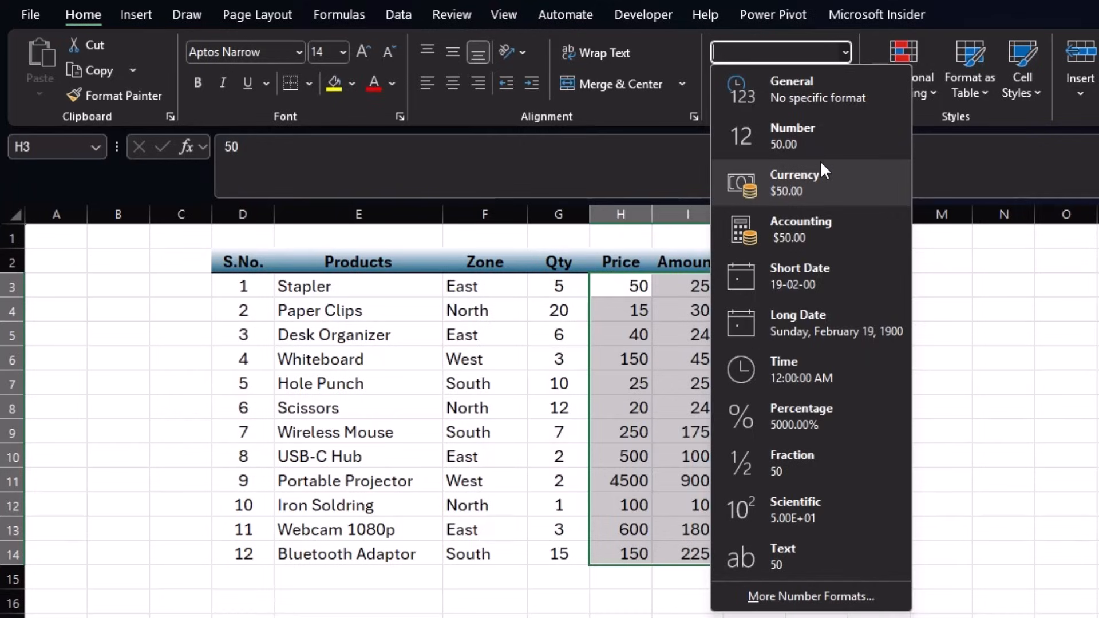
- Apply dollar Accounting format to the Price and Amount cells H3:I14
left_click(840, 49)
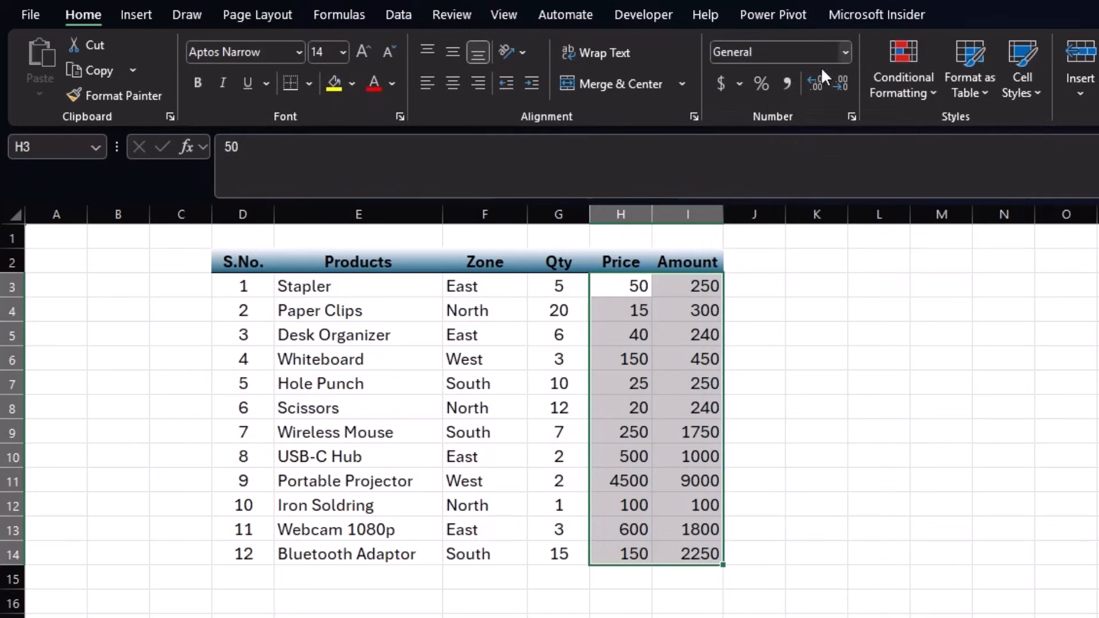
left_click(721, 83)
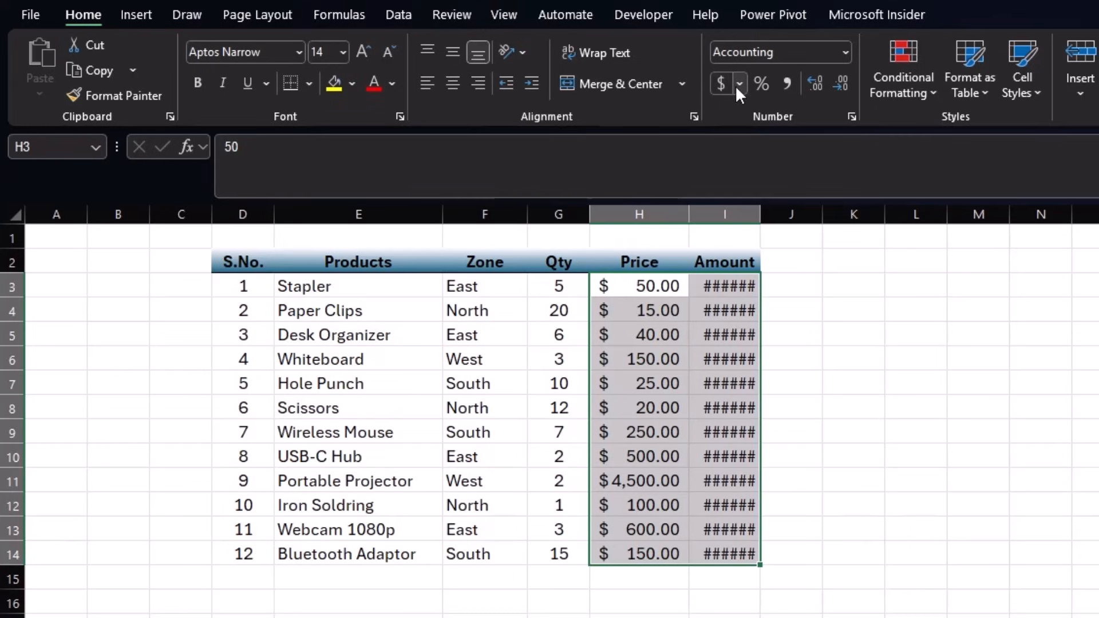
left_click(739, 85)
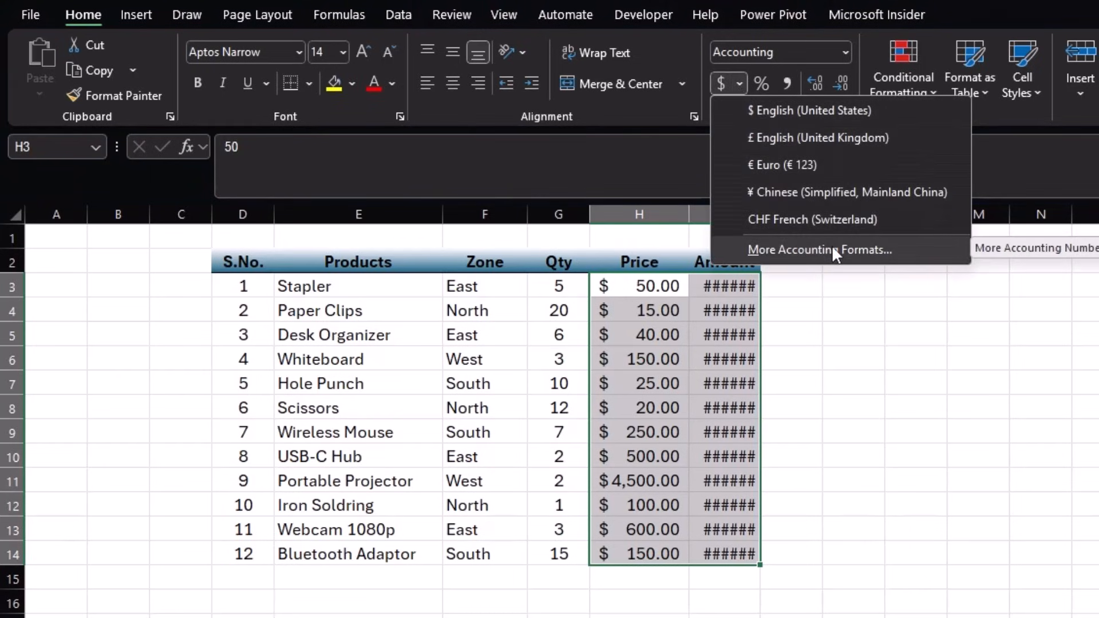
left_click(839, 56)
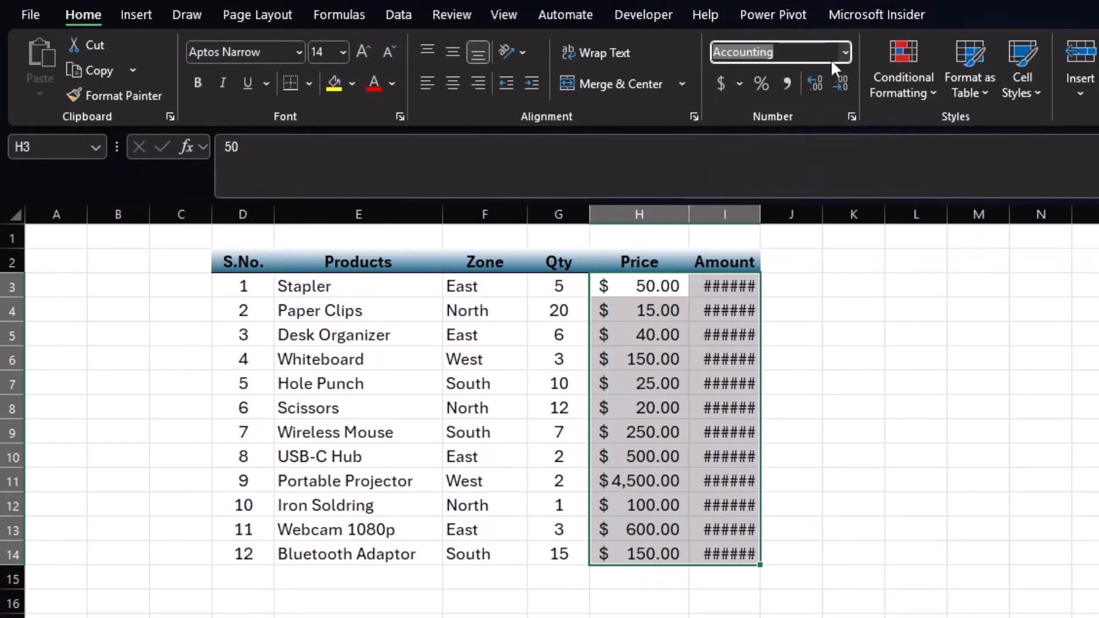
left_click(845, 52)
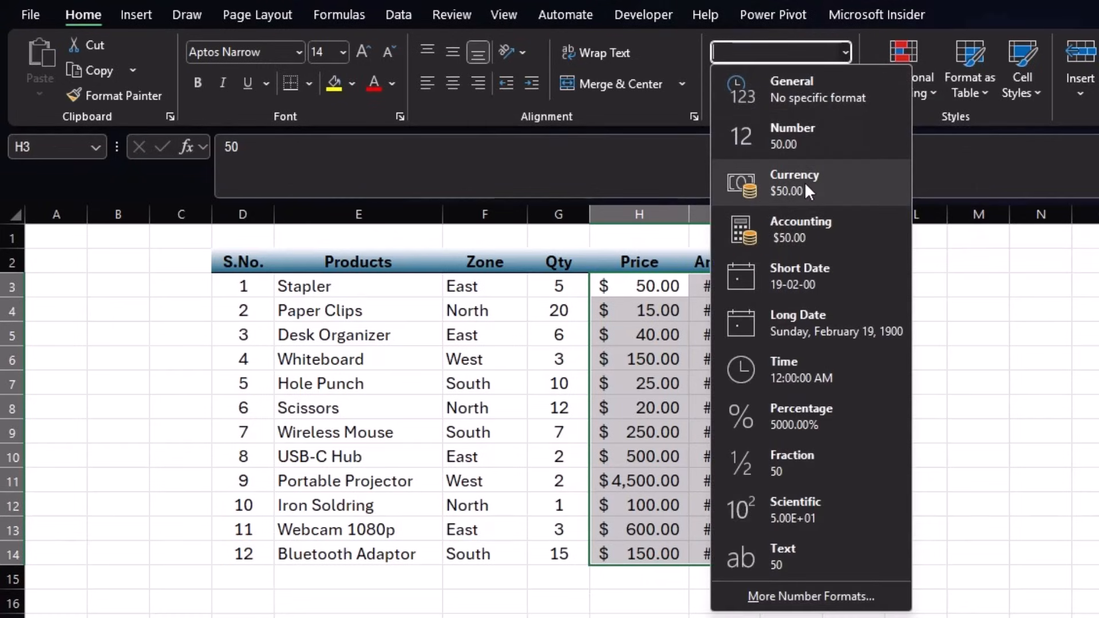
- Switch H3:I14 to rupee Accounting format with the ₹ Hindi symbol, then widen column I
left_click(797, 600)
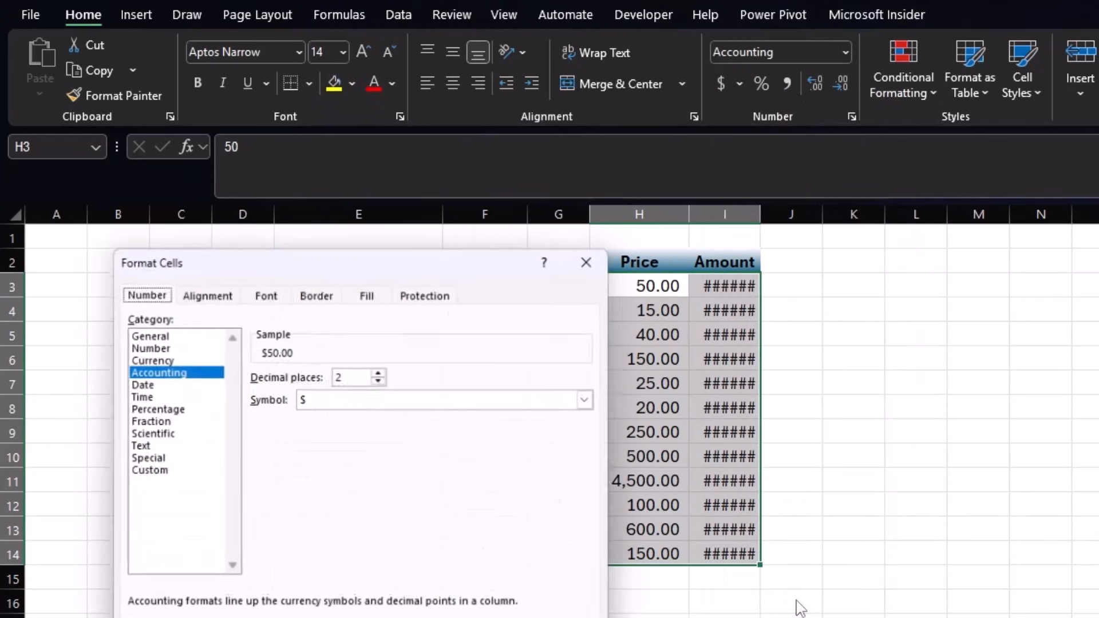
left_click_drag(441, 257, 1087, 130)
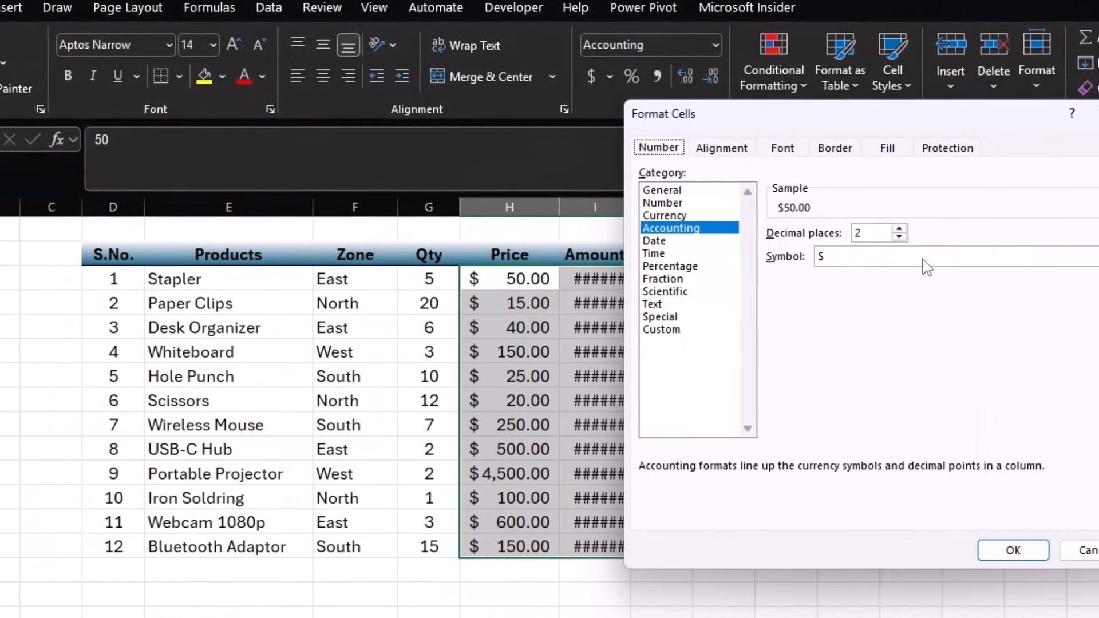
left_click(1049, 269)
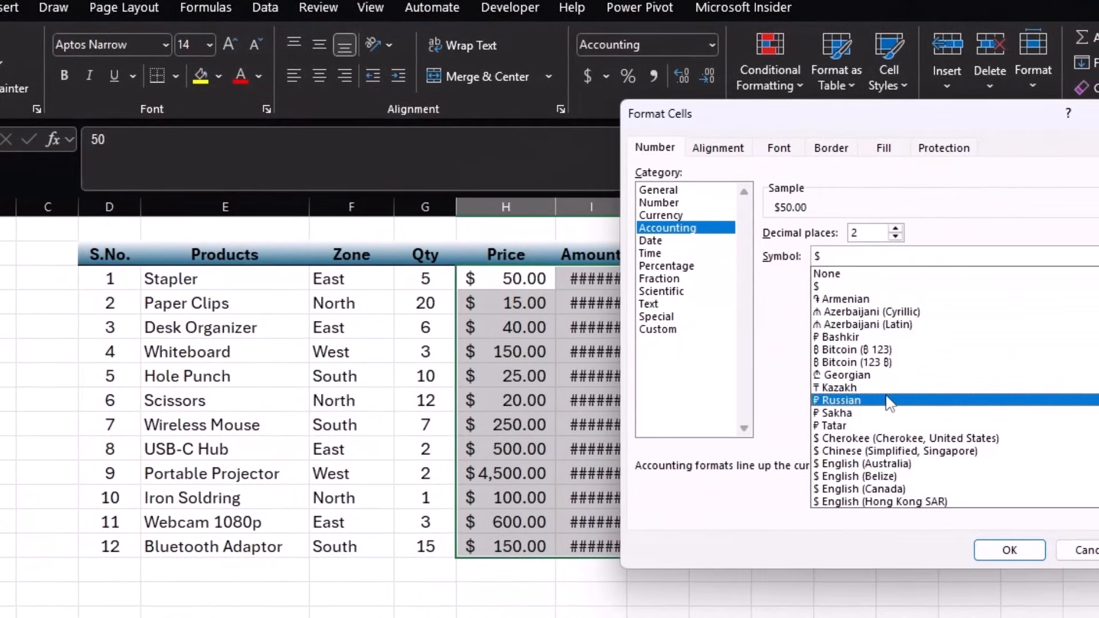
scroll(893, 389, "down", 6)
scroll(890, 409, "down", 13)
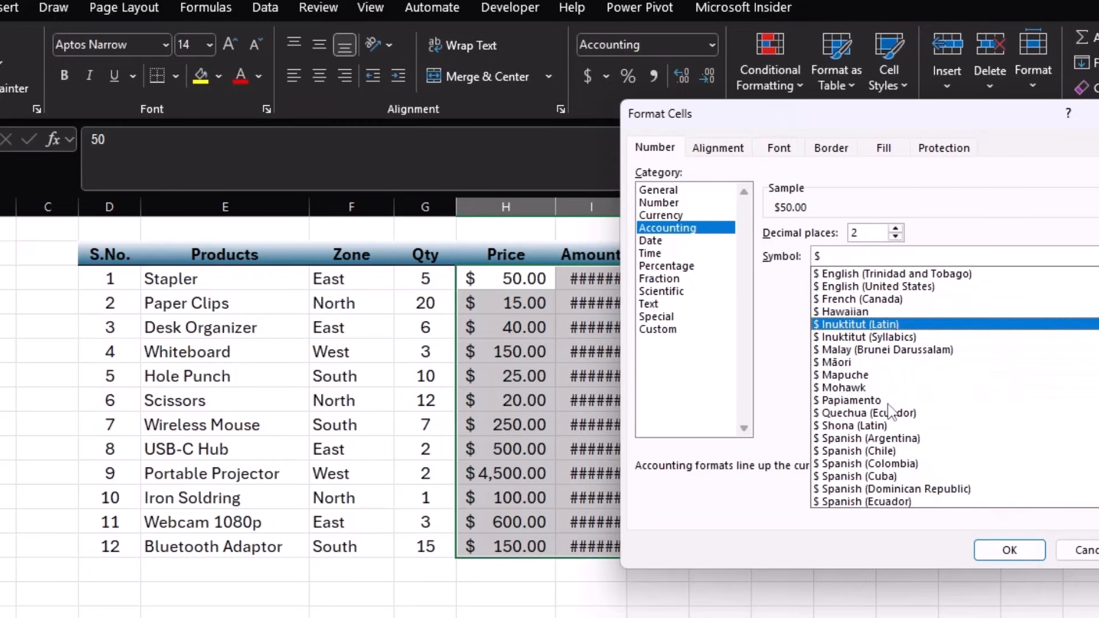
scroll(890, 411, "down", 15)
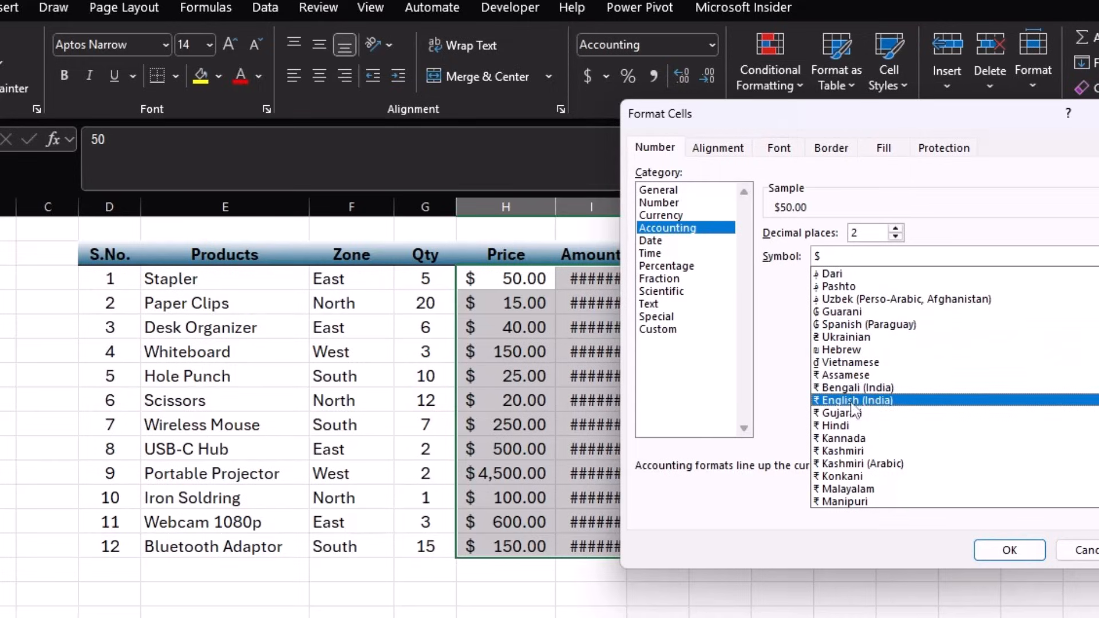
left_click(847, 425)
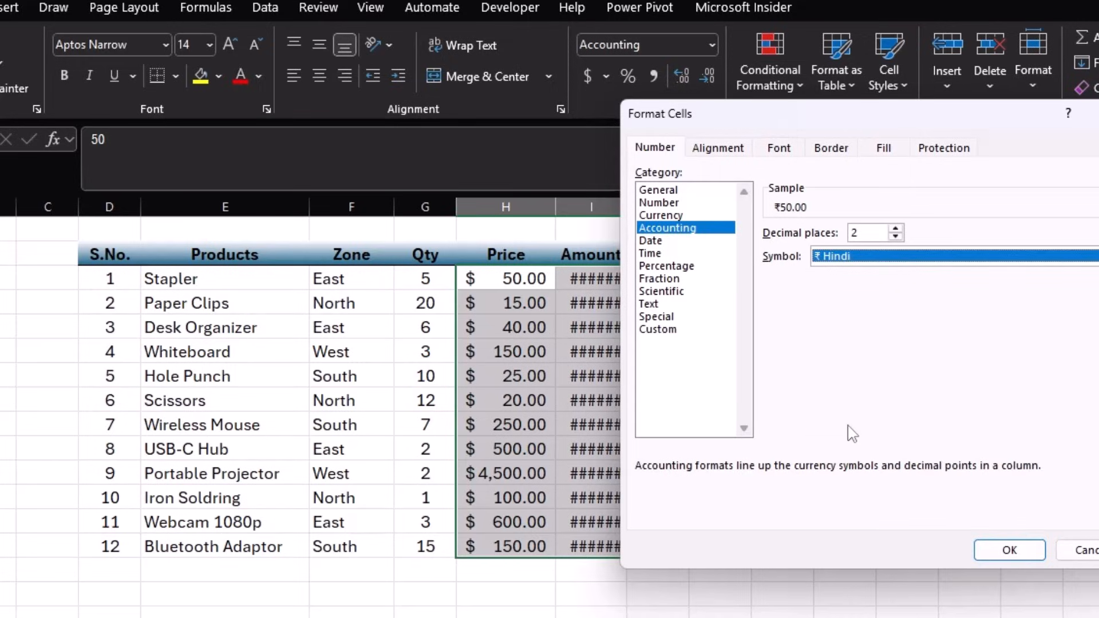
left_click(1008, 550)
left_click_drag(628, 201, 653, 205)
- Select several table ranges, ending on the formatted header cells D2:E2
left_click(712, 319)
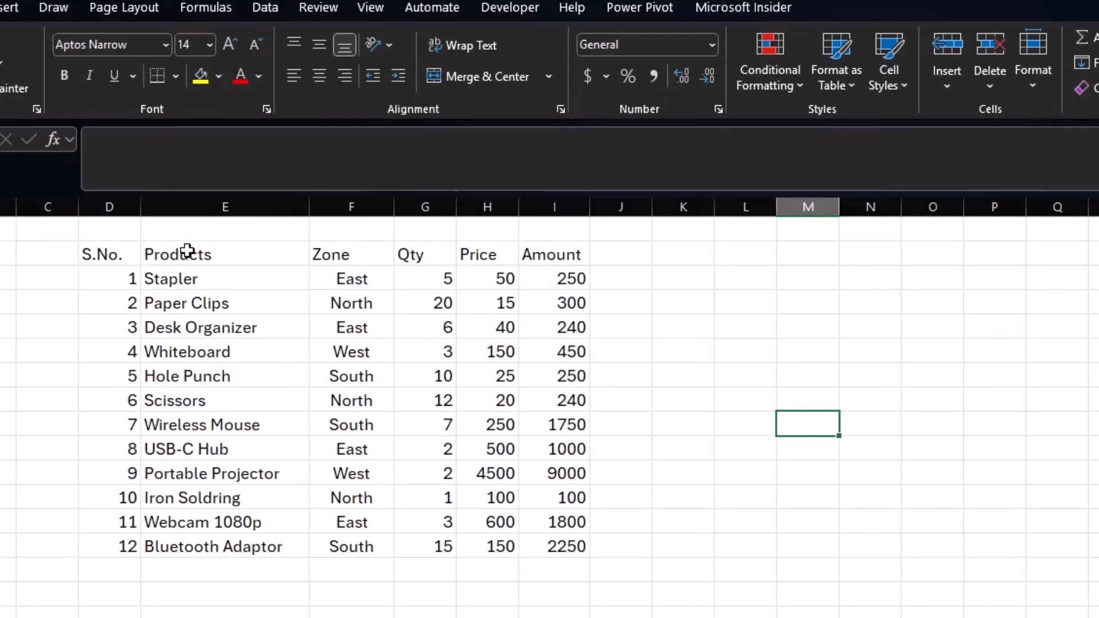
left_click_drag(88, 257, 473, 545)
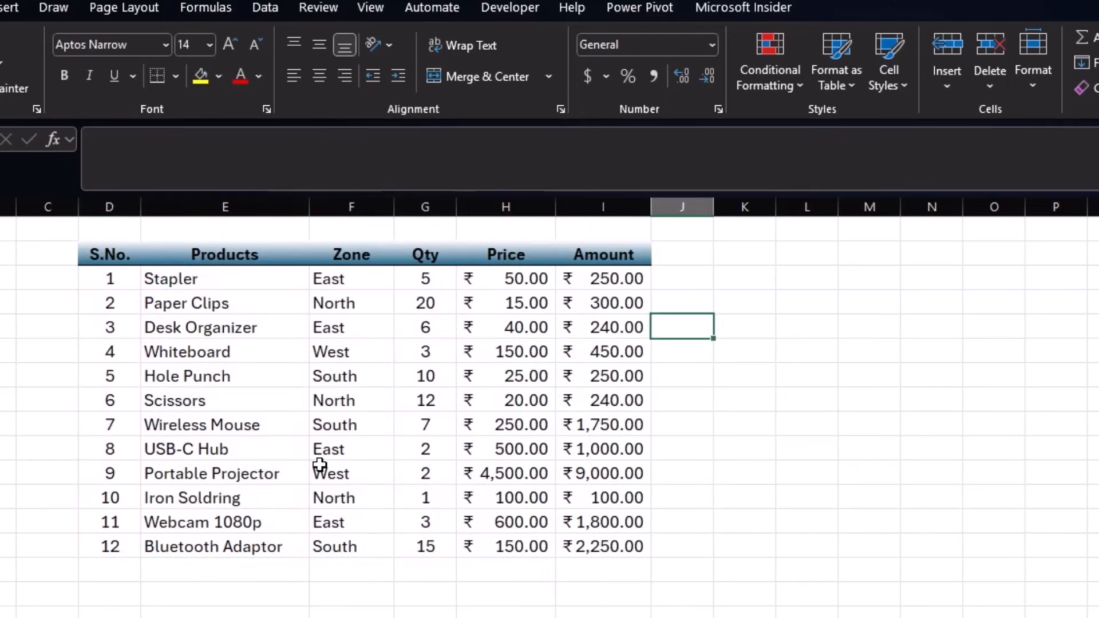
left_click(320, 468)
left_click_drag(137, 255, 623, 512)
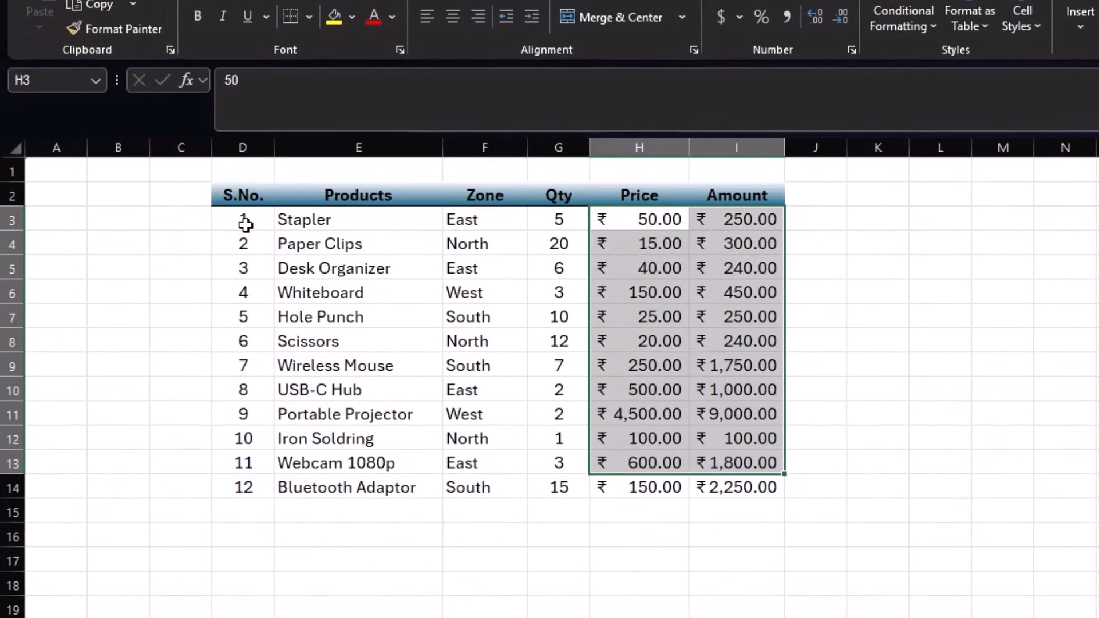
left_click_drag(246, 225, 457, 437)
left_click(880, 419)
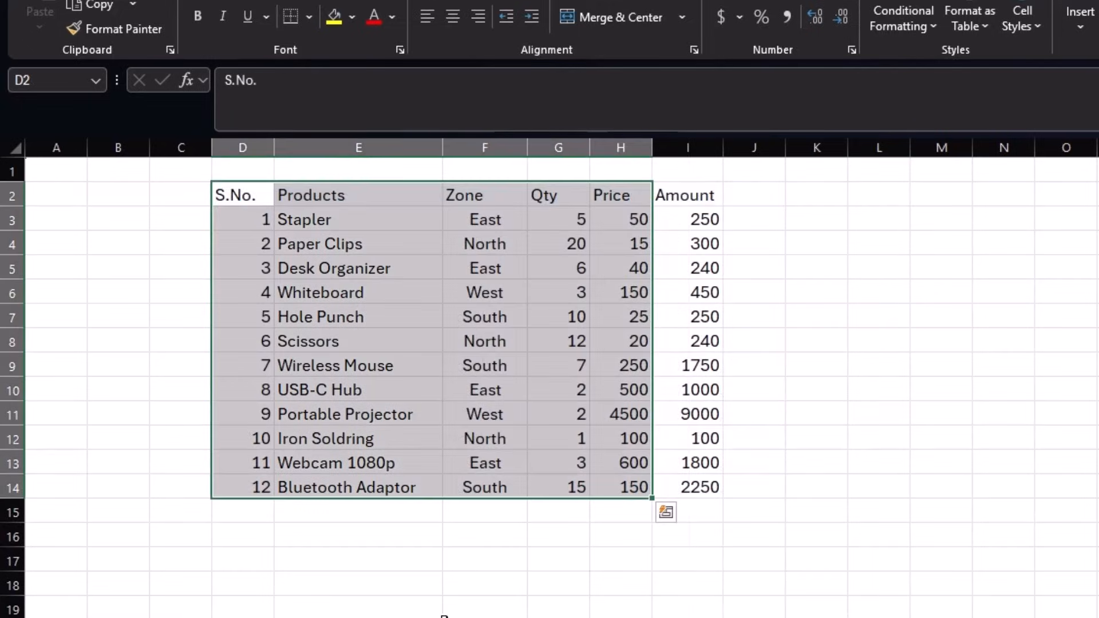
left_click(603, 355)
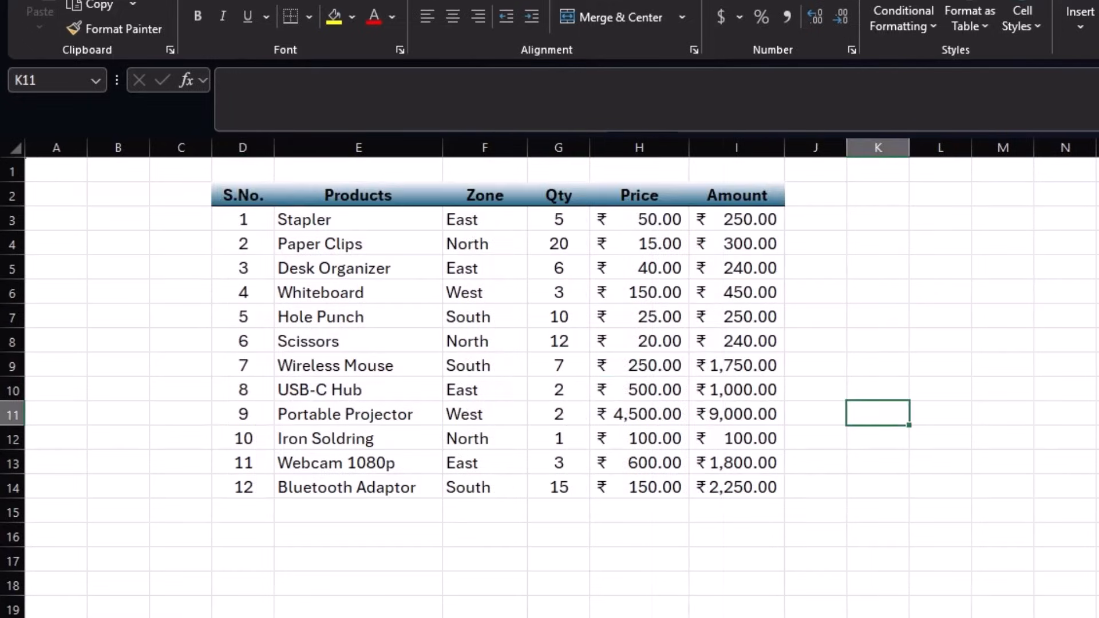
- Copy the formatted table's styling onto the plain table with Format Painter
left_click_drag(241, 201, 434, 201)
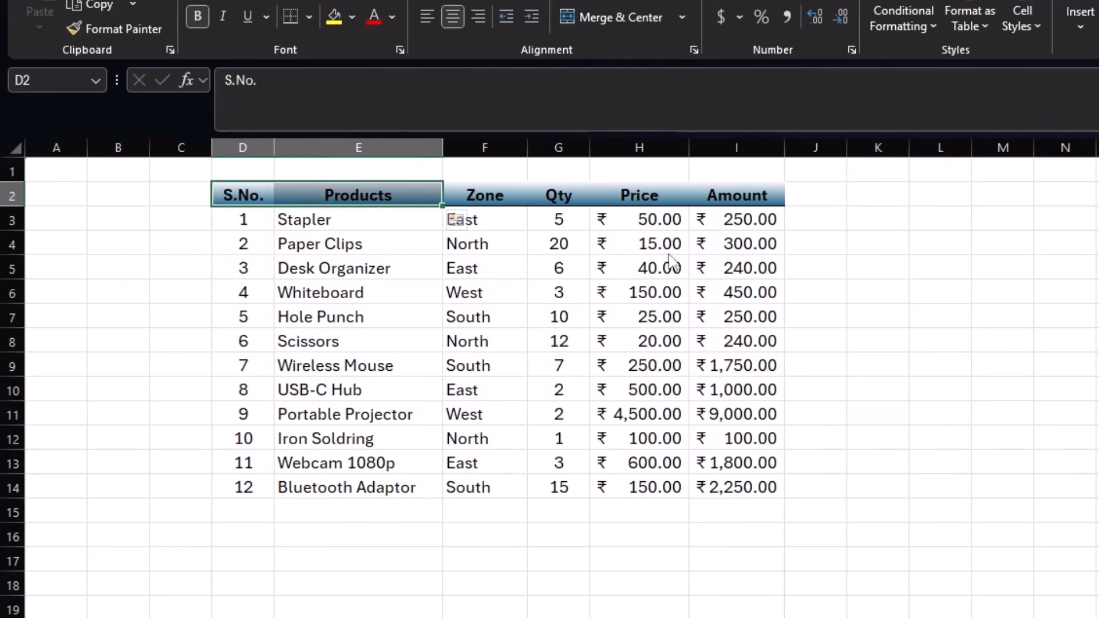
key("ctrl+a")
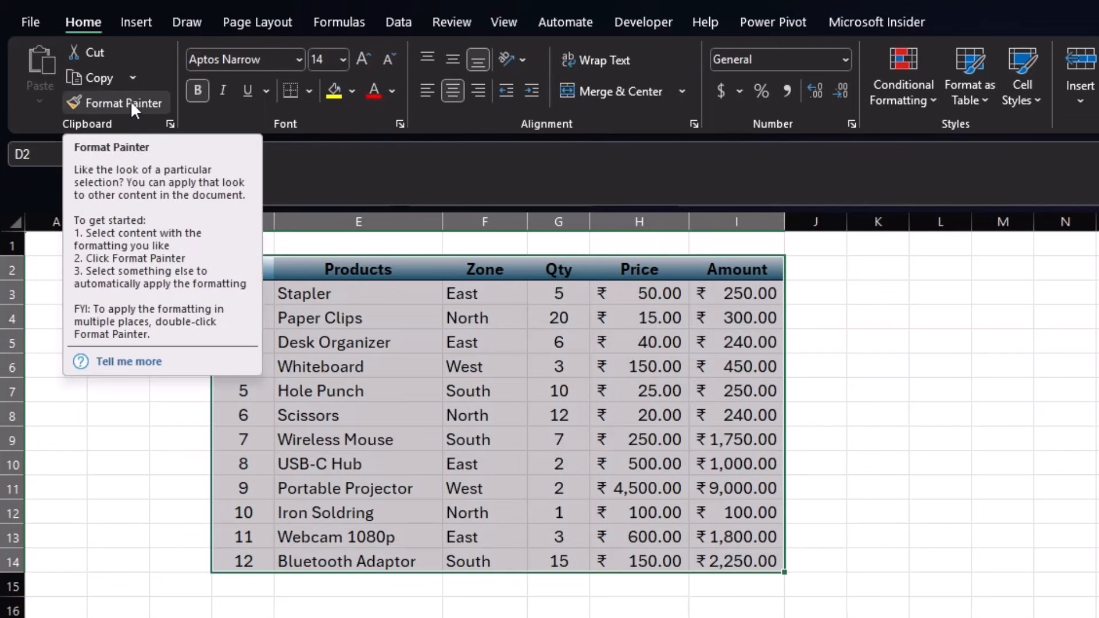
left_click(130, 101)
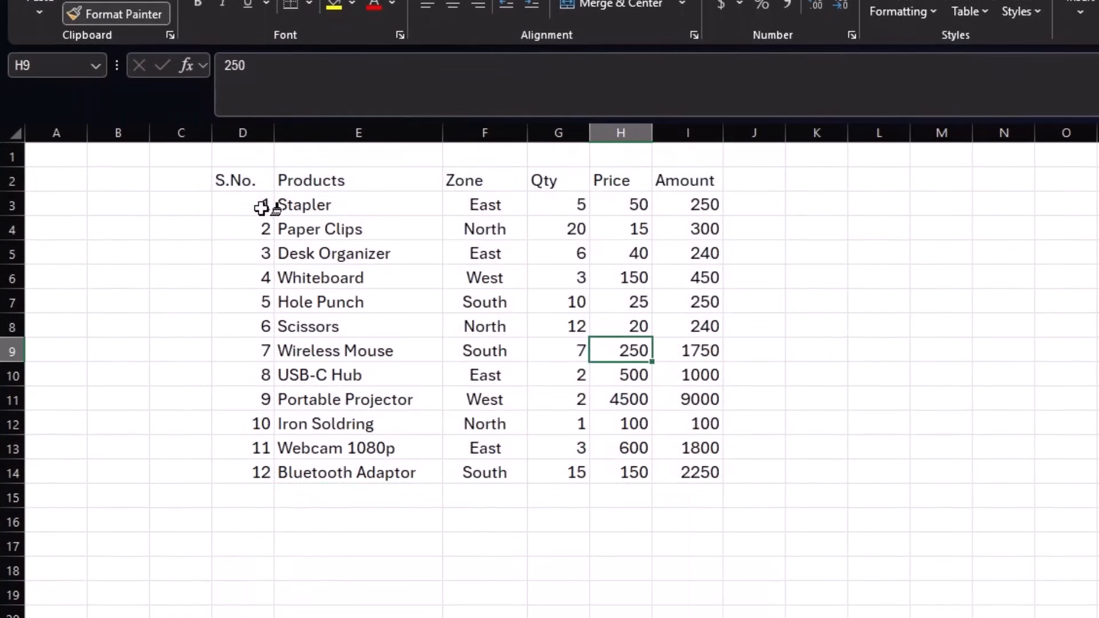
left_click(239, 180)
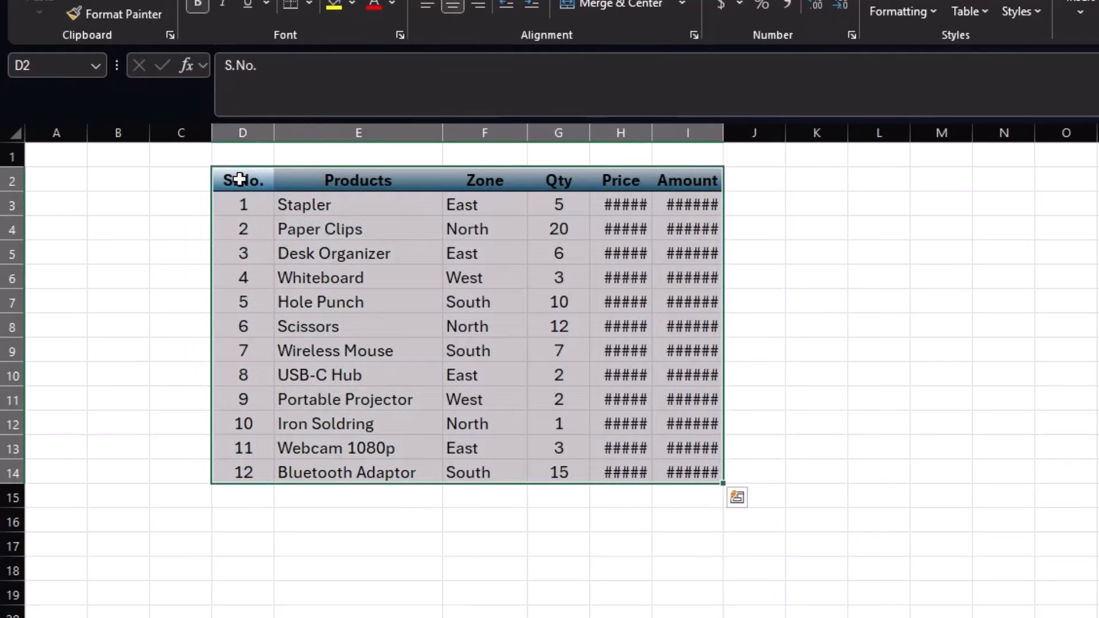
- Autofit the Price and Amount columns to their ₹ values and widen column J
double_click(652, 133)
double_click(754, 132)
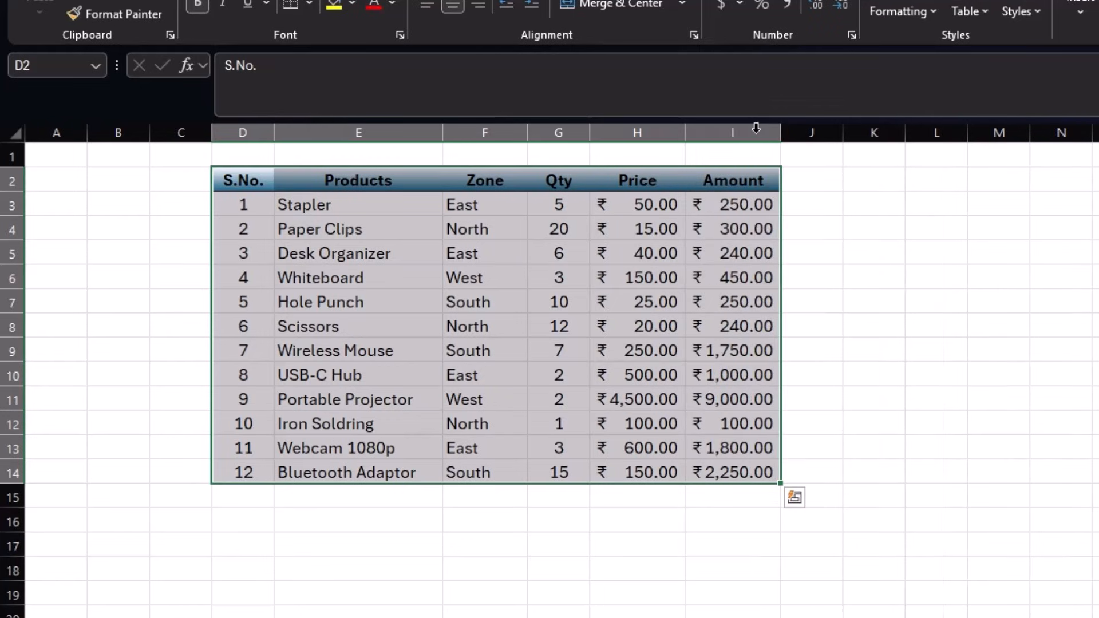
left_click(831, 258)
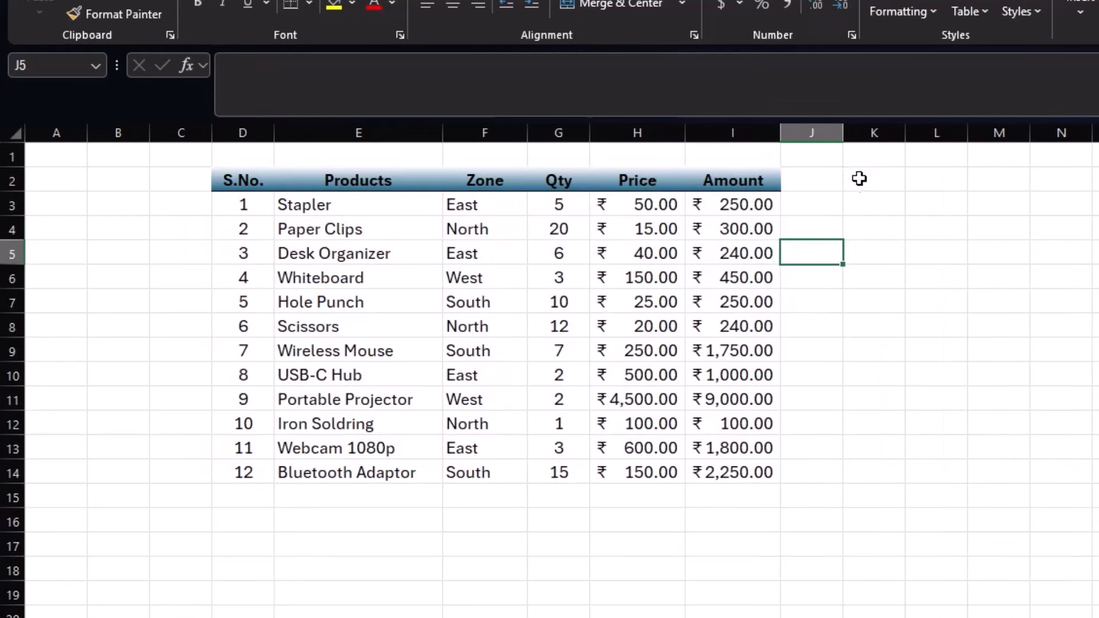
left_click_drag(842, 132, 949, 146)
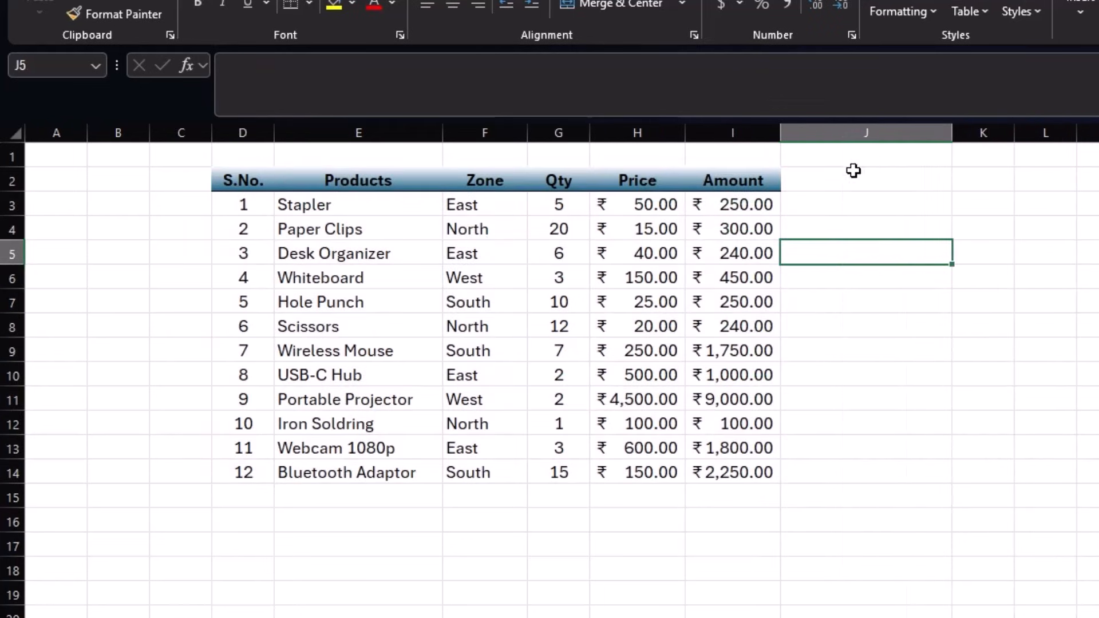
- Enter the heading 'Account No.' in J2
left_click(837, 181)
type("A")
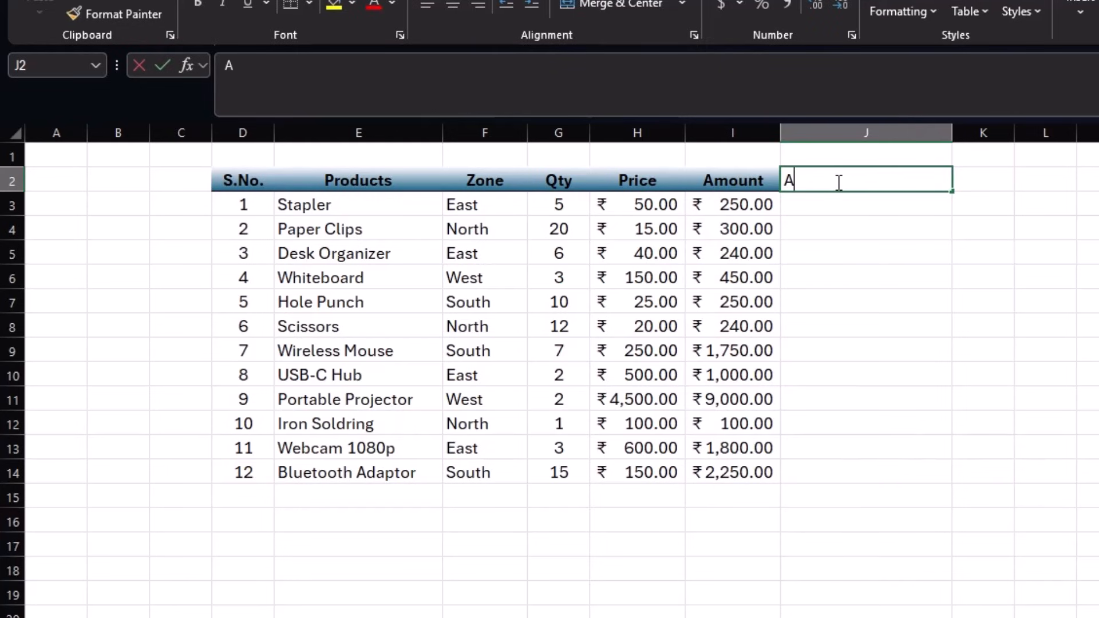
type("ccount No.")
key("Return")
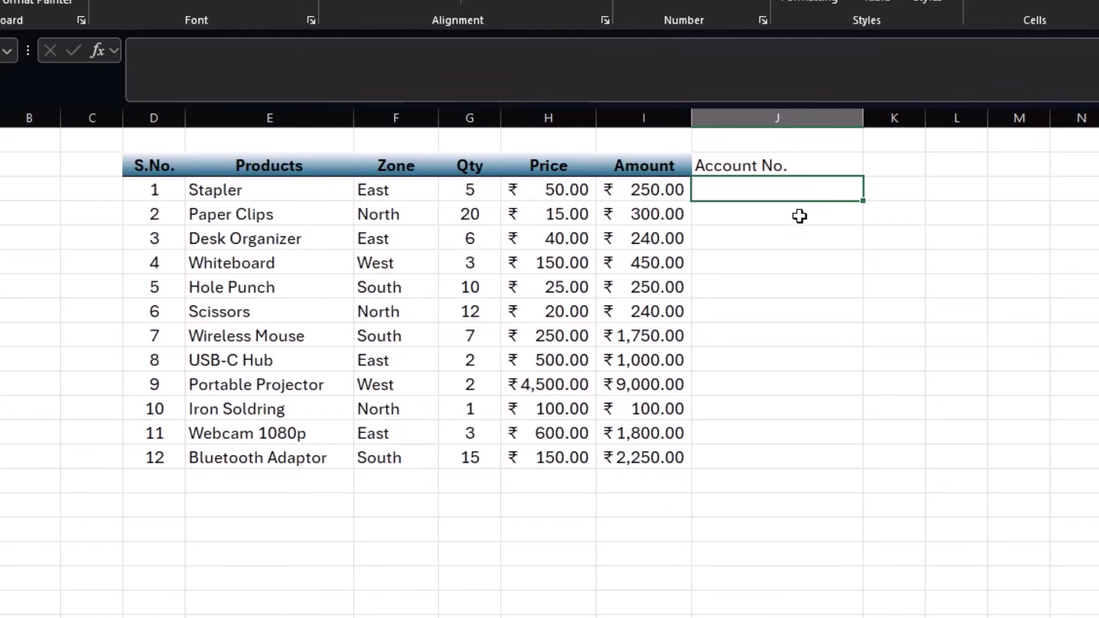
type("123")
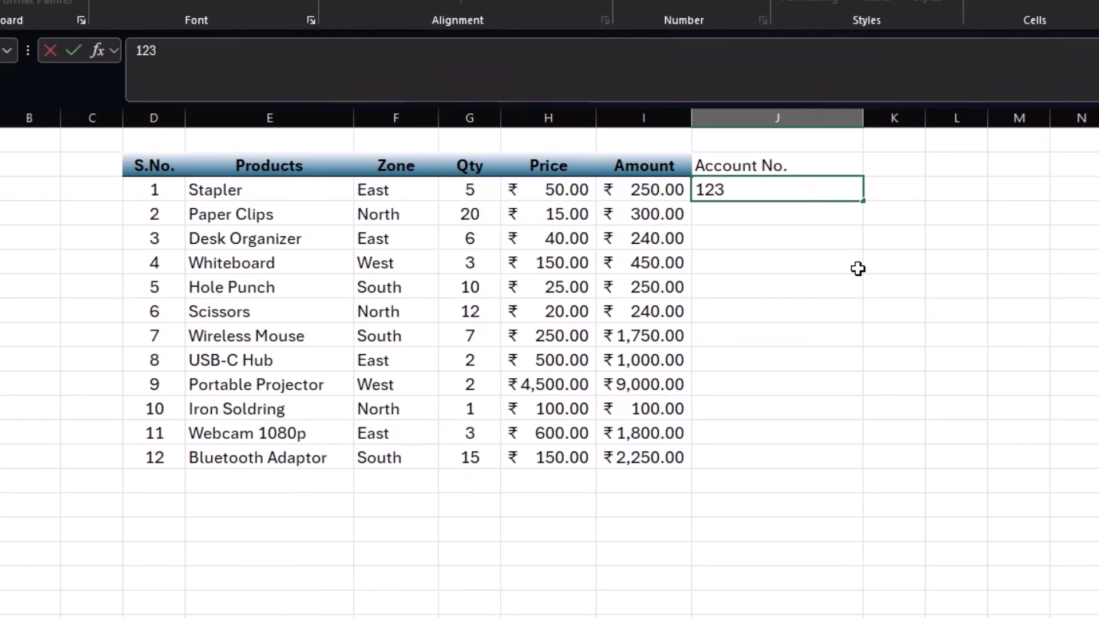
type("4567890")
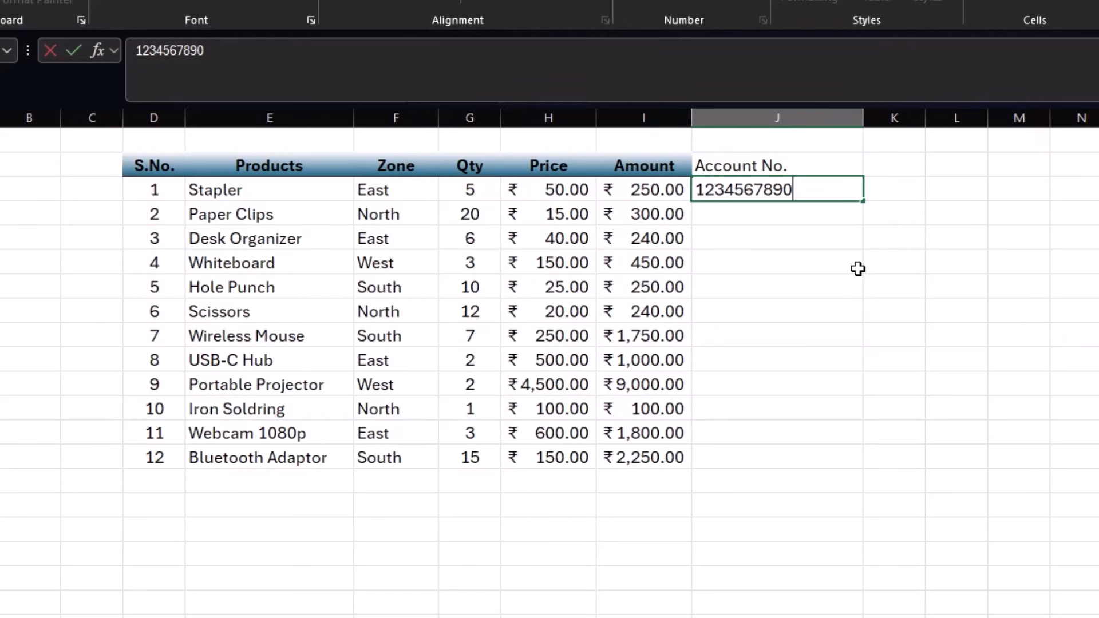
key("Return")
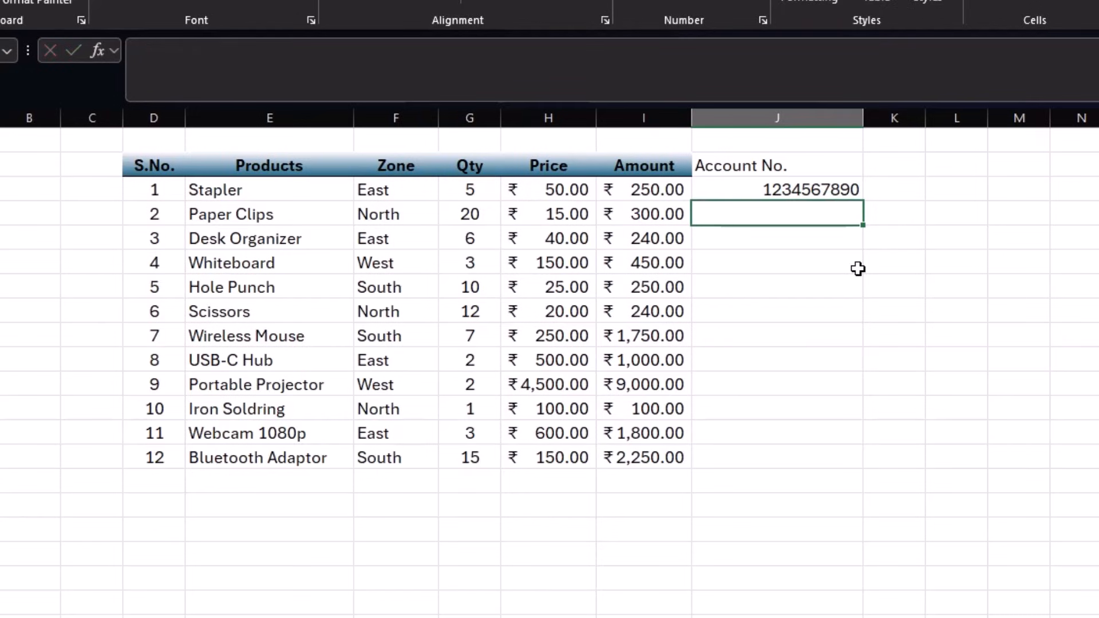
key("Up")
key("F2")
type("1")
key("Return")
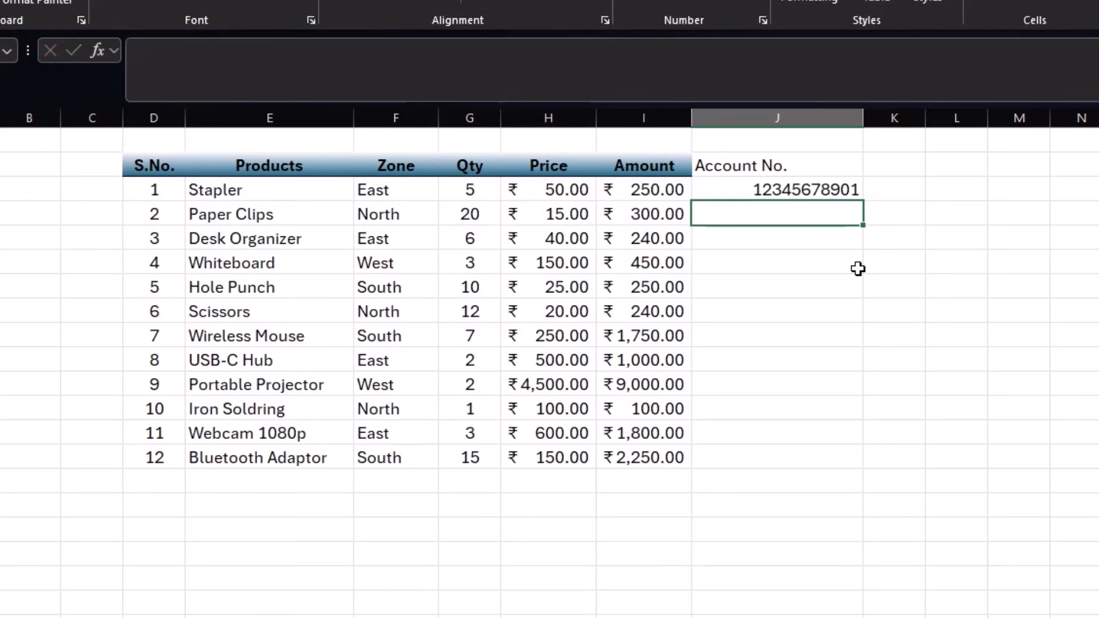
key("Up")
key("F2")
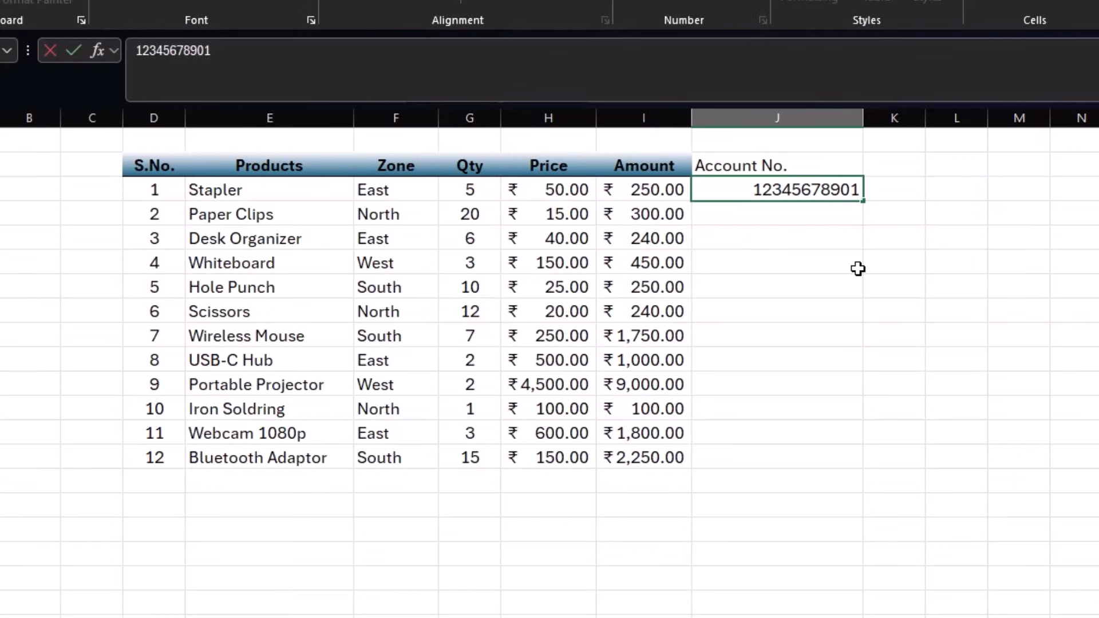
type("2")
key("Return")
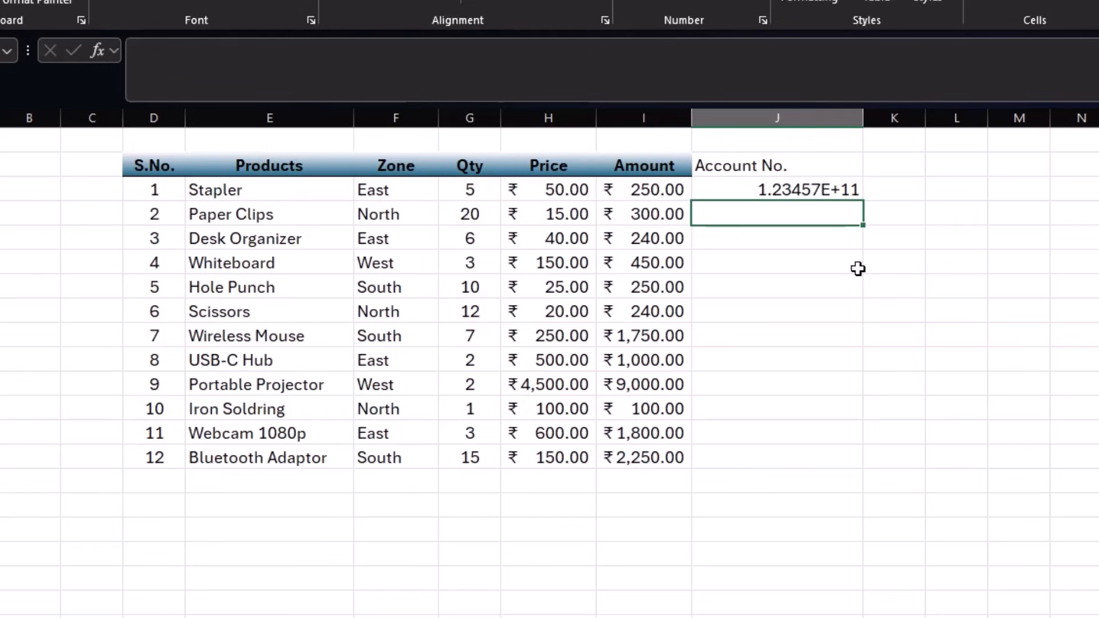
key("Up")
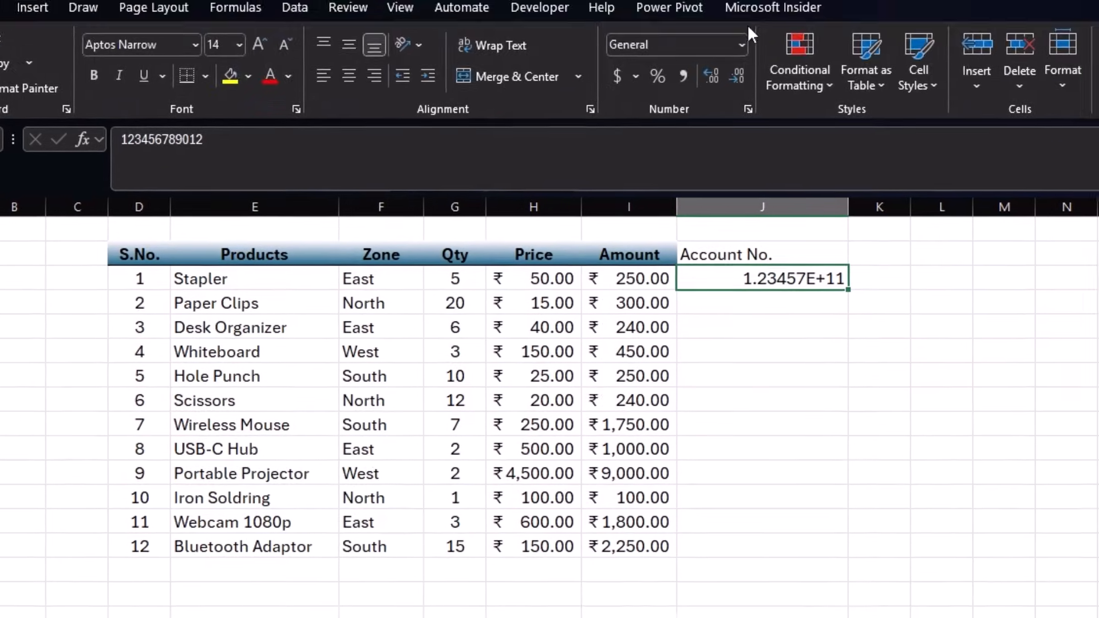
- Format J3 as Number with no decimal places
left_click(743, 44)
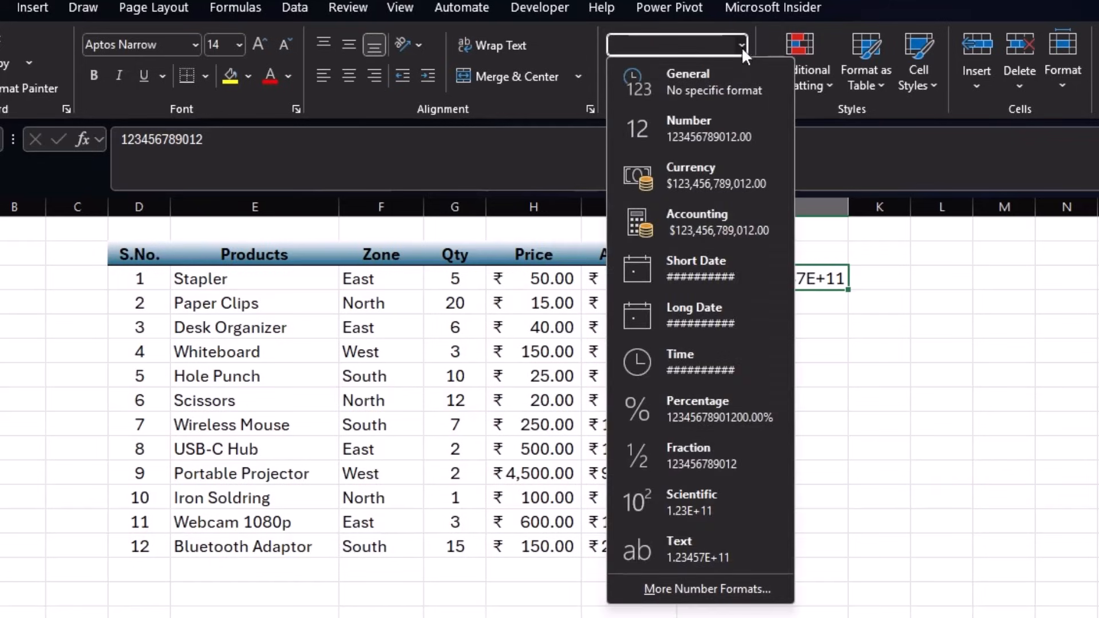
left_click(704, 134)
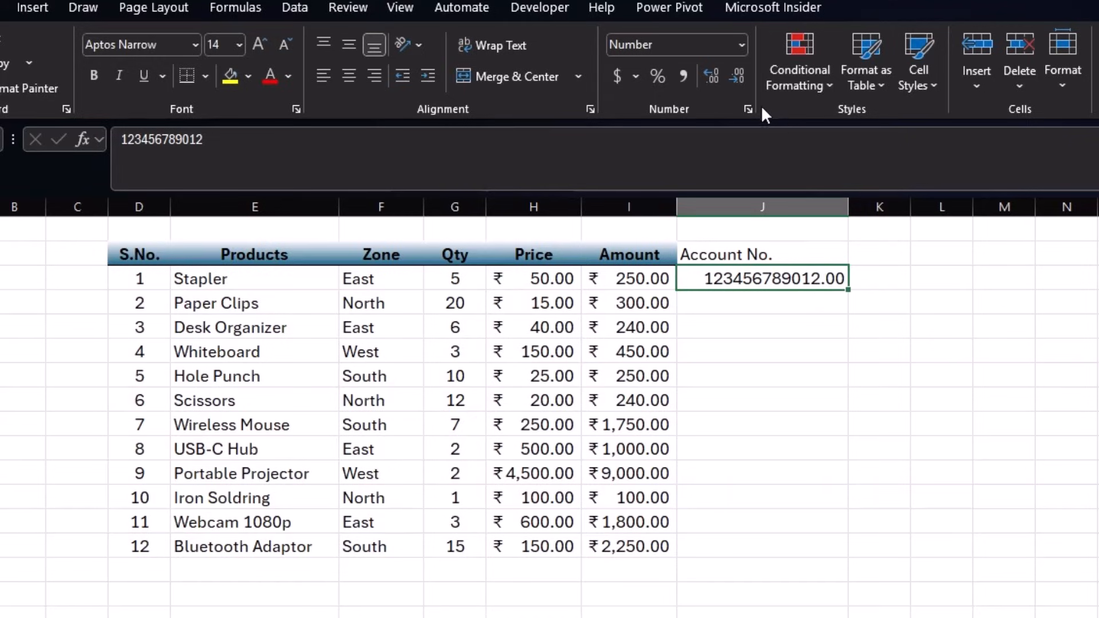
left_click(734, 77)
left_click(734, 77)
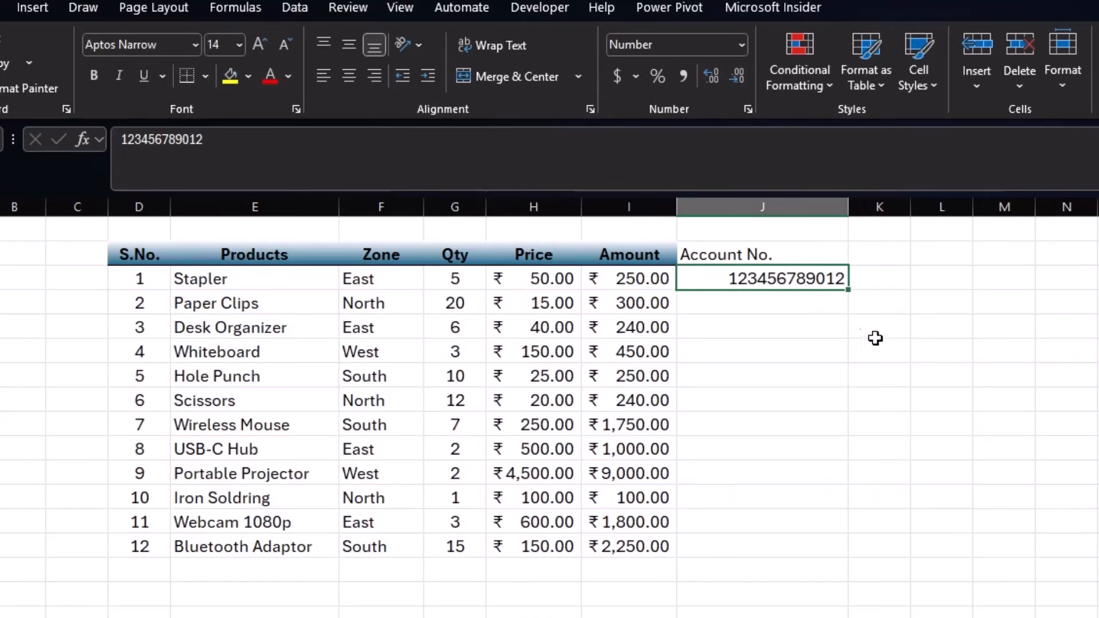
- Lengthen the J3 account number to 16 digits by appending 3, 4, 5 and 6
double_click(834, 287)
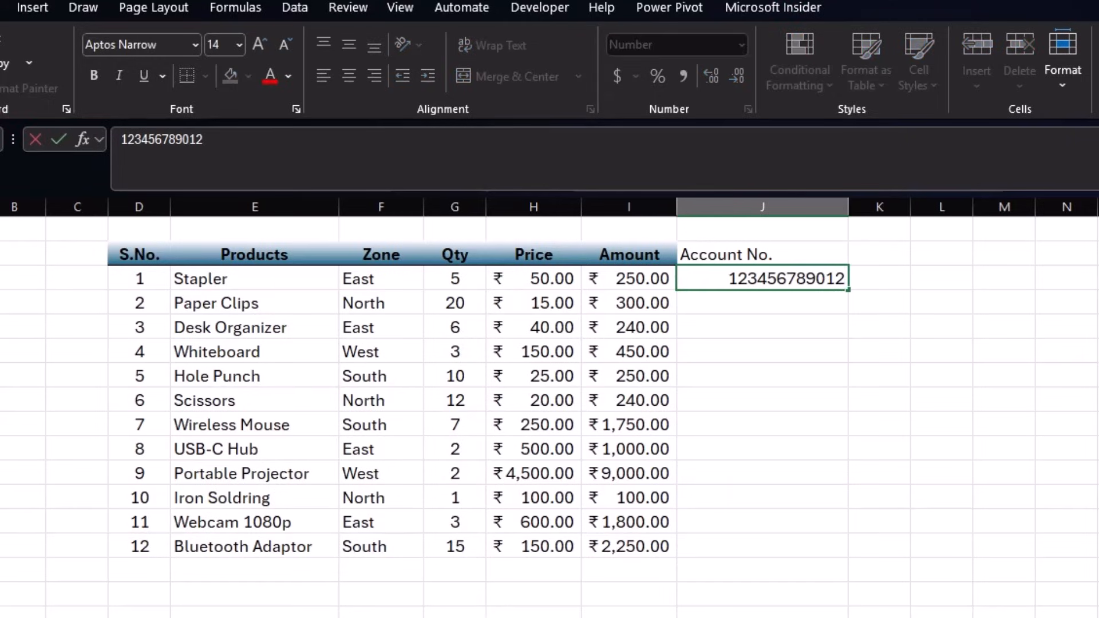
type("3")
key("Return")
key("Up")
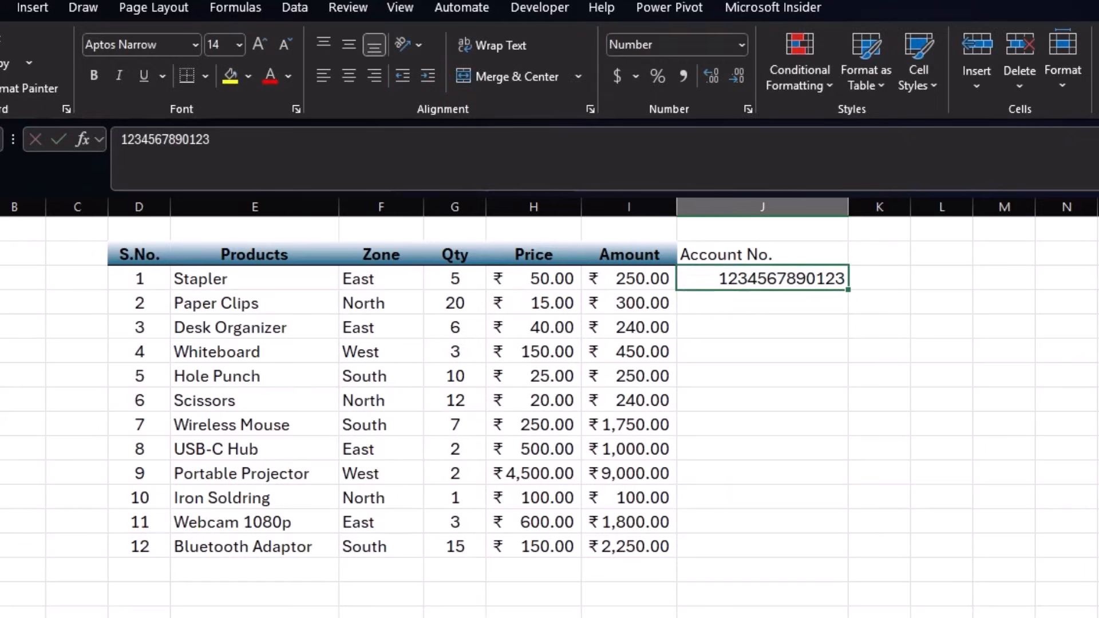
key("F2")
type("4")
key("Return")
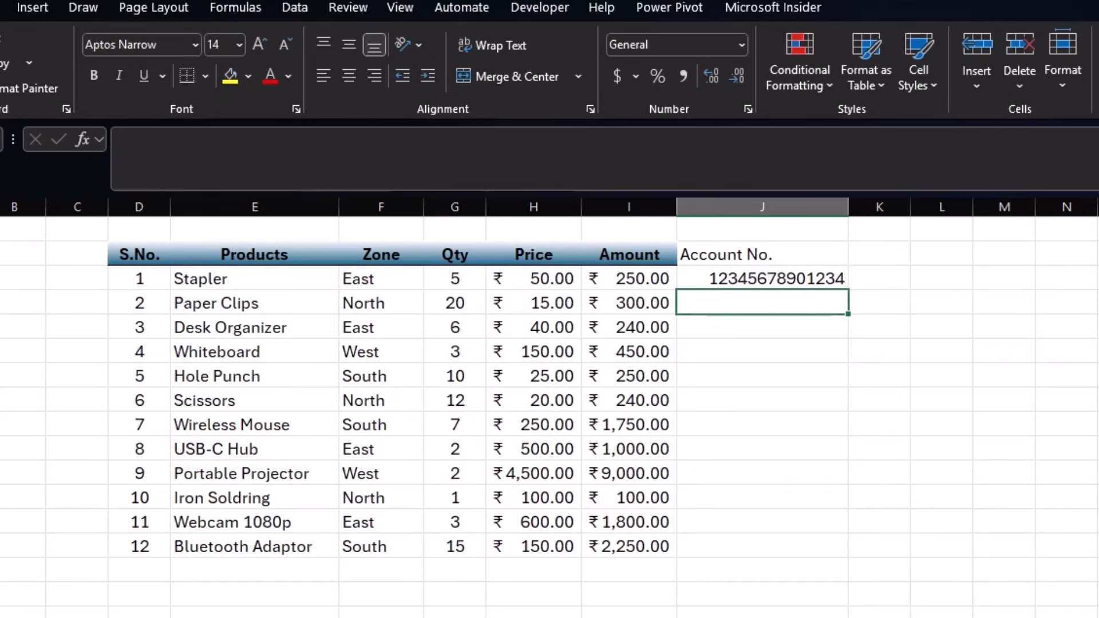
key("Up")
key("F2")
type("5")
key("Return")
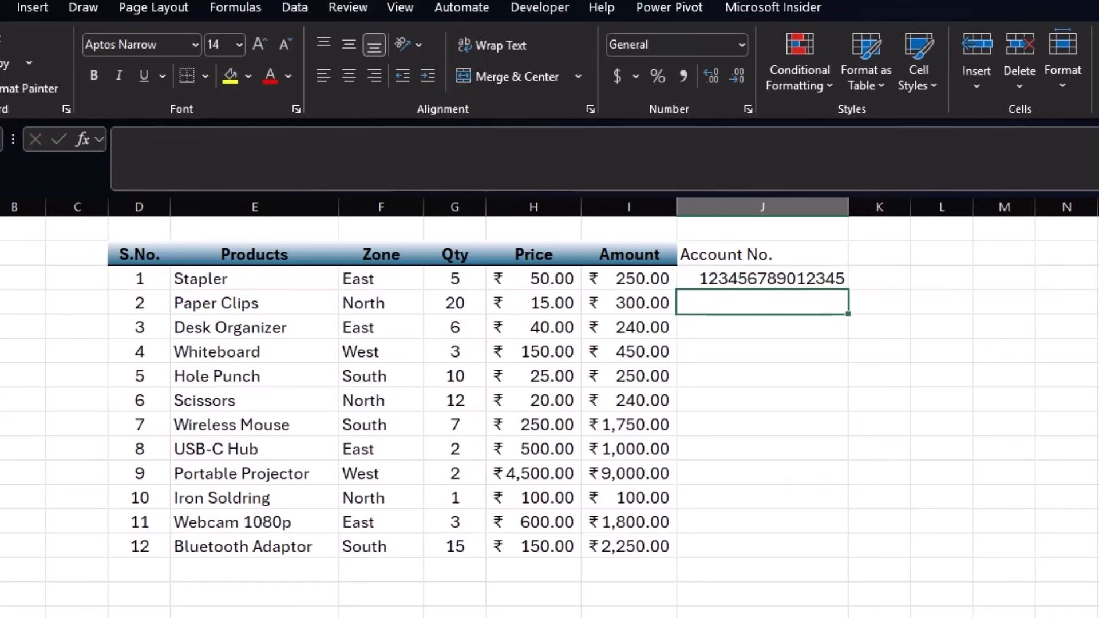
key("Up")
key("F2")
type("6")
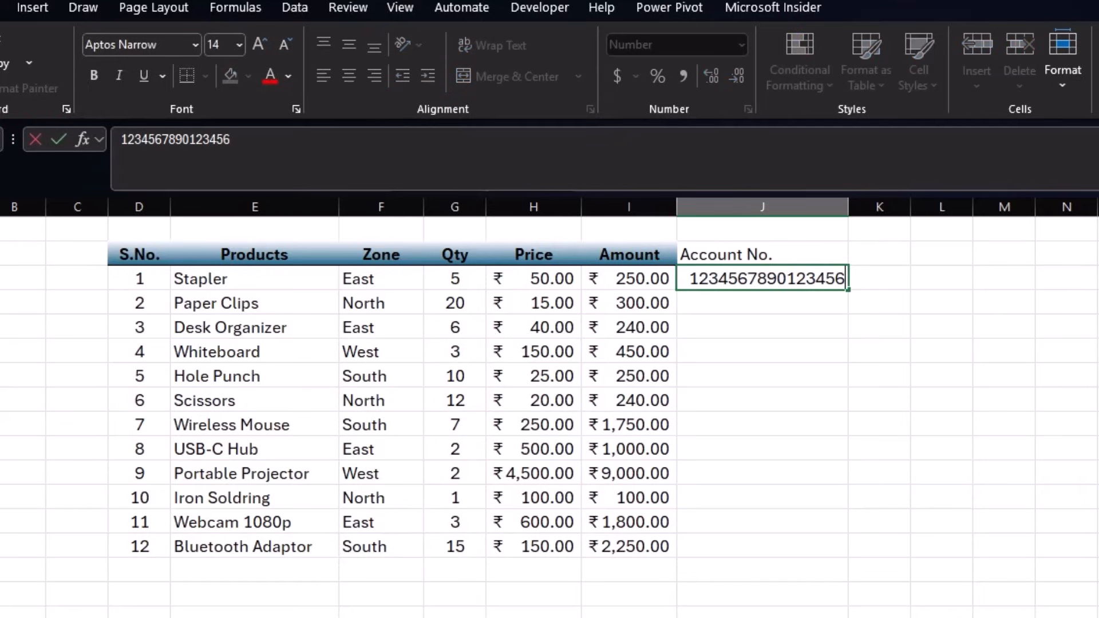
key("Return")
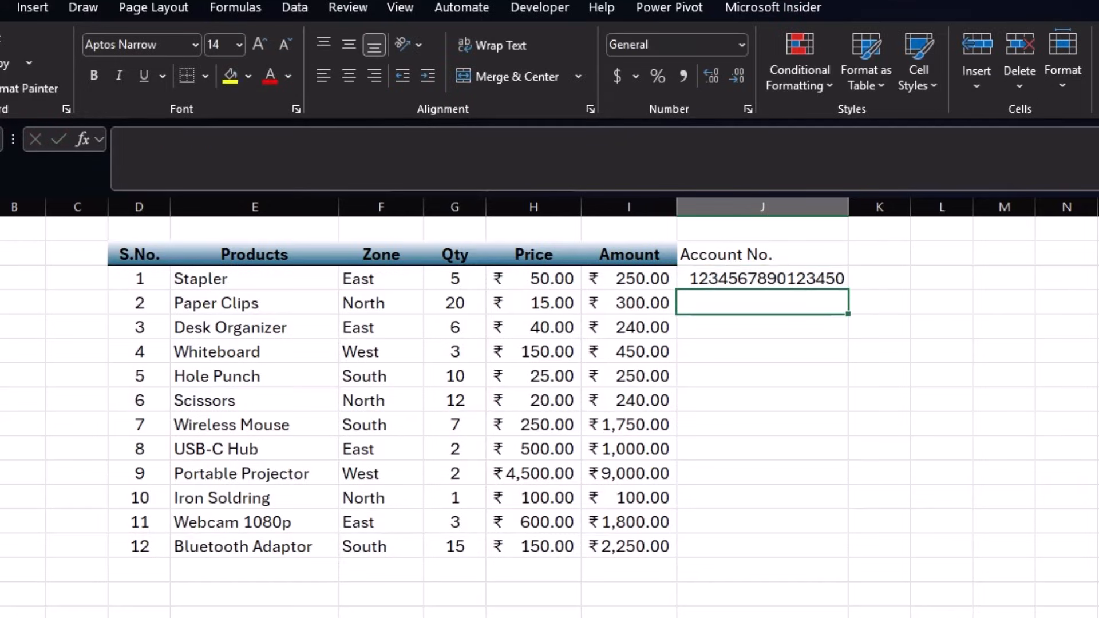
- Replace J3's trailing 0 with 67, making a 17-digit number that shows #####
key("Up")
key("F2")
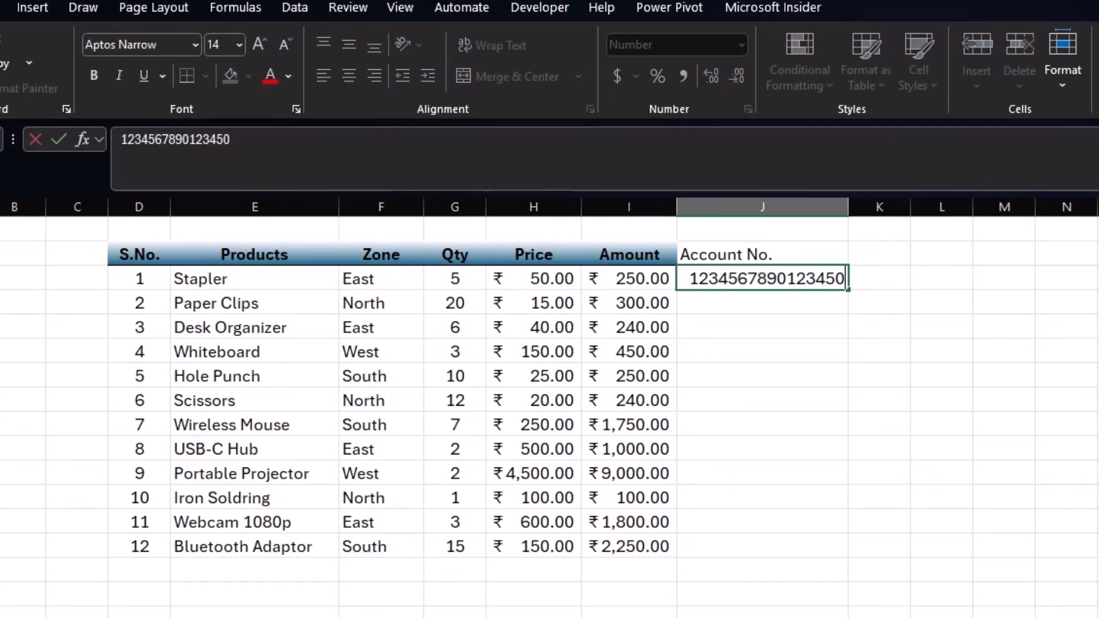
key("BackSpace")
type("67")
key("Return")
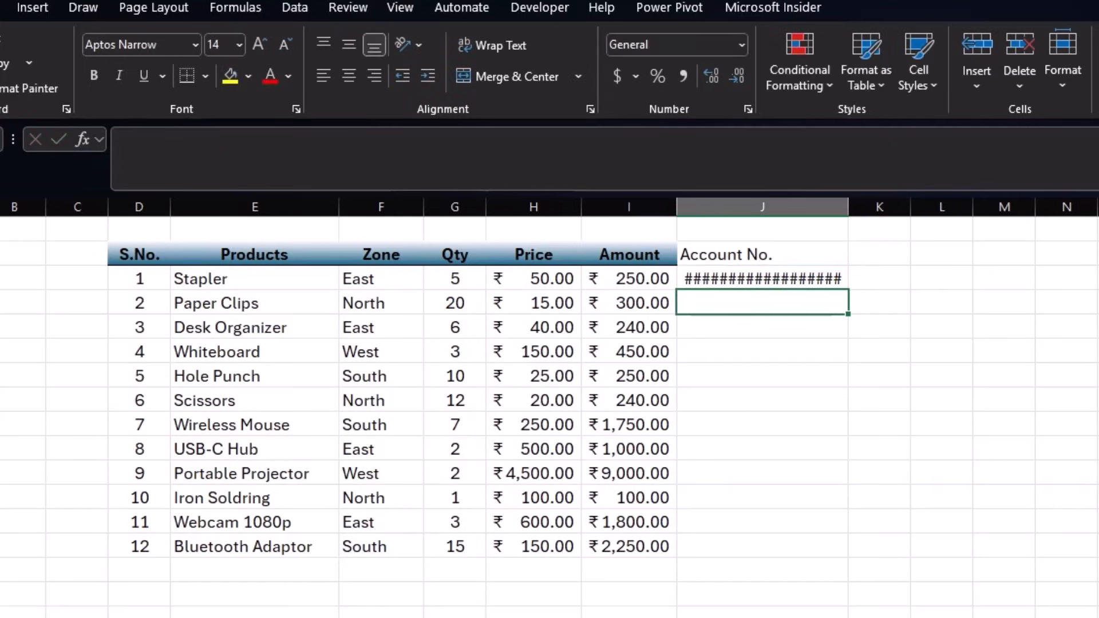
left_click_drag(848, 207, 894, 212)
left_click(875, 278)
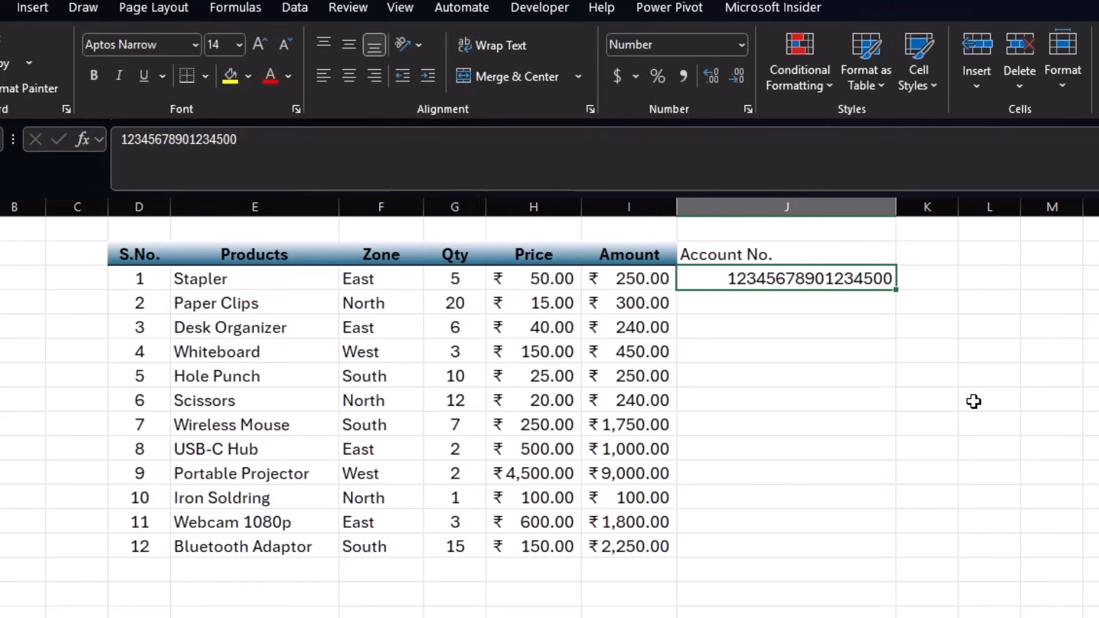
key("Delete")
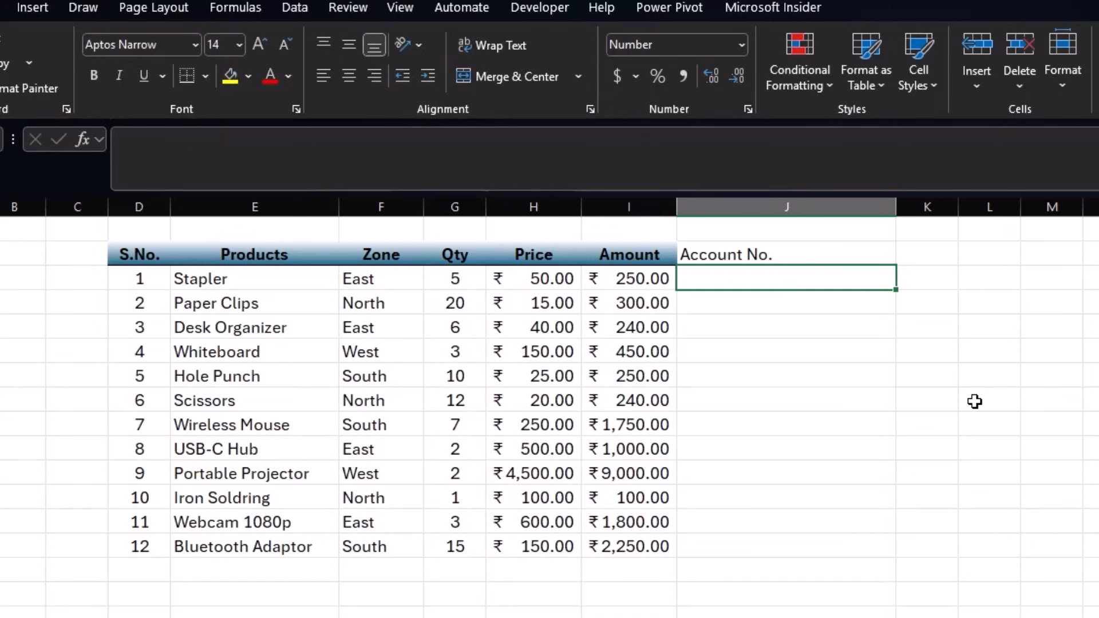
type("'")
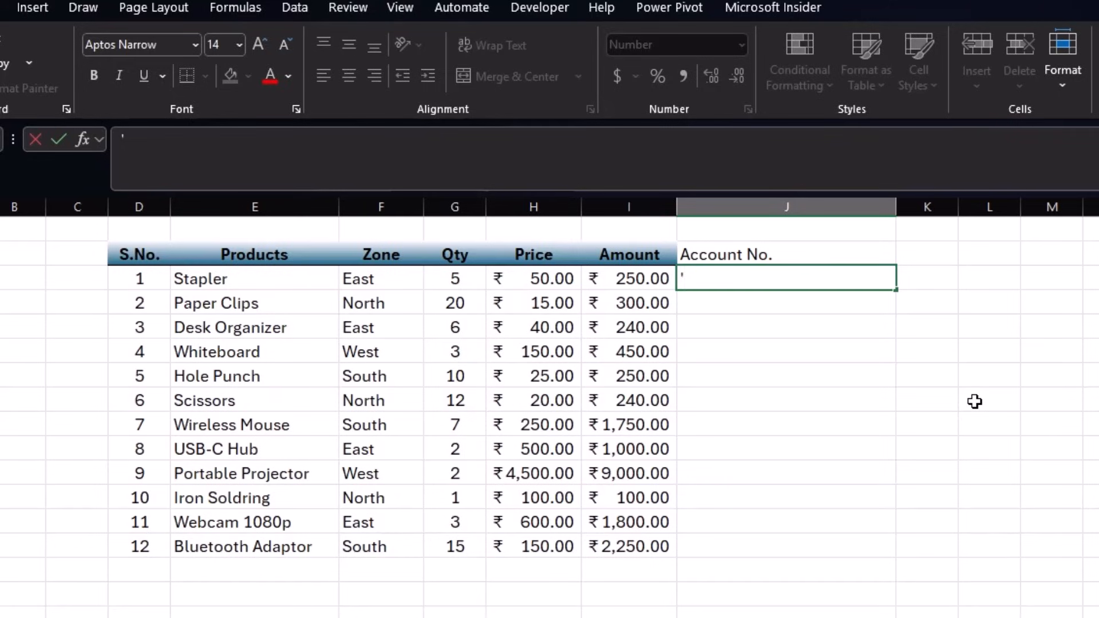
type("12345679")
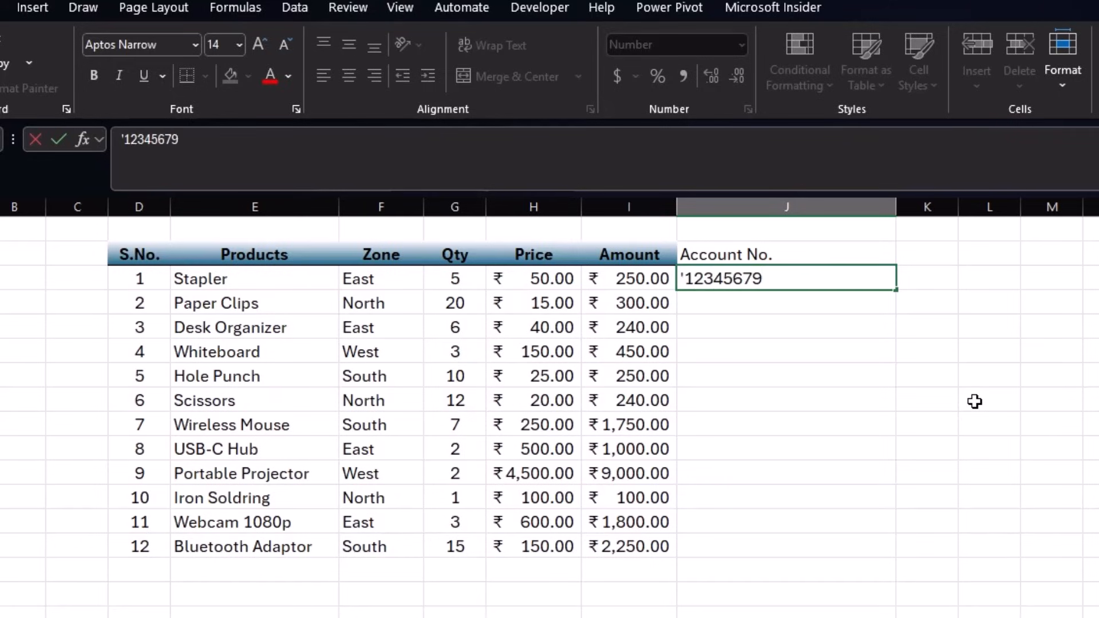
key("BackSpace")
type("89012345678")
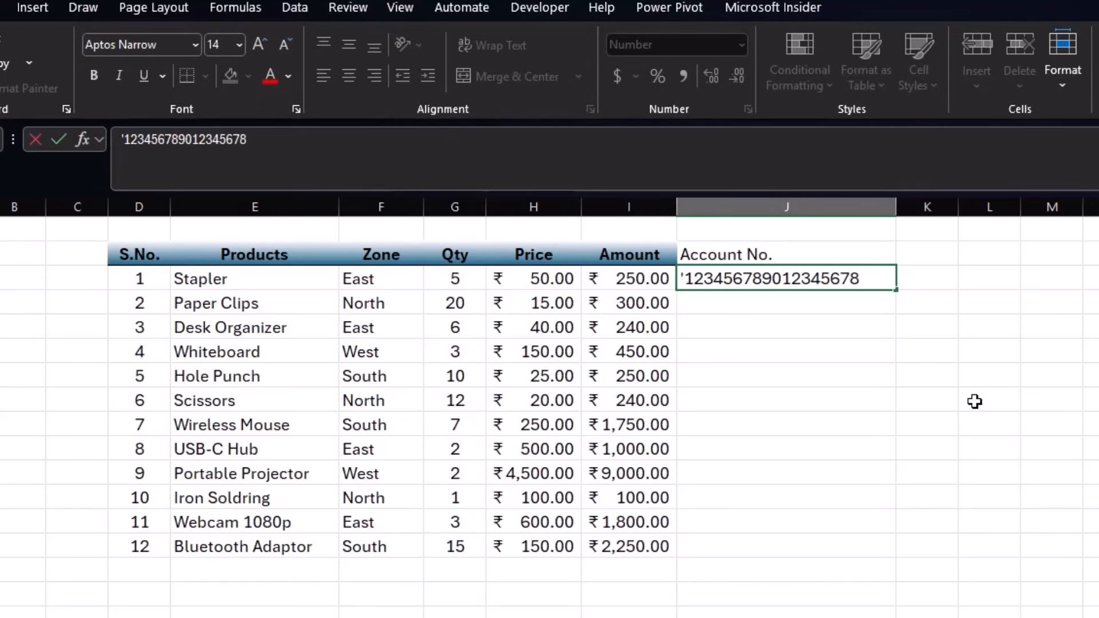
key("Return")
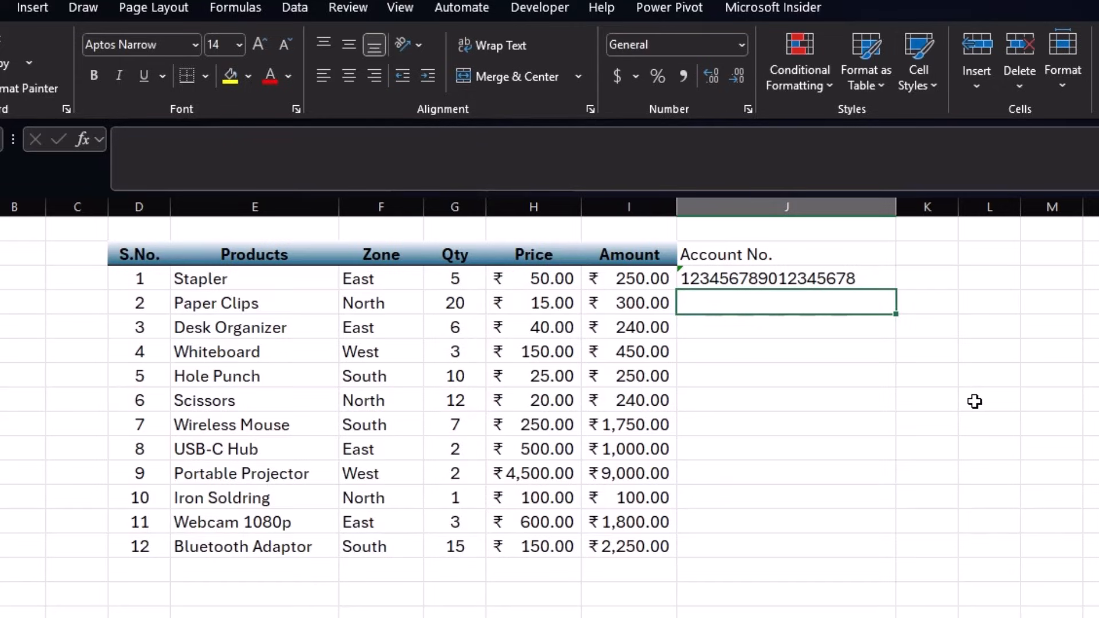
- Select the empty Account No. cells J4:J14 below
type("'")
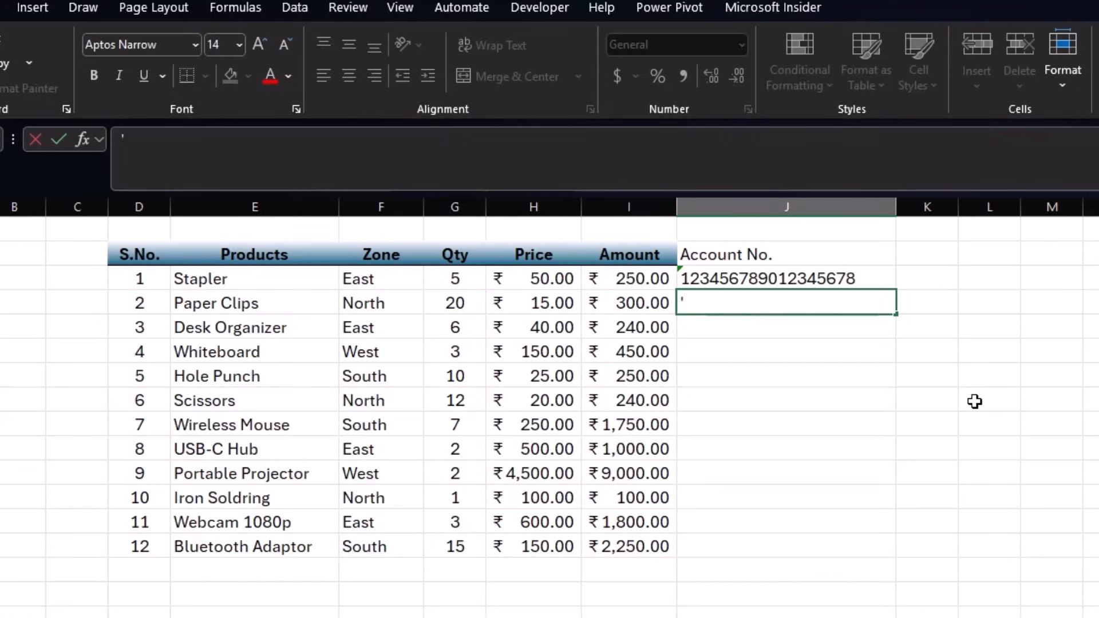
key("Escape")
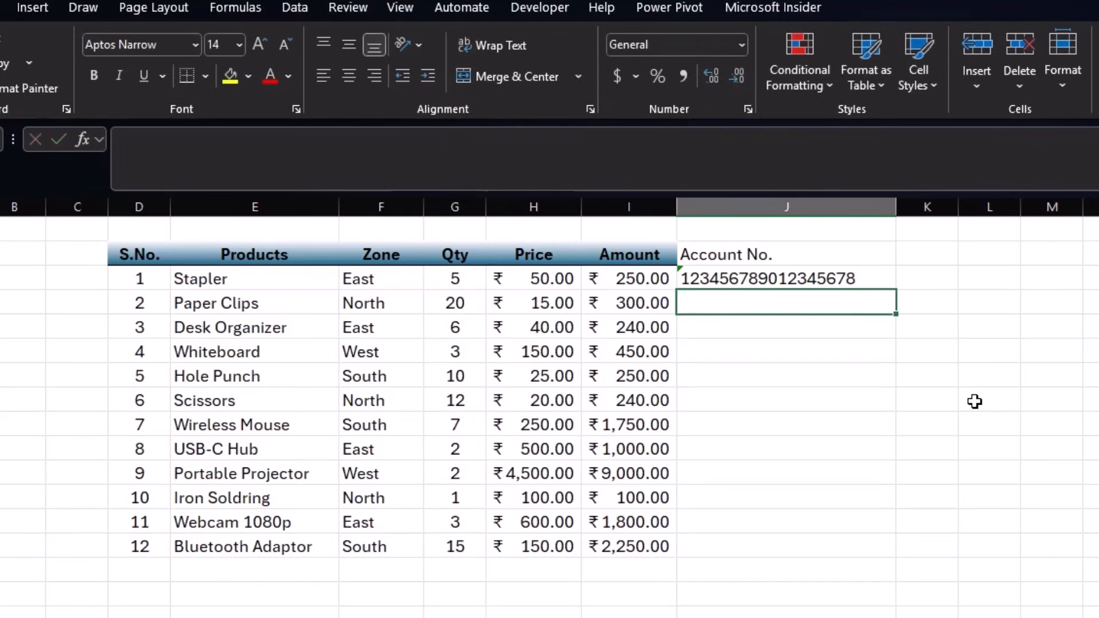
key("shift+Down")
key("shift+Down")
key("shift+Down")
key("shift+Down")
key("shift+Down")
key("shift+Down")
key("shift+Down")
key("shift+Down")
key("shift+Down")
key("shift+Down")
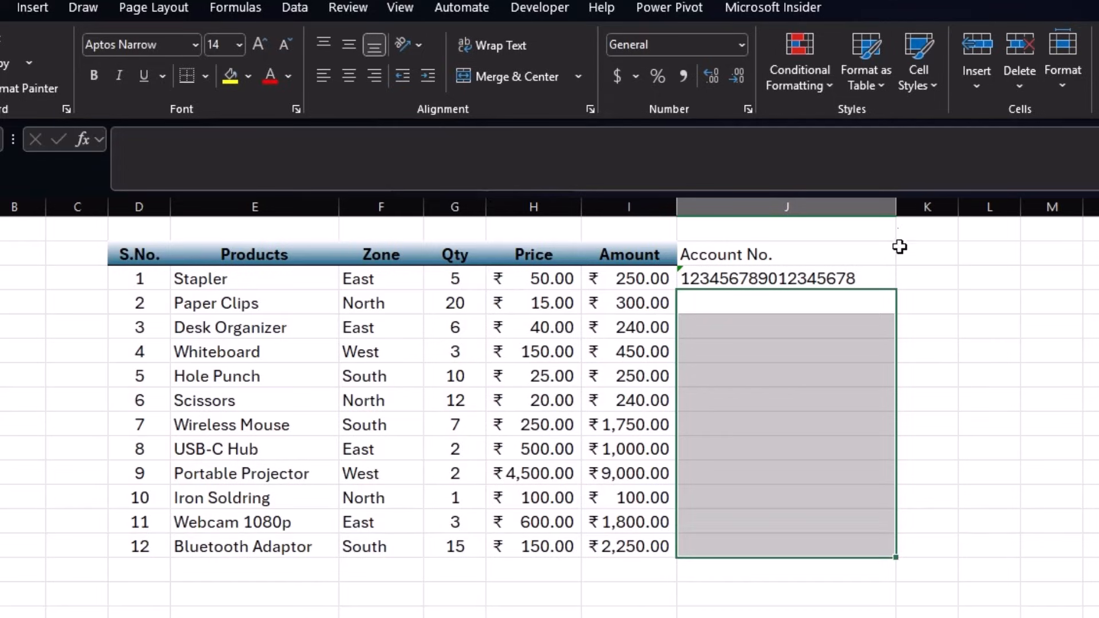
- Format the empty Account No. cells J4:J14 as Text
left_click(735, 45)
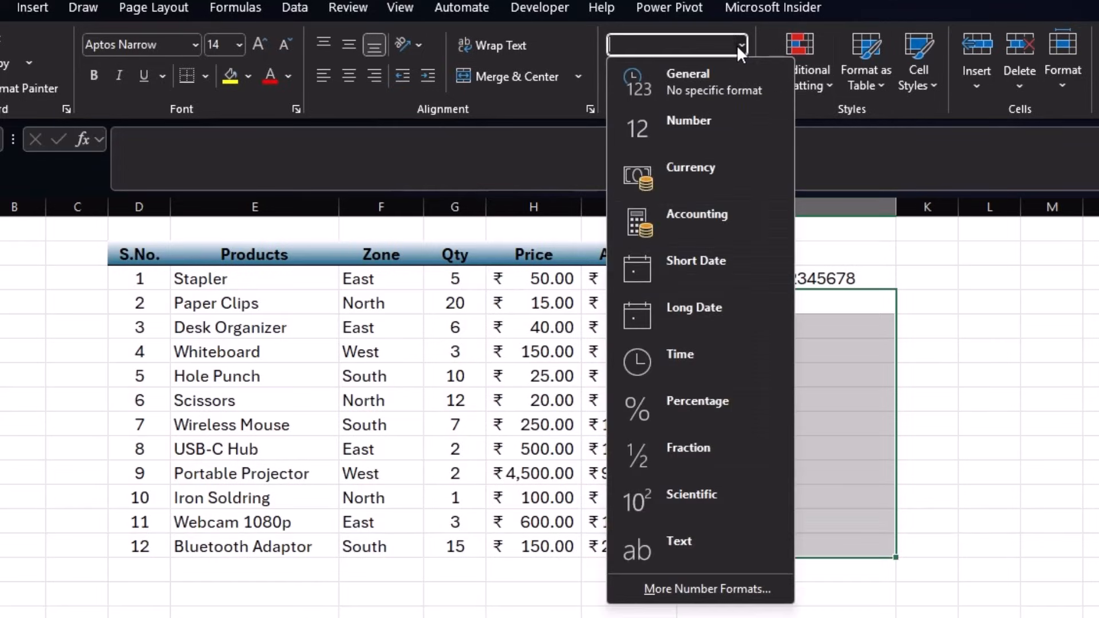
left_click(708, 538)
key("shift+Up")
key("shift+Up")
key("shift+Up")
key("shift+Up")
key("shift+Up")
left_click(794, 297)
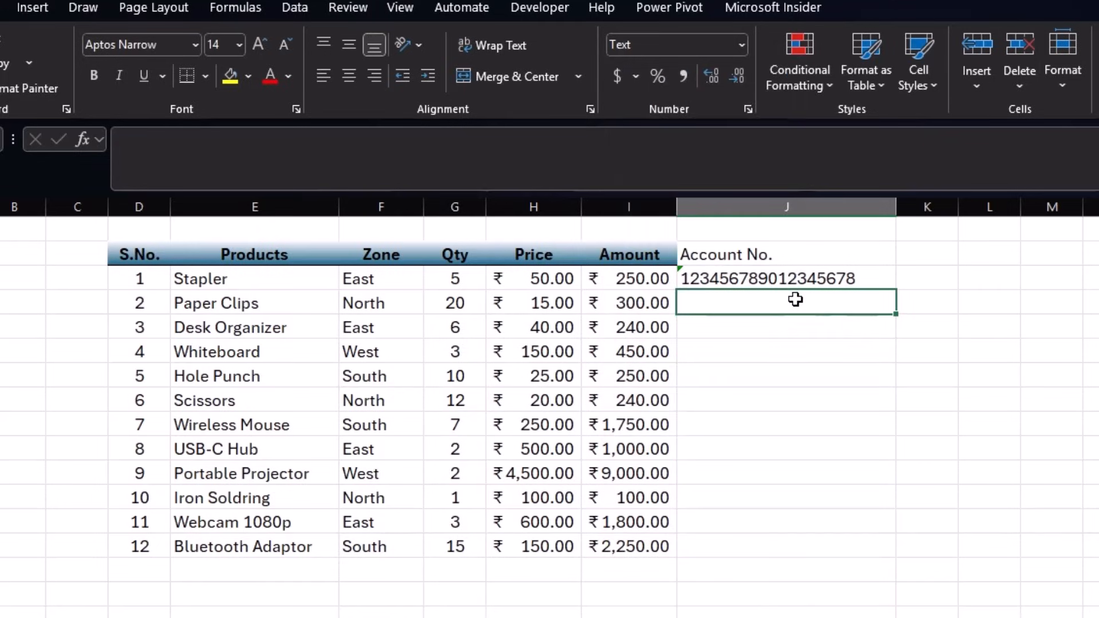
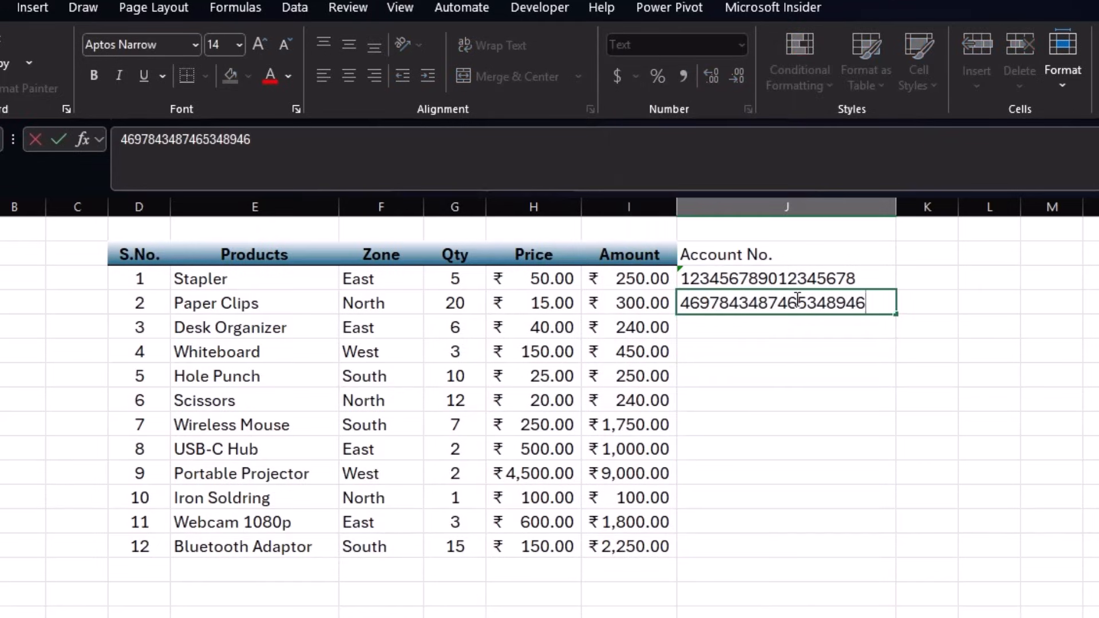
key("Return")
left_click(785, 353)
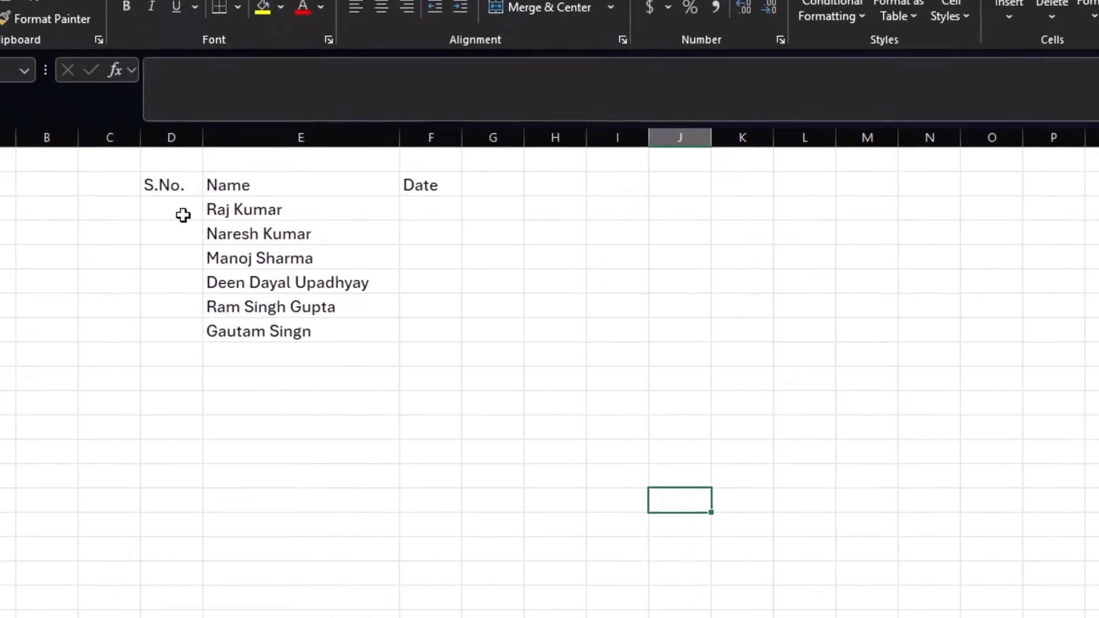
- Fill S.No. 1 to 12 from seed values 1 and 2, then clear the filled numbers
left_click(149, 281)
type("1")
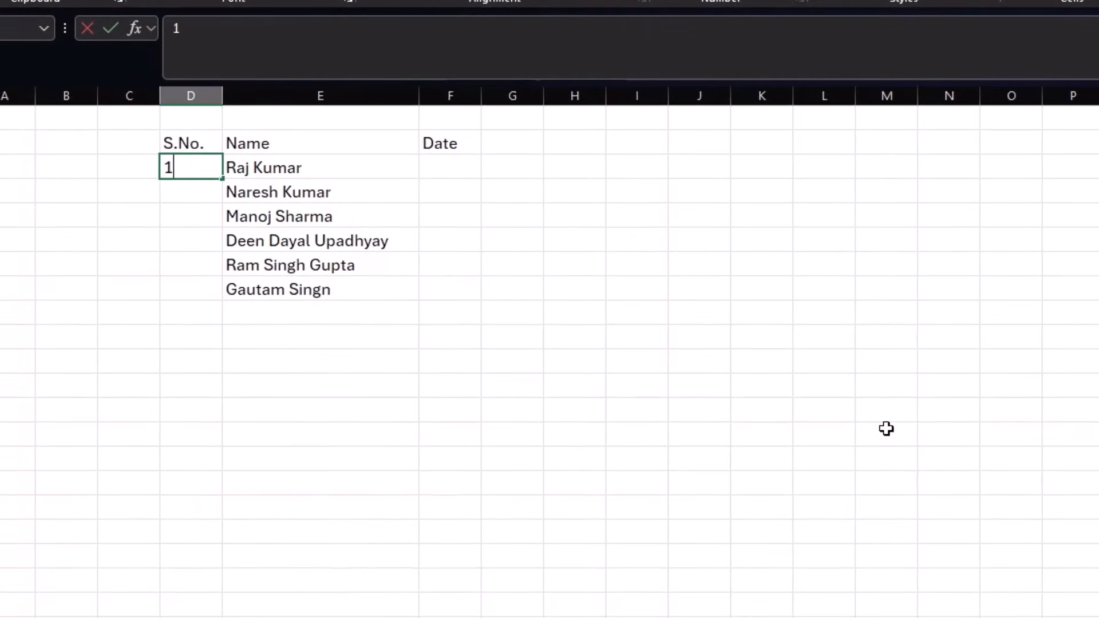
key("Return")
type("2")
key("Return")
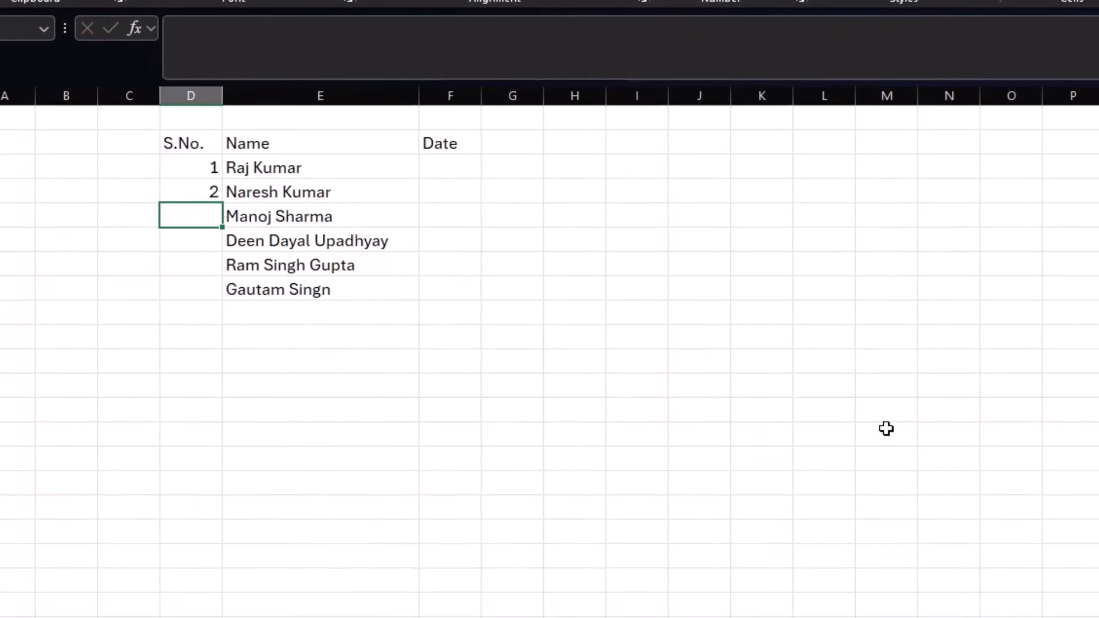
key("Up")
key("Up")
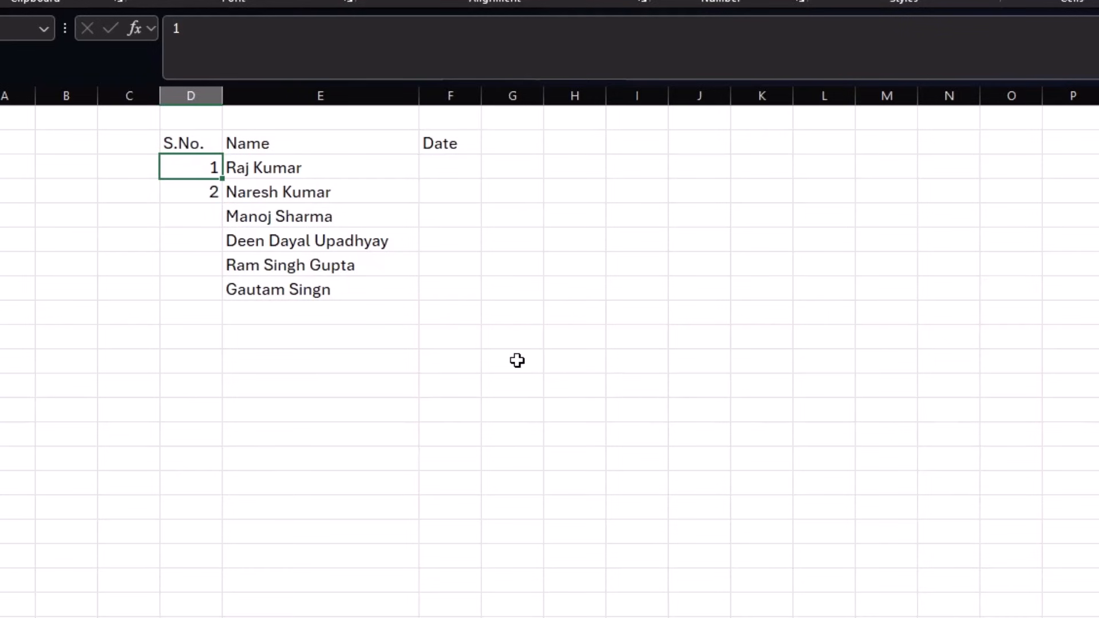
left_click_drag(184, 168, 222, 446)
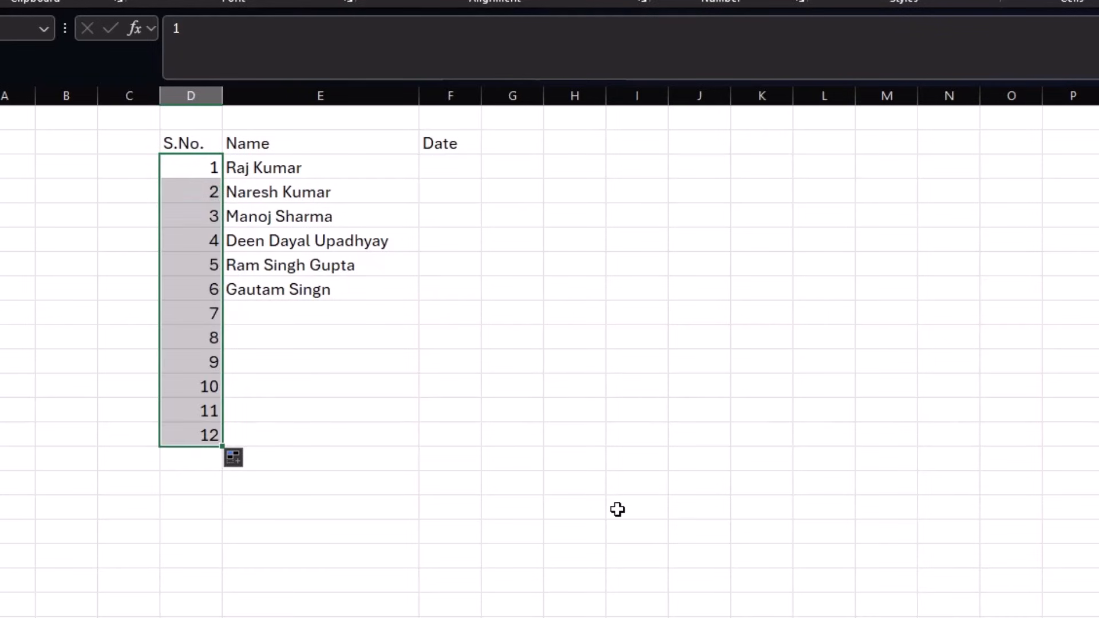
key("Delete")
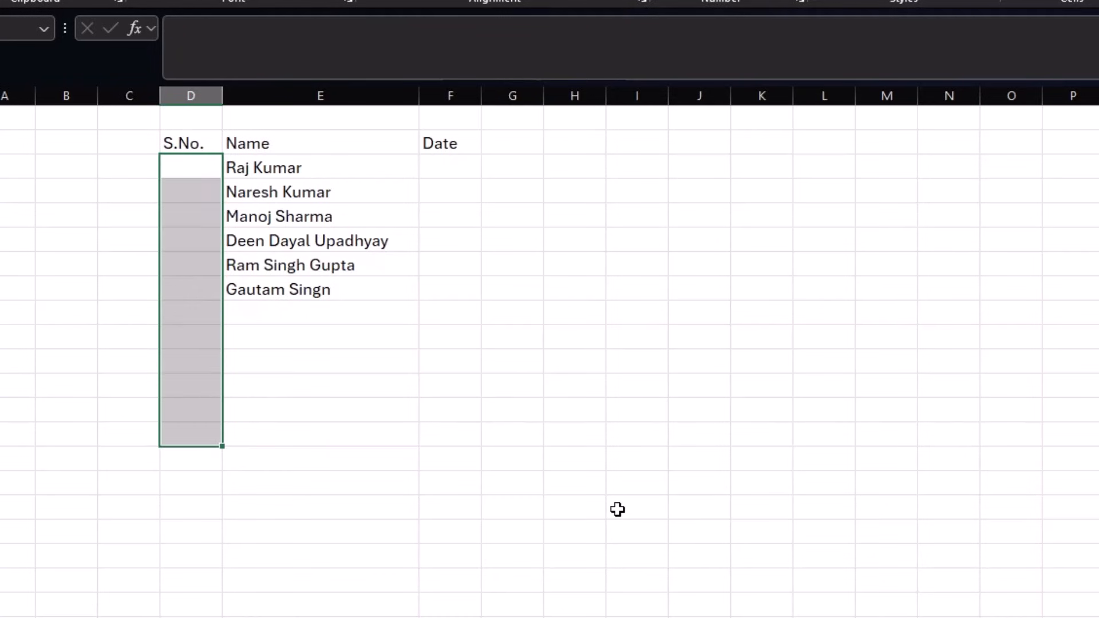
- Enter 1 in the first S.No. cell and select the S.No. cells below it
left_click(188, 167)
type("1")
key("Return")
left_click(188, 167)
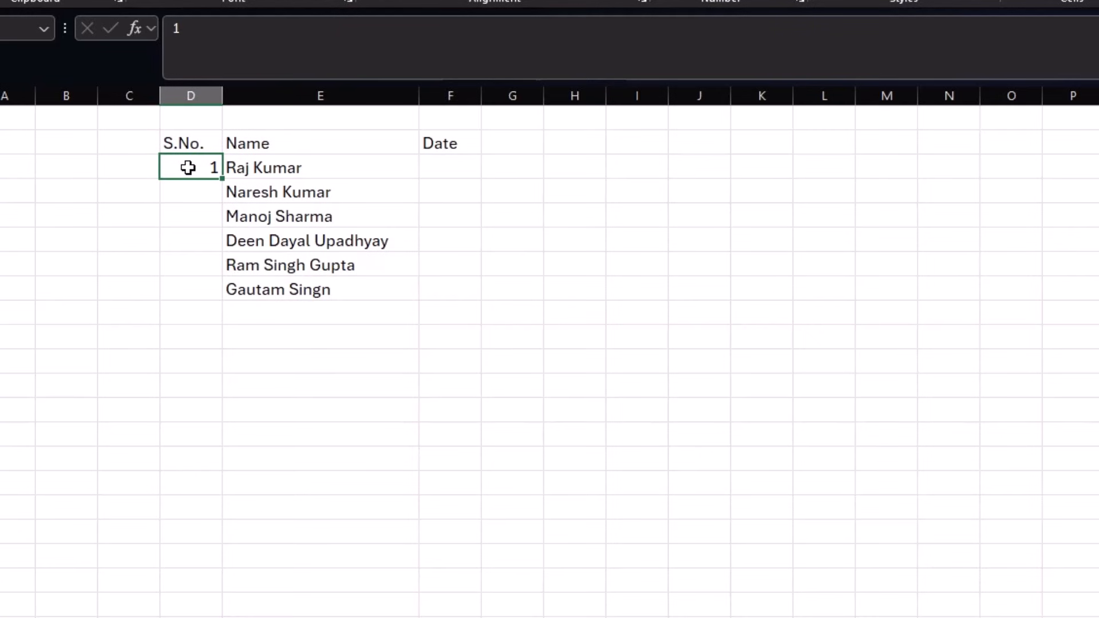
left_click_drag(188, 167, 186, 615)
- Fill S.No. down the column as a linear series, step 1, stop value 20 (Alt+E, I, S)
left_click(191, 265, "shift")
left_click(190, 170)
key("alt+e")
key("i")
key("s")
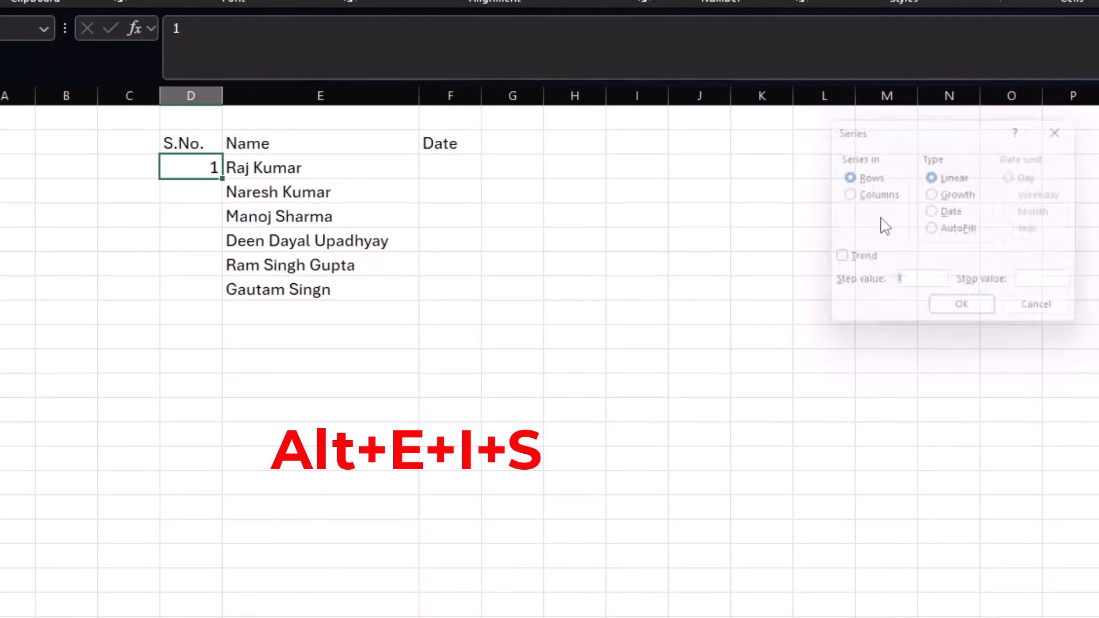
left_click_drag(939, 129, 531, 184)
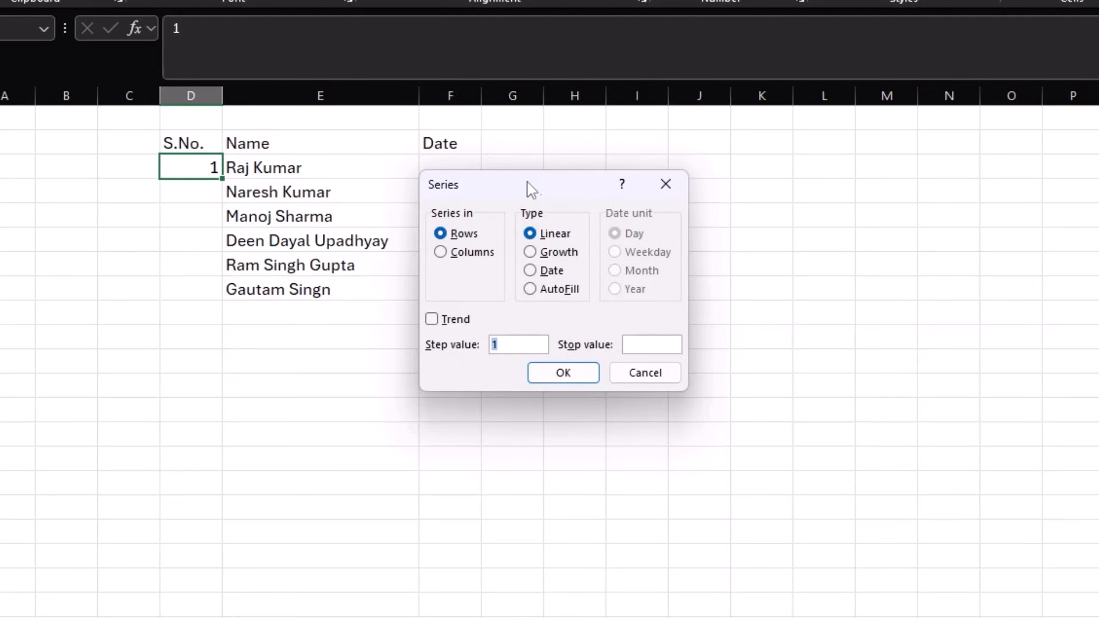
left_click(446, 254)
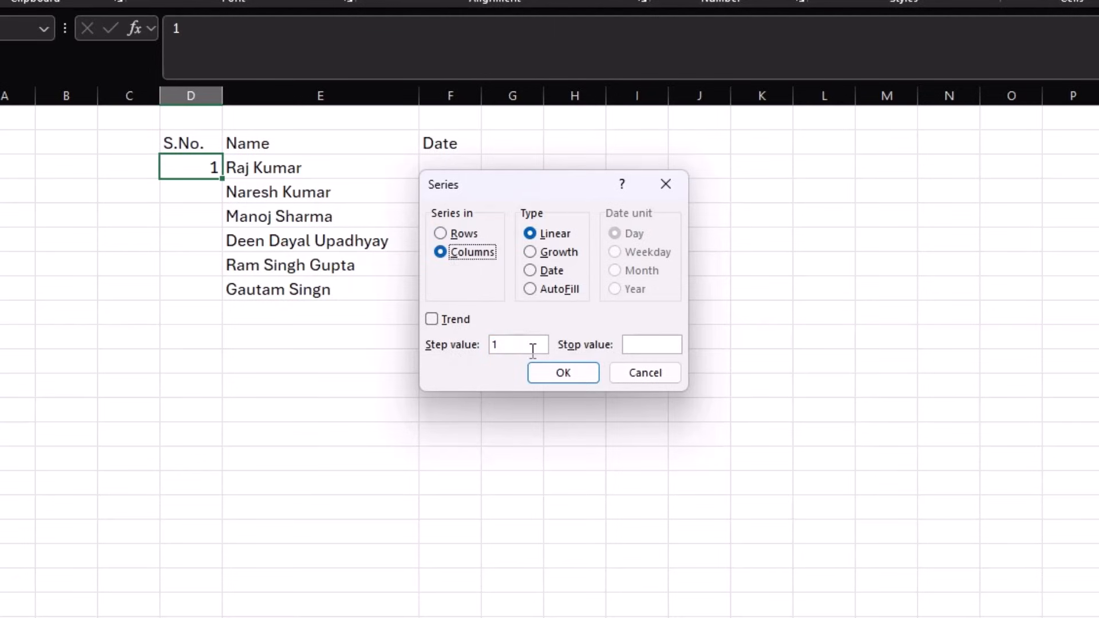
left_click(636, 343)
type("20")
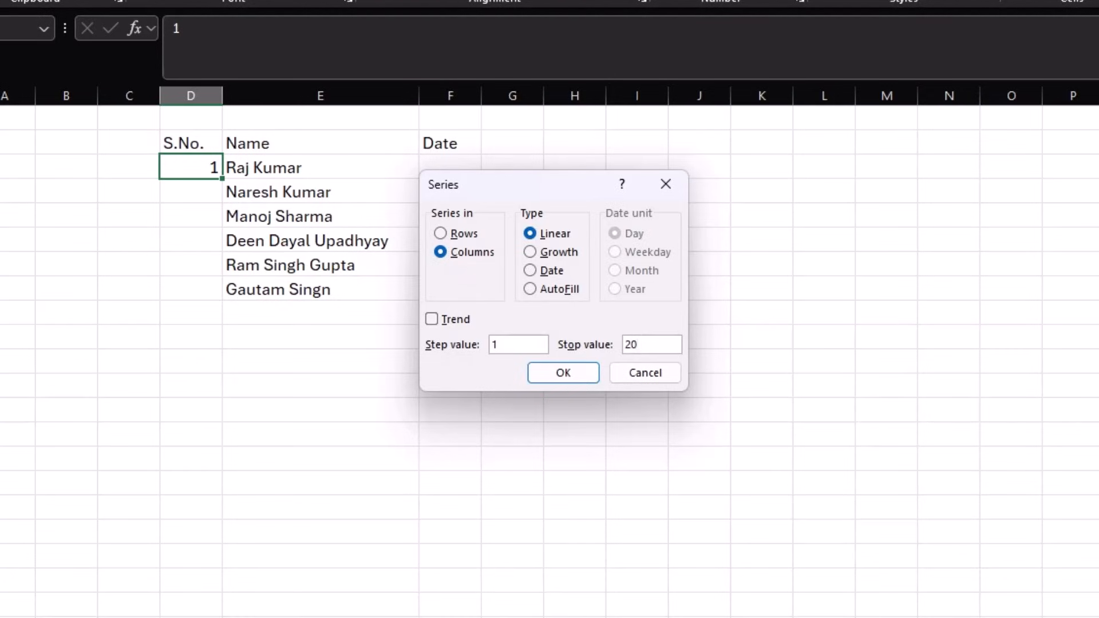
left_click(580, 376)
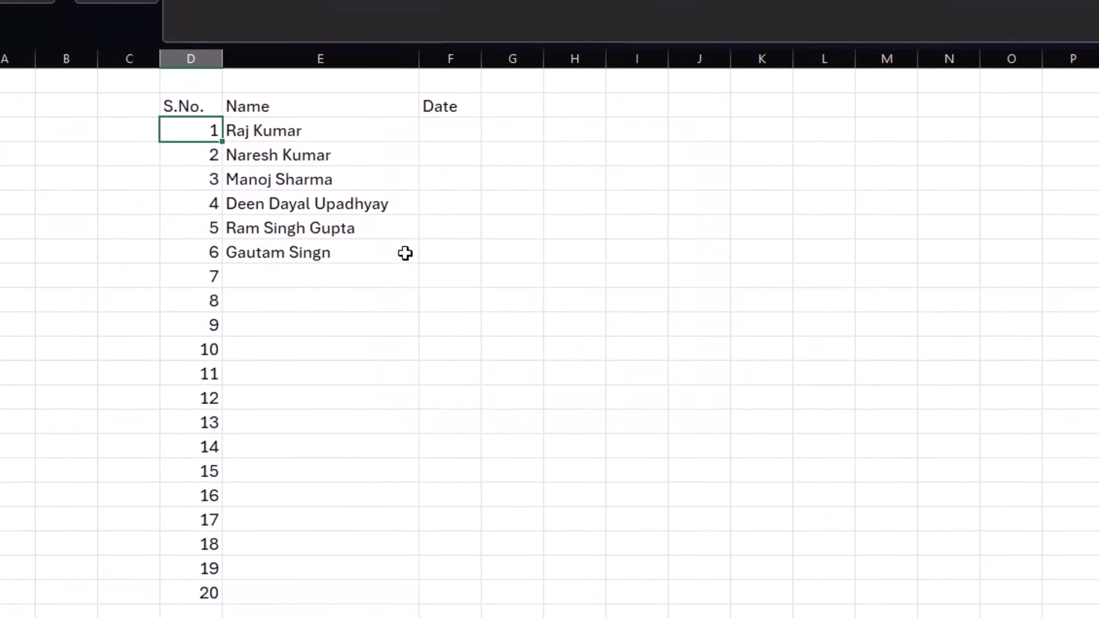
left_click(208, 348)
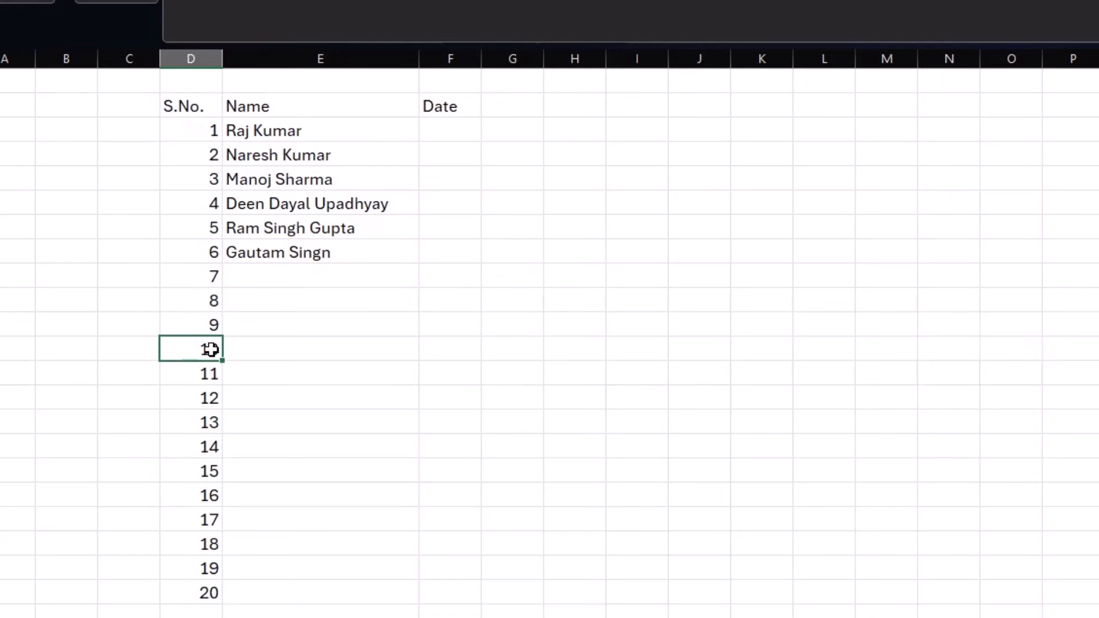
- Enter the start date 1-4-2025 in the first cell under Date
left_click(192, 150)
left_click_drag(194, 128, 203, 450)
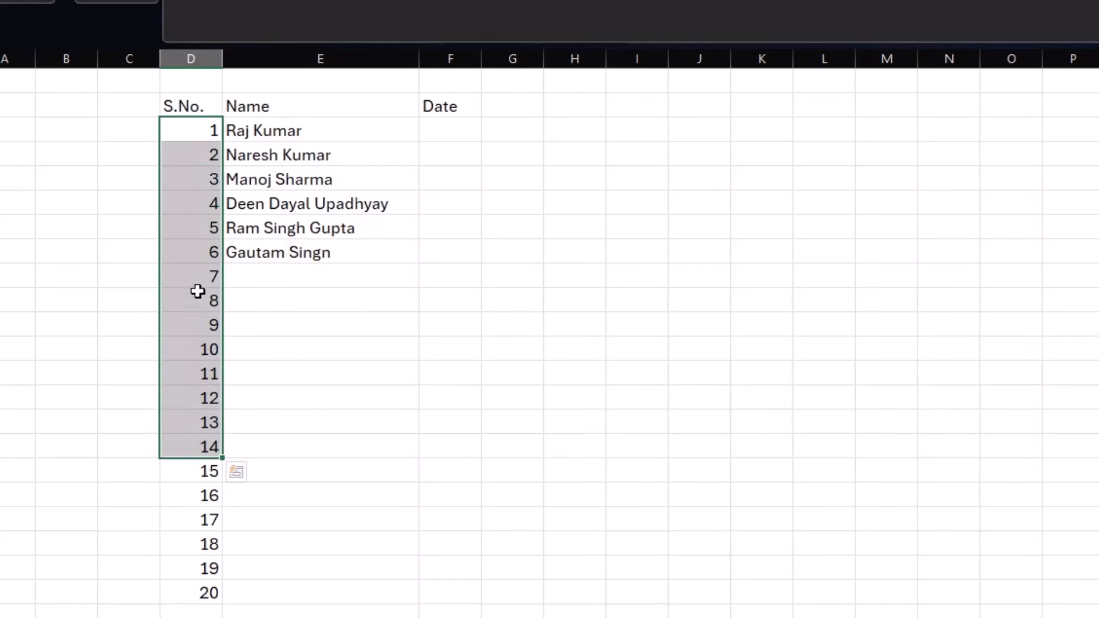
left_click(447, 131)
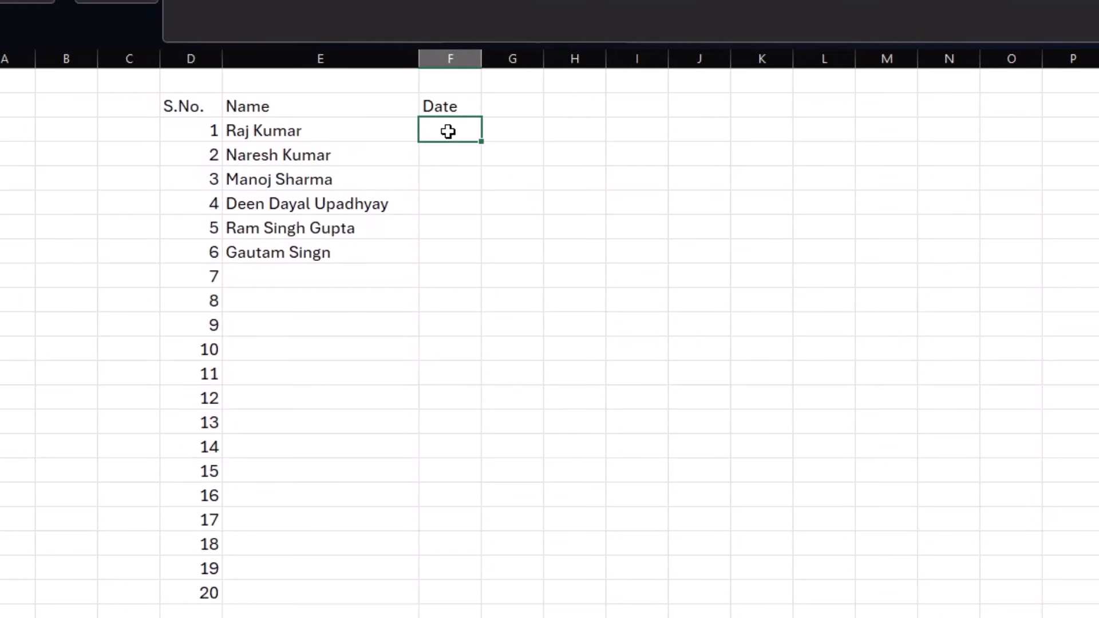
type("1-4-2025")
key("Return")
- Fill daily dates down the column as a date series ending 30-04-2025
left_click(448, 131)
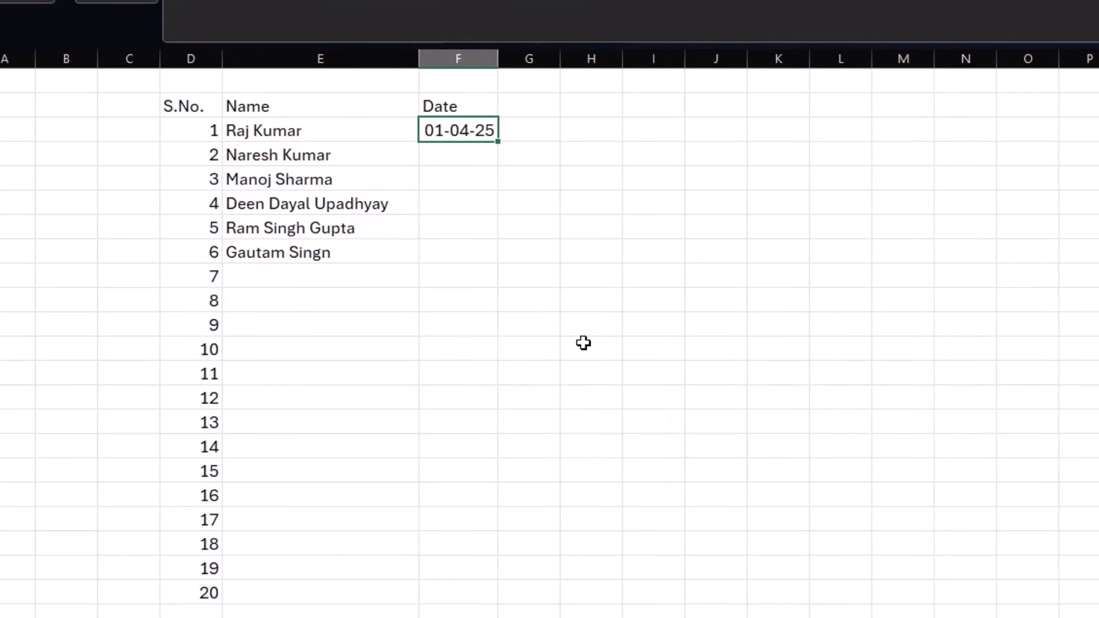
key("alt+h")
key("f")
key("i")
key("s")
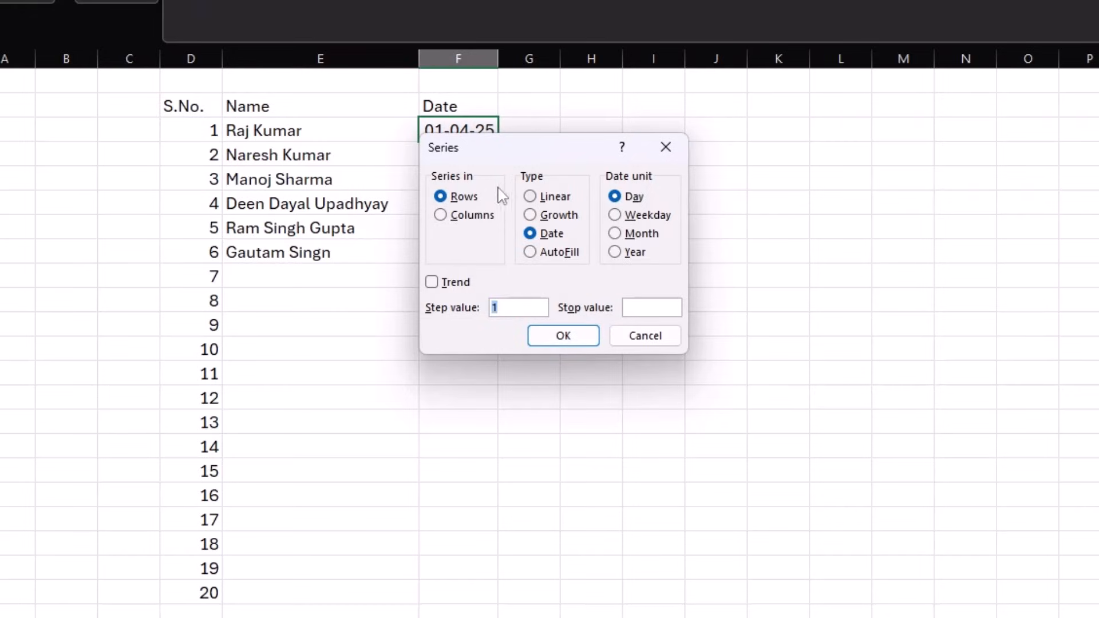
left_click(440, 216)
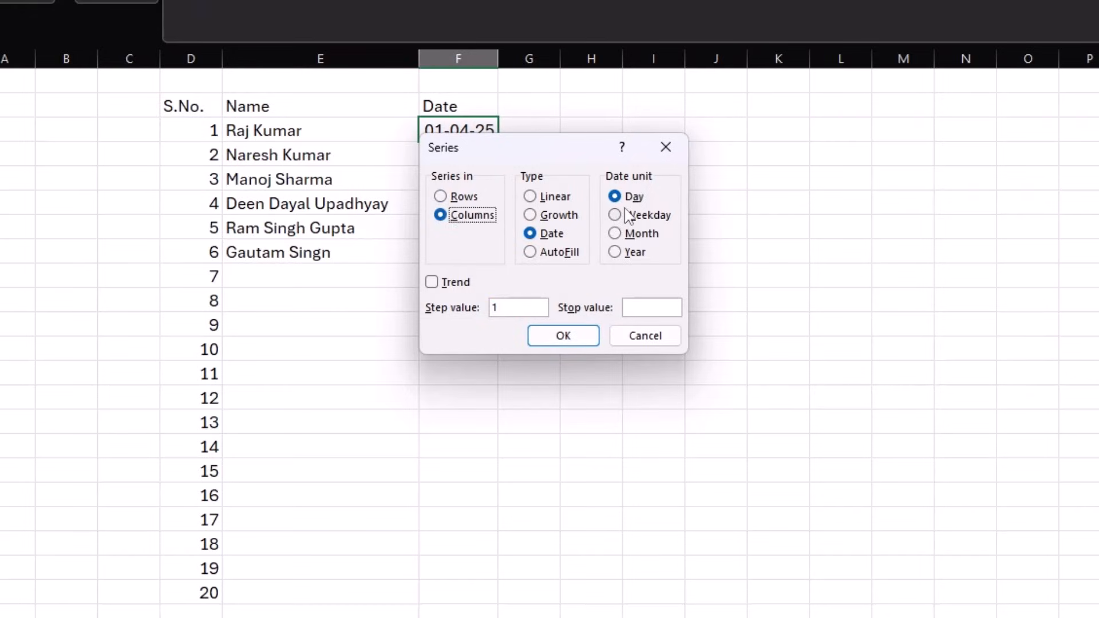
left_click(641, 306)
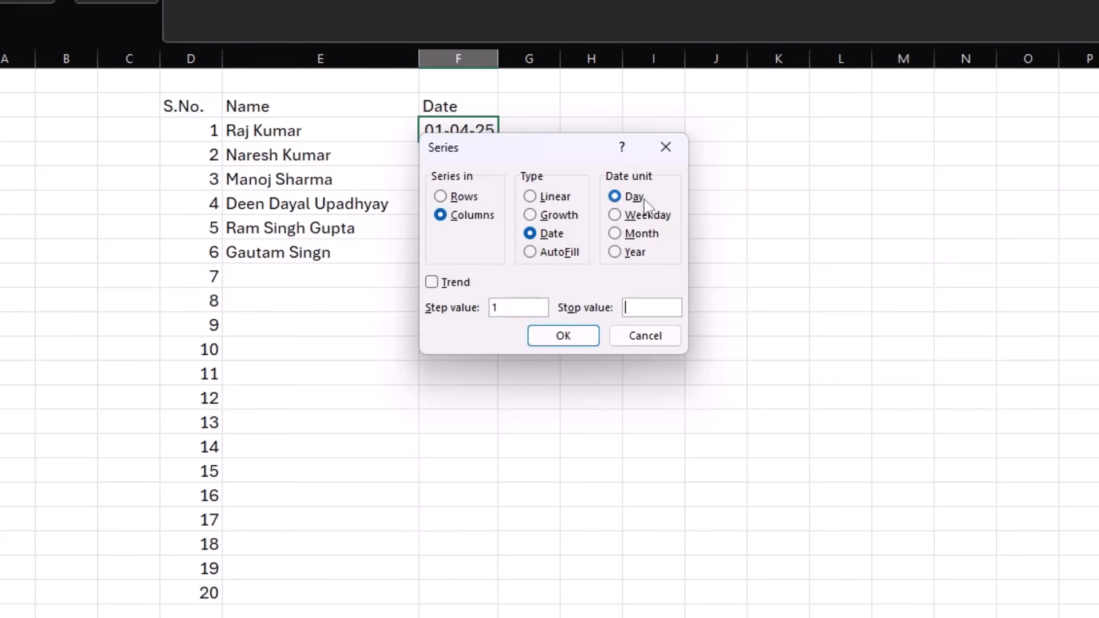
left_click_drag(575, 143, 664, 113)
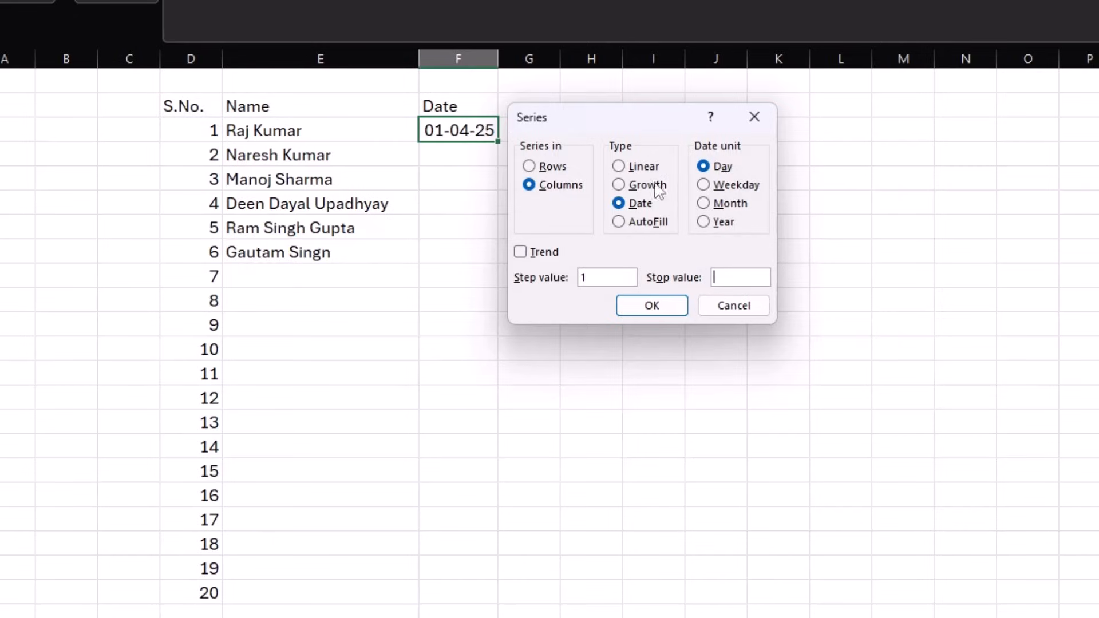
left_click(712, 206)
left_click(705, 167)
left_click(727, 276)
type("30-04-2025")
left_click(653, 305)
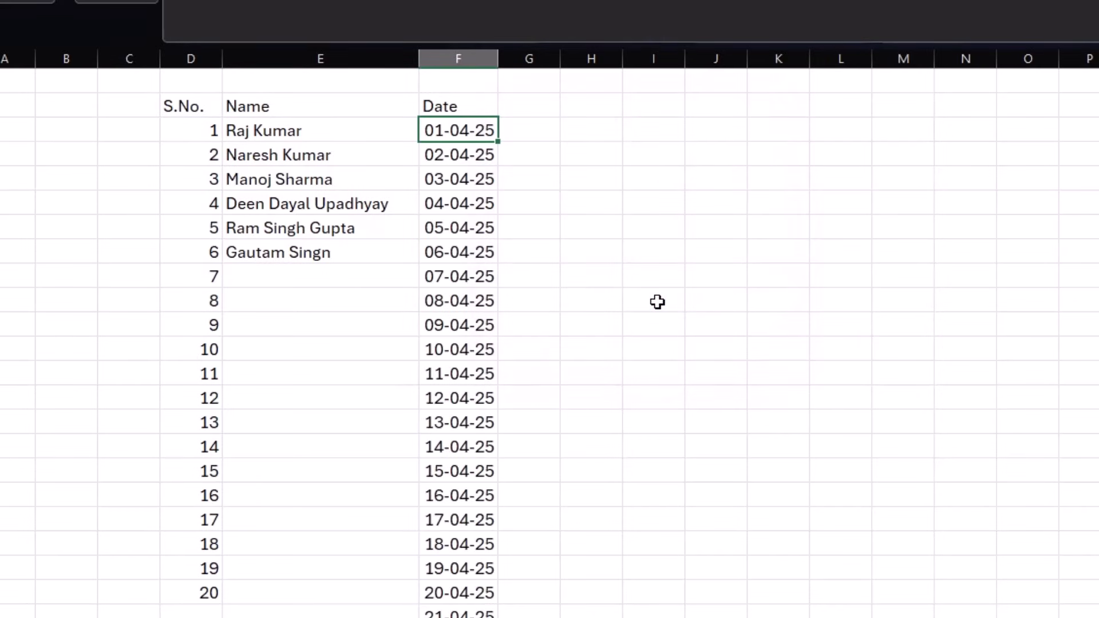
- Delete the Date column
scroll(513, 245, "down", 3)
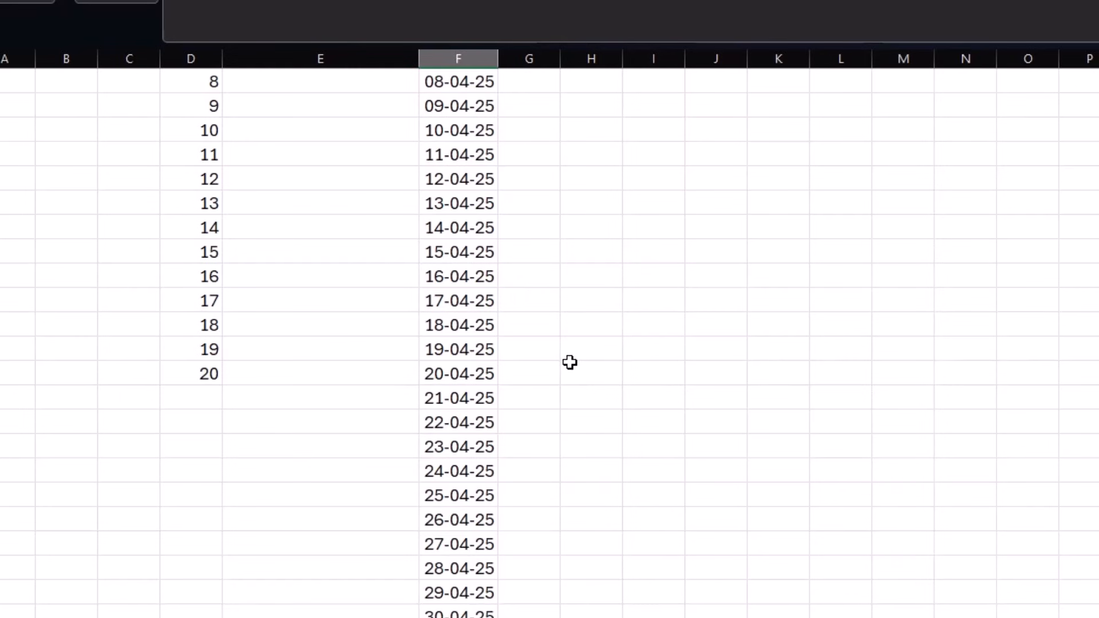
scroll(569, 362, "up", 3)
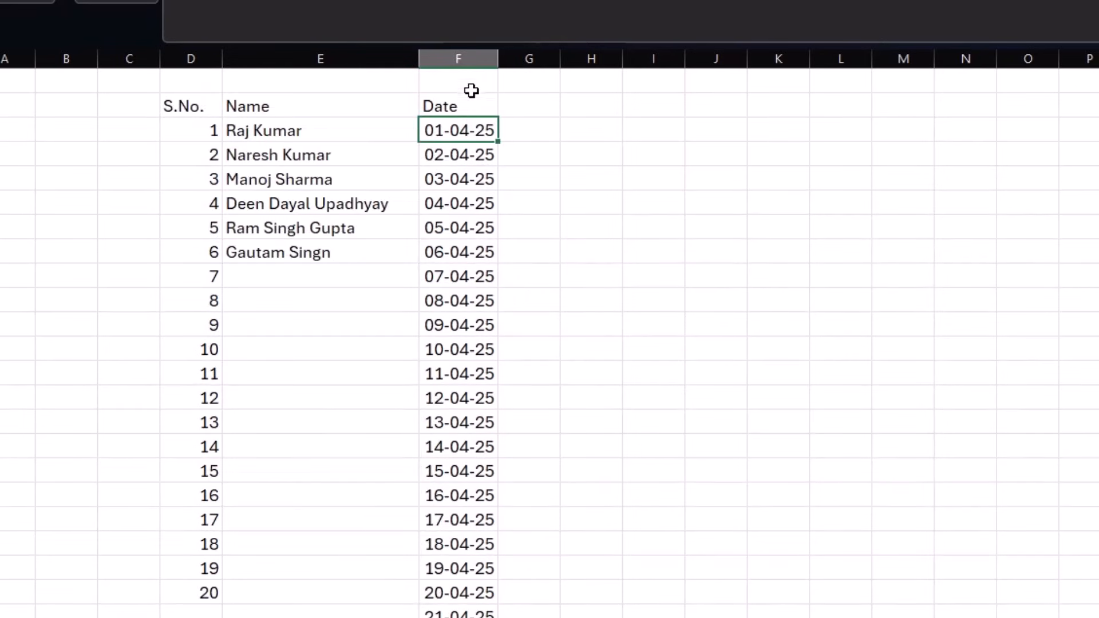
left_click(471, 59)
right_click(469, 150)
left_click(526, 392)
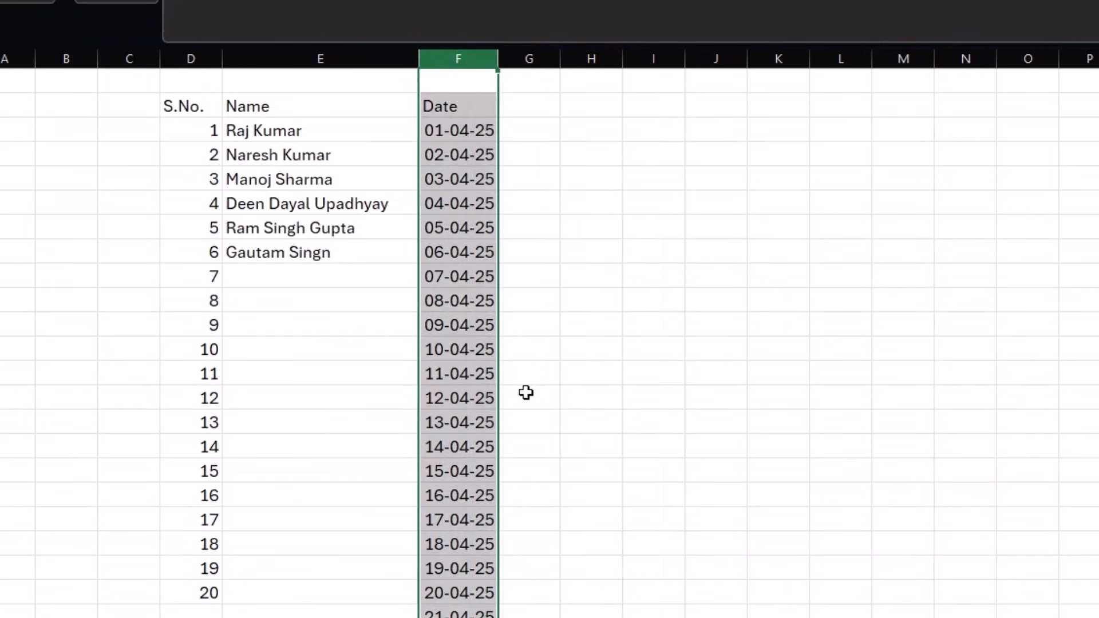
- Add the headers fist, middle and last beside the Name column
left_click(454, 99)
type("fist")
key("Tab")
type("last")
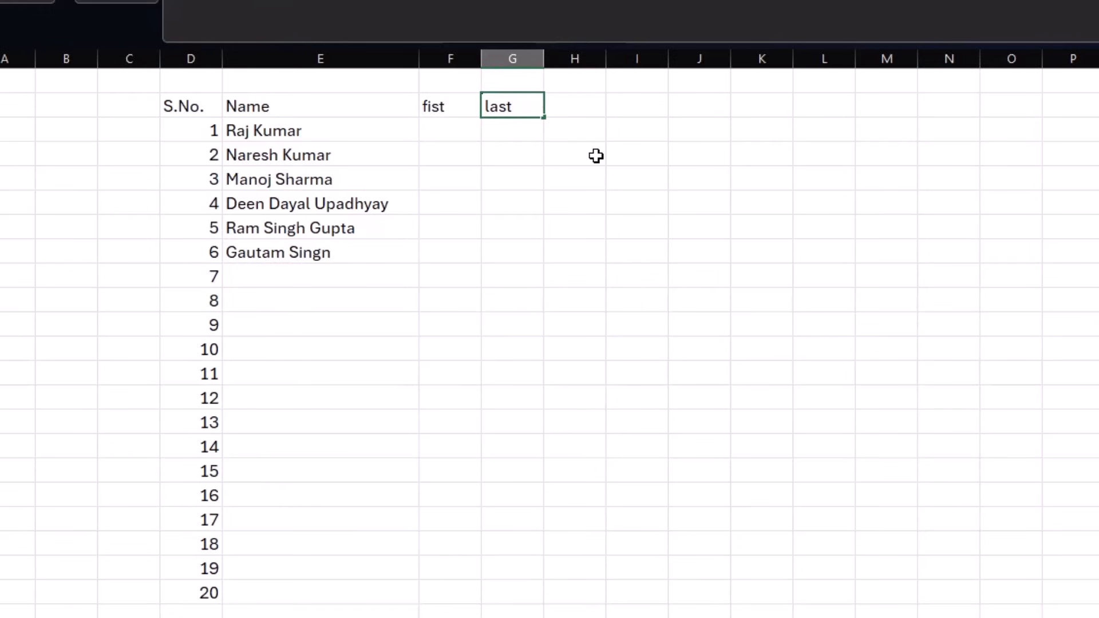
key("BackSpace")
key("BackSpace")
key("BackSpace")
type("middle")
key("Tab")
type("last")
key("Return")
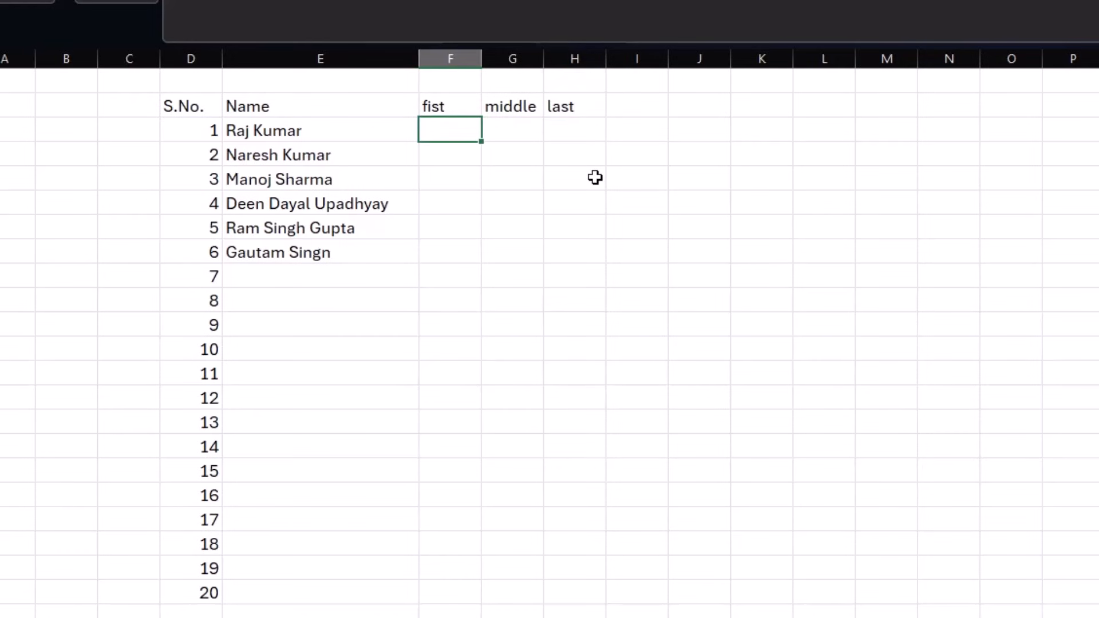
- Widen the middle and last columns slightly
left_click_drag(444, 98, 545, 103)
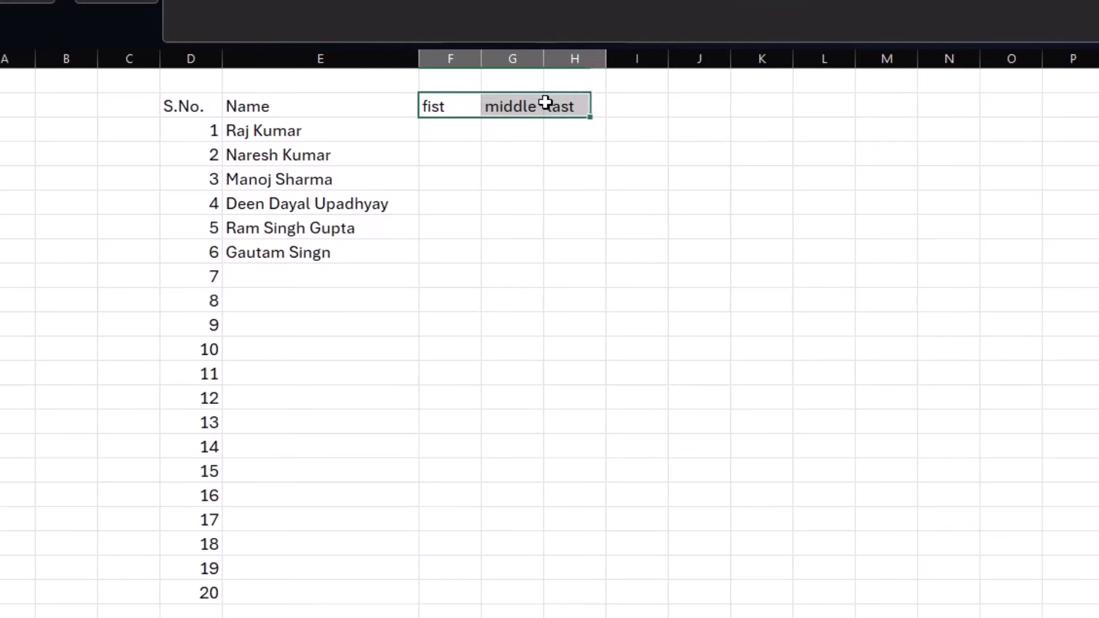
left_click(562, 59)
left_click_drag(544, 57, 621, 59)
left_click(323, 153)
left_click(327, 178)
left_click(321, 227)
left_click(319, 249)
left_click(335, 226)
left_click(347, 207)
left_click(369, 224)
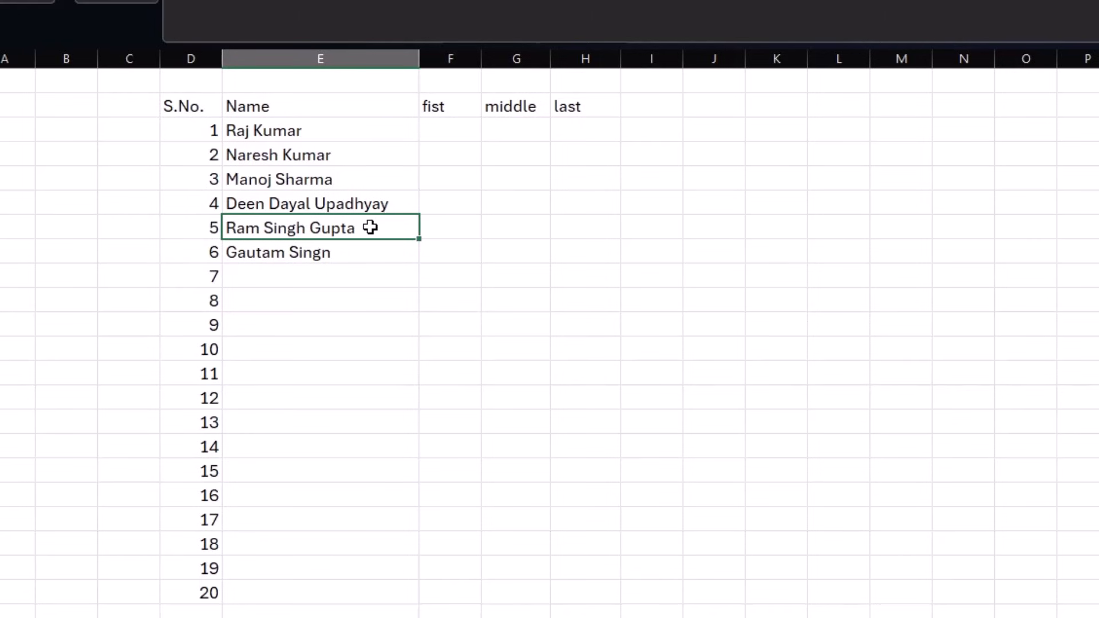
- Flash fill the fist column with first names from the example Raj
left_click(423, 131)
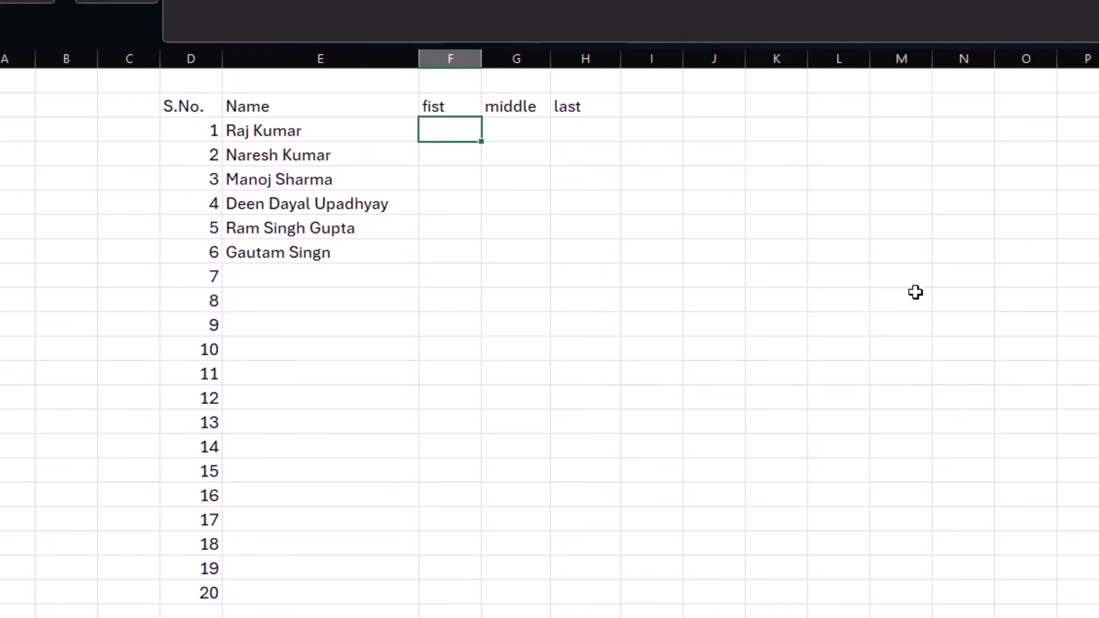
key("Return")
key("ctrl+e")
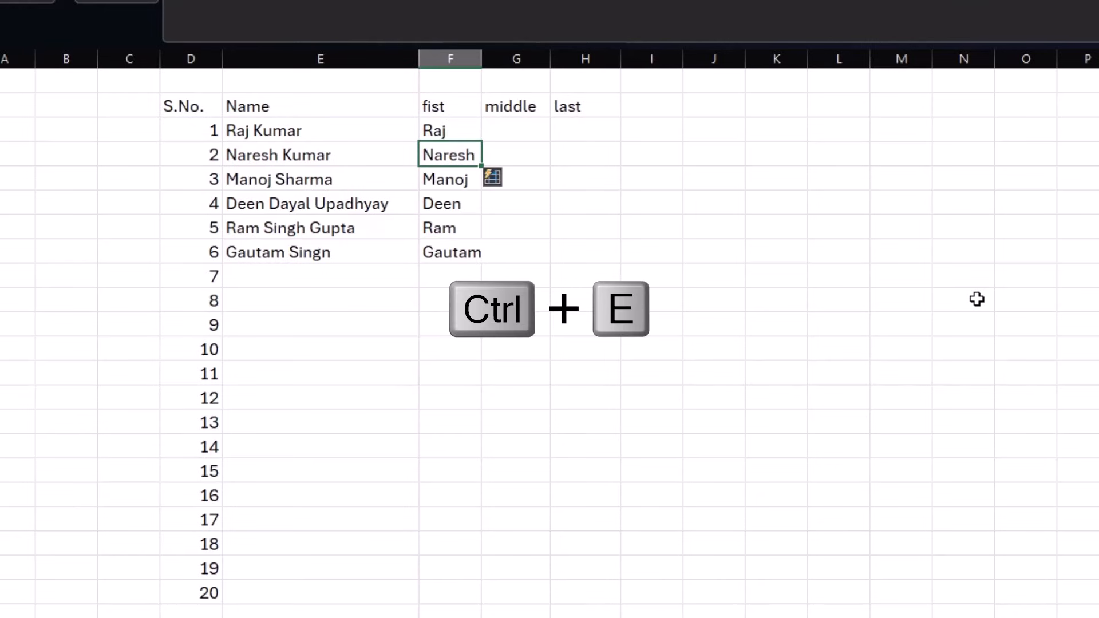
- Flash fill middle names from the example Kumar, then clear the wrongly filled cells
key("Right")
key("Up")
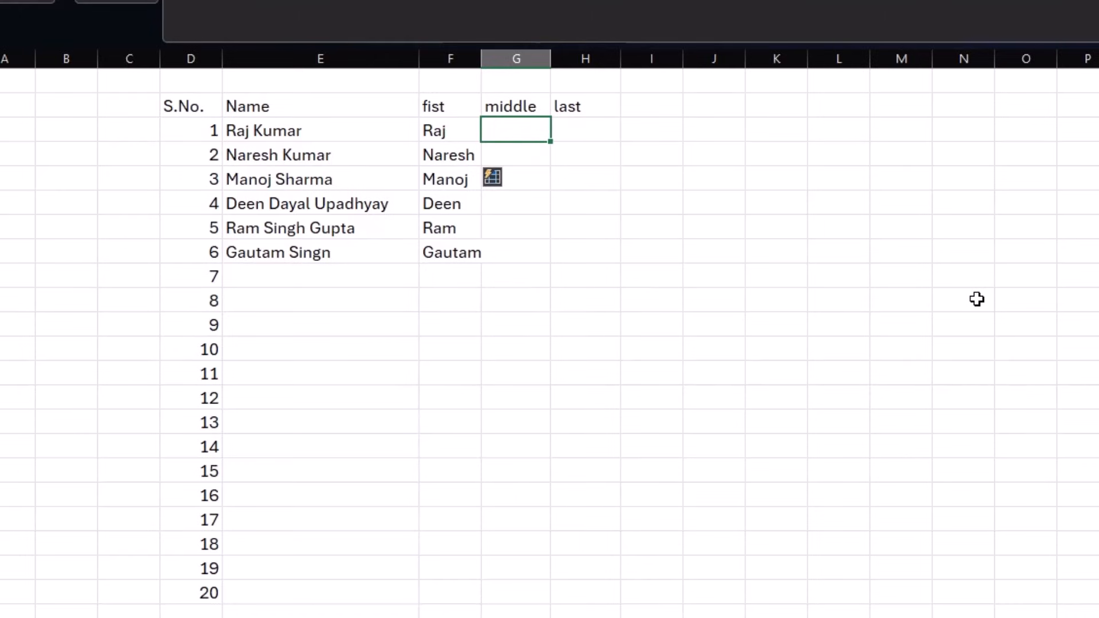
type("Kumar")
key("Return")
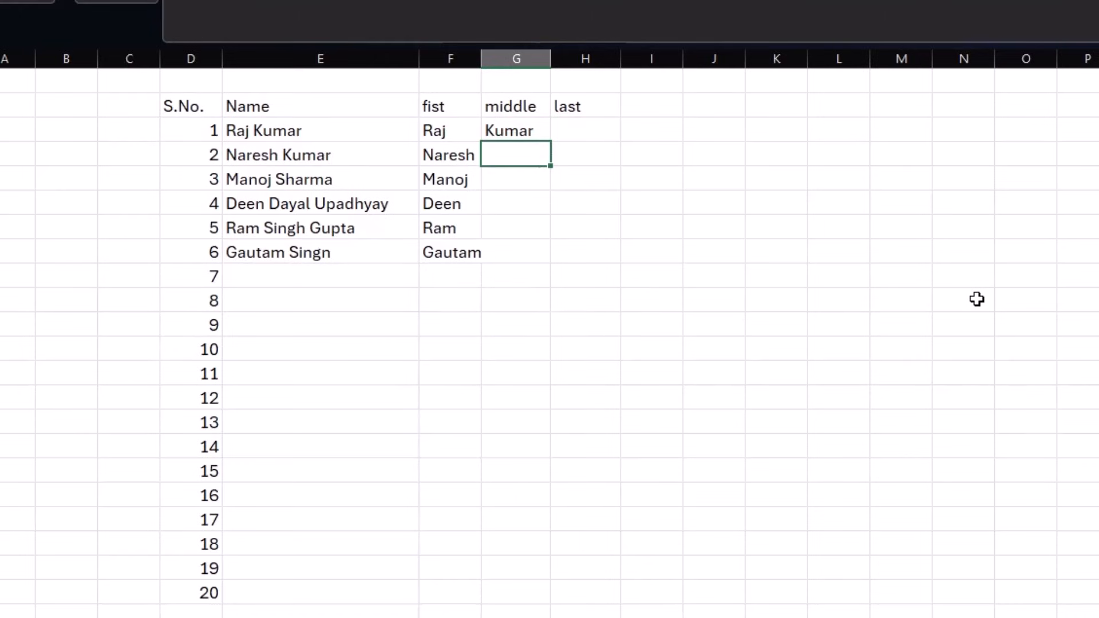
key("ctrl+e")
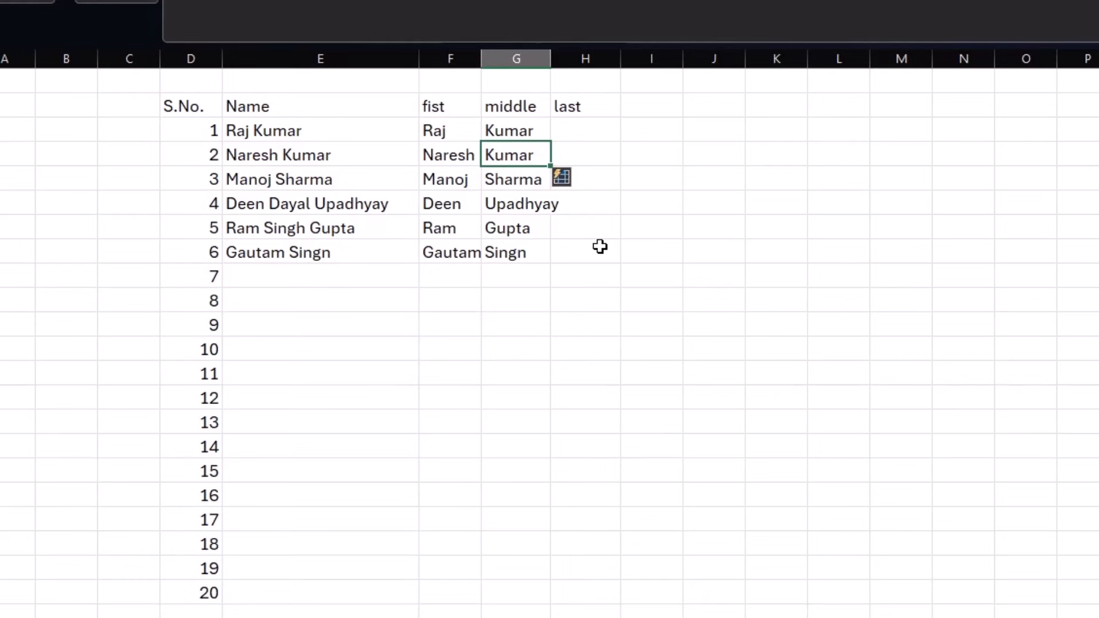
key("shift+Down")
key("shift+Down")
key("shift+Down")
key("shift+Down")
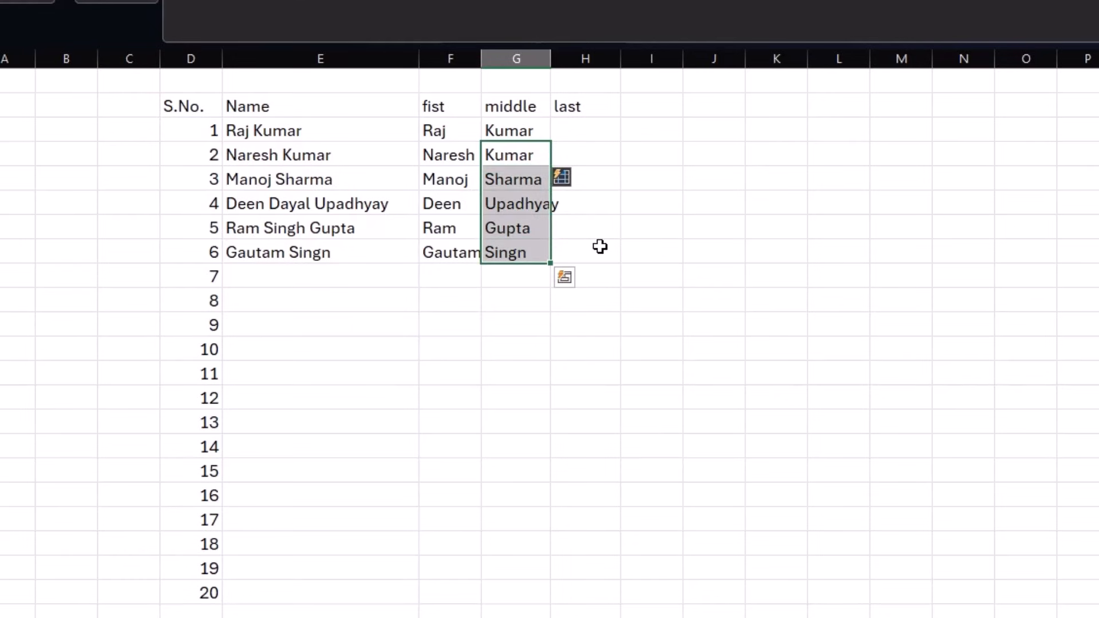
key("Delete")
key("Down")
key("Down")
type("Dayal")
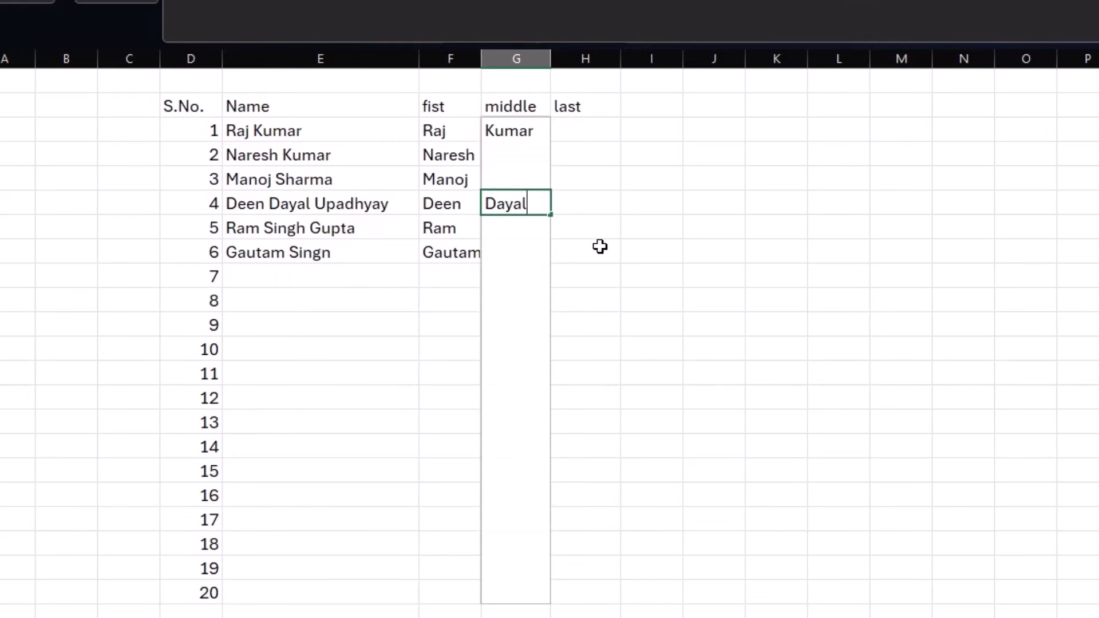
key("Return")
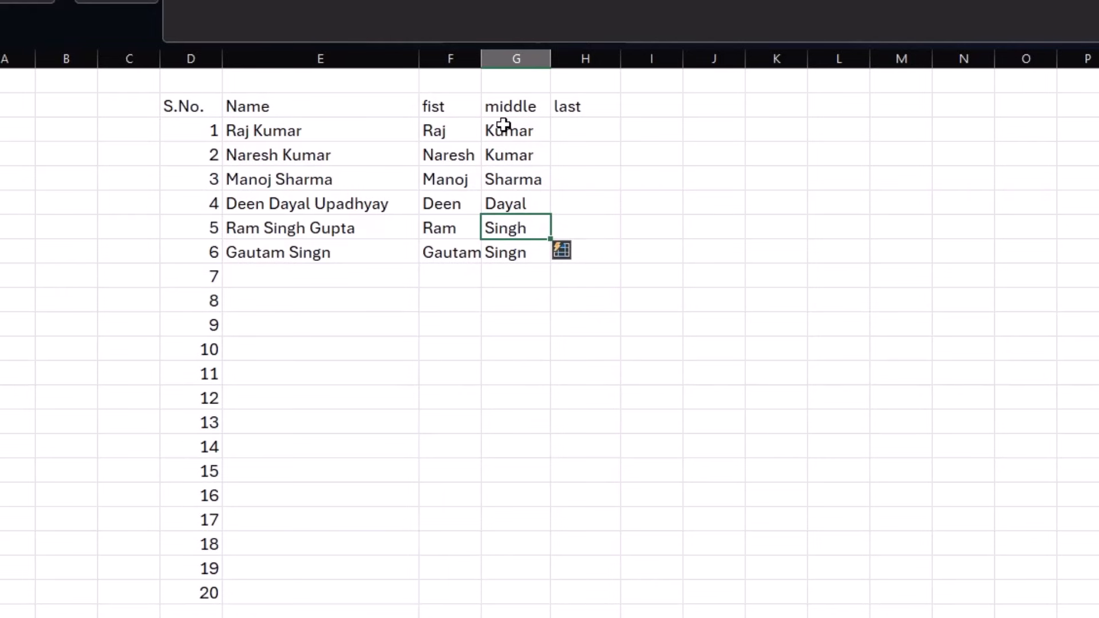
left_click(528, 135)
left_click_drag(529, 147, 527, 255)
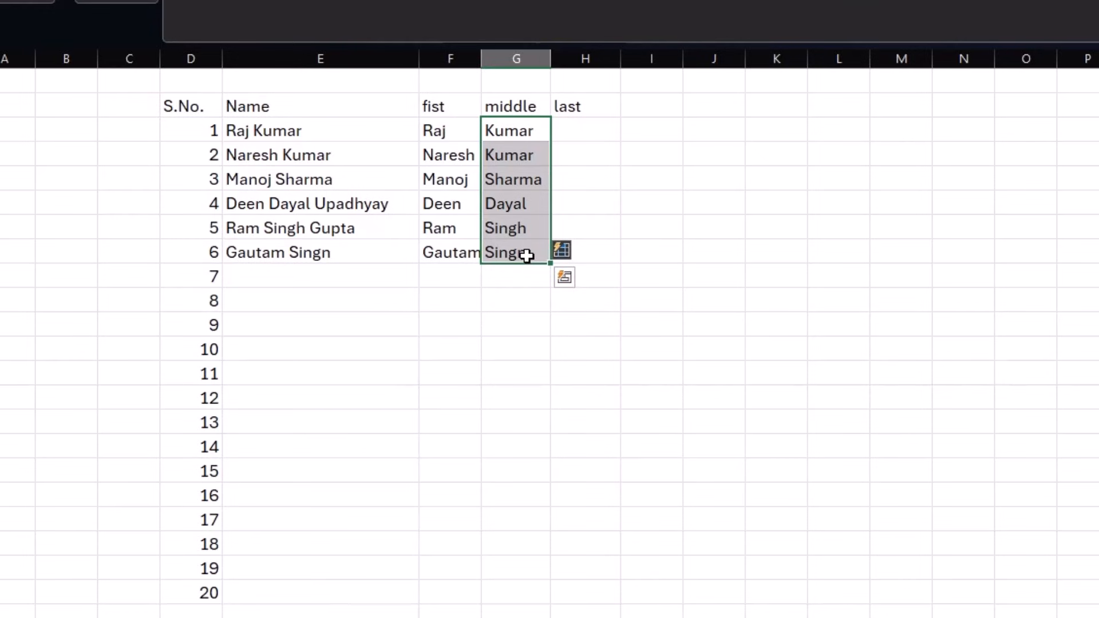
key("Right")
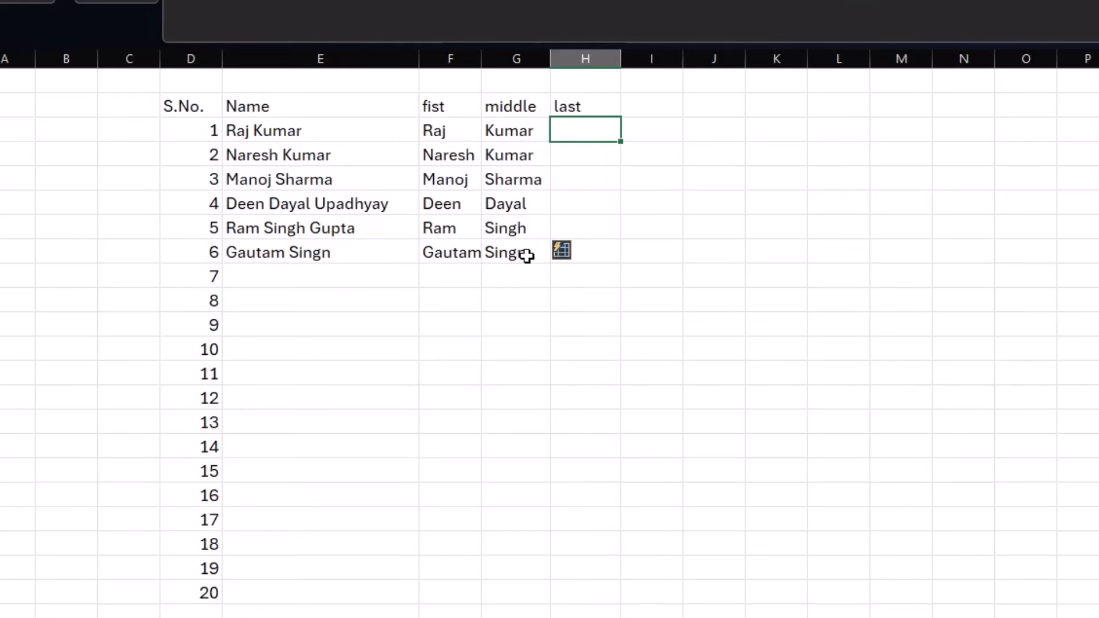
- Flash fill the last column from the example Kumar and widen it to fit
type("Kumar")
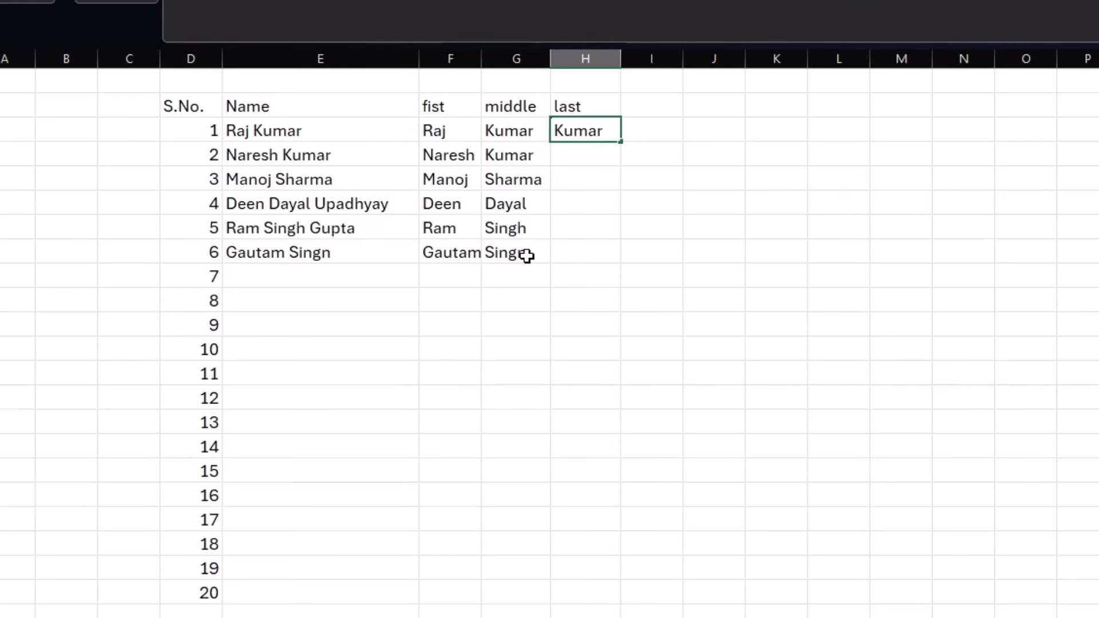
key("Return")
key("ctrl+e")
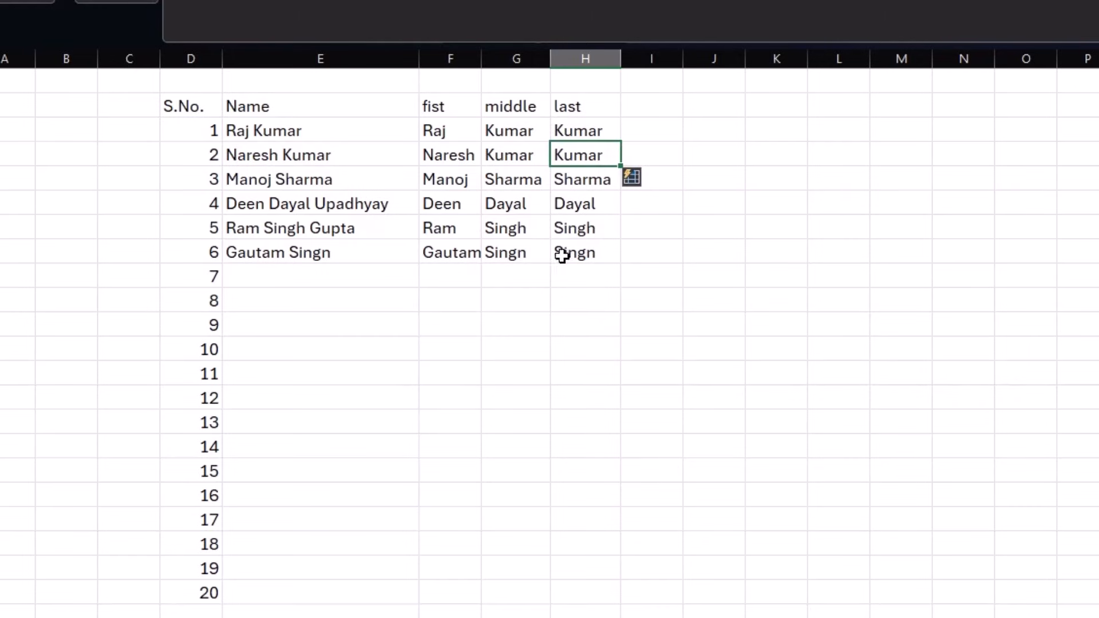
left_click_drag(620, 59, 656, 58)
left_click(704, 133)
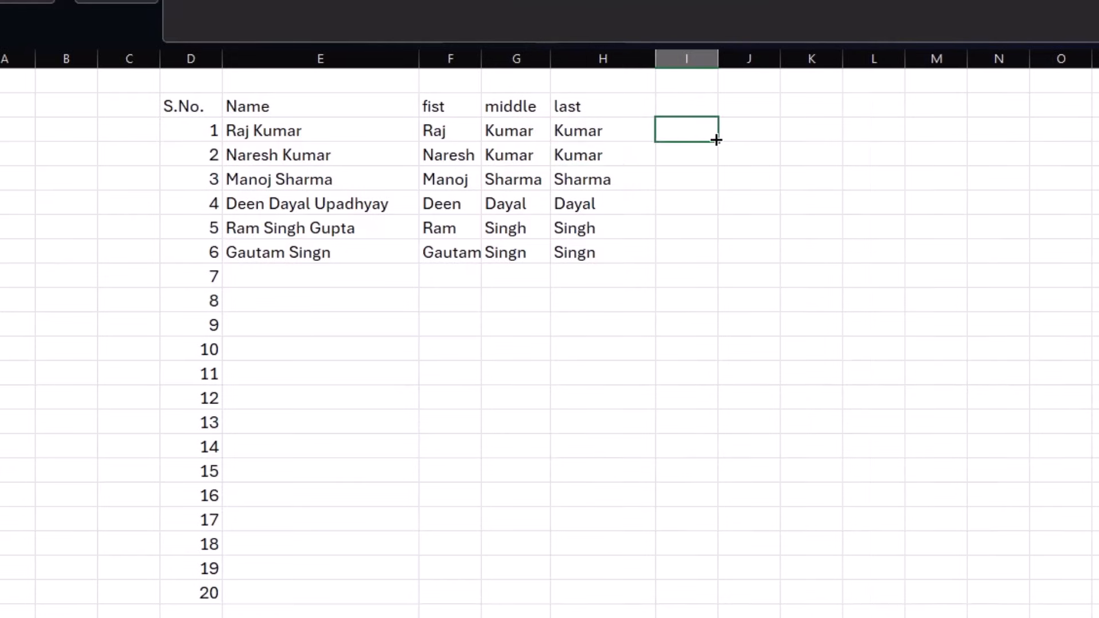
type("=Raj")
key("Escape")
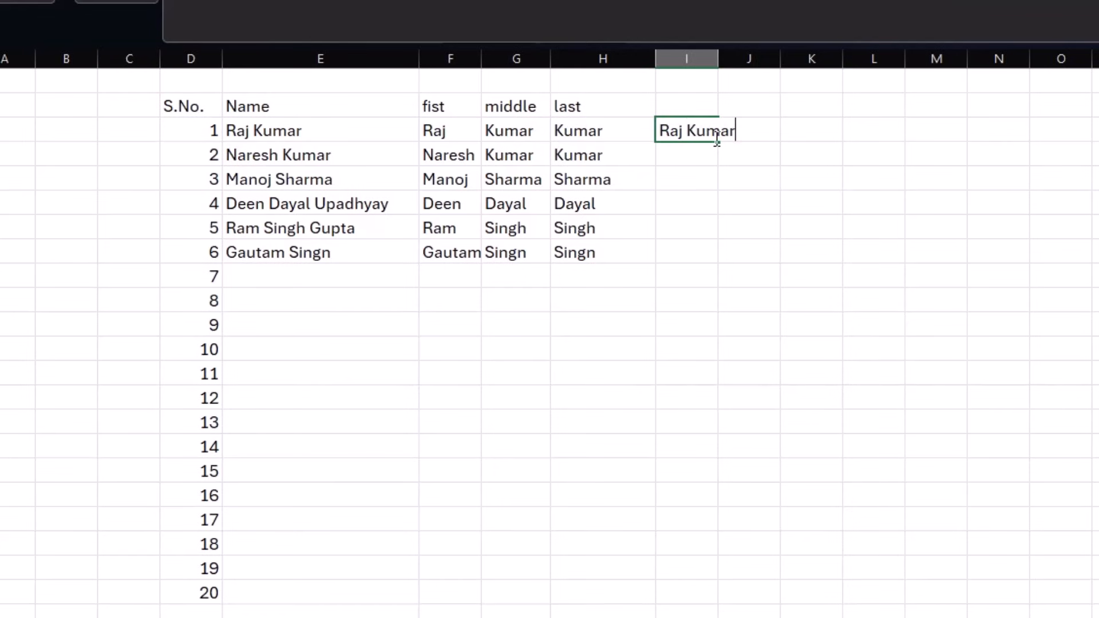
key("Return")
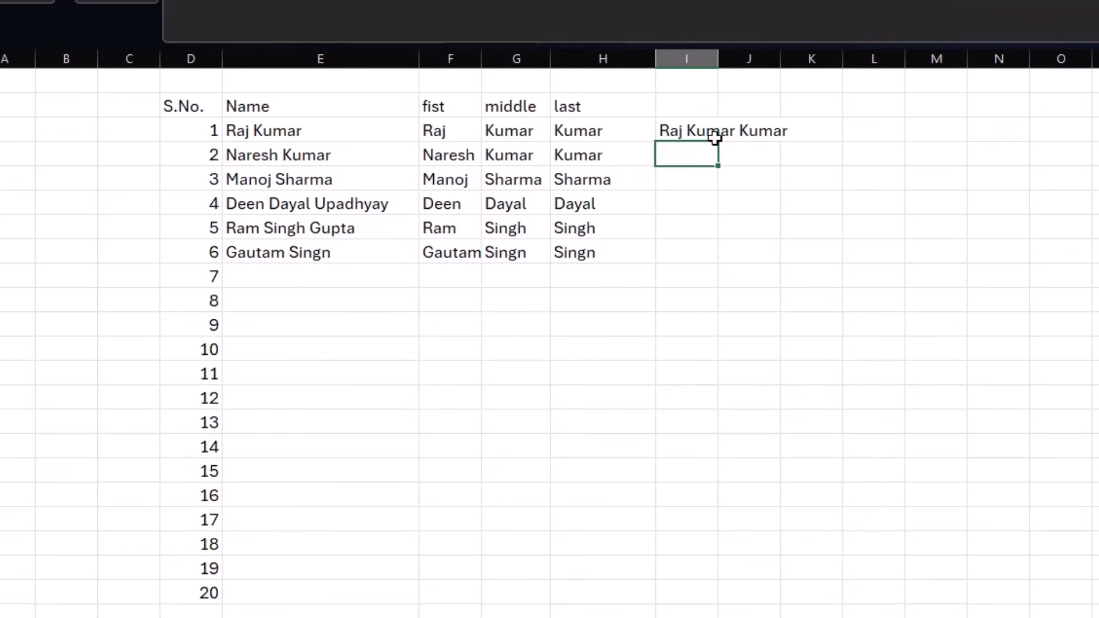
key("ctrl+e")
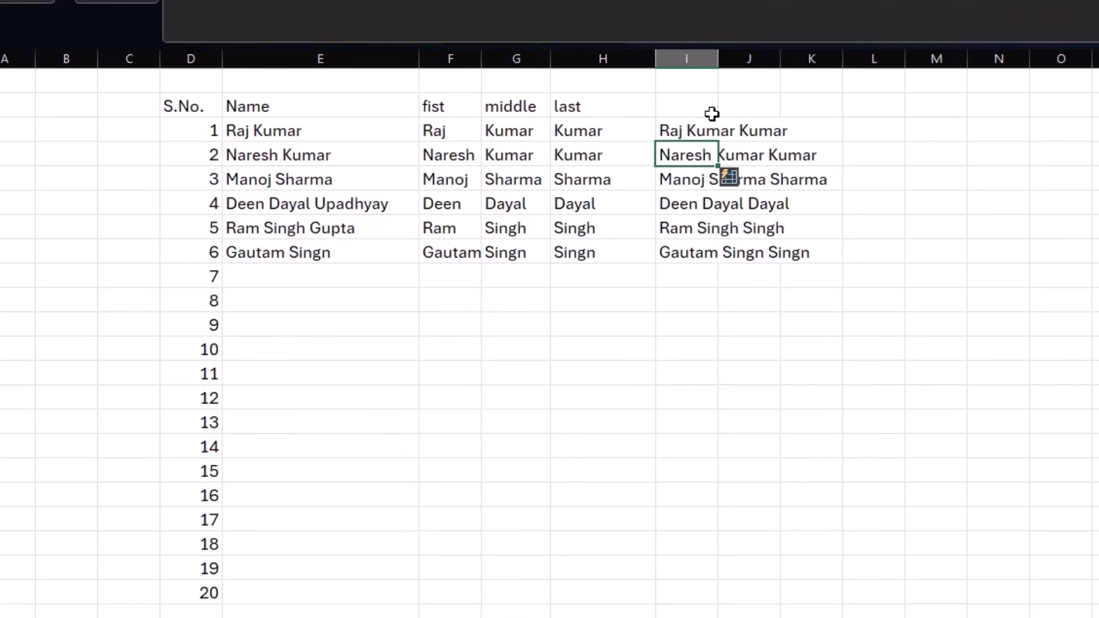
double_click(718, 56)
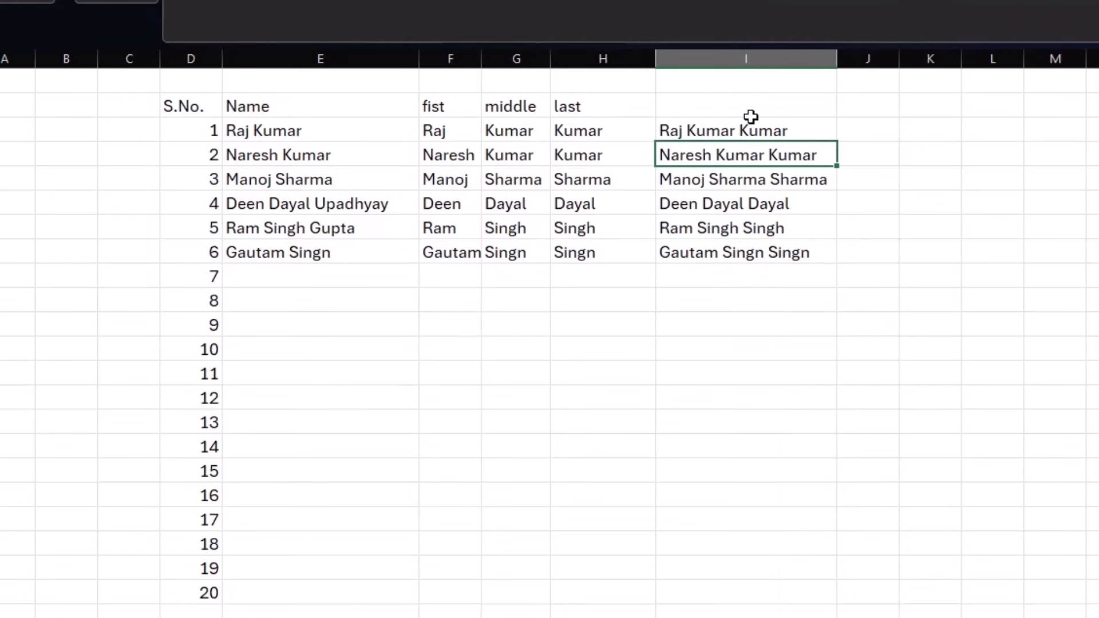
- Select all split and combined names from column F to column I
left_click_drag(747, 125, 765, 255)
left_click_drag(349, 138, 385, 229)
left_click(760, 178)
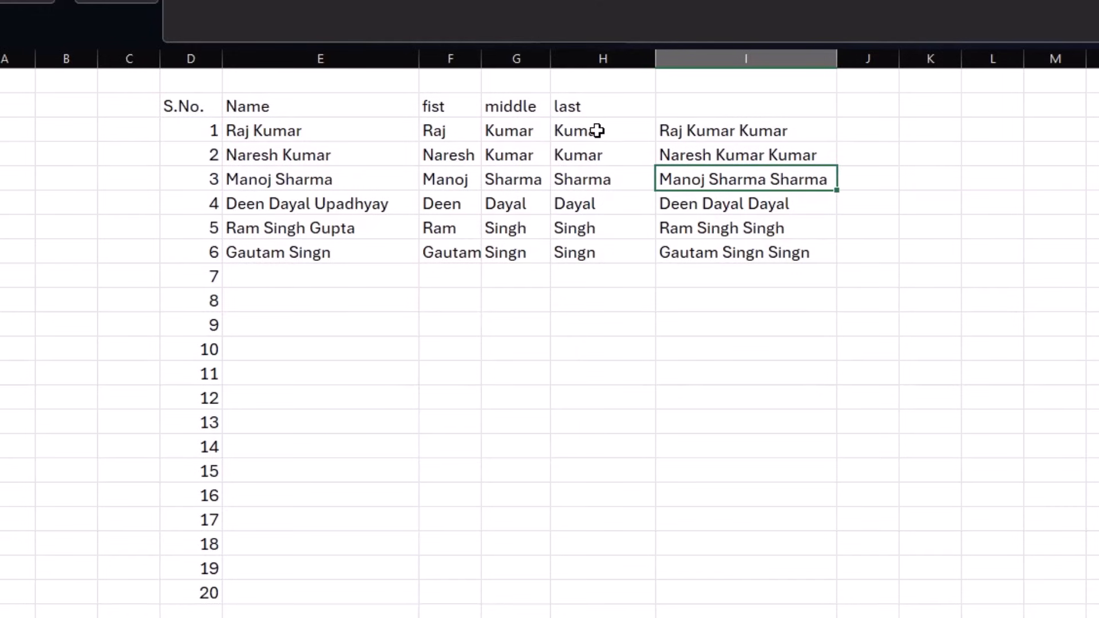
left_click(465, 134)
left_click_drag(465, 133, 773, 273)
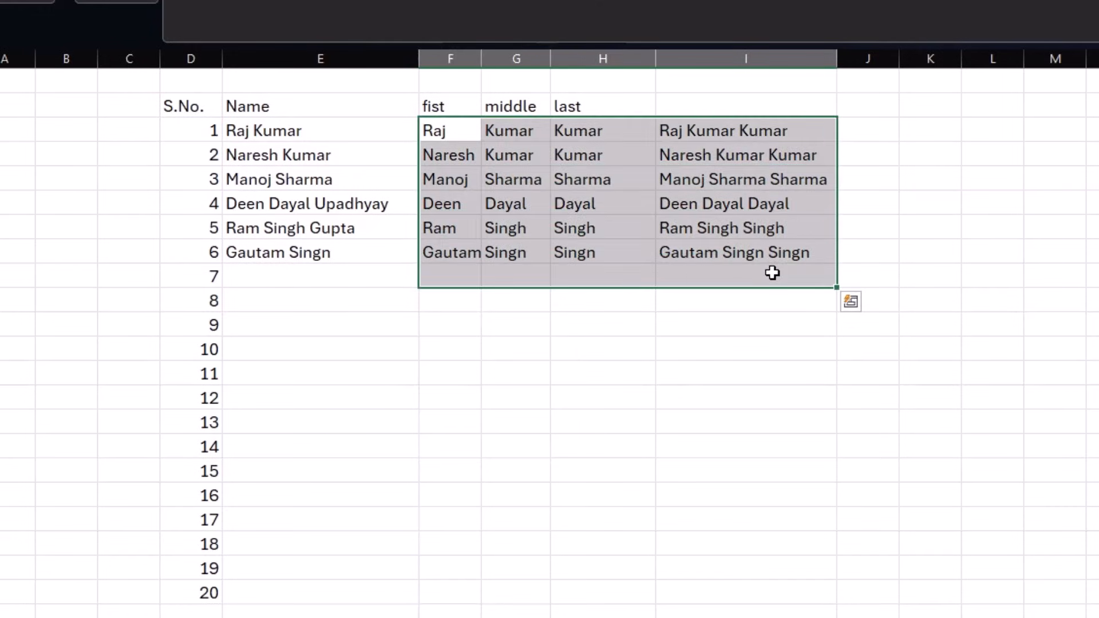
- Clear the split names and try flash filling abbreviations from 'R. Kumar', then undo
key("Delete")
left_click(428, 134)
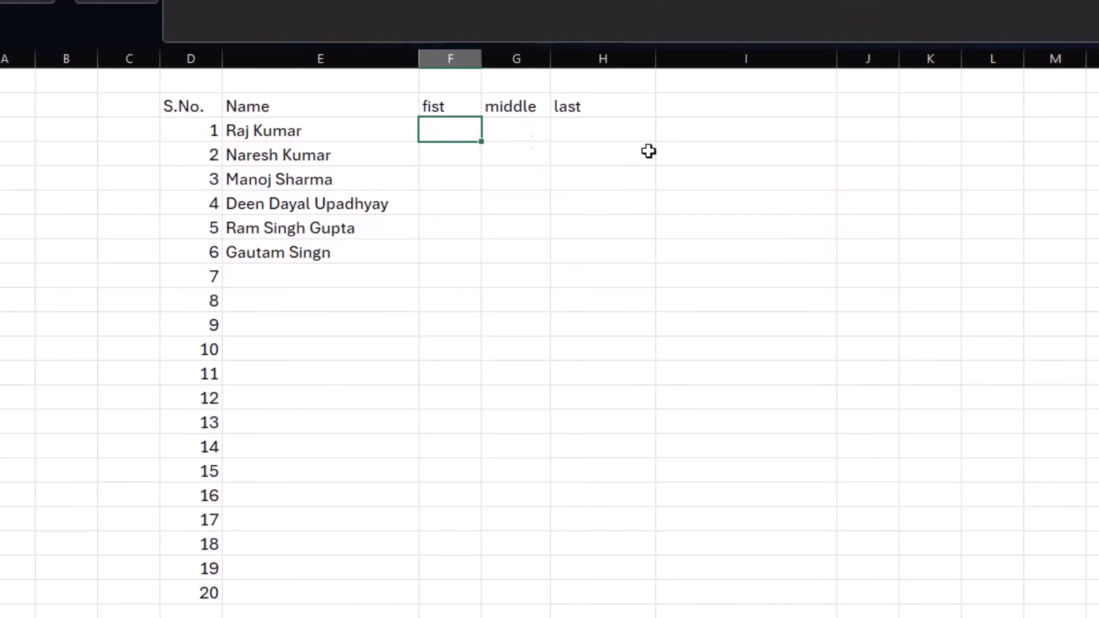
type("R. Kumar")
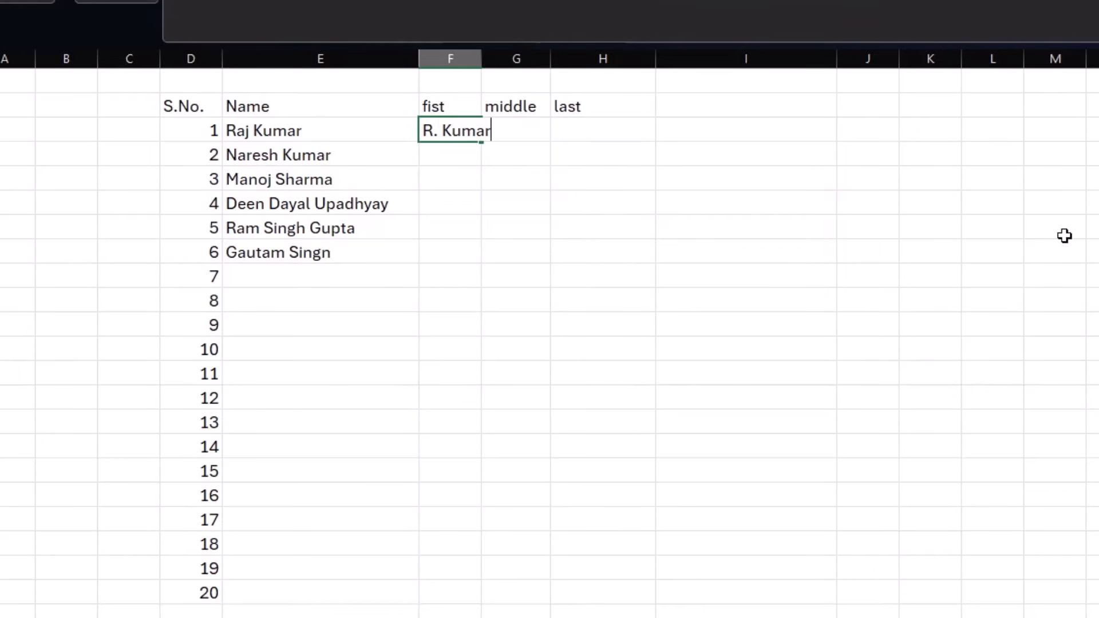
key("Return")
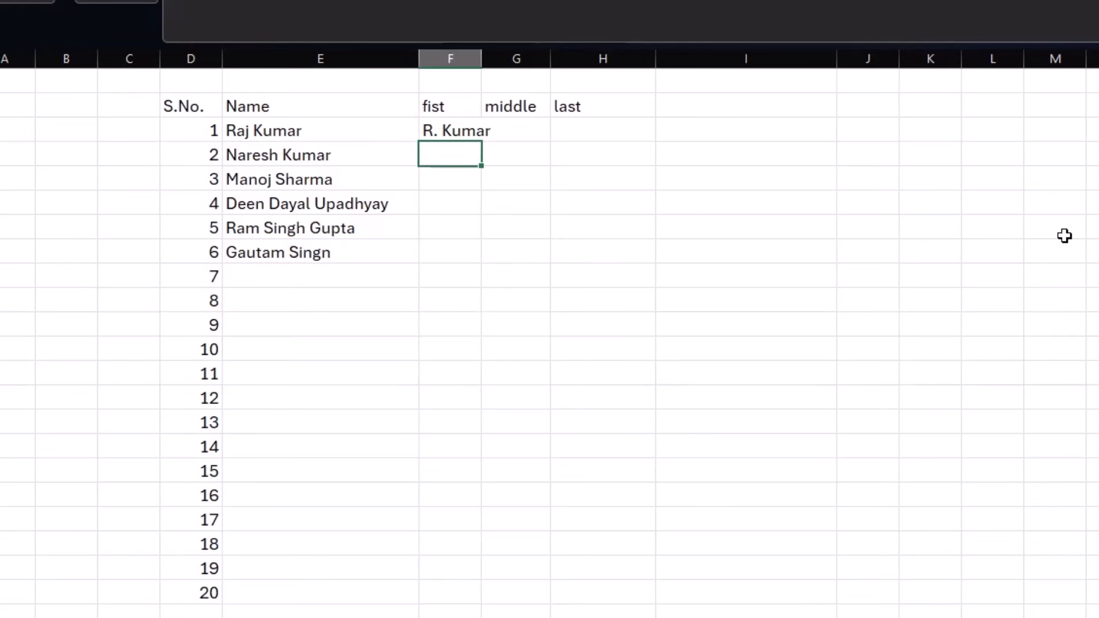
key("ctrl+e")
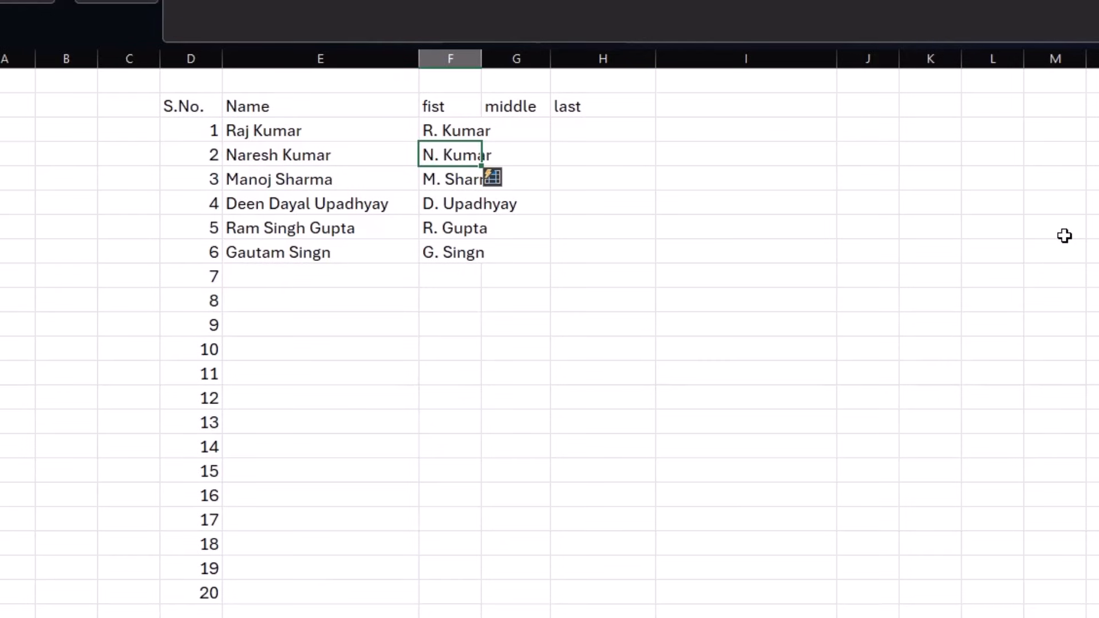
key("ctrl+z")
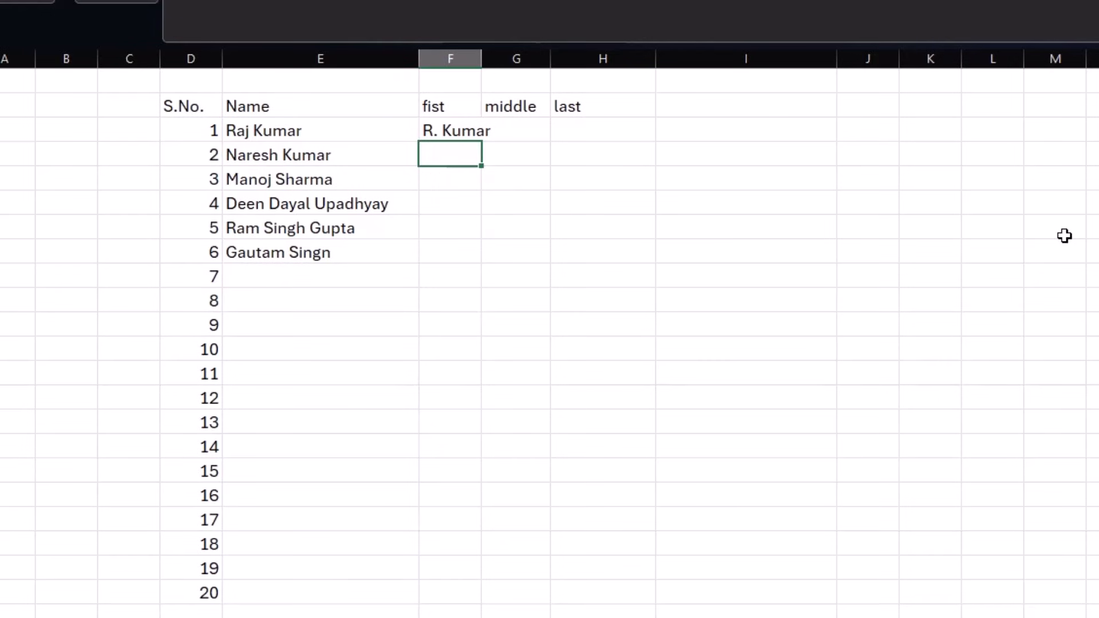
- Flash fill abbreviated names using 'D.D.Upadhyay' in F5, then switch to the product sheet
left_click(429, 202)
type("D.D.")
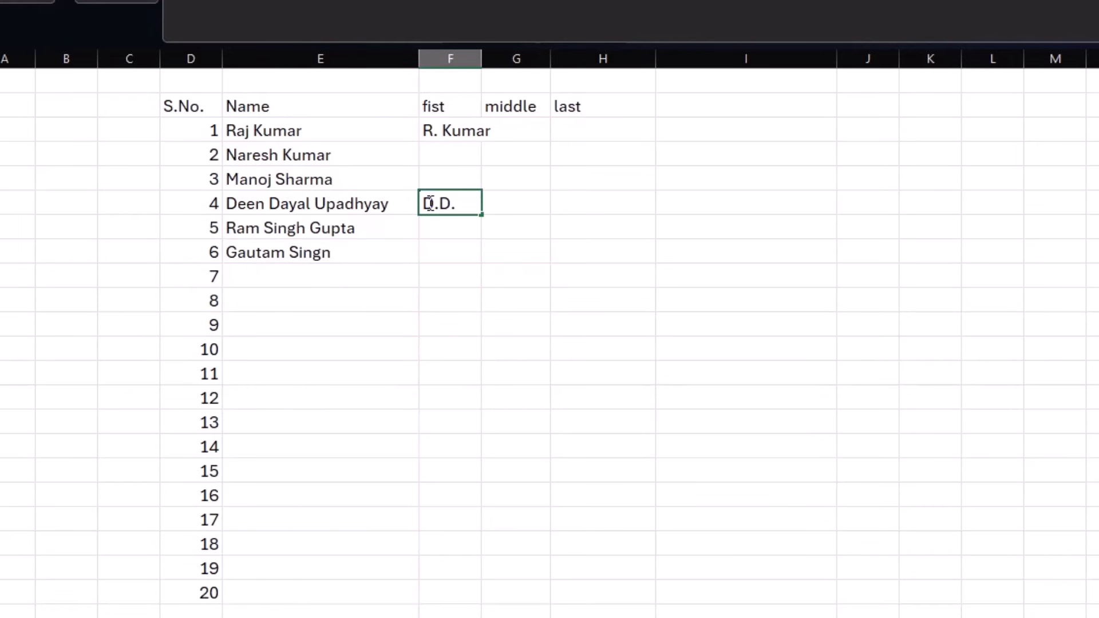
type("Upadhyay")
key("Return")
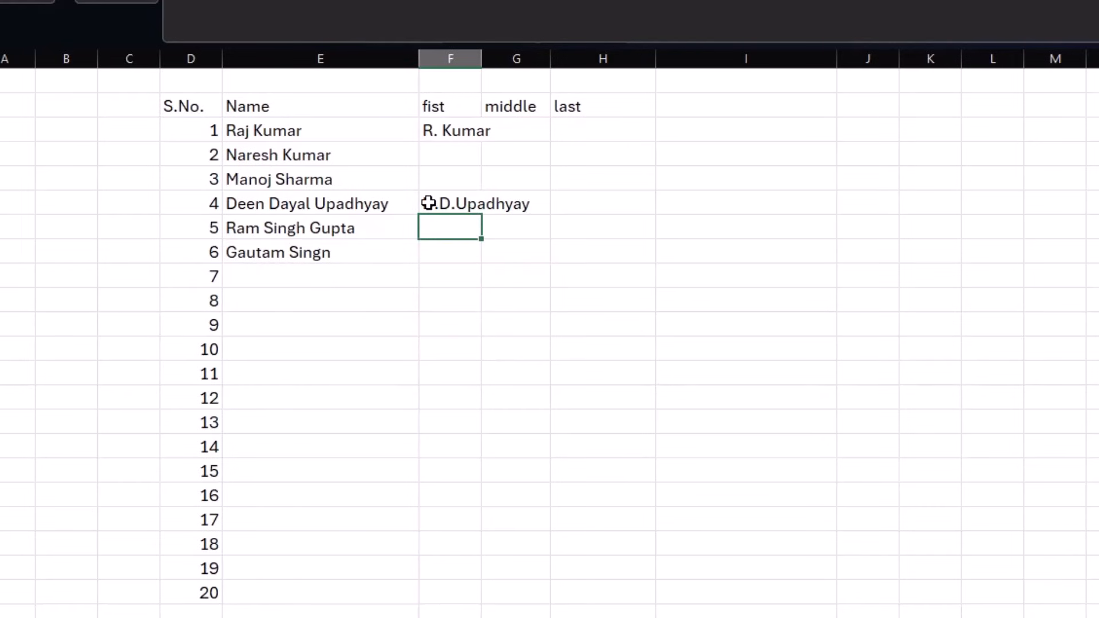
key("ctrl+e")
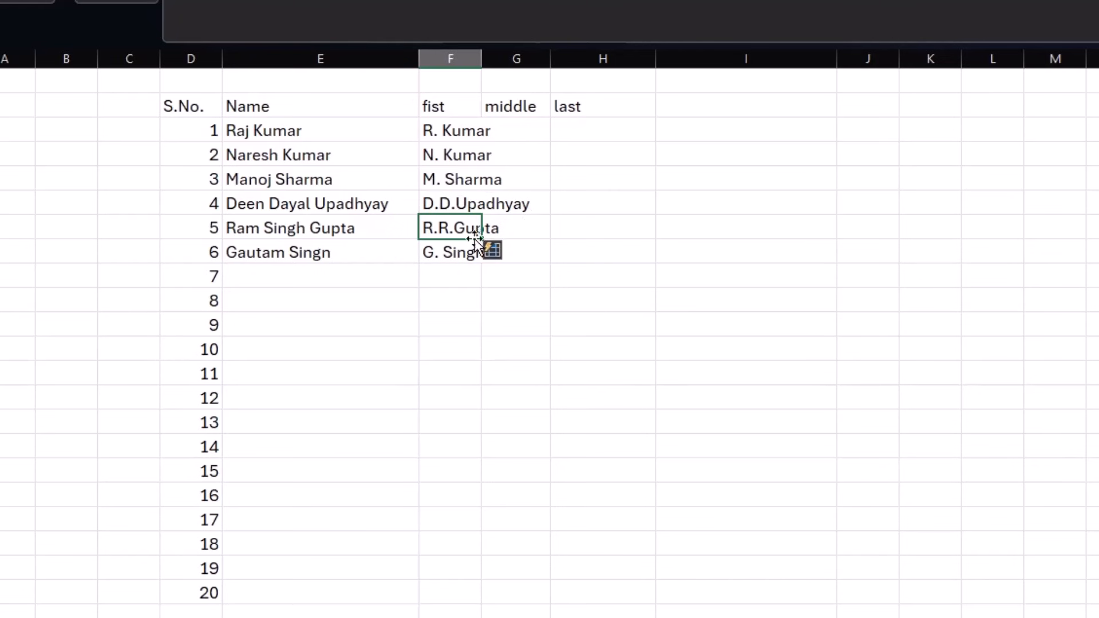
left_click(329, 235)
left_click(567, 294)
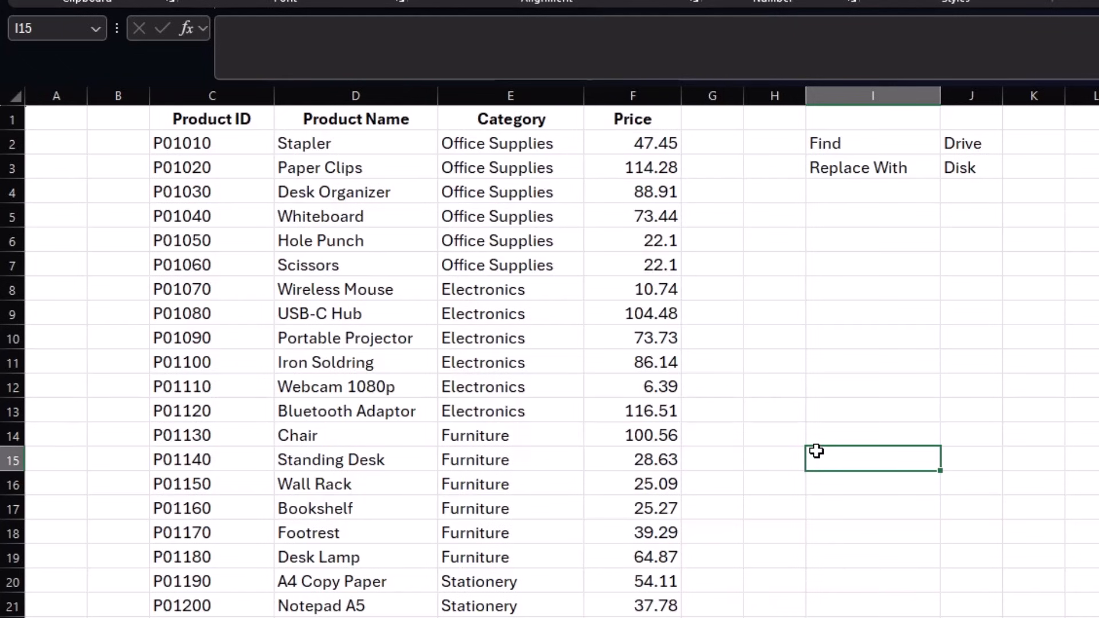
- From cell D2, search for drive in Find with the extra options expanded
left_click_drag(355, 143, 277, 436)
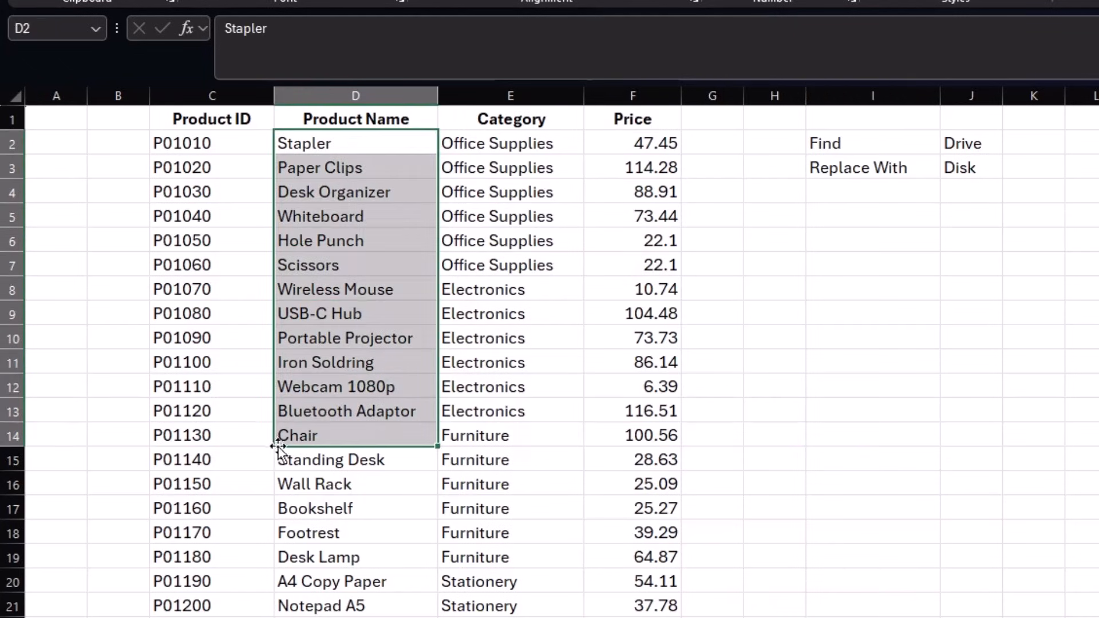
left_click(203, 198)
left_click_drag(204, 198, 268, 362)
left_click_drag(345, 141, 359, 478)
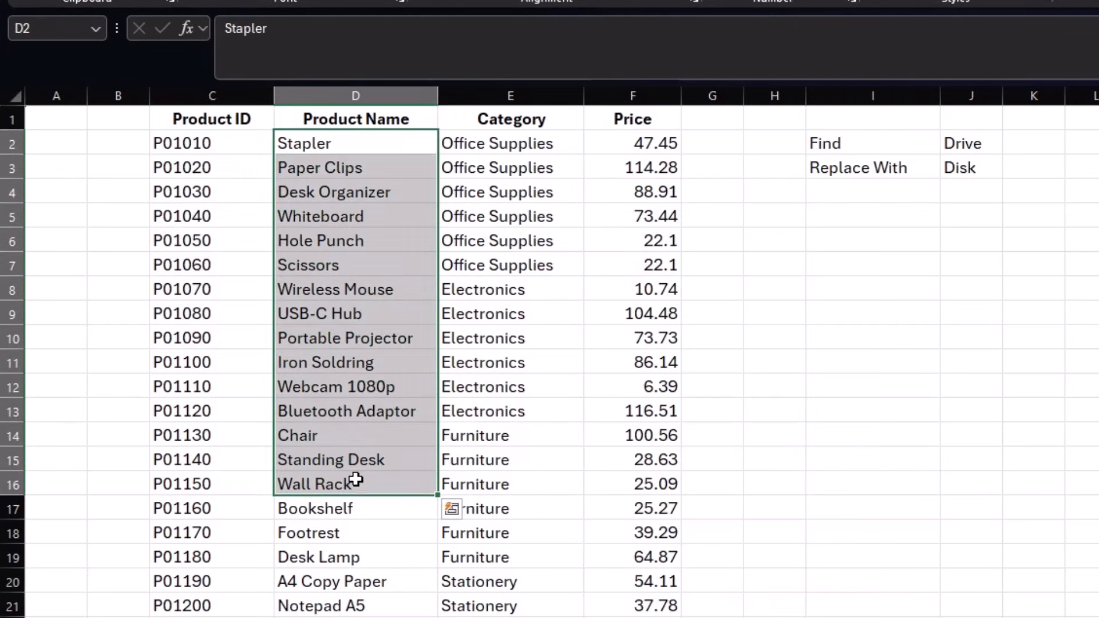
left_click(353, 146)
key("ctrl+f")
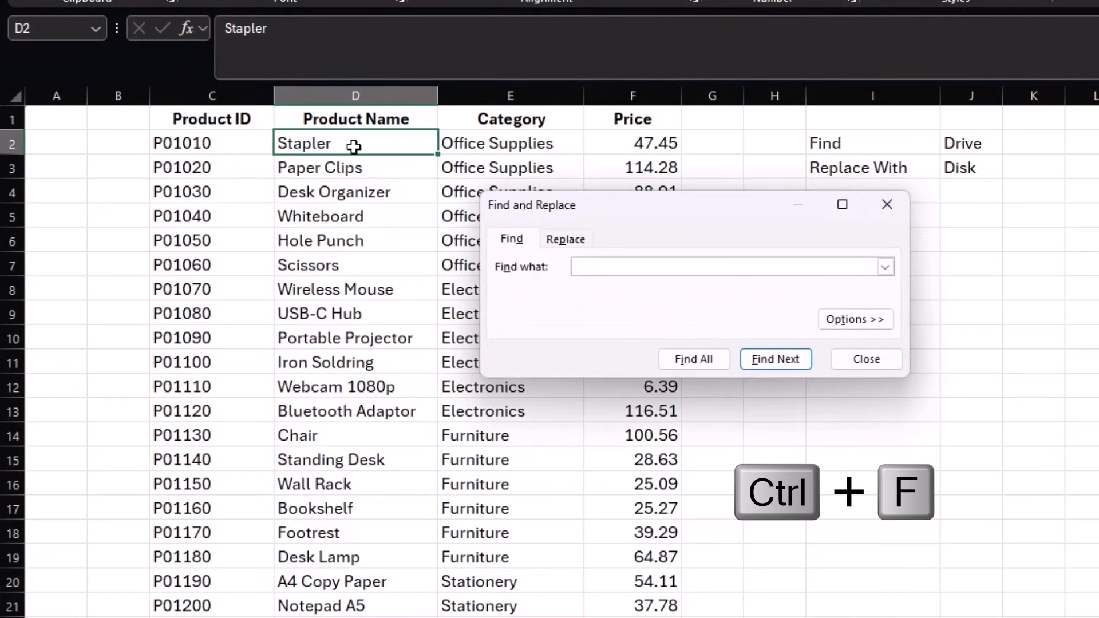
type("Drive")
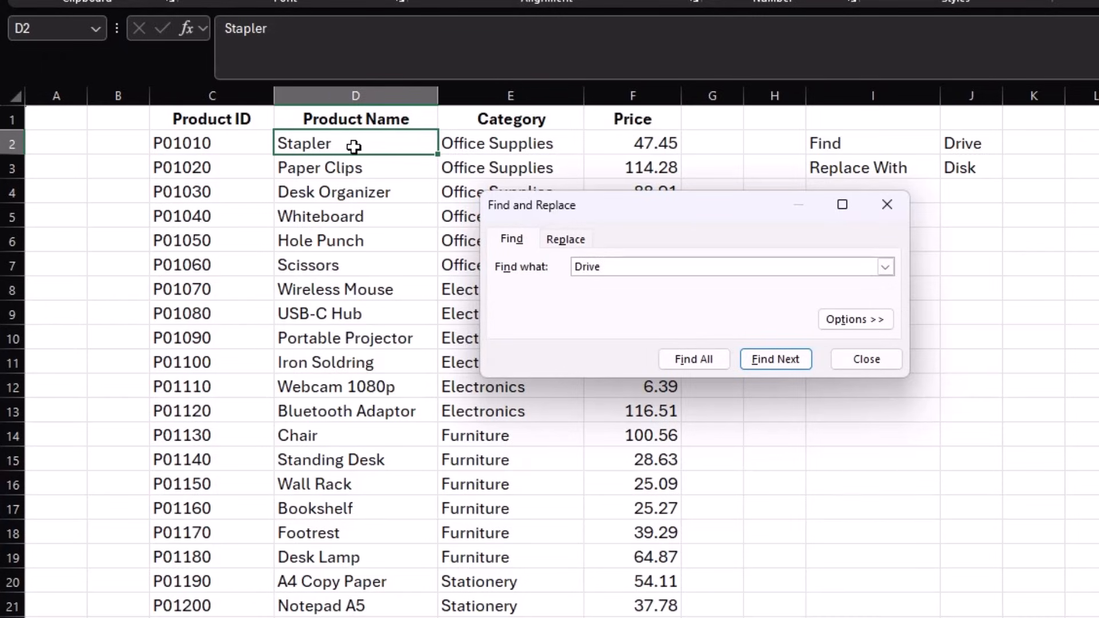
left_click(868, 319)
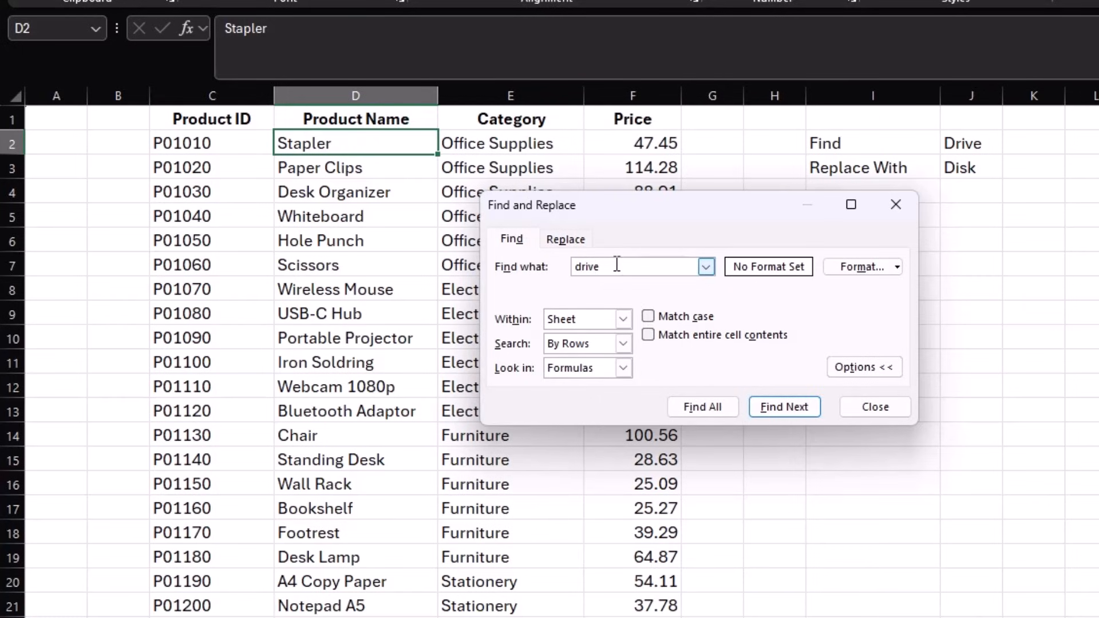
- Search the sheet for drive with Match case on, finding no matches
left_click(649, 317)
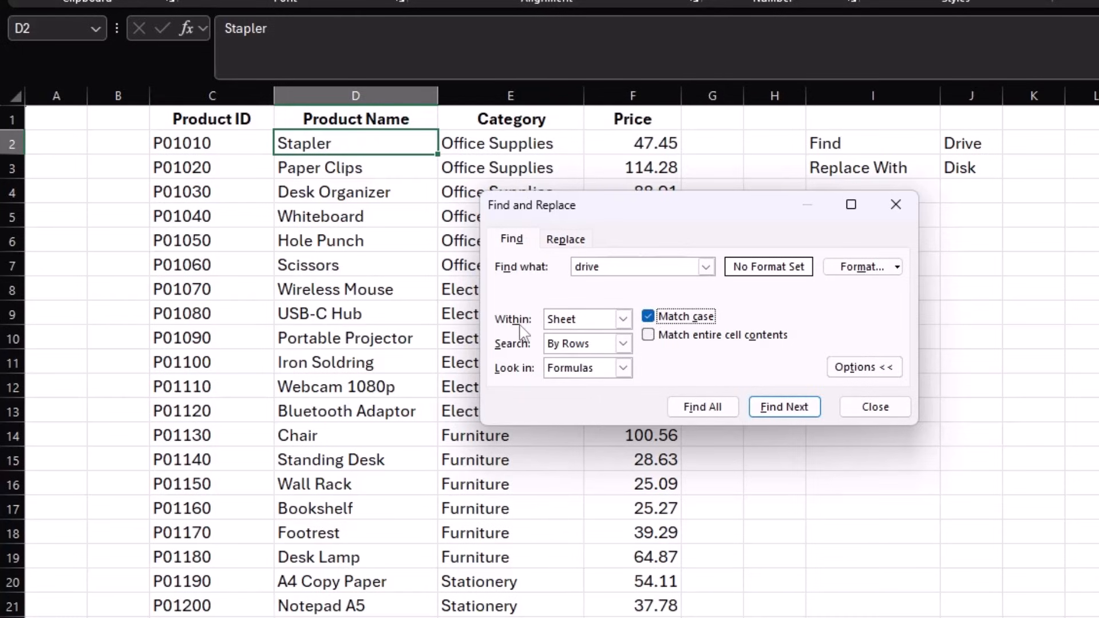
left_click(623, 320)
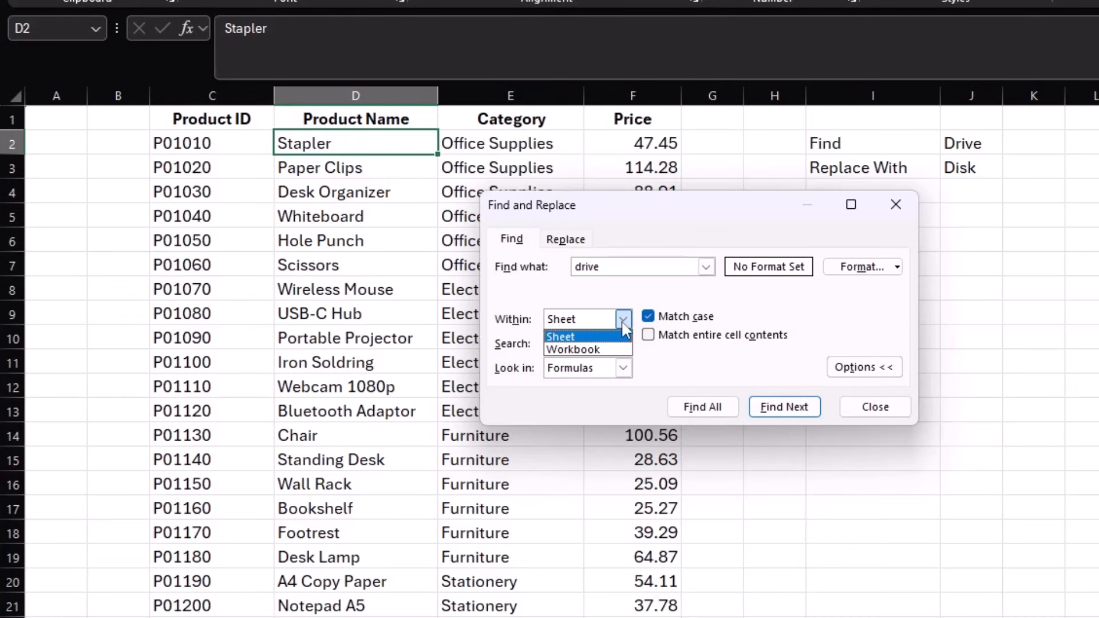
left_click(622, 320)
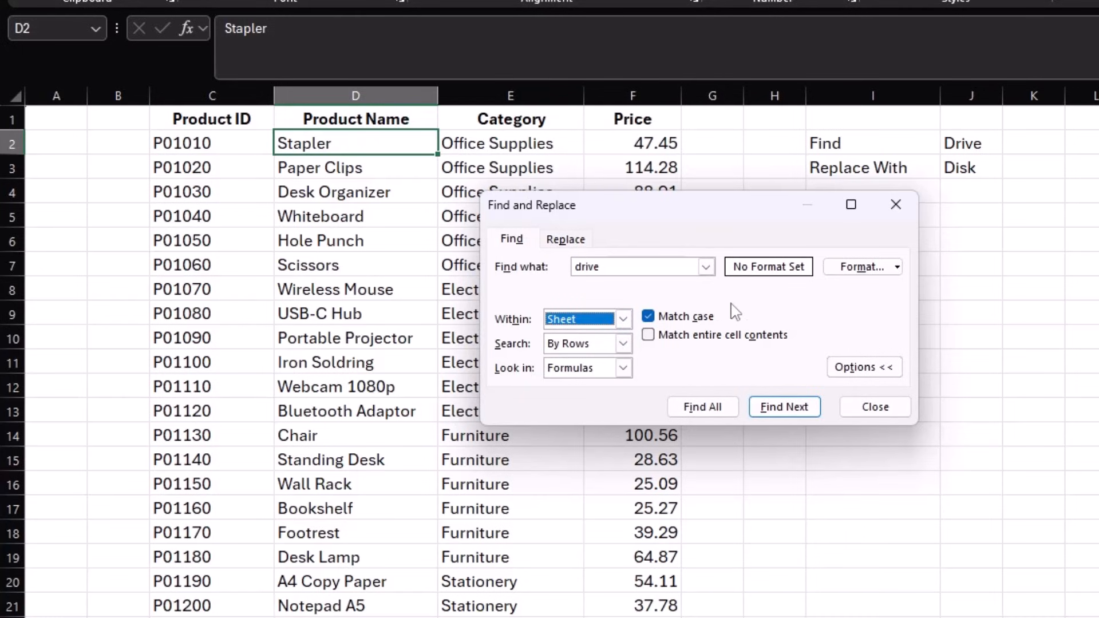
left_click(765, 412)
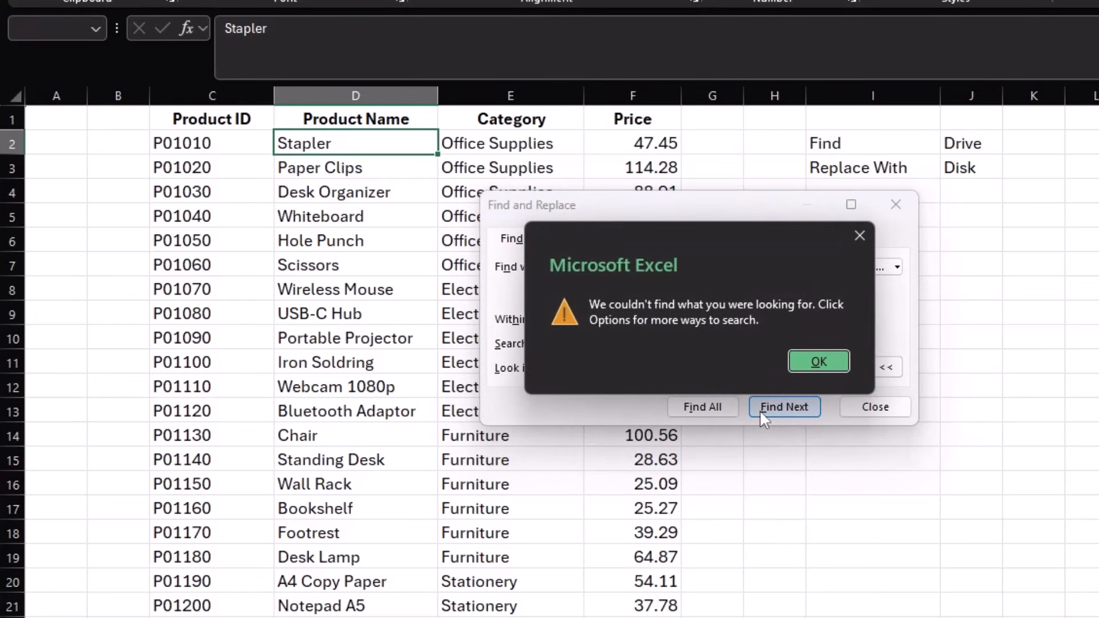
- Turn off Match case, step through the drive matches and list them all
left_click(804, 366)
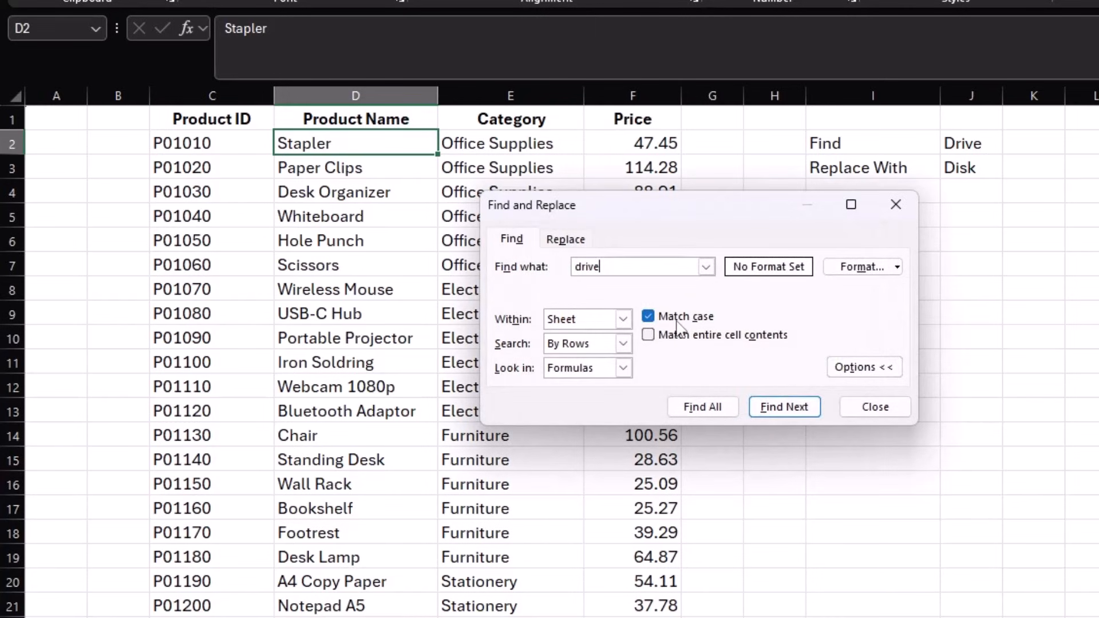
left_click(648, 318)
left_click(785, 410)
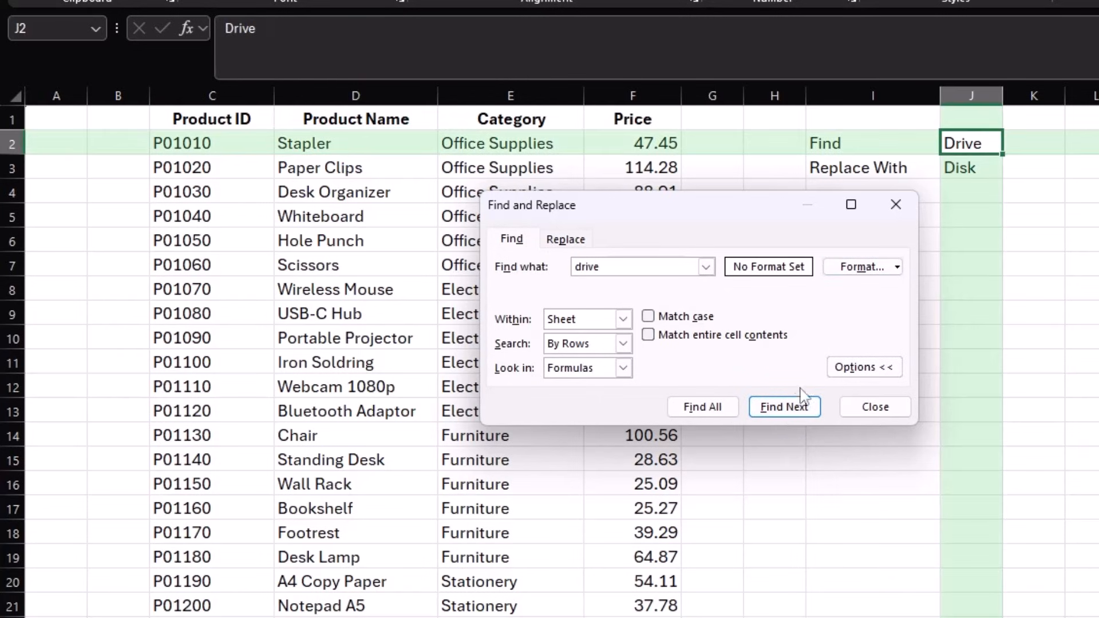
left_click(785, 407)
left_click(791, 408)
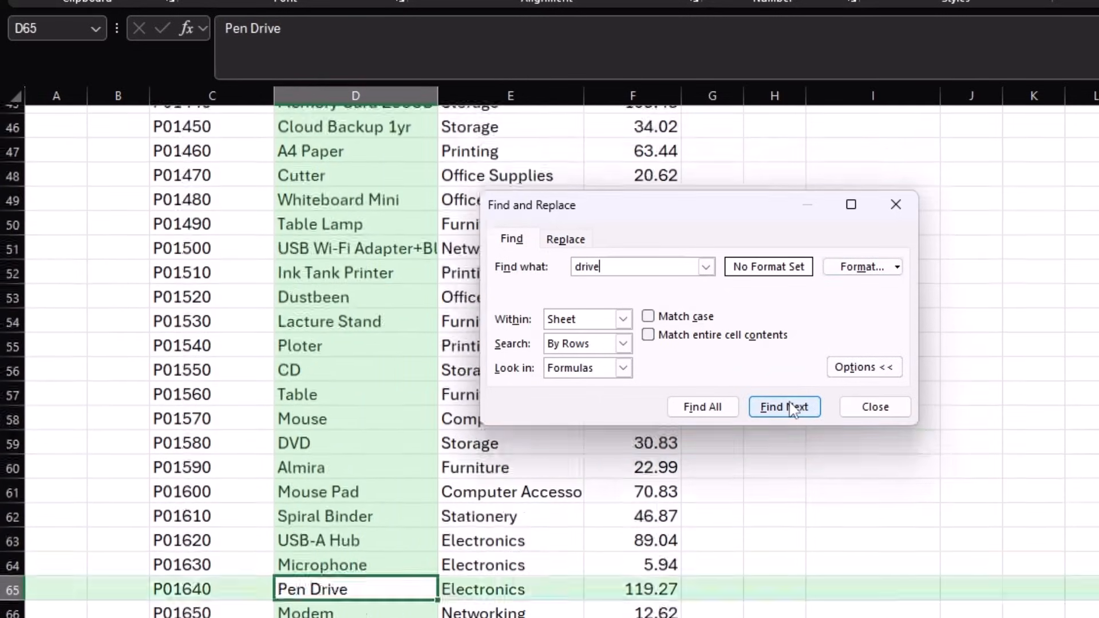
left_click(790, 408)
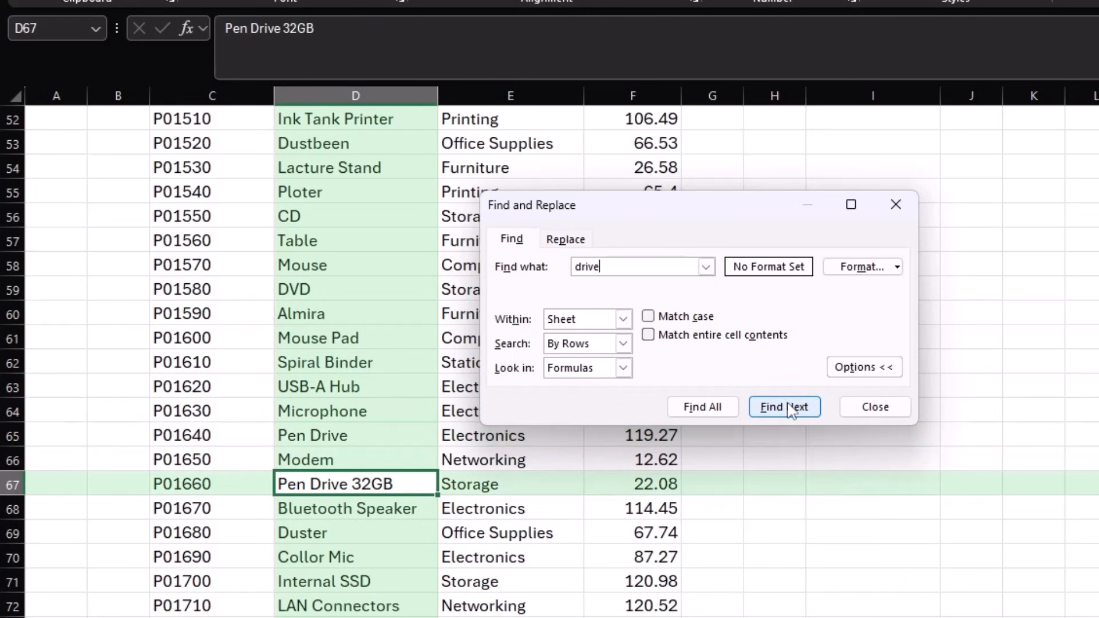
left_click(712, 409)
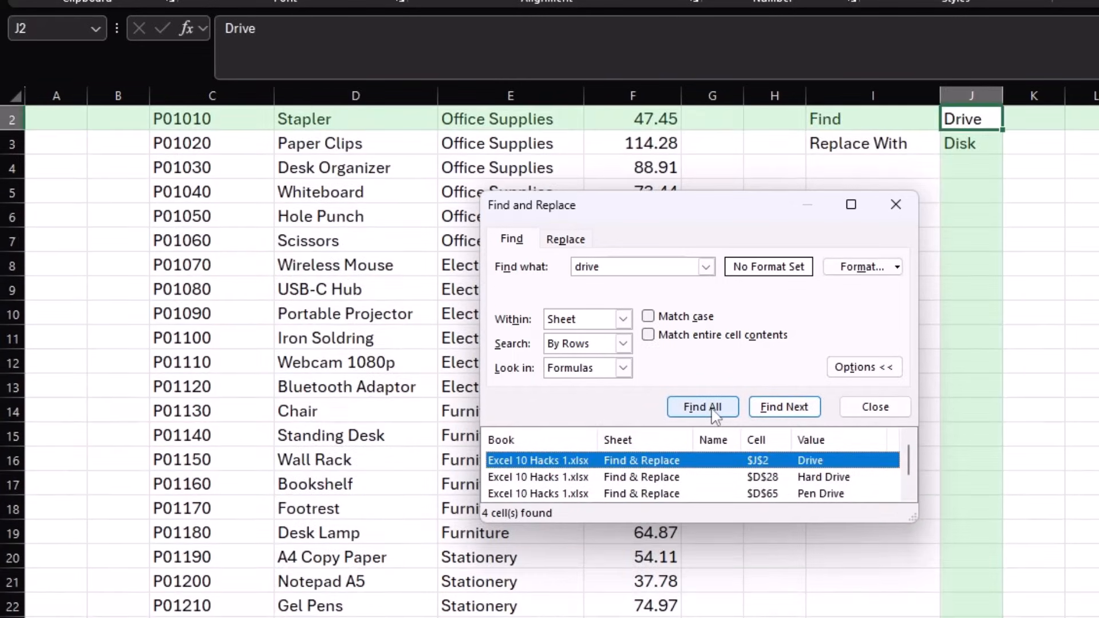
scroll(682, 472, "down", 1)
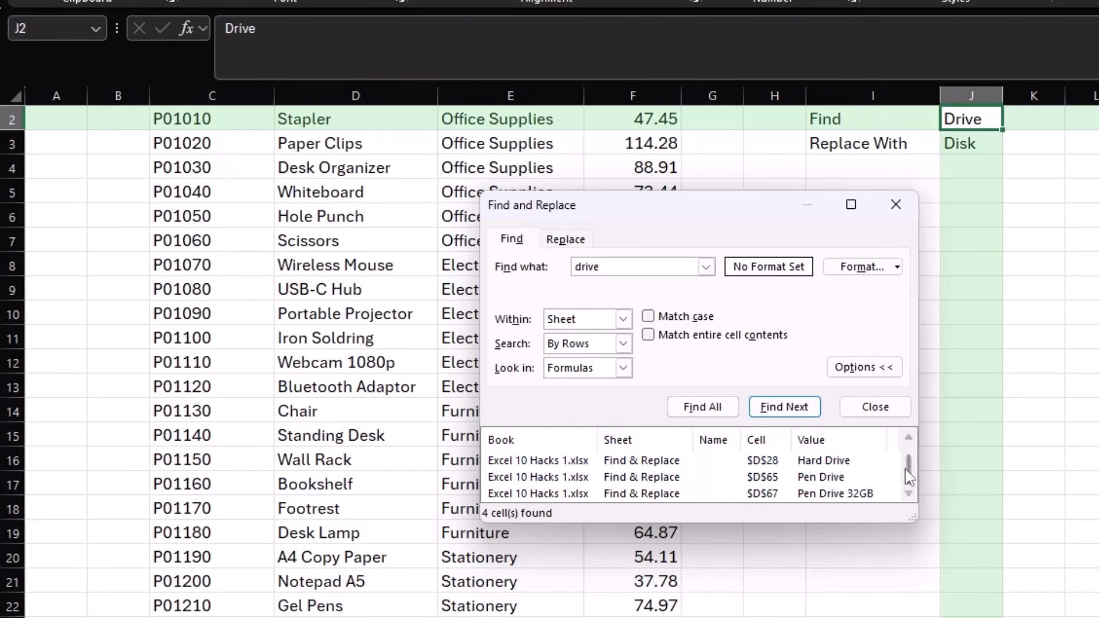
scroll(912, 457, "up", 1)
scroll(913, 458, "down", 1)
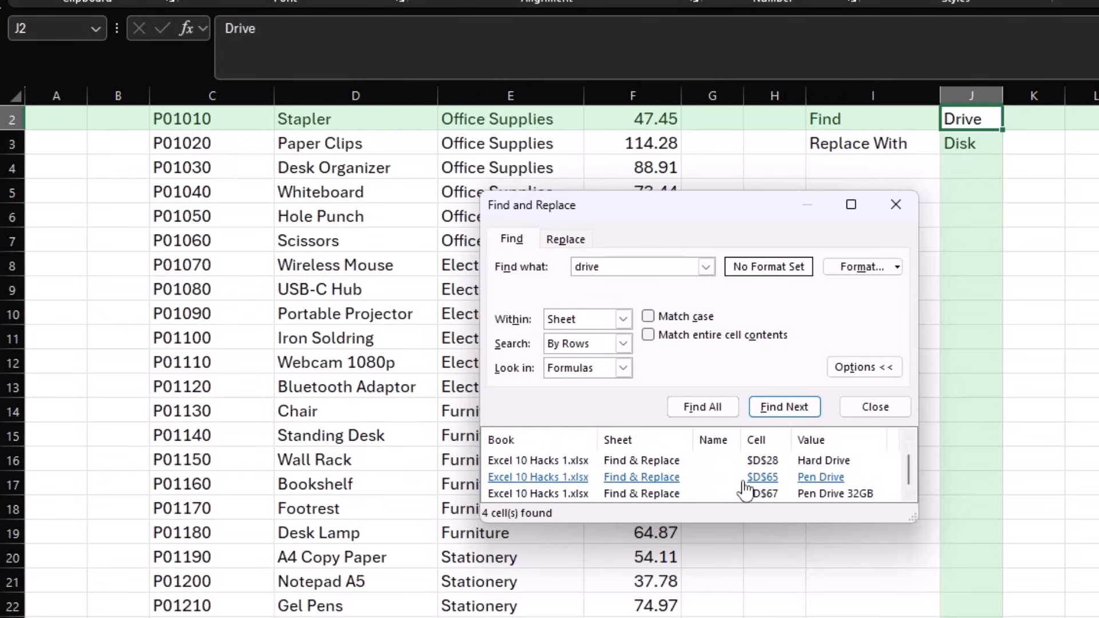
- List all drive matches across the whole workbook, review them, and close the window
left_click(623, 319)
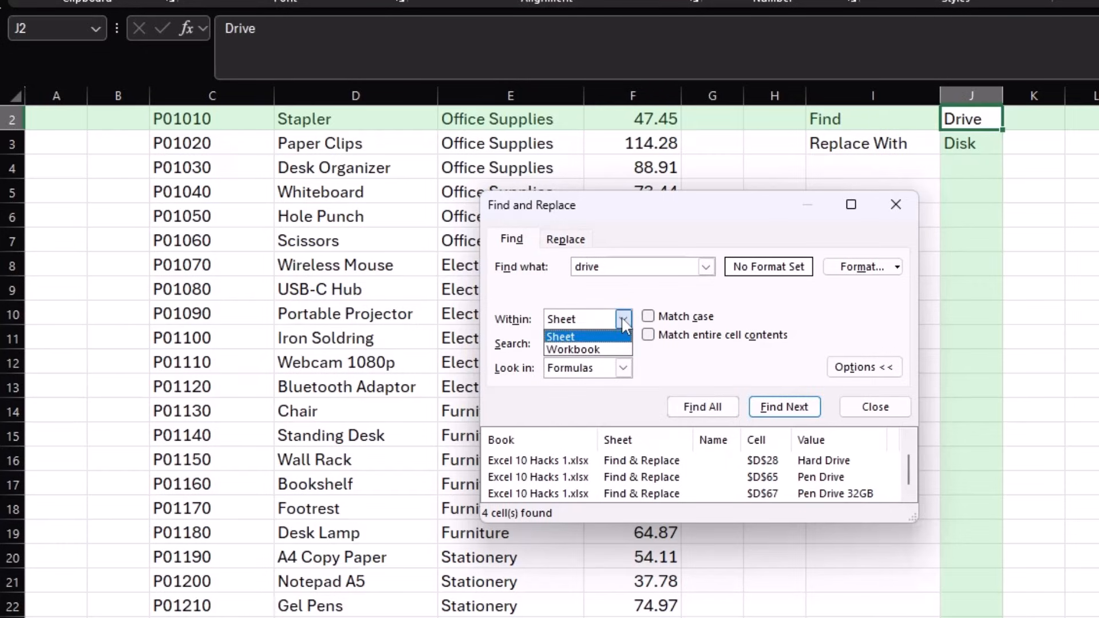
left_click(607, 350)
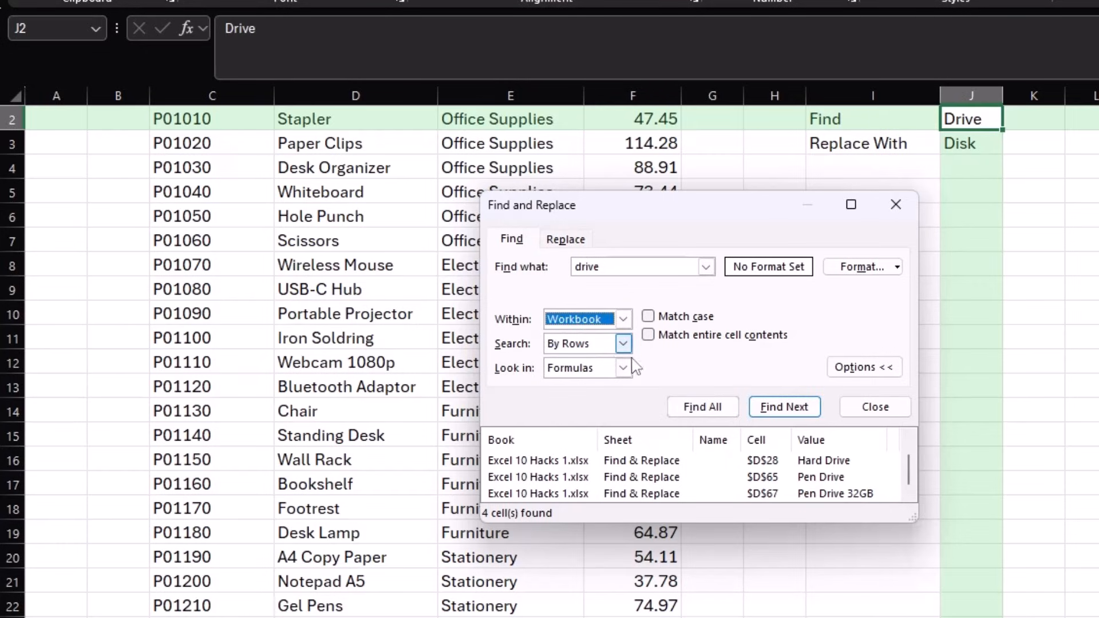
left_click(710, 408)
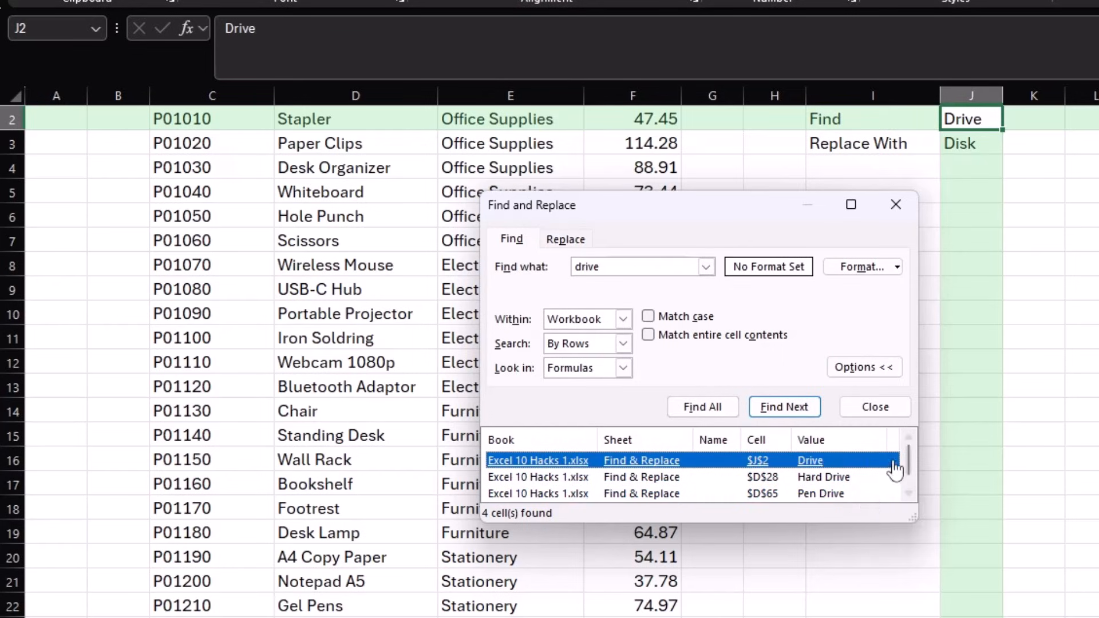
left_click(908, 494)
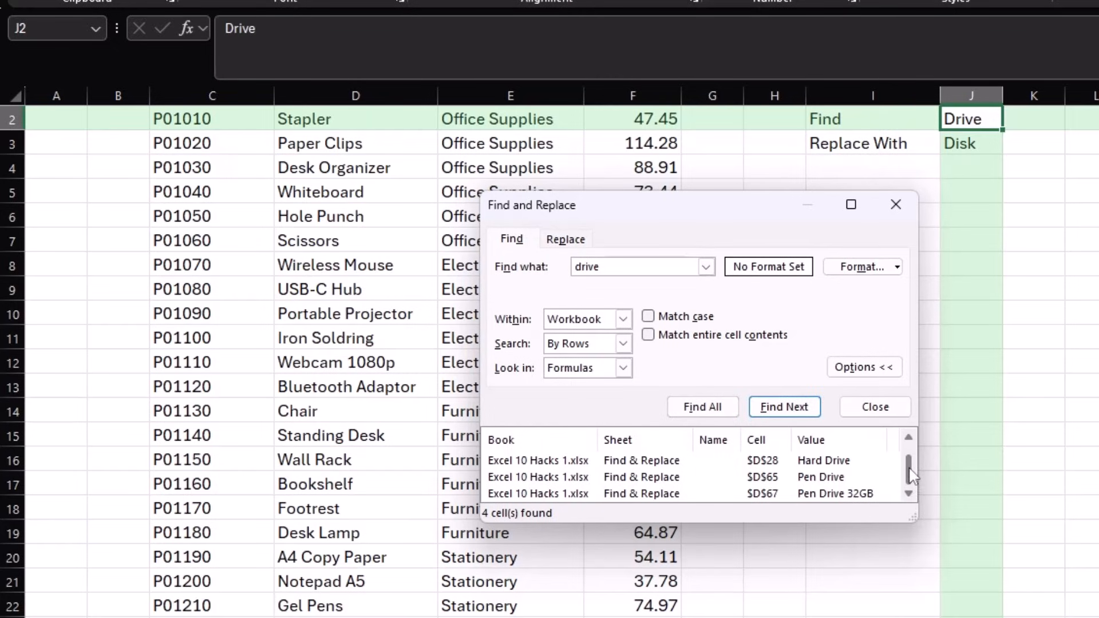
left_click(908, 438)
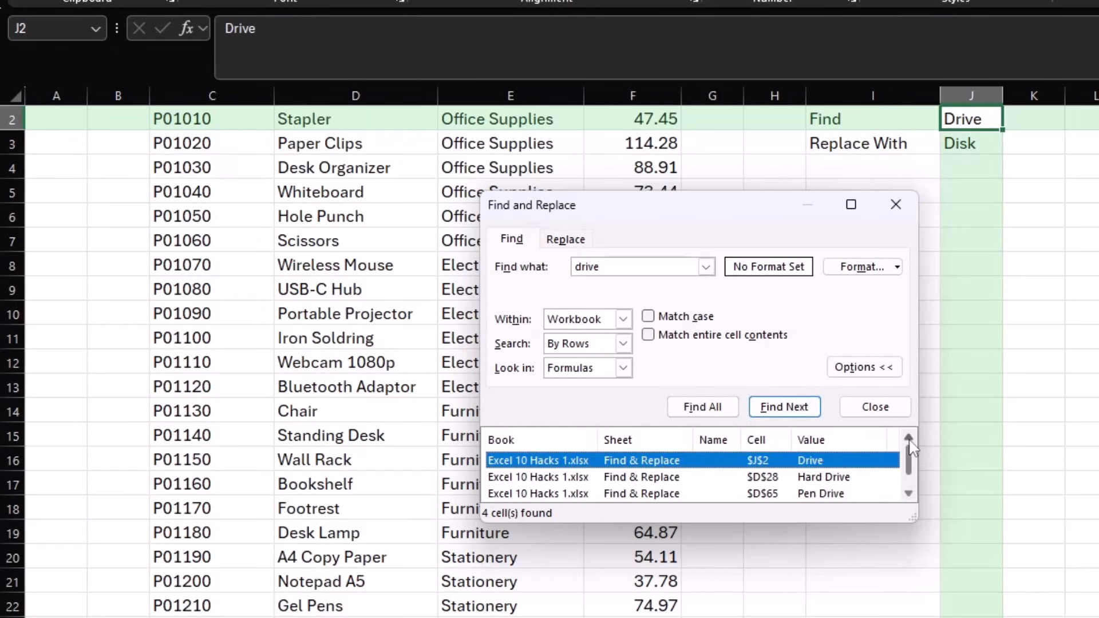
scroll(909, 460, "down", 1)
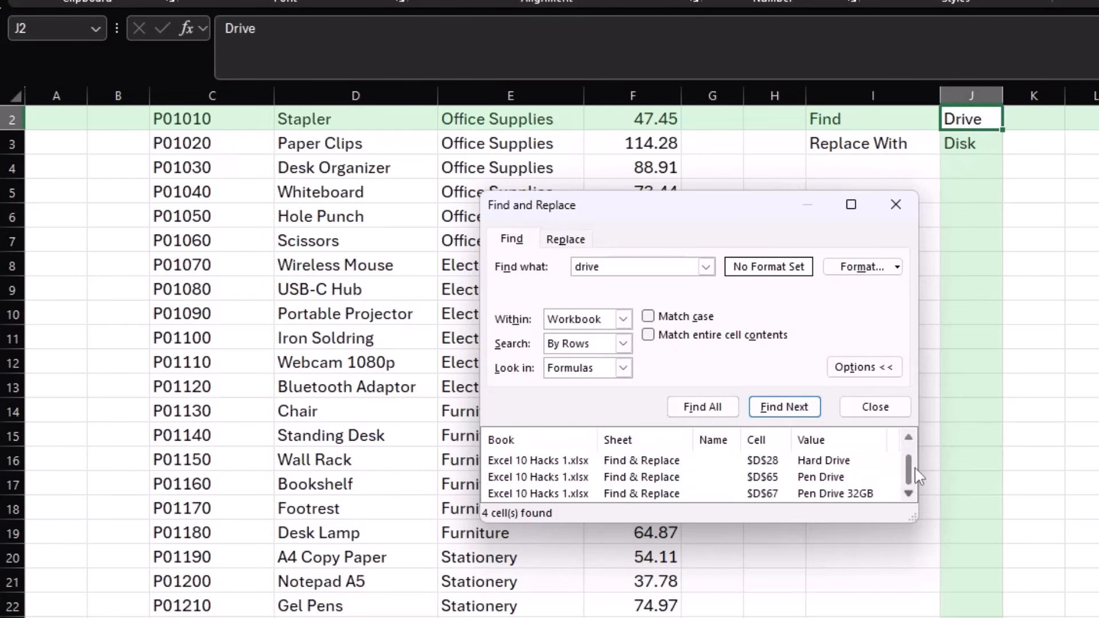
left_click(888, 411)
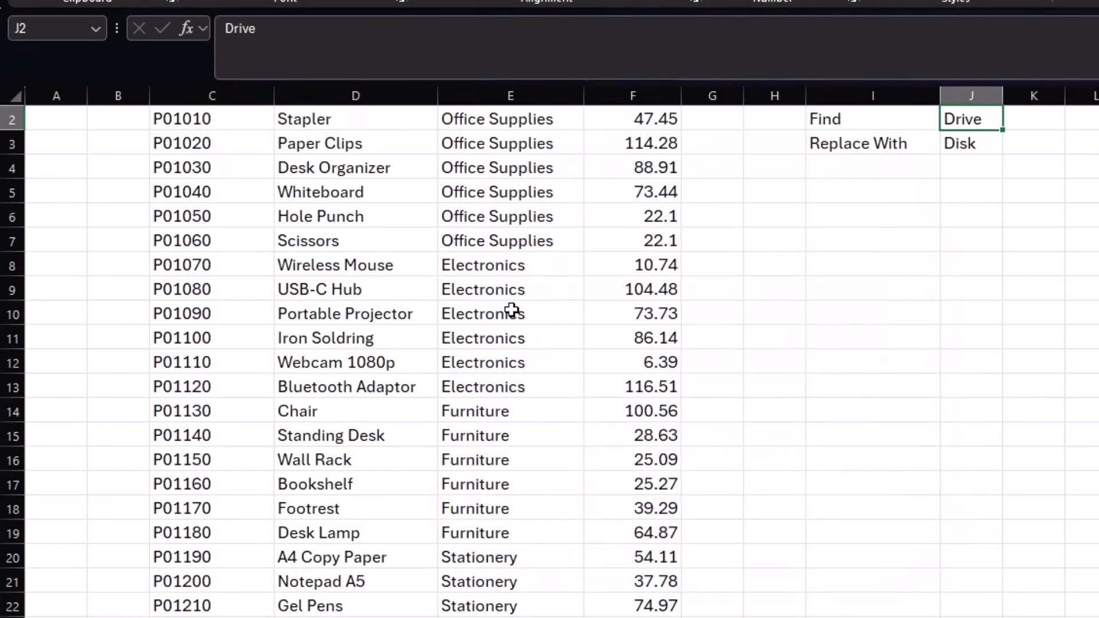
scroll(503, 311, "up", 1)
- Replace all four occurrences of drive with Disk on the sheet
left_click(473, 291)
key("ctrl+h")
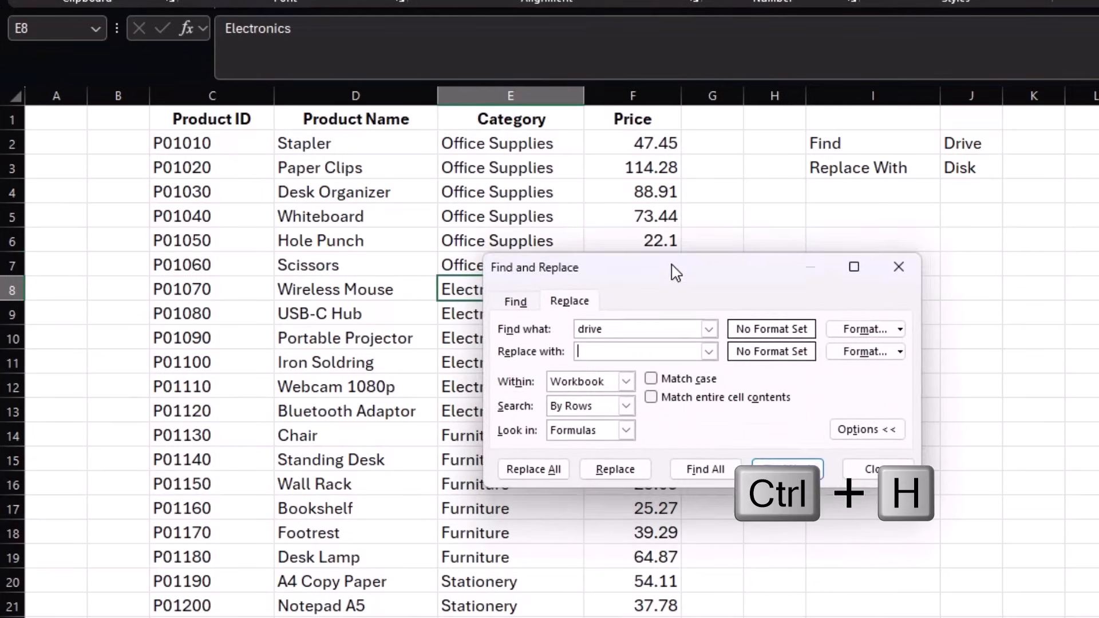
left_click(530, 280)
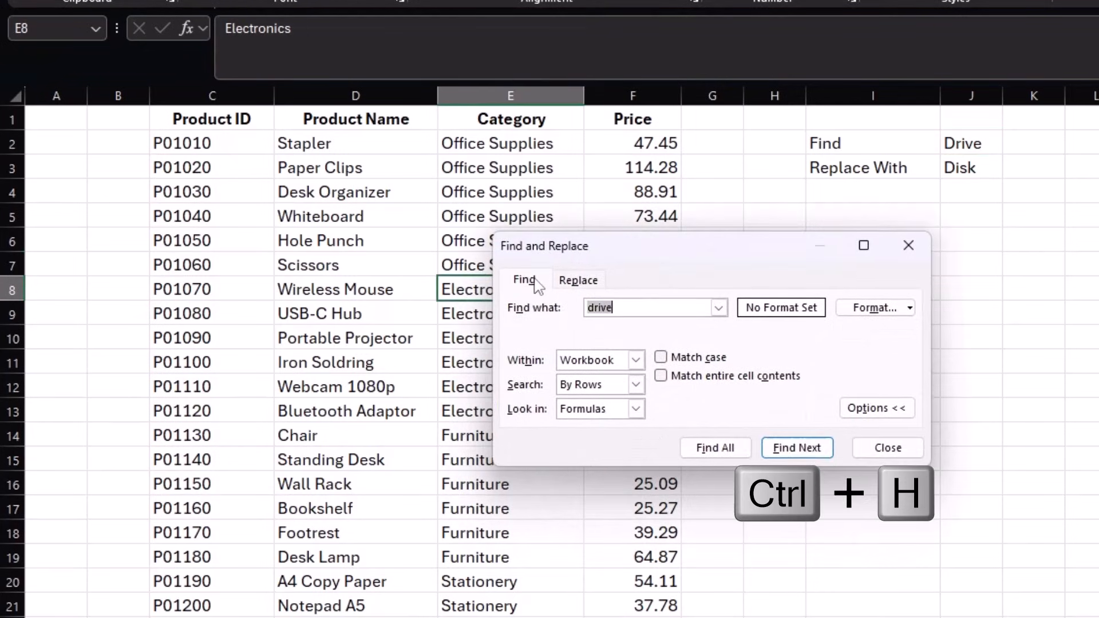
left_click(578, 281)
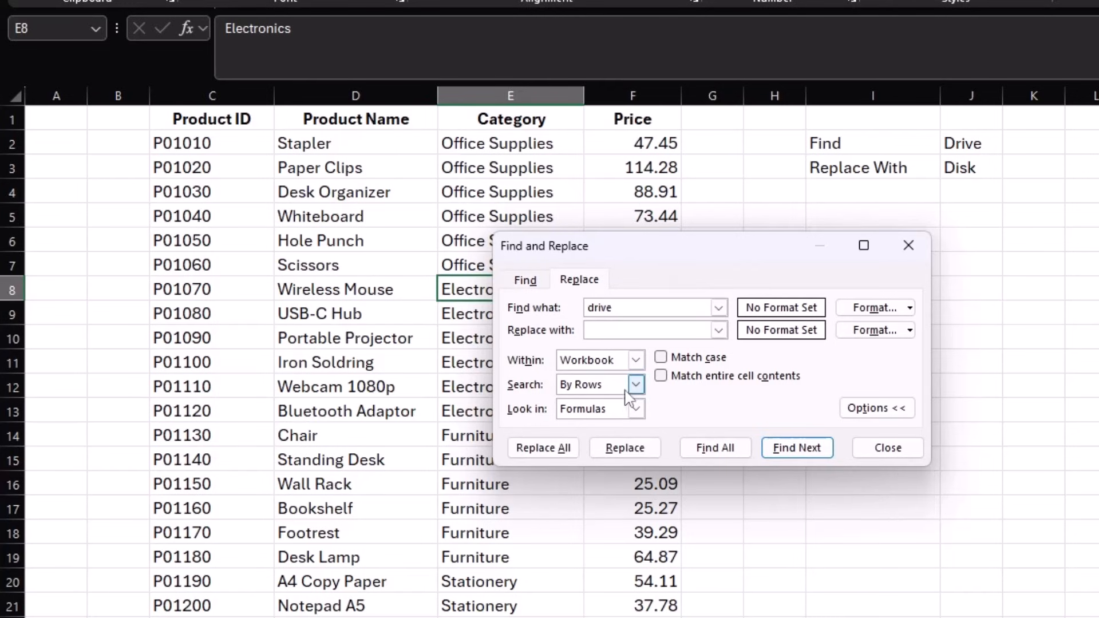
left_click(635, 360)
left_click(624, 374)
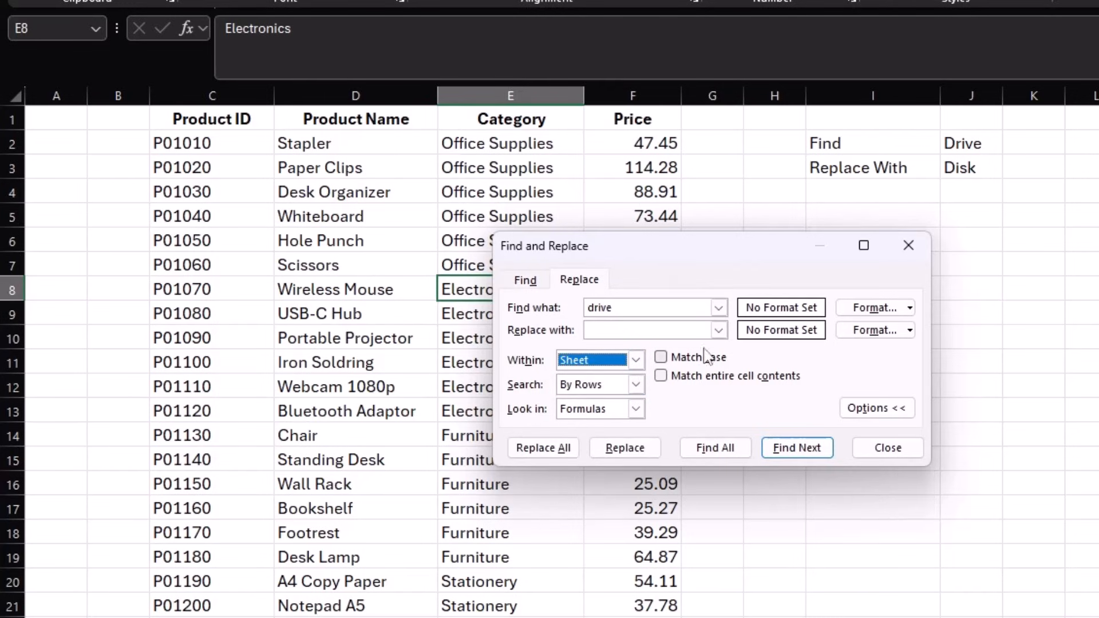
left_click(634, 330)
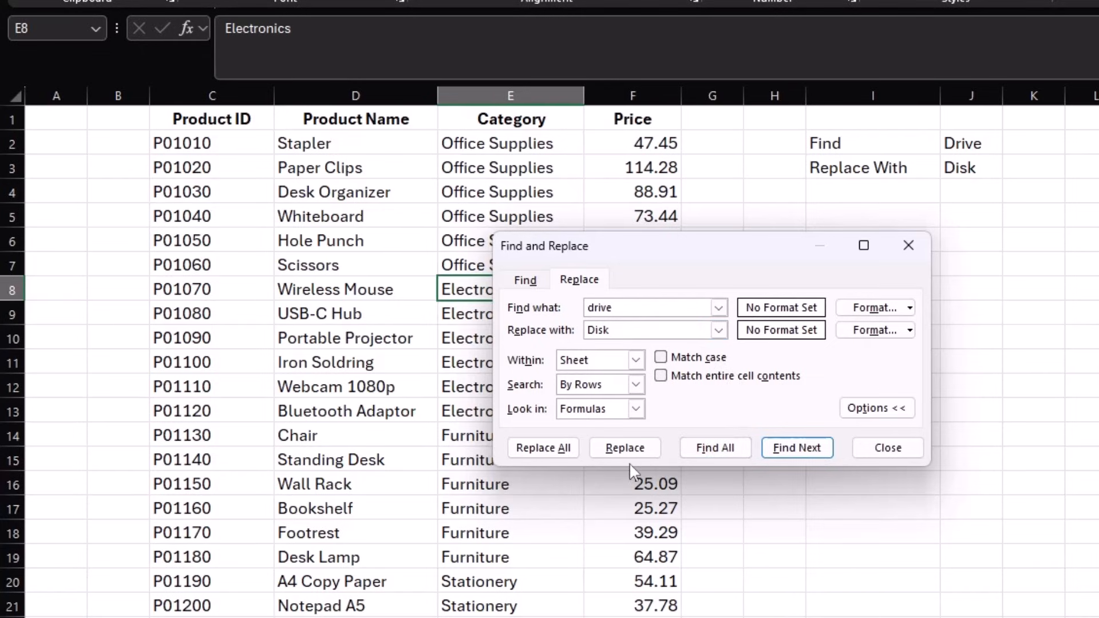
left_click(539, 448)
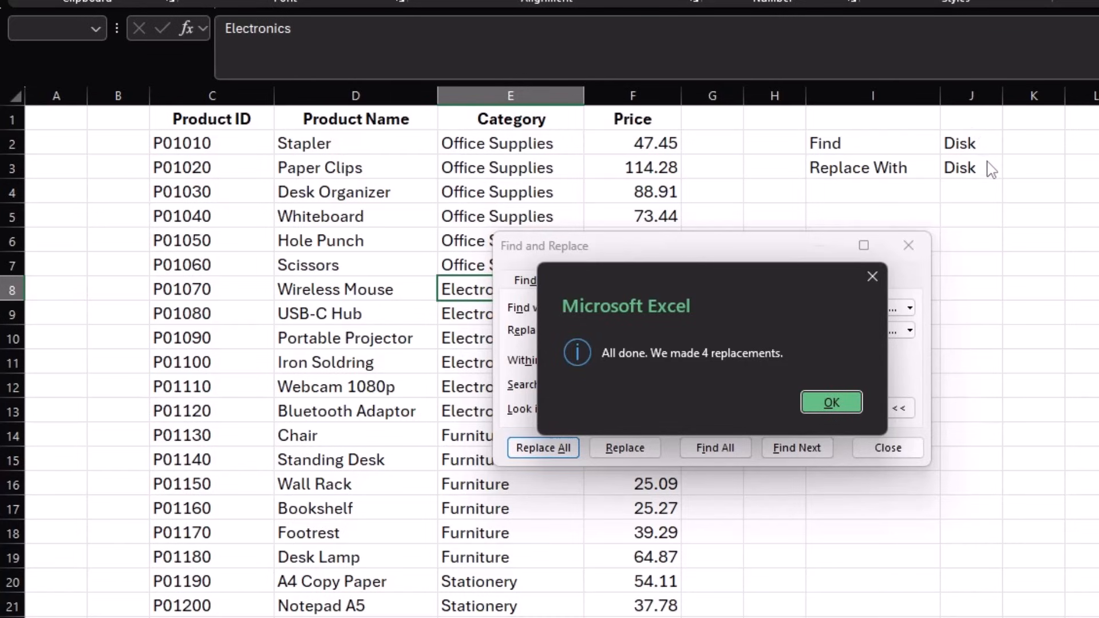
left_click(849, 400)
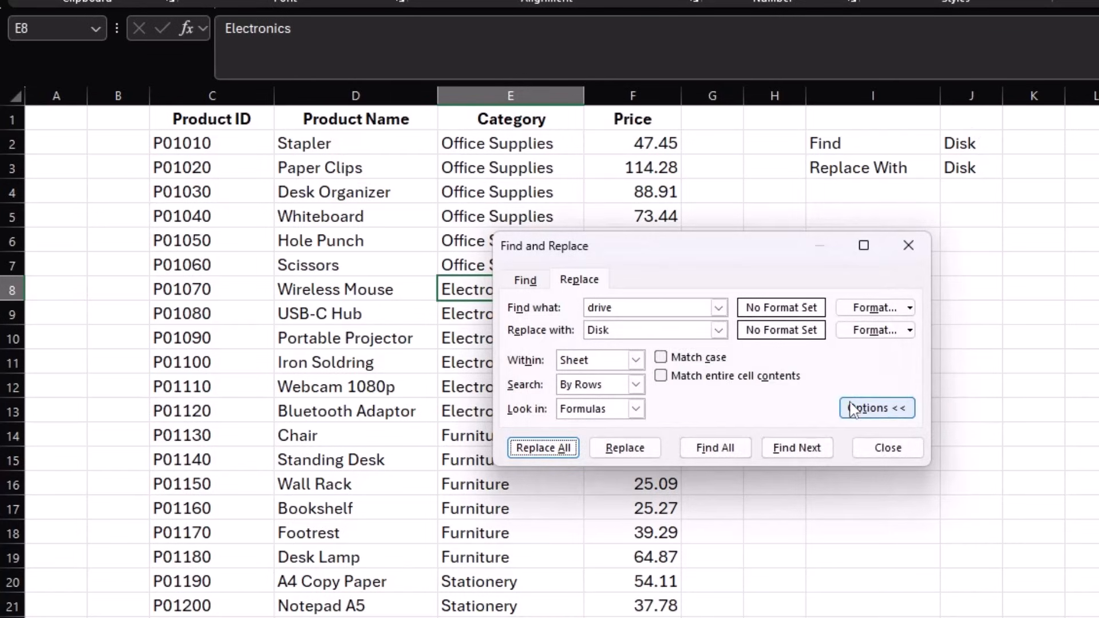
left_click(887, 448)
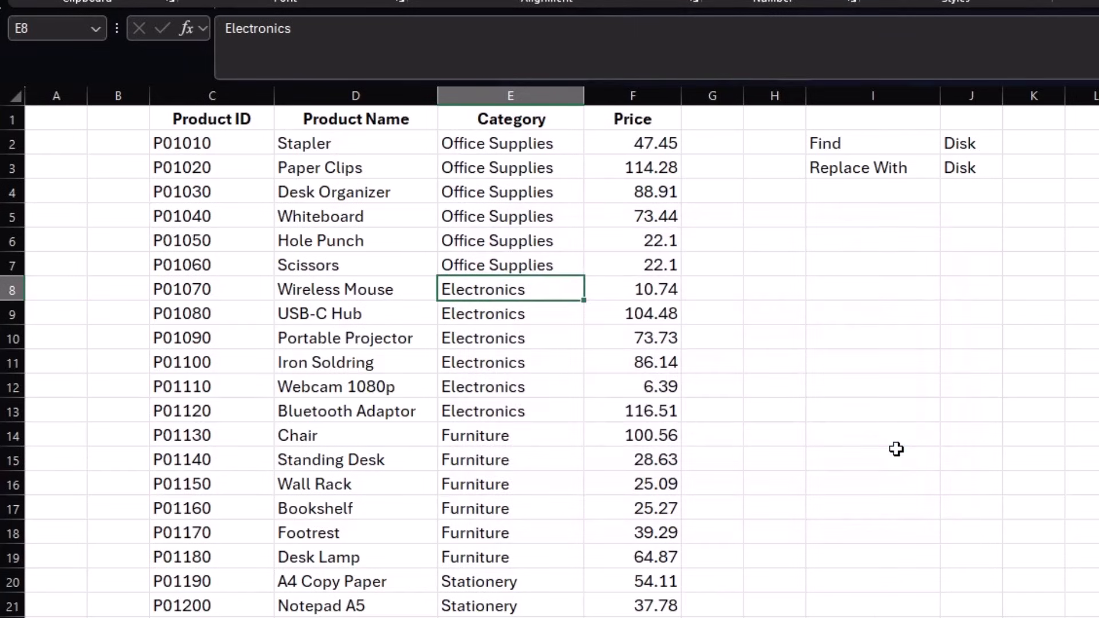
- Give cells D9, D13, E20, E11 and D21 a yellow fill
left_click(293, 320)
left_click(326, 402, "ctrl")
left_click(520, 578, "ctrl")
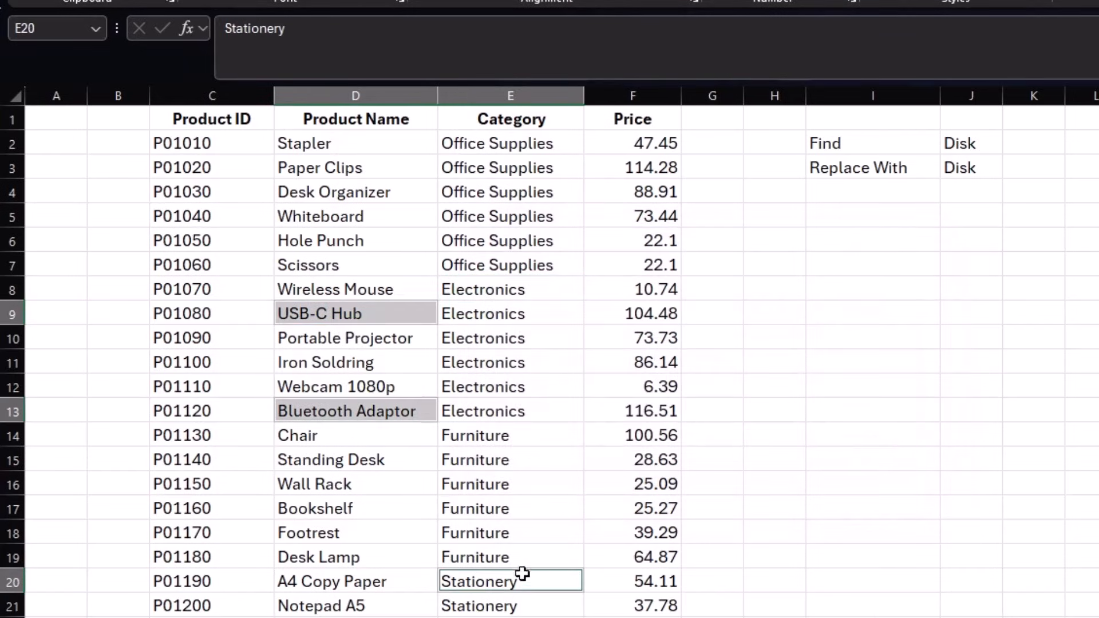
left_click(570, 360, "ctrl")
left_click(283, 598, "ctrl")
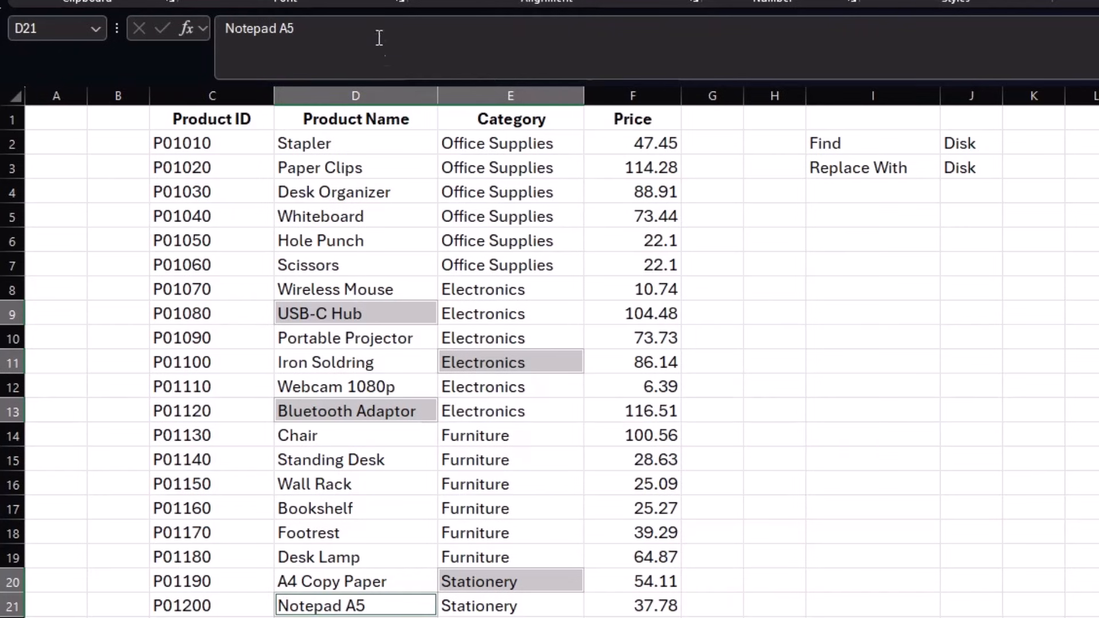
left_click(543, 425)
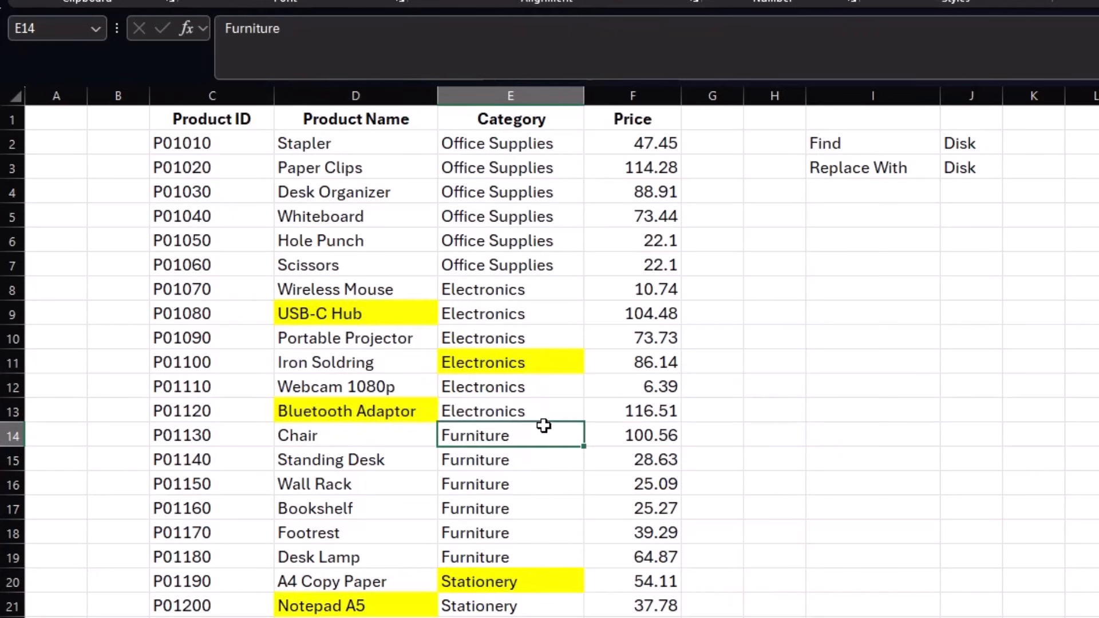
left_click(524, 294)
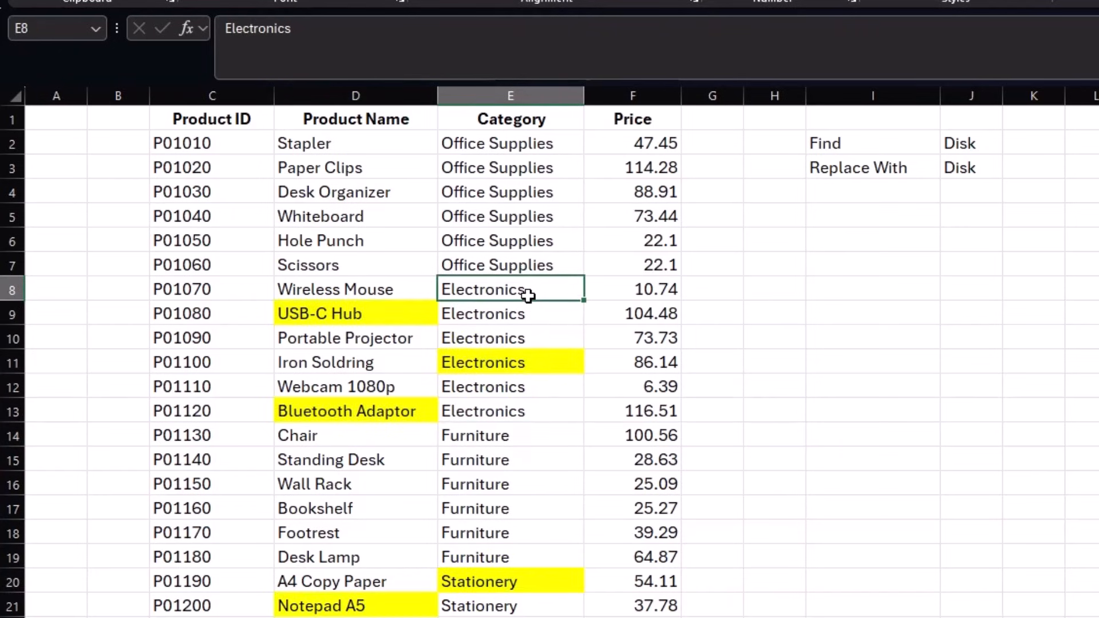
left_click(539, 241)
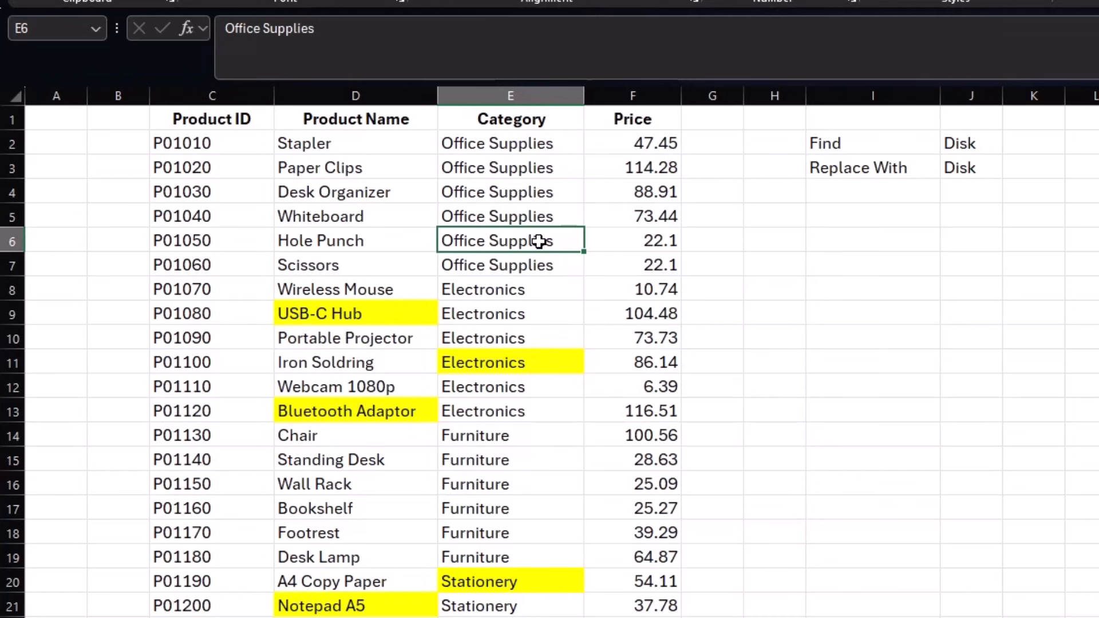
- In Find and Replace, clear the search text and match the yellow fill of the USB-C Hub cell
key("ctrl+h")
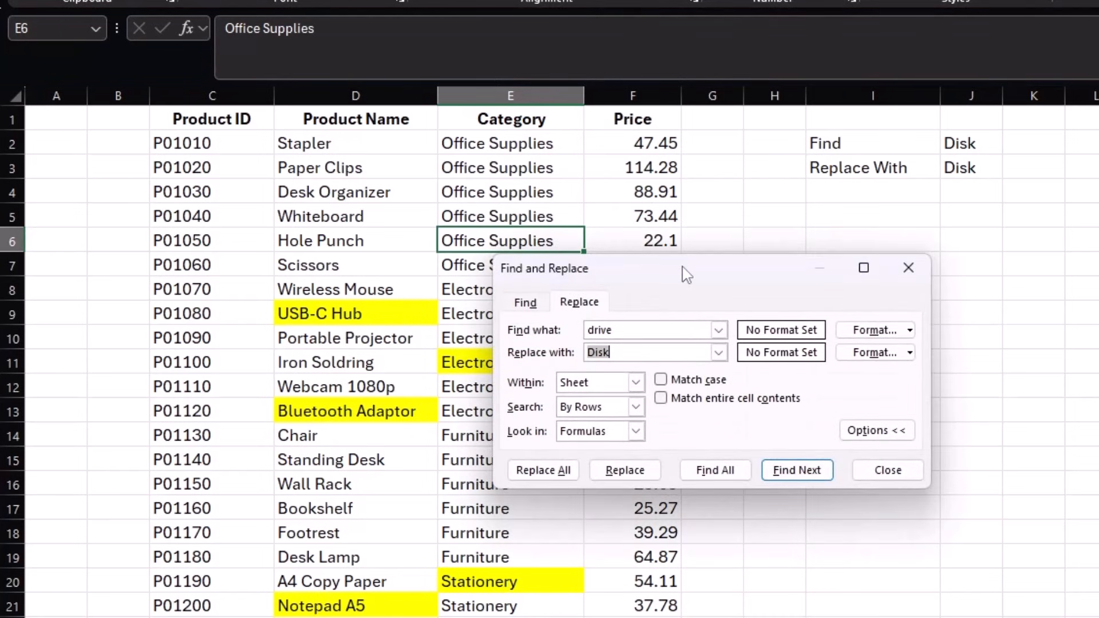
left_click(645, 328)
key("BackSpace")
key("BackSpace")
key("BackSpace")
key("BackSpace")
key("BackSpace")
key("BackSpace")
key("BackSpace")
key("BackSpace")
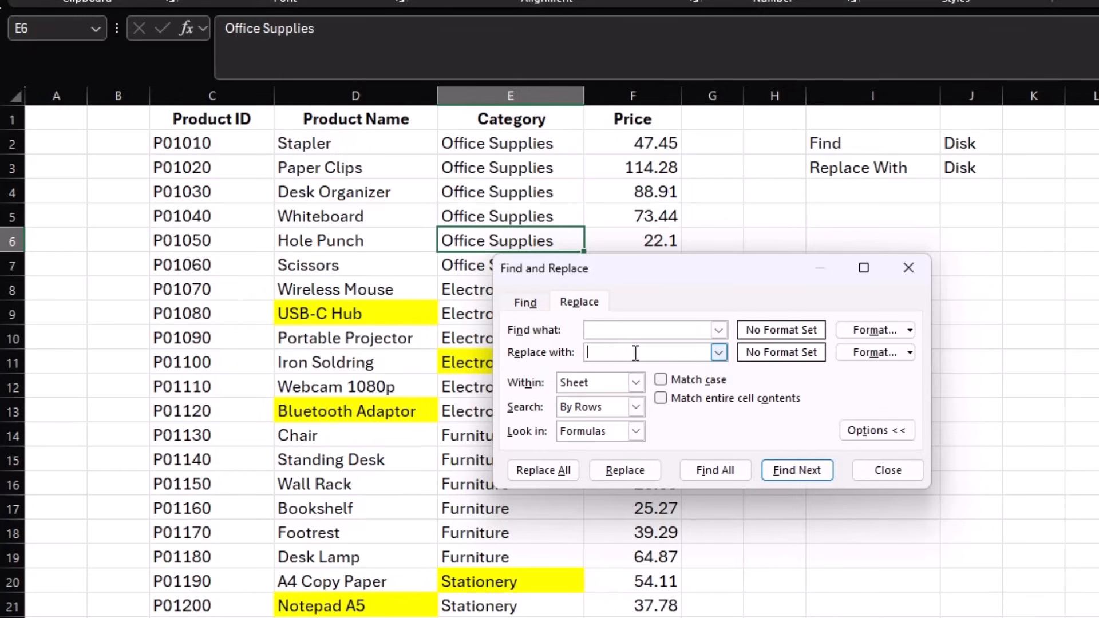
left_click(899, 331)
left_click(707, 50)
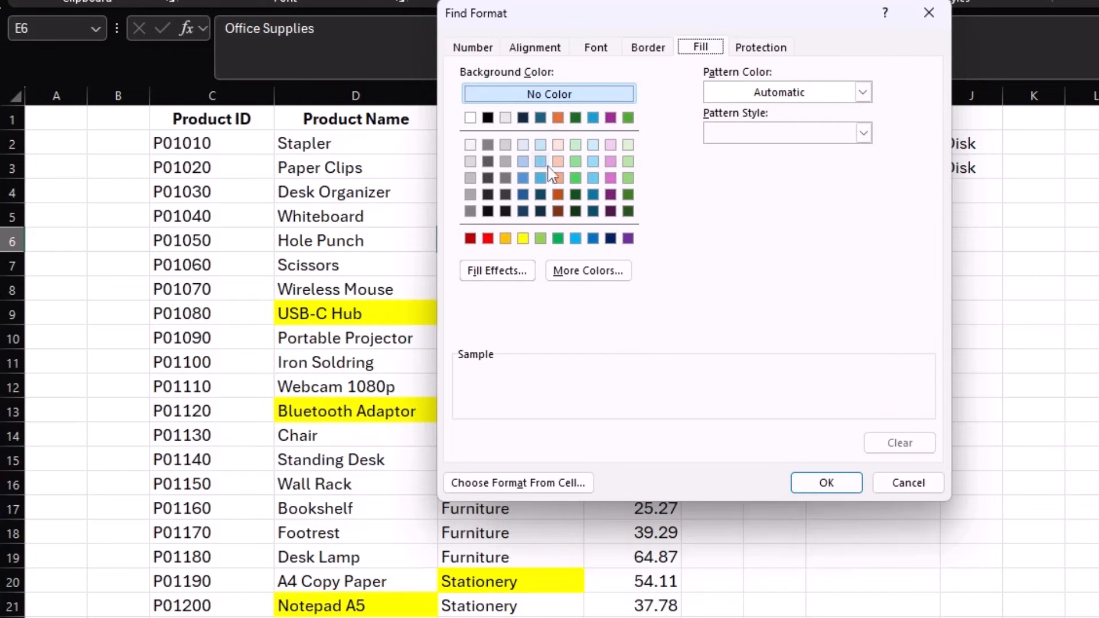
key("Tab")
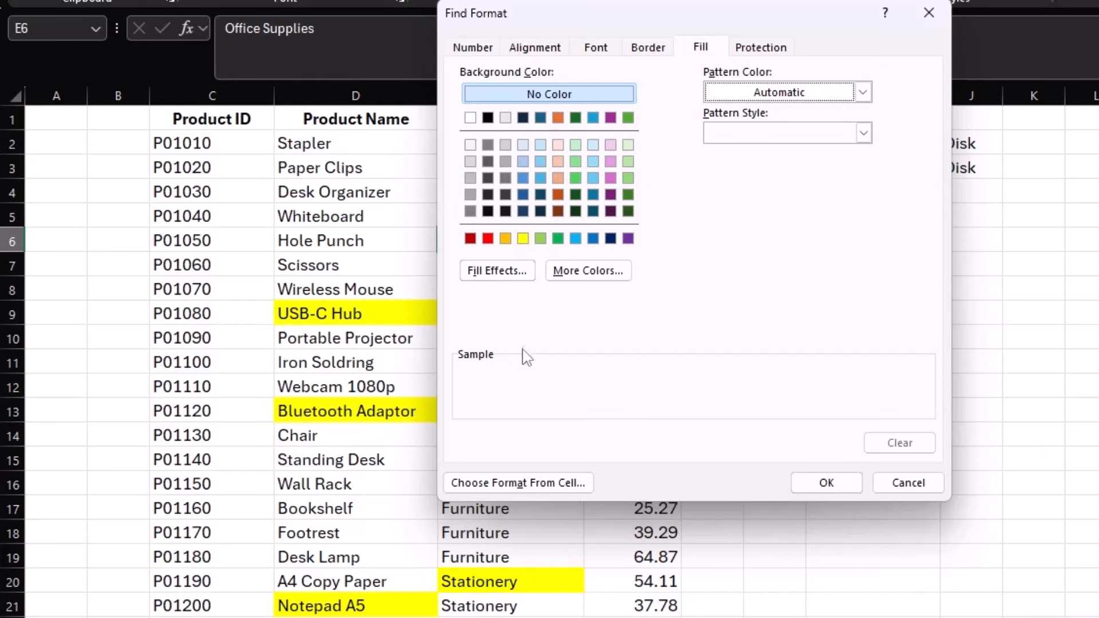
left_click(518, 483)
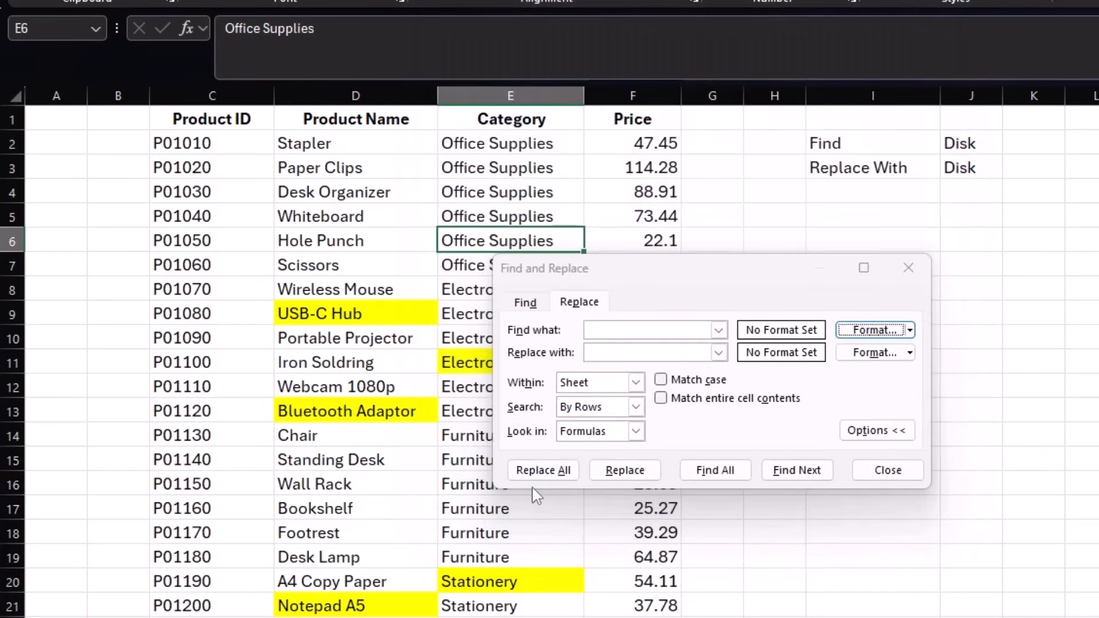
left_click(392, 315)
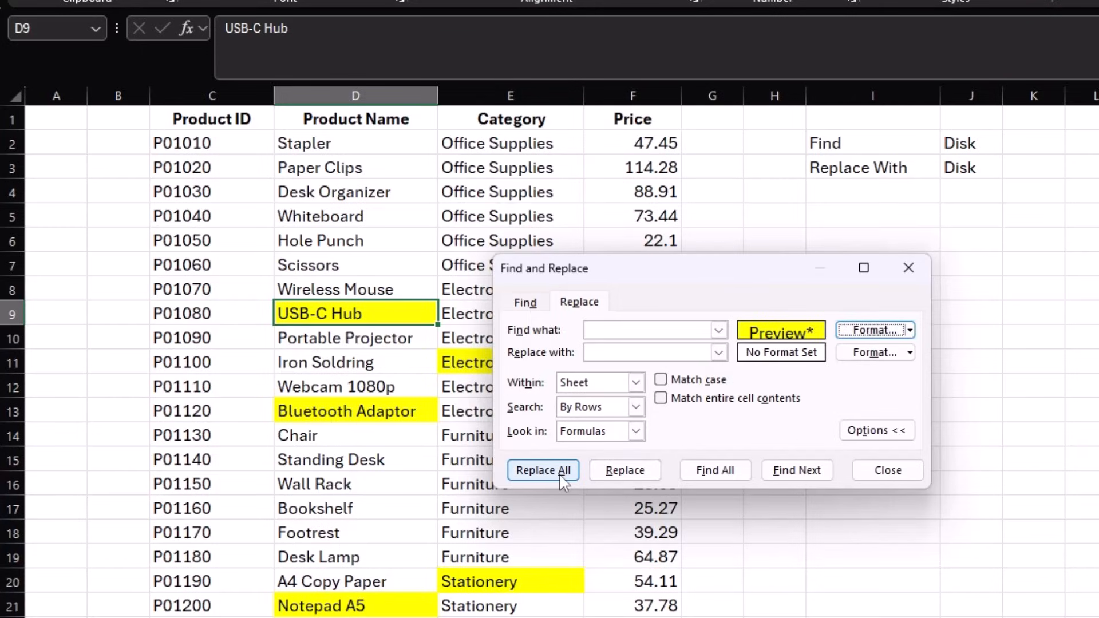
- Replace all yellow fills with light green, making 5 replacements, and close the dialog
left_click(874, 353)
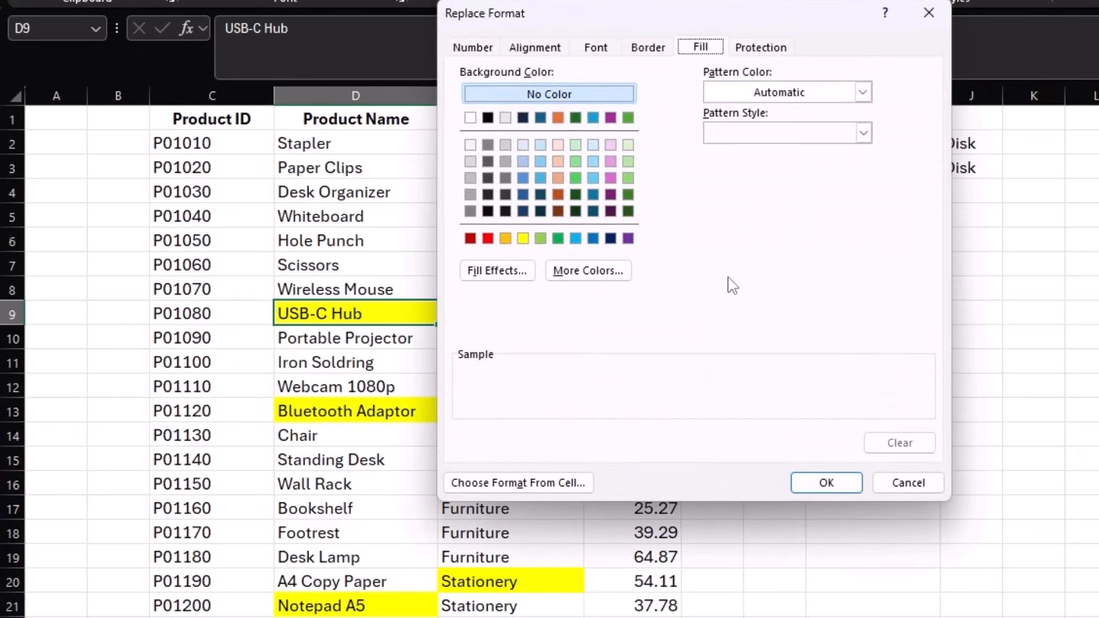
left_click(576, 163)
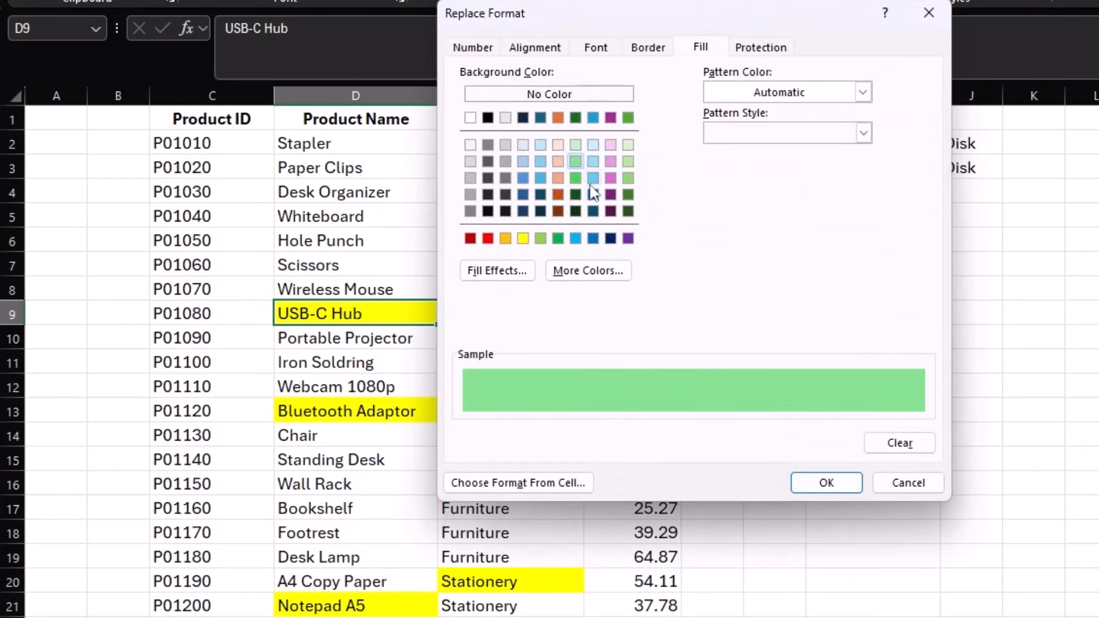
left_click(832, 481)
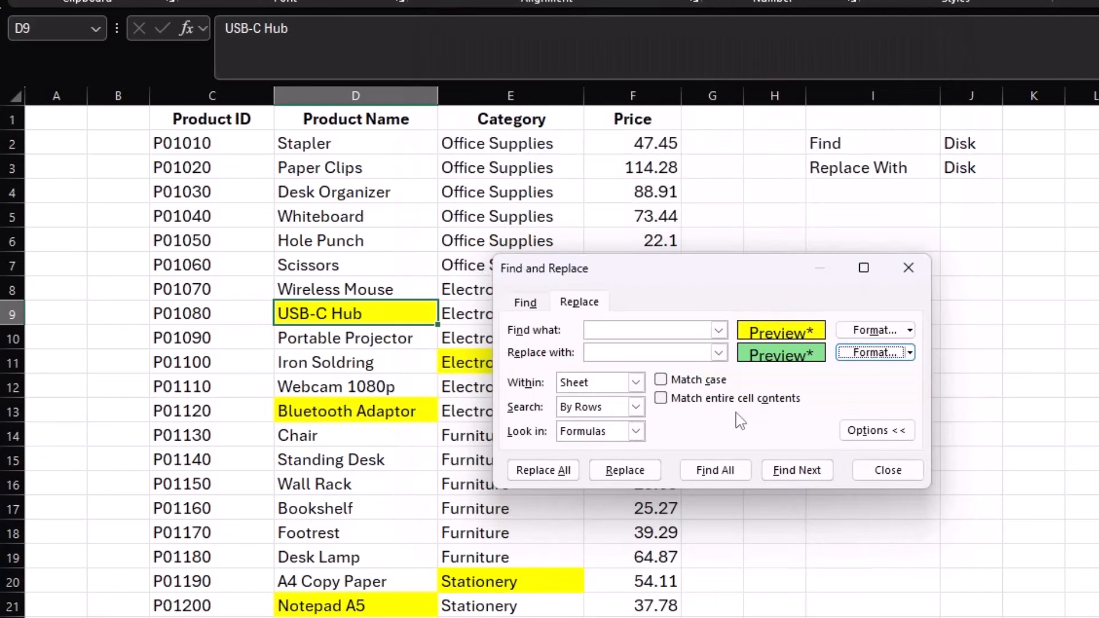
left_click(544, 470)
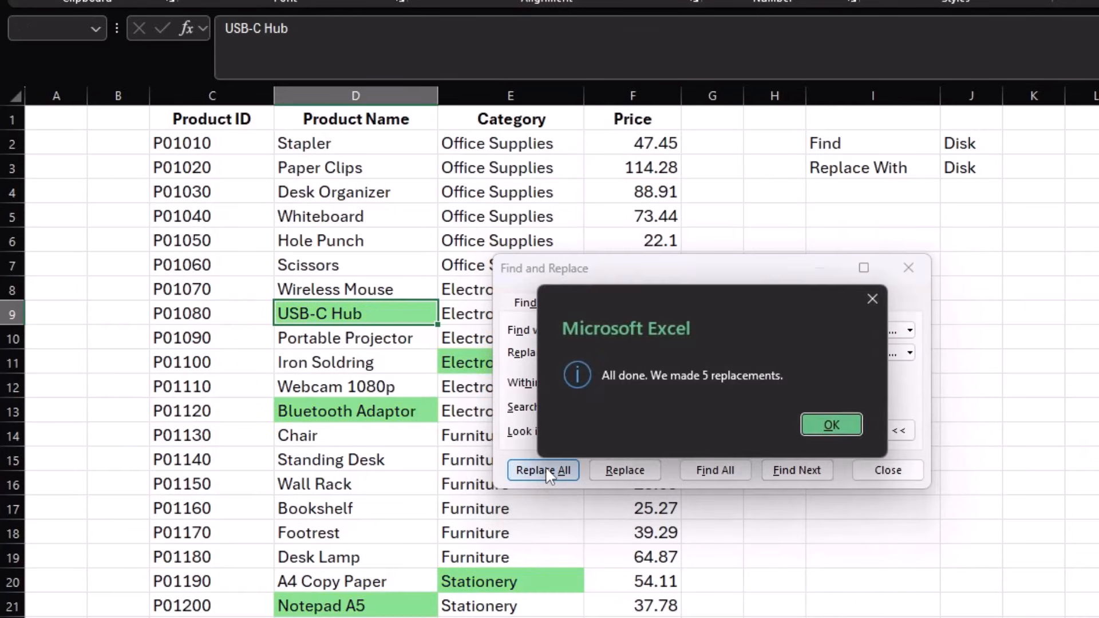
left_click(836, 423)
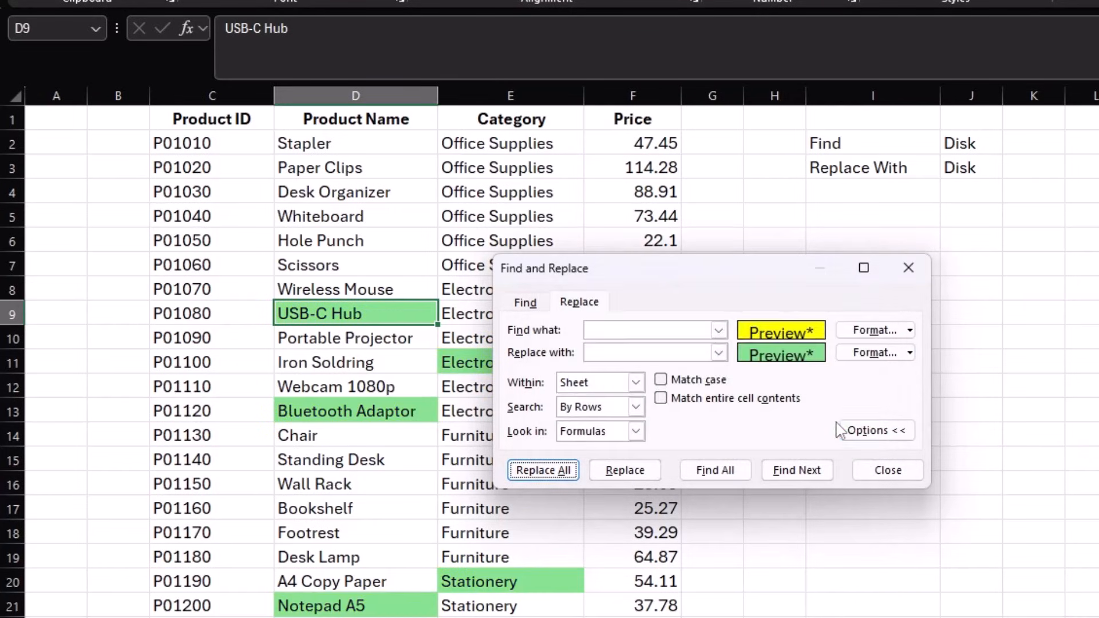
left_click(886, 468)
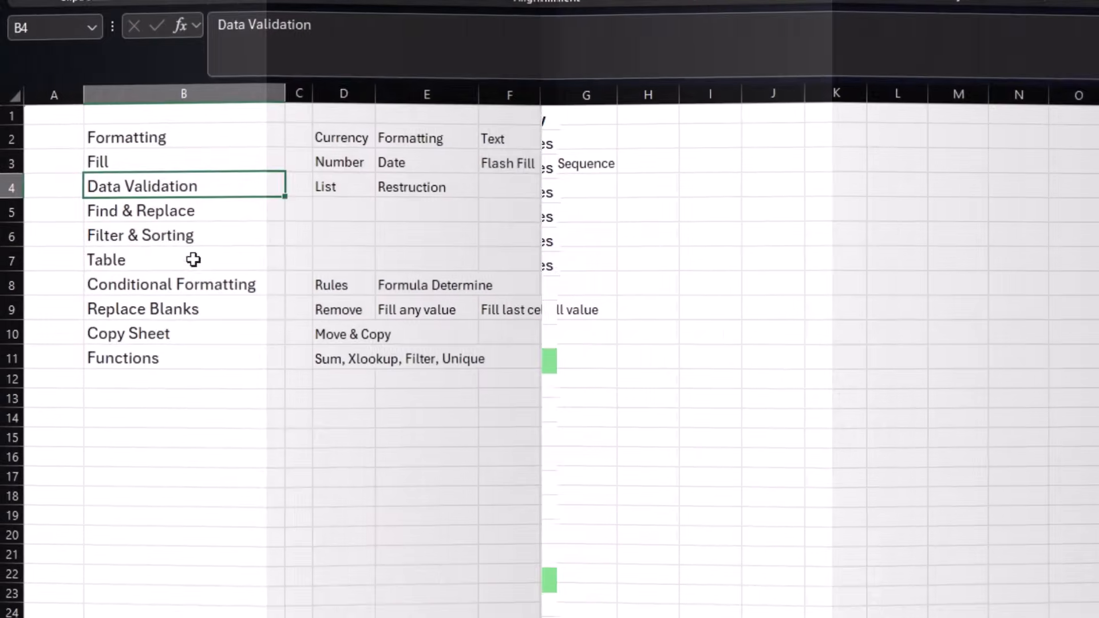
left_click(269, 235)
left_click(204, 189)
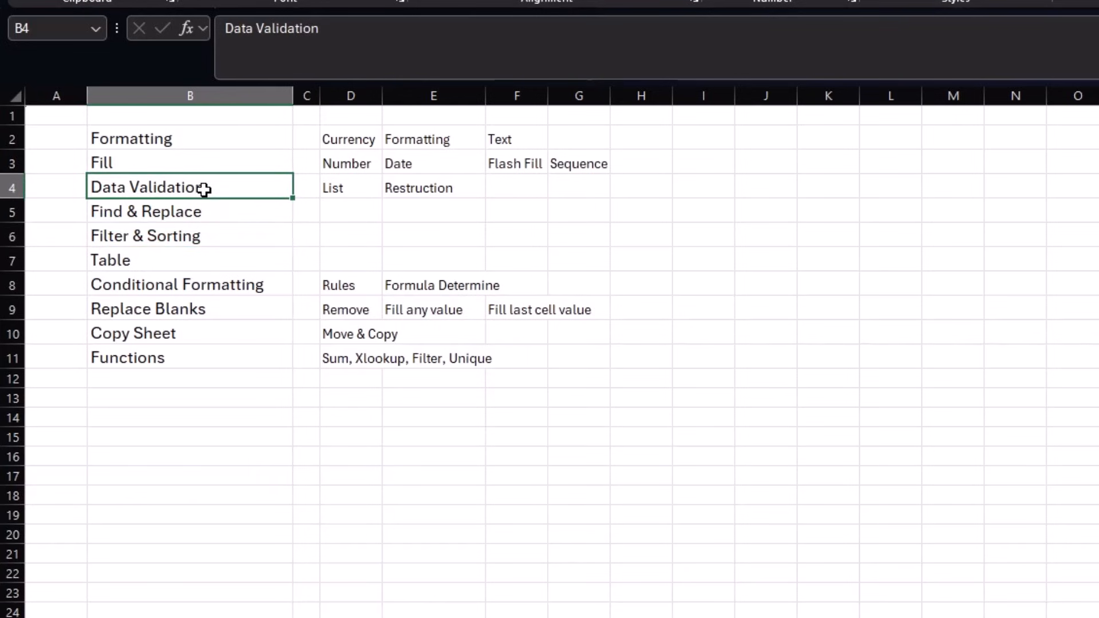
left_click(208, 236)
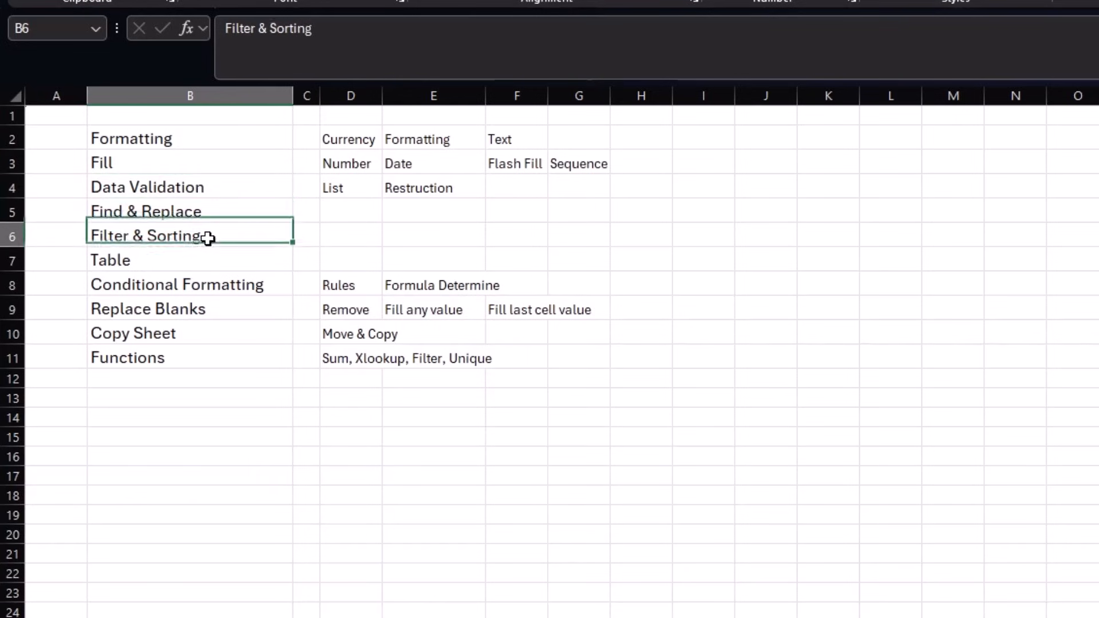
left_click(203, 189)
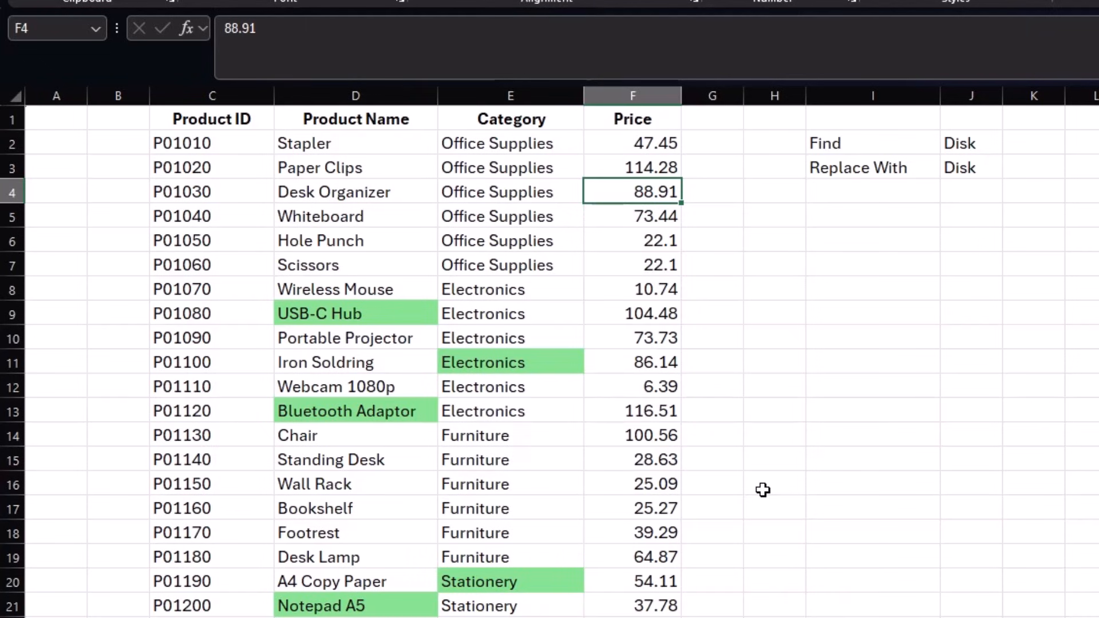
- Turn on filters for the product table headers with Ctrl+Shift+L
left_click_drag(199, 143, 584, 150)
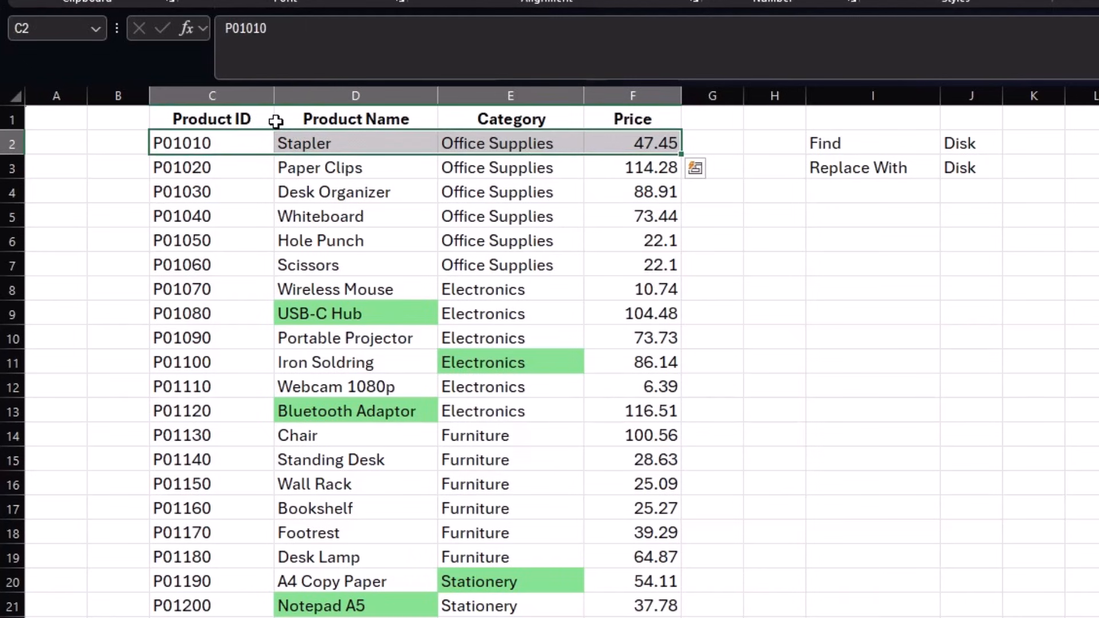
left_click(256, 136)
key("ctrl+shift+l")
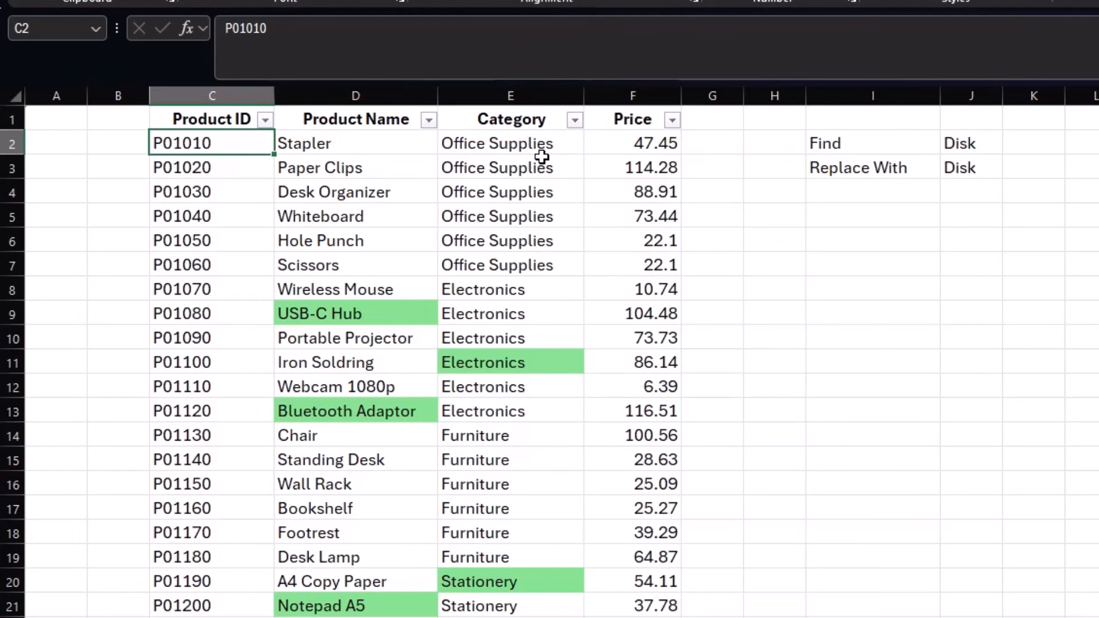
- Filter the Category column to show only Office Supplies
left_click(575, 121)
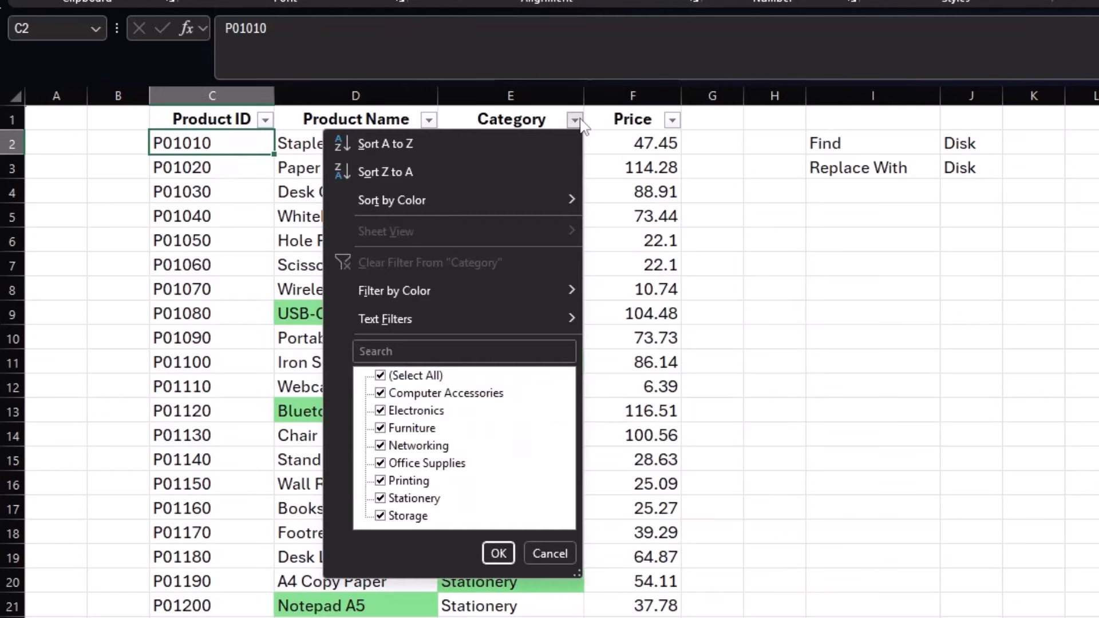
left_click(380, 376)
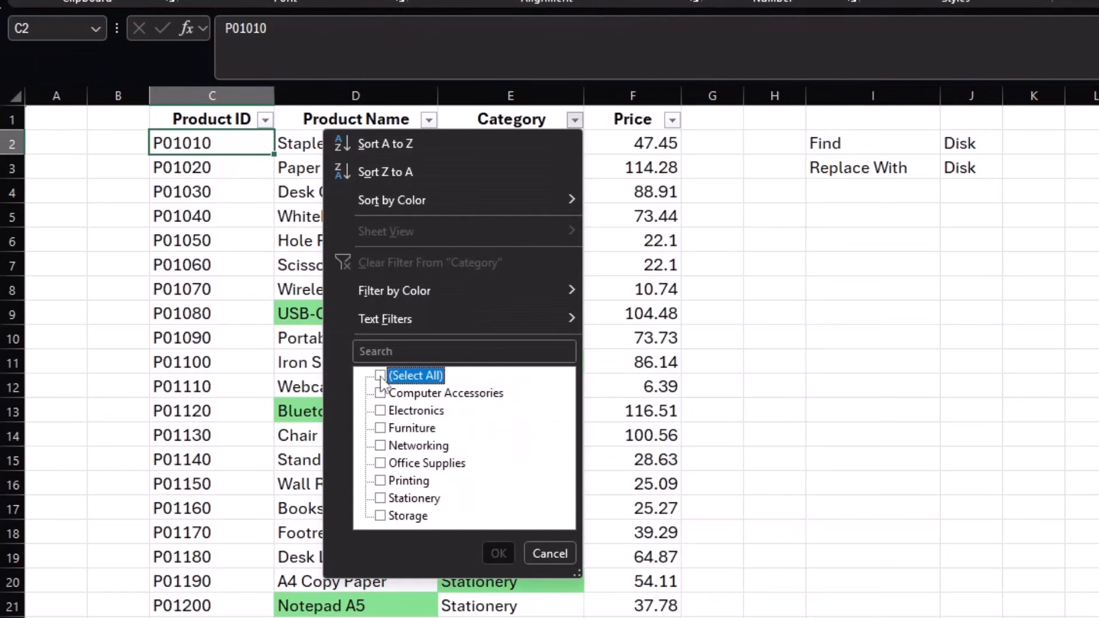
left_click(381, 463)
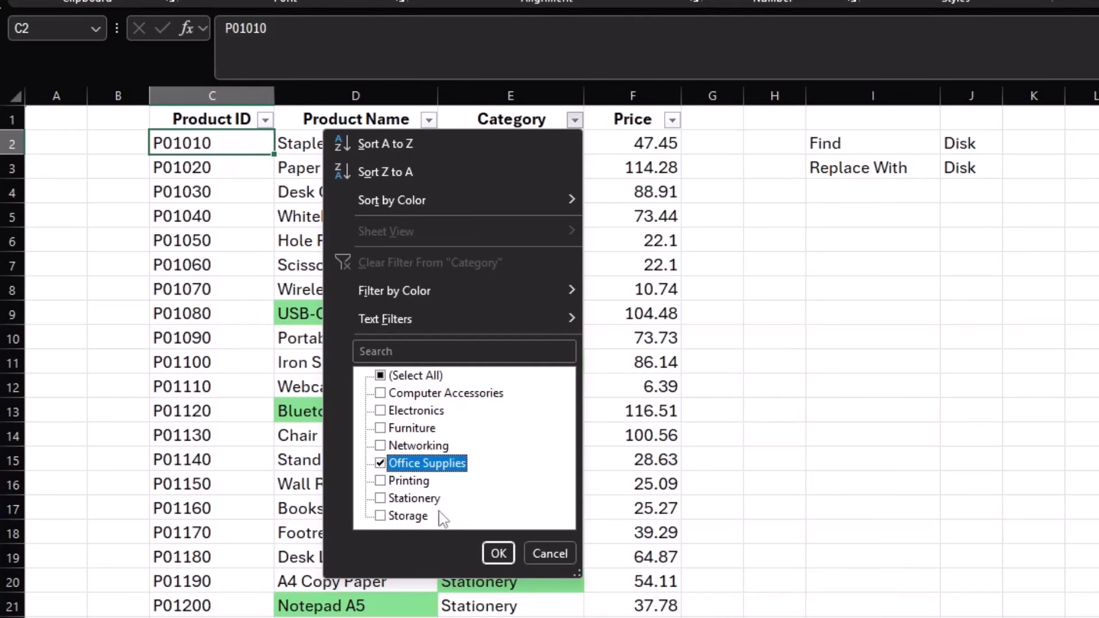
left_click(497, 552)
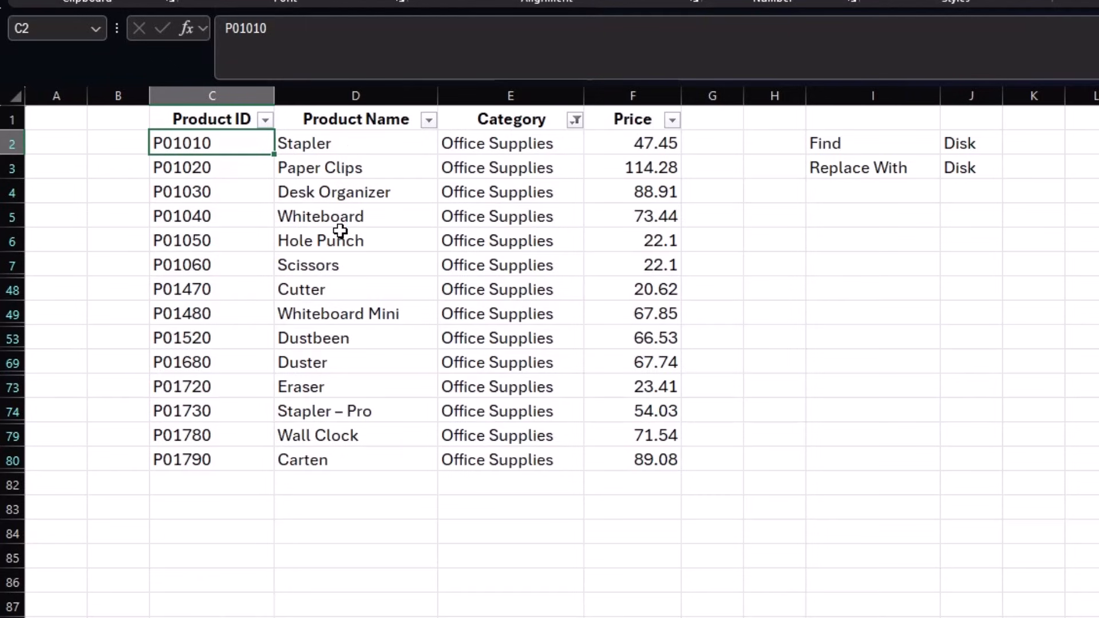
- Filter the Product Name column to show only Cutter
left_click(428, 119)
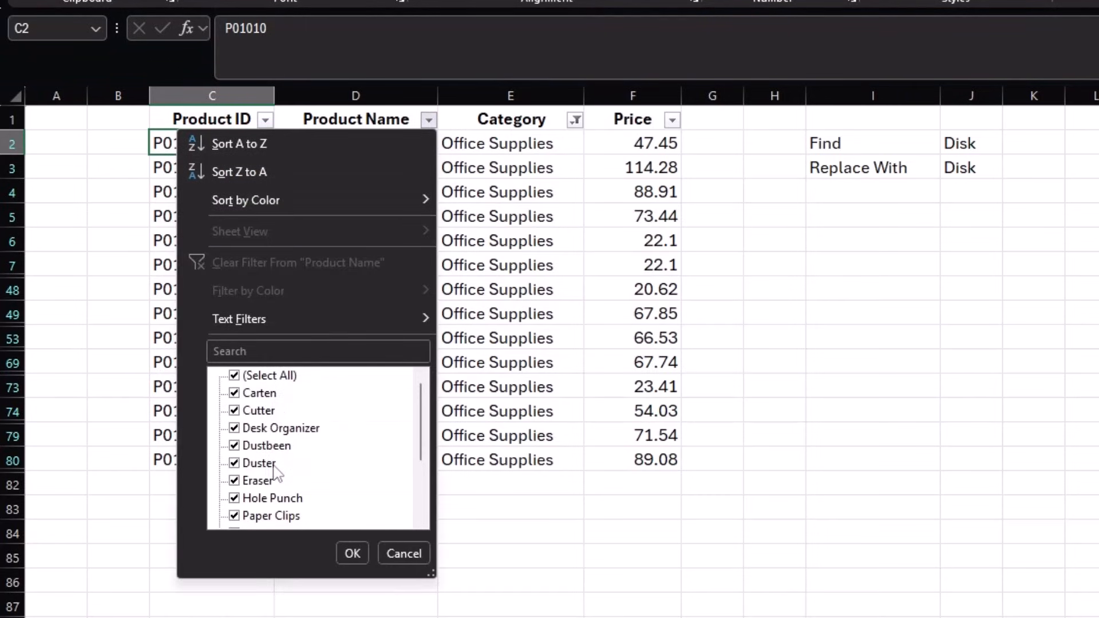
scroll(290, 479, "down", 2)
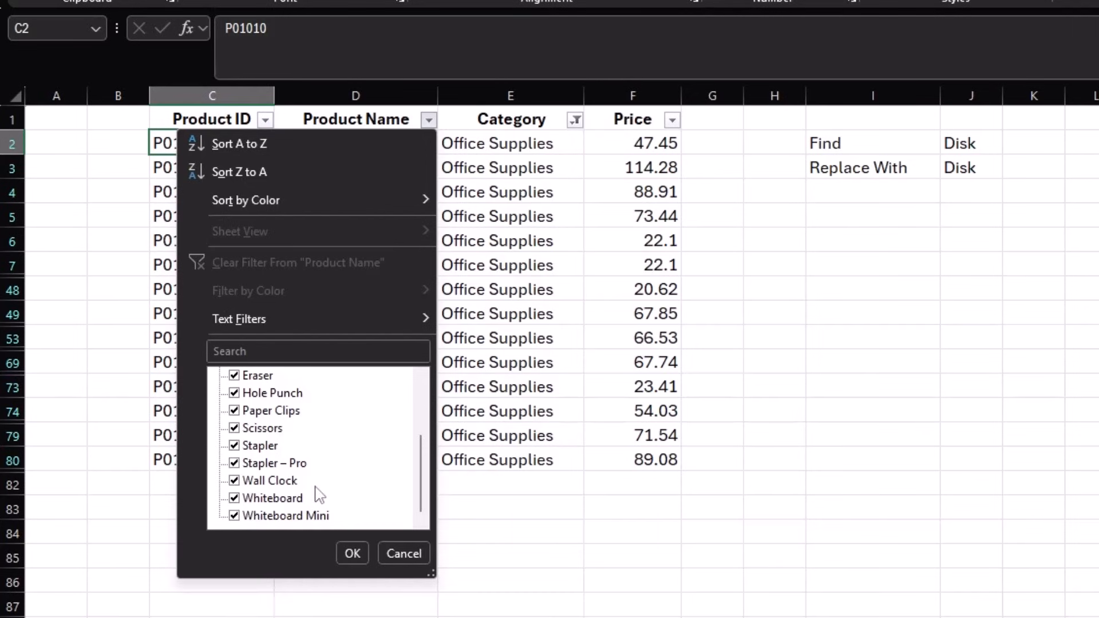
scroll(319, 496, "up", 2)
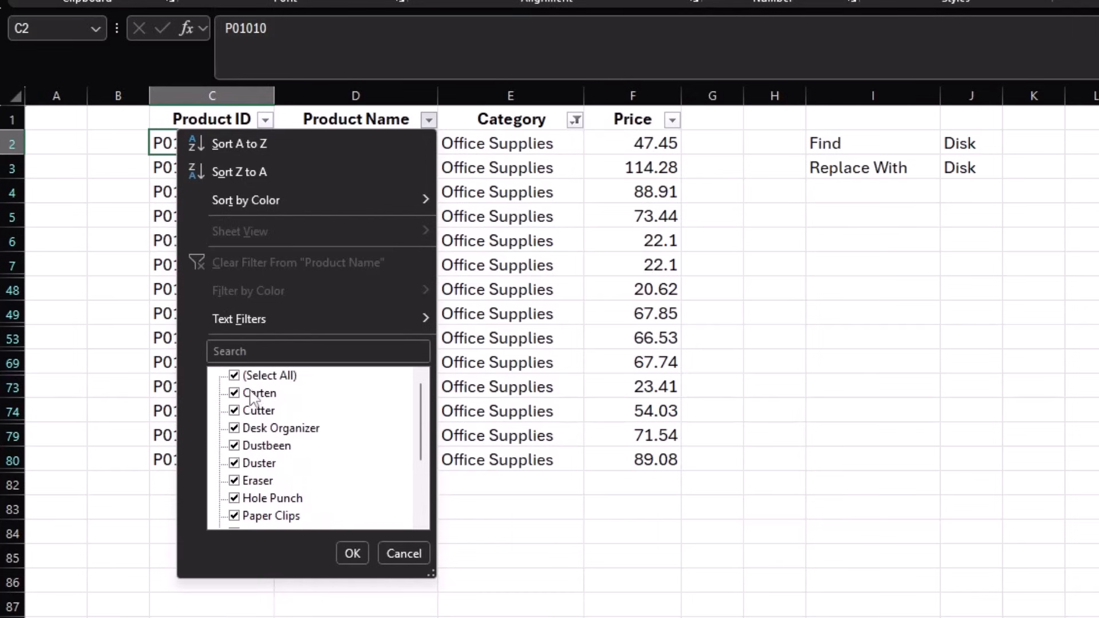
left_click(235, 376)
left_click(234, 410)
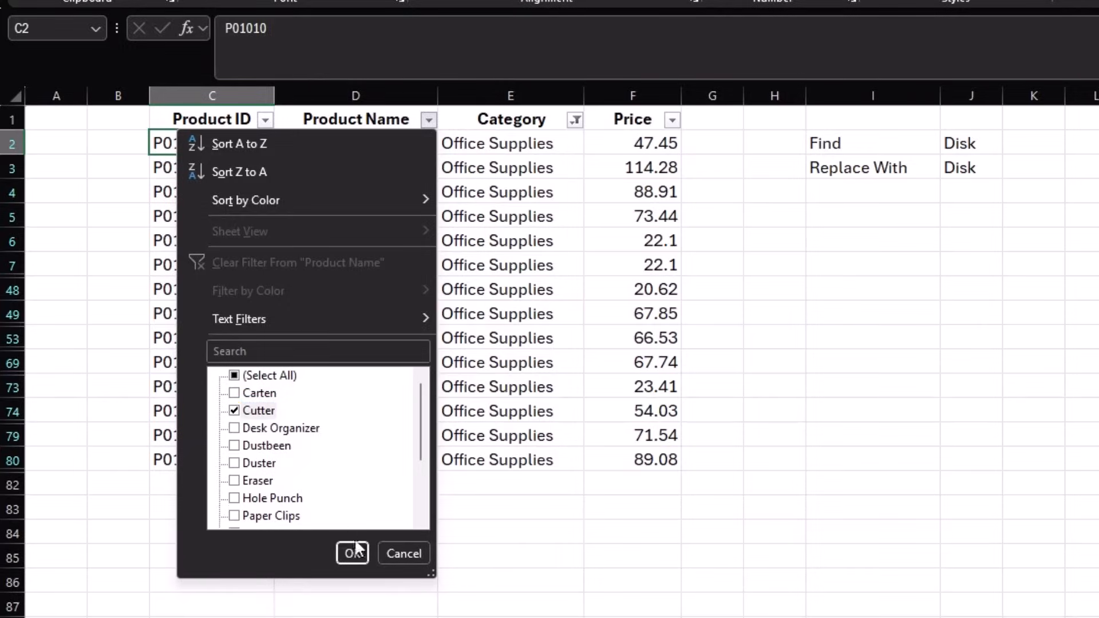
left_click(353, 552)
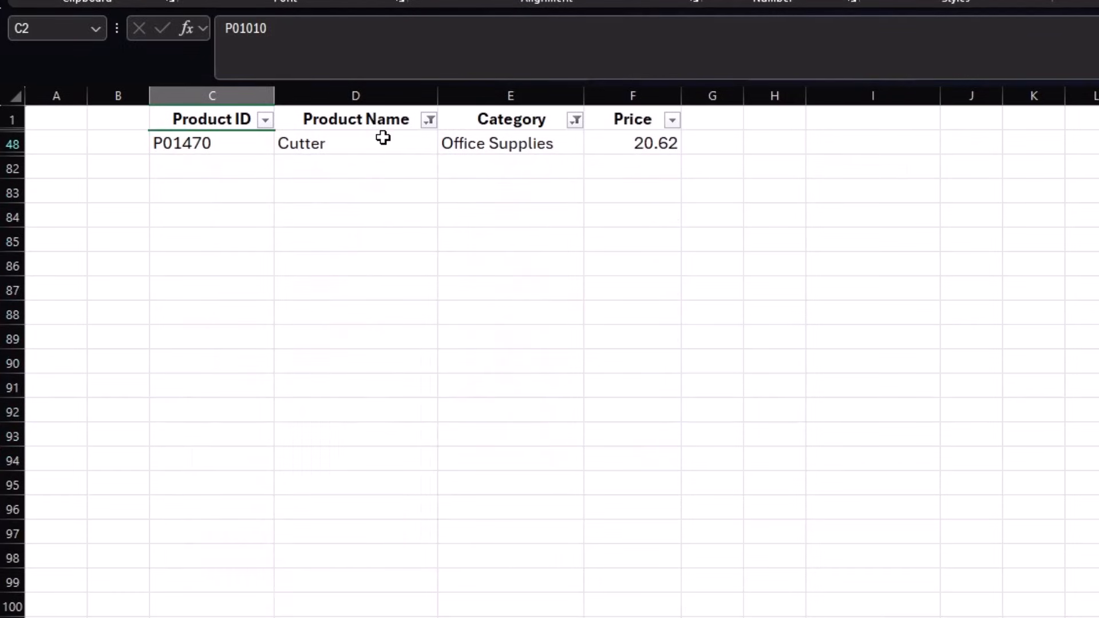
- Clear the Product Name filter and switch off the table's filters
left_click(429, 121)
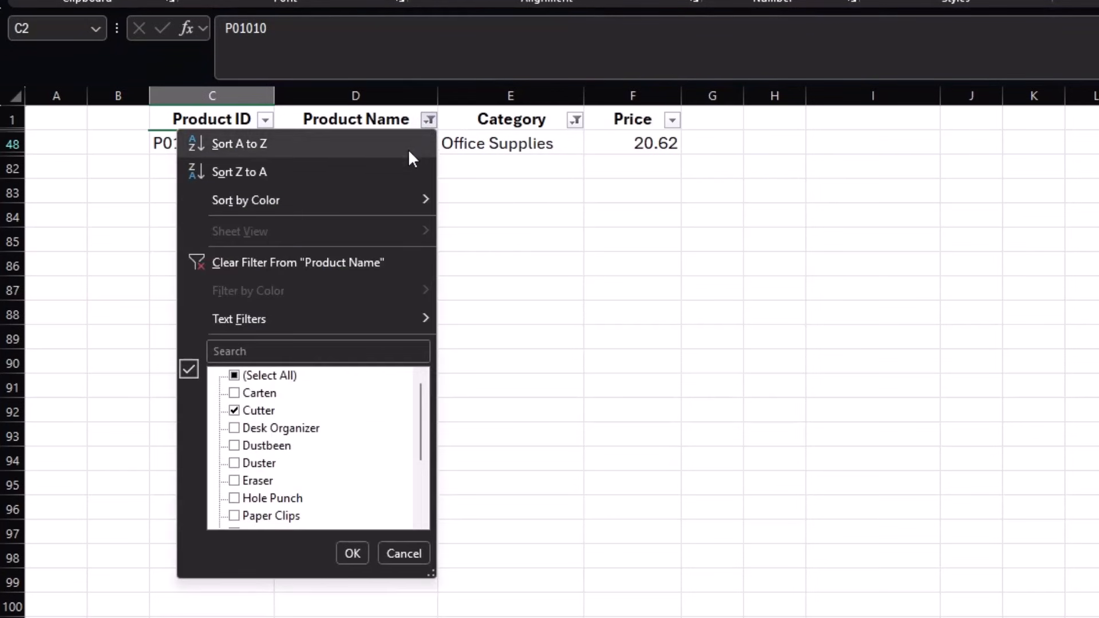
left_click(318, 269)
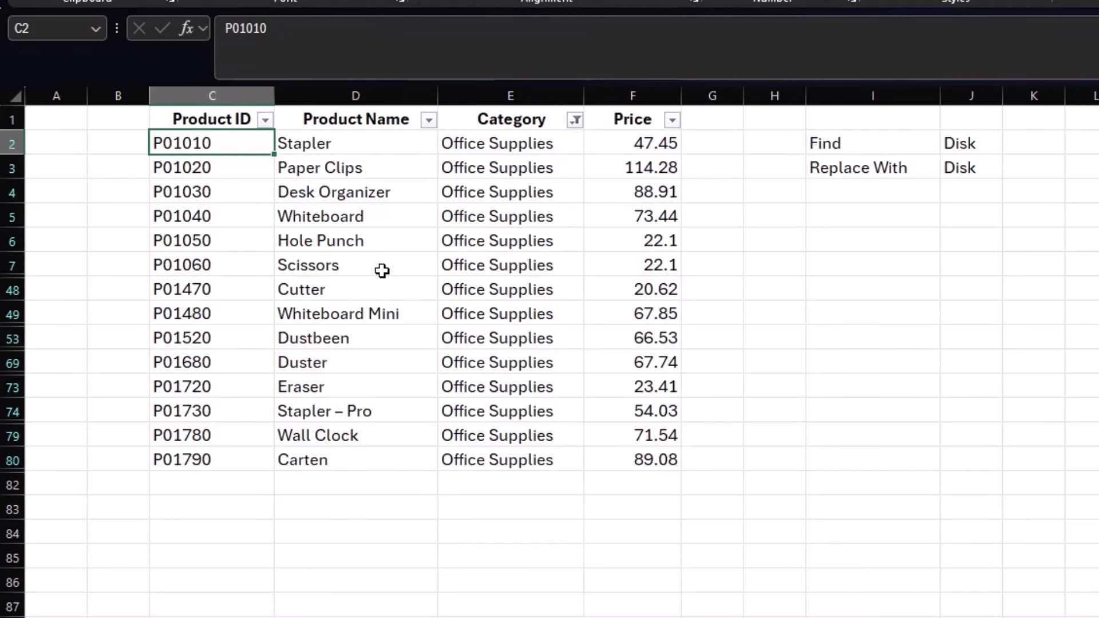
key("ctrl+shift+l")
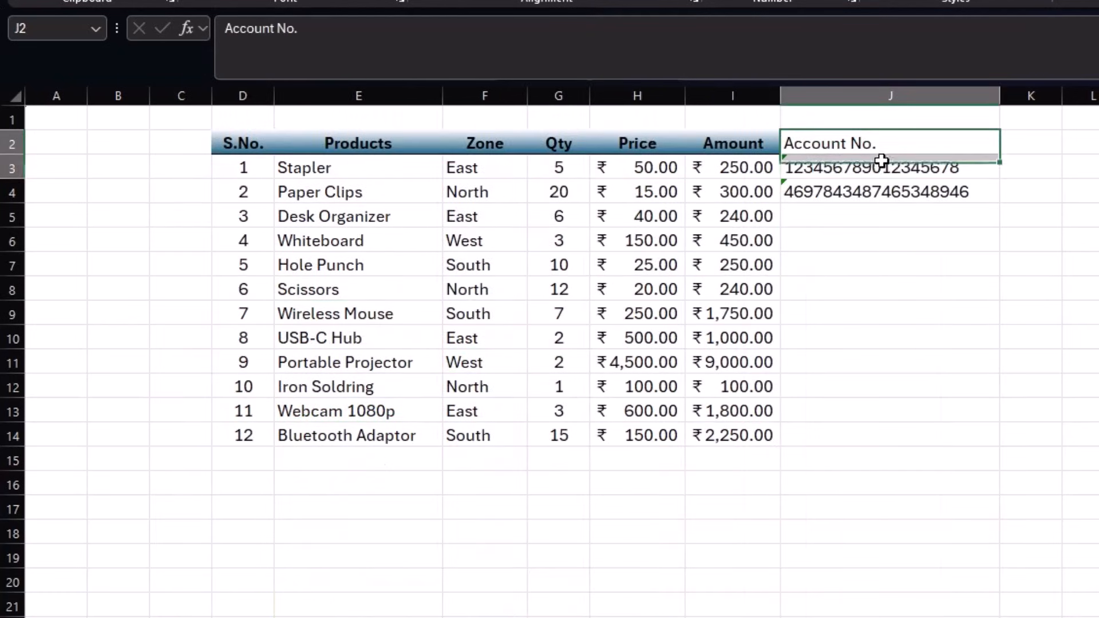
- Clear the account number cells J2:J4 beside the sales table
left_click_drag(809, 154, 883, 191)
key("Delete")
left_click(928, 331)
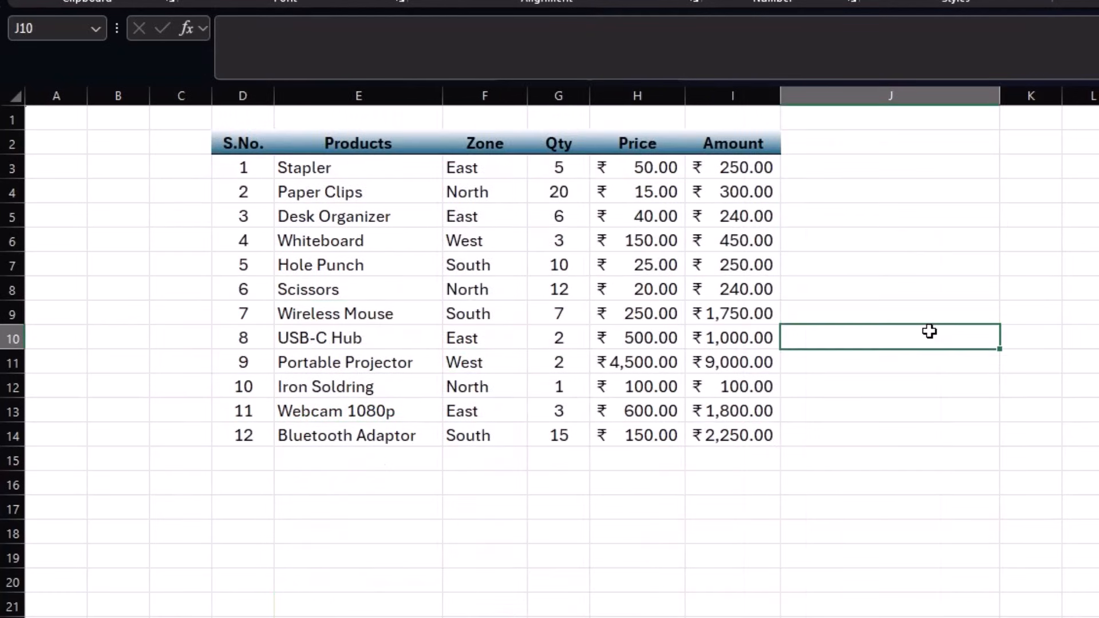
- Add filters to the sales table headers, sort Zone A to Z, then undo the sort
left_click_drag(245, 171, 743, 429)
left_click(486, 168)
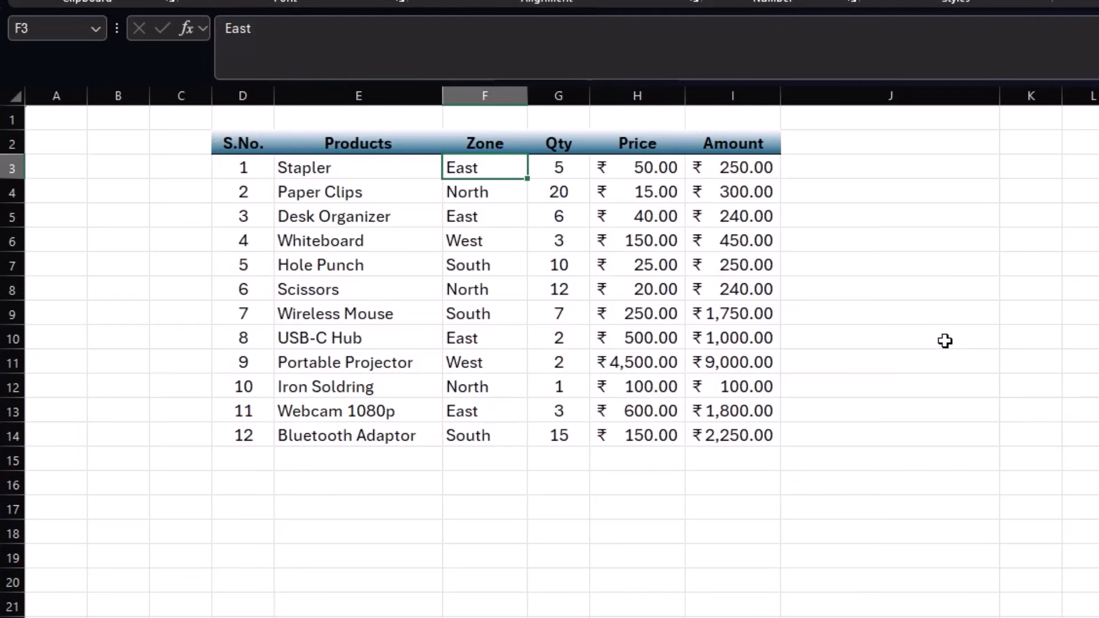
key("ctrl+shift+l")
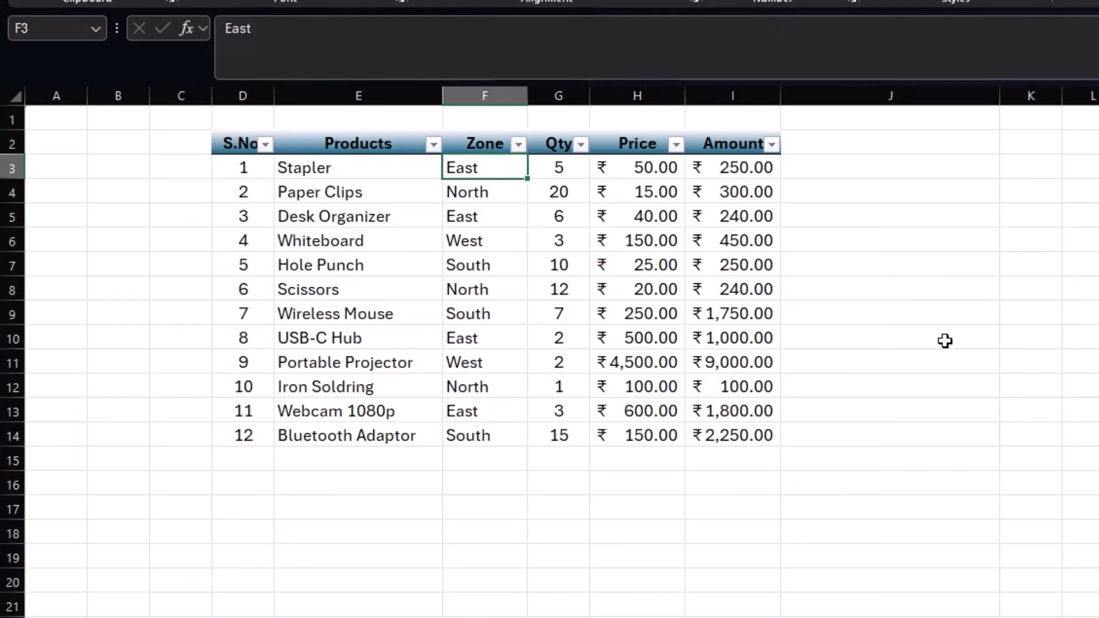
left_click(518, 145)
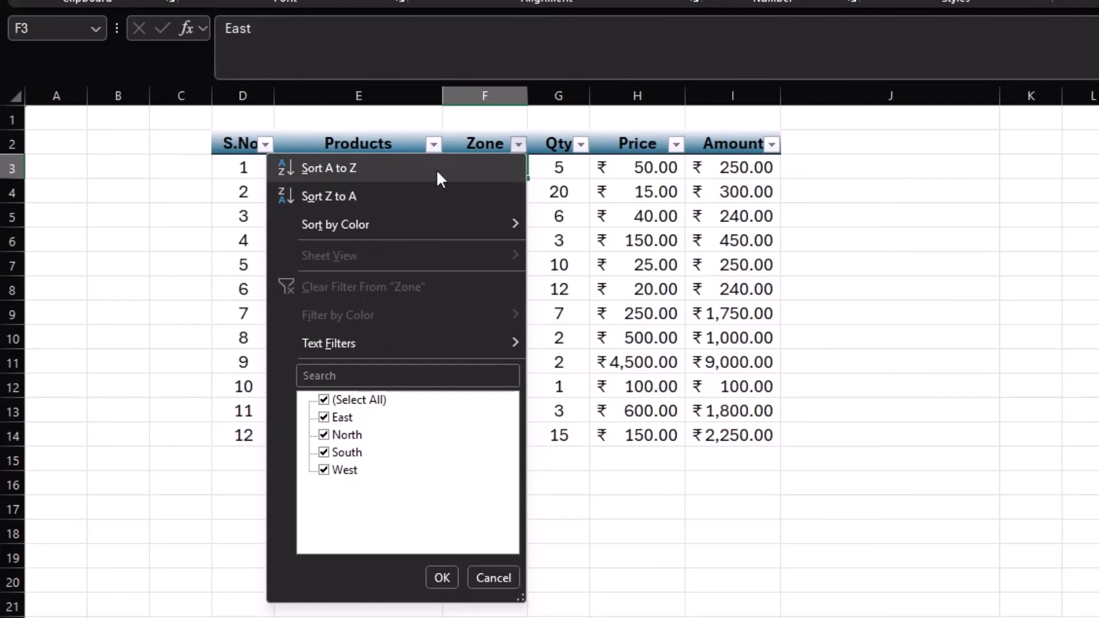
left_click(408, 169)
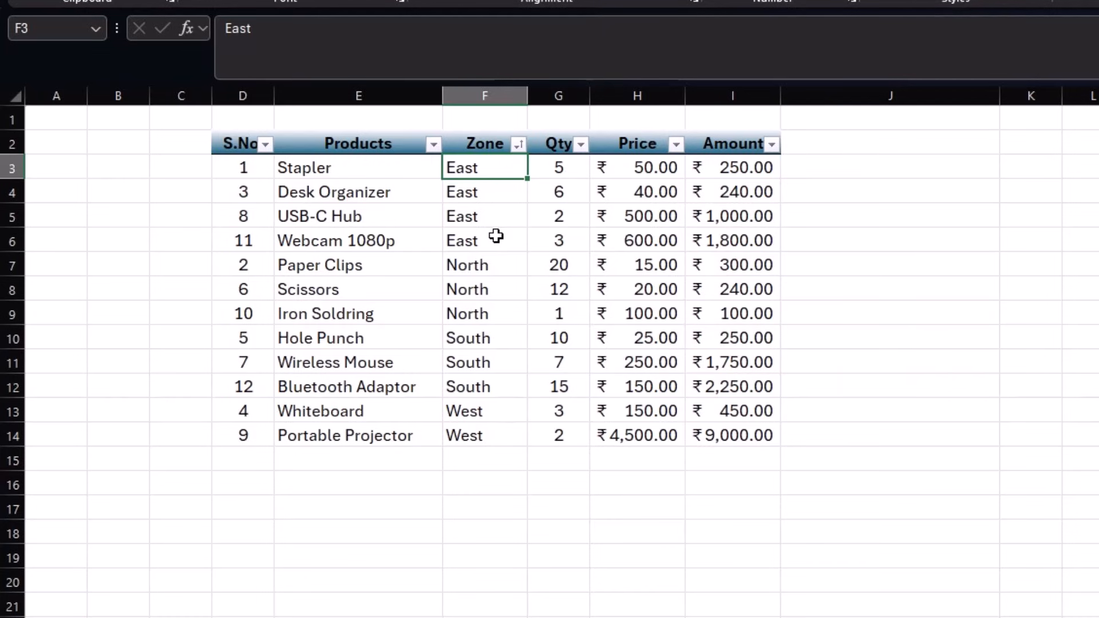
key("ctrl+z")
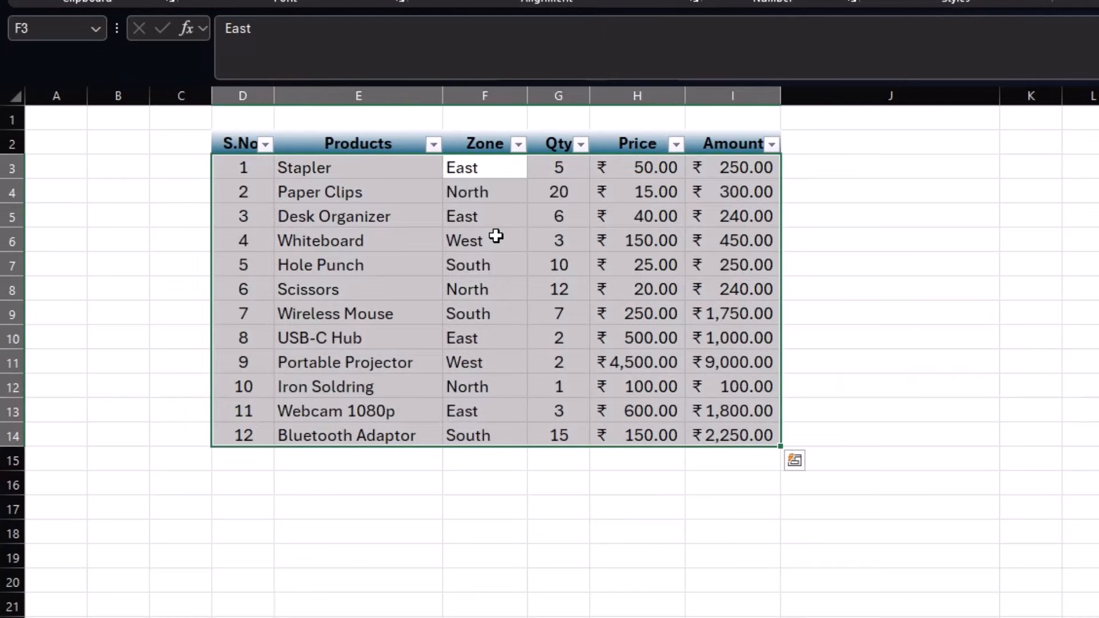
- Sort the sales table by Price from largest to smallest, then select the S.No. values
left_click(671, 168)
left_click(676, 144)
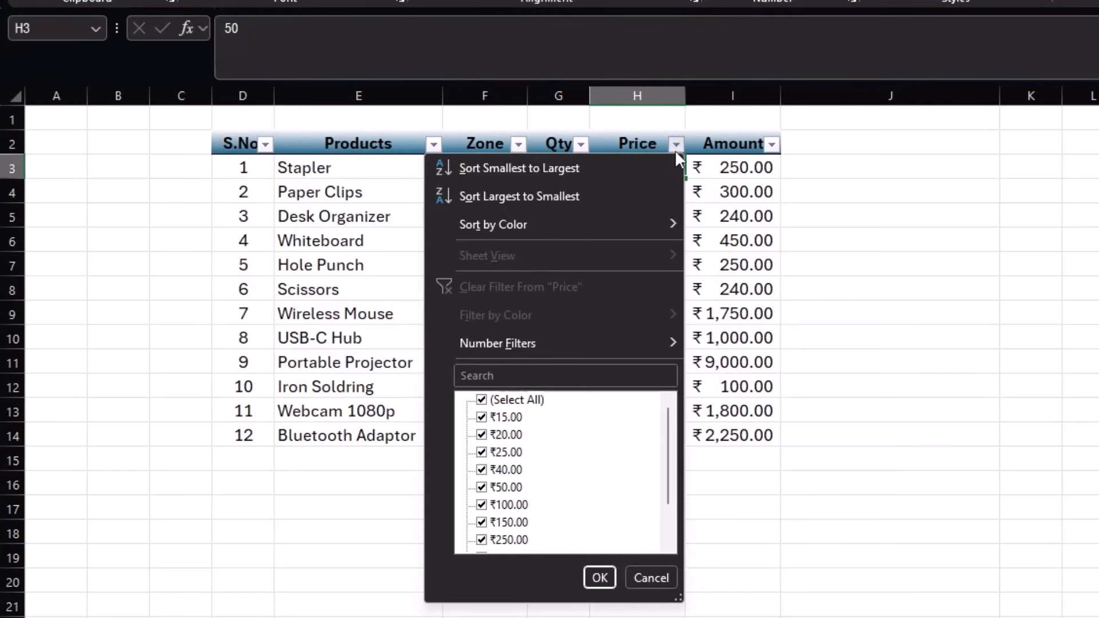
left_click(493, 196)
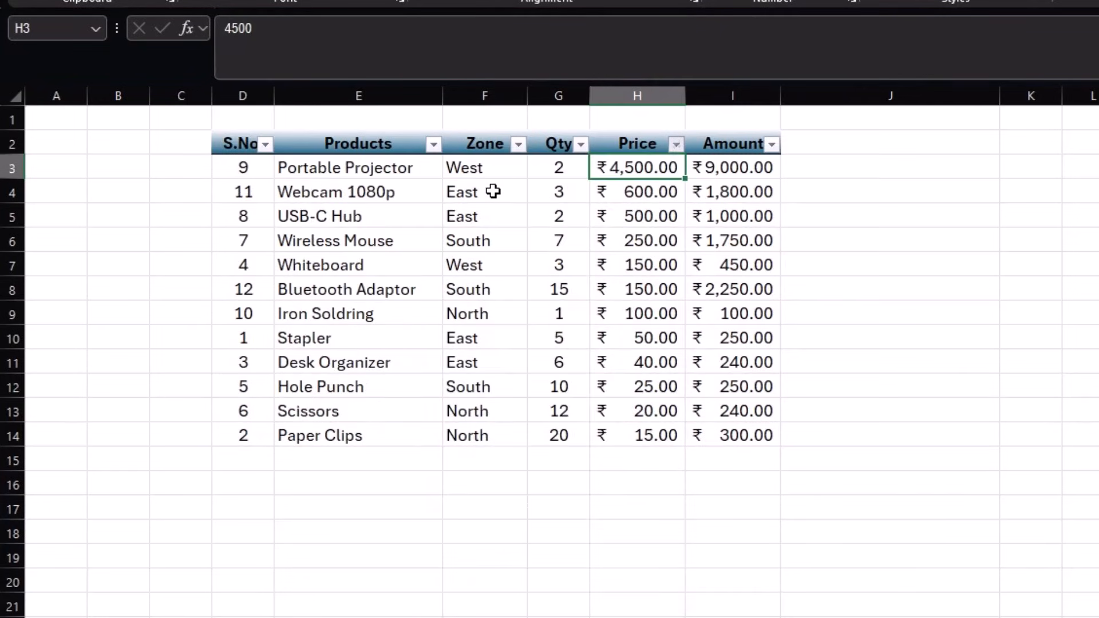
left_click_drag(657, 167, 645, 422)
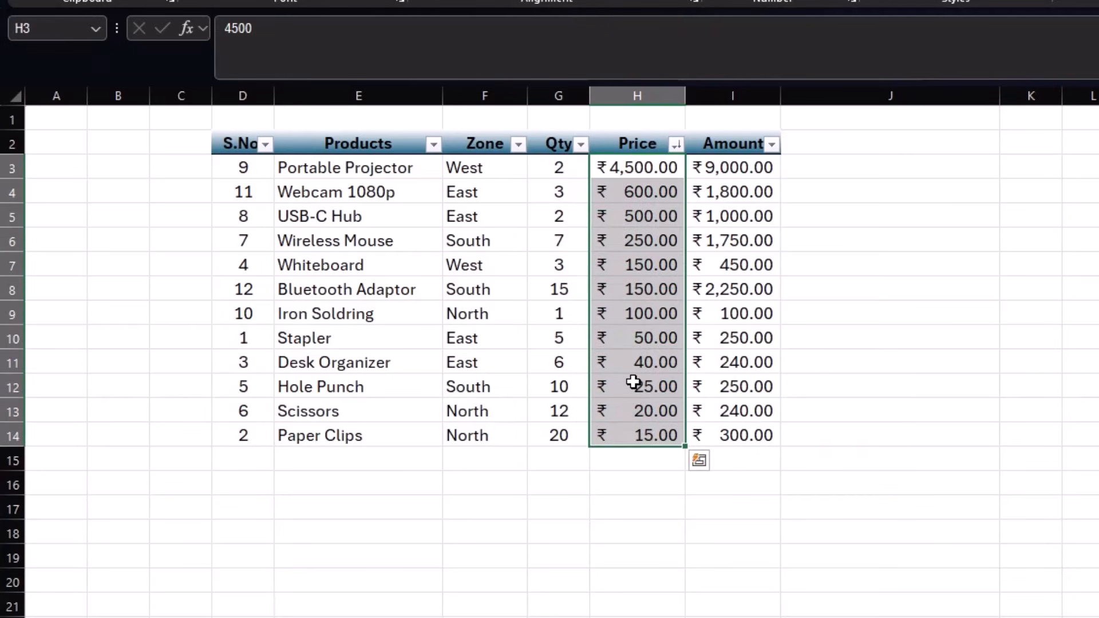
left_click(508, 167)
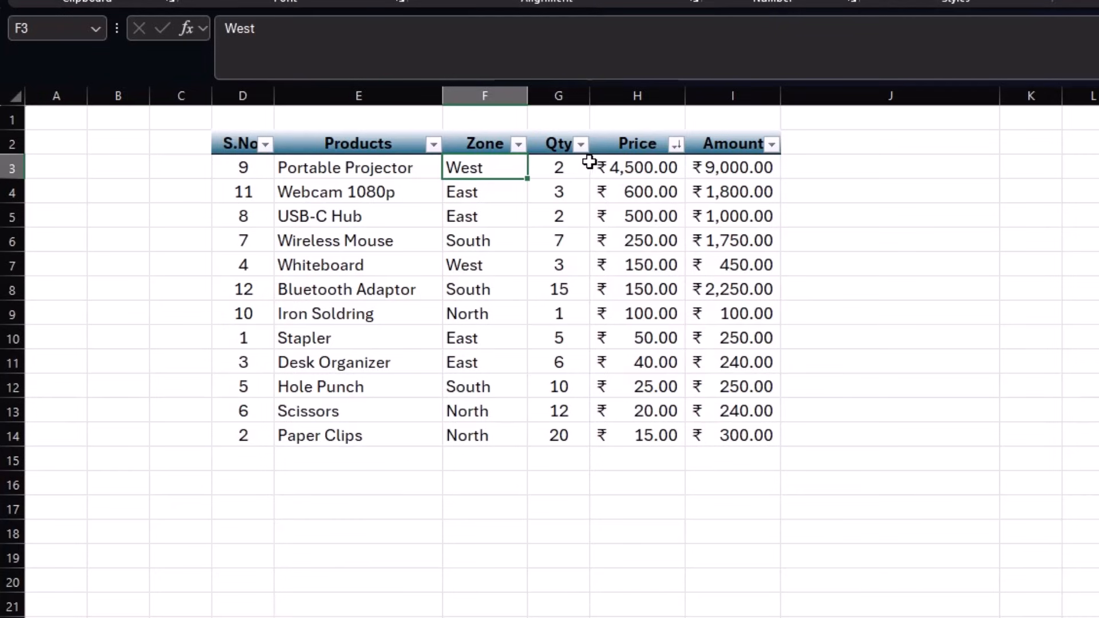
left_click_drag(251, 166, 238, 436)
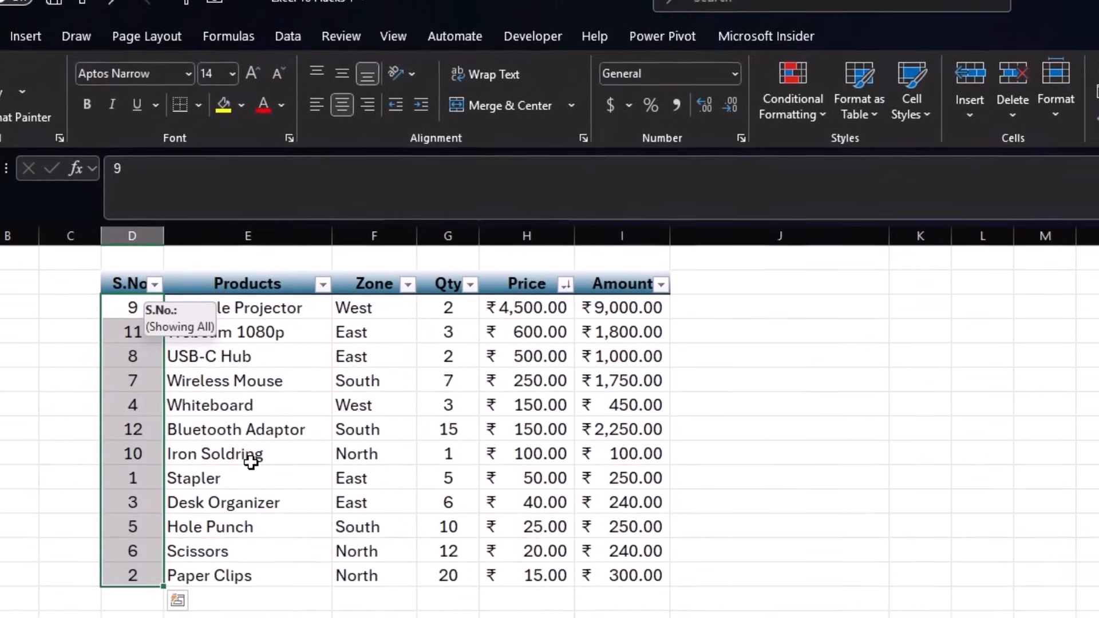
- Sort only the selected S.No. column ascending 1–12, leaving the product rows in Price order
left_click(287, 37)
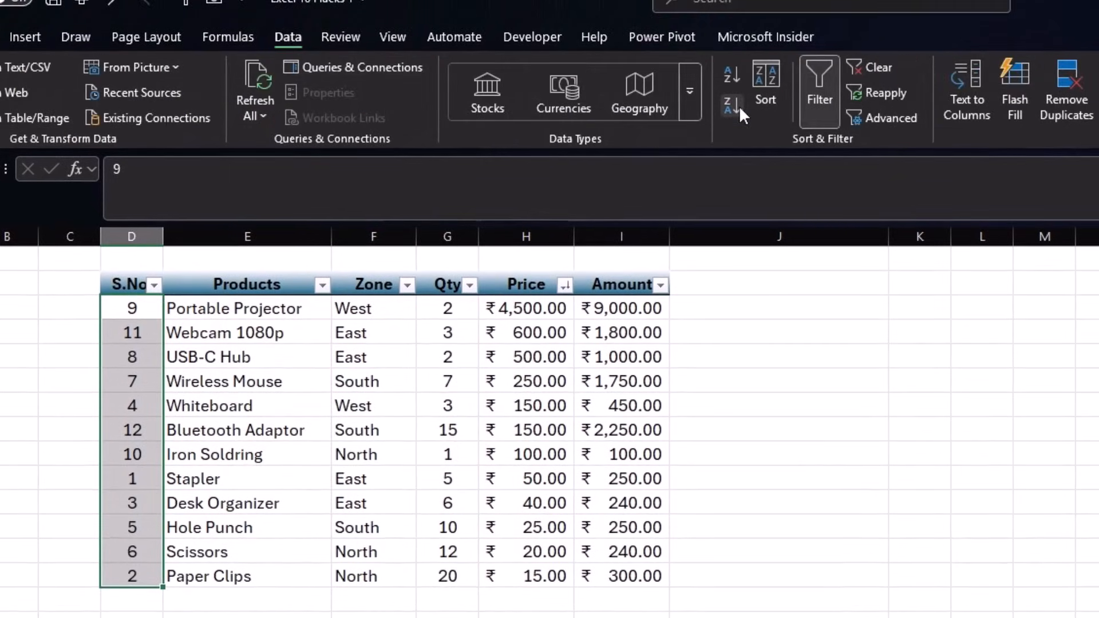
left_click(730, 73)
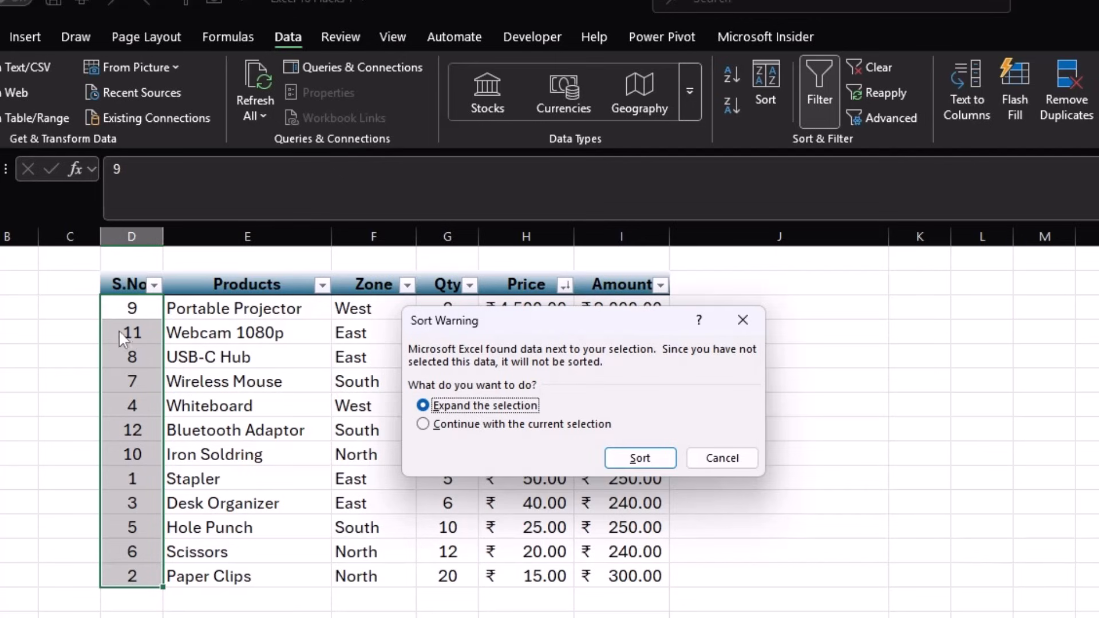
left_click_drag(532, 321, 867, 327)
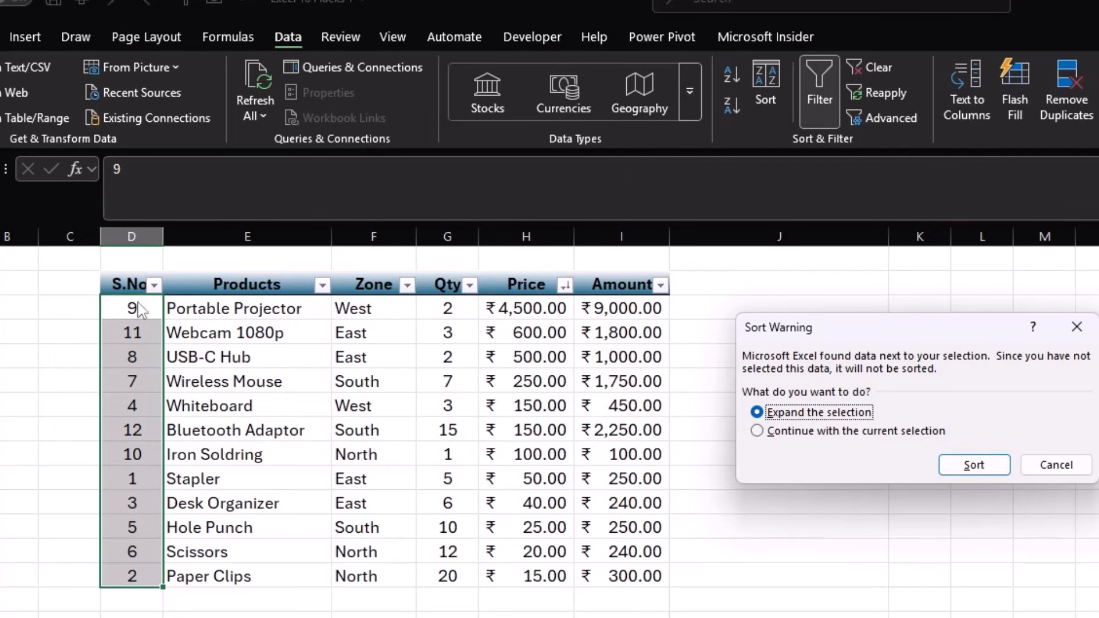
left_click_drag(882, 329, 511, 324)
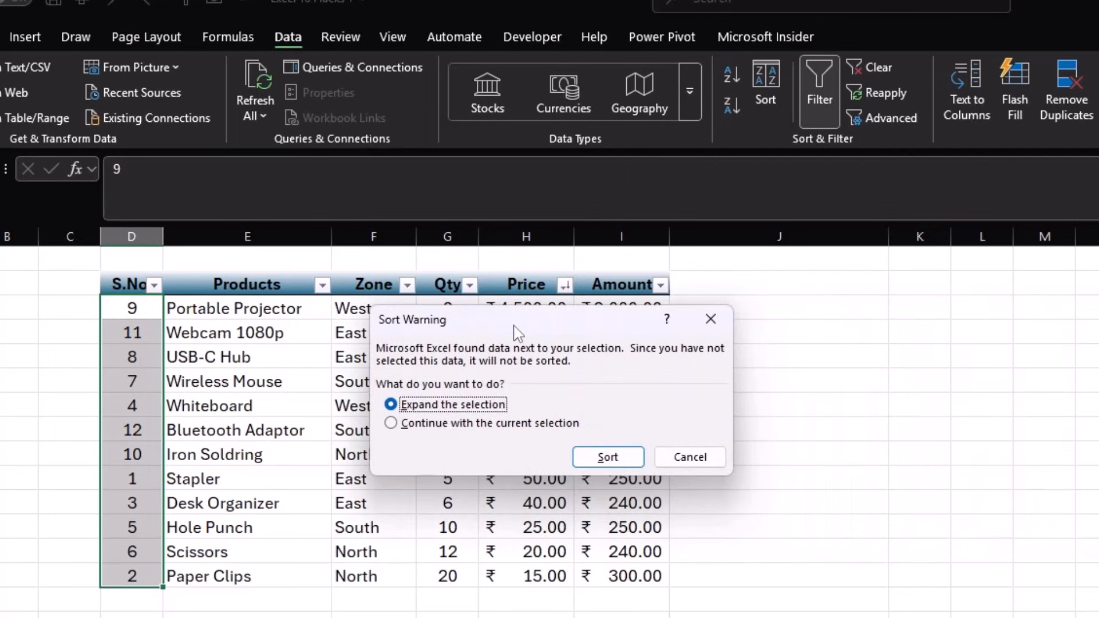
left_click(390, 423)
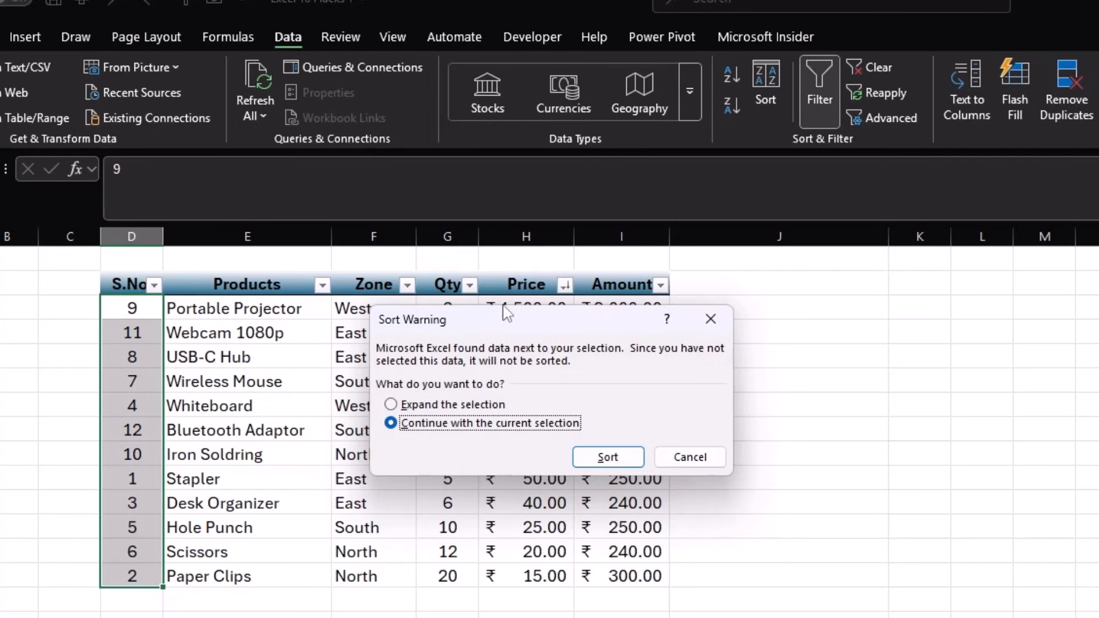
left_click(607, 457)
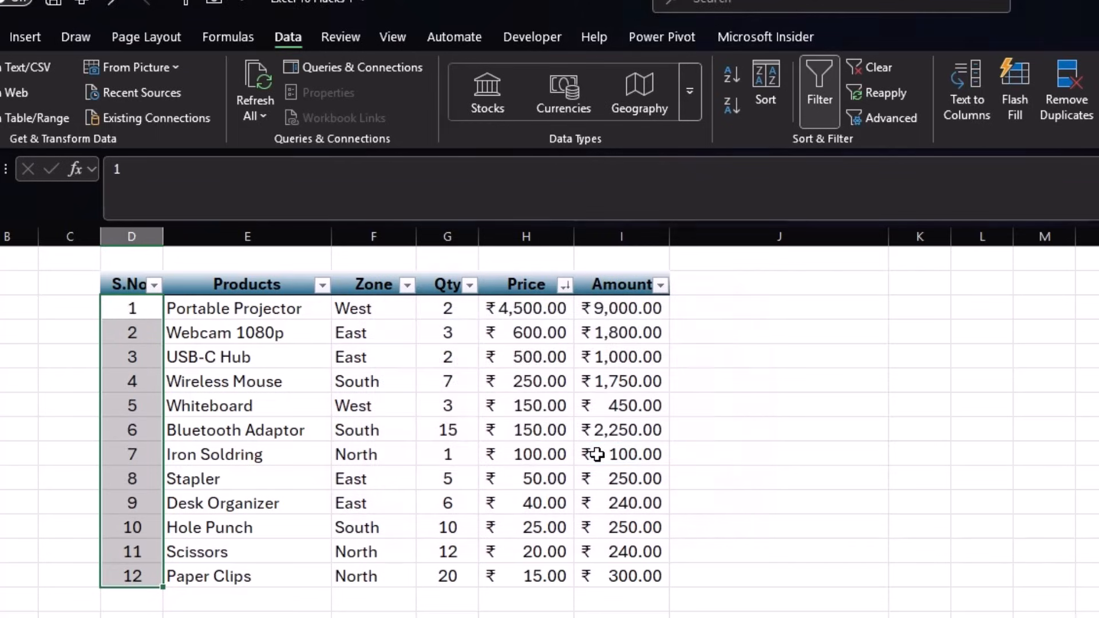
left_click_drag(142, 312, 144, 576)
left_click_drag(238, 309, 641, 575)
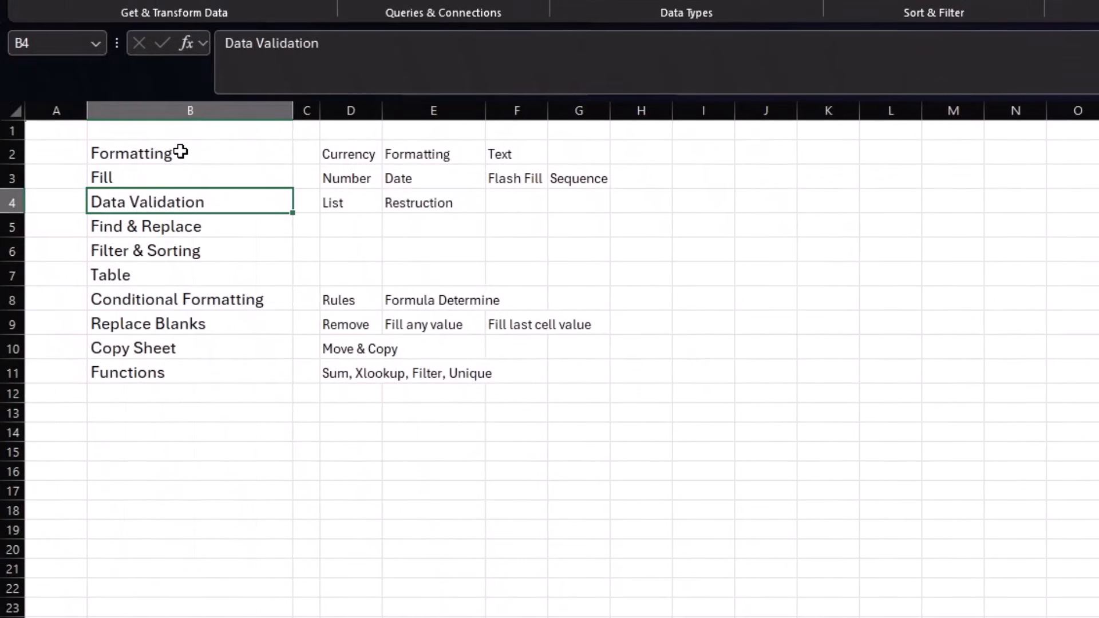
- Go to the Data Validation sheet with the employee form
left_click_drag(181, 152, 188, 248)
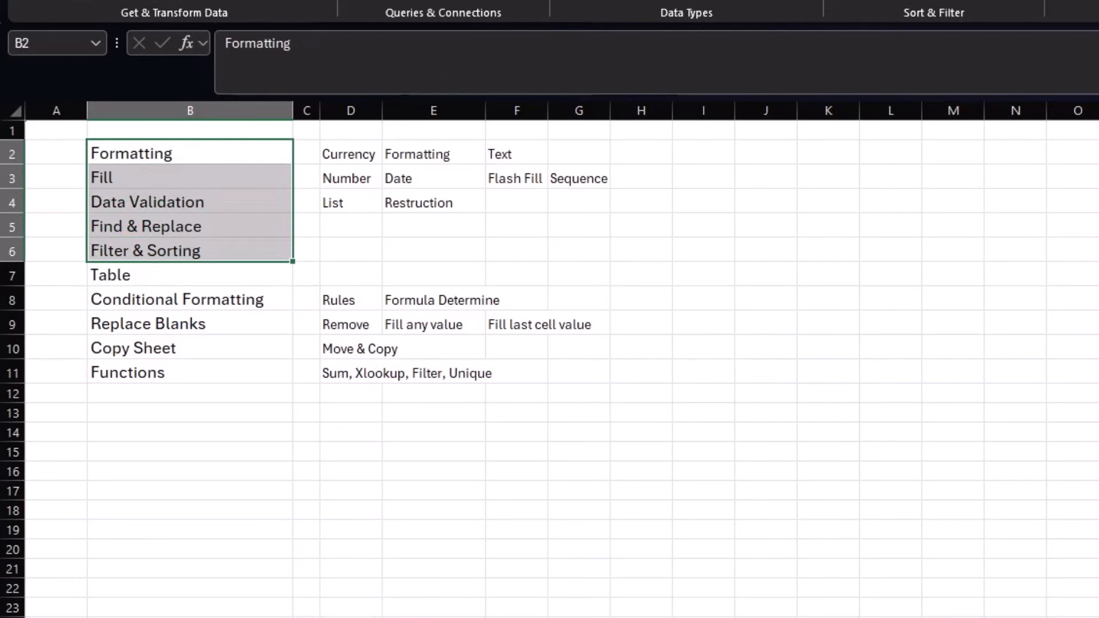
left_click(71, 0)
left_click(350, 0)
left_click(404, 219)
left_click(206, 206)
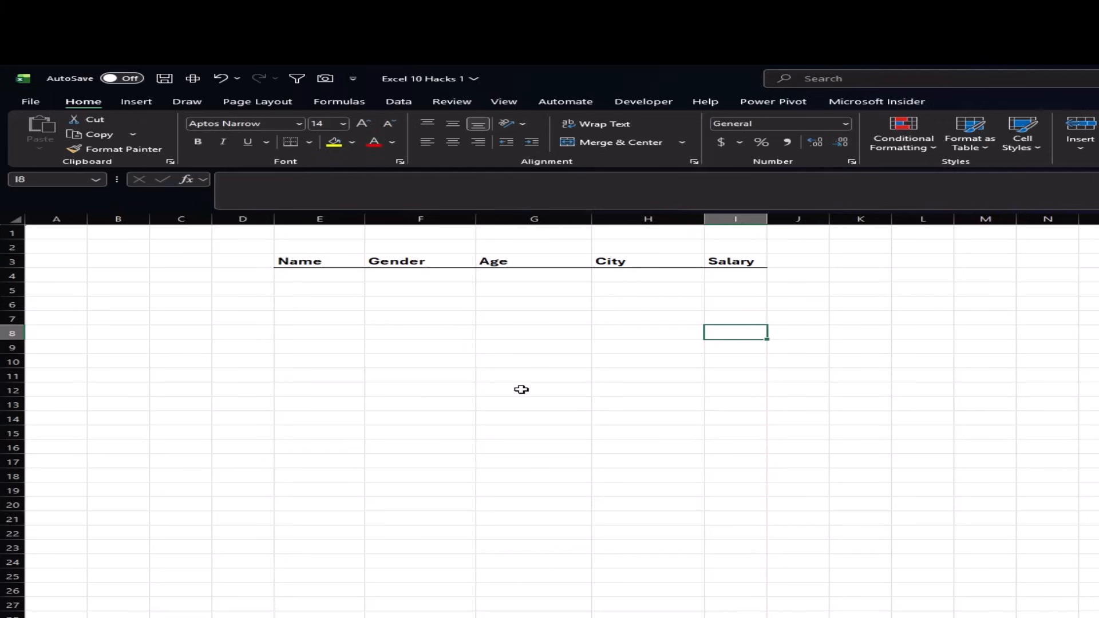
- Select the form grid from the headers down to row 13, then the Gender cells F4:F13
left_click_drag(307, 264, 788, 390)
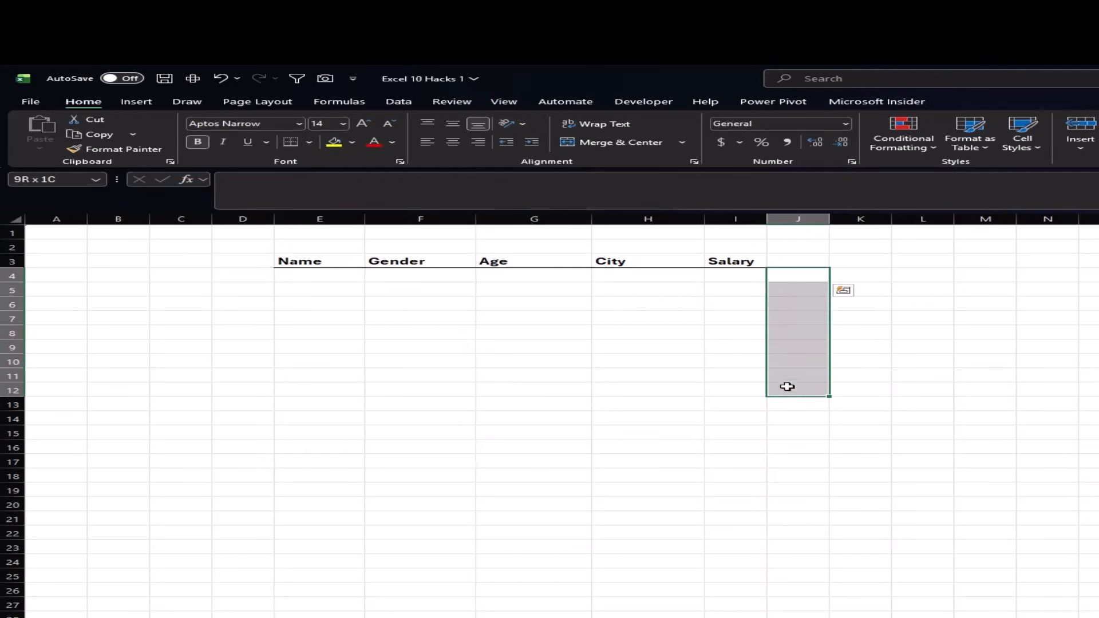
left_click_drag(326, 262, 759, 406)
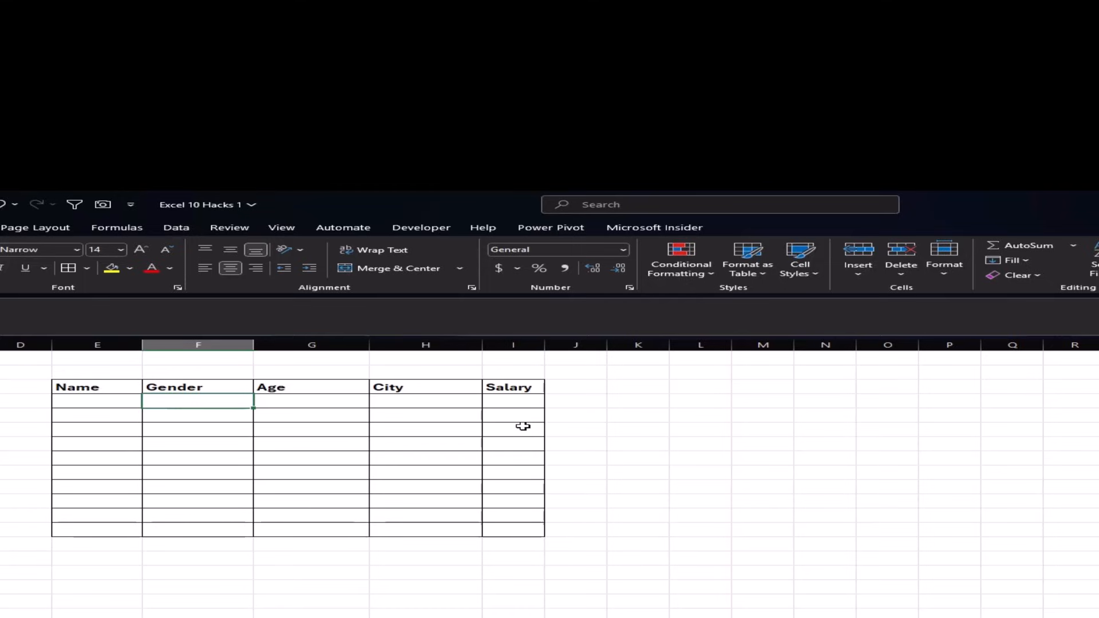
left_click(434, 404)
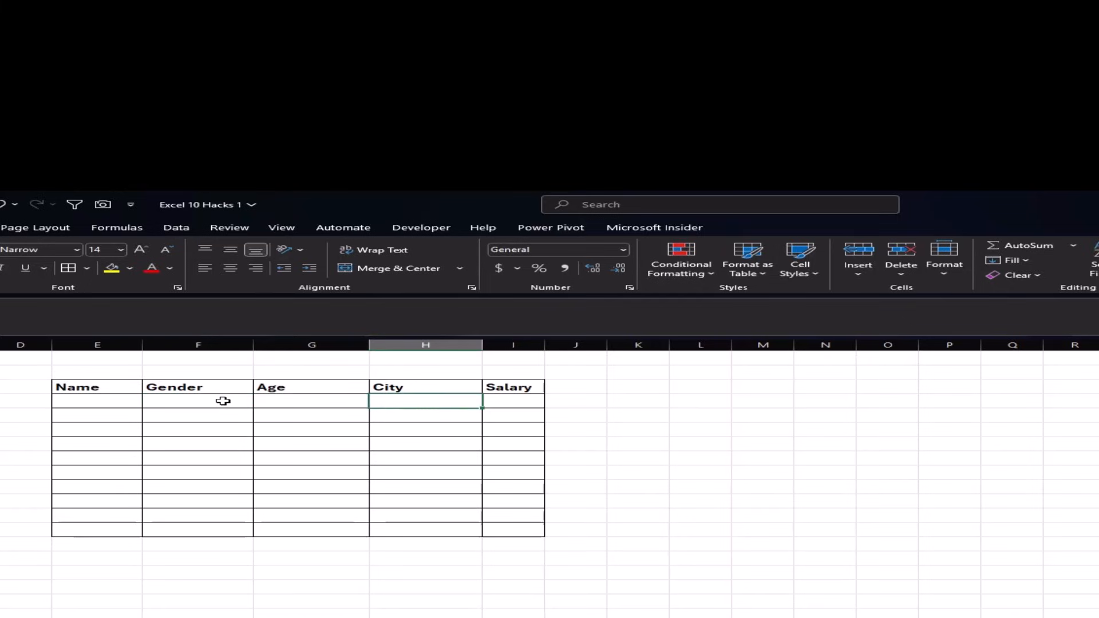
left_click_drag(223, 401, 216, 525)
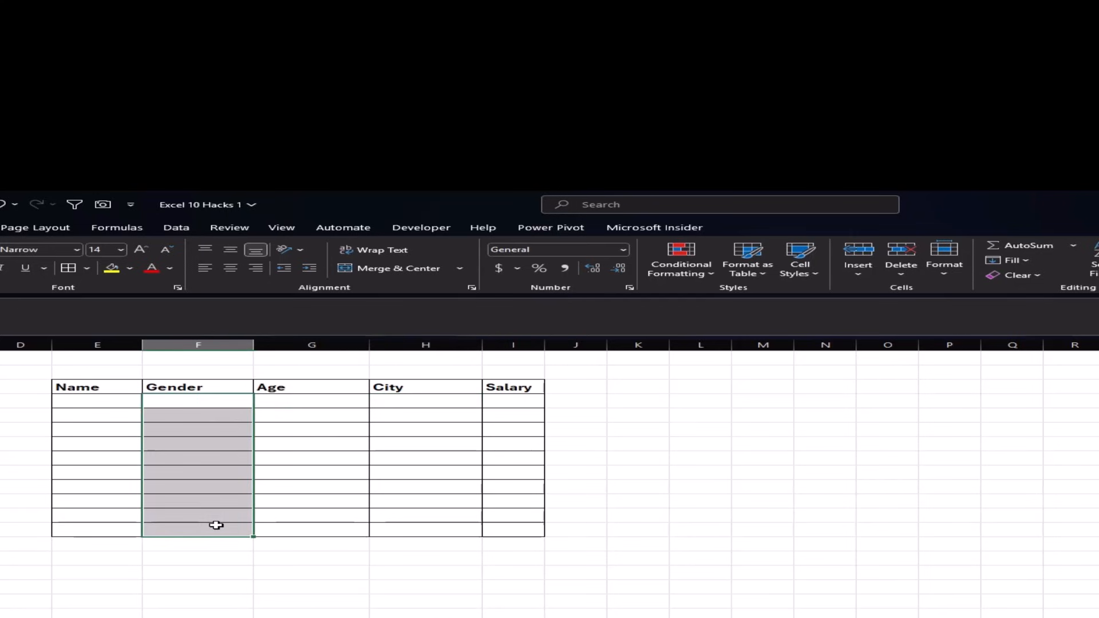
left_click(176, 228)
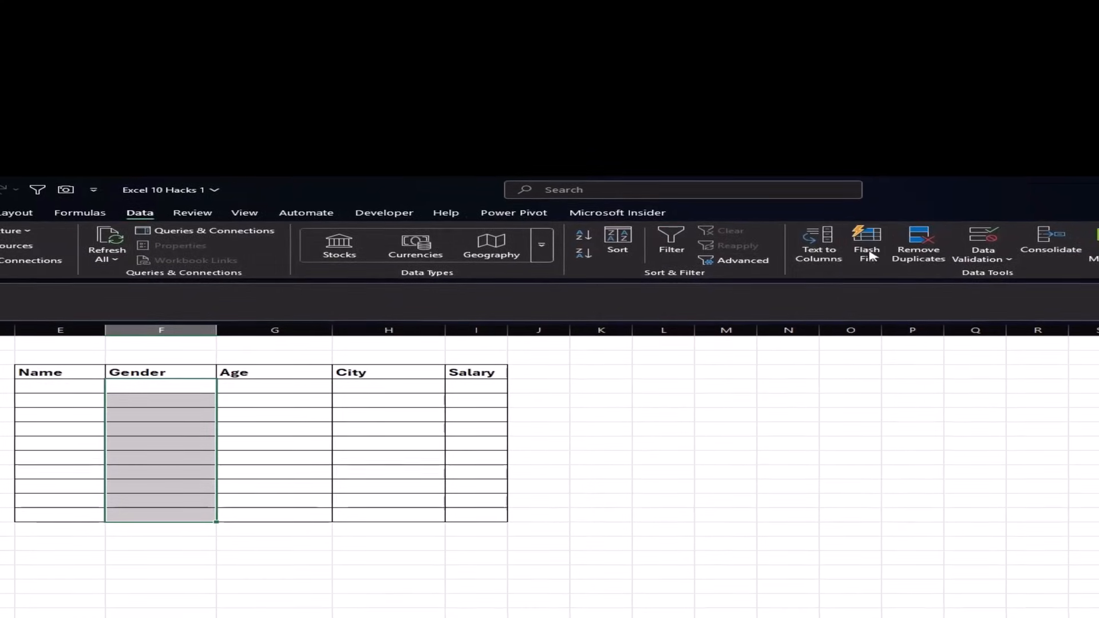
- Restrict the Gender cells to a List validation with source 'Male, Female'
left_click(990, 260)
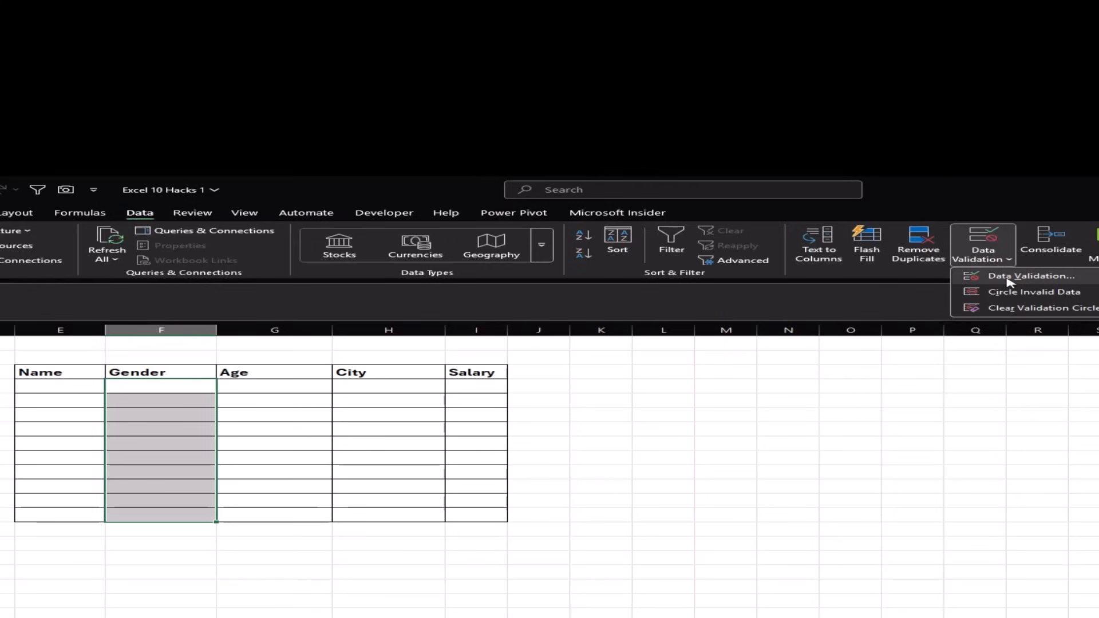
left_click(1009, 277)
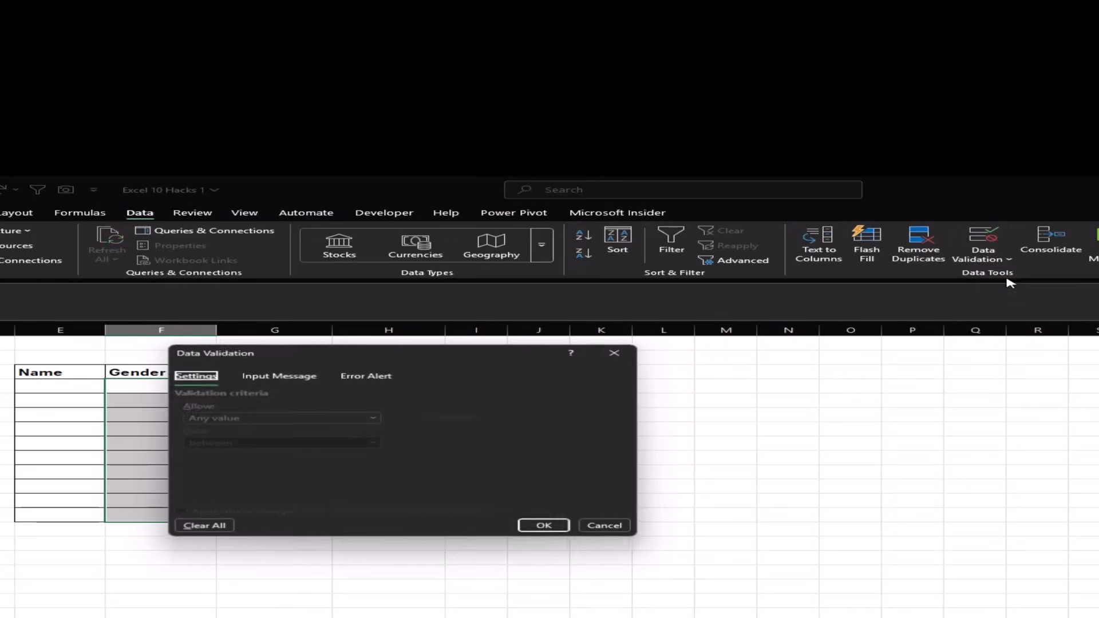
left_click(296, 419)
left_click(257, 462)
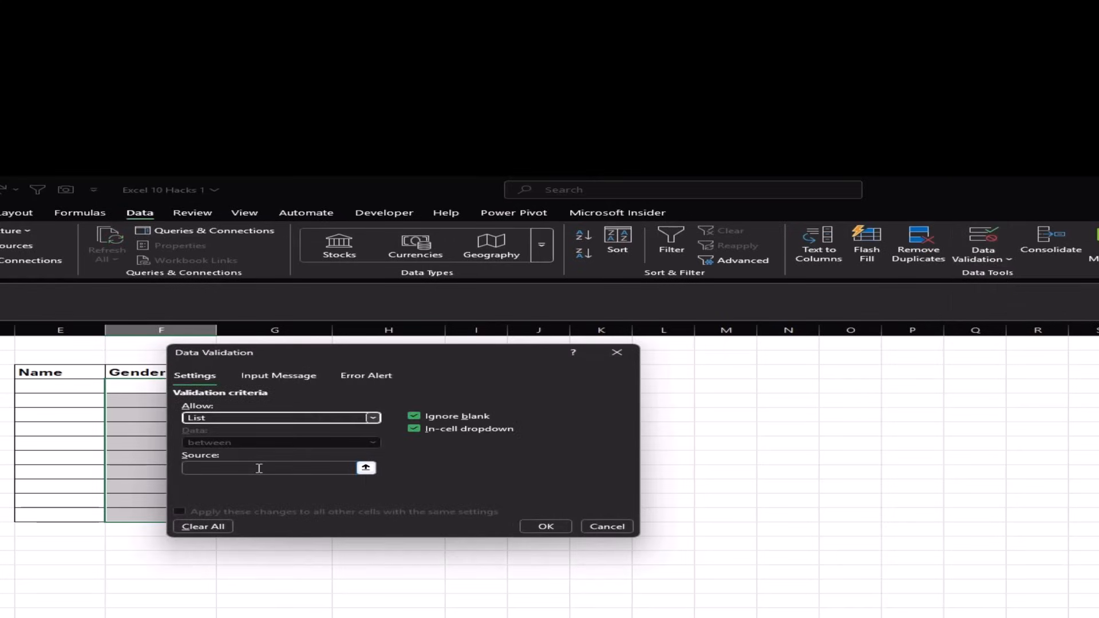
left_click(259, 468)
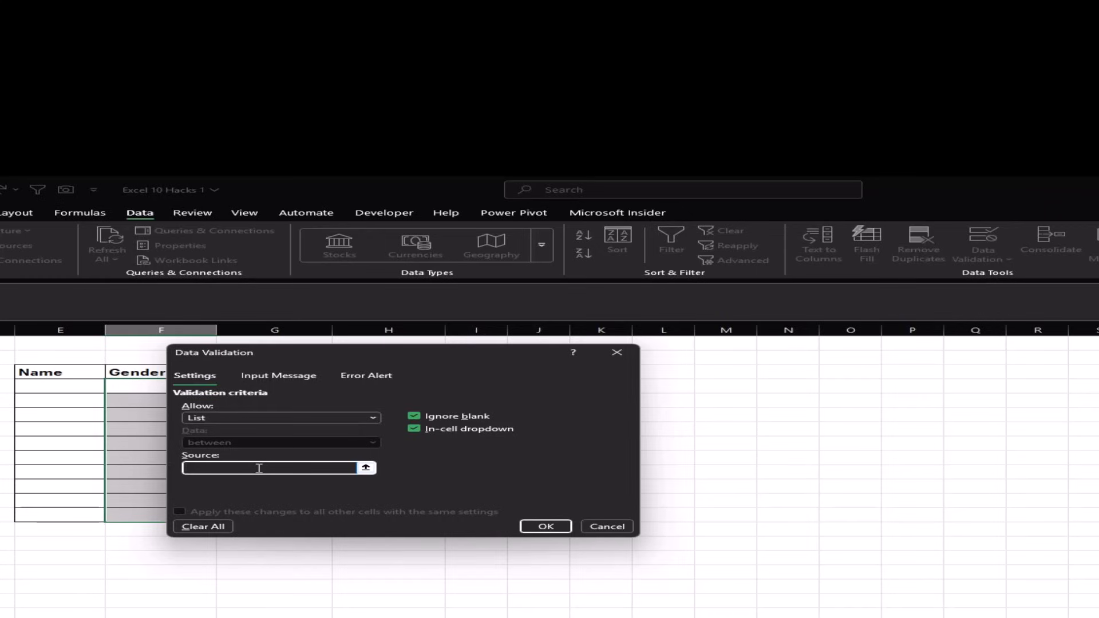
type("Male, Female")
left_click(546, 527)
- Choose Female for F4 and Male for F6 from the Gender dropdowns
left_click(175, 396)
left_click(181, 415)
left_click(187, 431)
left_click(225, 431)
left_click(181, 452)
left_click(191, 457)
left_click(226, 459)
left_click(171, 470)
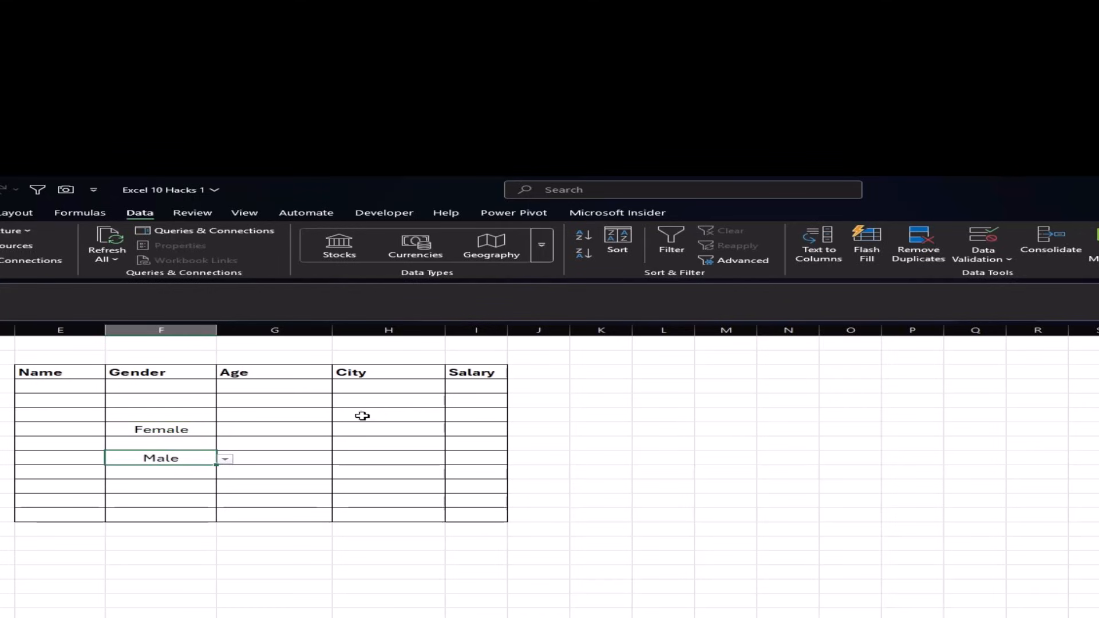
left_click(373, 388)
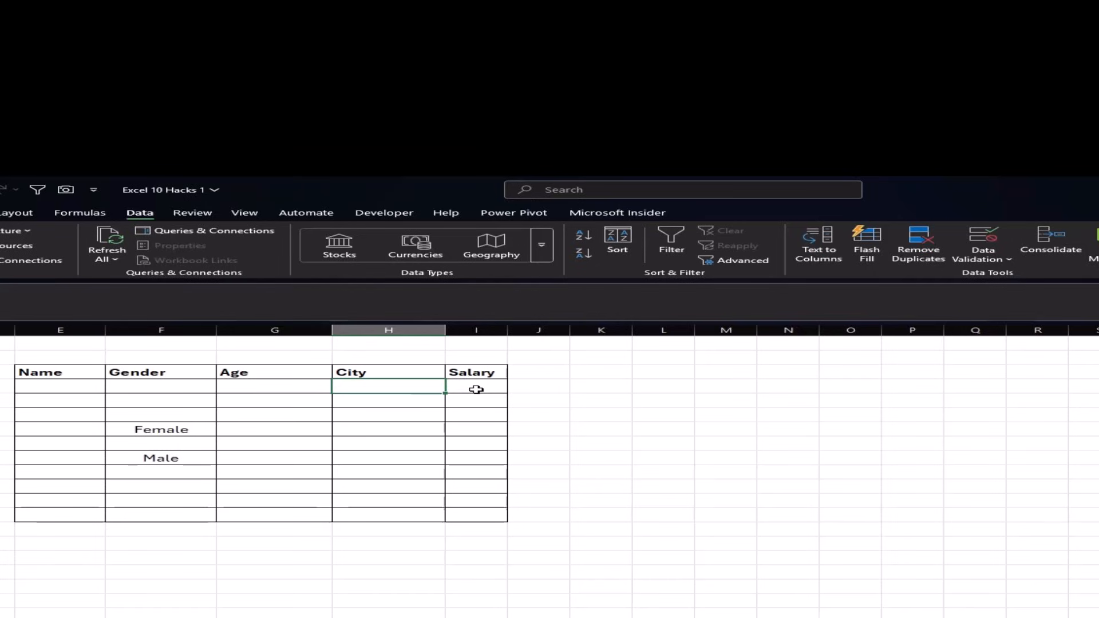
- Type a city list in column M: heading City, then Delhi, Goa, Mumbai, Kolkata
left_click(708, 376)
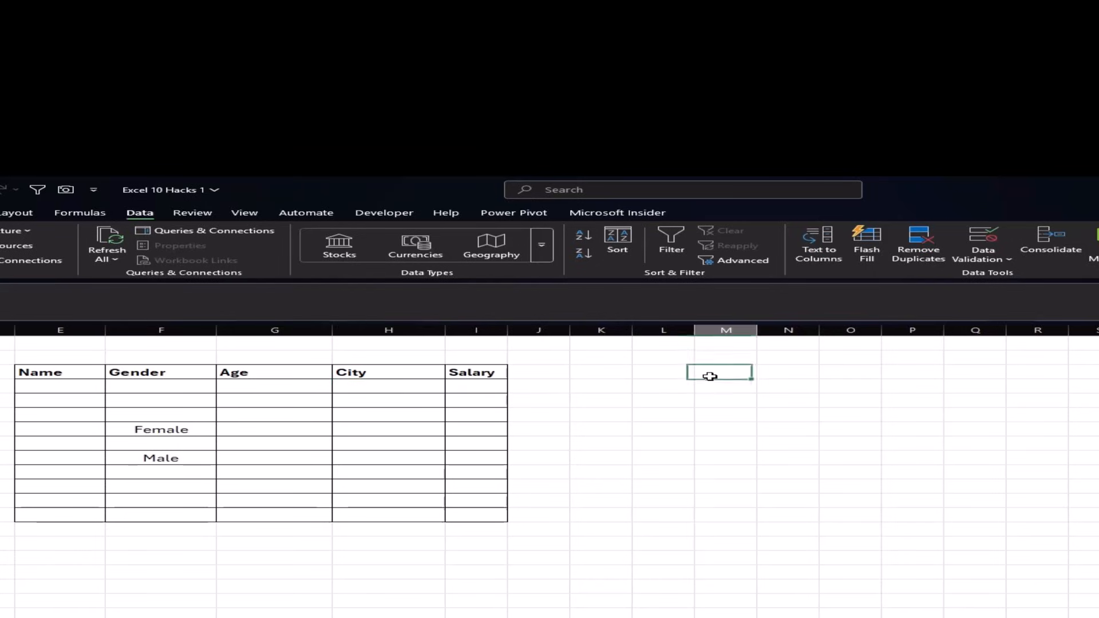
type("City")
key("Return")
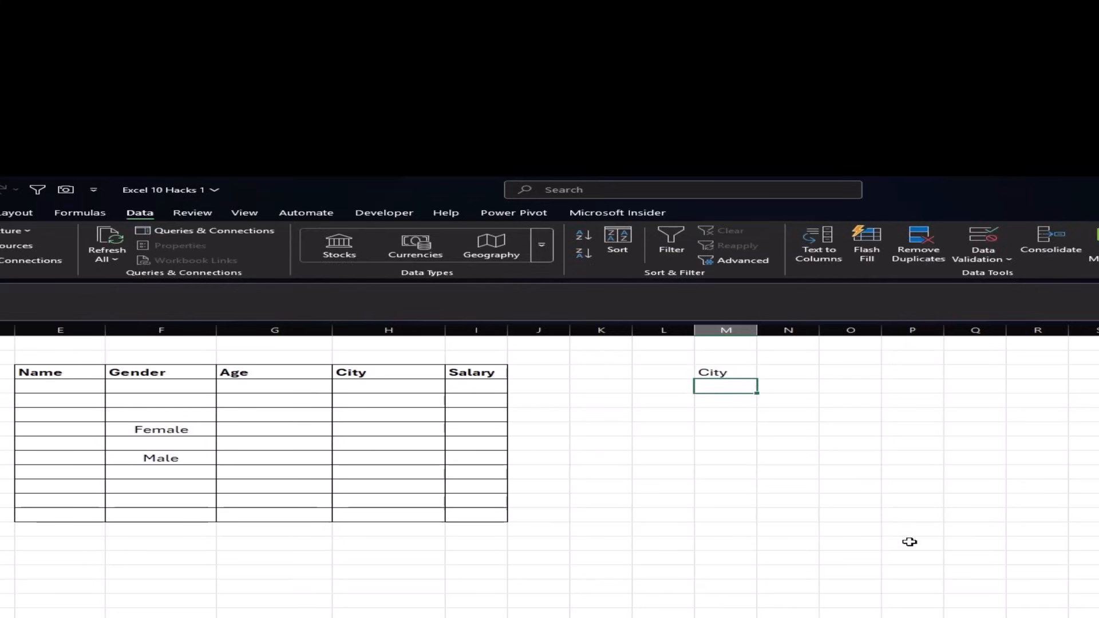
type("Delhi")
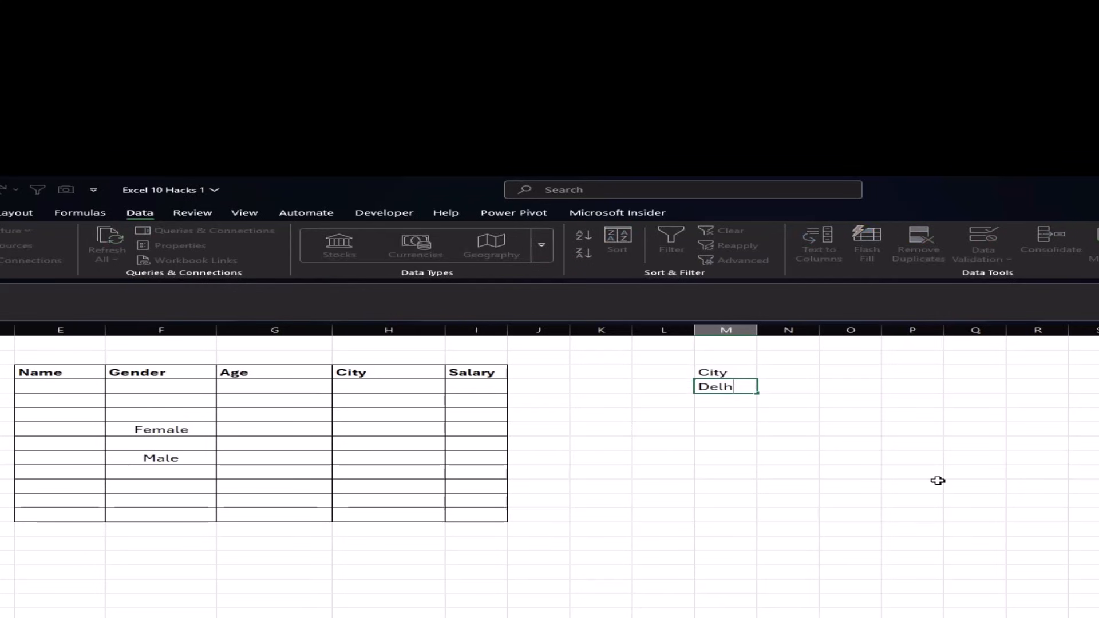
key("Return")
type("Goa")
key("Return")
type("Mumbai")
key("Return")
type("Kolkata")
left_click_drag(723, 386, 724, 458)
- Apply List validation to the form's City cells, sourced from the four city names
left_click(351, 397)
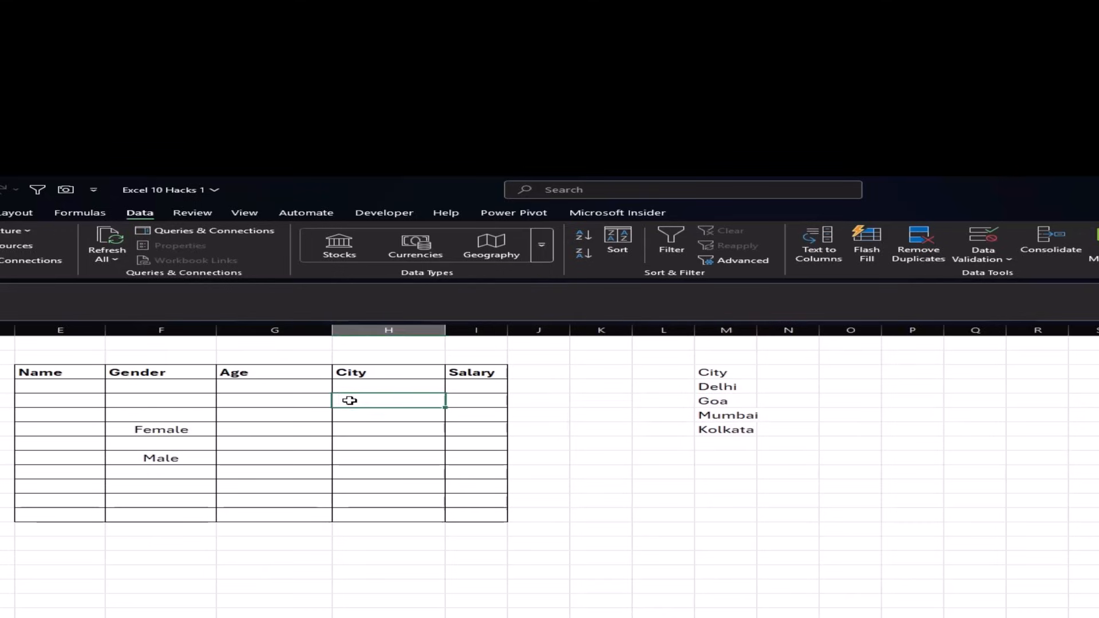
left_click_drag(355, 384, 389, 513)
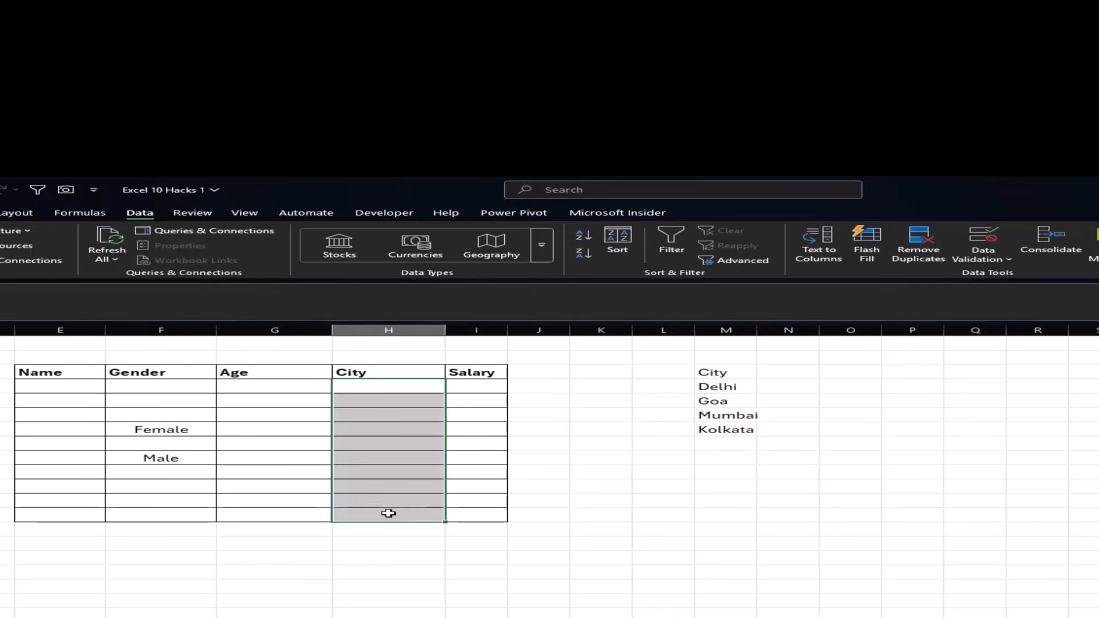
left_click(989, 256)
left_click(996, 275)
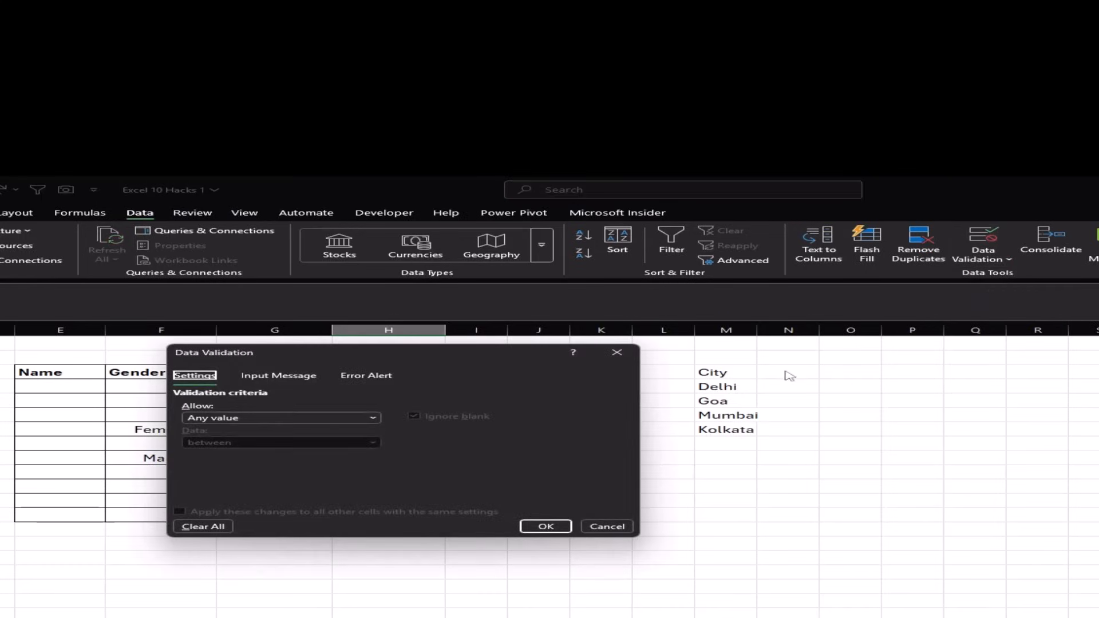
left_click(328, 419)
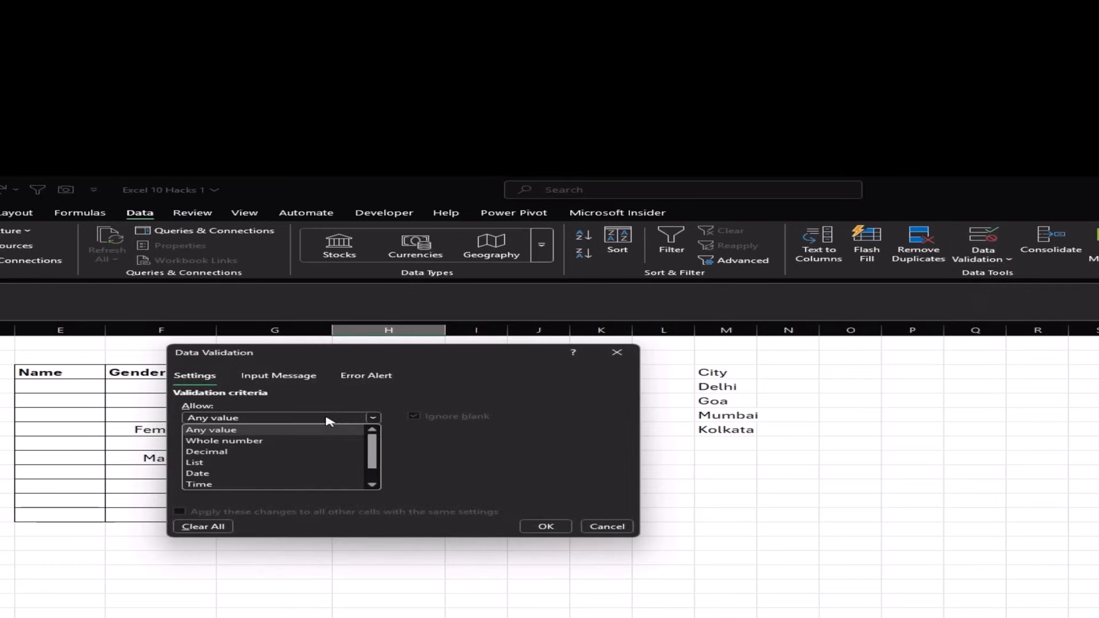
left_click(235, 463)
left_click(245, 469)
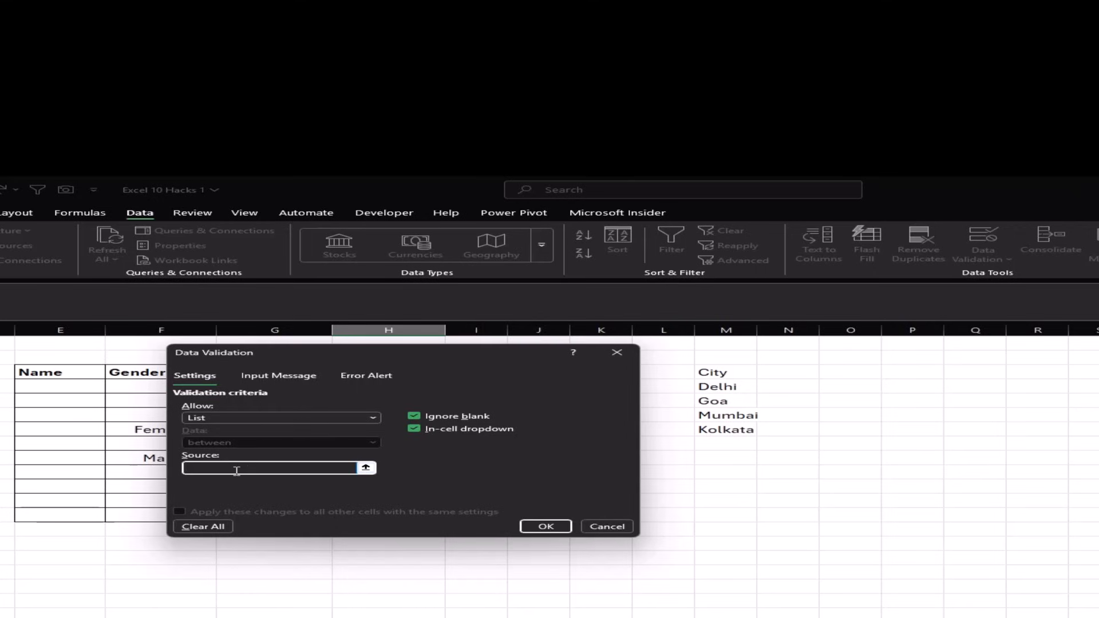
left_click_drag(742, 386, 740, 427)
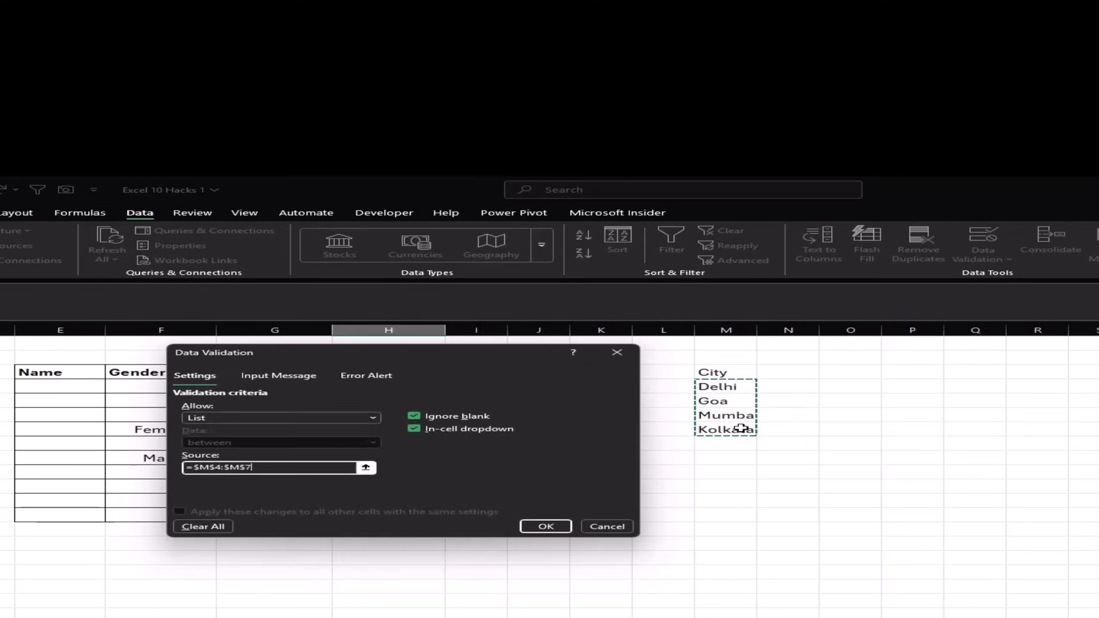
left_click(544, 523)
- Pick Mumbai and Kolkata from the City dropdowns in two rows
left_click(377, 400)
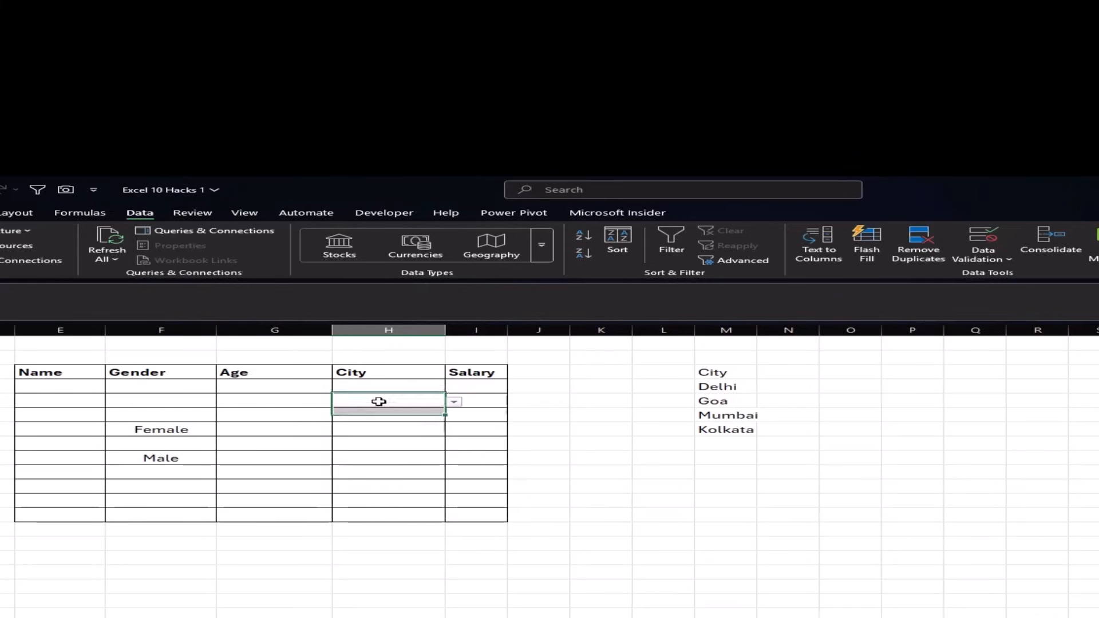
left_click(454, 401)
left_click(405, 434)
left_click(435, 416)
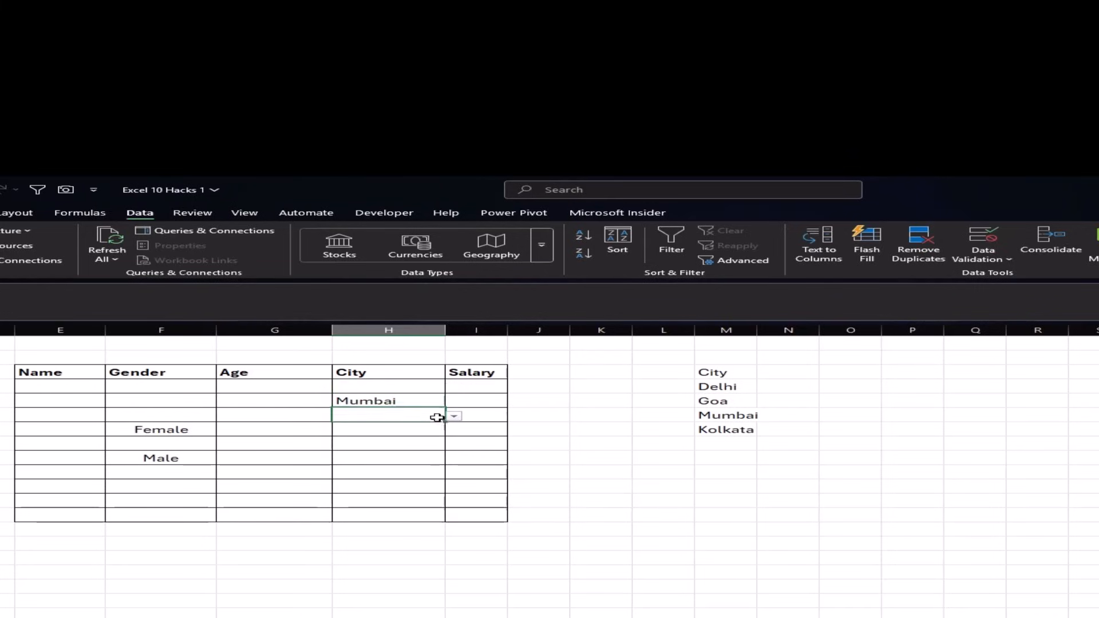
left_click(453, 417)
left_click(392, 456)
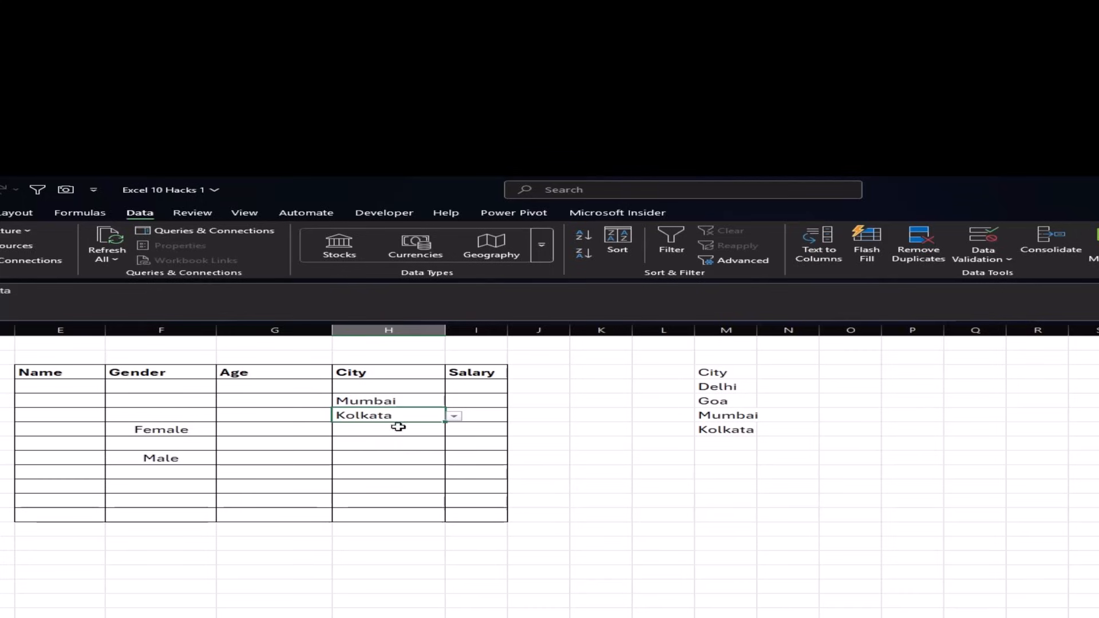
left_click_drag(411, 387, 428, 514)
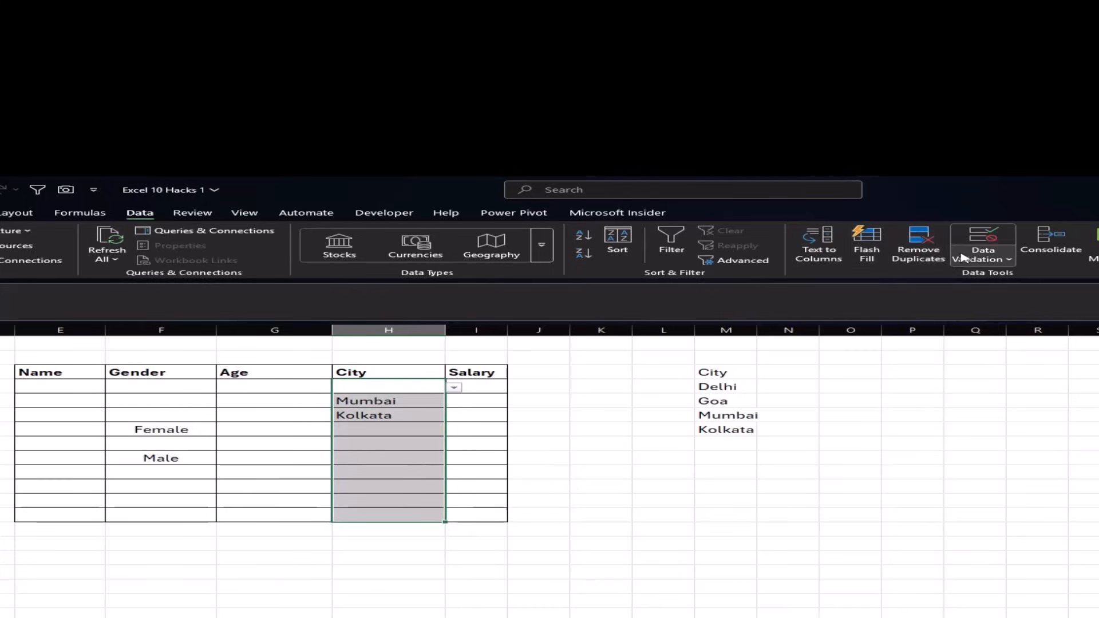
- Clear All on the City cells' existing list validation in Data Validation
left_click(991, 258)
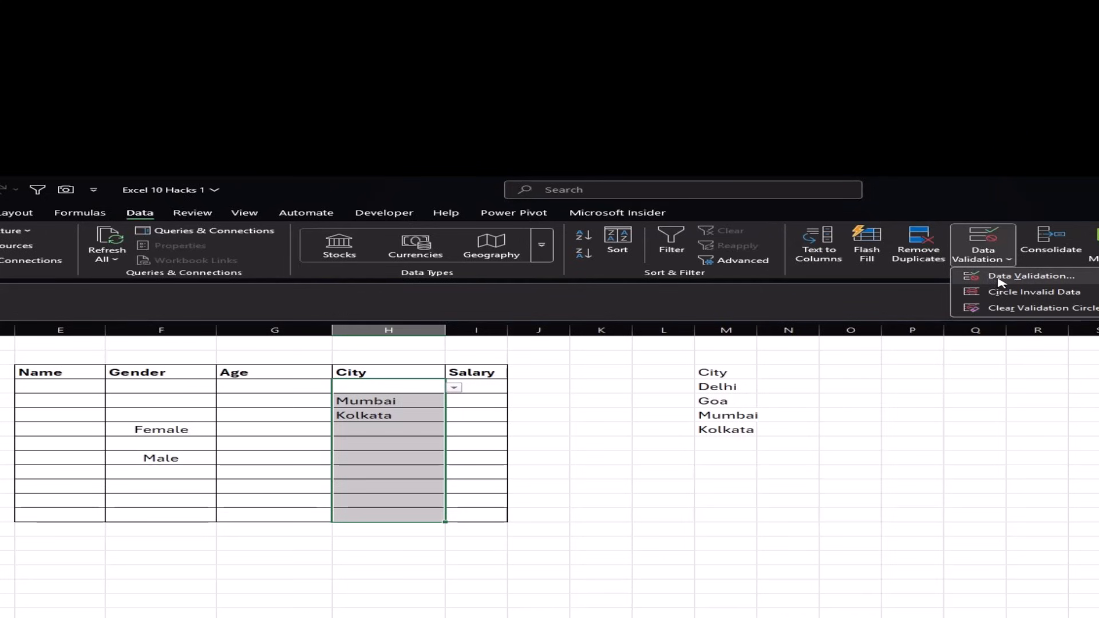
left_click(998, 279)
left_click(195, 527)
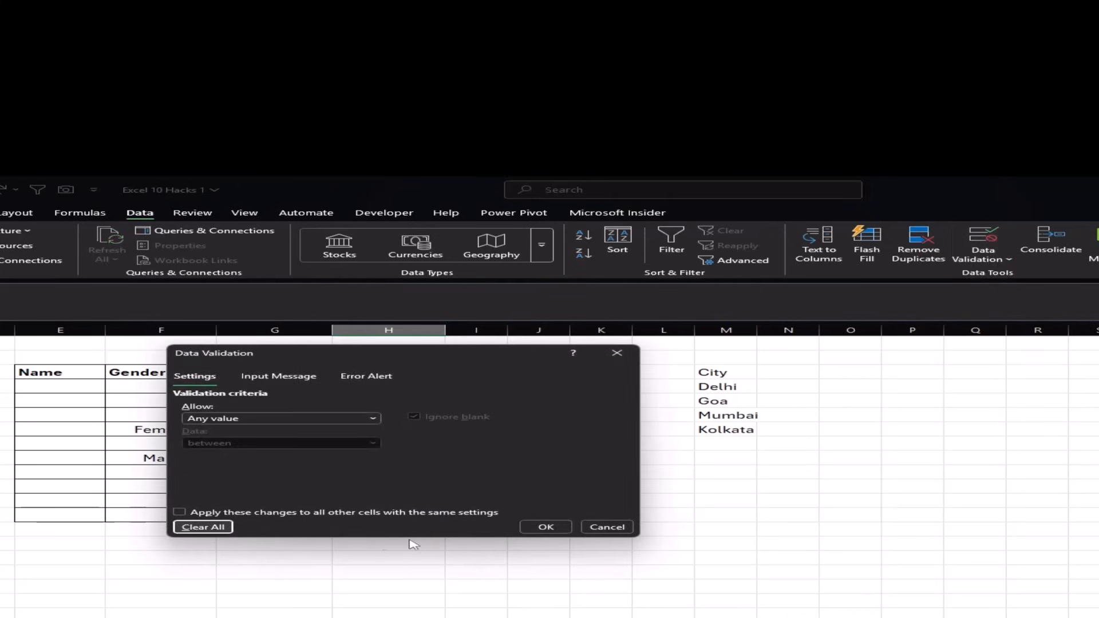
left_click(546, 526)
- Delete the Mumbai and Kolkata entries from the City column, then select the Delhi–Kolkata city list
left_click(415, 402)
left_click_drag(406, 387, 421, 420)
key("Delete")
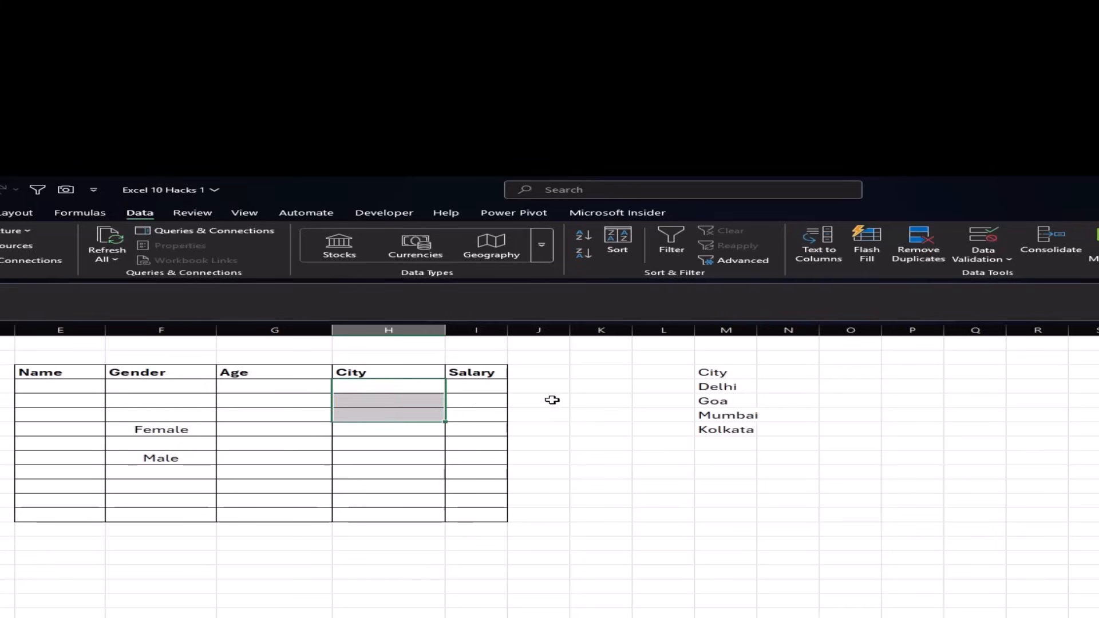
left_click(522, 397)
left_click_drag(722, 386, 742, 428)
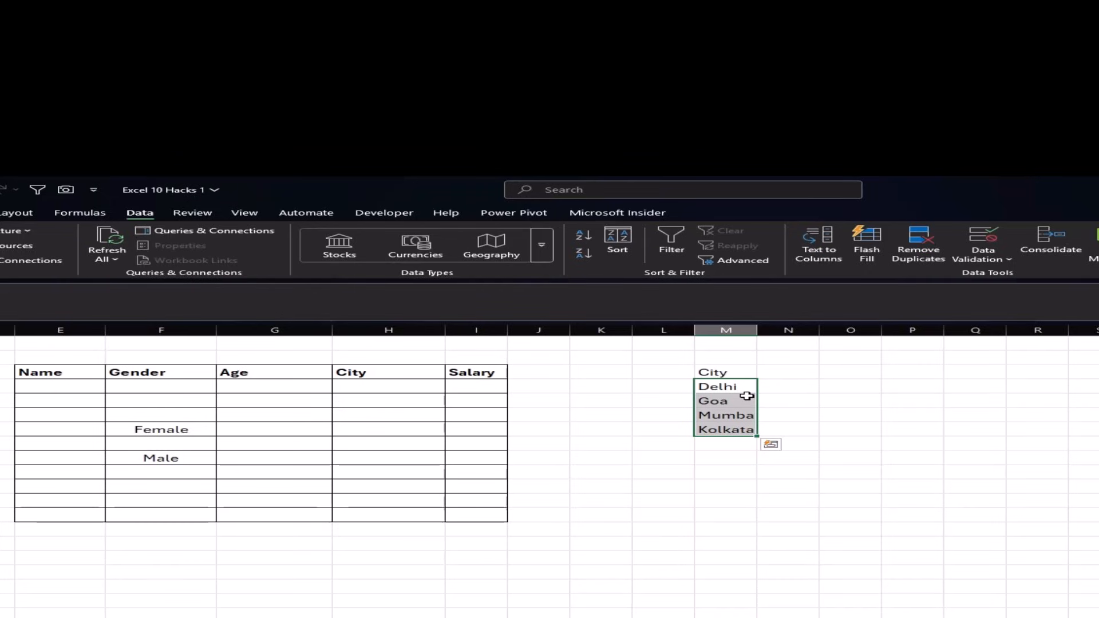
- Name the selected city range 'city' using the Name Box
left_click_drag(727, 373, 737, 426)
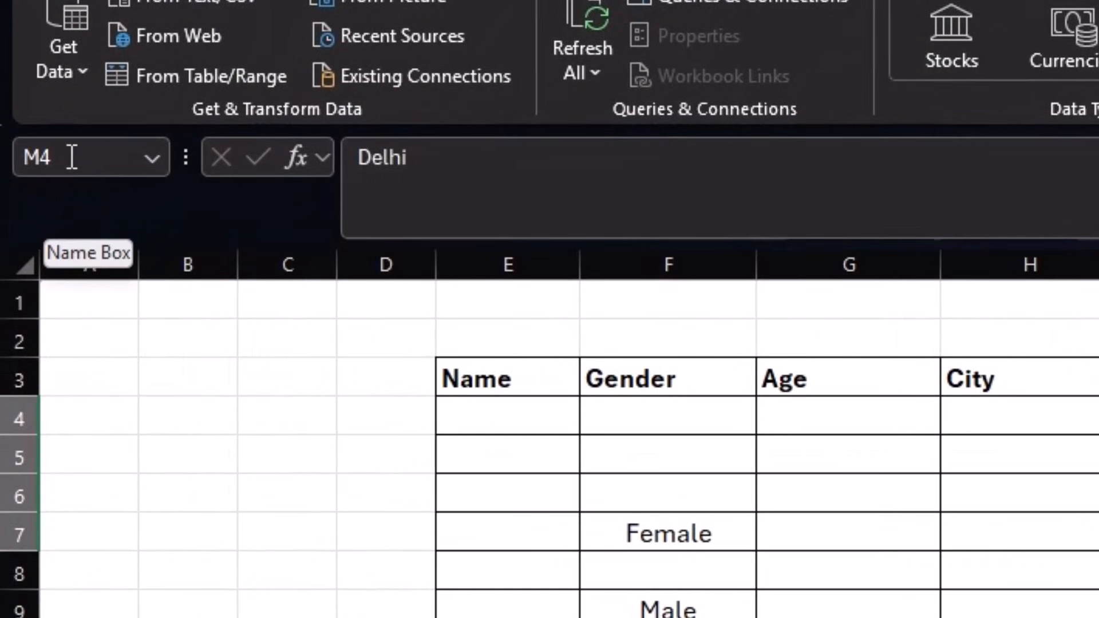
left_click(71, 158)
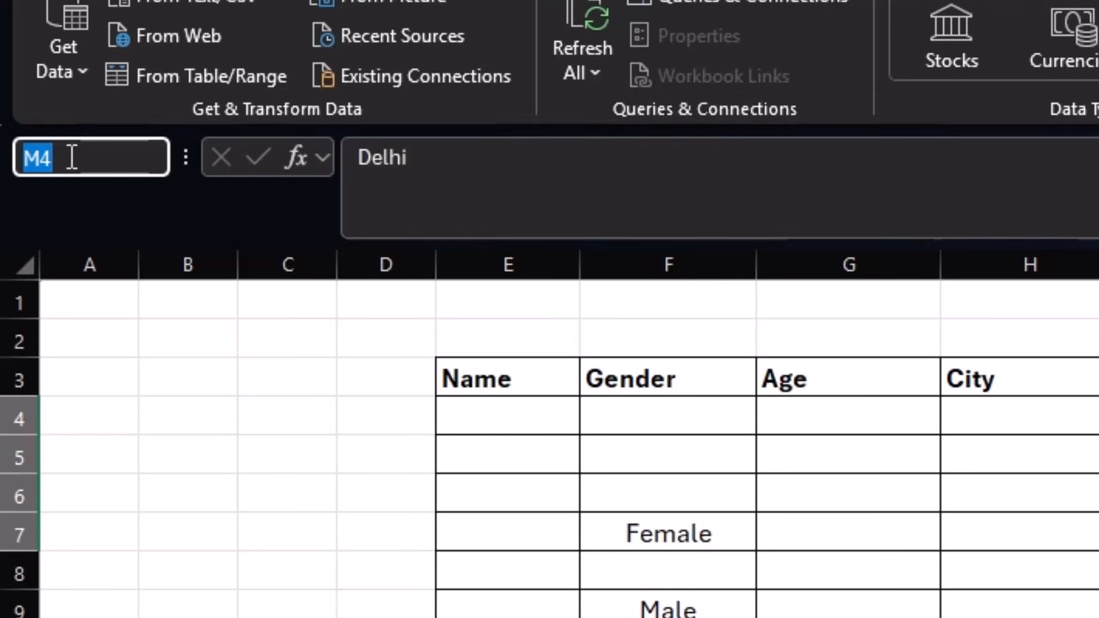
type("city")
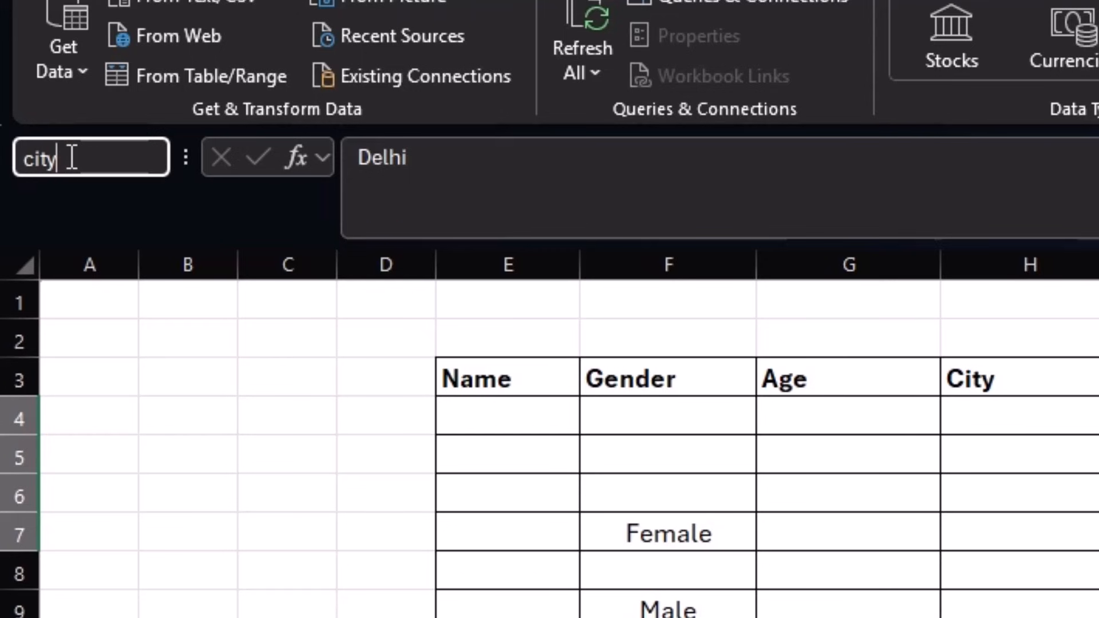
key("Return")
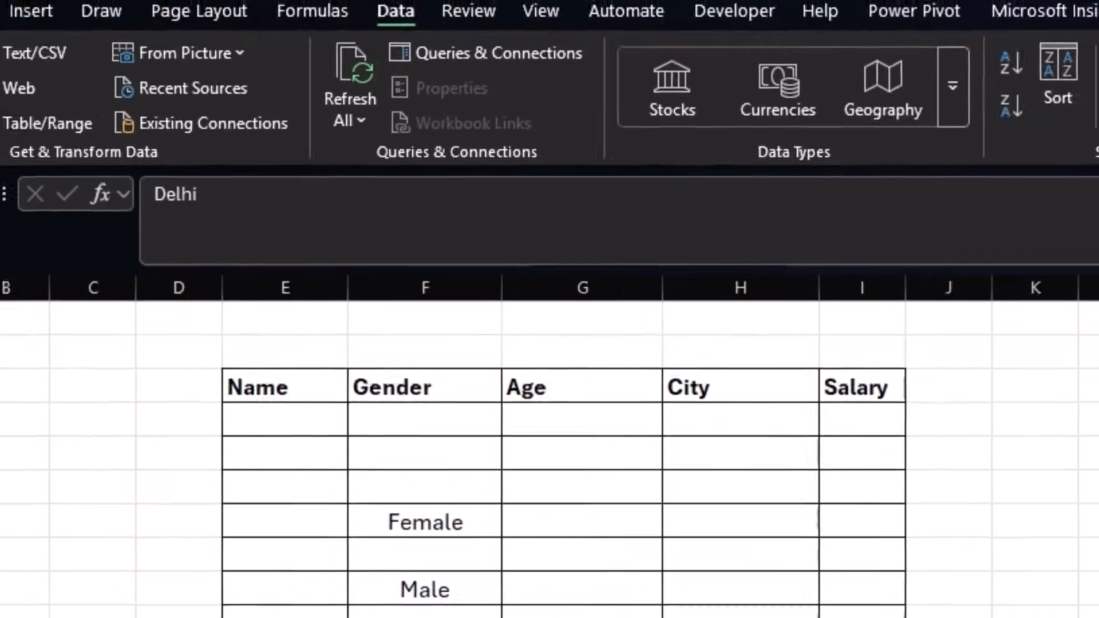
- Define the workbook-scoped name City for M3:M7 via Formulas > Define Name
left_click(839, 407)
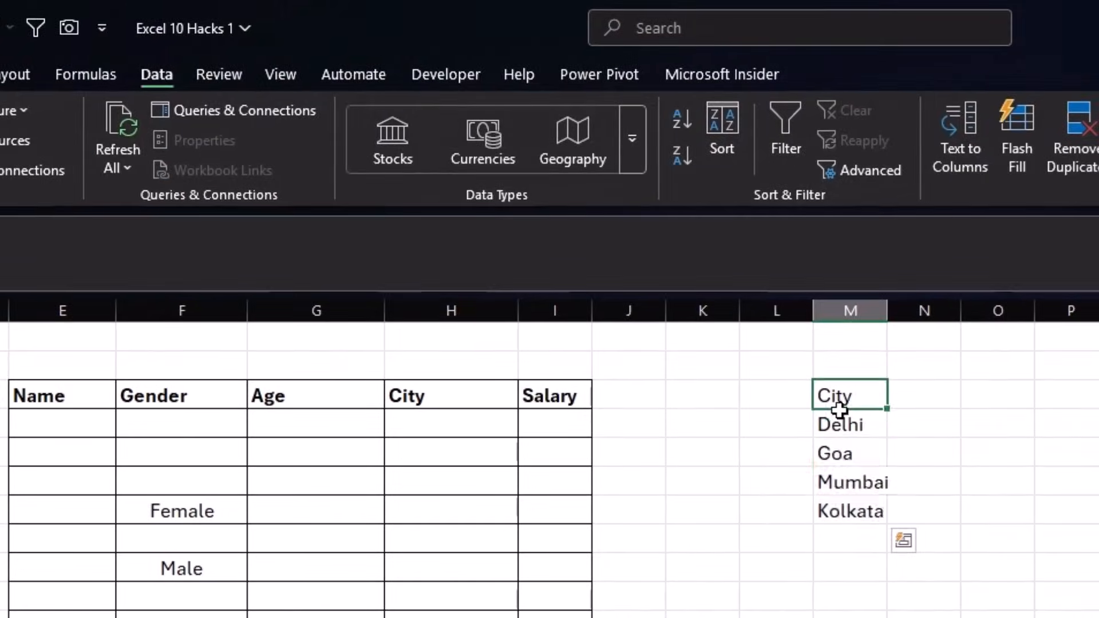
left_click_drag(838, 407, 849, 503)
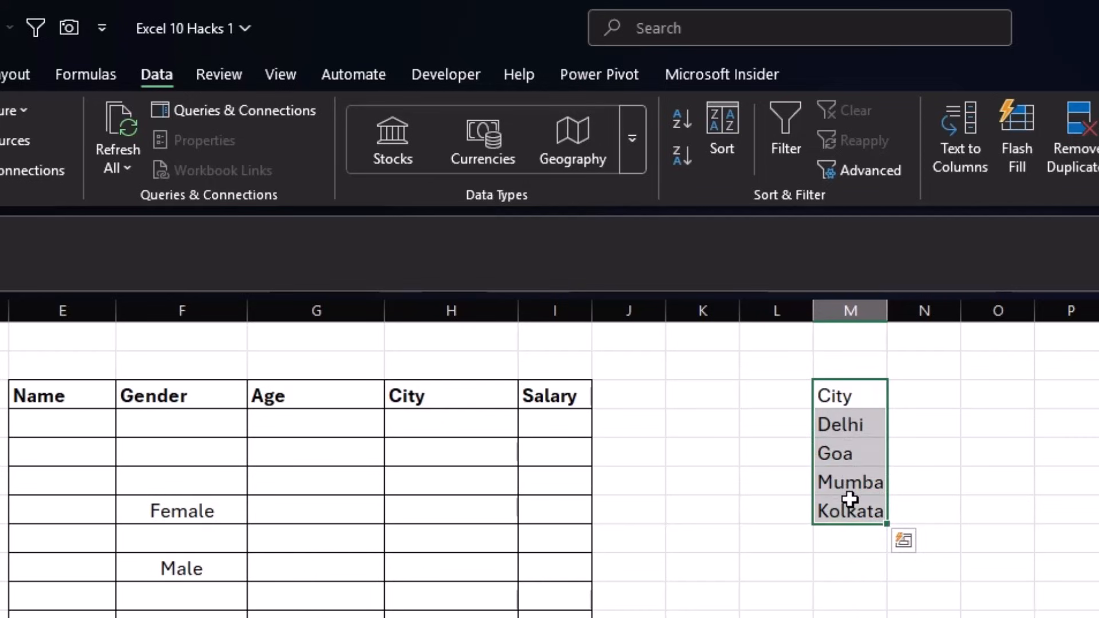
left_click(71, 74)
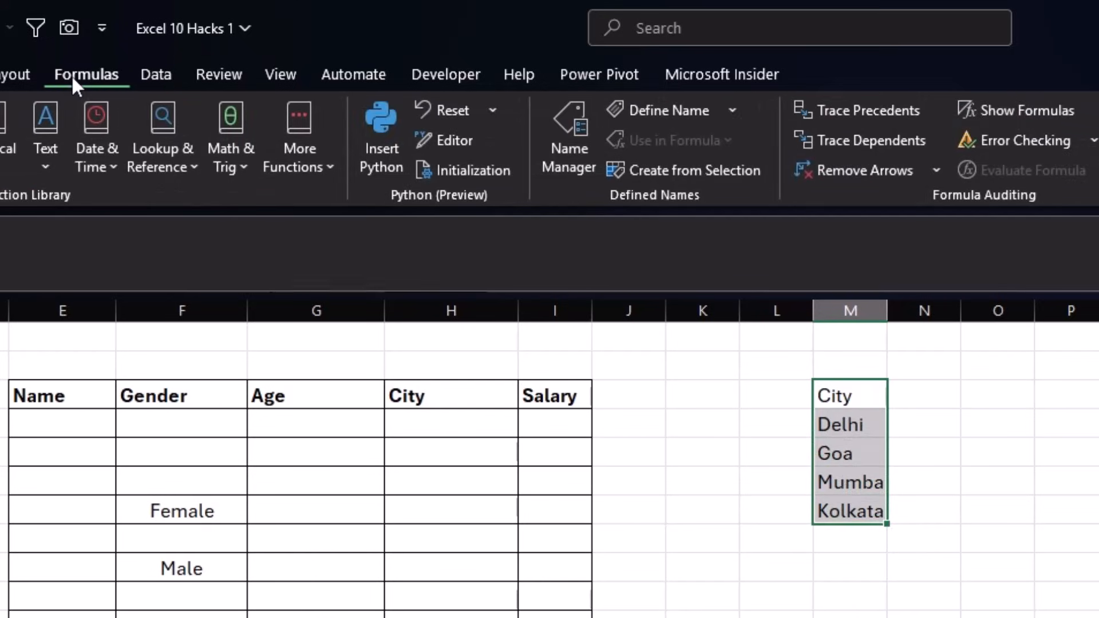
left_click(678, 109)
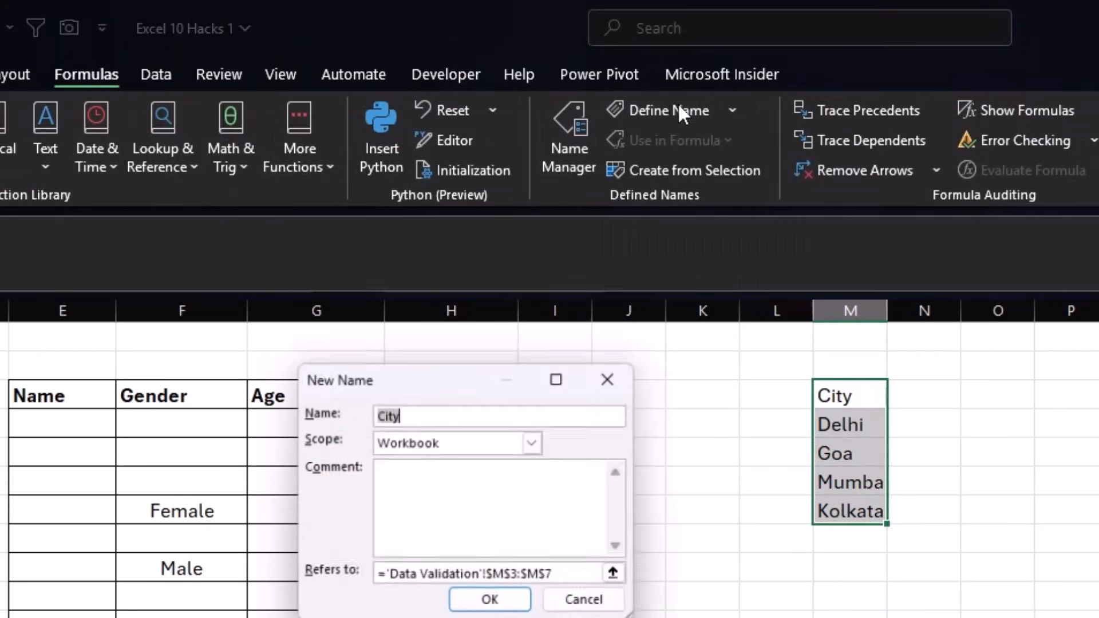
left_click(443, 417)
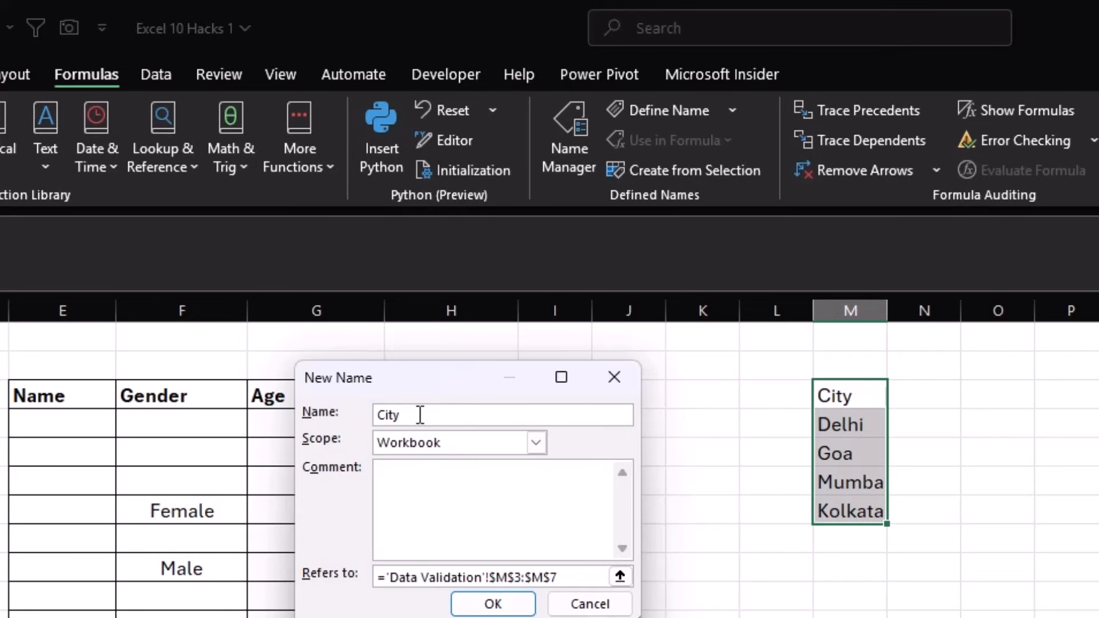
left_click(493, 604)
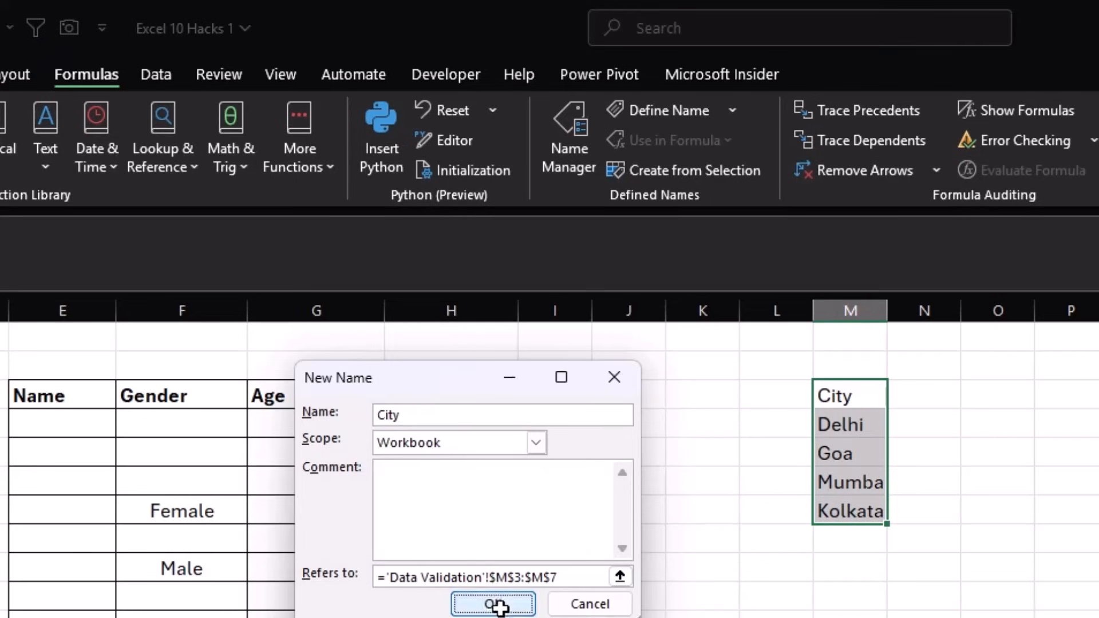
- Select the City column cells of the employee table
left_click(857, 396)
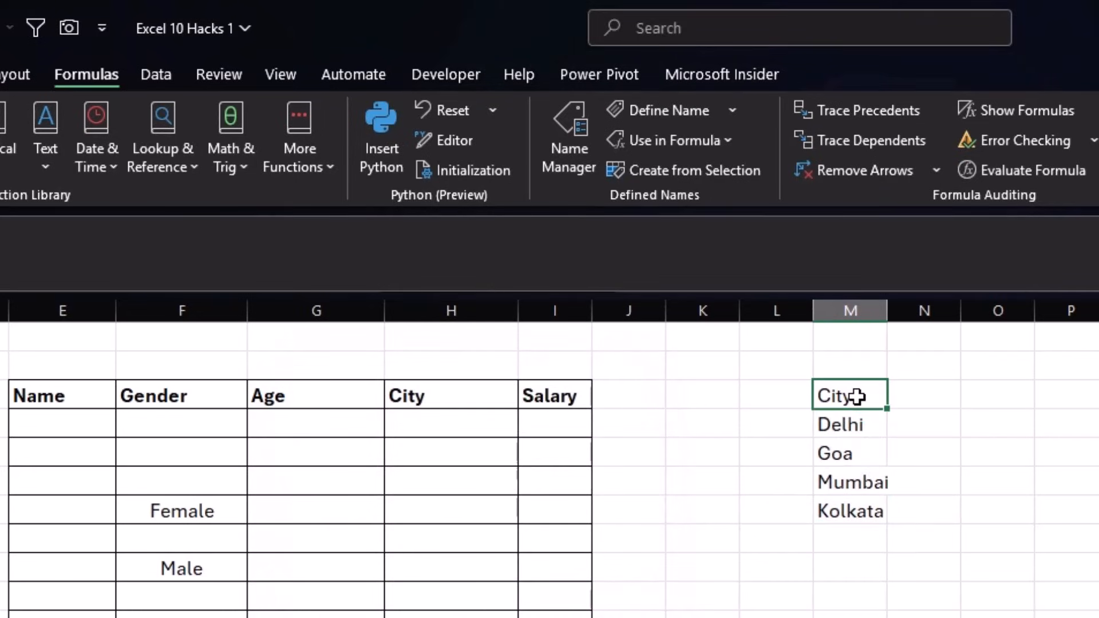
left_click(857, 480)
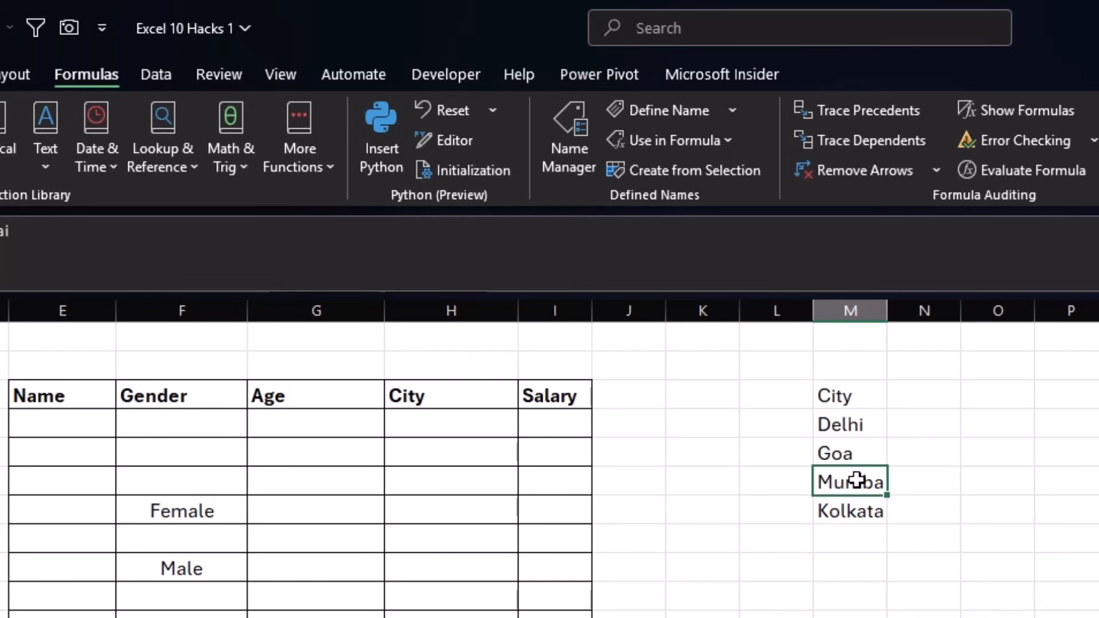
left_click_drag(486, 423, 502, 617)
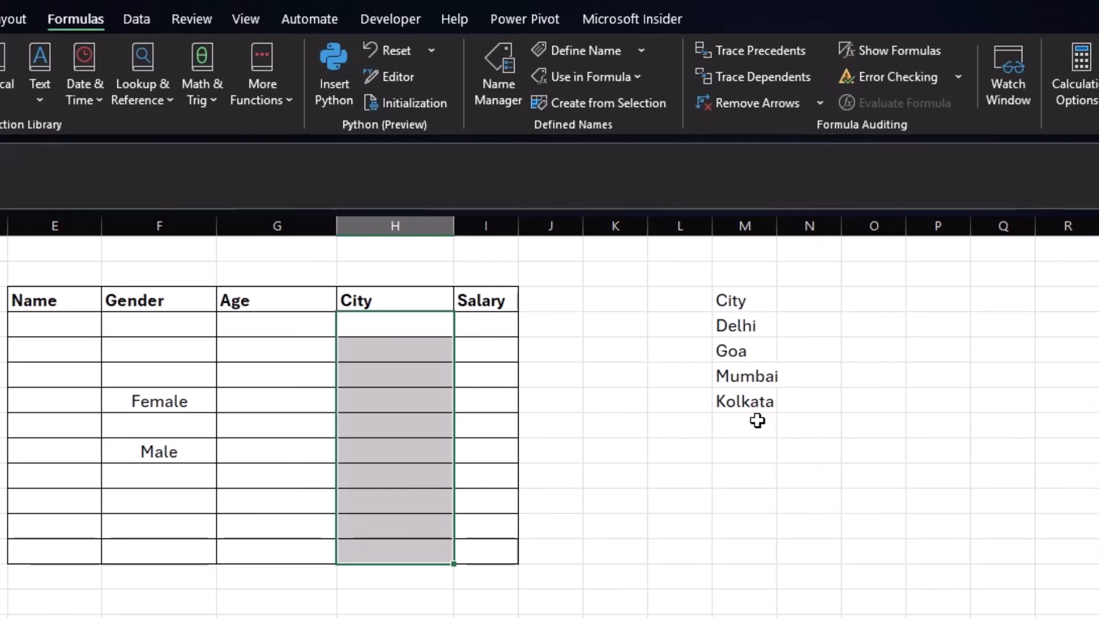
- Give the City cells List validation with Source =City
left_click(136, 19)
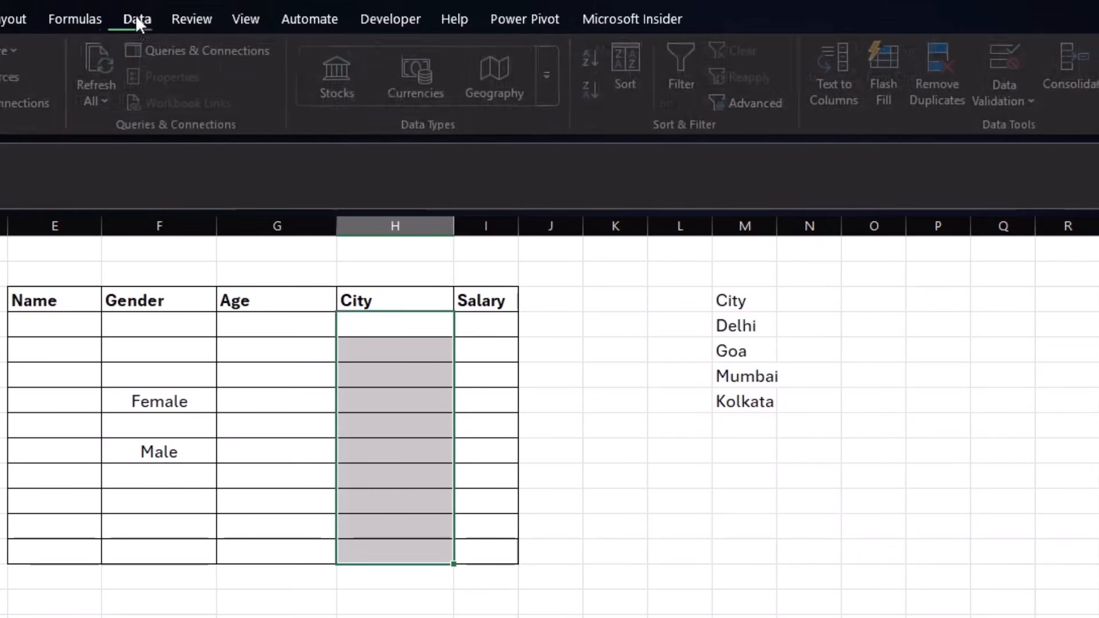
left_click(1027, 102)
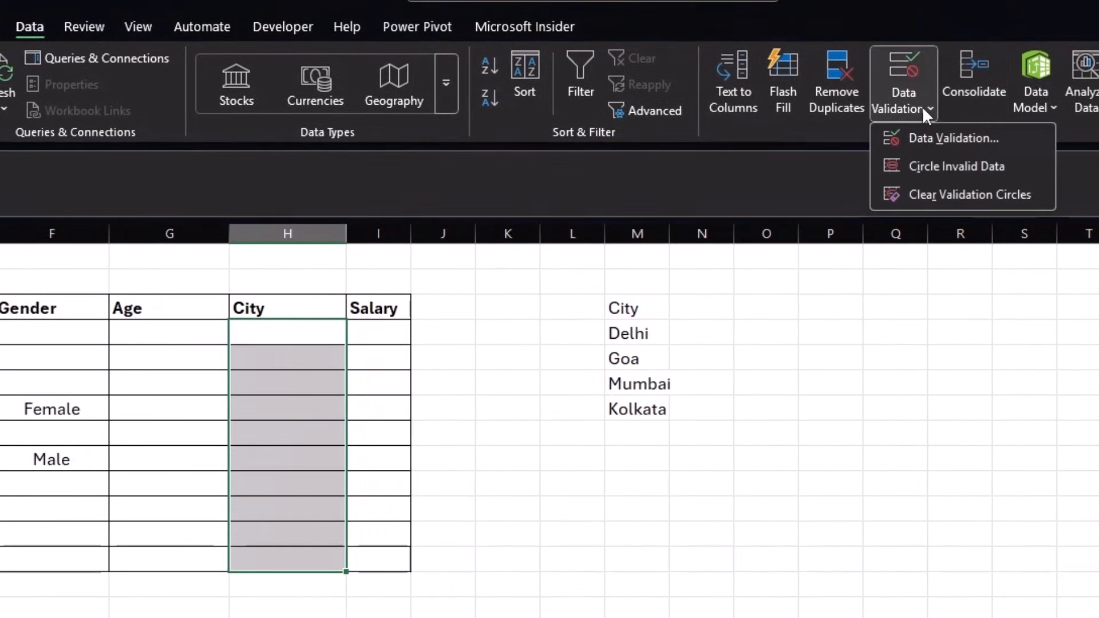
left_click(918, 138)
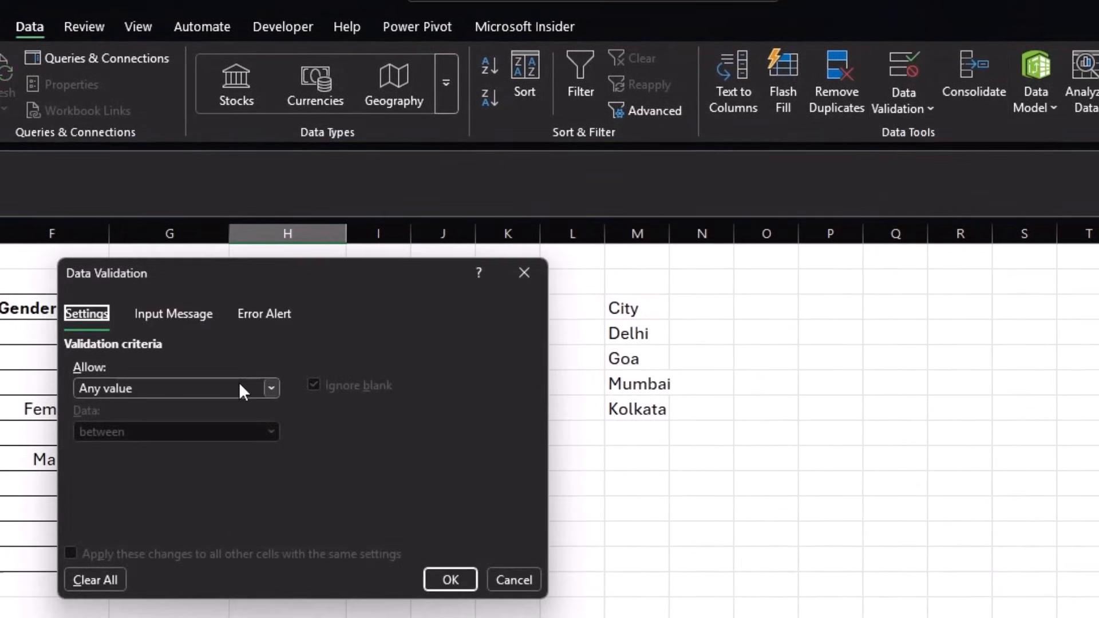
left_click(240, 387)
left_click(148, 467)
left_click(175, 476)
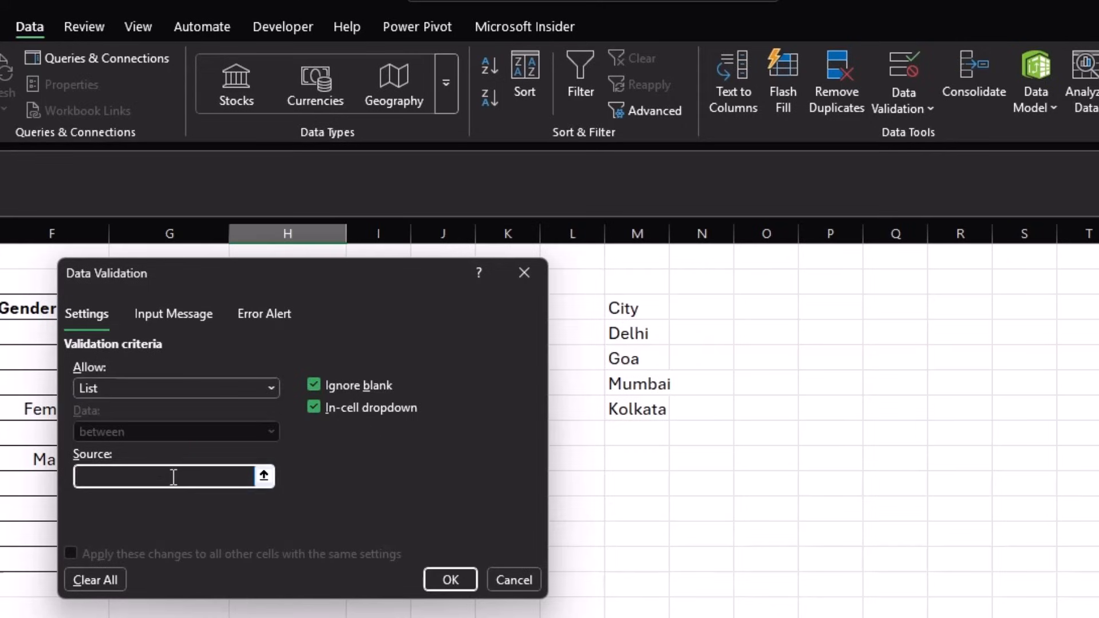
type("=ci")
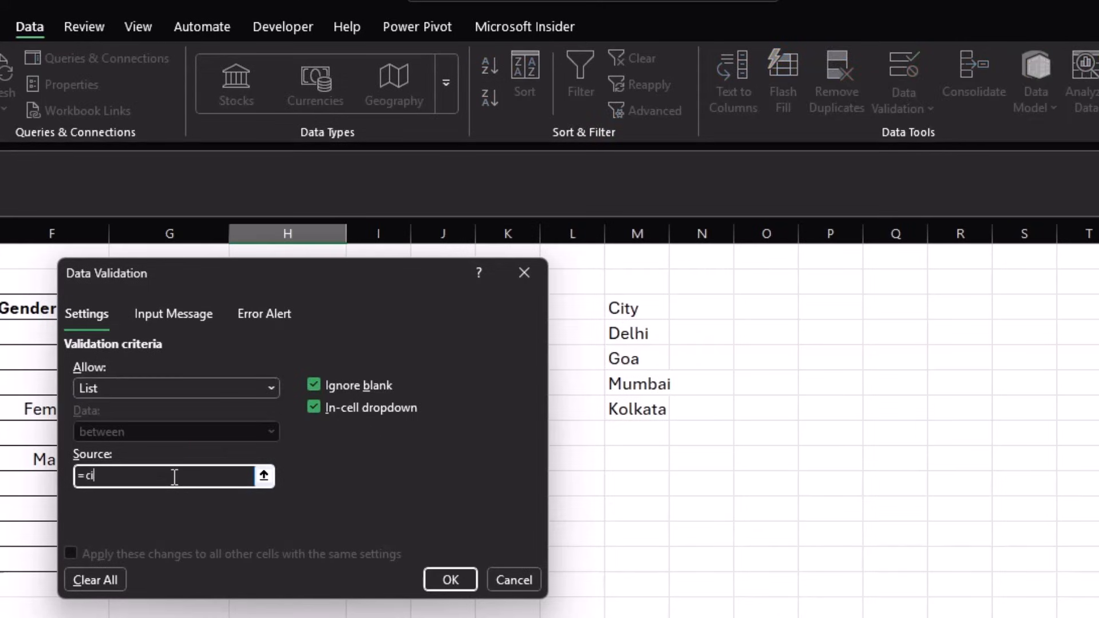
left_click(435, 580)
- Choose Goa from the dropdown in the first two City cells, then select the Age cells
left_click(319, 328)
left_click(355, 335)
left_click(316, 387)
left_click(319, 363)
left_click(354, 358)
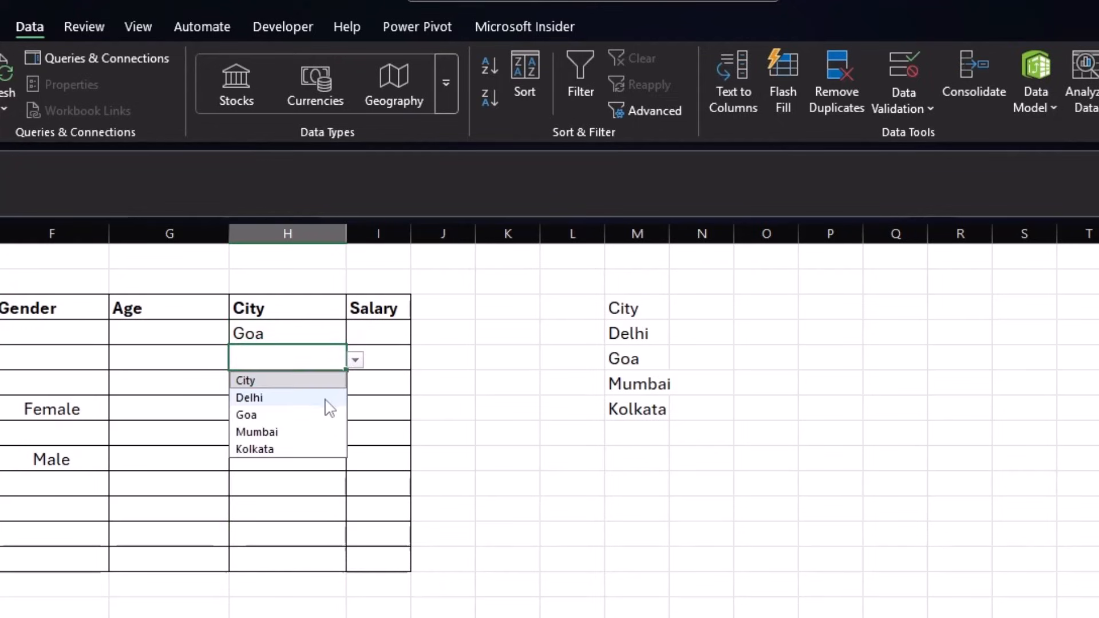
left_click(313, 410)
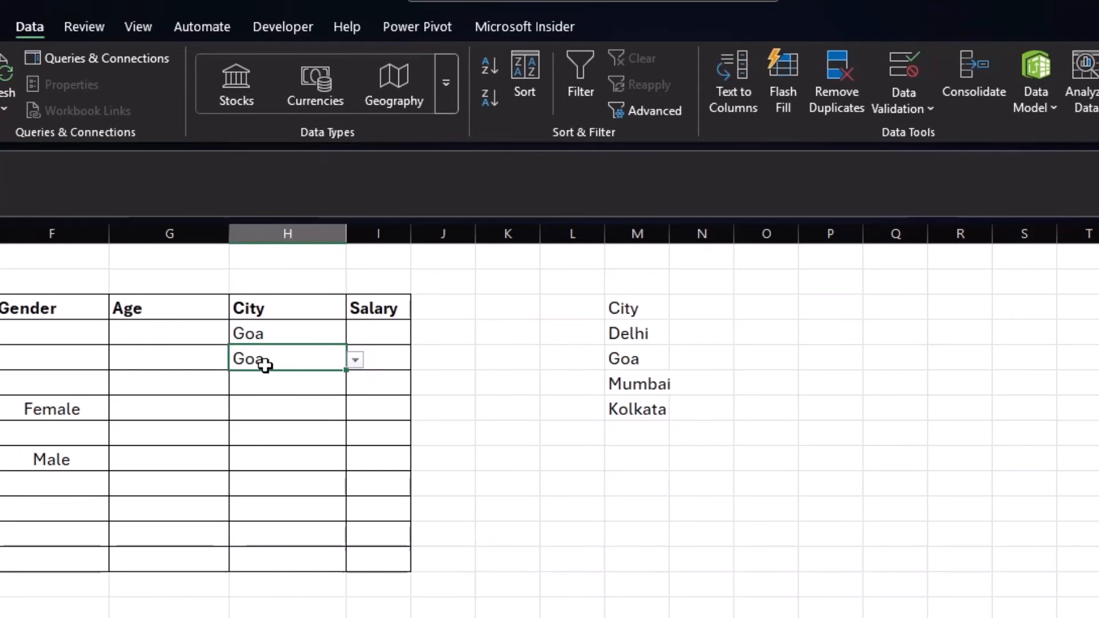
left_click_drag(180, 329, 184, 564)
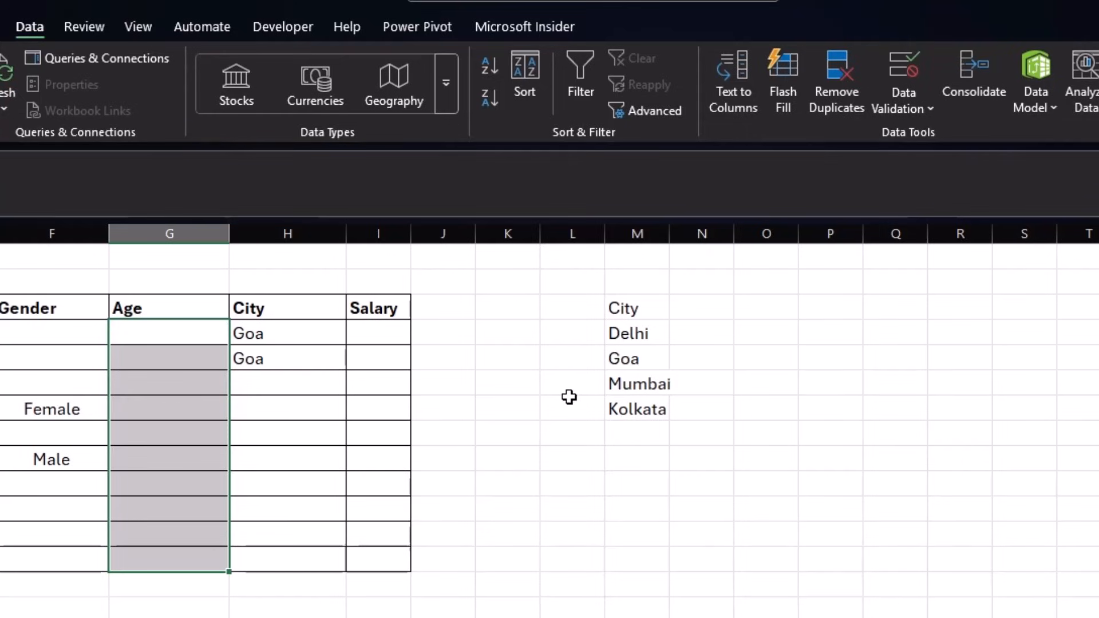
- Restrict the Age cells to whole numbers between 18 and 35
left_click(899, 106)
left_click(908, 138)
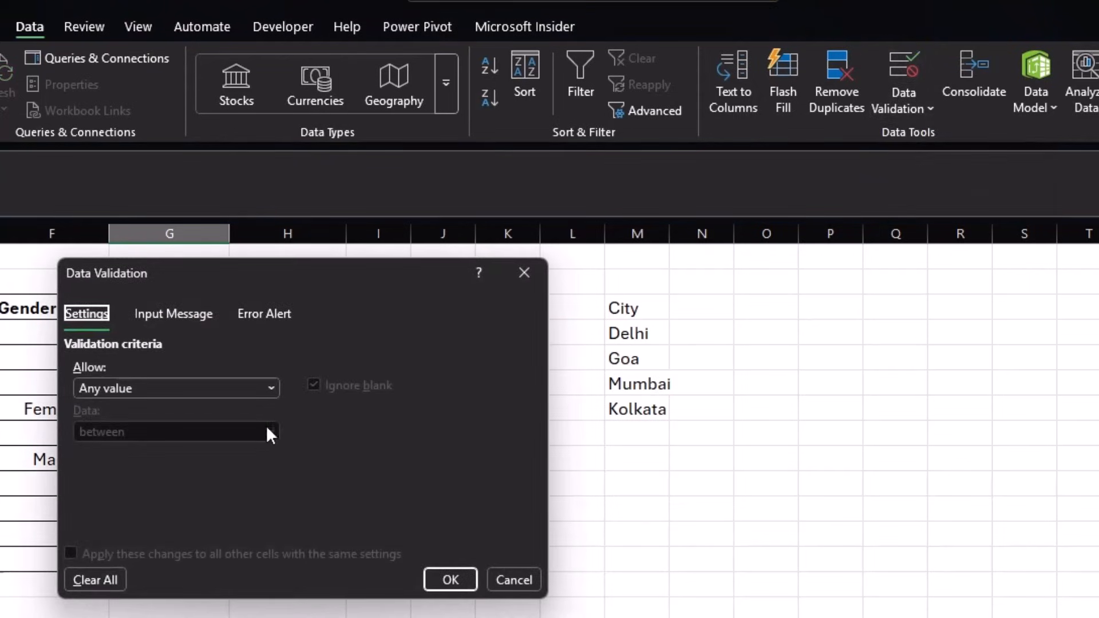
left_click(210, 388)
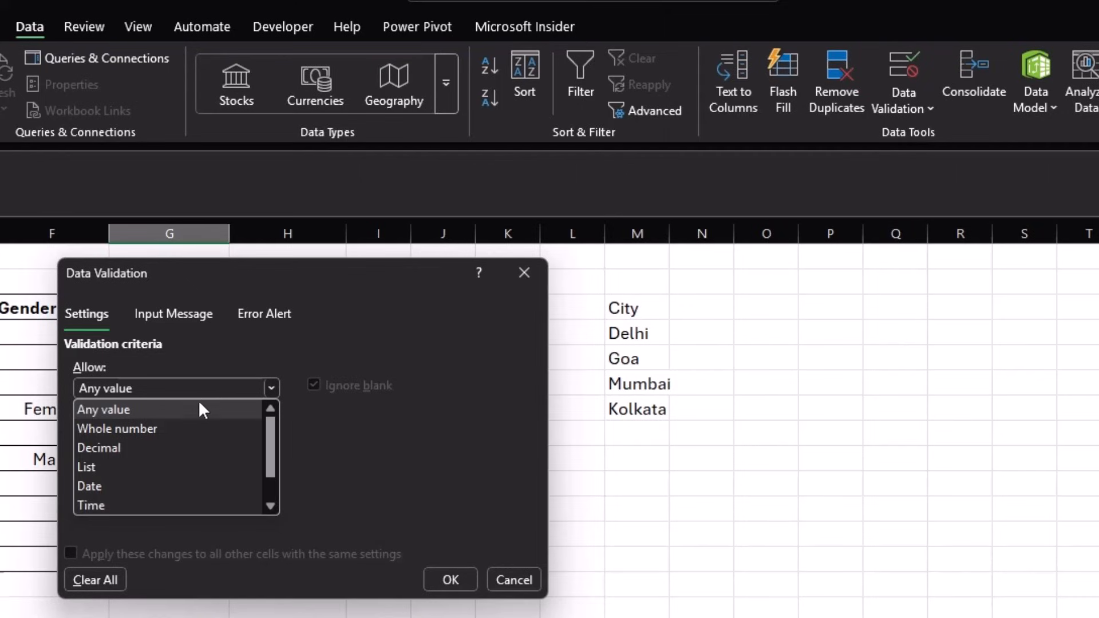
left_click(190, 430)
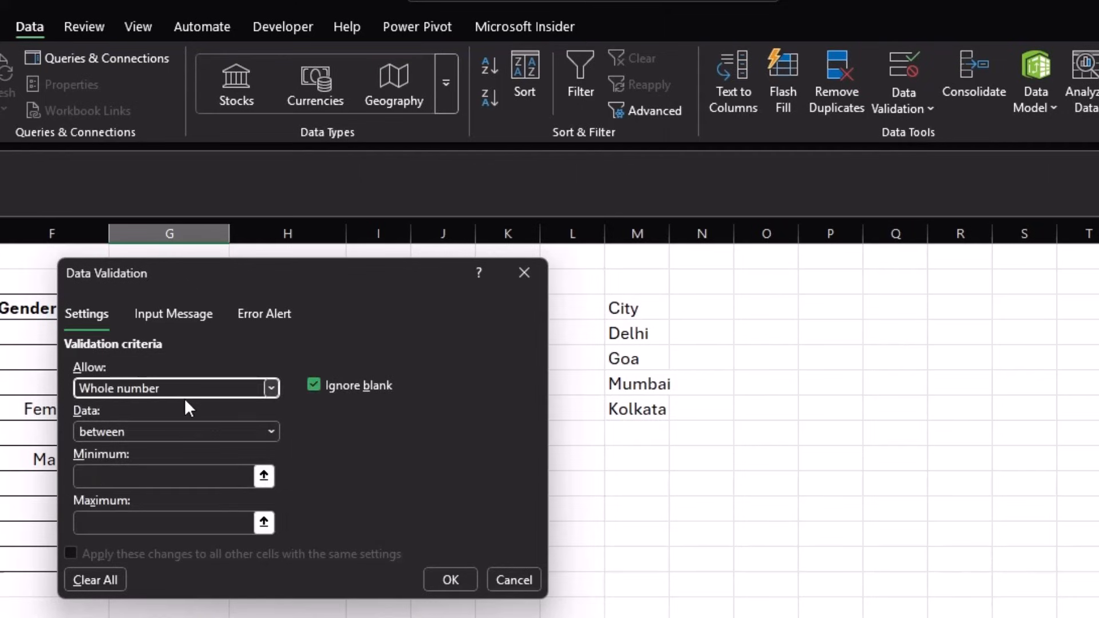
left_click(174, 432)
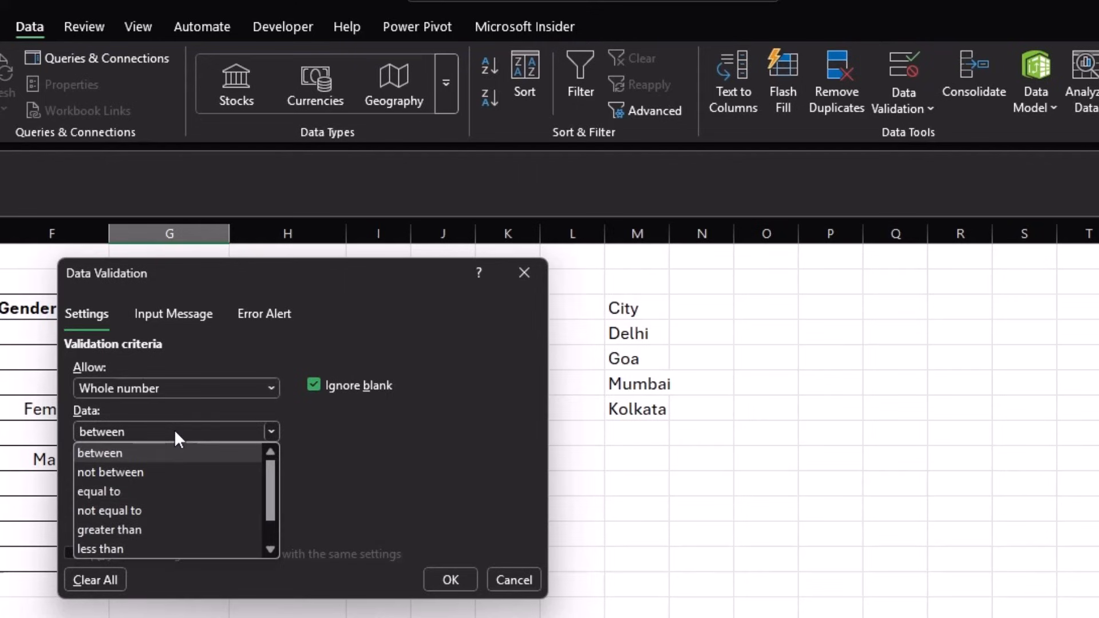
left_click(174, 432)
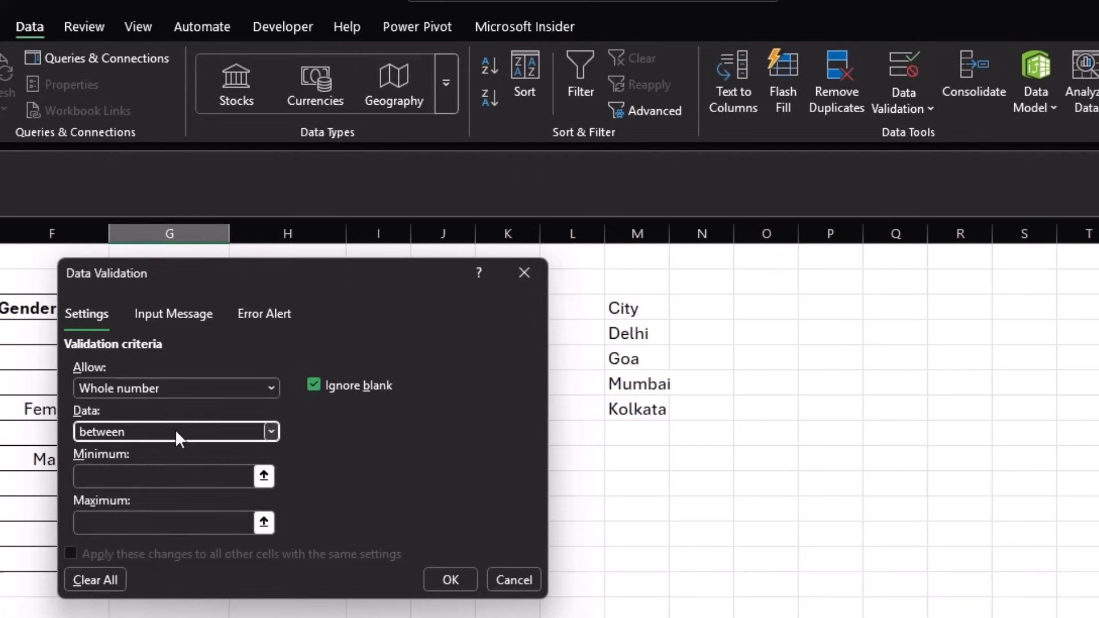
left_click(195, 475)
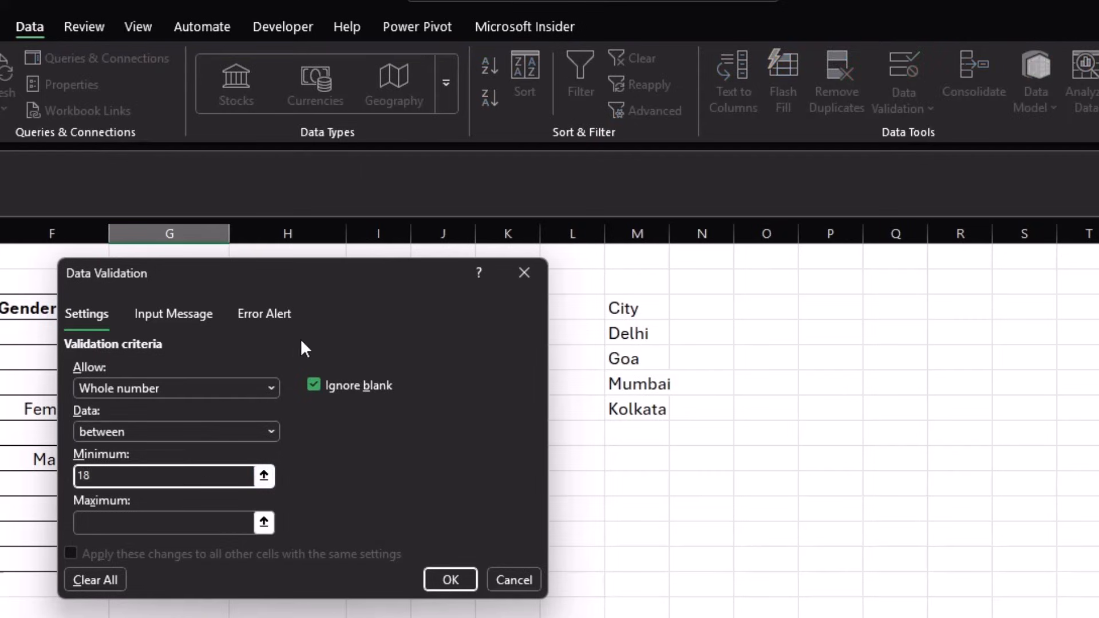
left_click(184, 520)
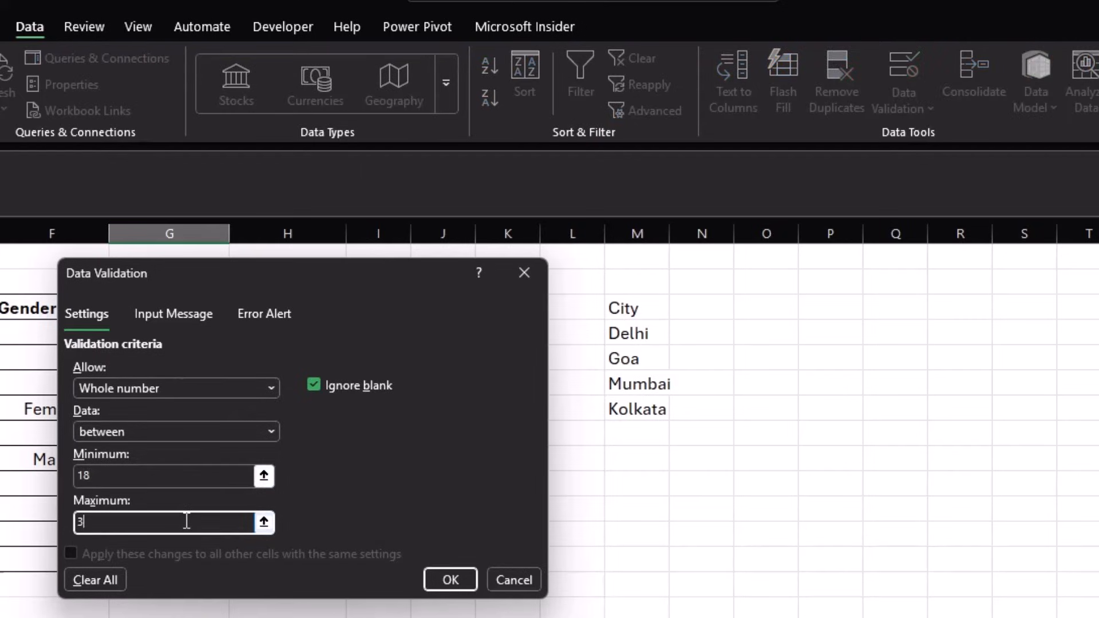
left_click(451, 579)
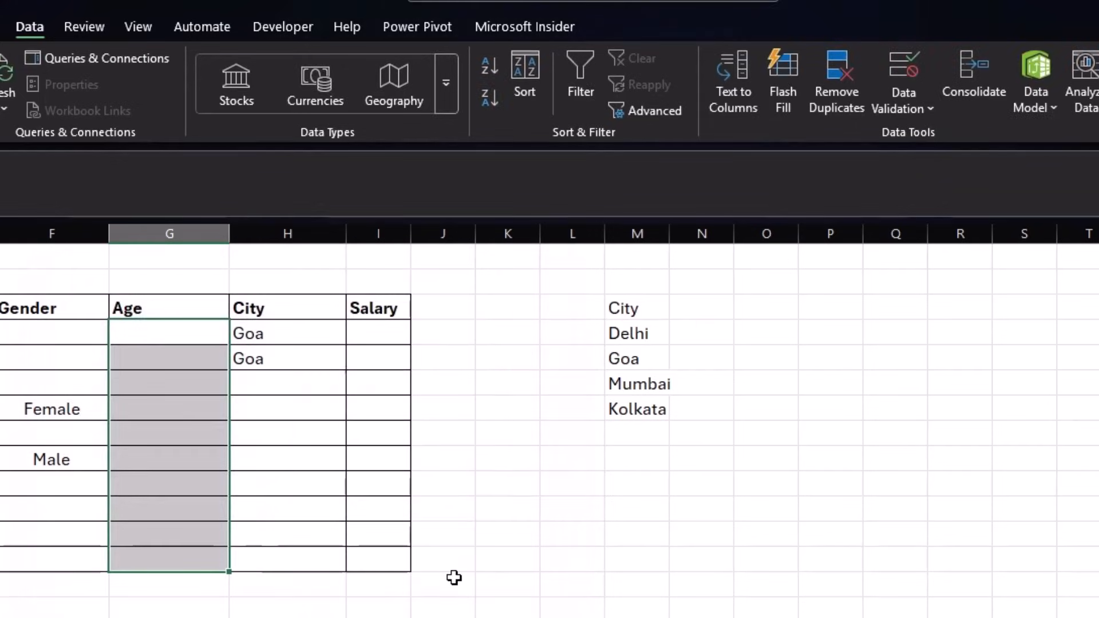
left_click(166, 335)
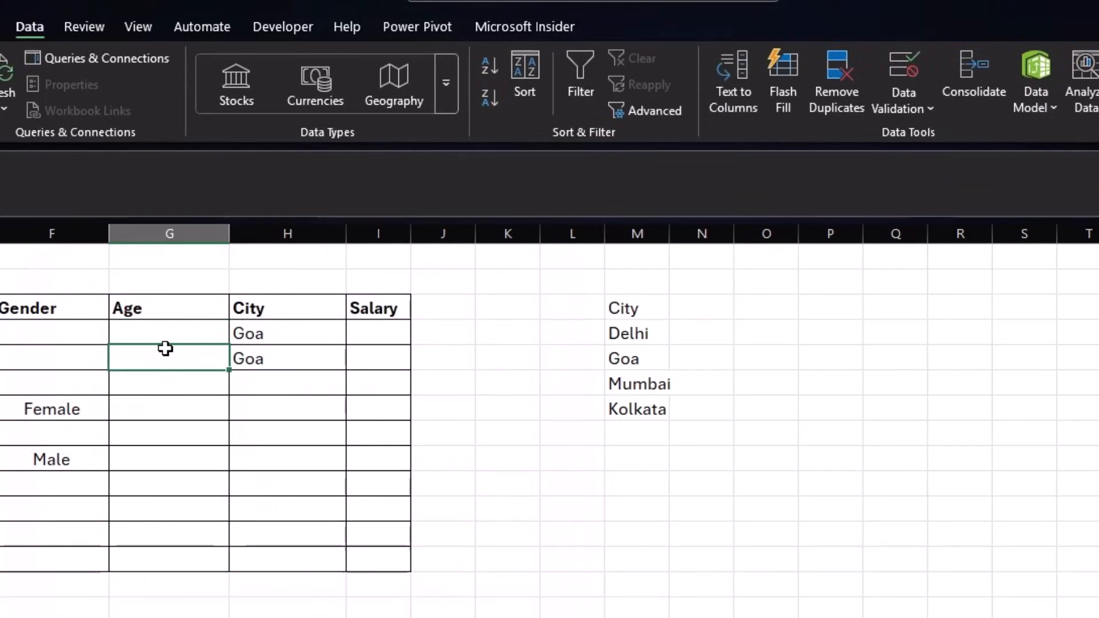
- Enter age 18, see 355 rejected and cancelled, then enter 35
key("Return")
type("355")
key("Return")
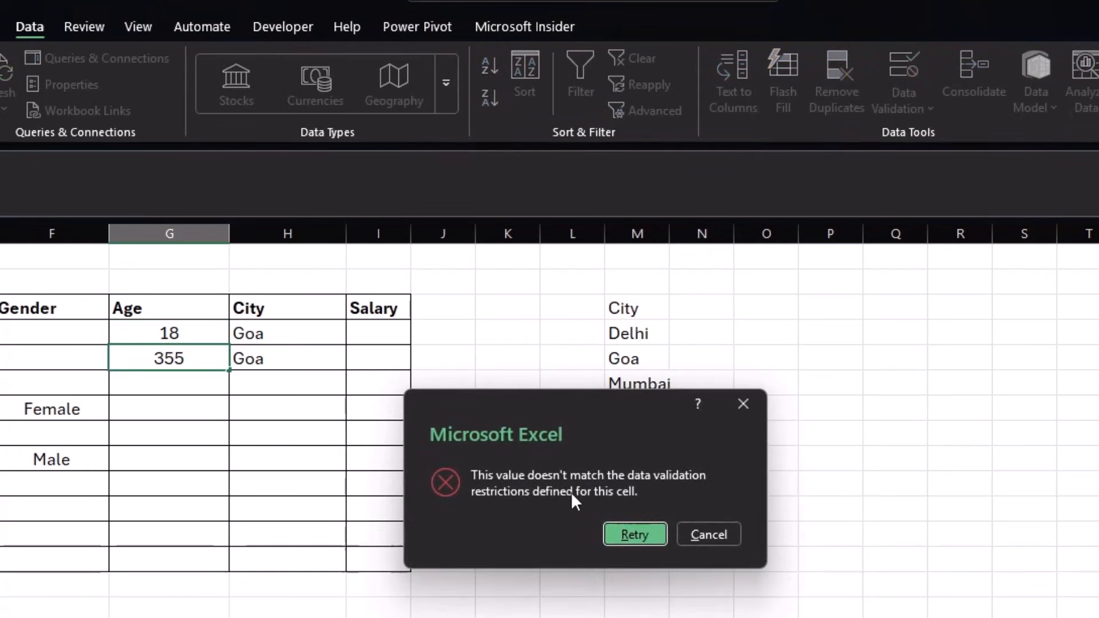
left_click(696, 534)
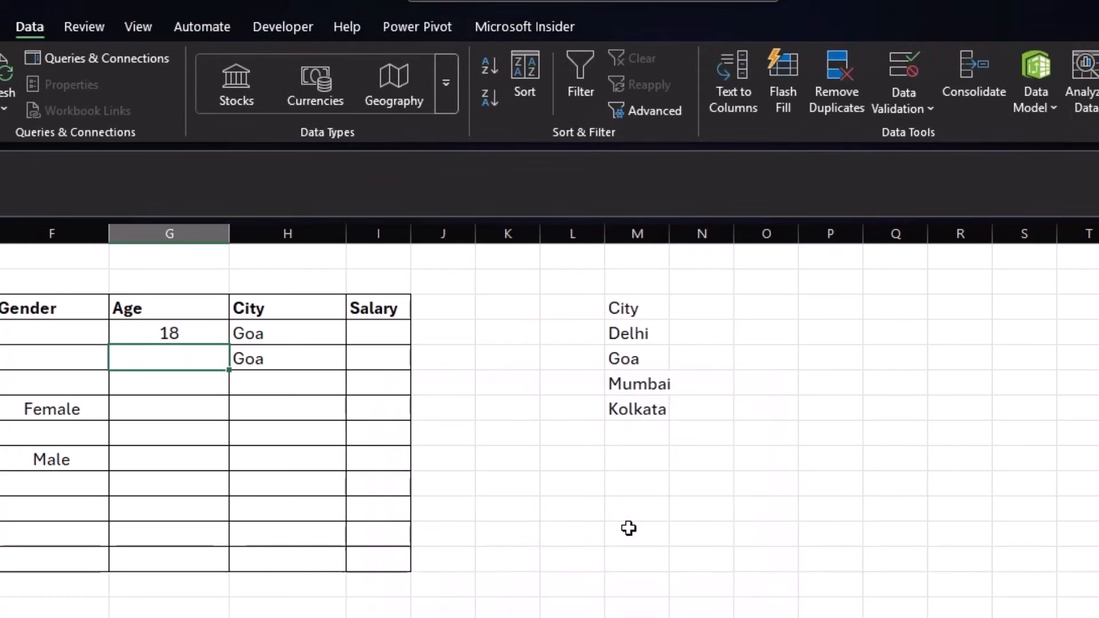
type("35")
key("Return")
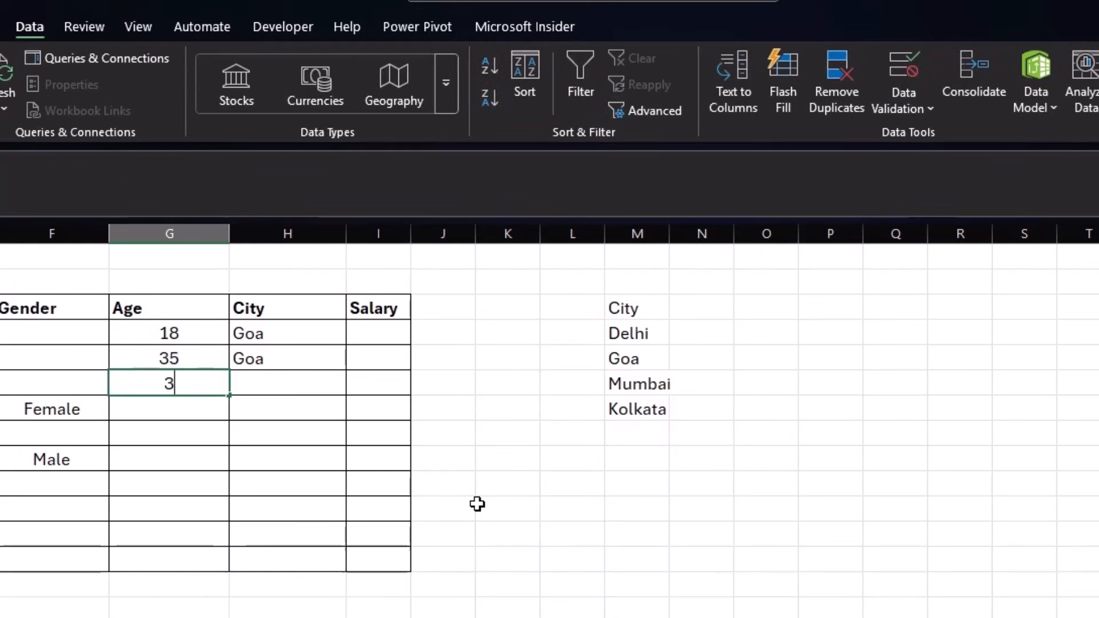
- Test out-of-range ages 36 and 17, discard the rejections, and select the Age cells
type("36")
key("Return")
key("Return")
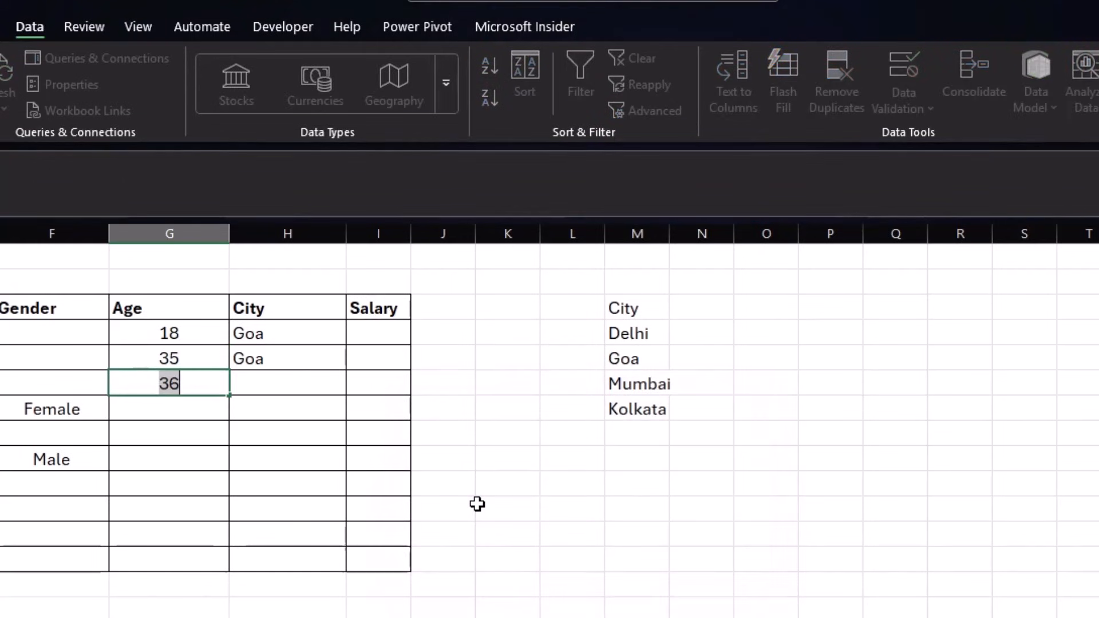
type("17")
key("Return")
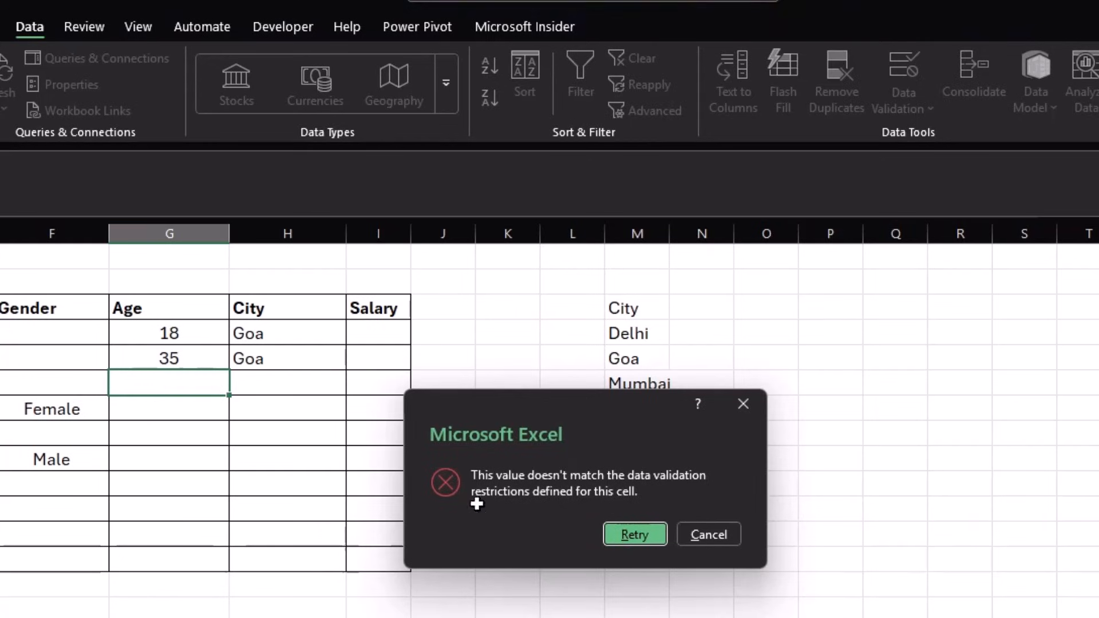
key("Return")
key("Escape")
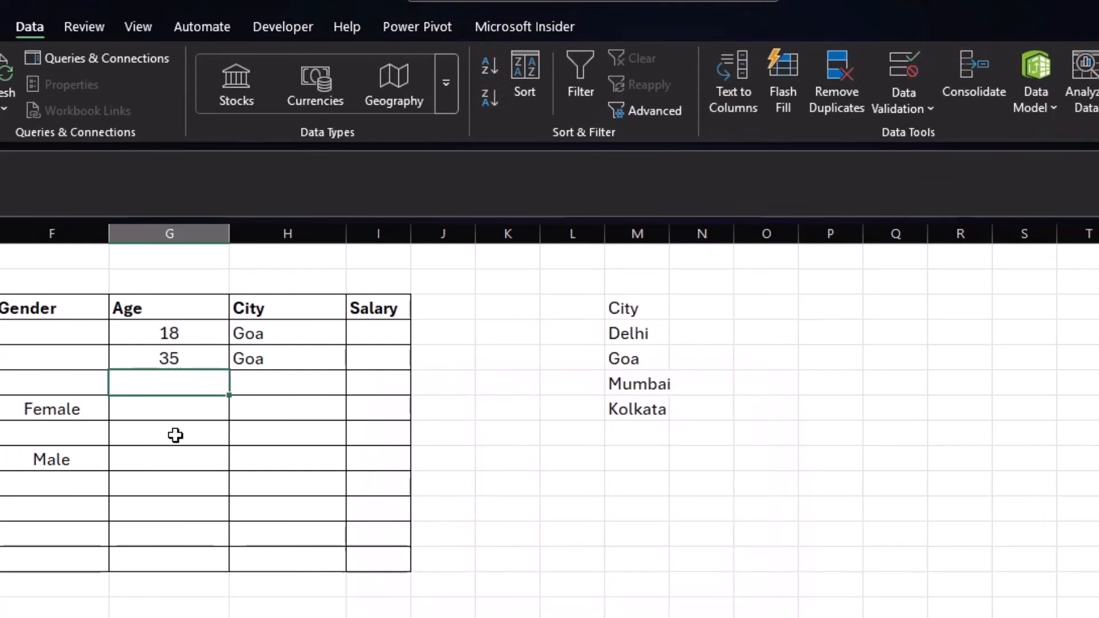
left_click_drag(187, 338, 171, 558)
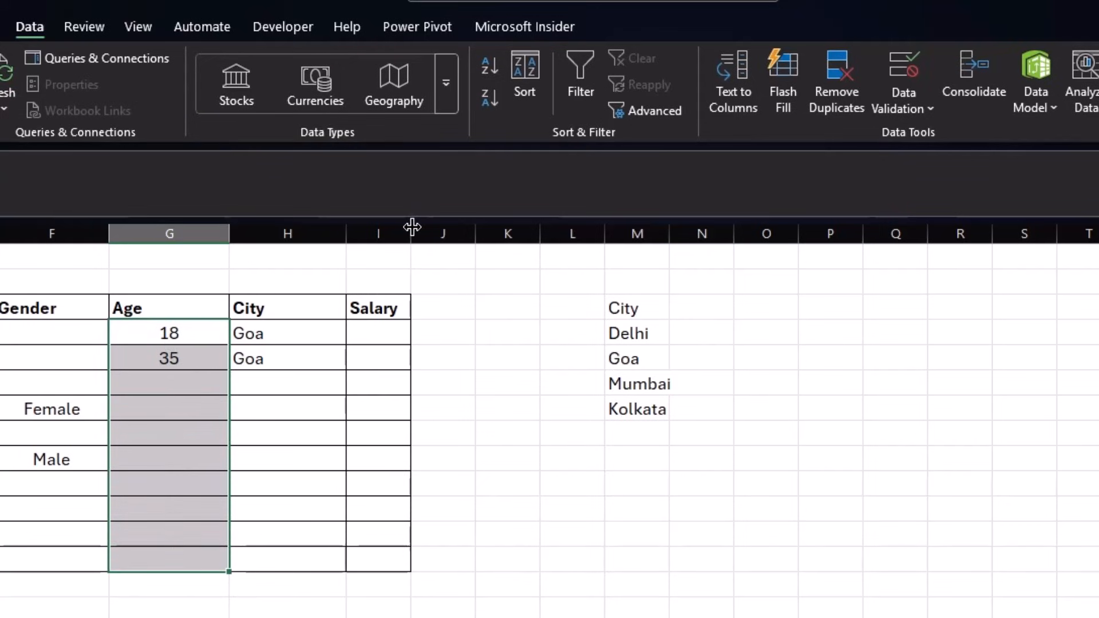
- Widen column I and rename its Salary header to 'cont'
left_click_drag(412, 233, 516, 237)
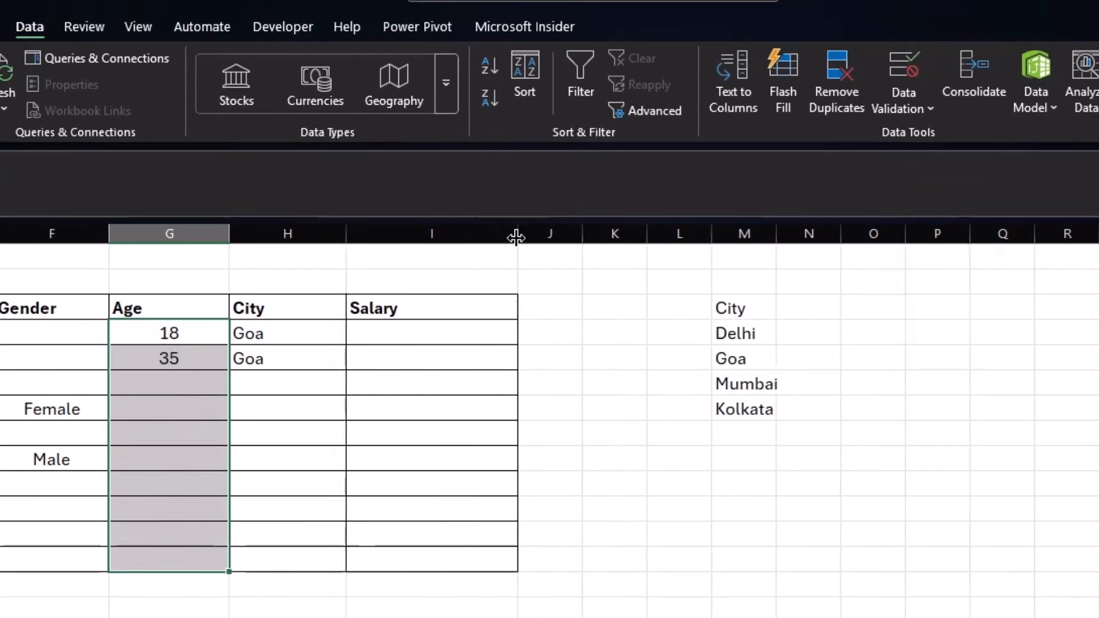
left_click(401, 312)
type("cont")
key("Return")
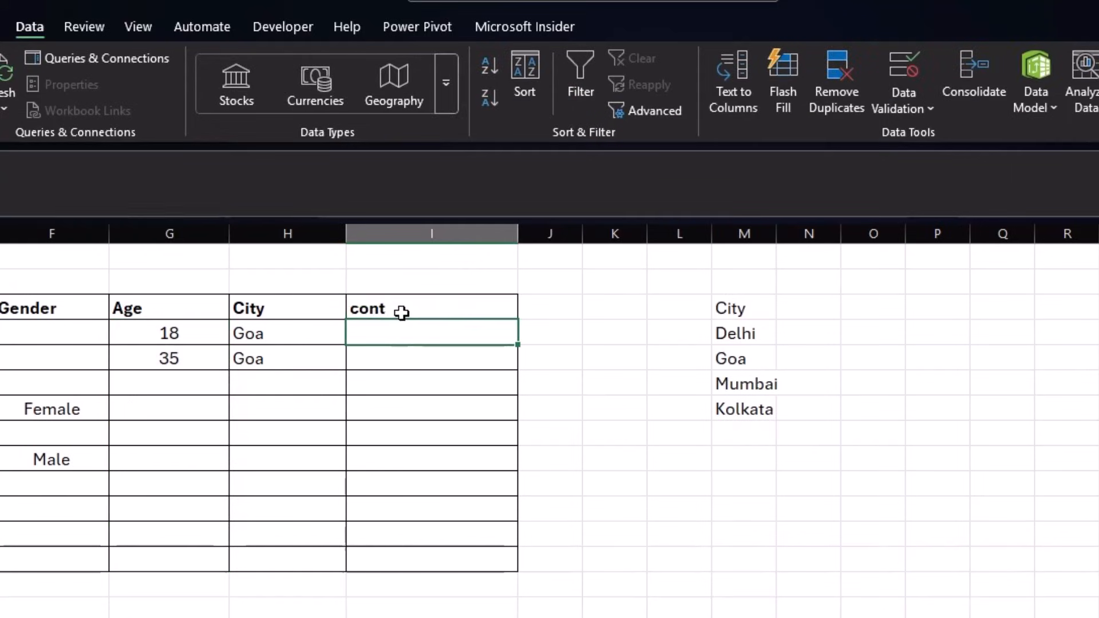
- Set up a Text length 'equal to' validation rule on the cont cells I2:I11
left_click_drag(421, 335, 435, 552)
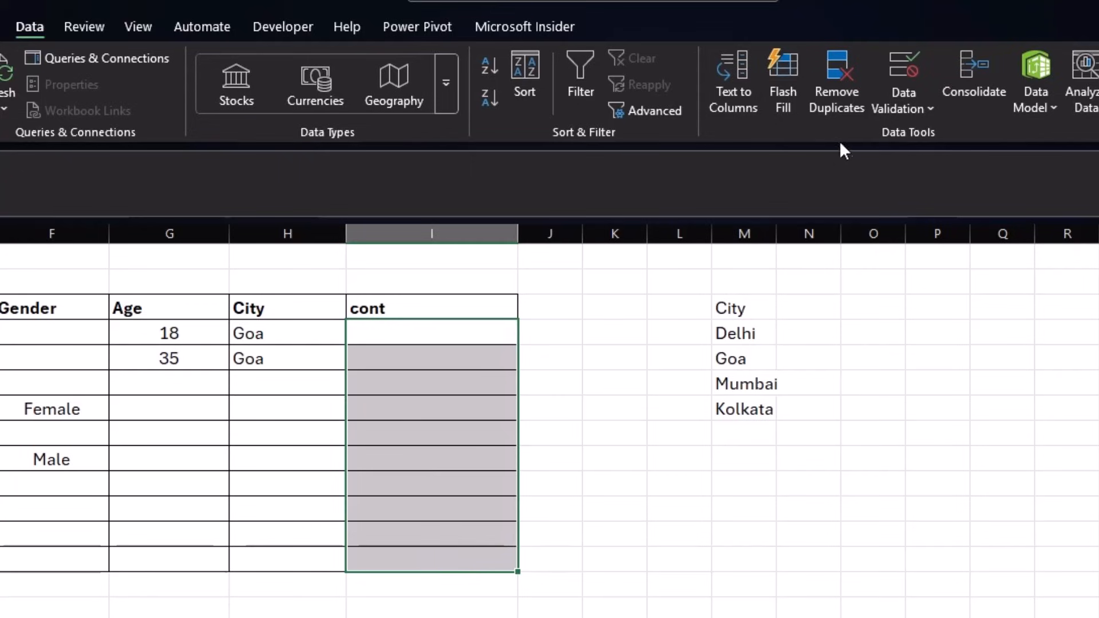
left_click(932, 99)
left_click(932, 135)
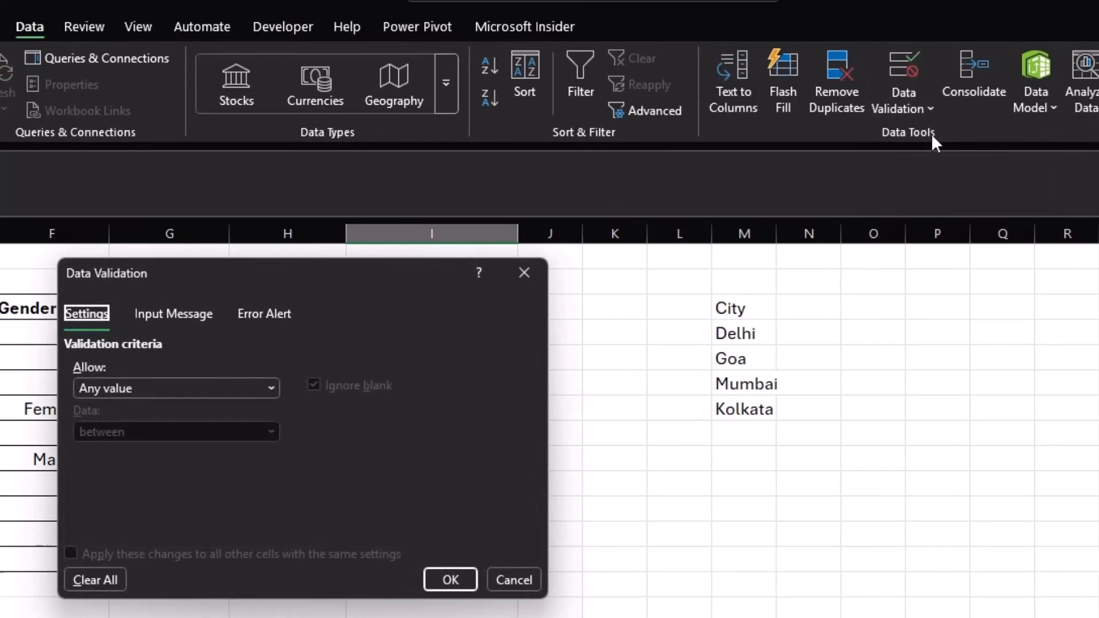
left_click(235, 389)
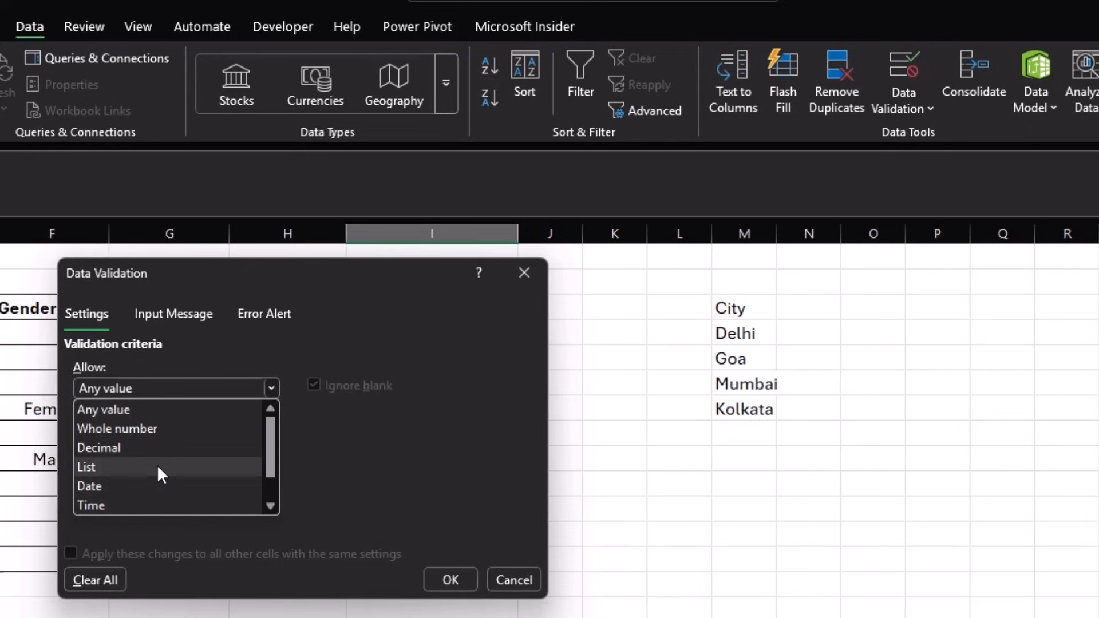
scroll(156, 438, "down", 1)
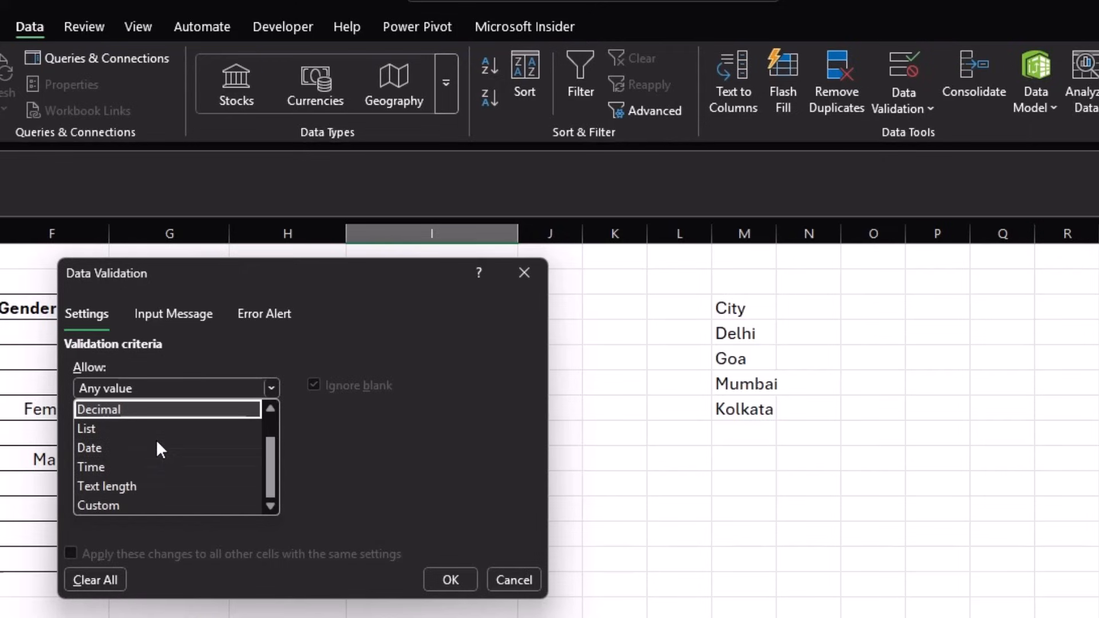
left_click(142, 483)
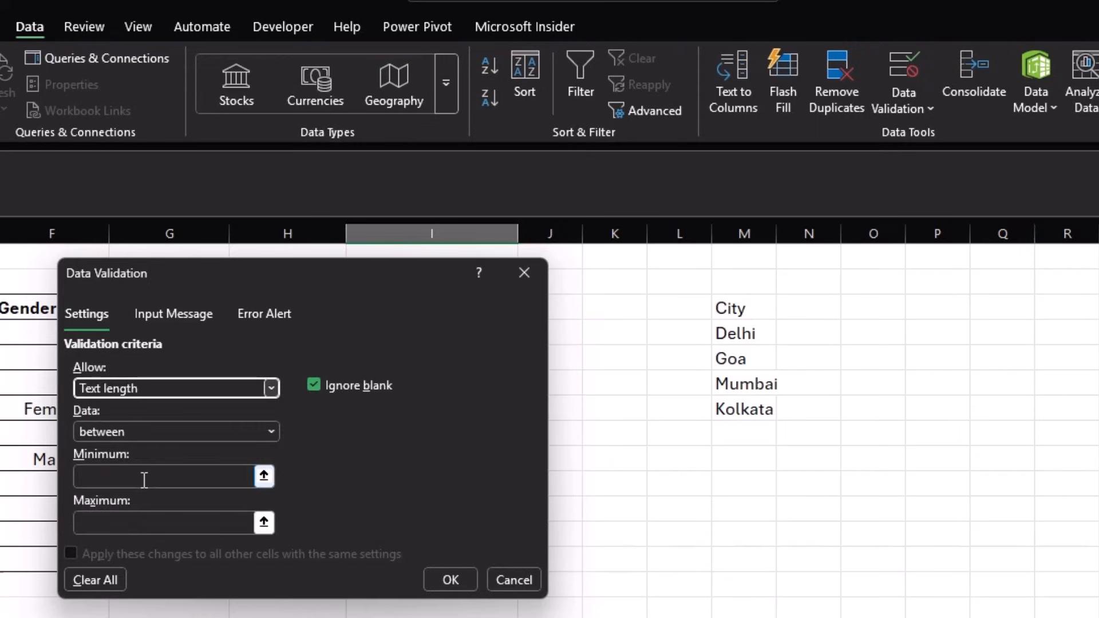
left_click(157, 431)
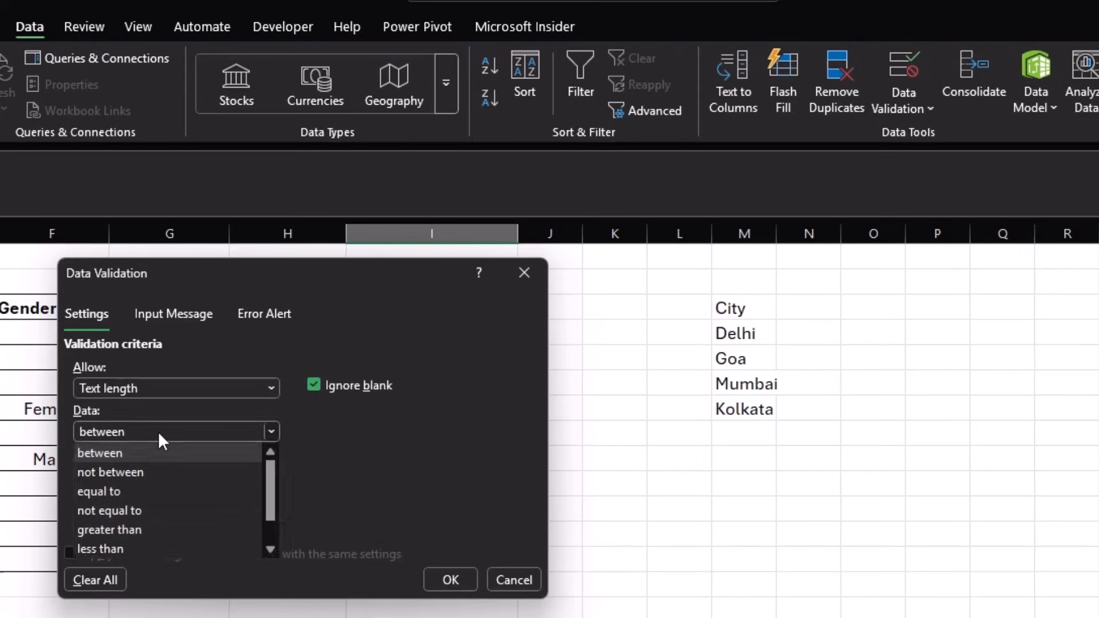
left_click(149, 490)
left_click(152, 480)
type("10")
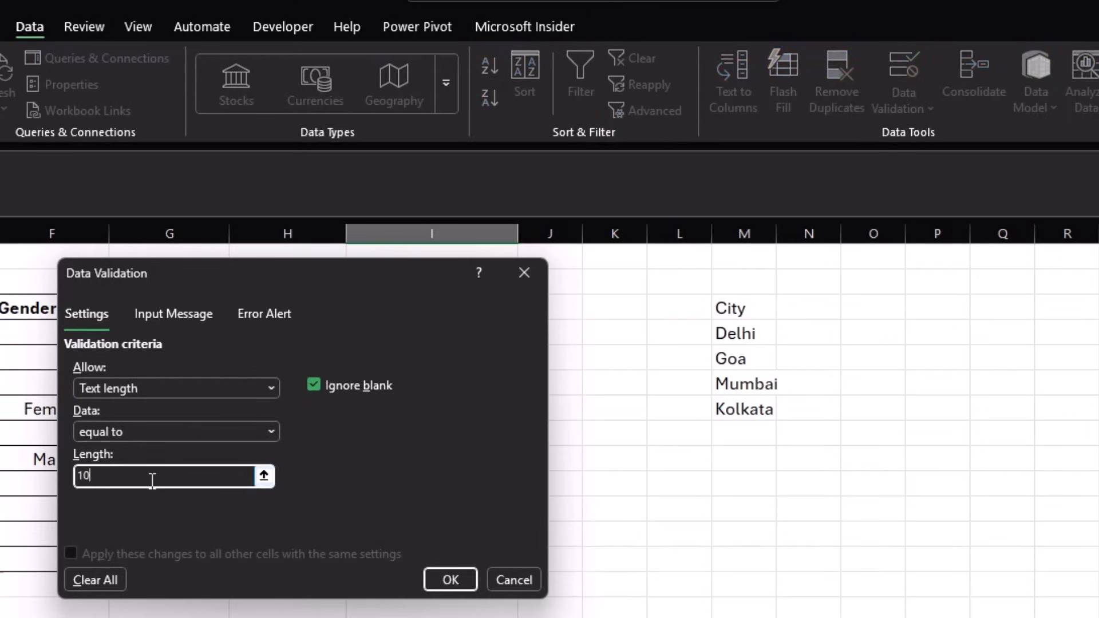
left_click(450, 580)
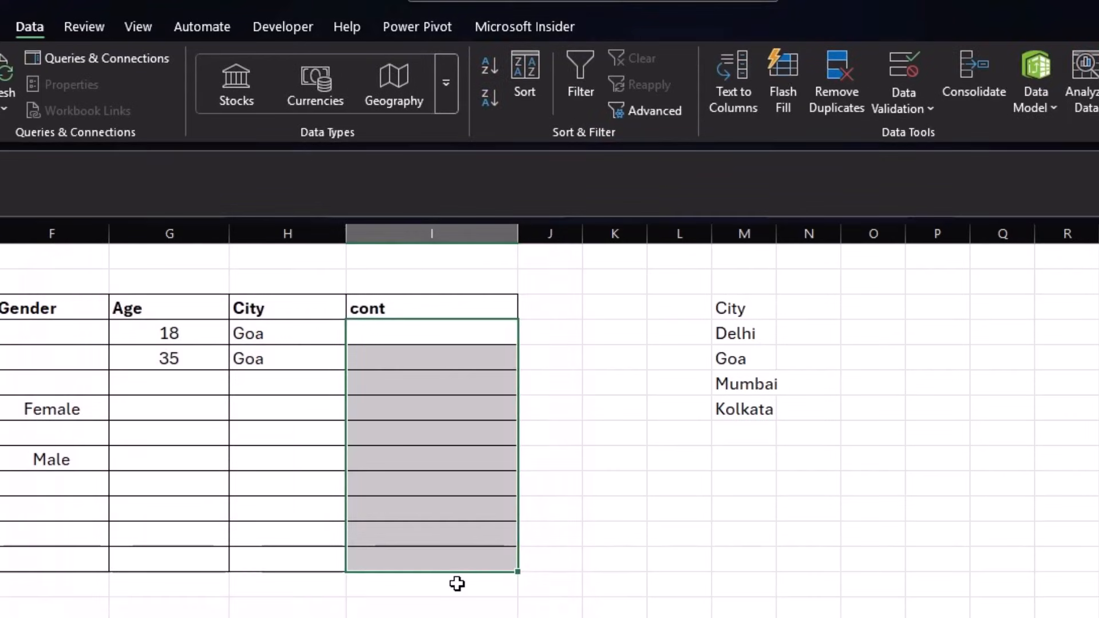
left_click(414, 328)
type("123")
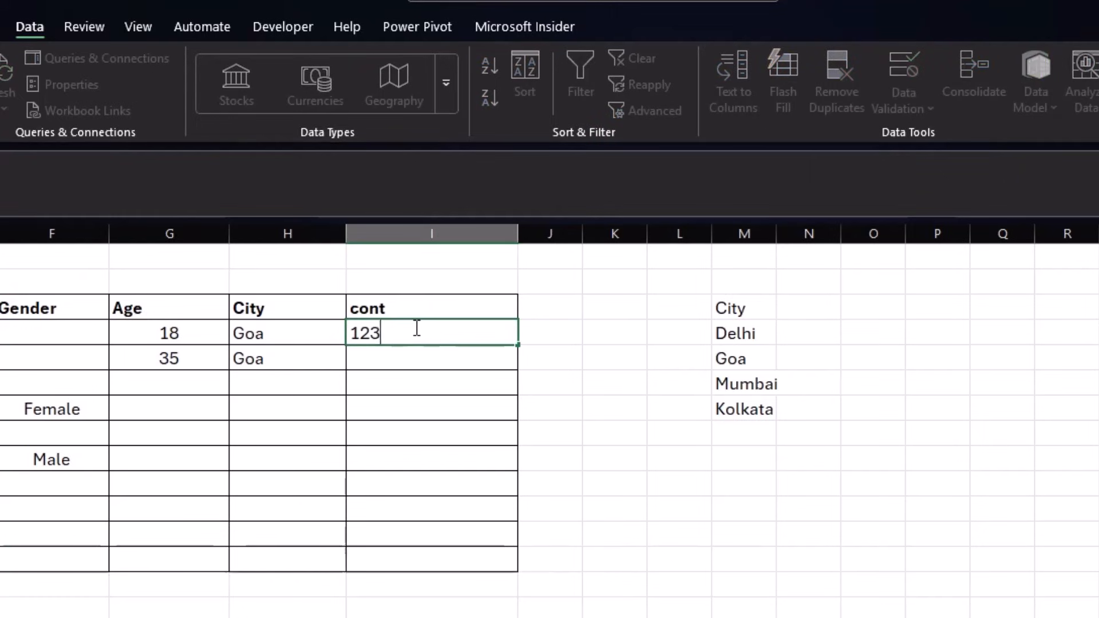
type("456789")
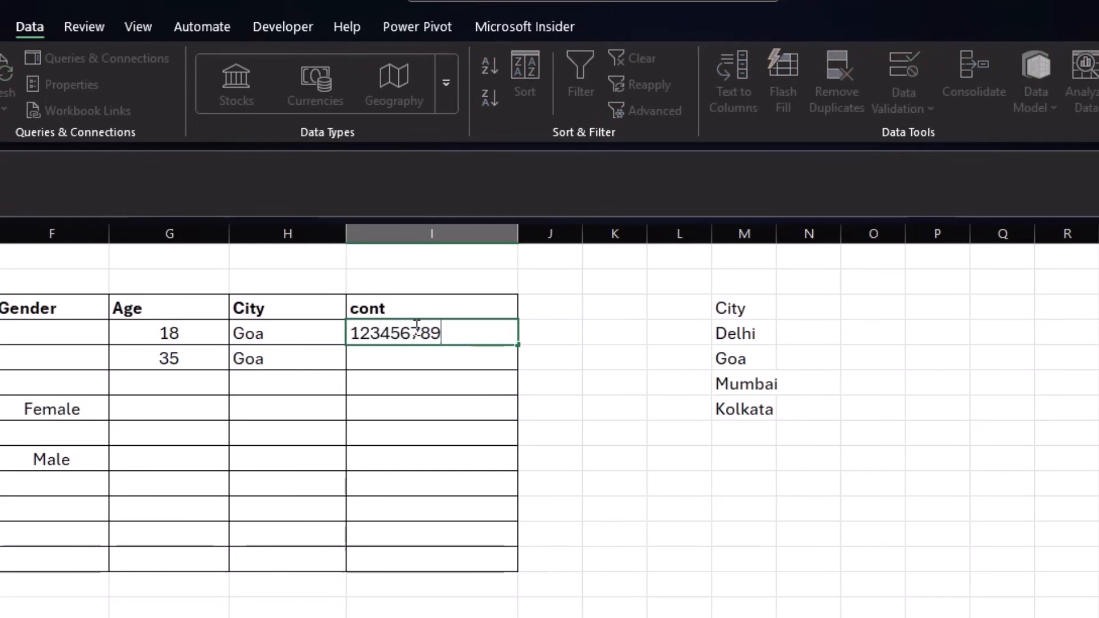
type("0")
key("Return")
type("1")
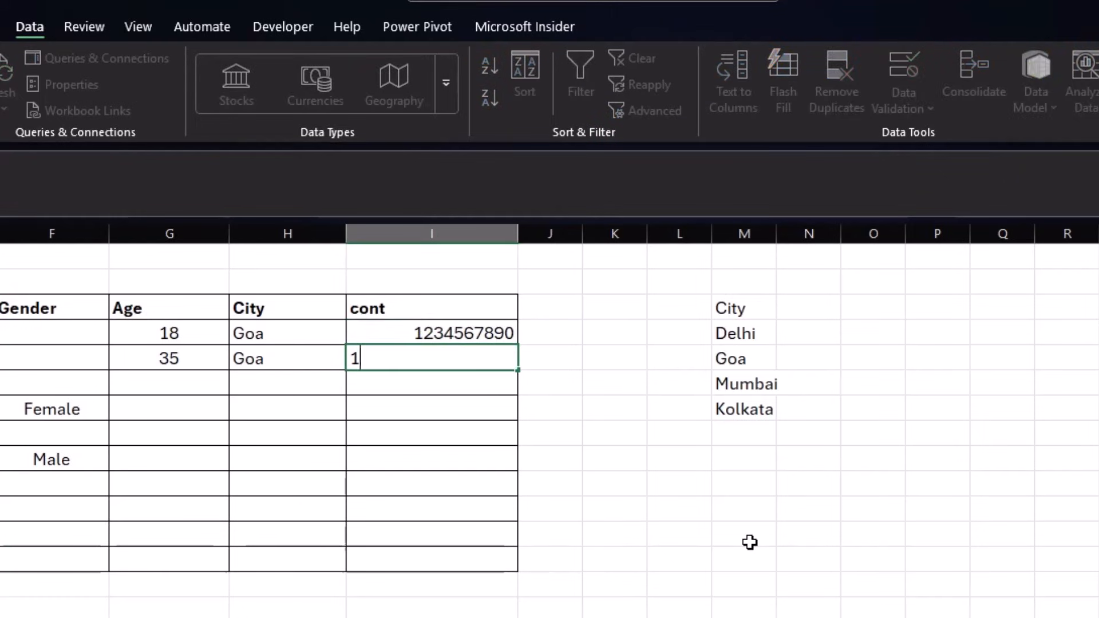
type("23456789874")
key("Return")
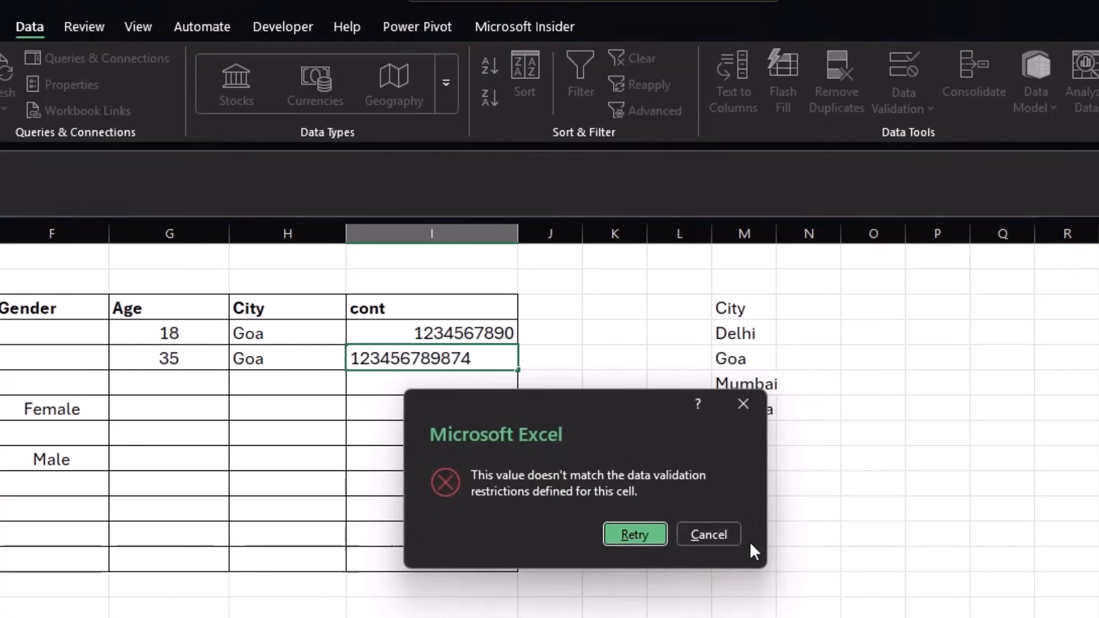
key("Return")
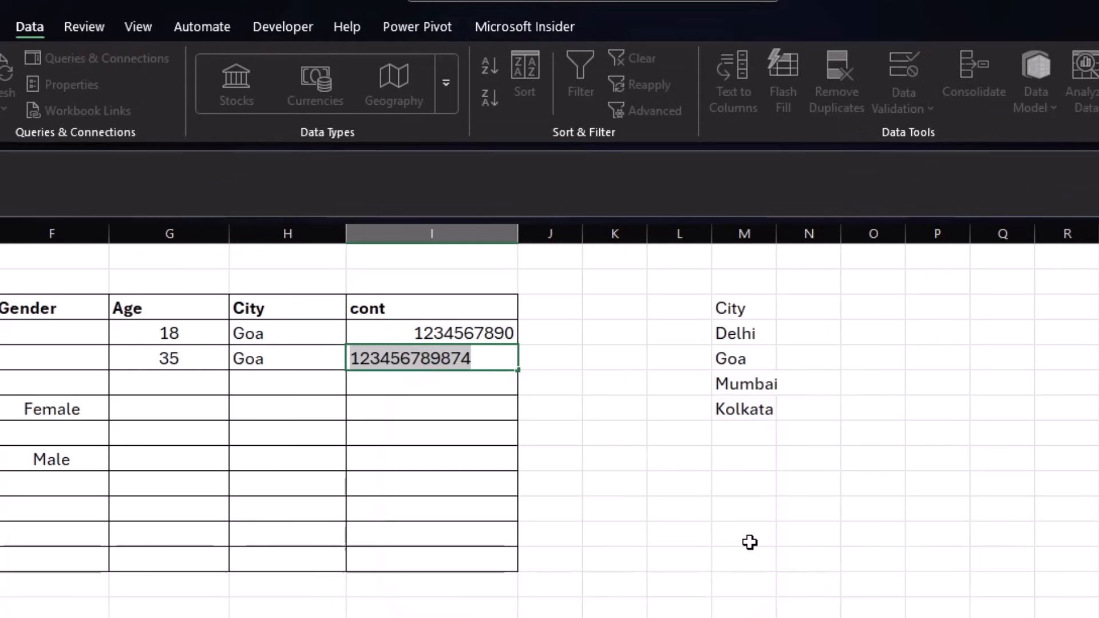
key("Escape")
left_click(595, 418)
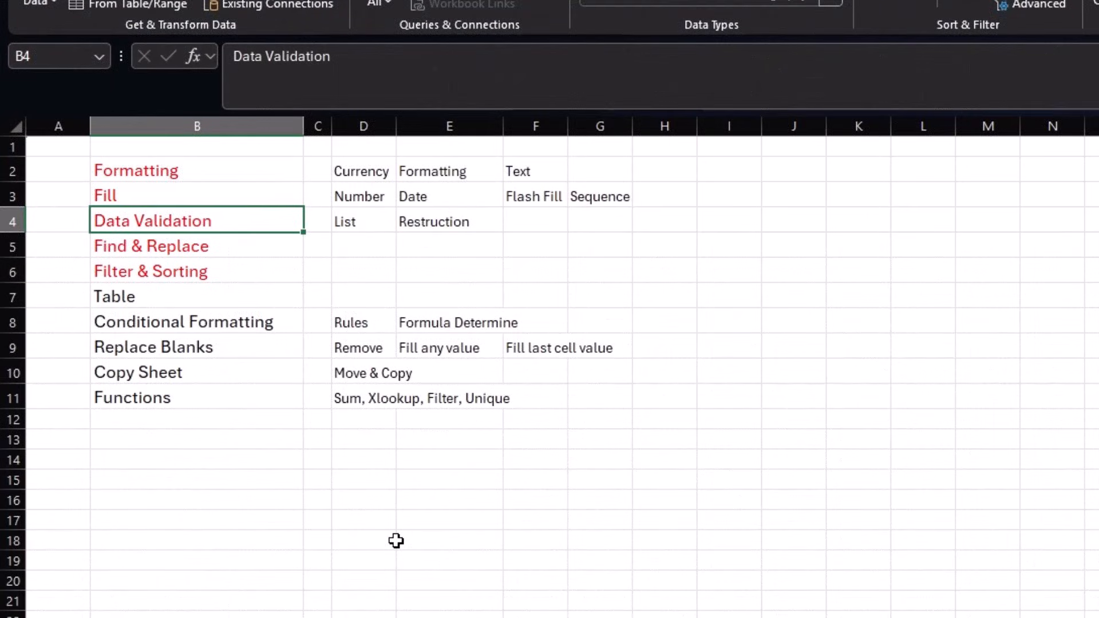
- Select the Table topic in cell B7 of the topics sheet
left_click(221, 289)
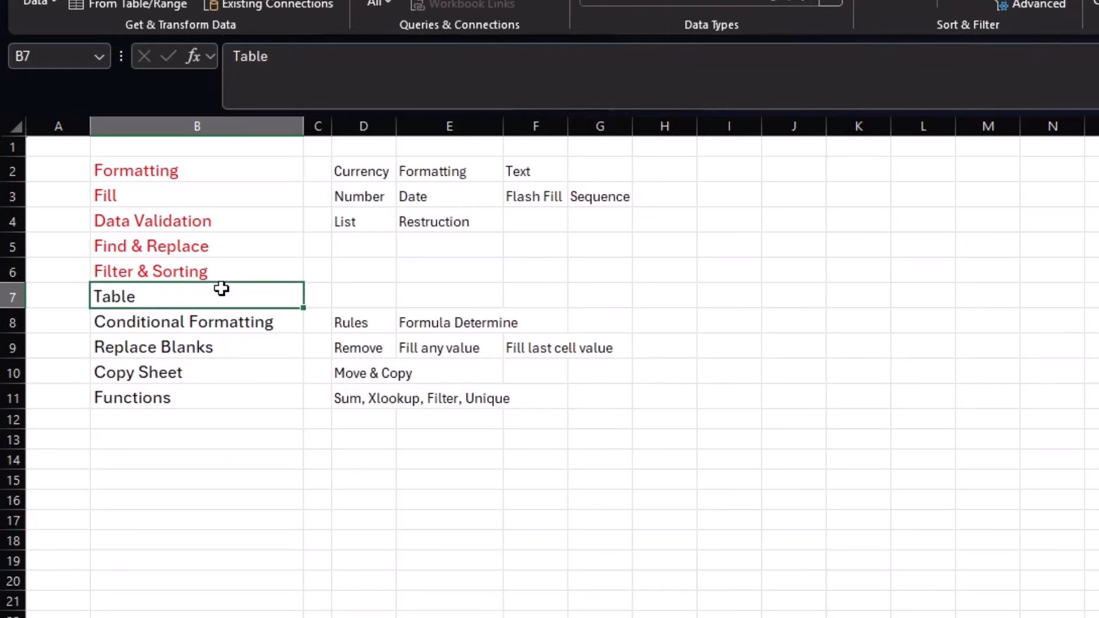
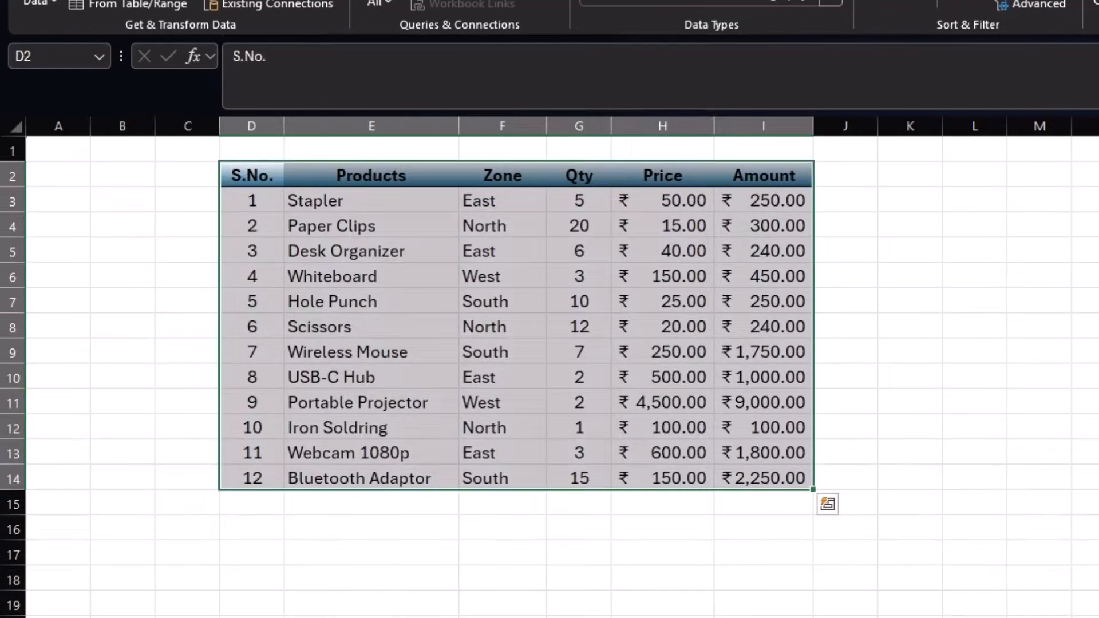
- Convert the product range D2:I14 into a table with headers and a Medium orange style
left_click(579, 507)
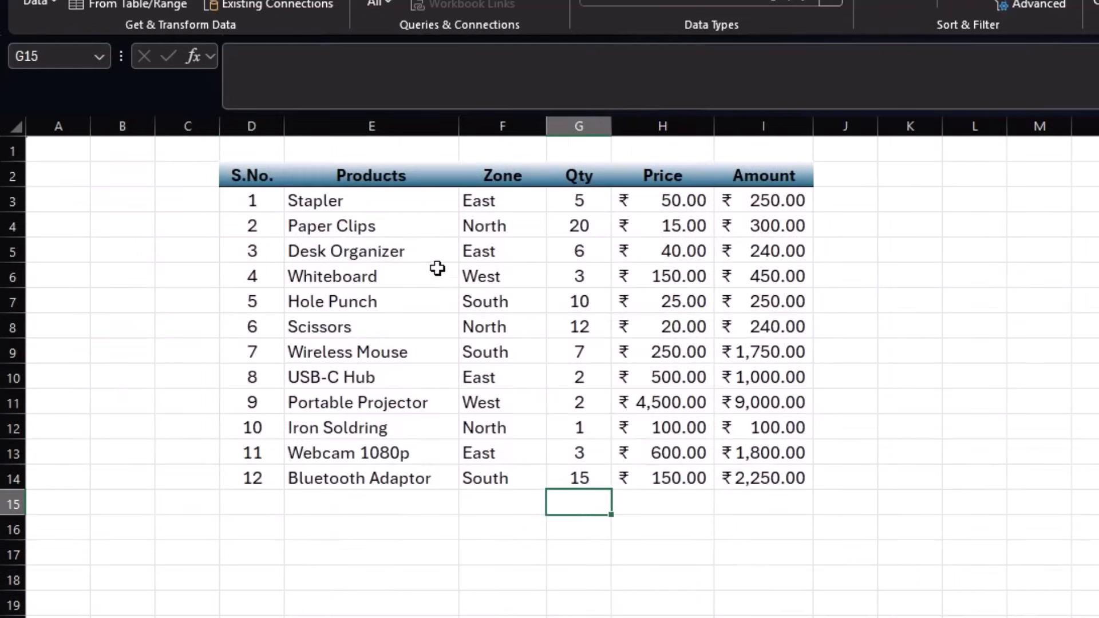
left_click(413, 250)
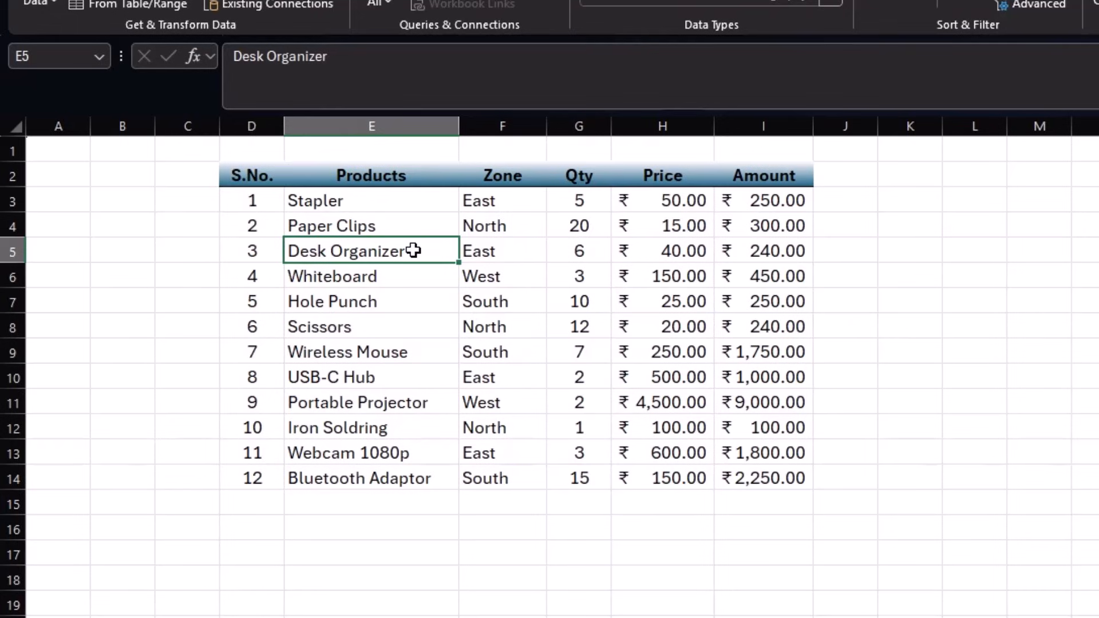
key("ctrl+t")
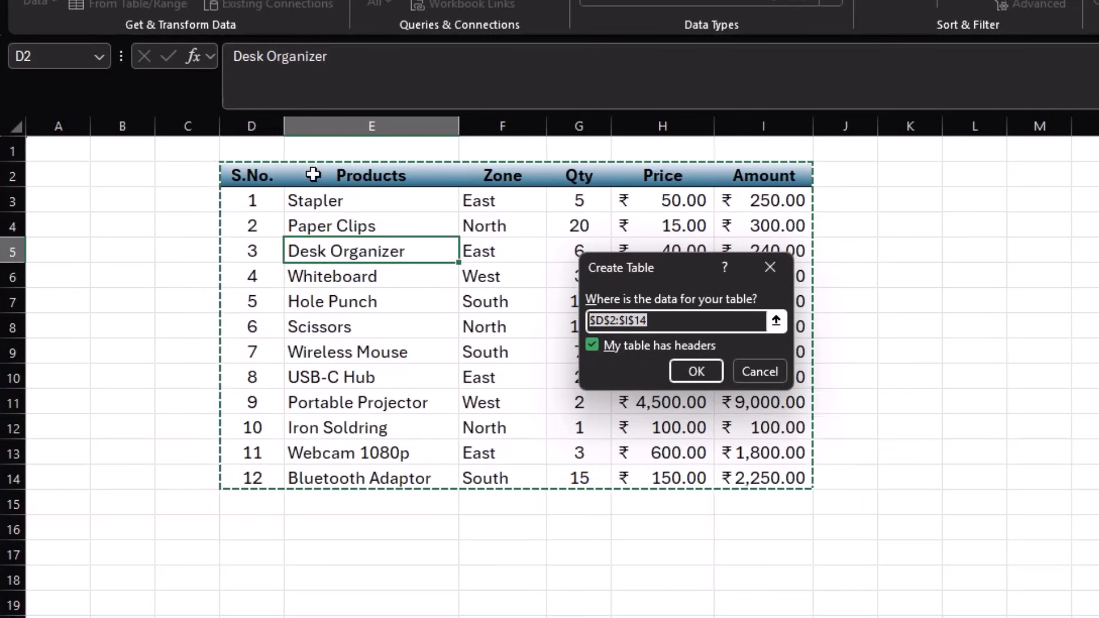
left_click(683, 370)
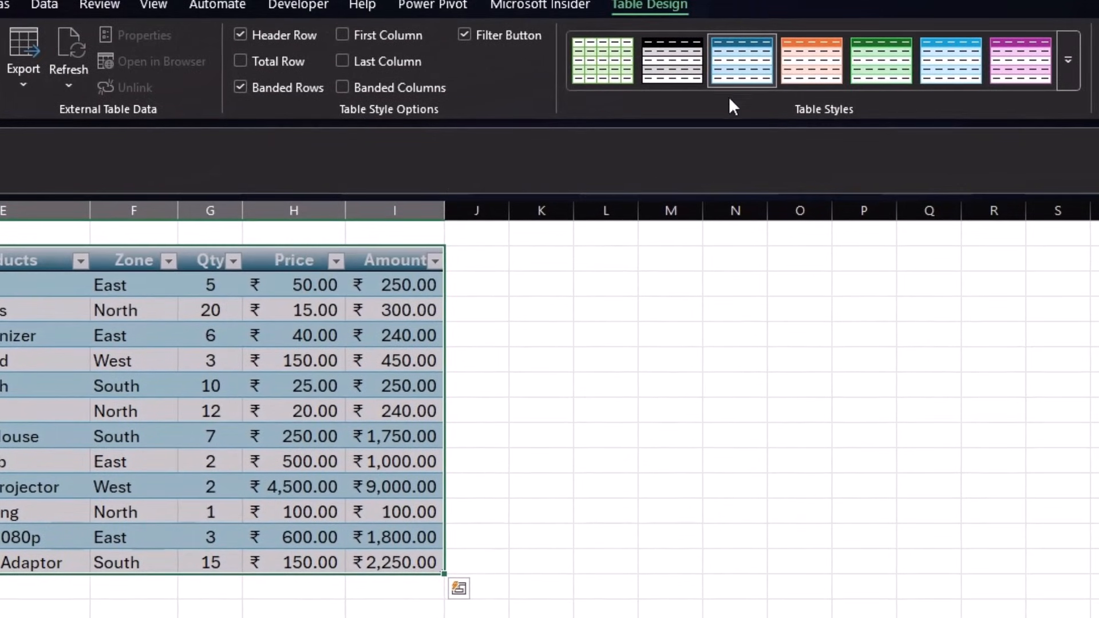
left_click(1067, 80)
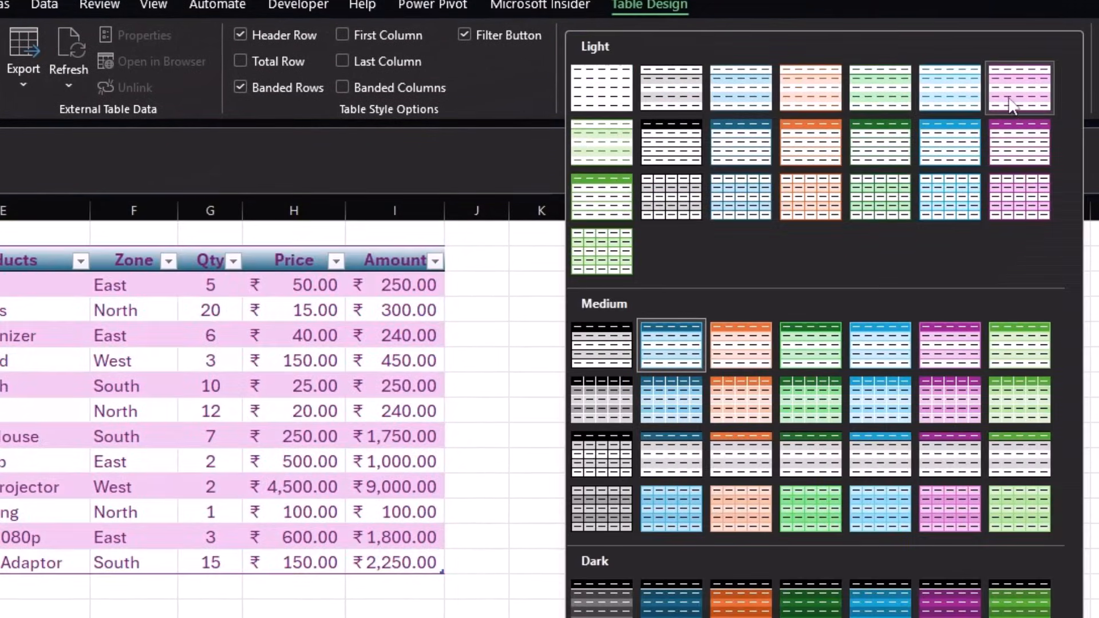
left_click(760, 346)
left_click(528, 419)
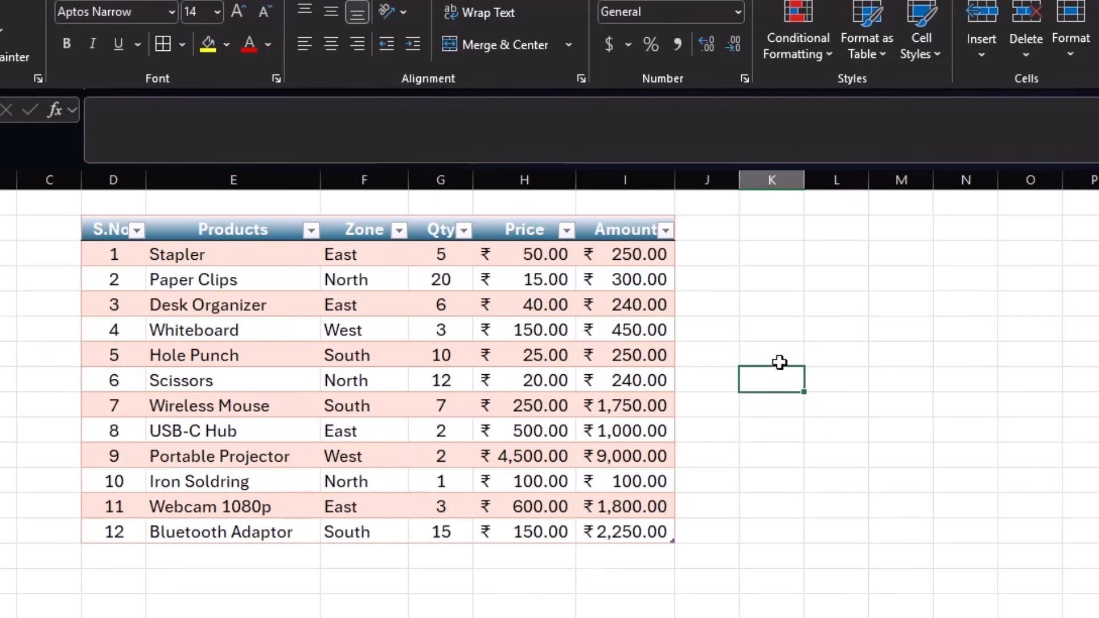
left_click(312, 230)
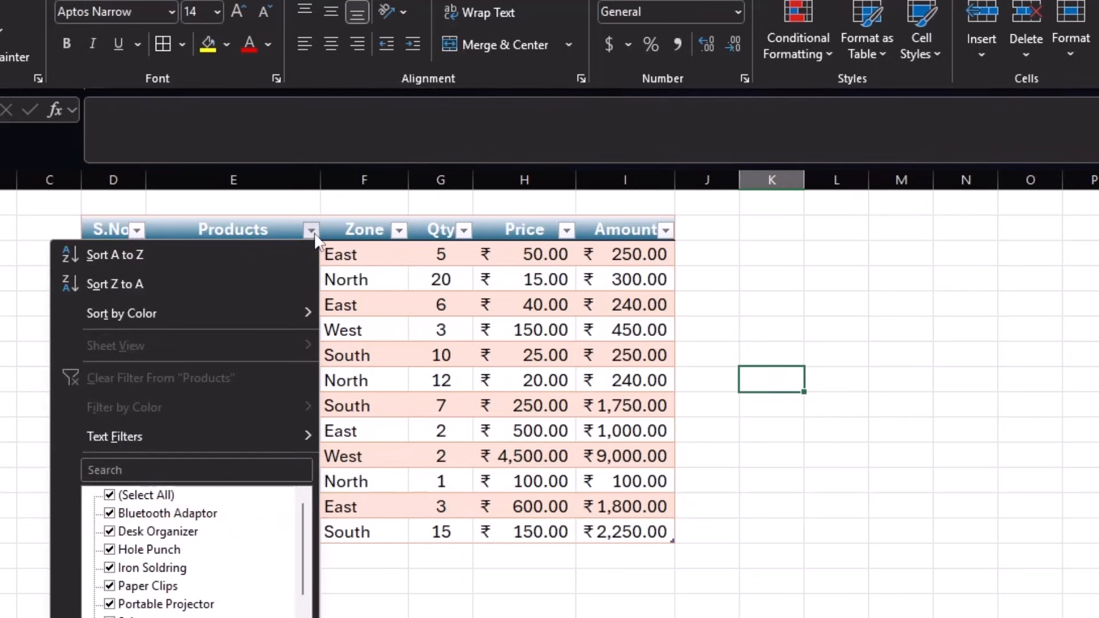
left_click(312, 230)
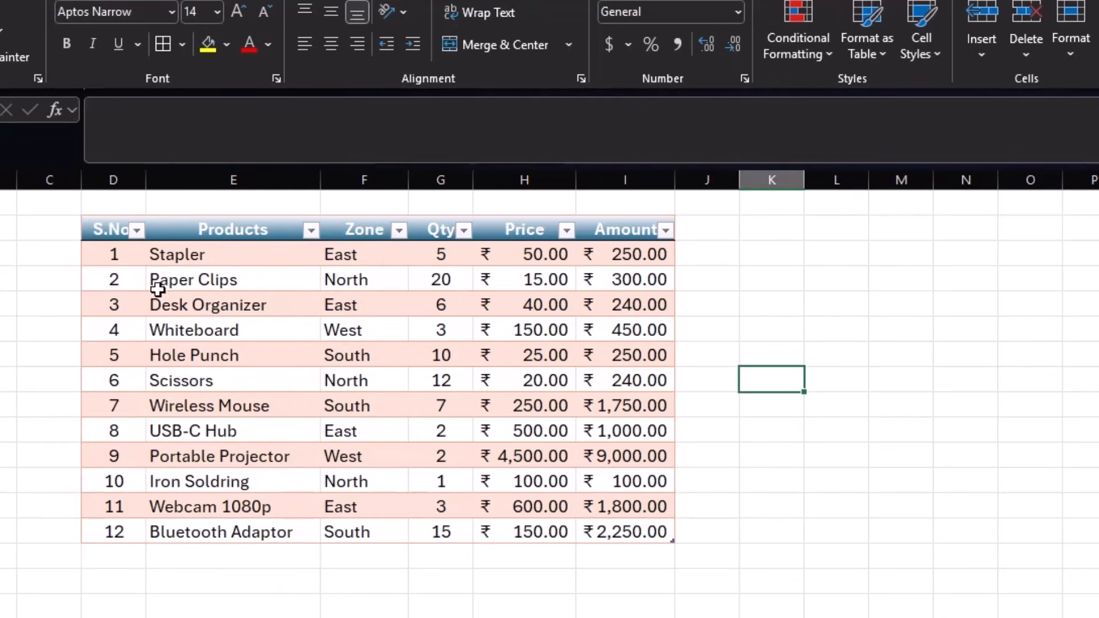
left_click_drag(115, 256, 606, 255)
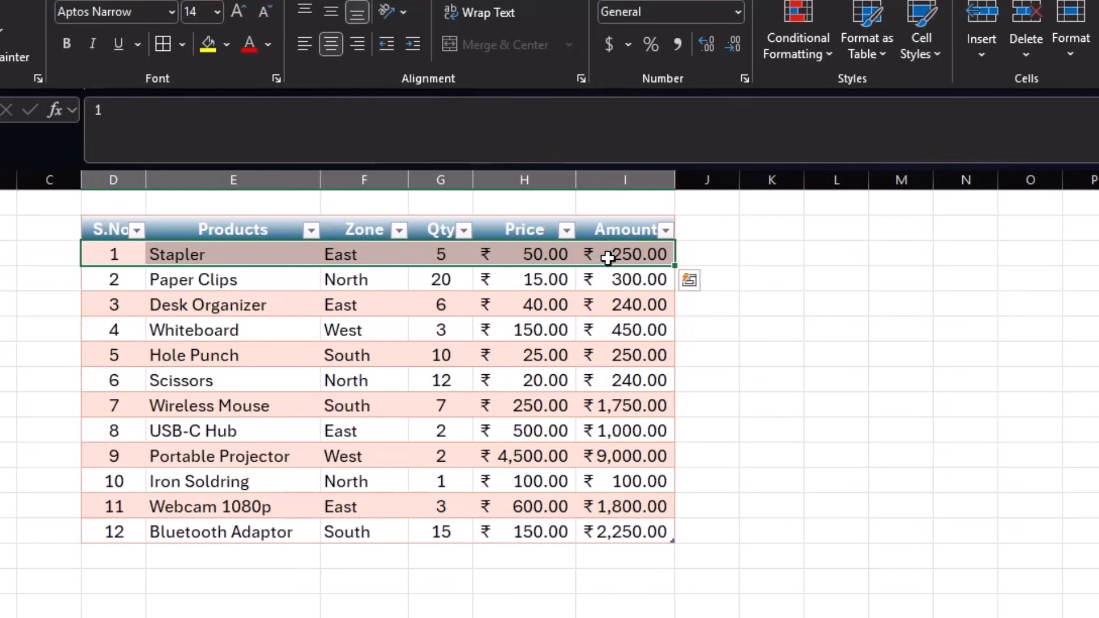
left_click(131, 310)
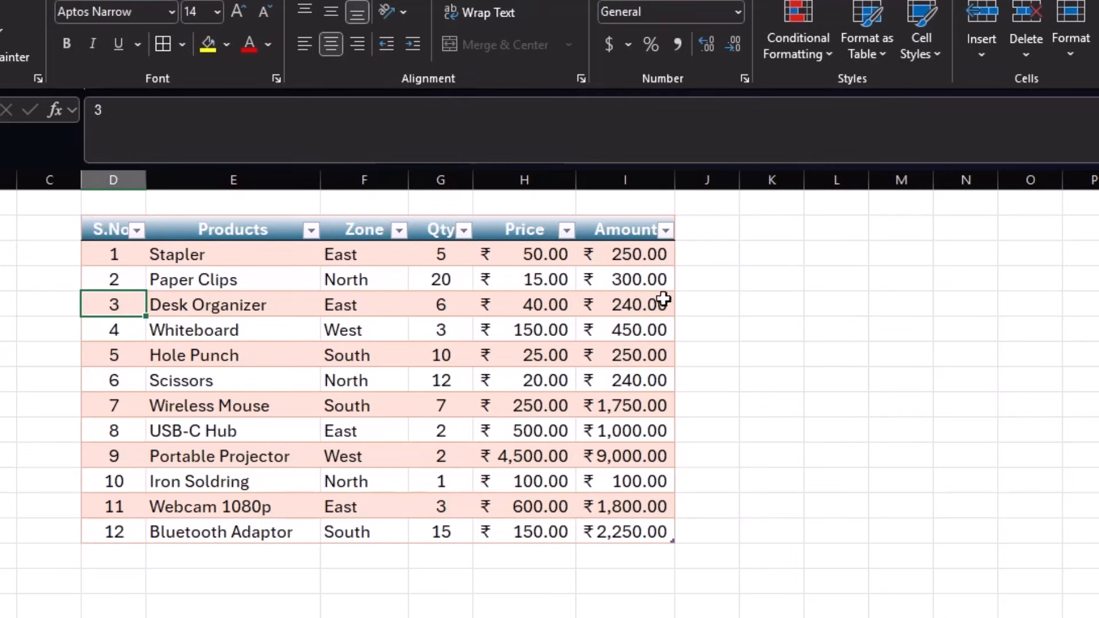
left_click(699, 230)
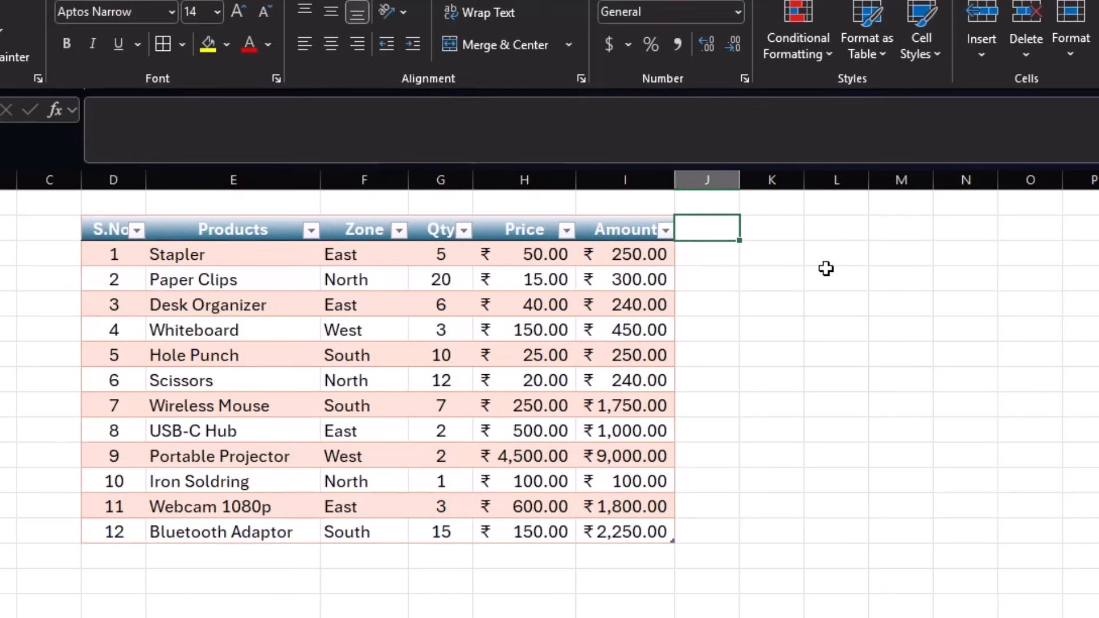
left_click_drag(740, 180, 823, 180)
type("a")
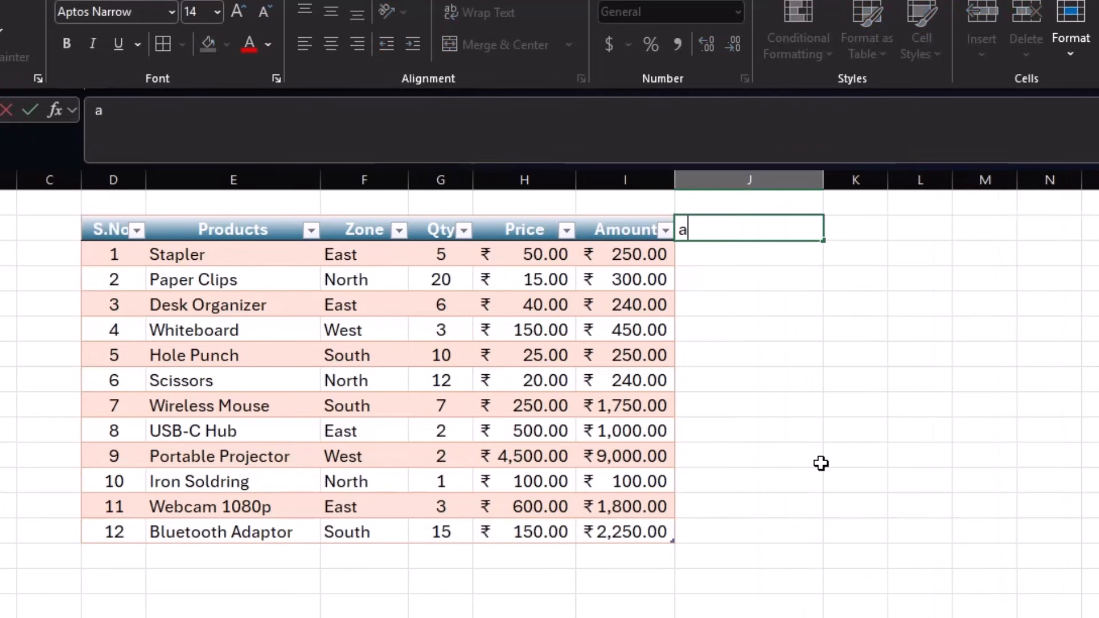
type("ccount n")
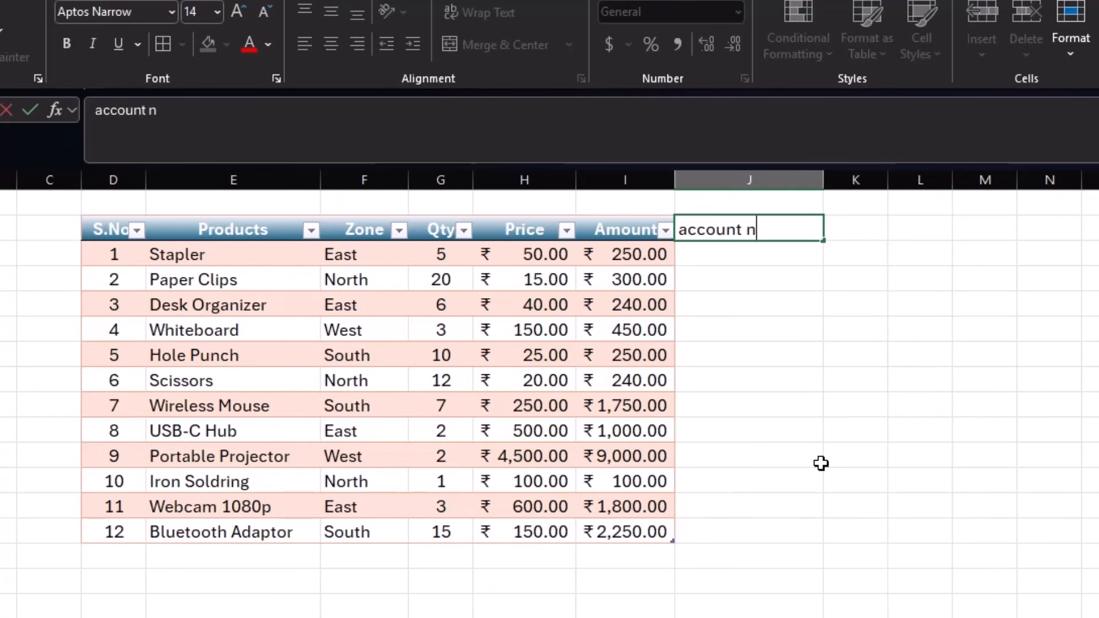
type("umber")
key("Return")
left_click(734, 310)
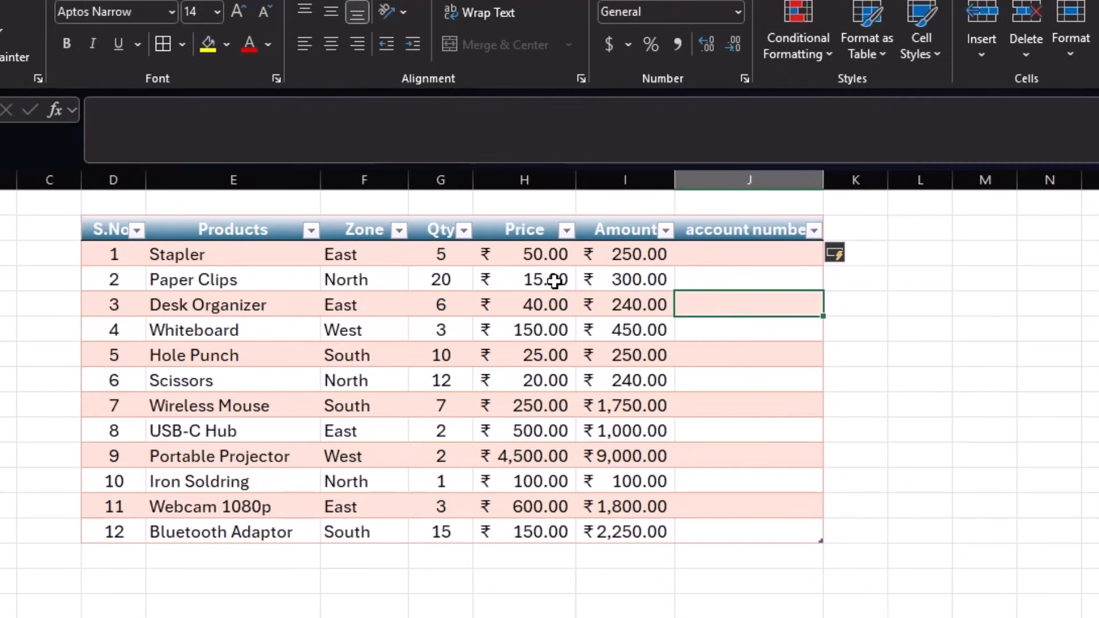
left_click(589, 532)
left_click(515, 526)
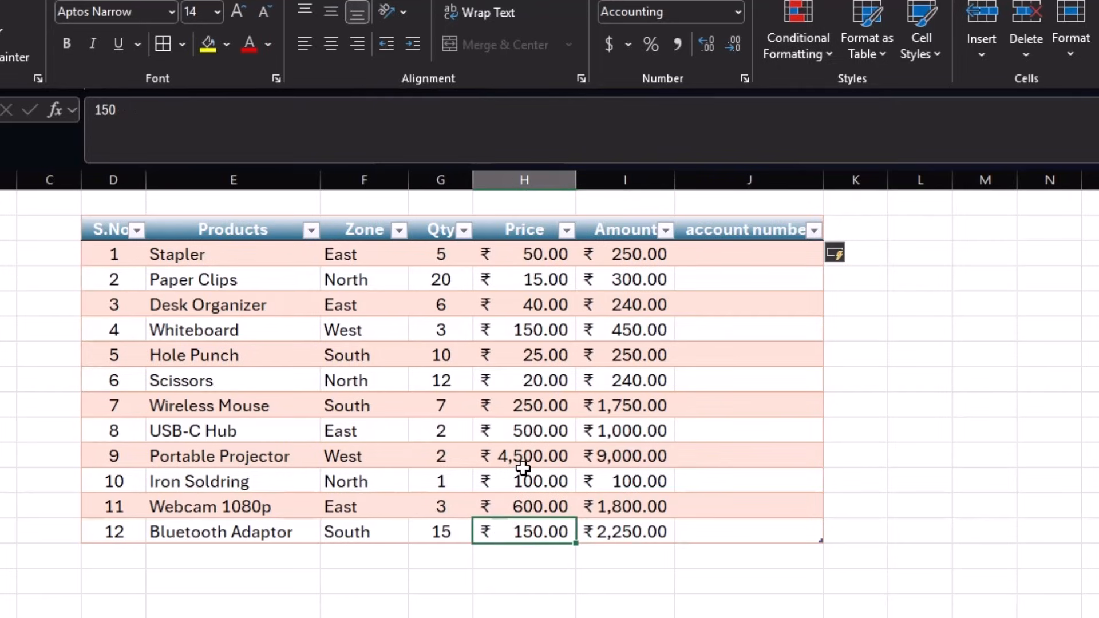
left_click(747, 179)
right_click(760, 351)
left_click(813, 606)
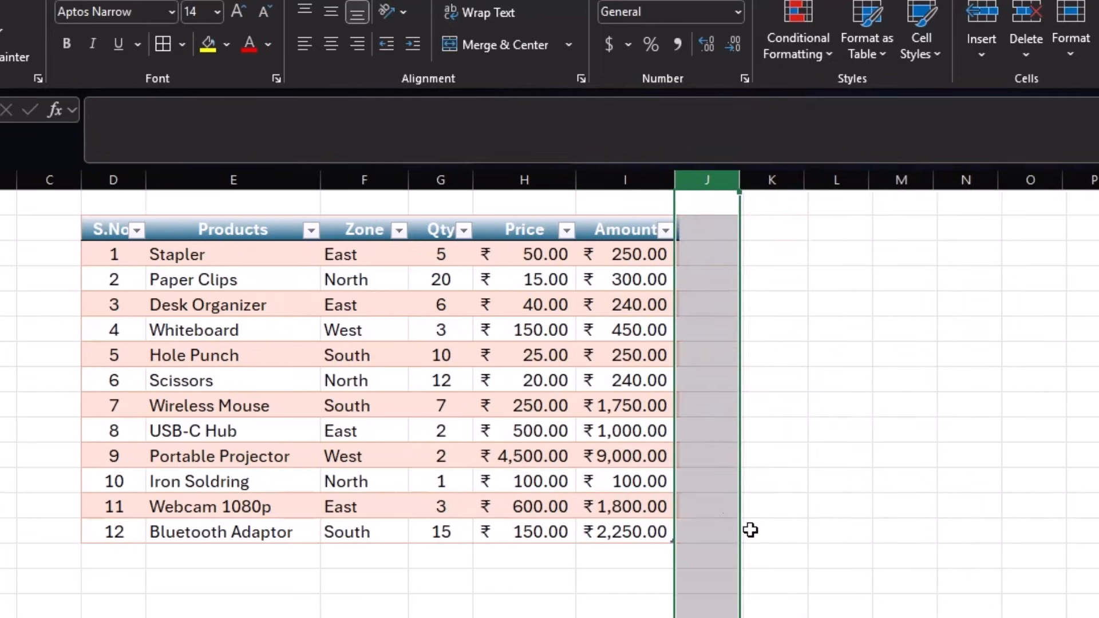
left_click(633, 406)
left_click(406, 305)
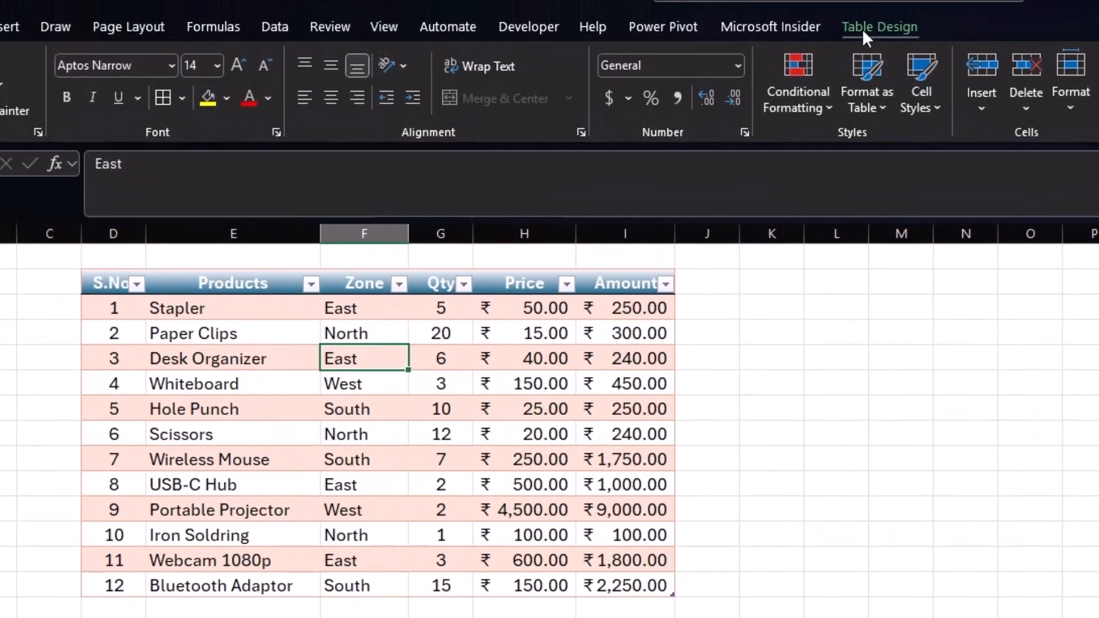
- Add a Total row that sums Price and averages Qty, widening the Amount column
left_click(861, 28)
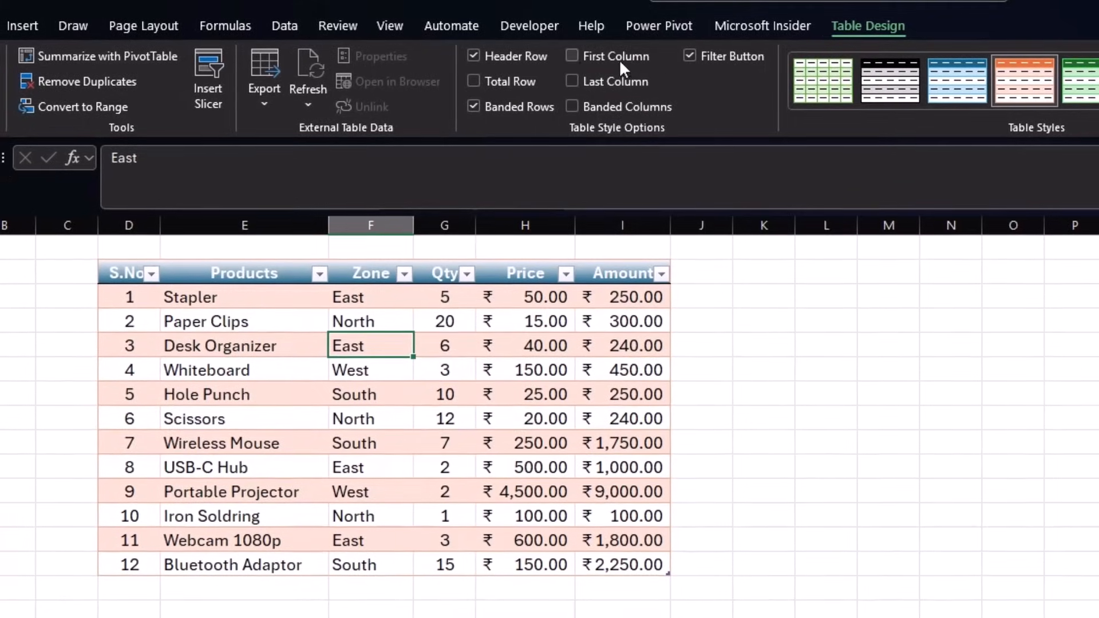
left_click(478, 83)
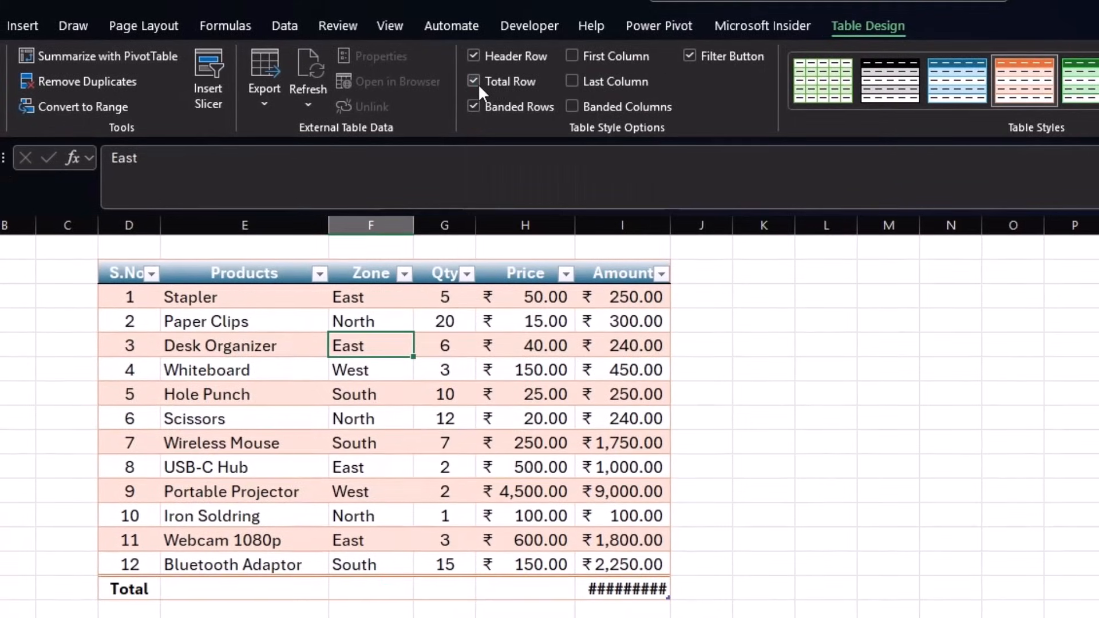
left_click_drag(671, 216, 697, 217)
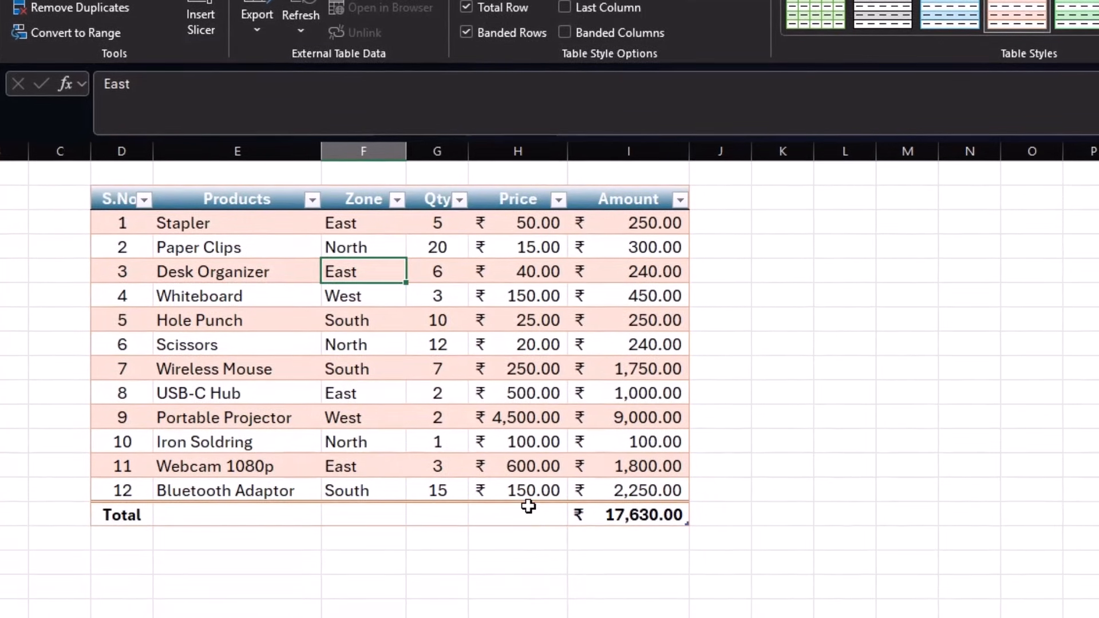
left_click(569, 594)
left_click(576, 516)
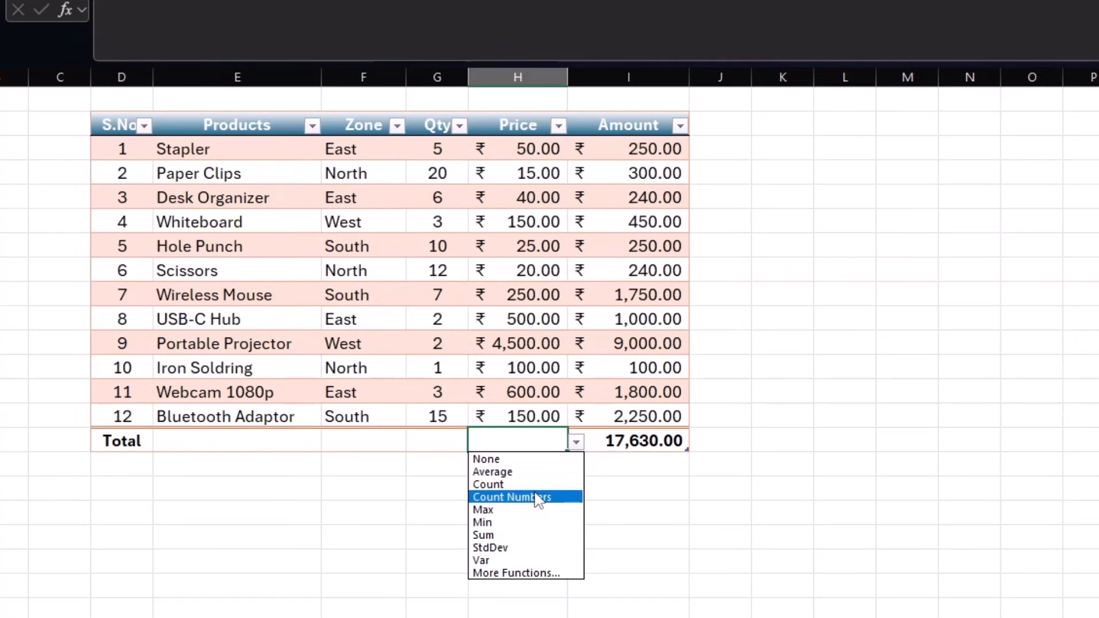
left_click(526, 536)
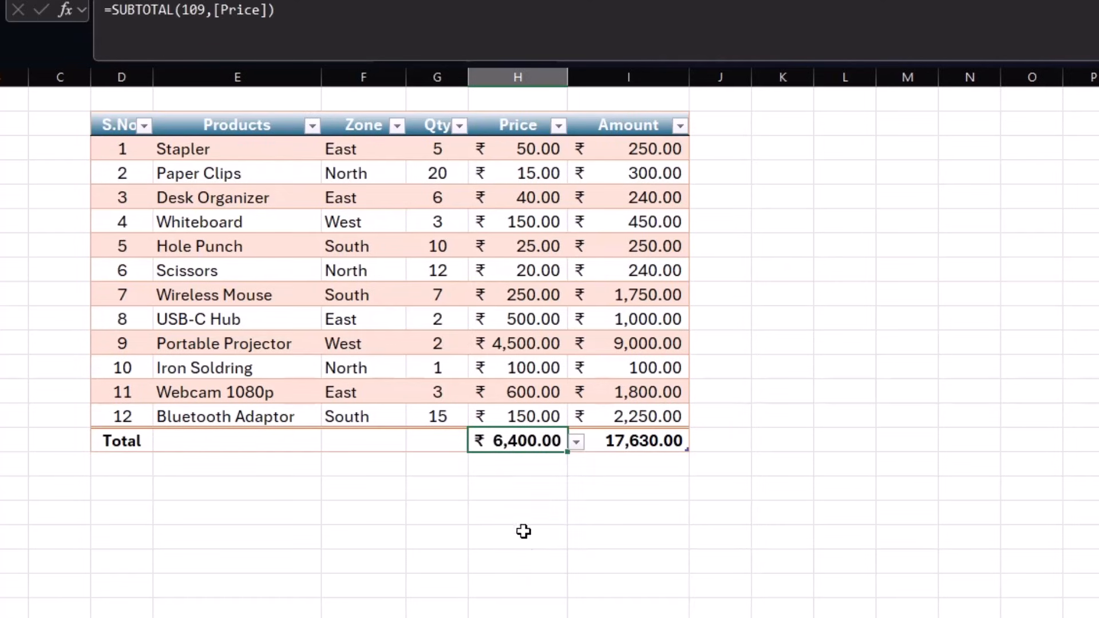
left_click(436, 441)
left_click(476, 441)
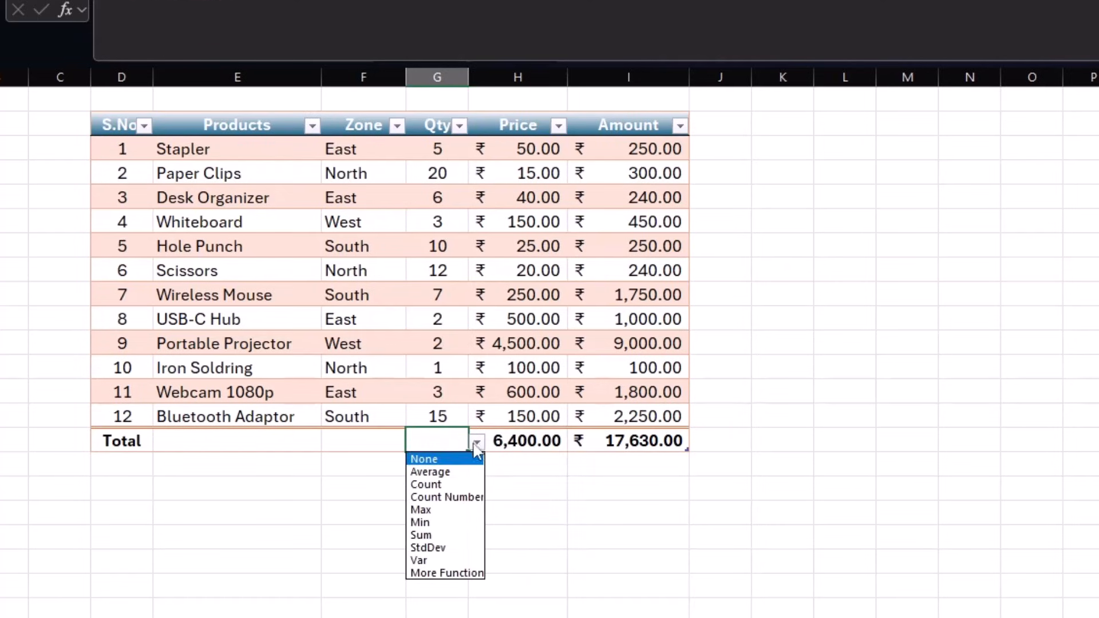
left_click(461, 471)
left_click(490, 475)
left_click(772, 417)
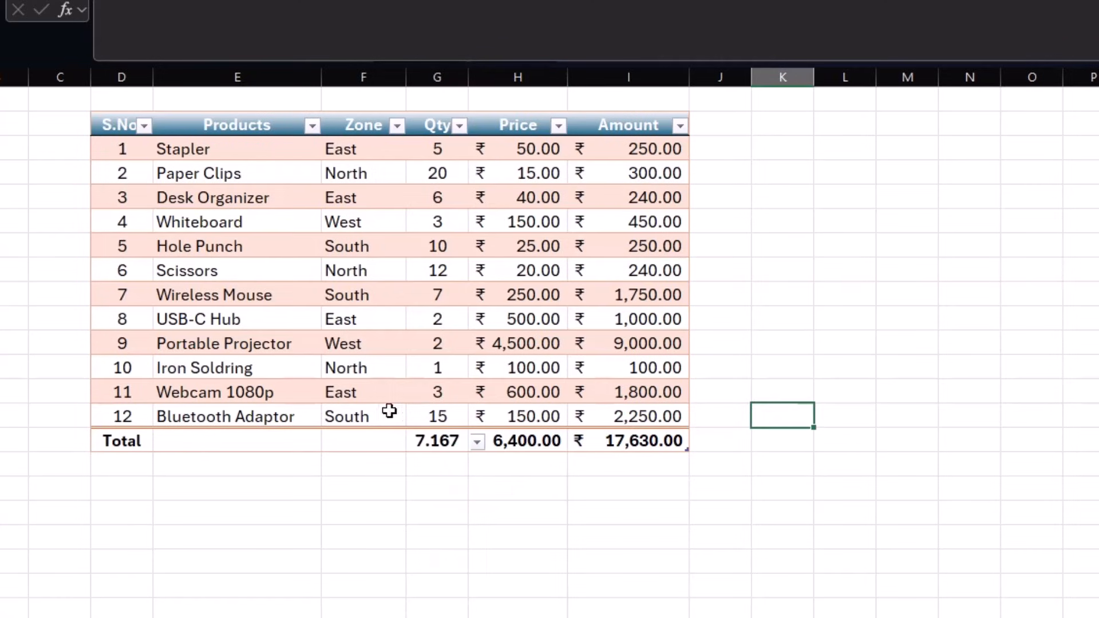
- Add table row 13 (Mouse, South, Qty 2, Price 150) and widen column K
left_click(129, 413)
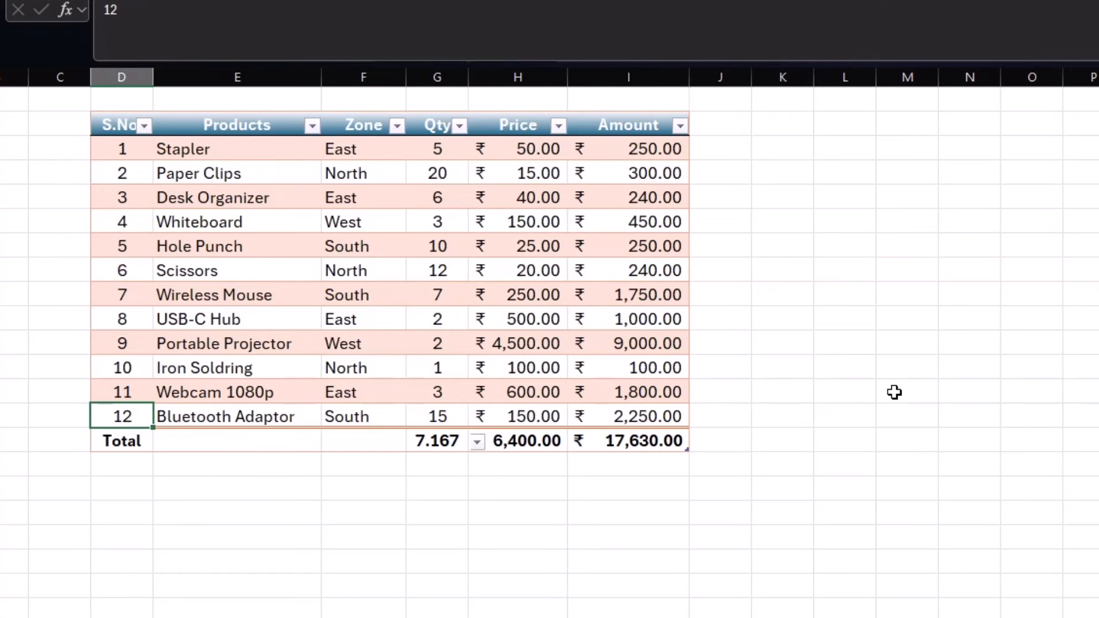
key("Right")
key("Right")
key("Right")
key("Right")
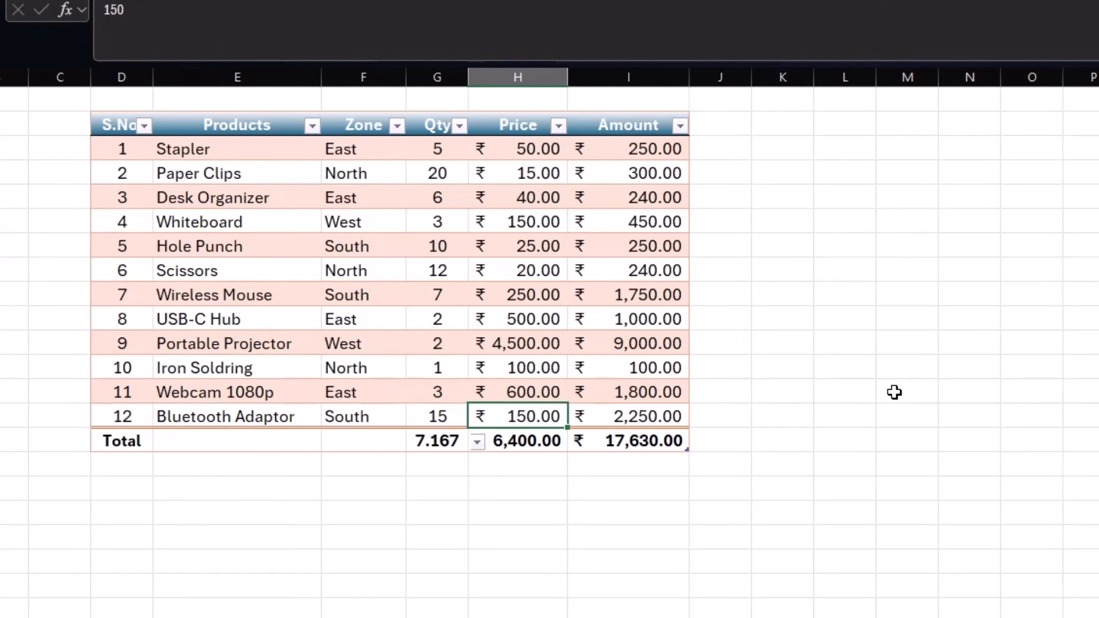
key("Right")
key("Tab")
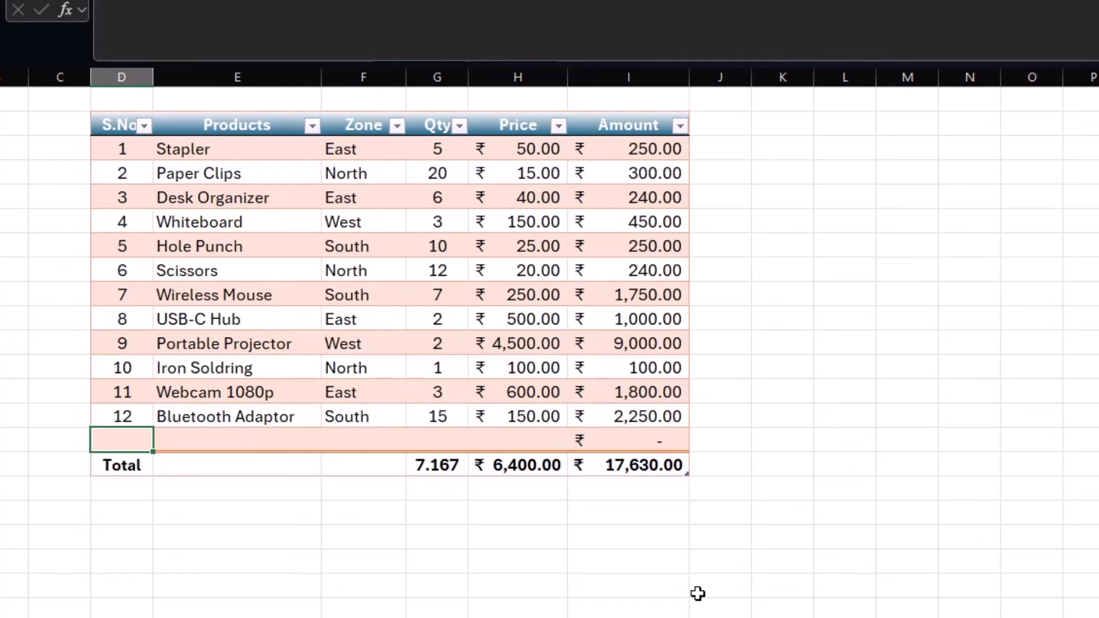
type("13")
key("Tab")
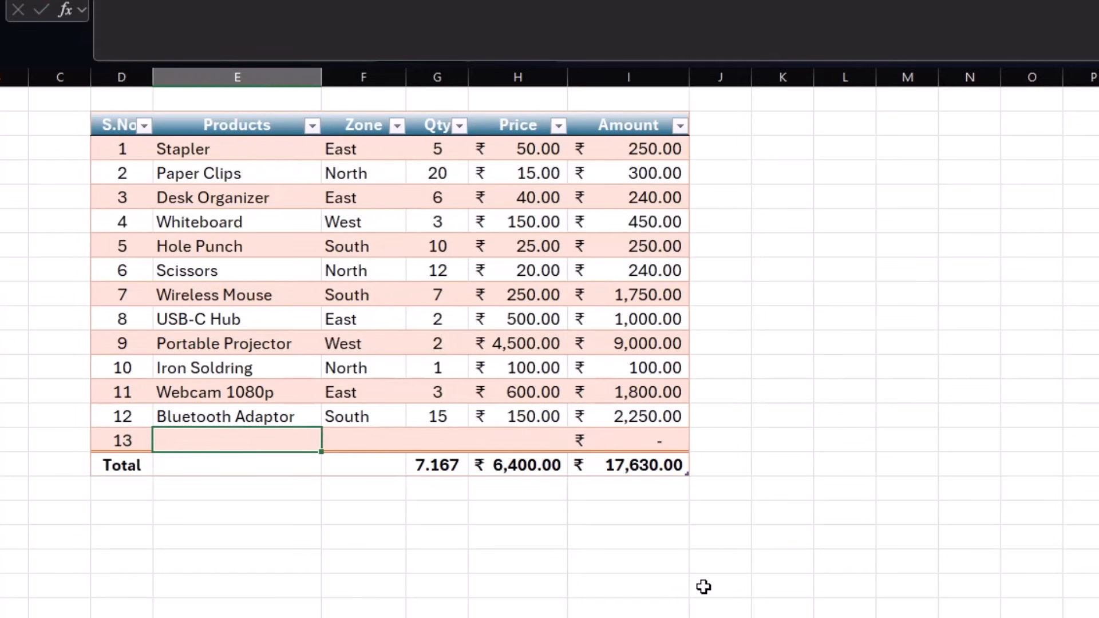
type("Mouse")
key("Tab")
type("south")
key("Tab")
type("2")
key("Tab")
type("150")
key("Tab")
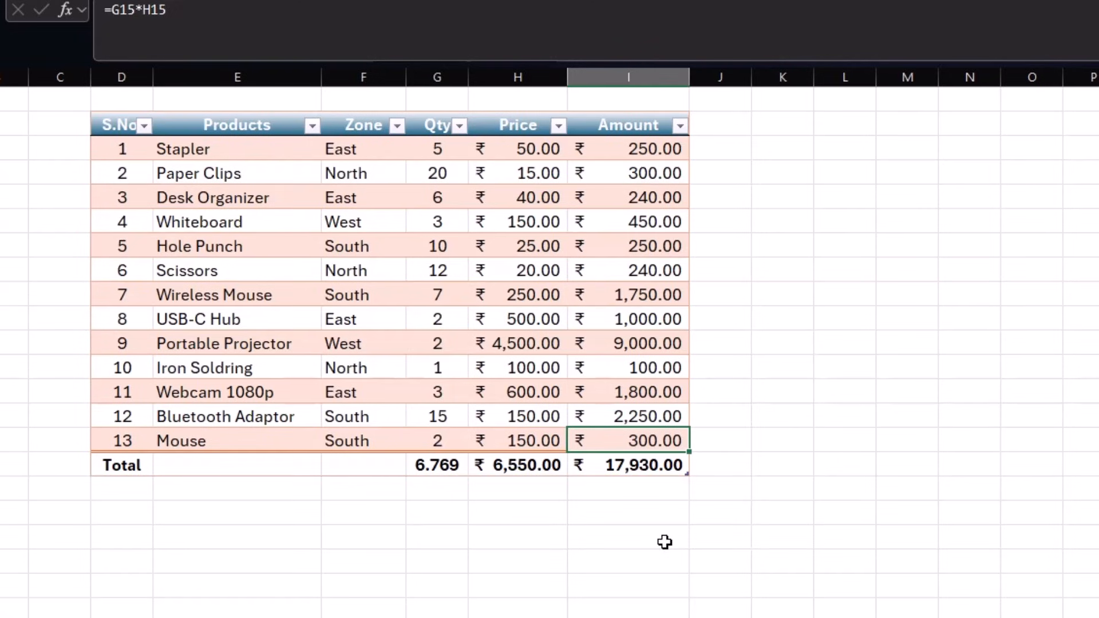
left_click_drag(813, 79, 872, 86)
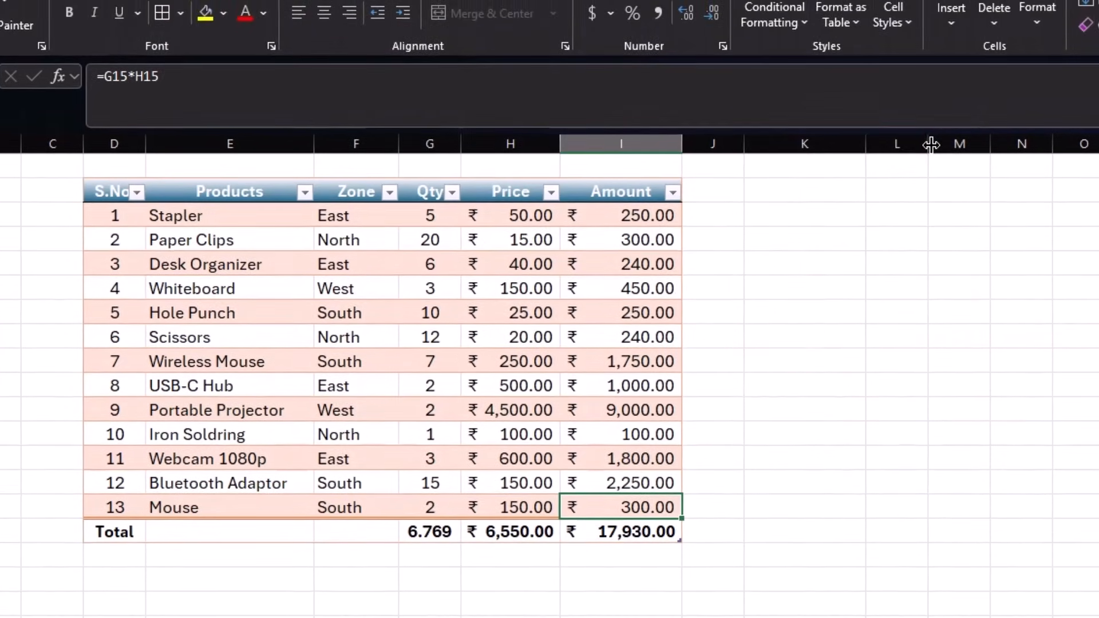
left_click_drag(867, 143, 889, 150)
- Type Items in K3 and give K4 a dropdown list from the Products column, picking Hole Punch
left_click(832, 191)
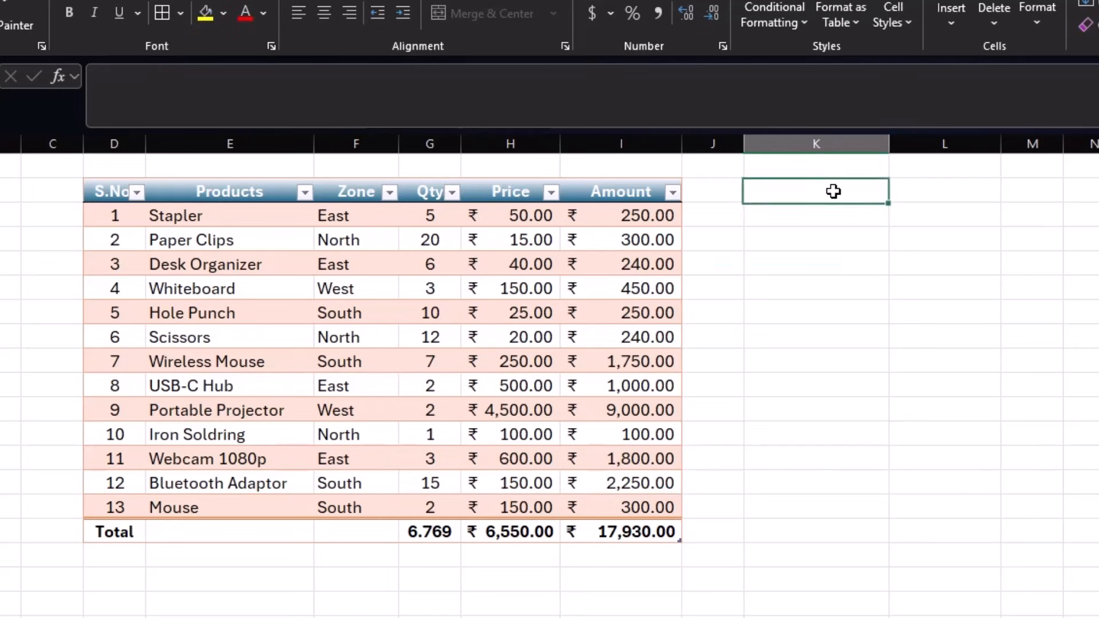
type("Items")
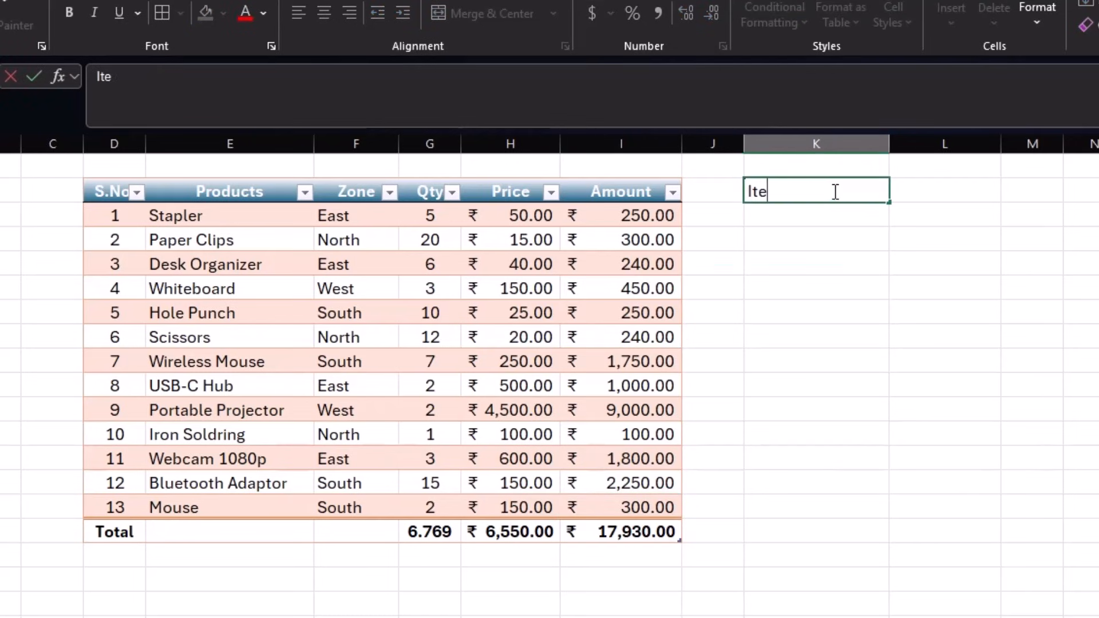
key("Return")
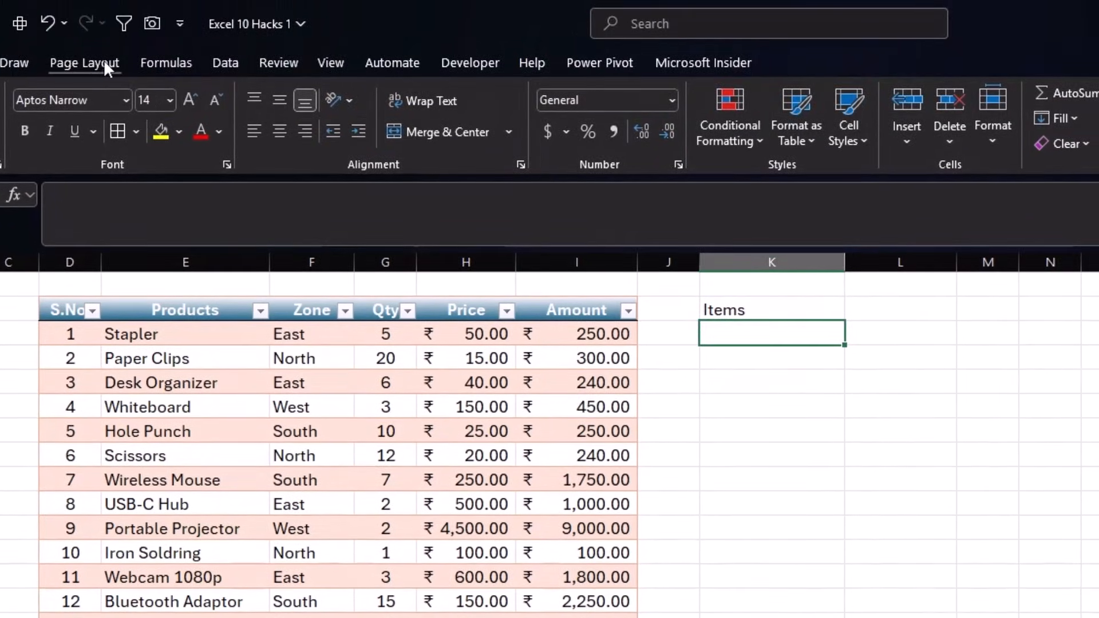
left_click(219, 63)
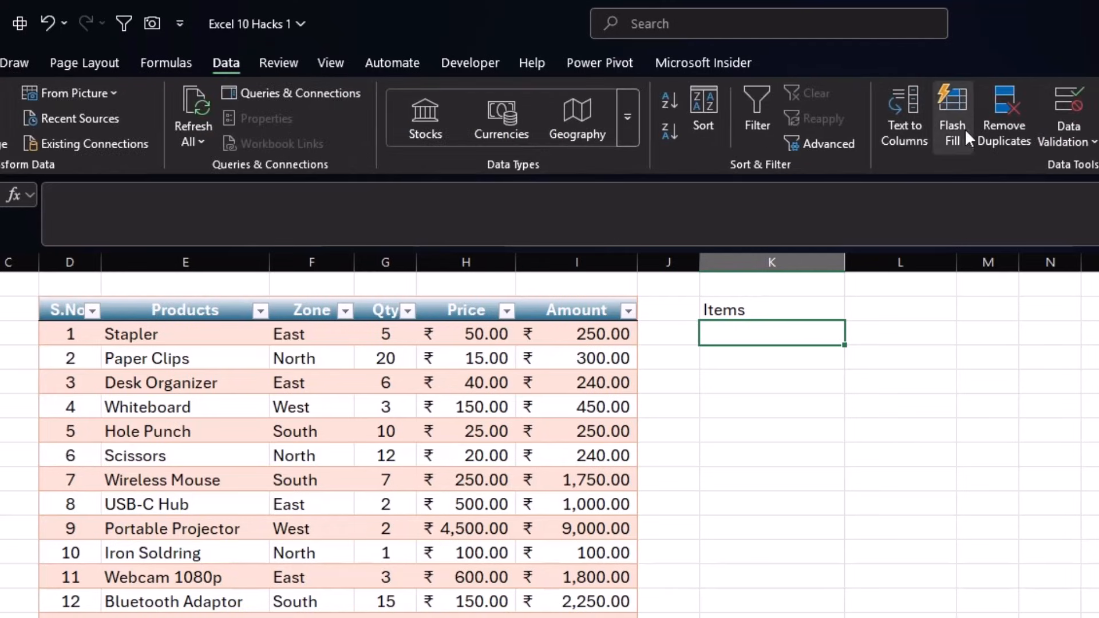
left_click(1068, 130)
left_click(1007, 169)
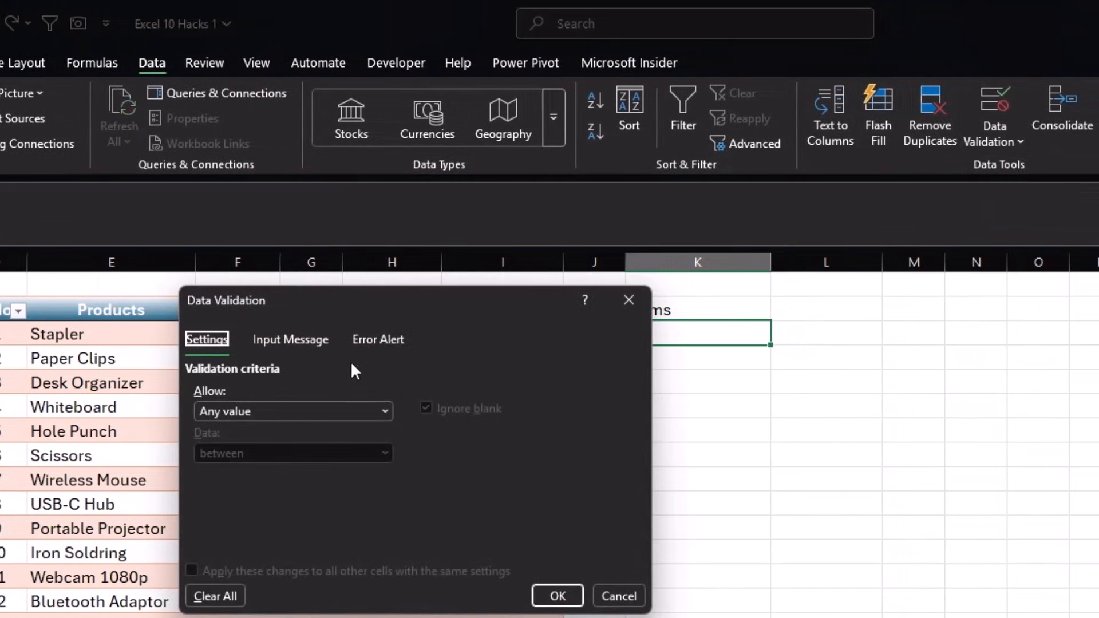
left_click_drag(368, 296, 907, 260)
left_click(827, 375)
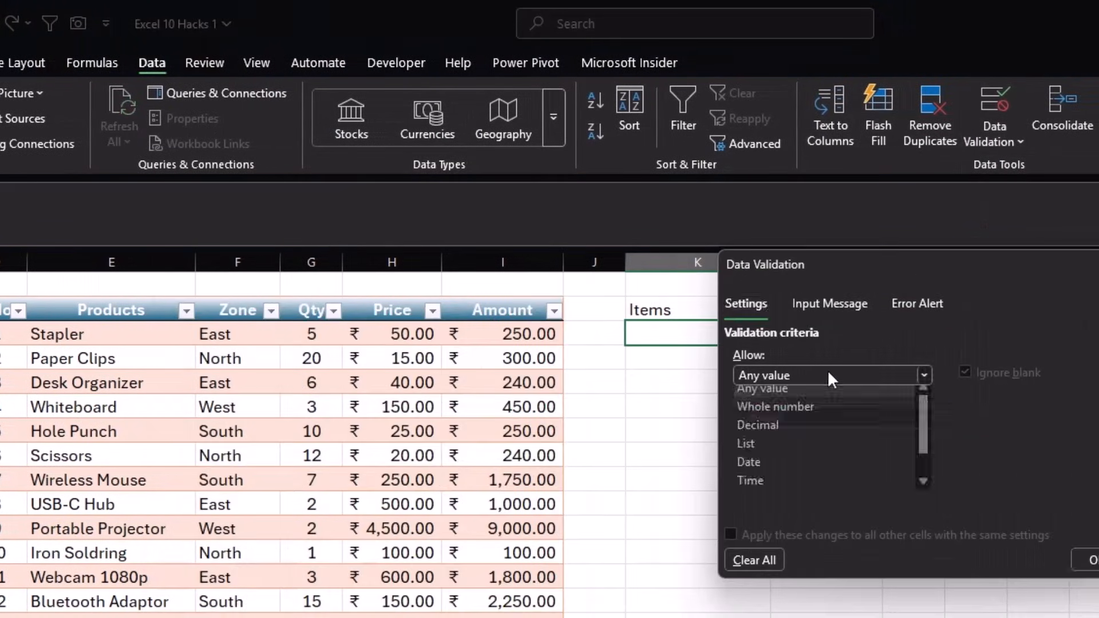
left_click(785, 451)
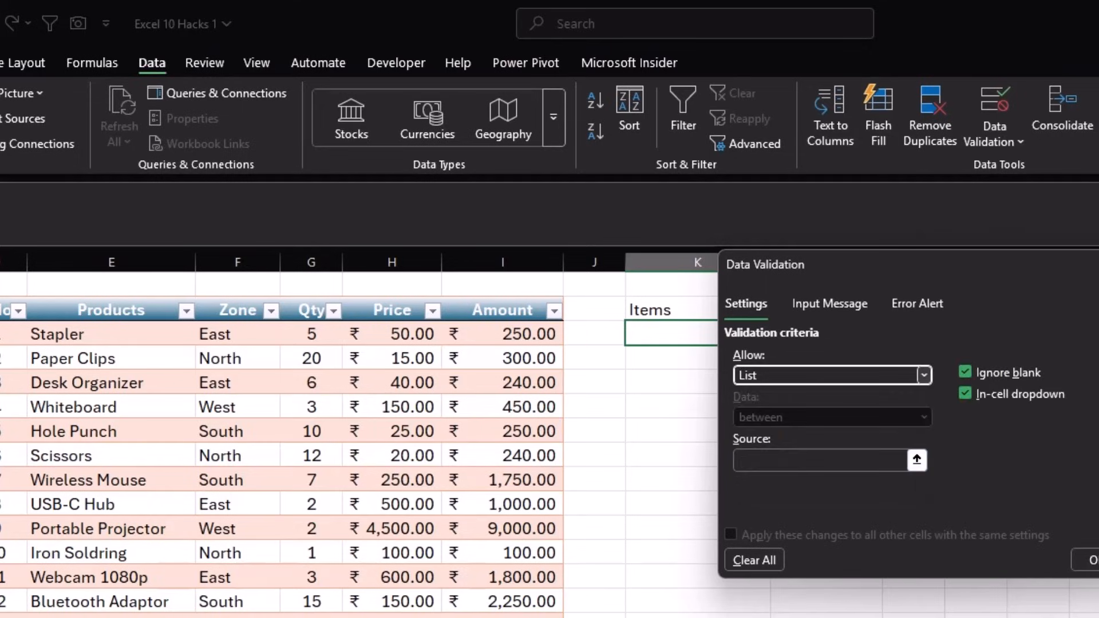
left_click(758, 456)
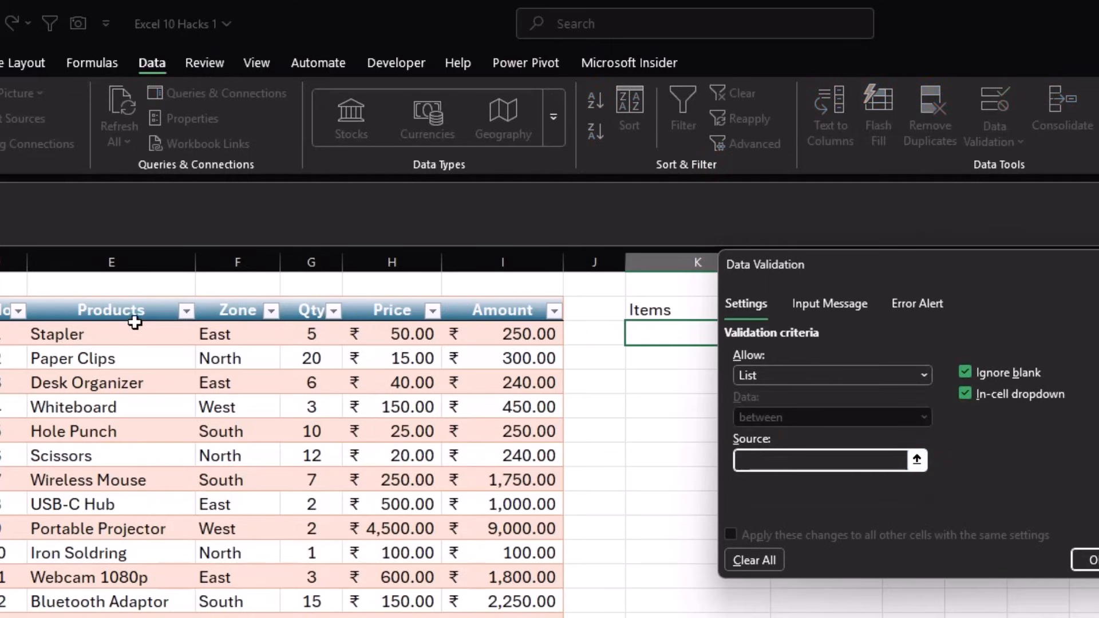
left_click(127, 295)
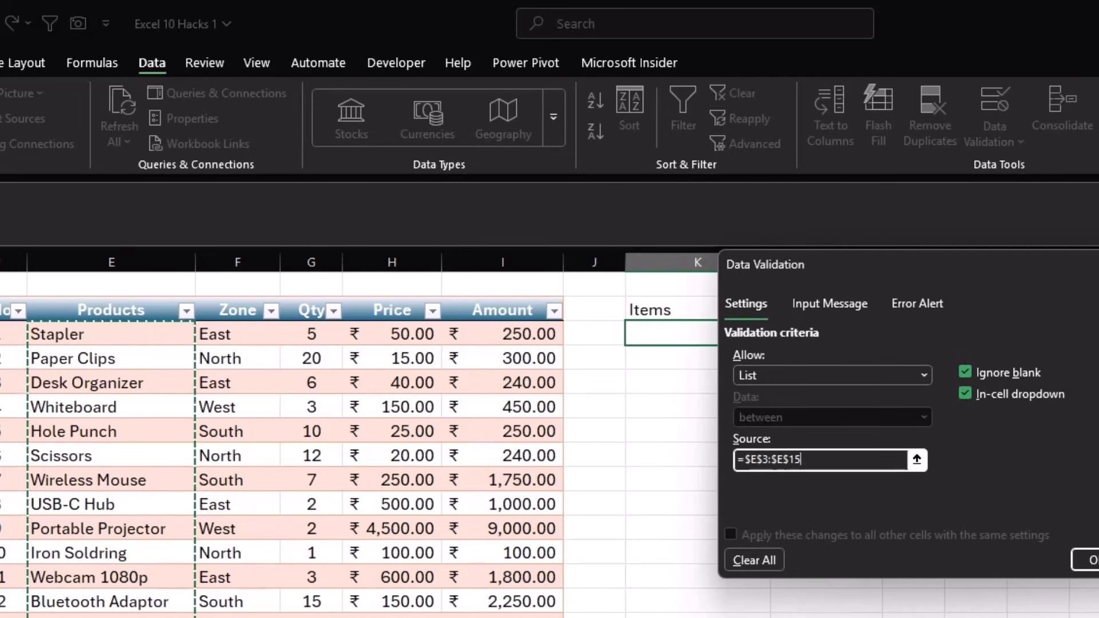
left_click(1086, 559)
left_click(783, 337)
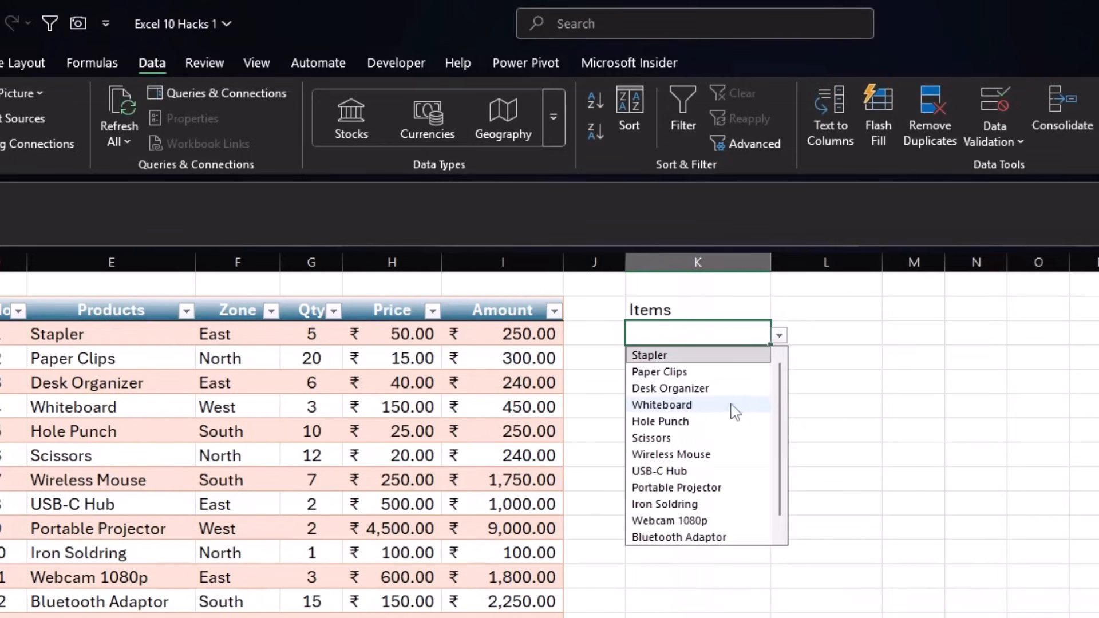
left_click(735, 421)
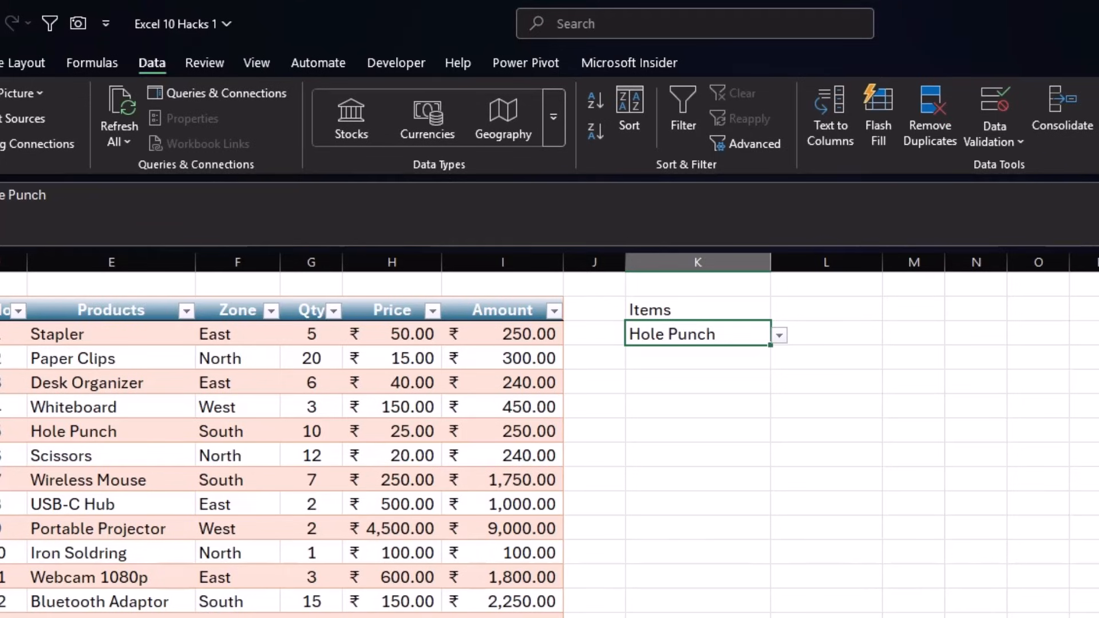
- Add table row 14 with product Keyboard
left_click(527, 617)
key("Tab")
type("14")
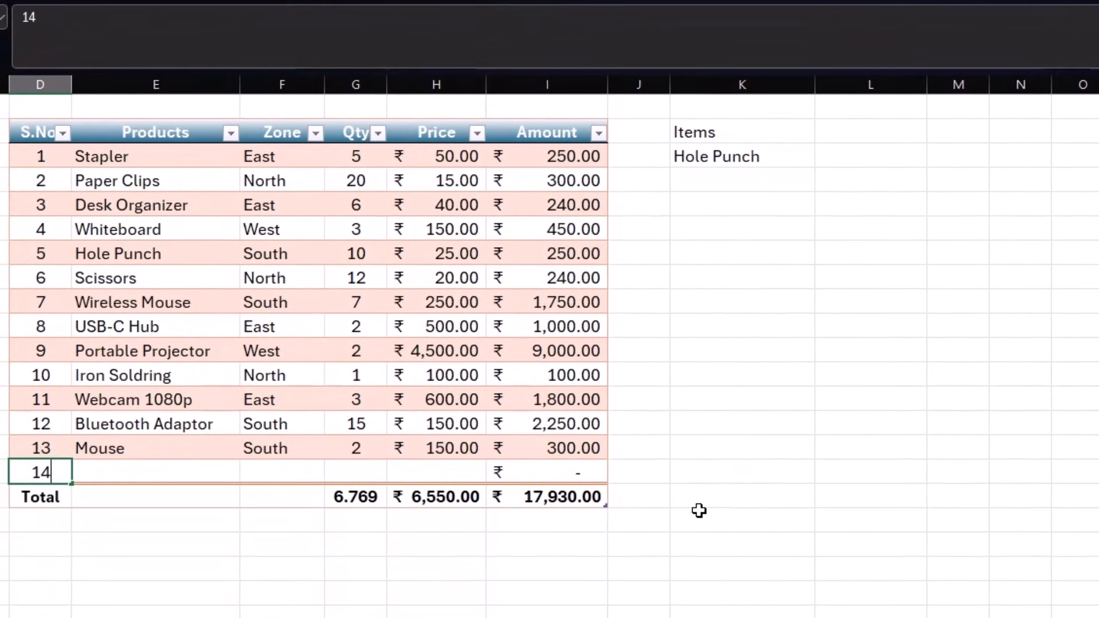
key("Tab")
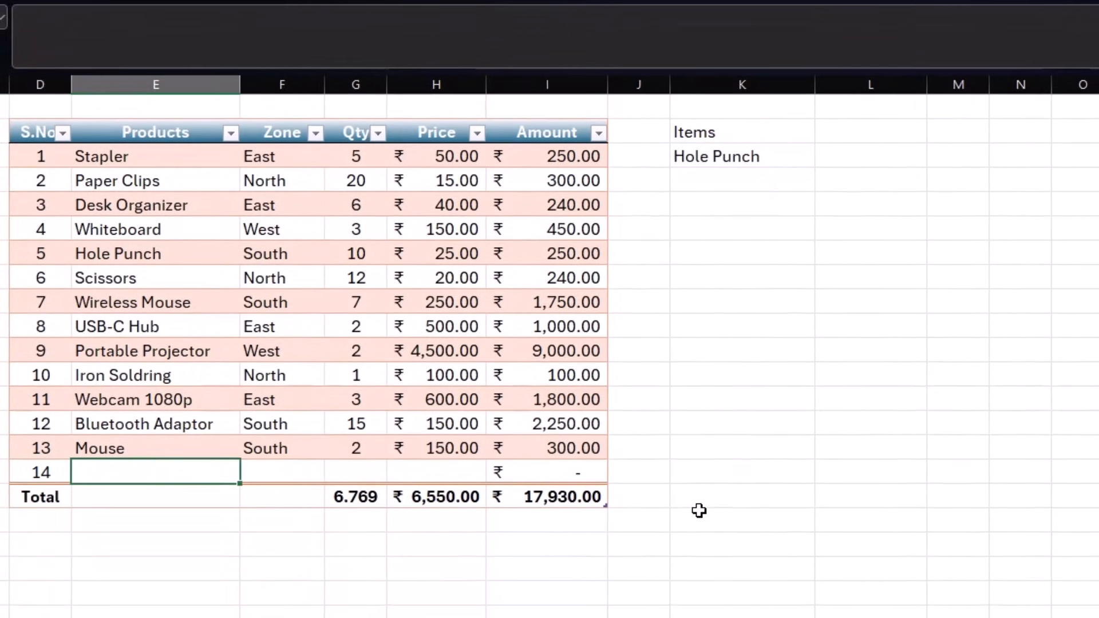
type("Keyboard")
key("Tab")
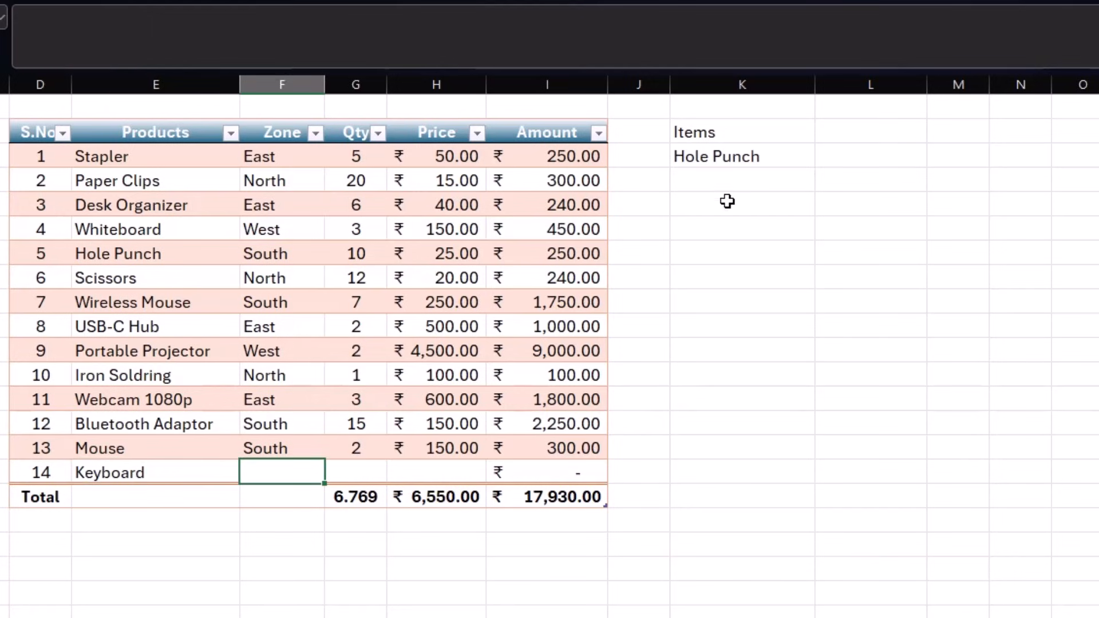
- Check the dropdown for Keyboard, then clear the Items heading and Hole Punch from K3:K4
left_click(761, 156)
left_click(825, 159)
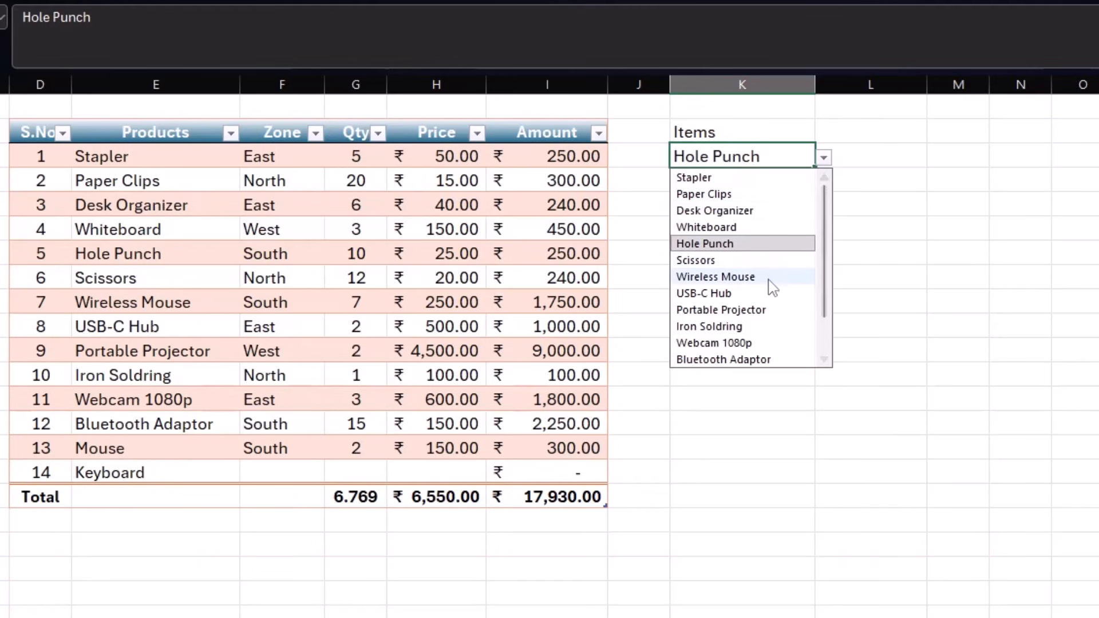
scroll(766, 295, "down", 1)
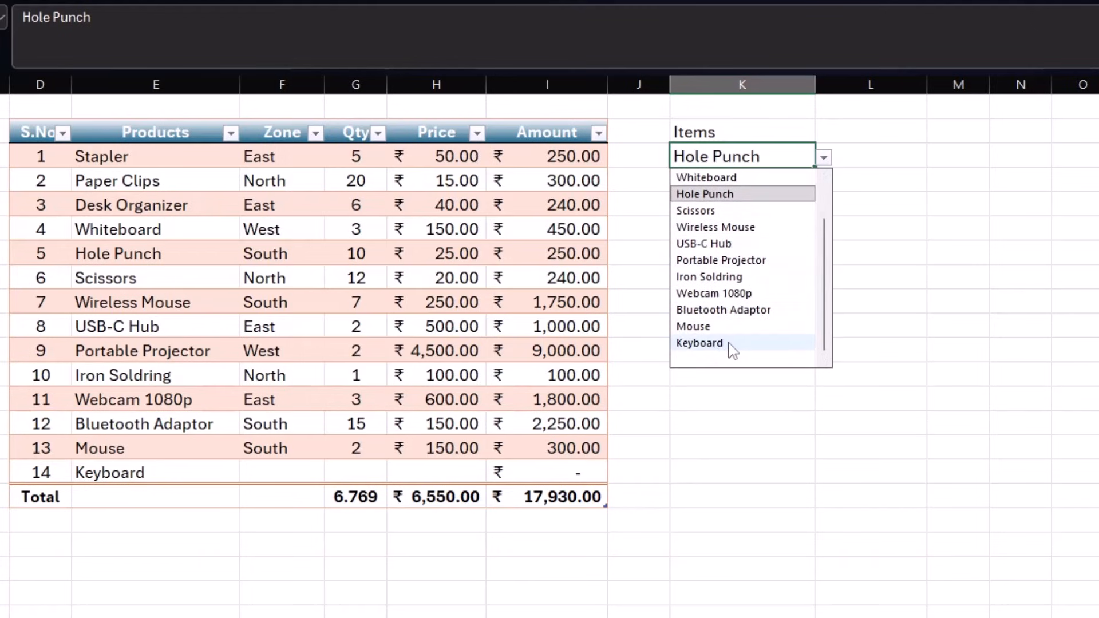
left_click(919, 304)
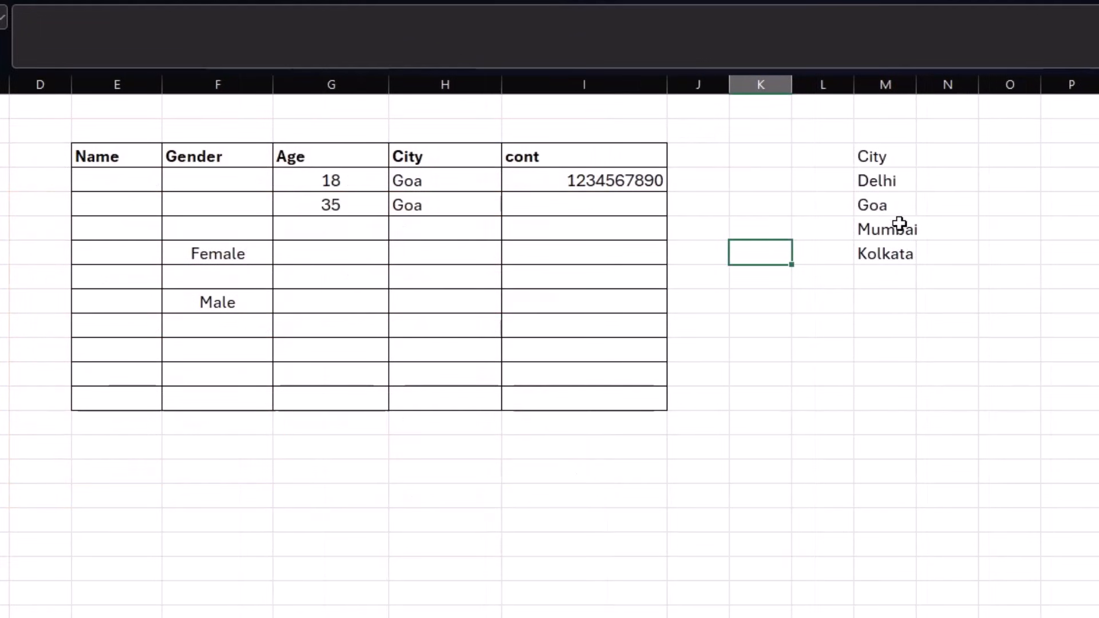
left_click_drag(894, 178, 891, 251)
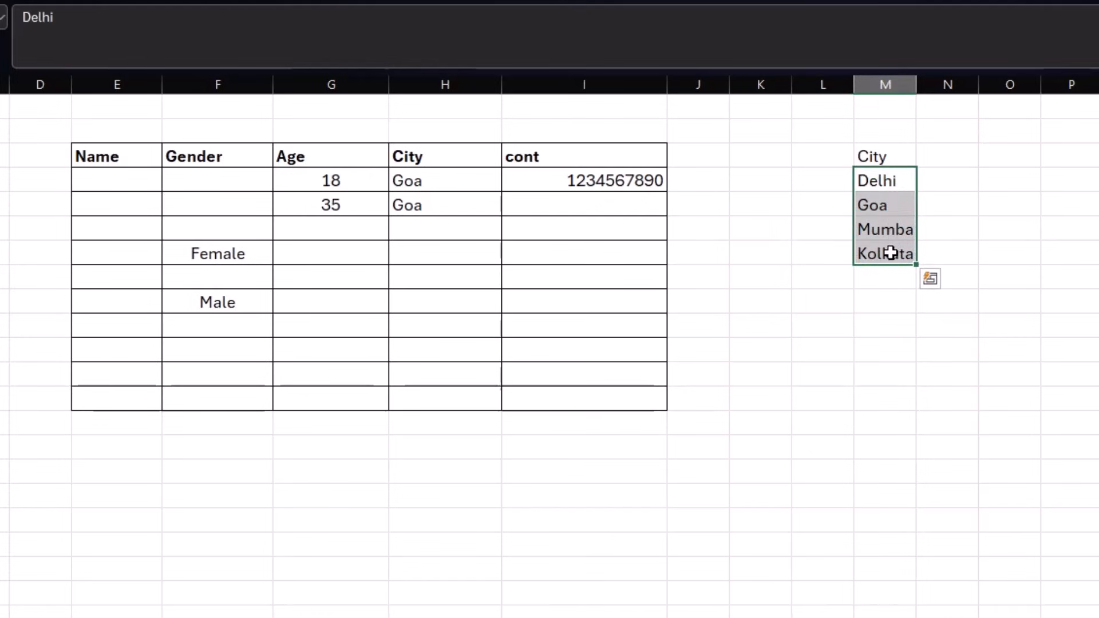
left_click(889, 279)
left_click(883, 326)
left_click(882, 345)
left_click(879, 389)
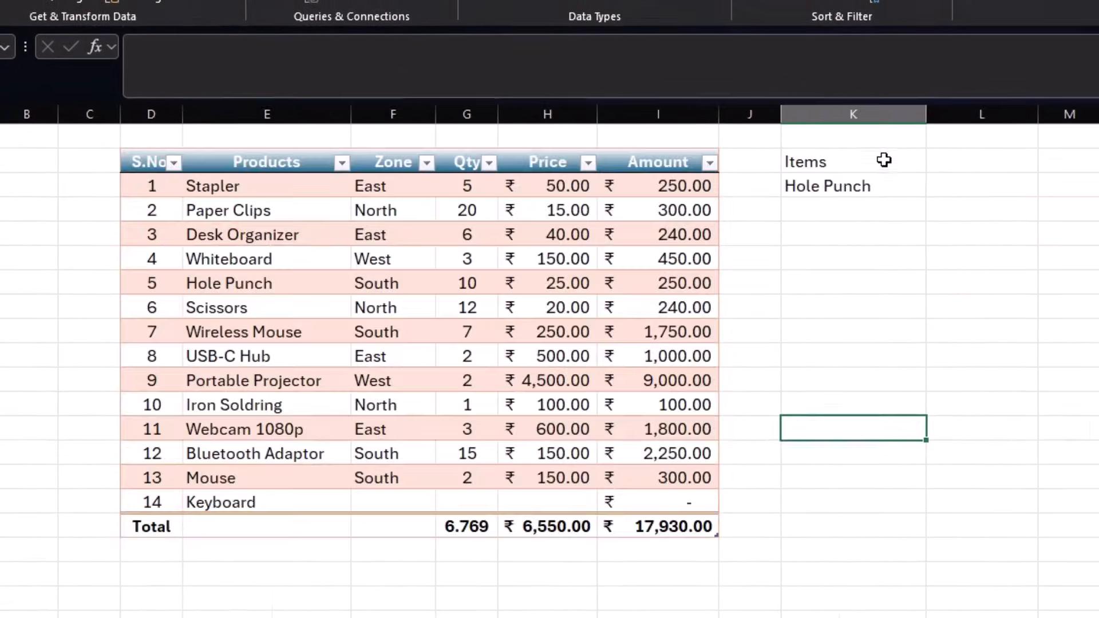
left_click_drag(884, 160, 881, 191)
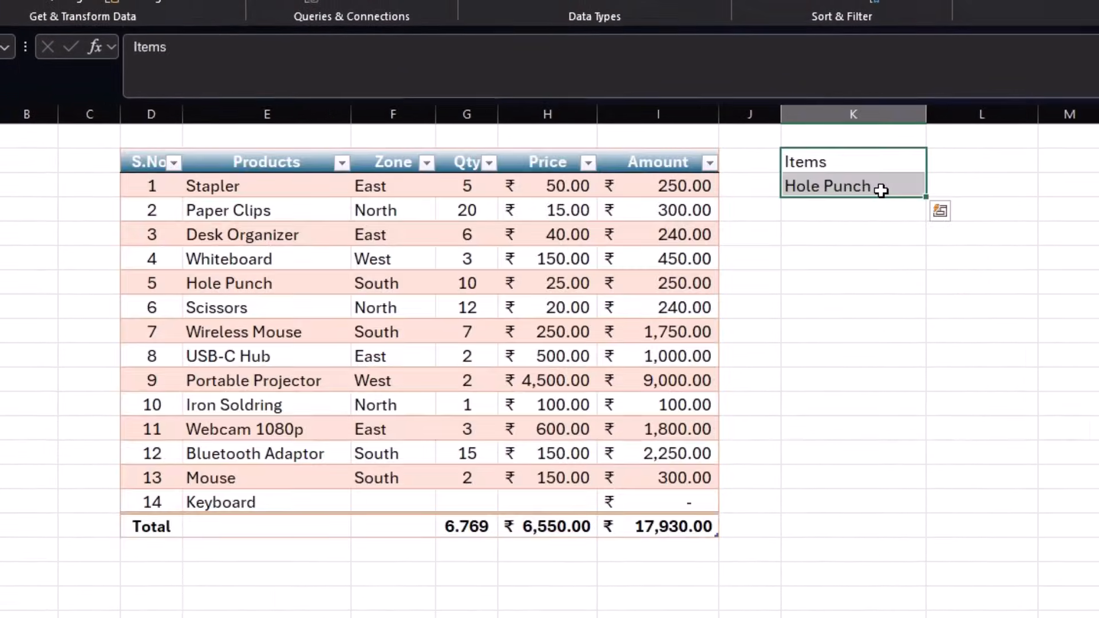
key("Delete")
left_click(881, 191)
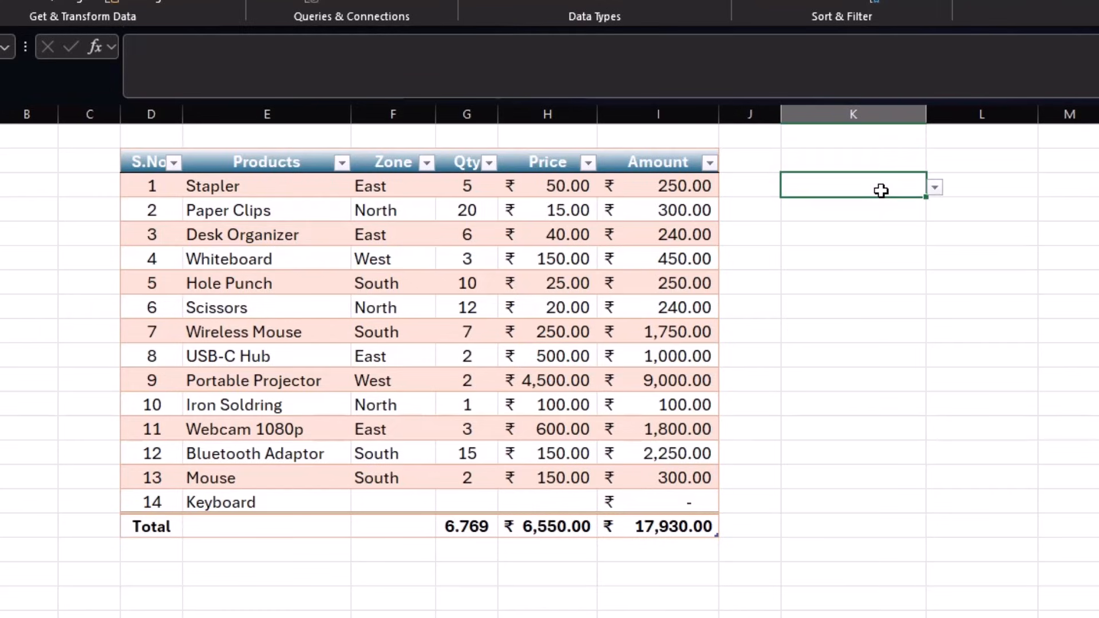
left_click(1065, 355)
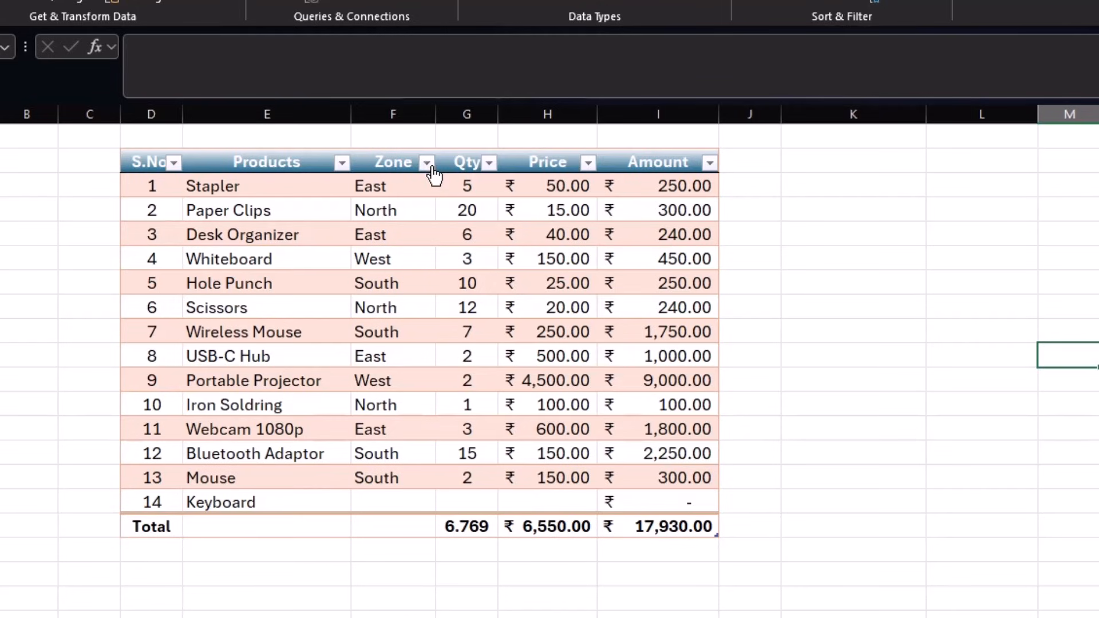
left_click(369, 236)
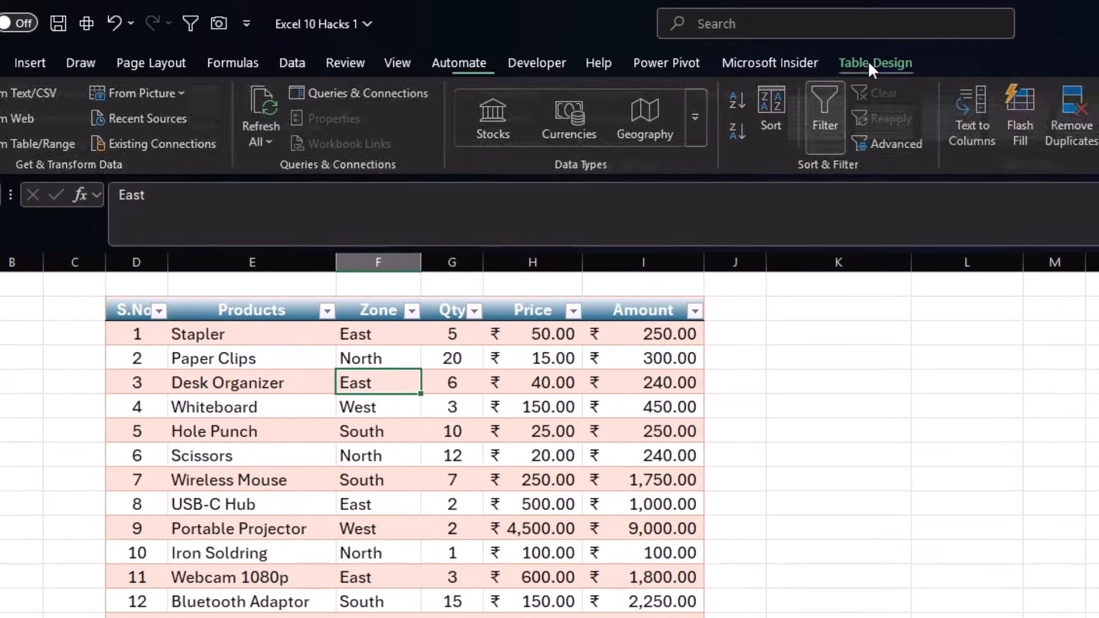
left_click(883, 0)
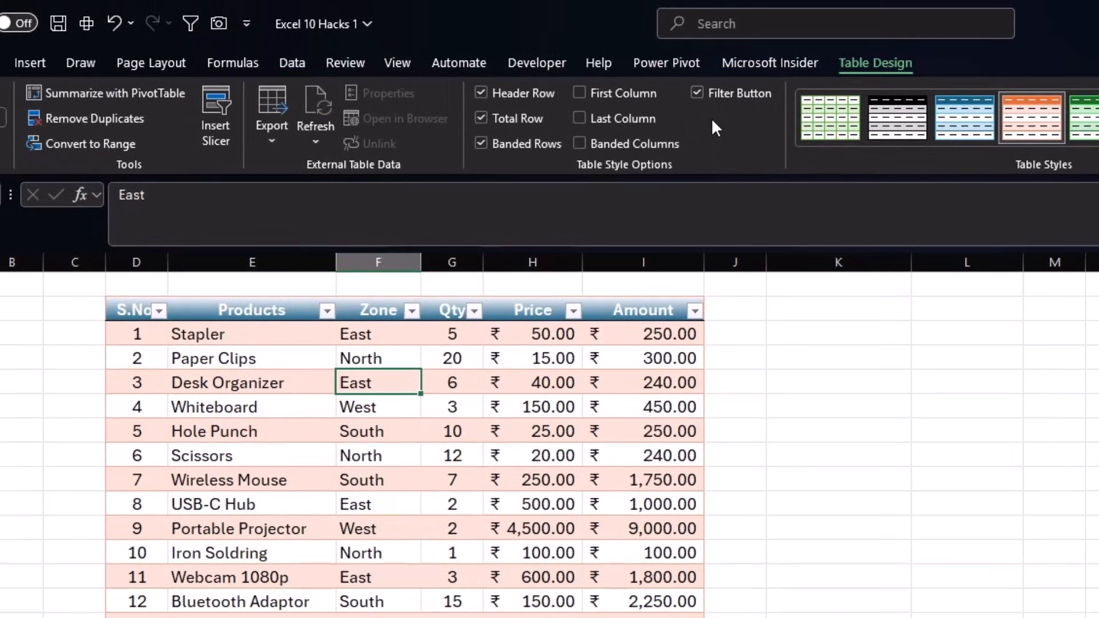
- Insert a Zone slicer and place it beside the table, sized to its items
left_click(218, 125)
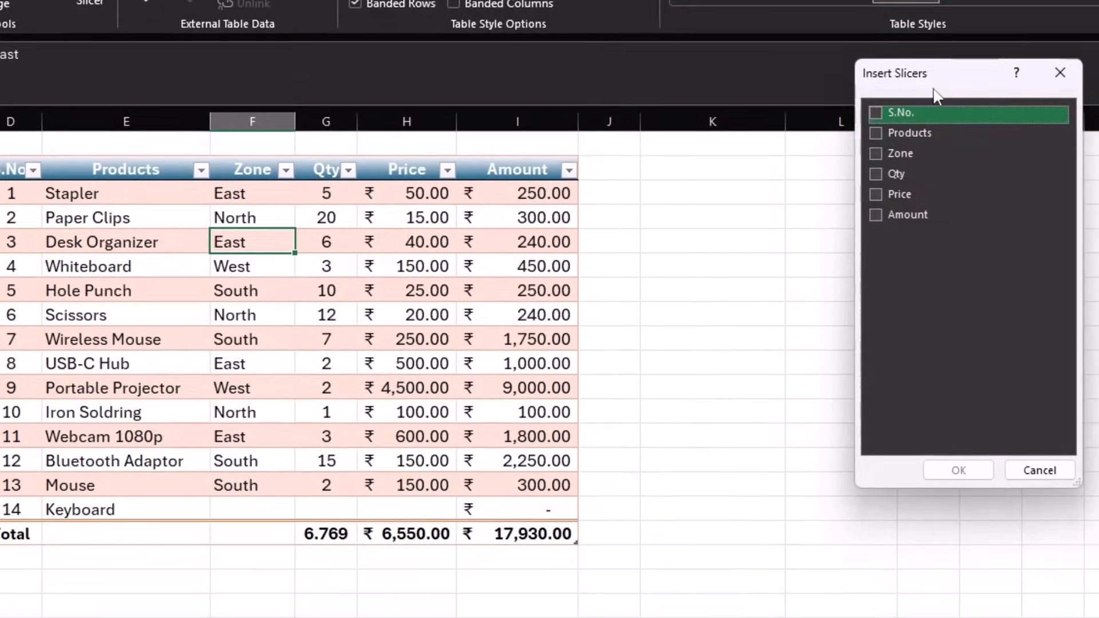
left_click_drag(950, 83, 721, 159)
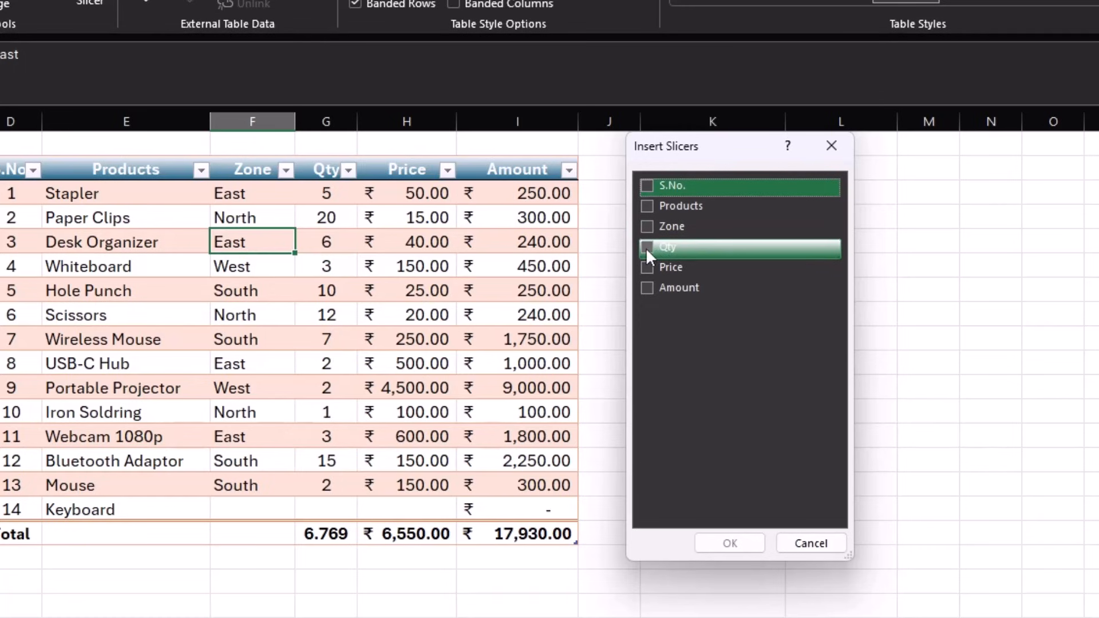
left_click(646, 227)
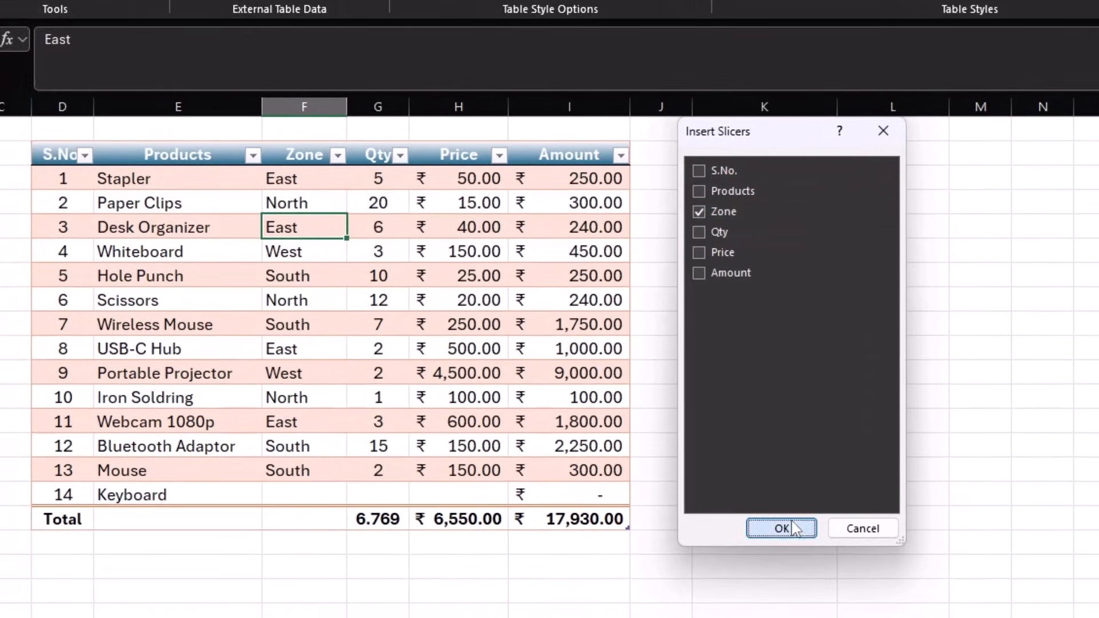
left_click(778, 530)
left_click_drag(745, 347, 731, 174)
left_click_drag(754, 429, 755, 352)
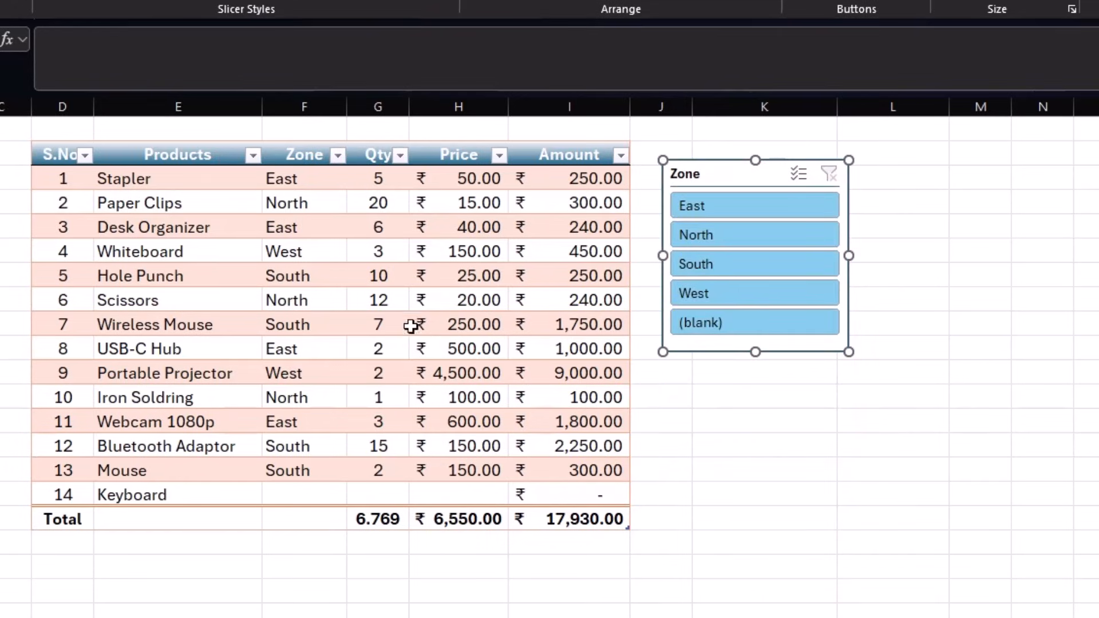
- Try the North, South, West and East zone filters, then clear the filter to show all rows
left_click(711, 236)
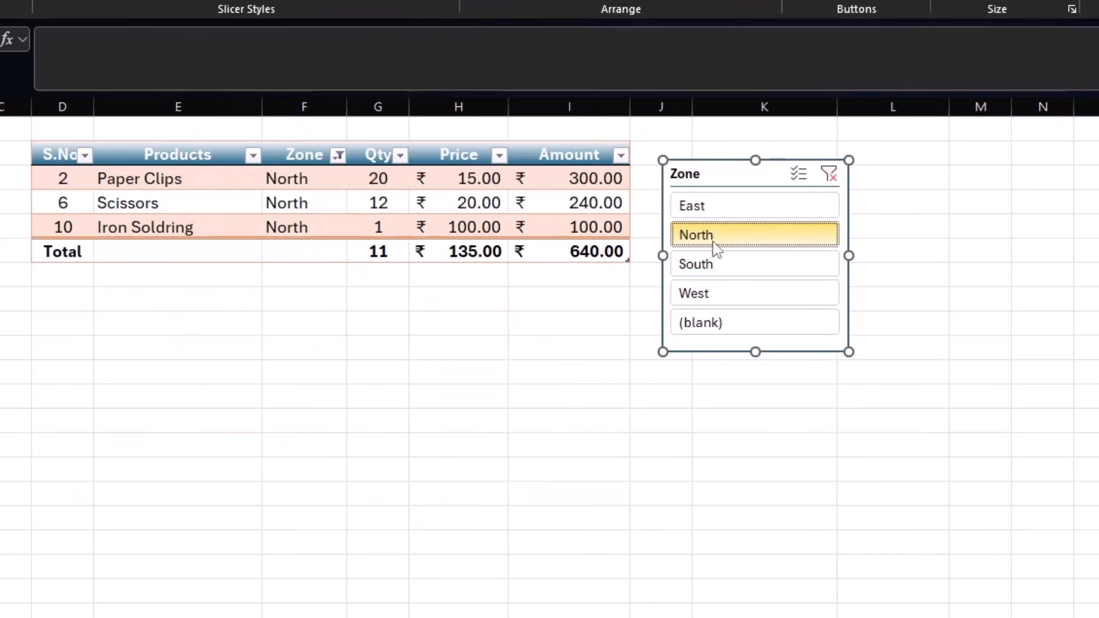
left_click(726, 268)
left_click(725, 296)
left_click(731, 209)
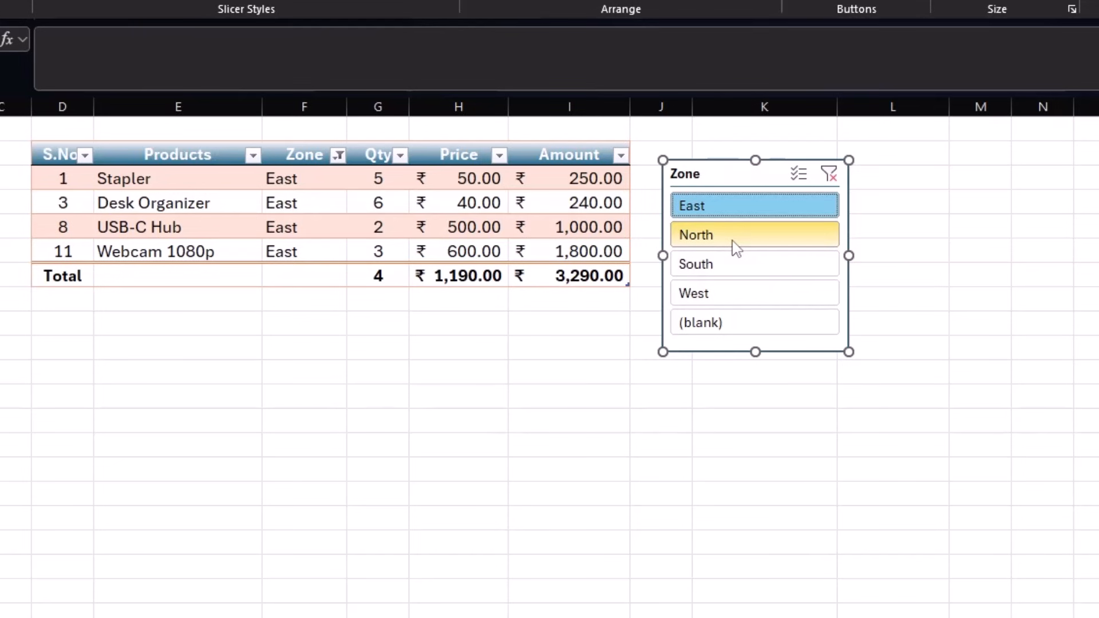
left_click(828, 175)
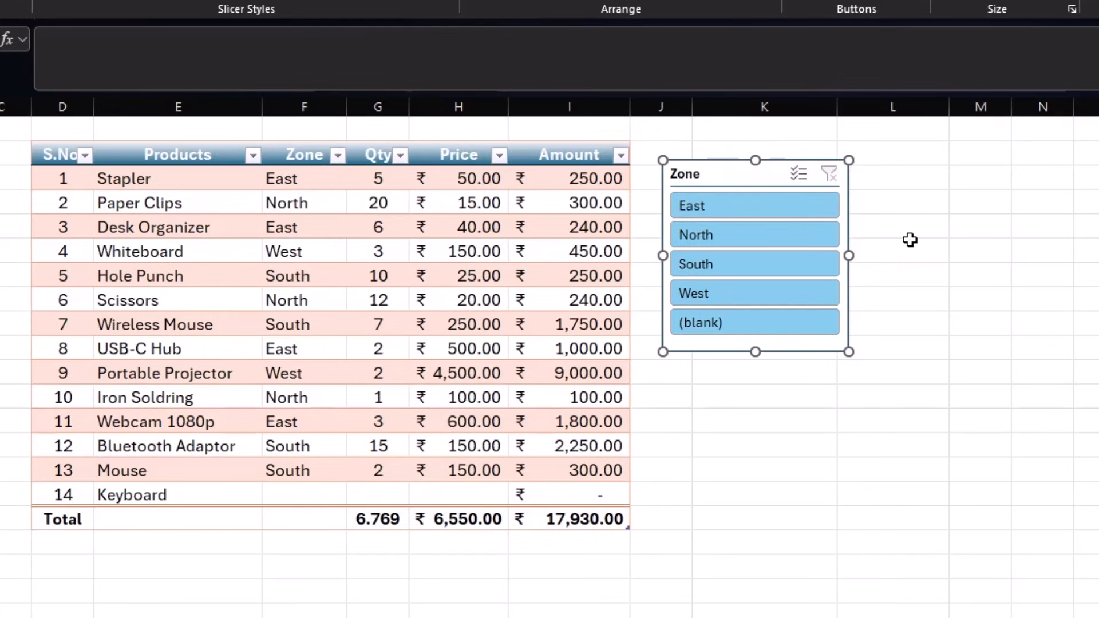
left_click(755, 427)
left_click(549, 399)
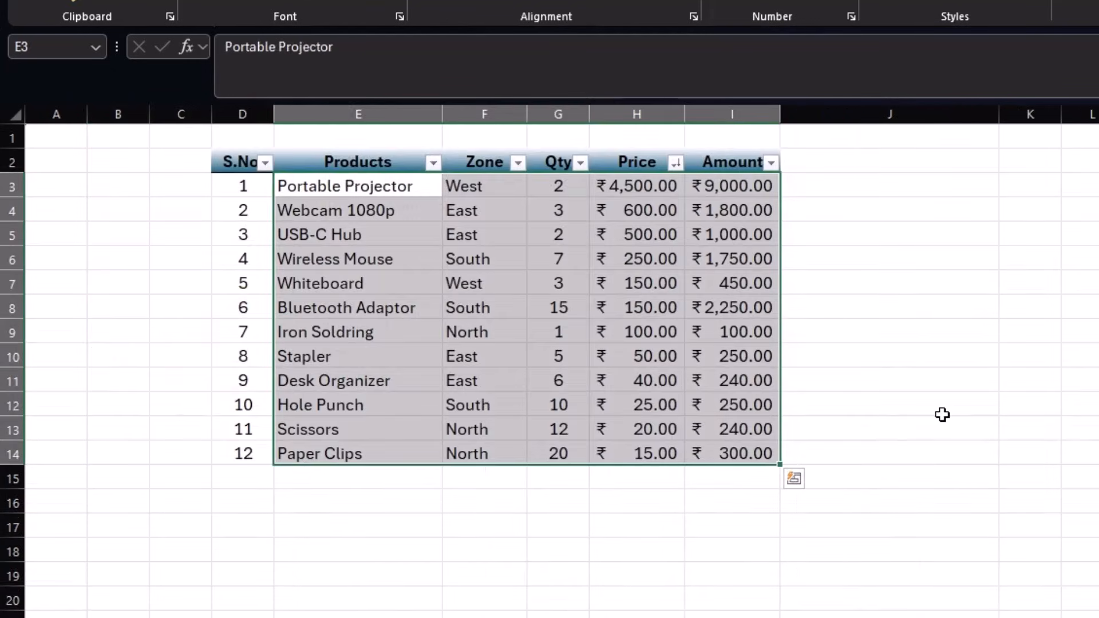
- Return to the product table sheet and select the Iron Soldring price cell
left_click(946, 412)
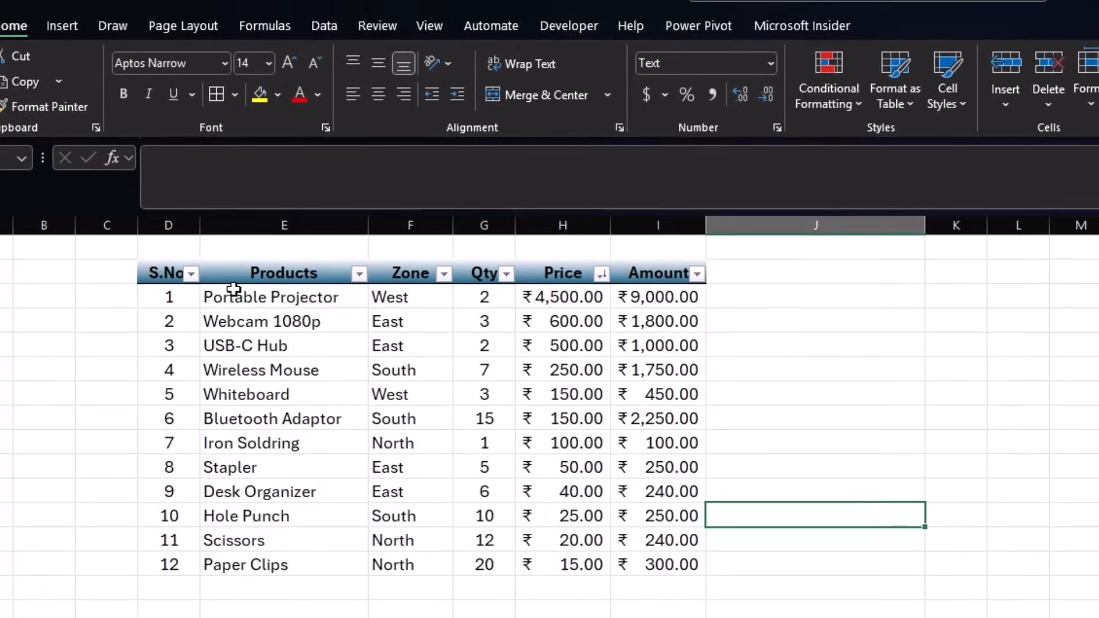
left_click_drag(289, 185, 467, 268)
left_click_drag(393, 380, 588, 559)
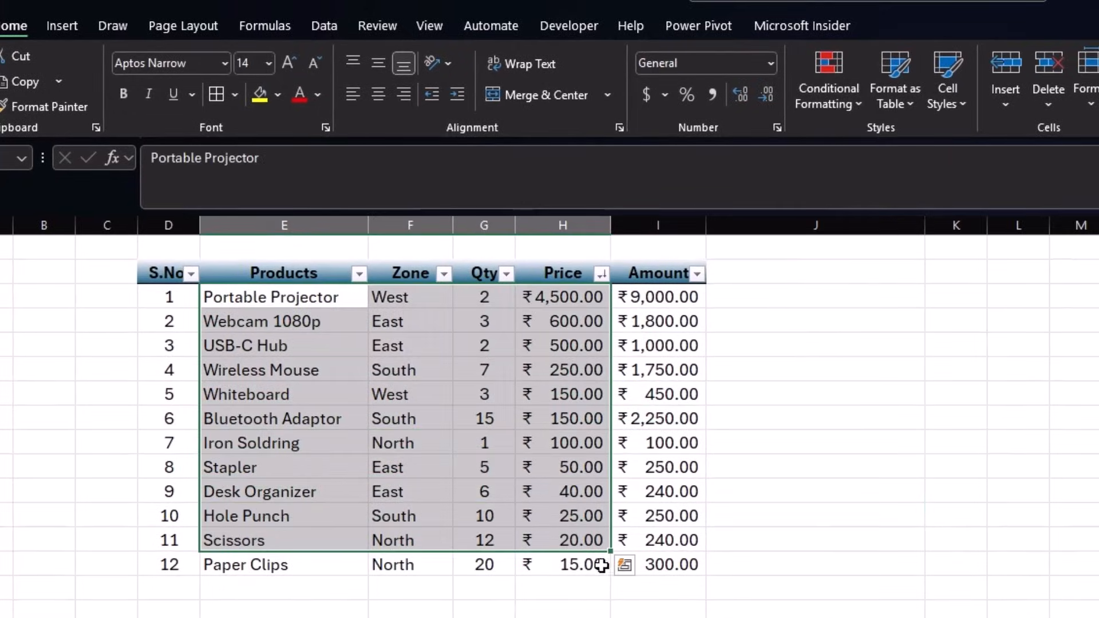
left_click(842, 552)
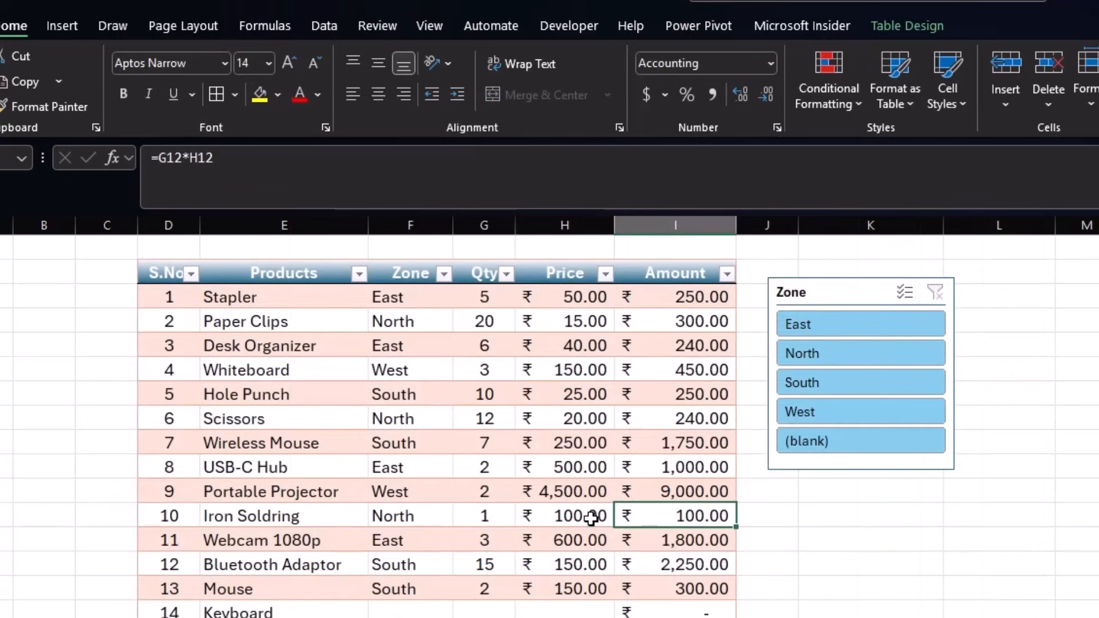
left_click(591, 518)
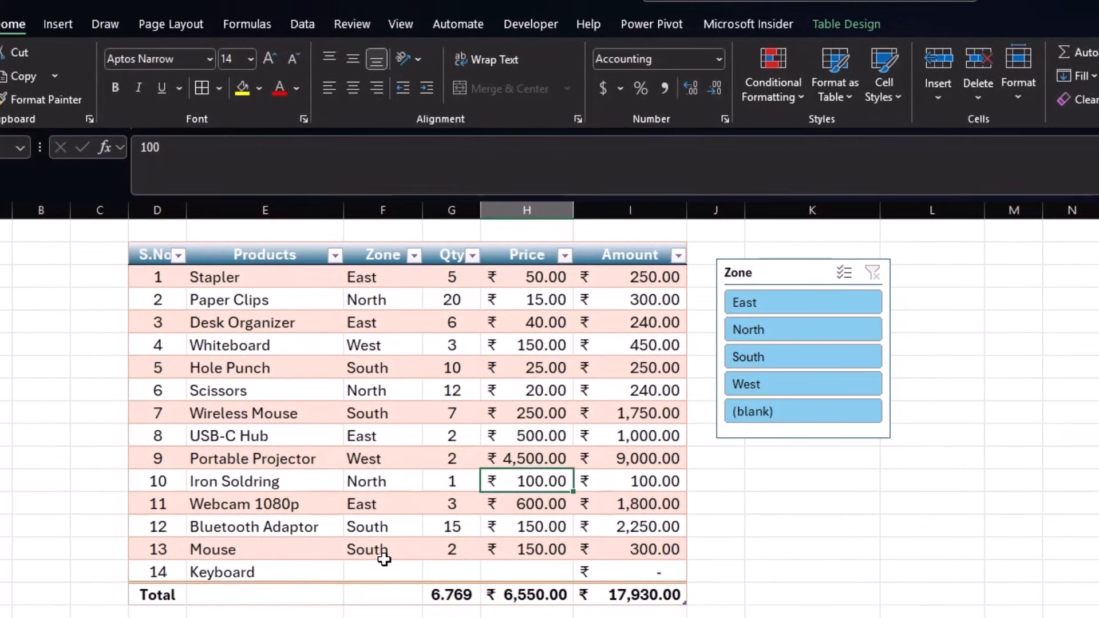
- Select the Products column and preview a Text That Contains rule for 'Mouse'
left_click(252, 547)
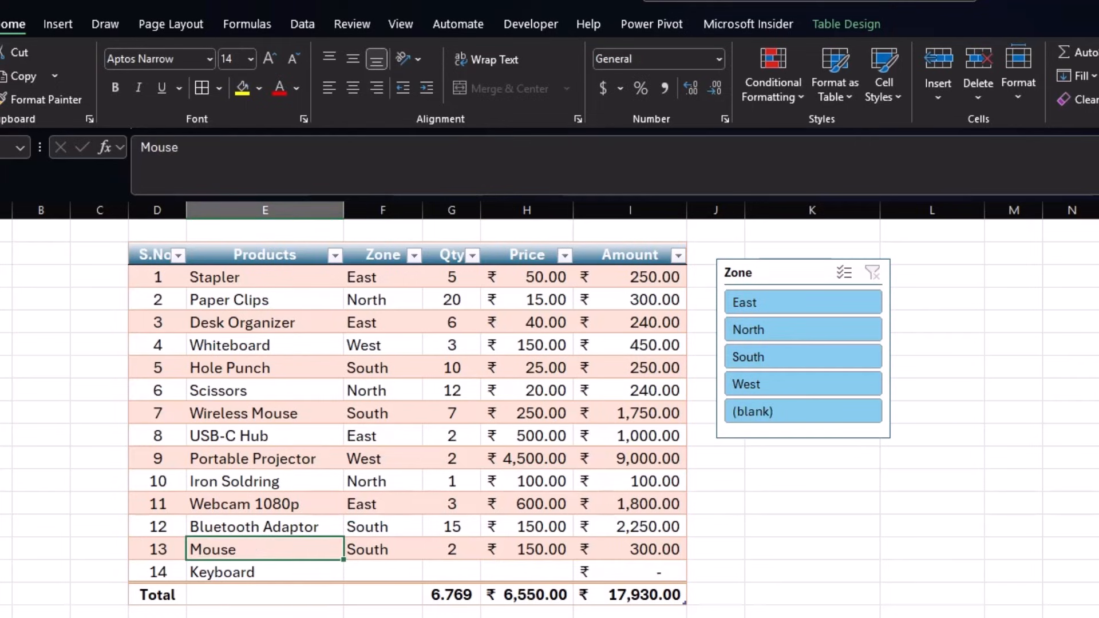
left_click(260, 444)
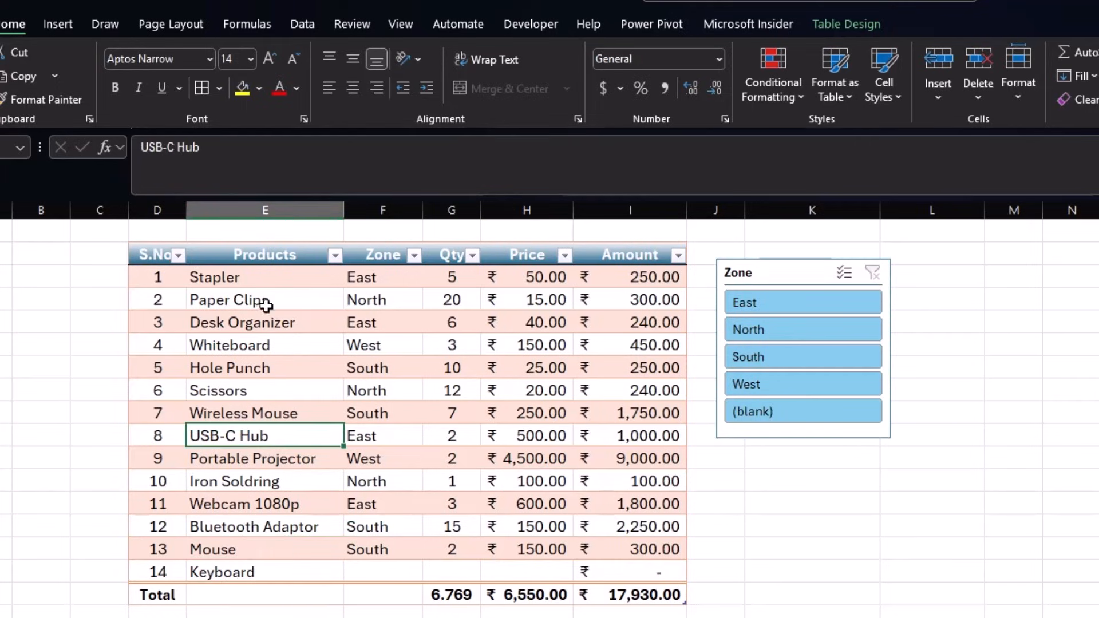
left_click(269, 243)
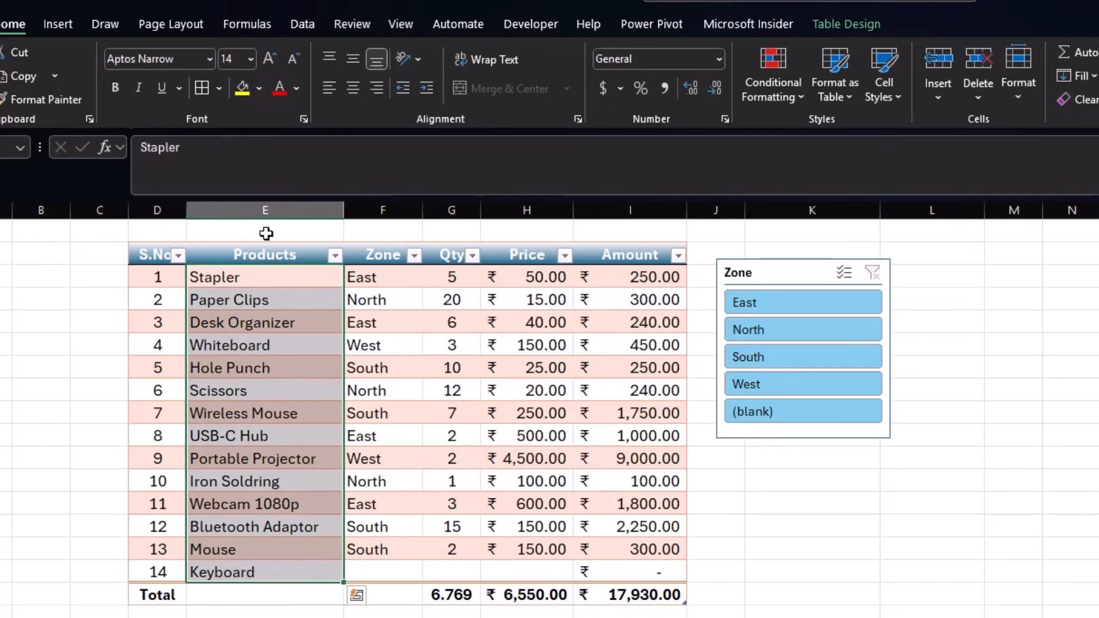
left_click(777, 95)
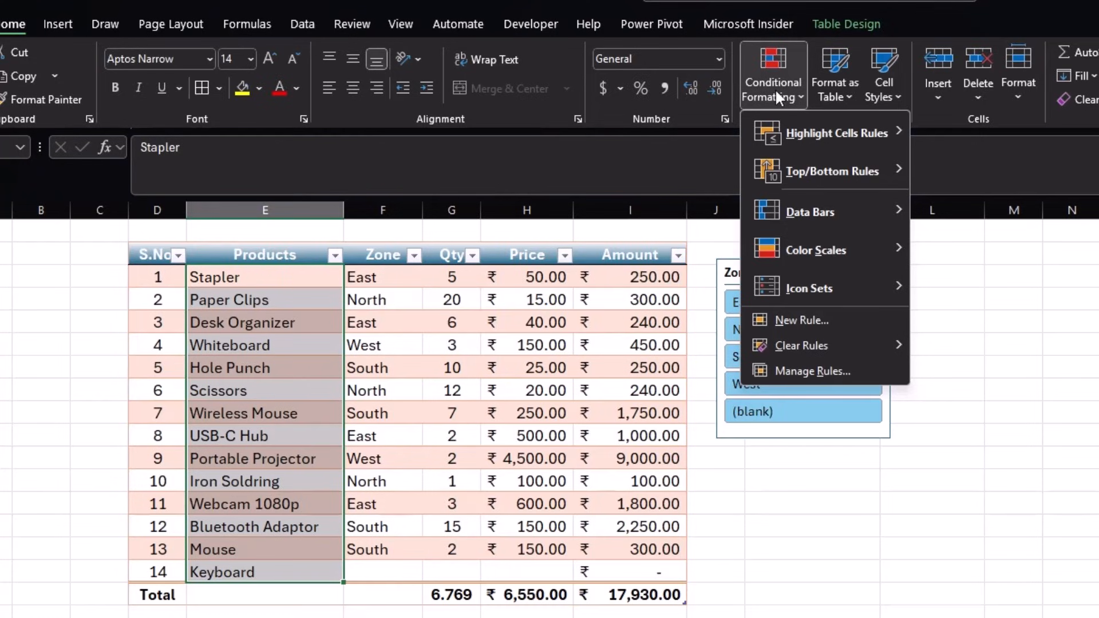
mouse_move(822, 135)
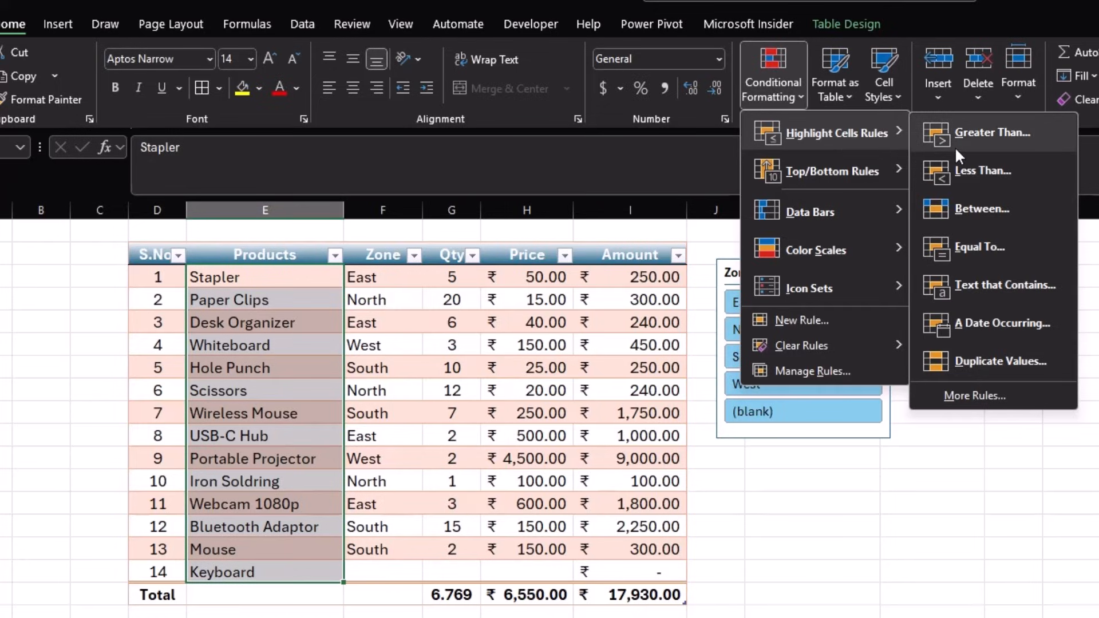
left_click(991, 281)
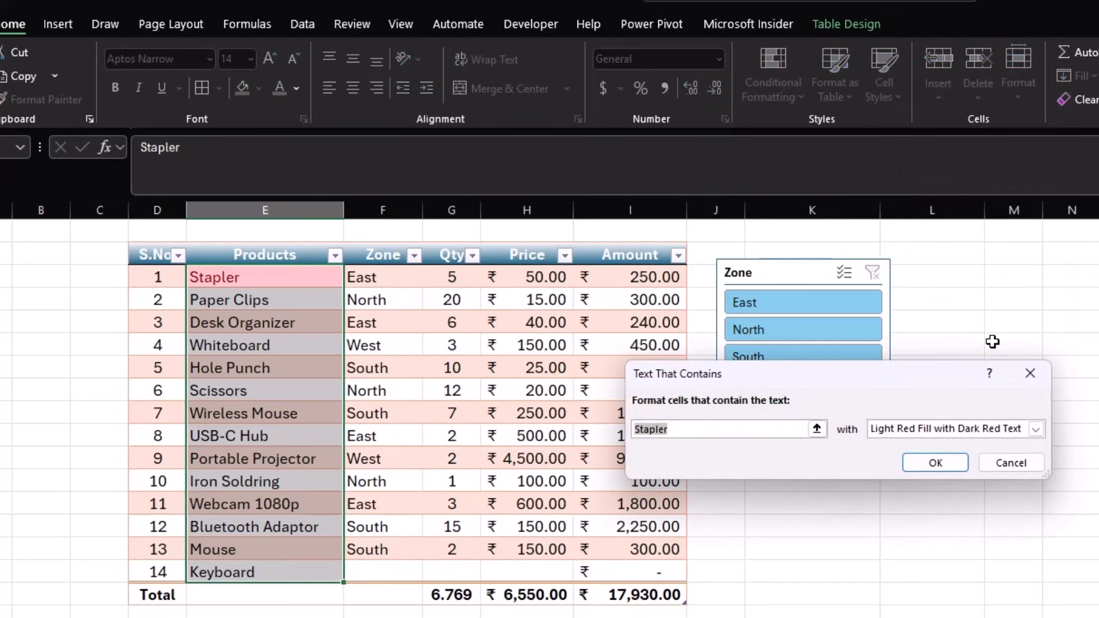
type("Mouse")
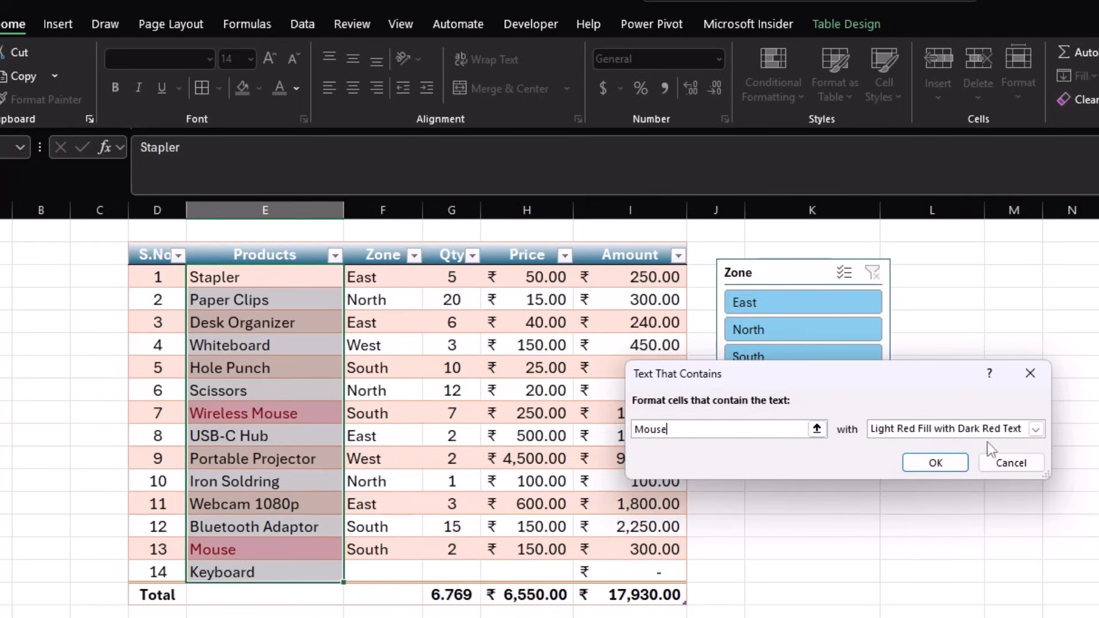
- Apply the 'Mouse' text-contains rule with a custom highlight format
left_click(1038, 430)
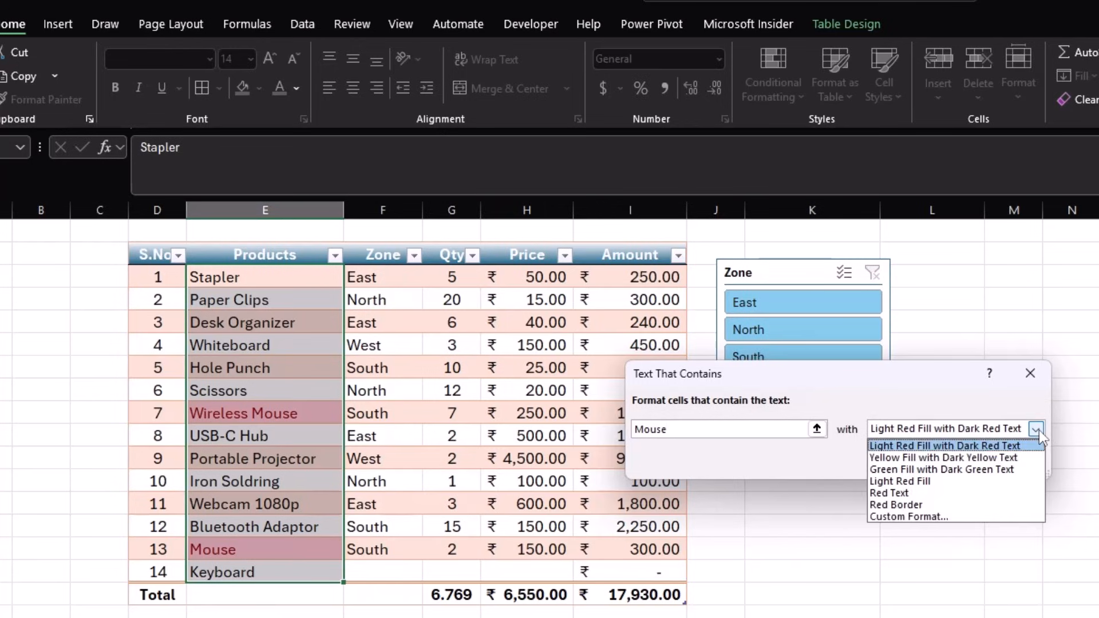
left_click(953, 517)
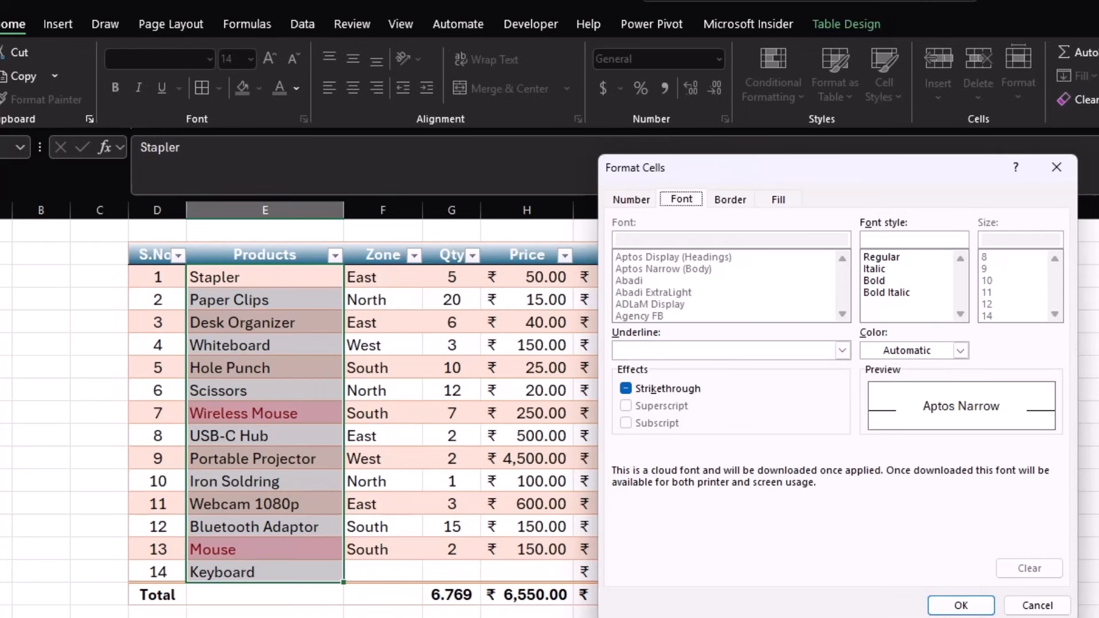
left_click(961, 605)
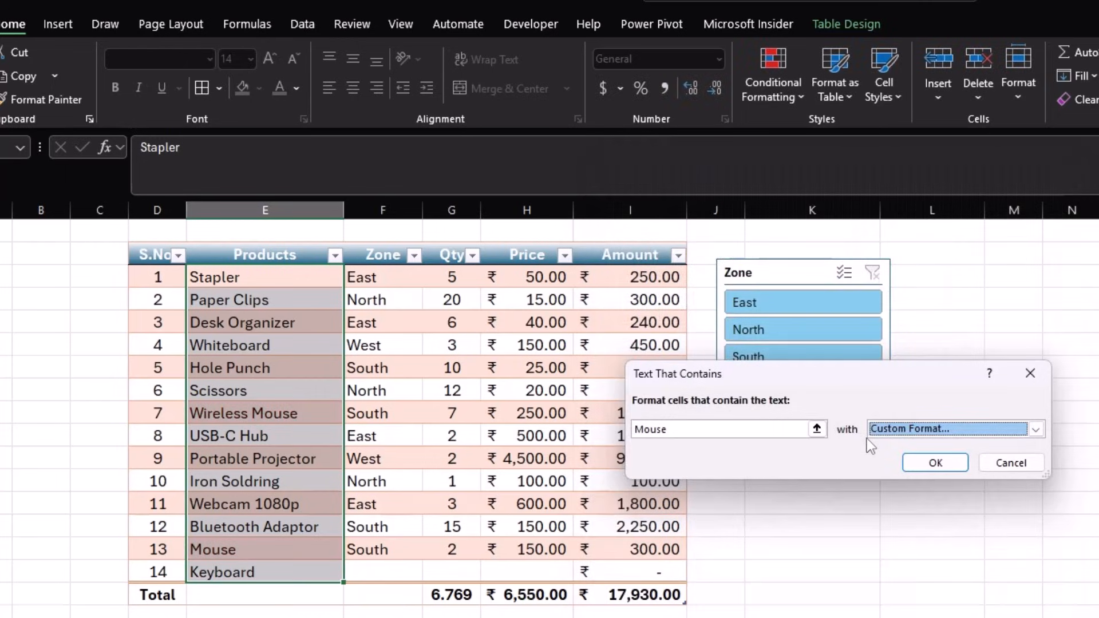
left_click(934, 464)
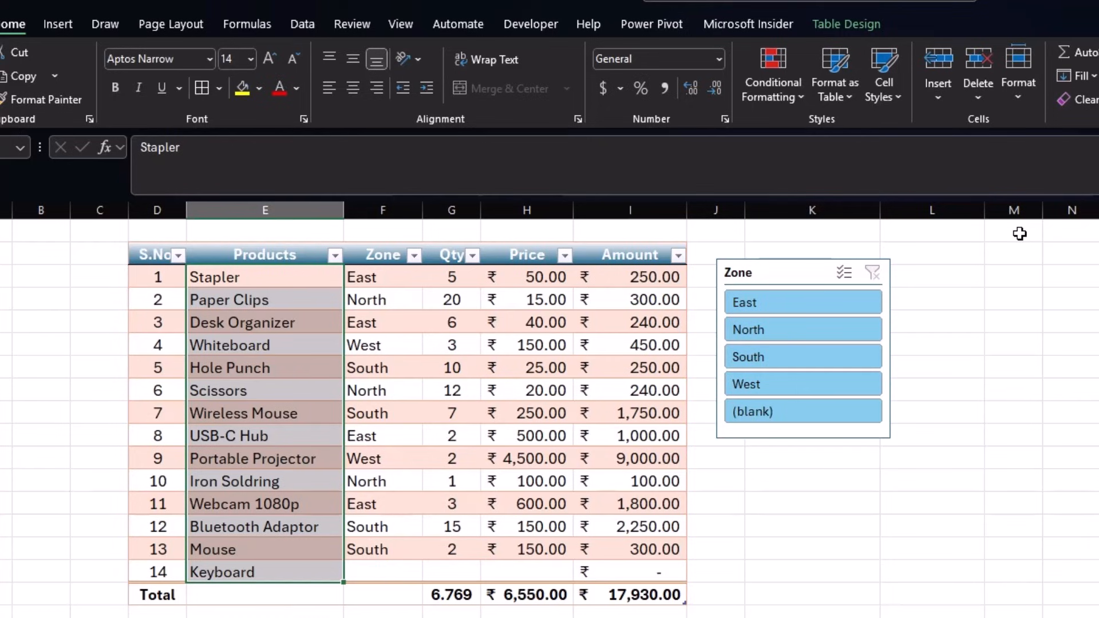
- Reapply Text That Contains 'Mouse' to the Products column, replacing the default Stapler text
left_click(782, 93)
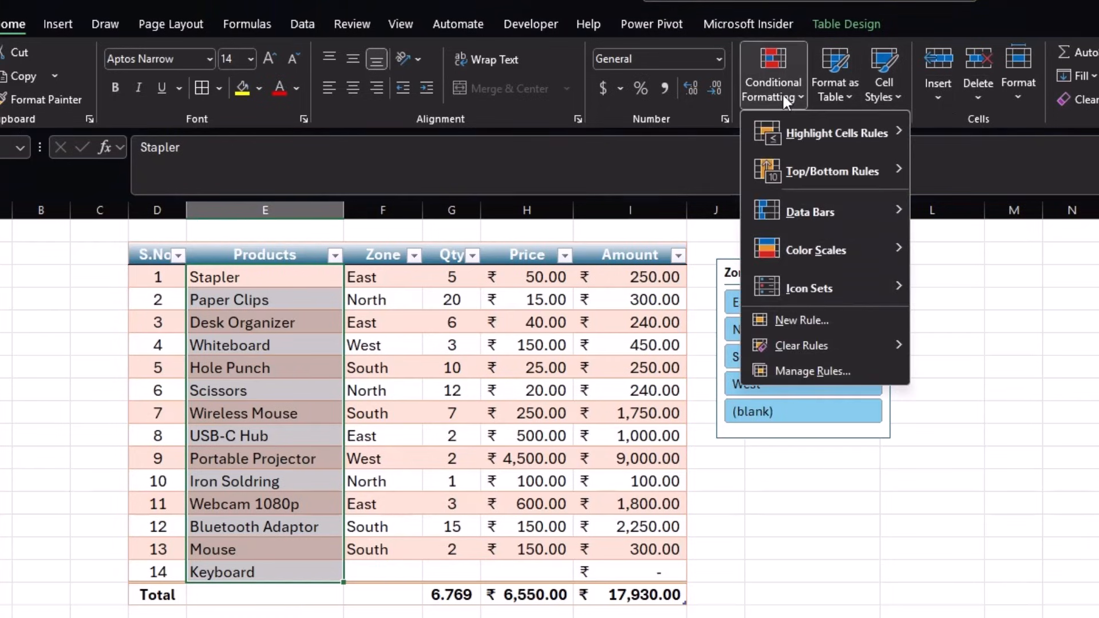
mouse_move(798, 139)
left_click(981, 281)
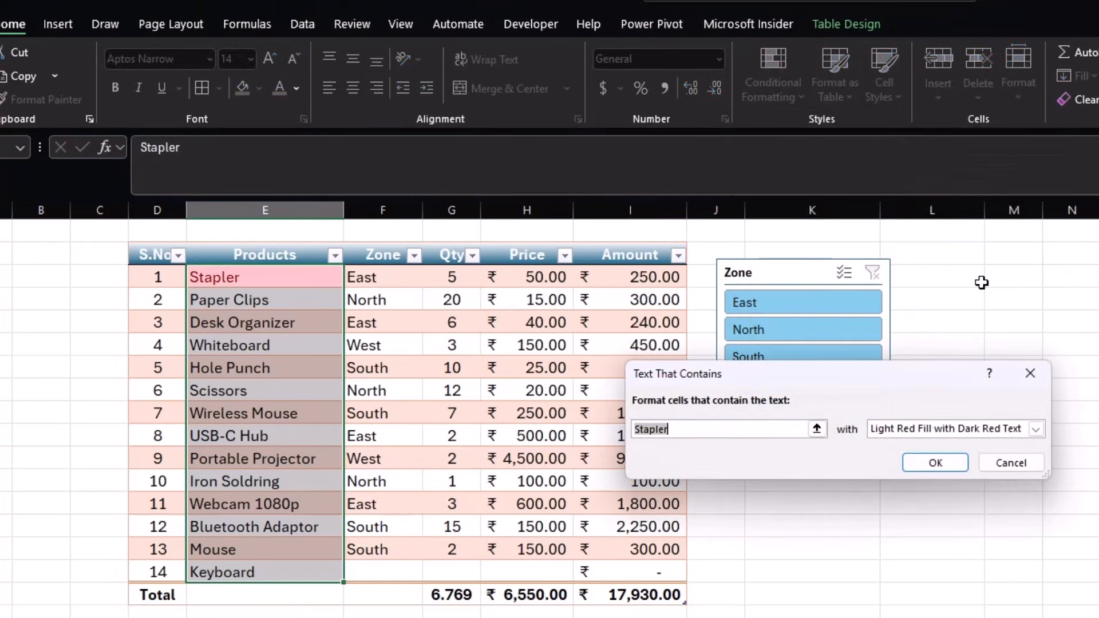
left_click(706, 430)
key("BackSpace")
key("BackSpace")
key("BackSpace")
key("BackSpace")
key("BackSpace")
key("BackSpace")
key("BackSpace")
type("Mouse")
left_click(934, 463)
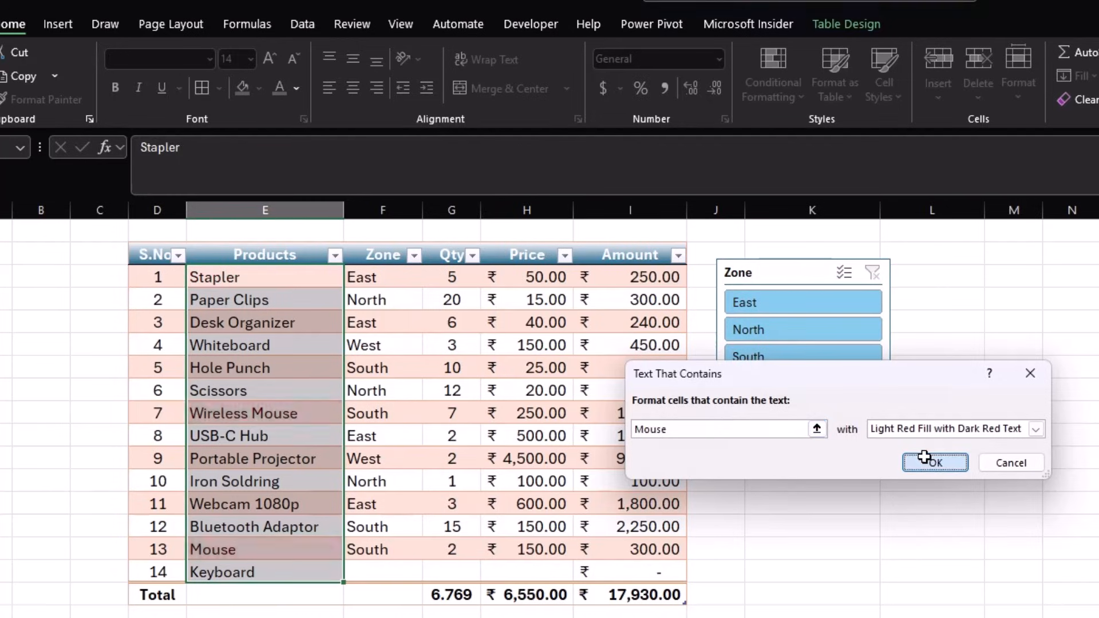
left_click(429, 547)
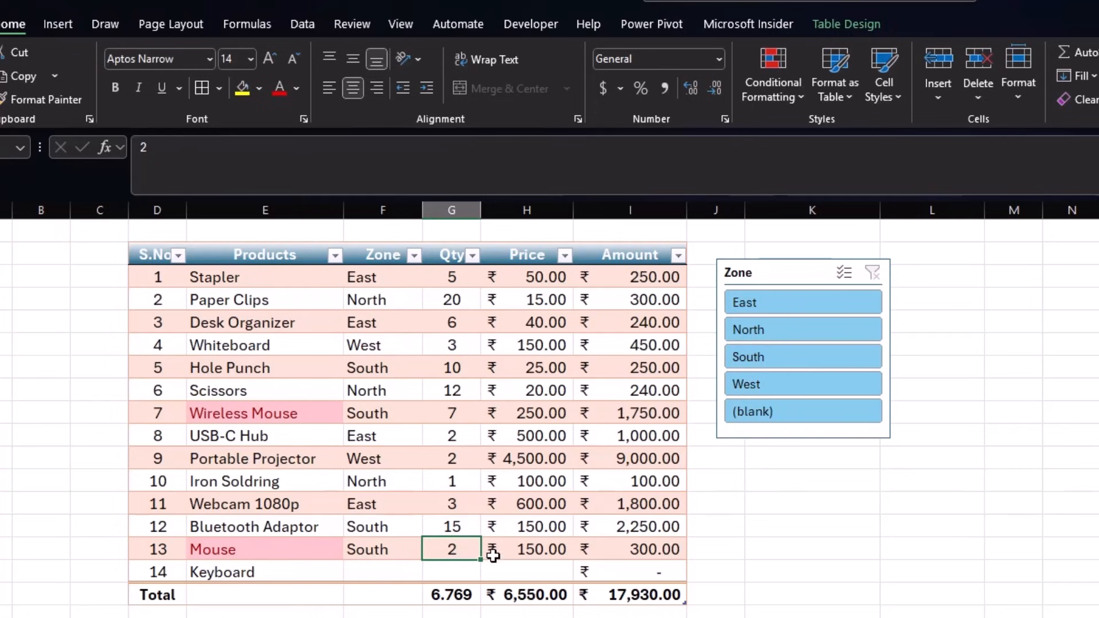
left_click(545, 576)
- Add table row 15 with product Mouse, then select the Qty values
key("Tab")
key("Tab")
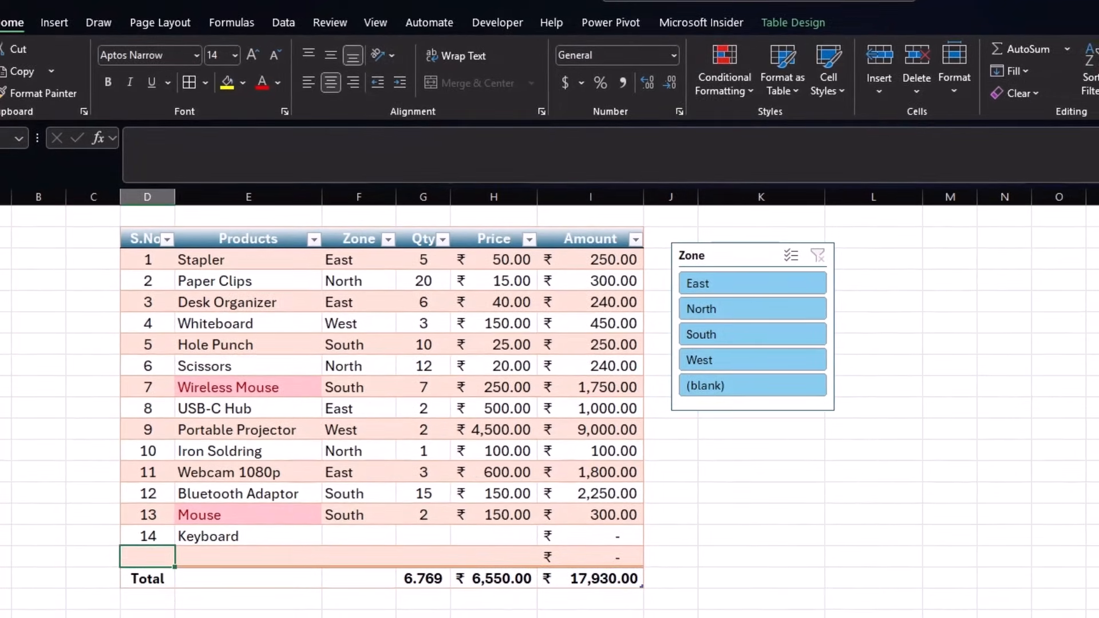
type("15")
key("Tab")
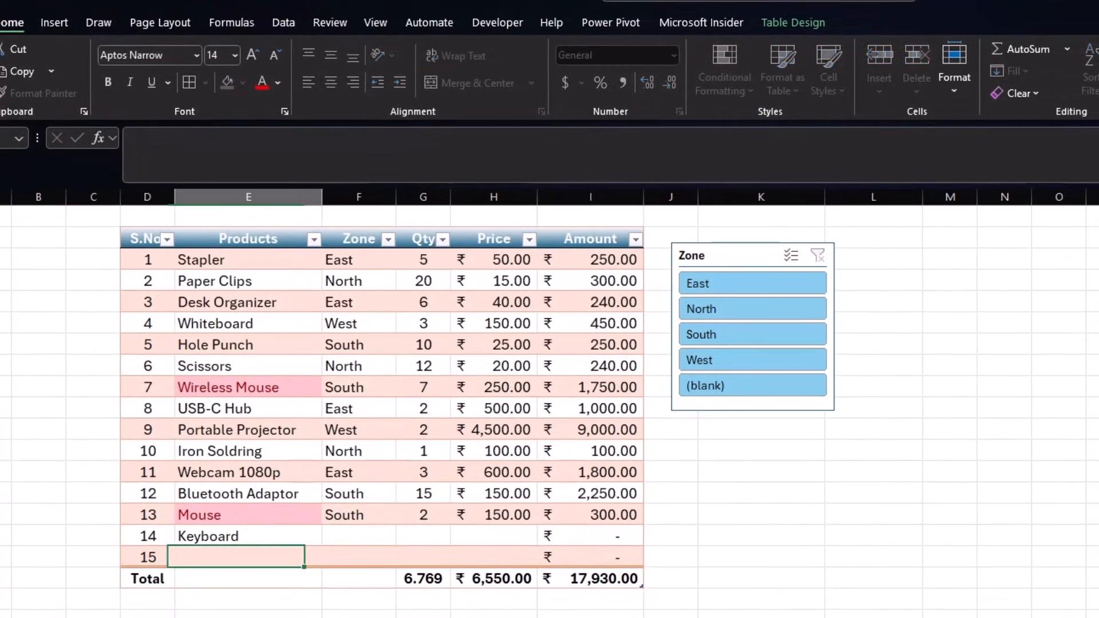
type("Mose")
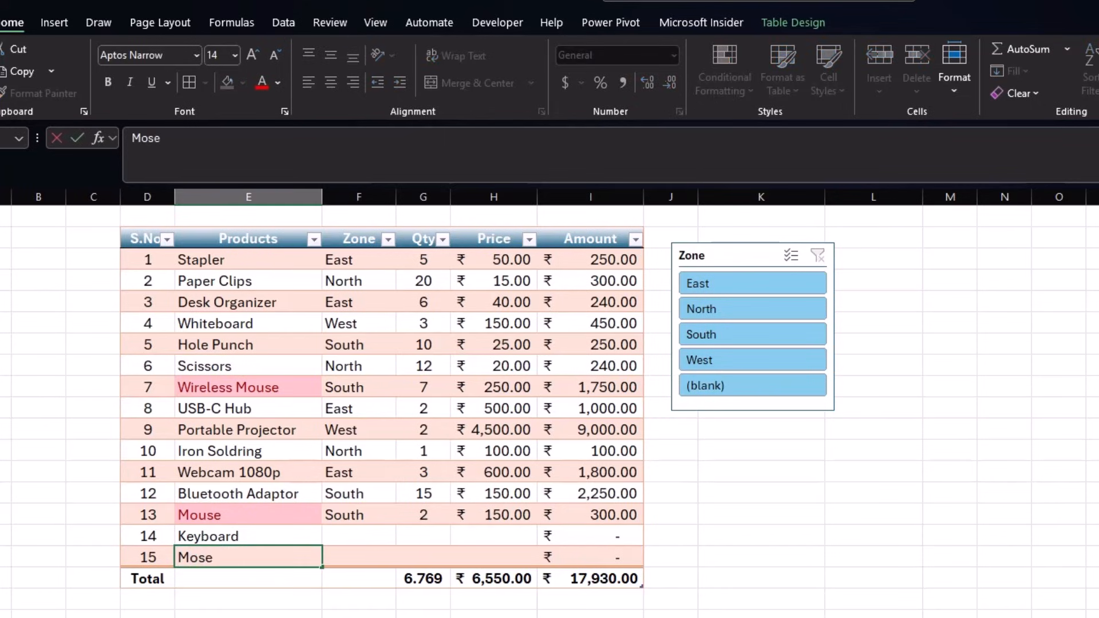
key("BackSpace")
key("BackSpace")
type("use")
key("Tab")
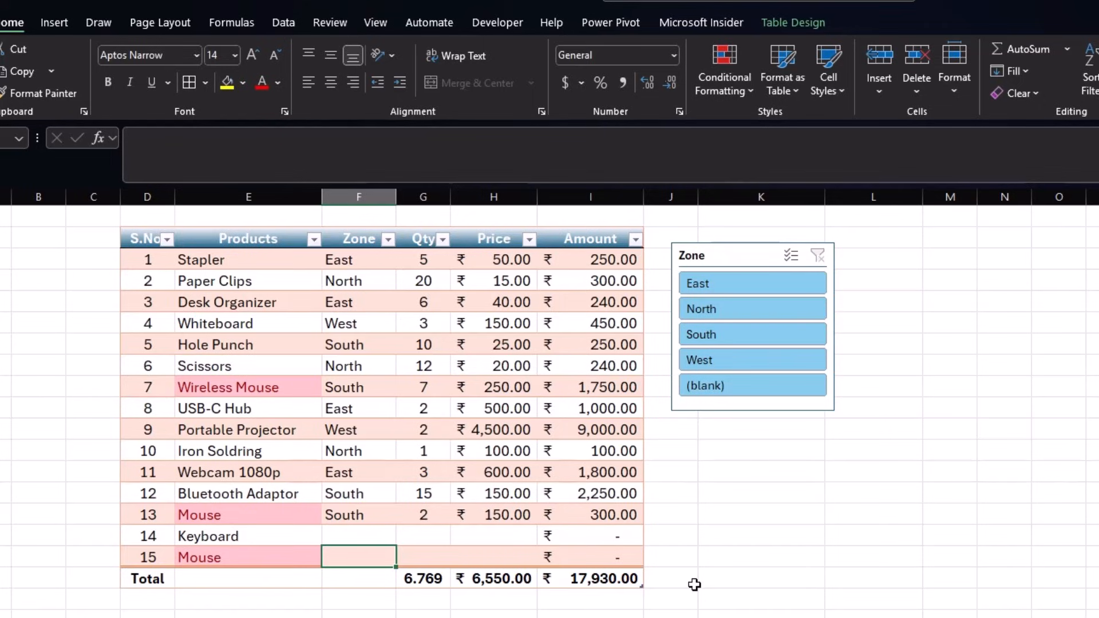
left_click_drag(421, 261, 422, 559)
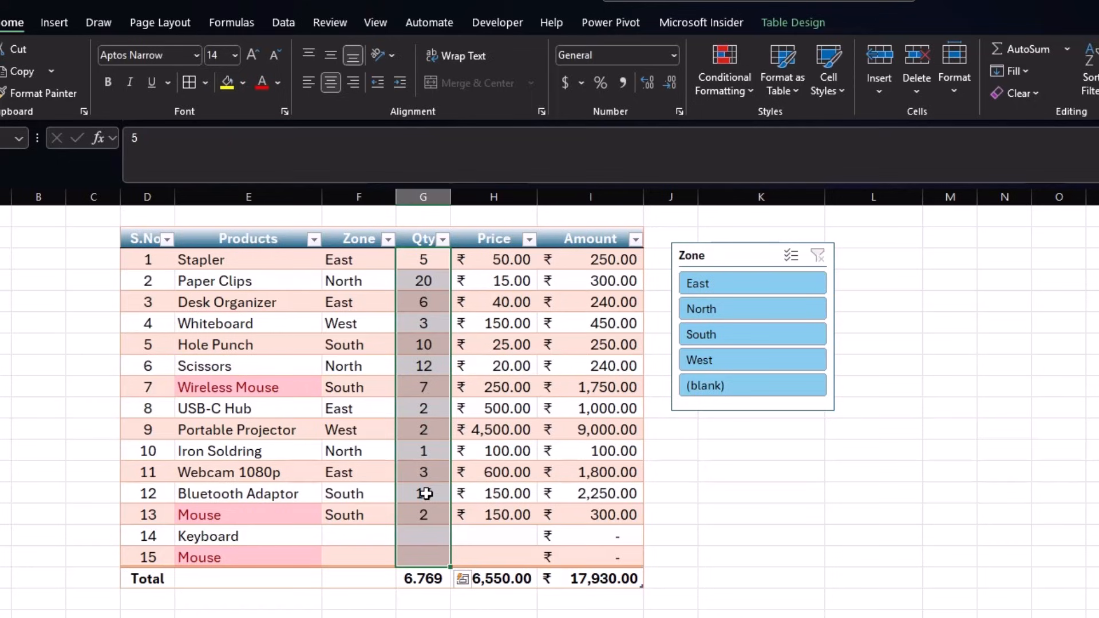
- Highlight Qty values greater than 10 with green fill and dark green text
left_click(746, 88)
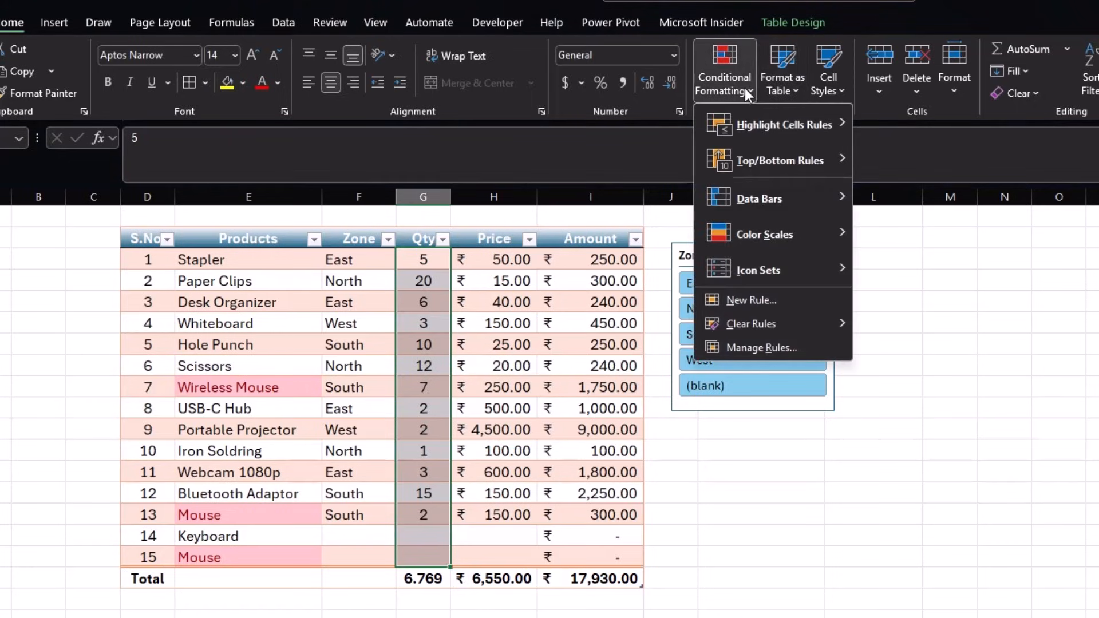
mouse_move(771, 126)
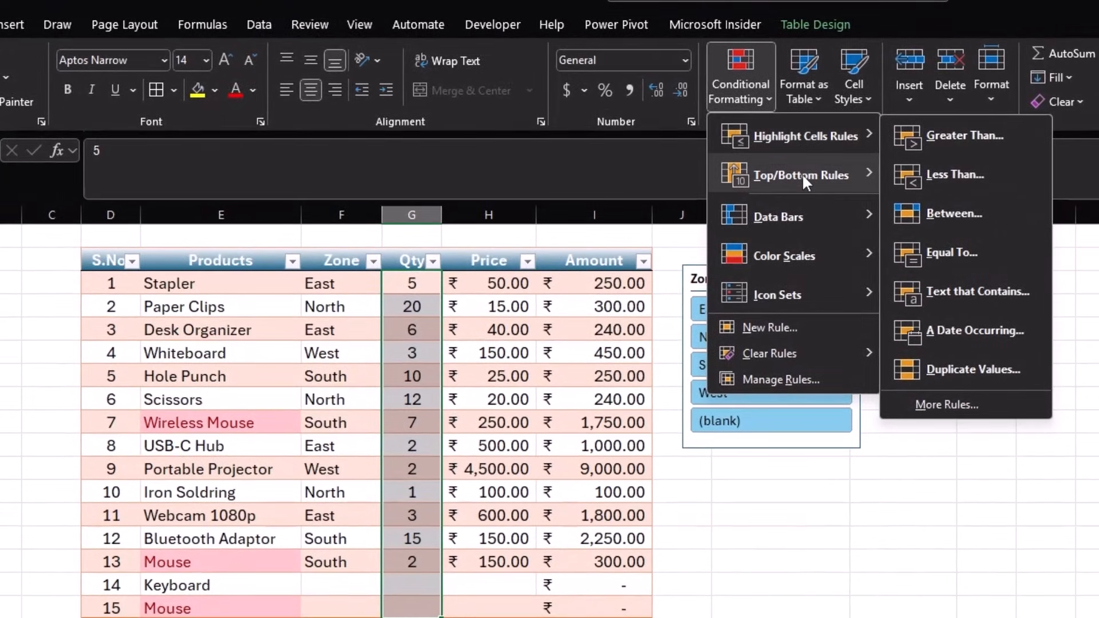
mouse_move(802, 174)
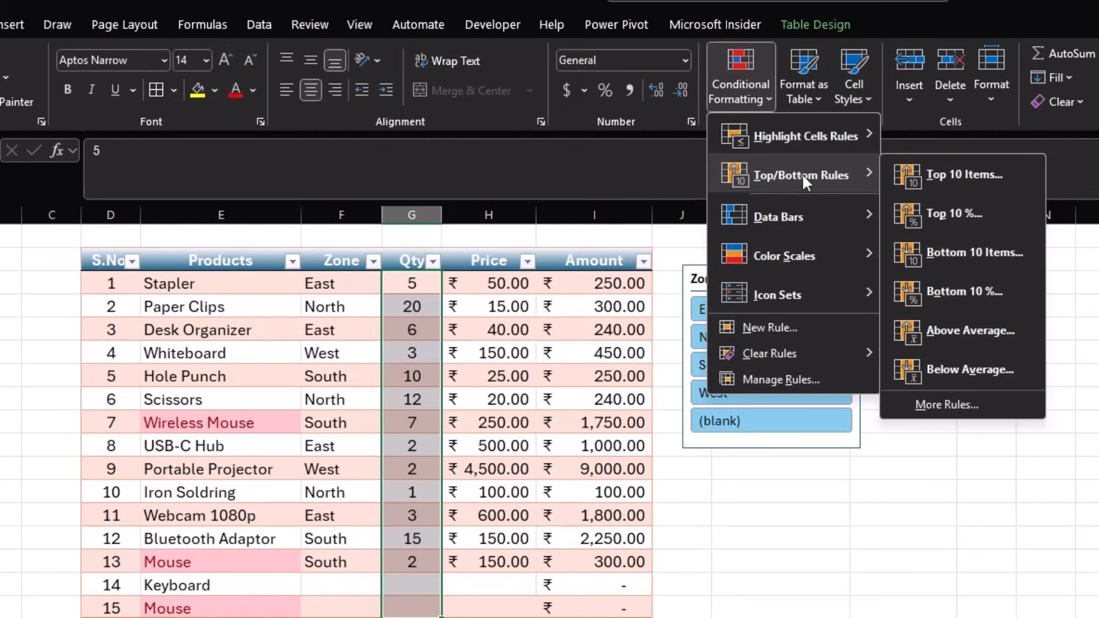
mouse_move(808, 139)
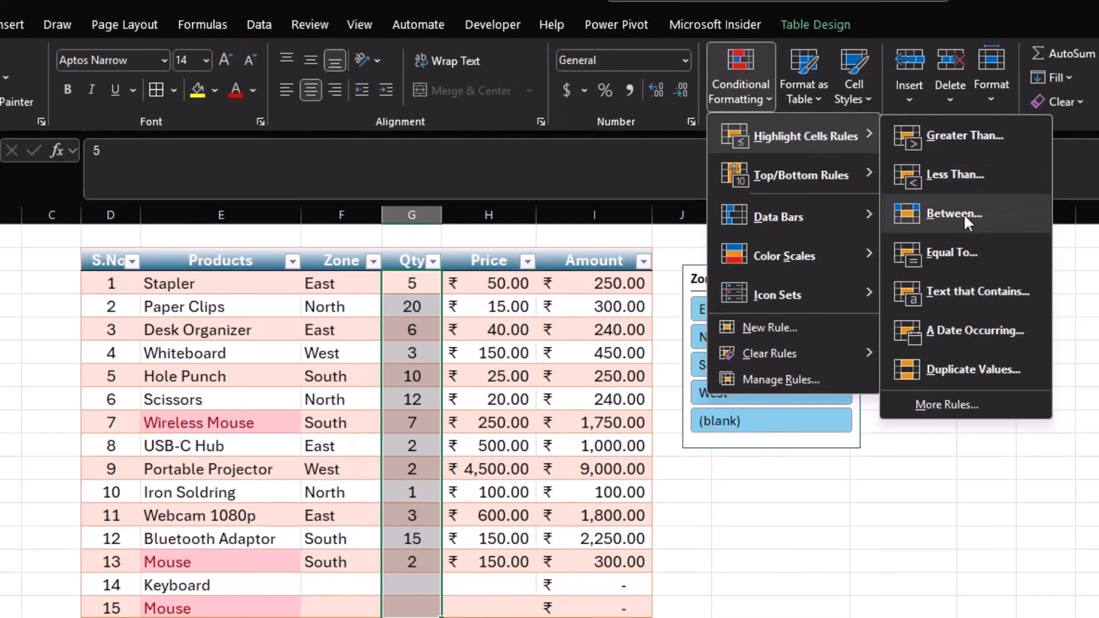
left_click(967, 140)
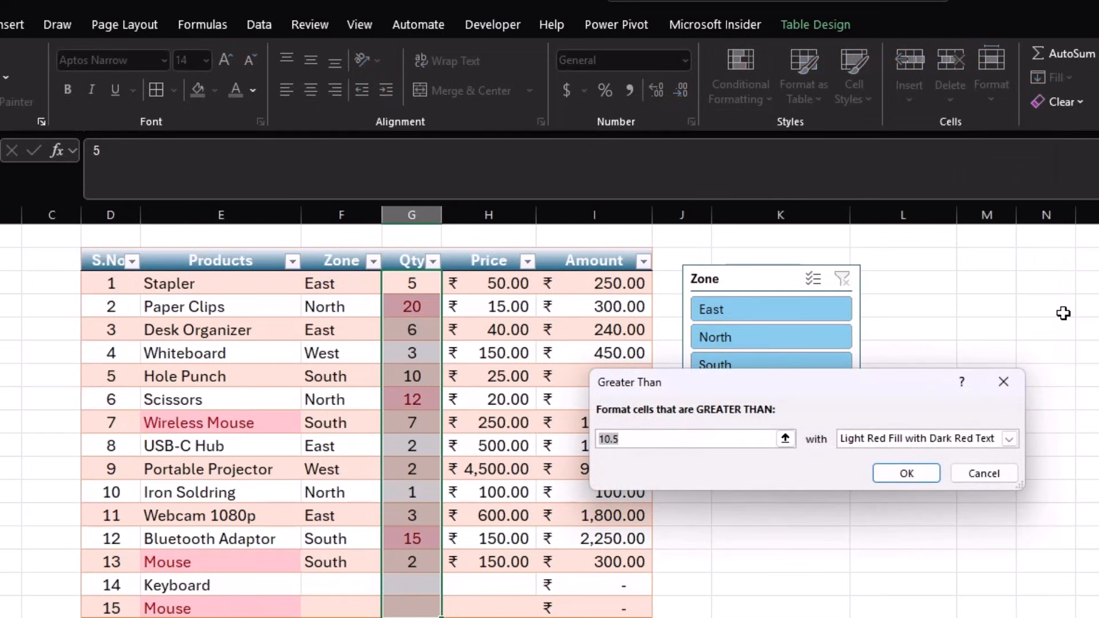
type(">")
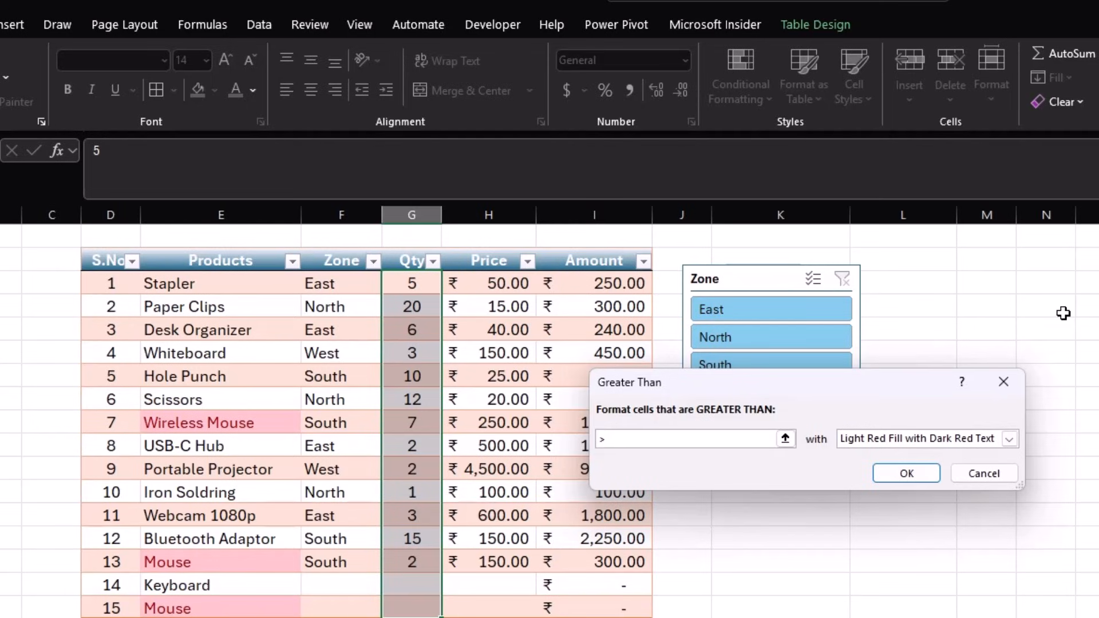
key("BackSpace")
type("10")
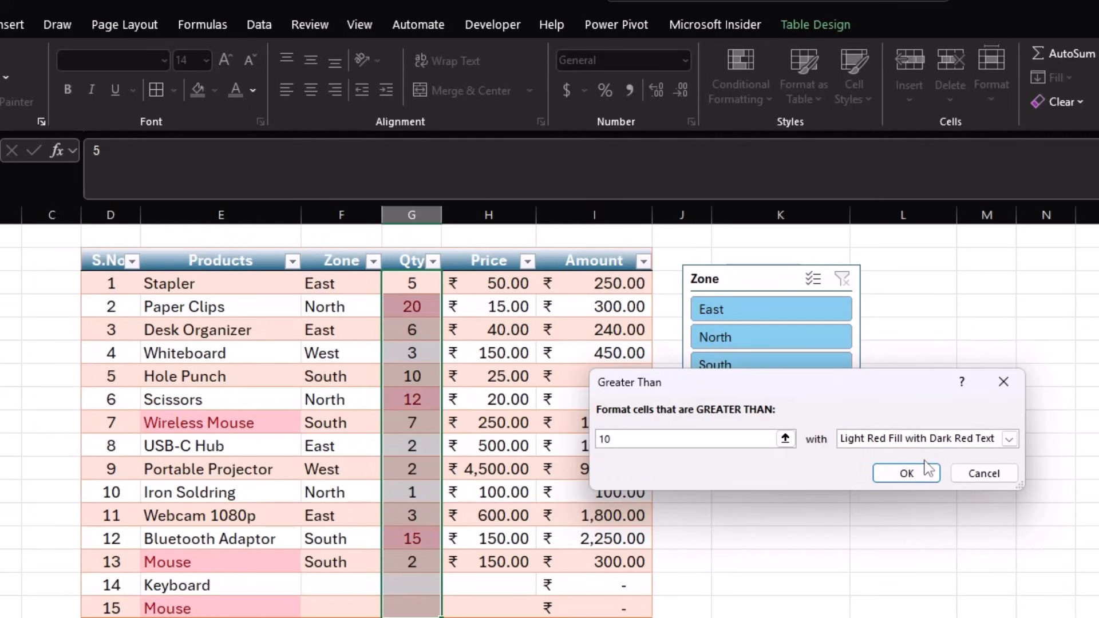
left_click(1008, 438)
left_click(956, 481)
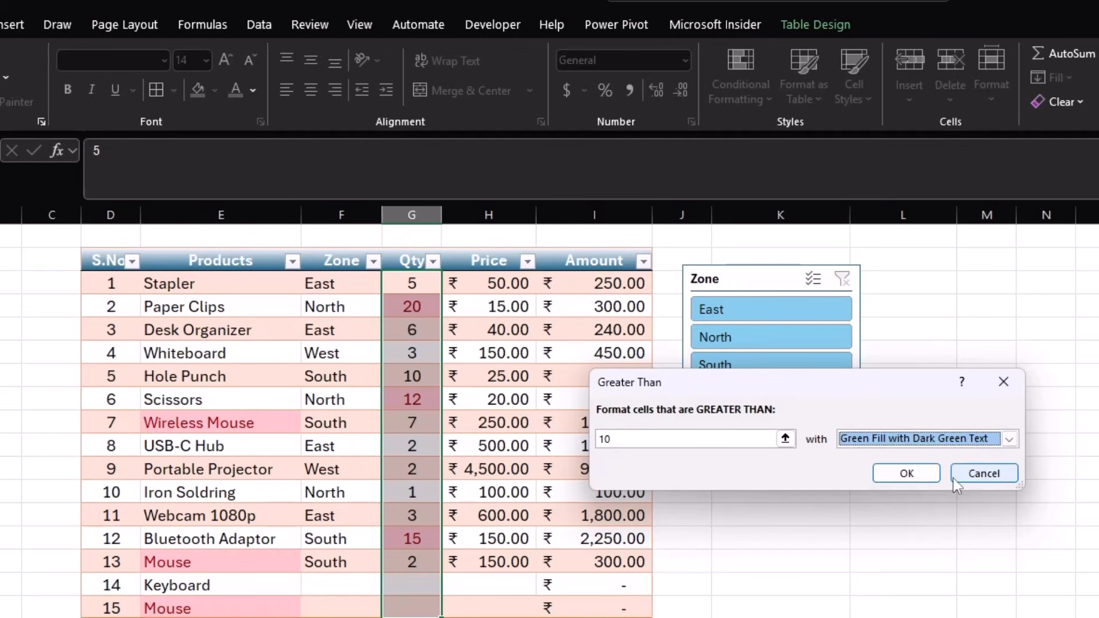
left_click(909, 472)
left_click(888, 467)
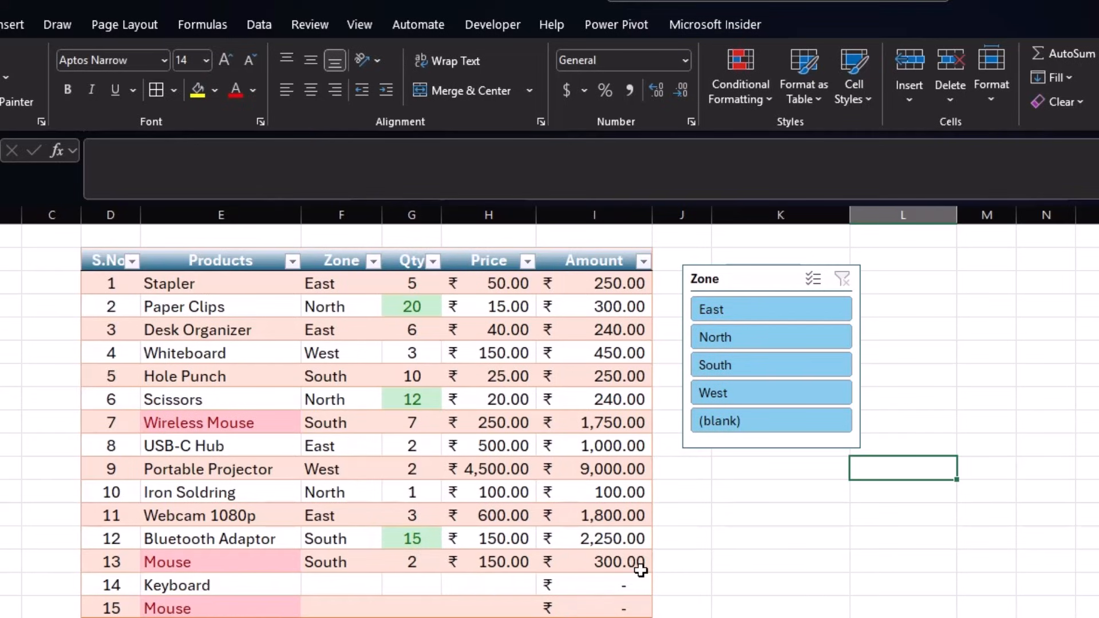
- Undo the green and red highlights and extra Mouse row, and move the Zone slicer right
key("ctrl+z")
key("ctrl+z")
key("ctrl+z")
key("ctrl+z")
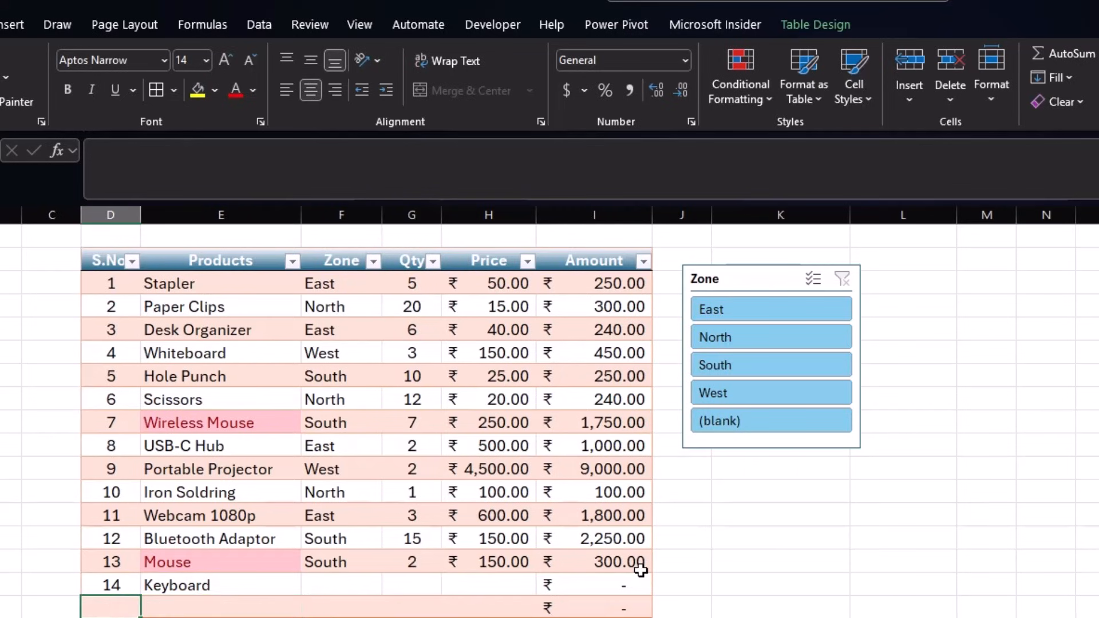
key("ctrl+z")
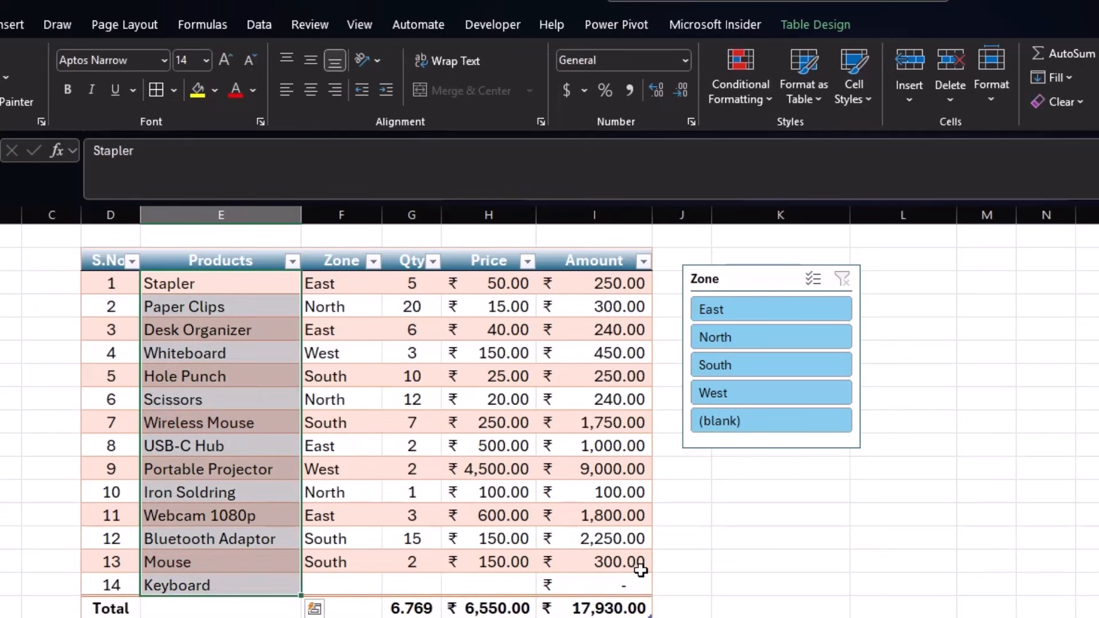
left_click(774, 577)
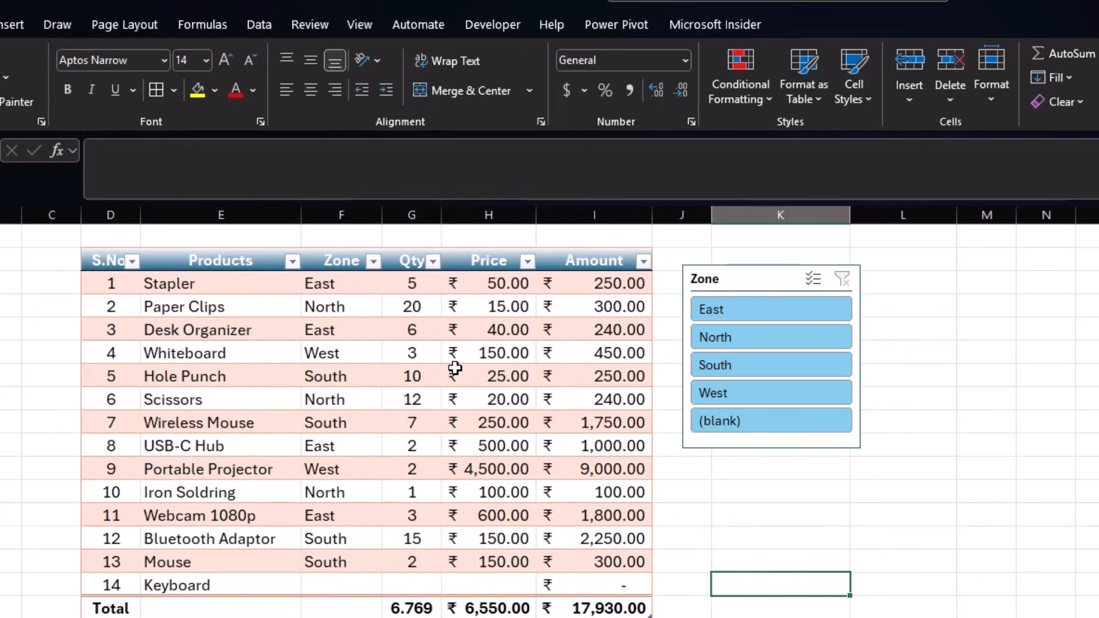
left_click_drag(115, 329, 593, 324)
left_click_drag(744, 276, 927, 256)
- Enter Item in K2 and Mouse in K3
left_click(769, 262)
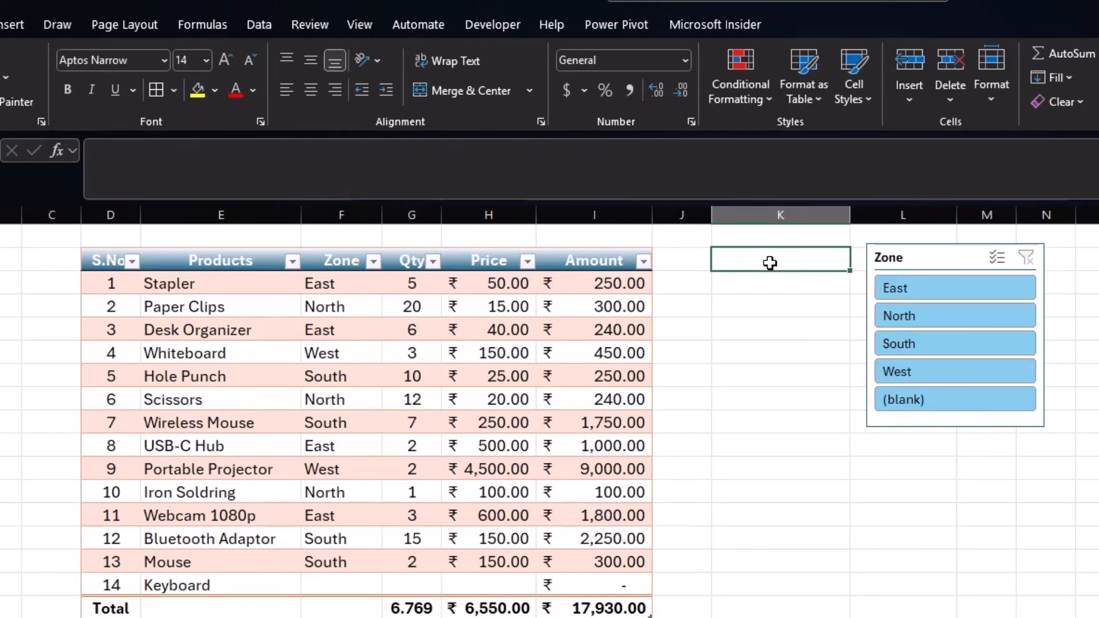
type("Item")
key("Return")
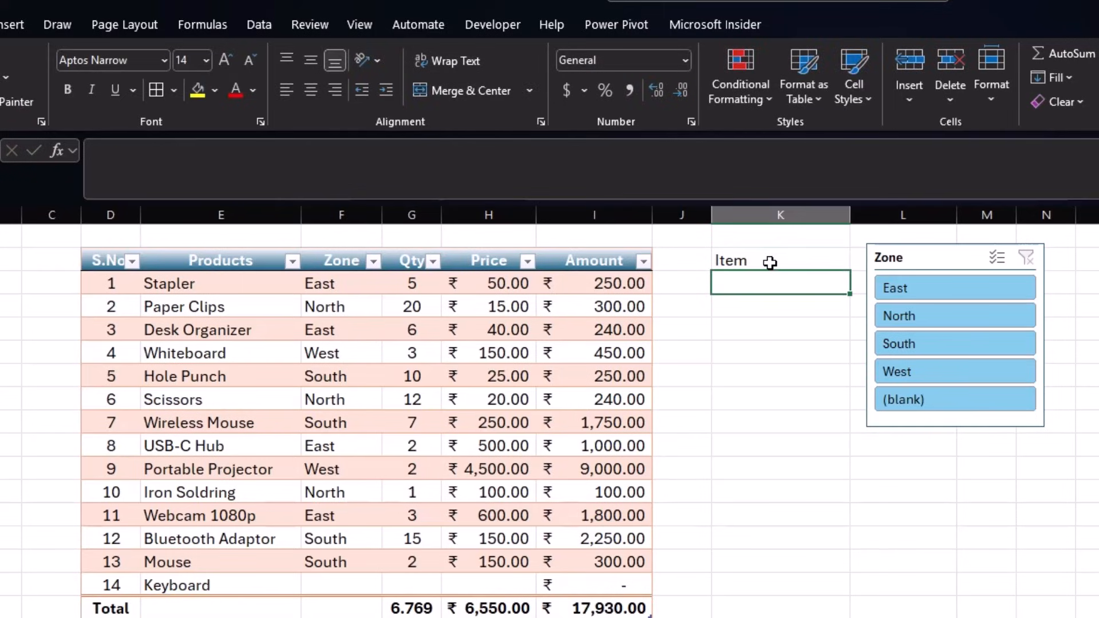
type("Mou")
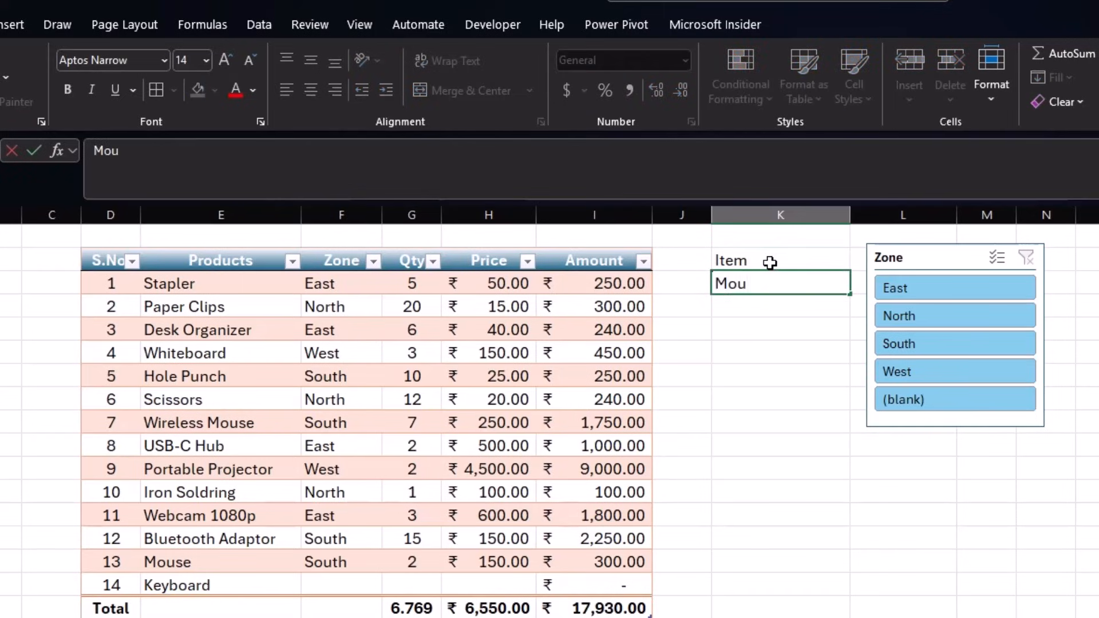
type("se")
key("Return")
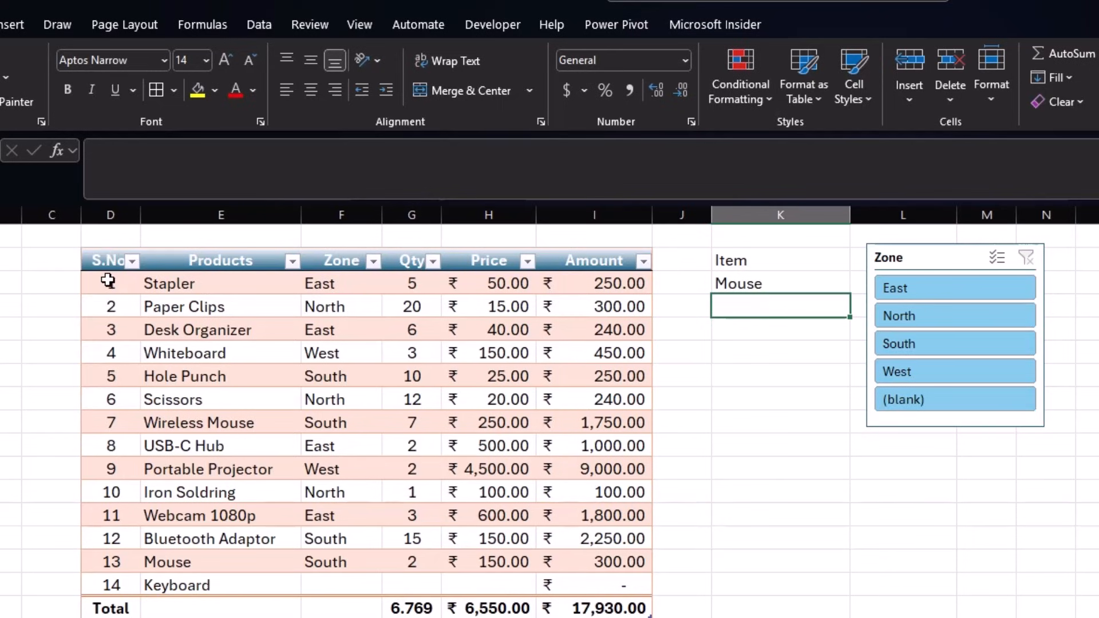
- Select the product table body and start a new formula-based conditional formatting rule
left_click_drag(109, 277, 579, 579)
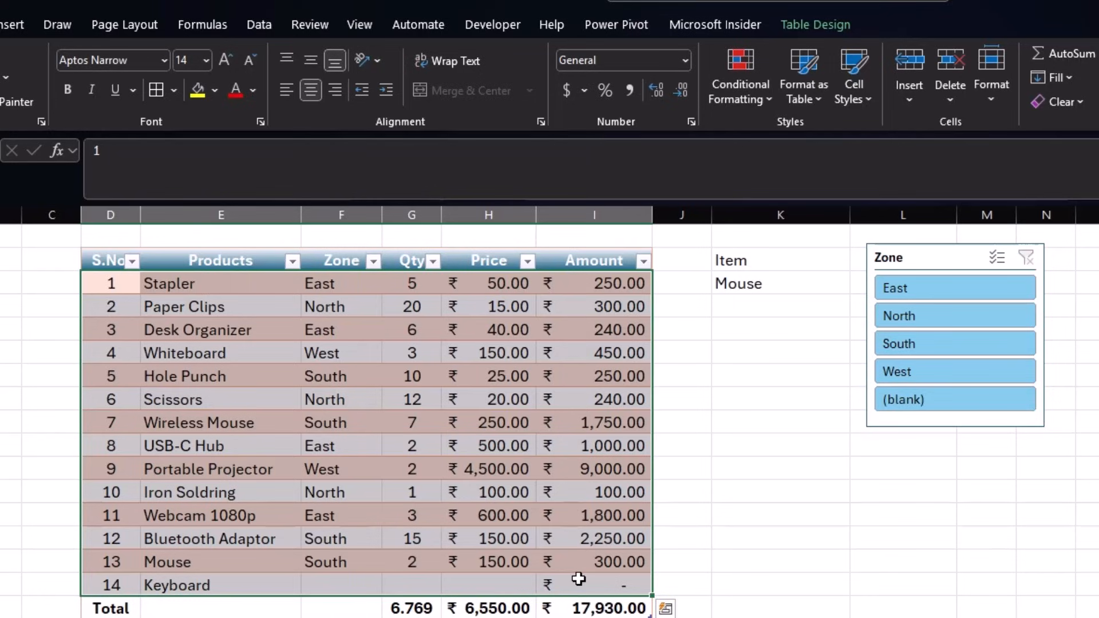
left_click(769, 99)
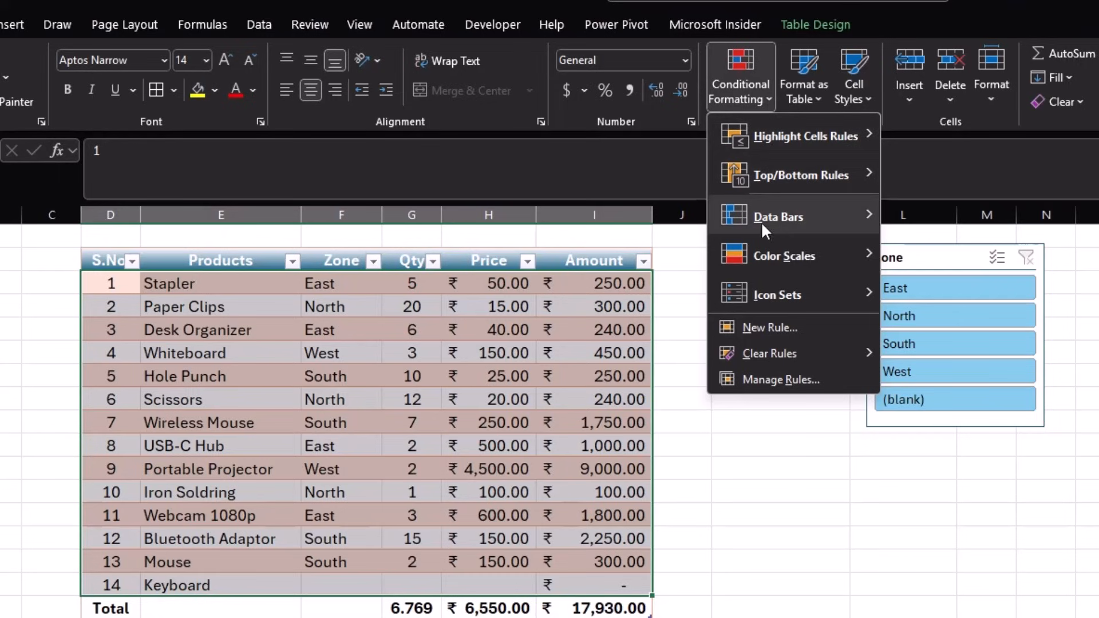
left_click(770, 329)
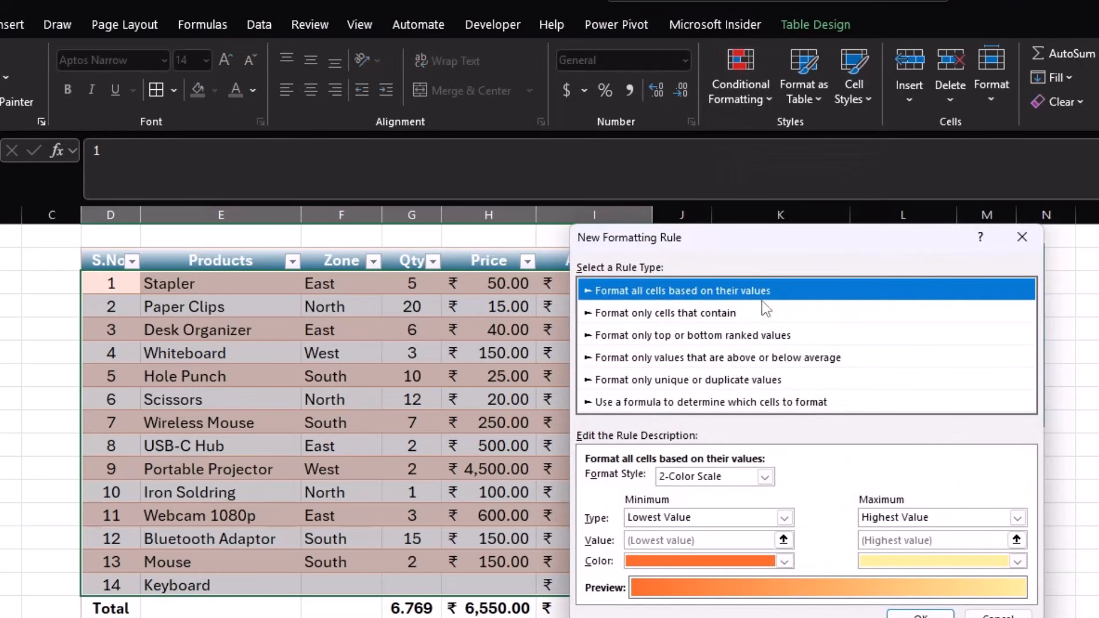
left_click_drag(743, 245, 868, 107)
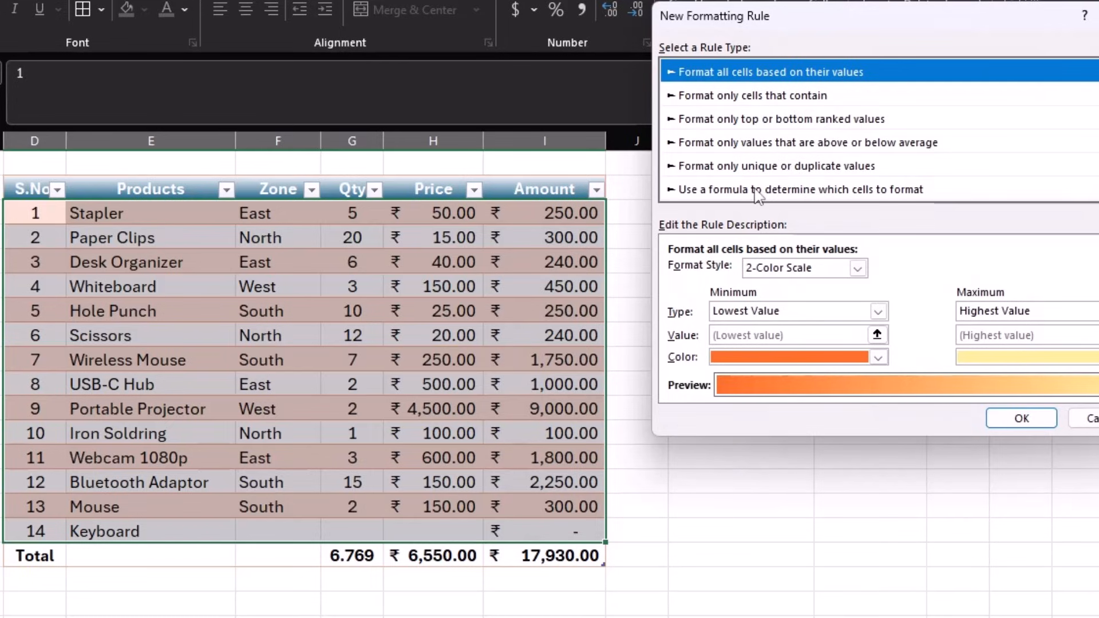
left_click(843, 198)
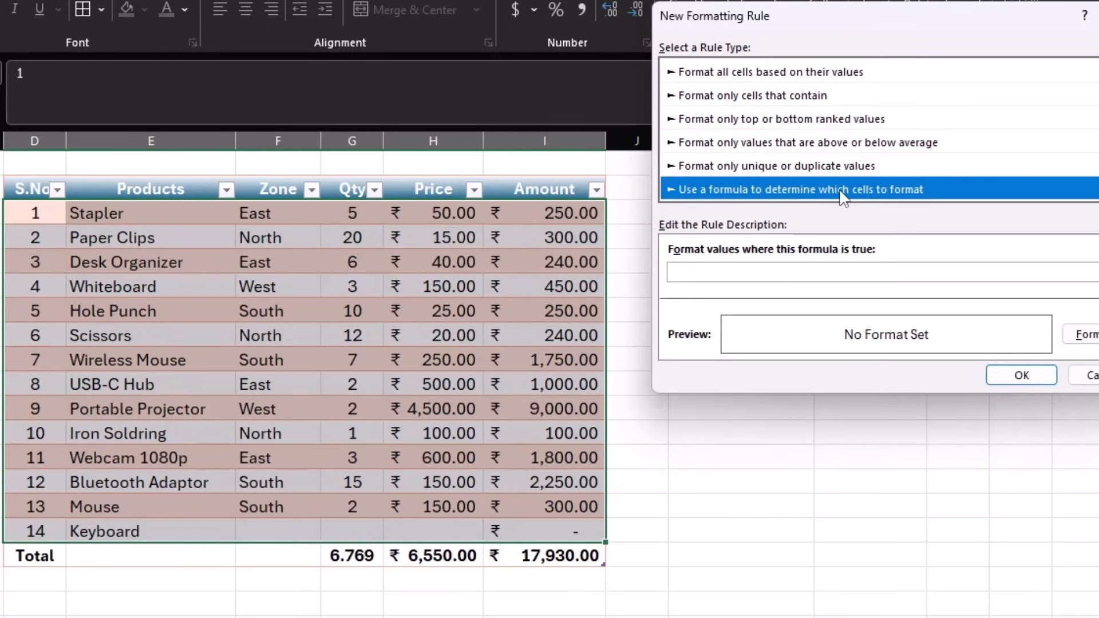
- Enter the rule formula =$E3=$K$3 to compare each row's product with K3
left_click(737, 276)
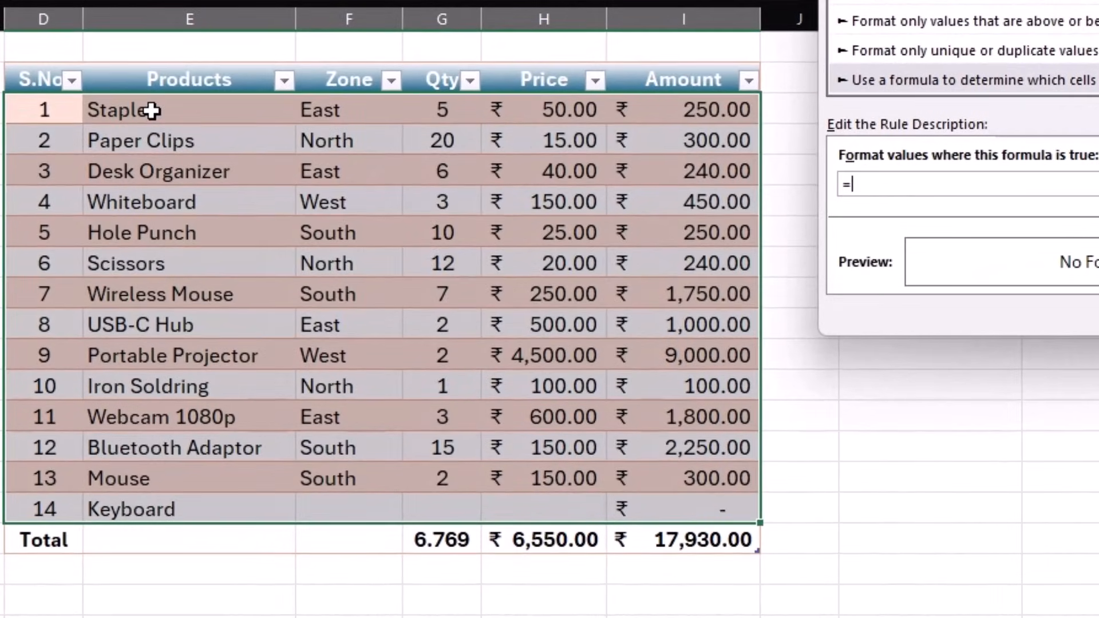
left_click(150, 110)
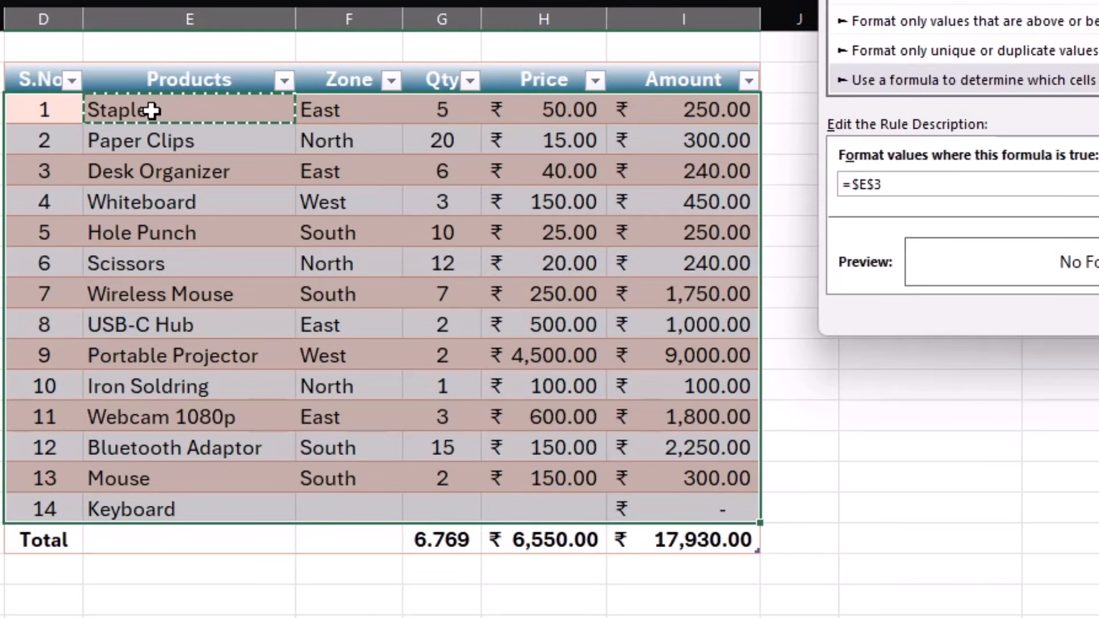
type("=")
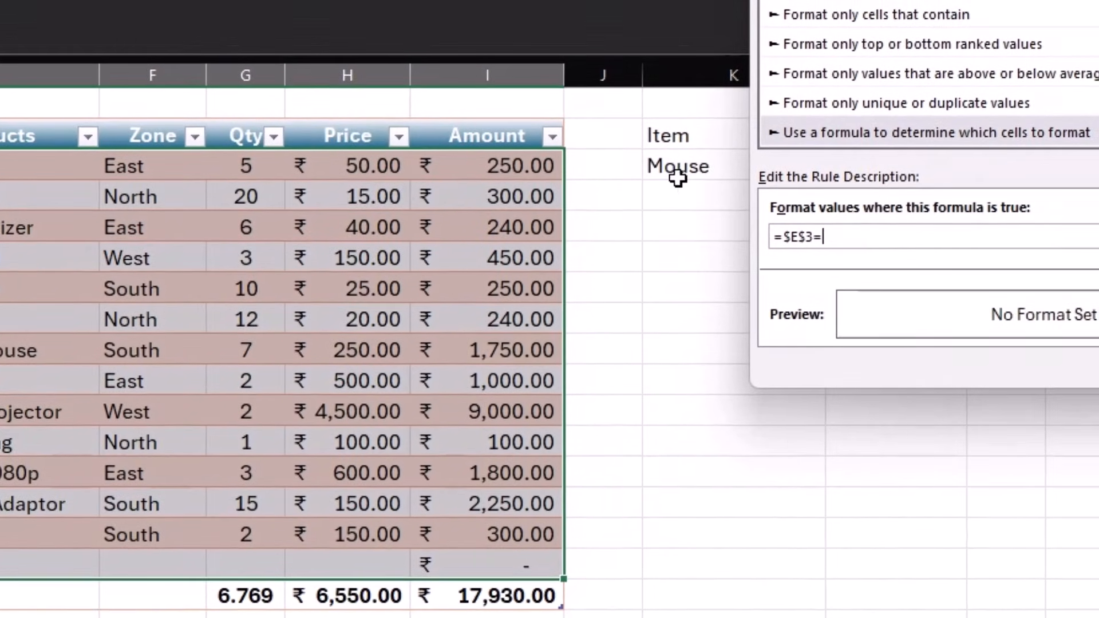
left_click(677, 170)
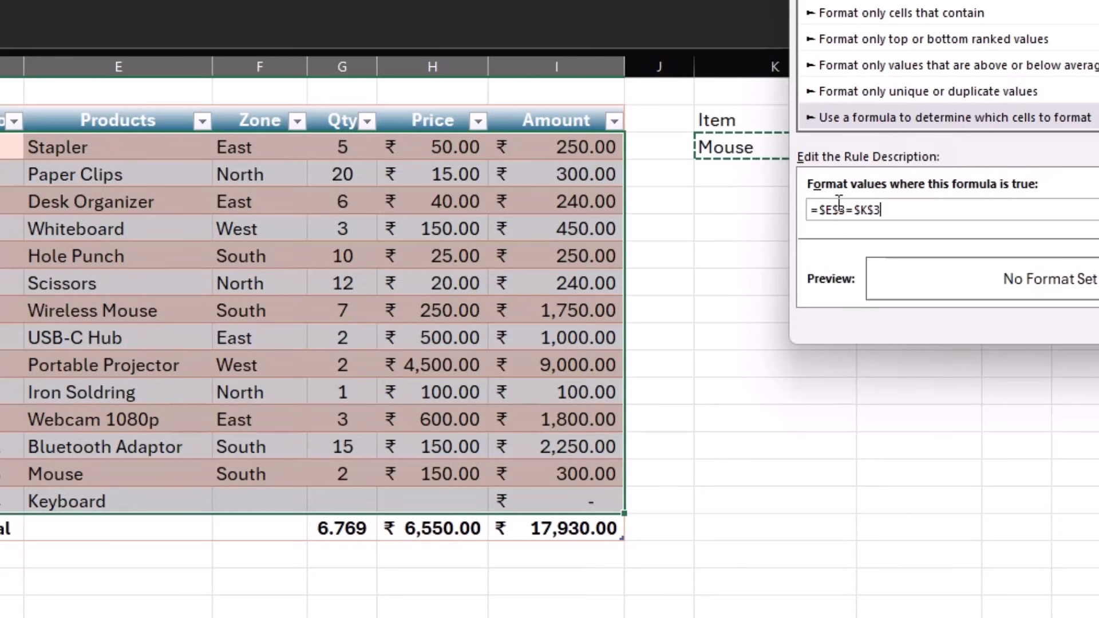
key("Left")
key("Left")
key("Left")
key("Left")
key("Left")
key("Left")
key("BackSpace")
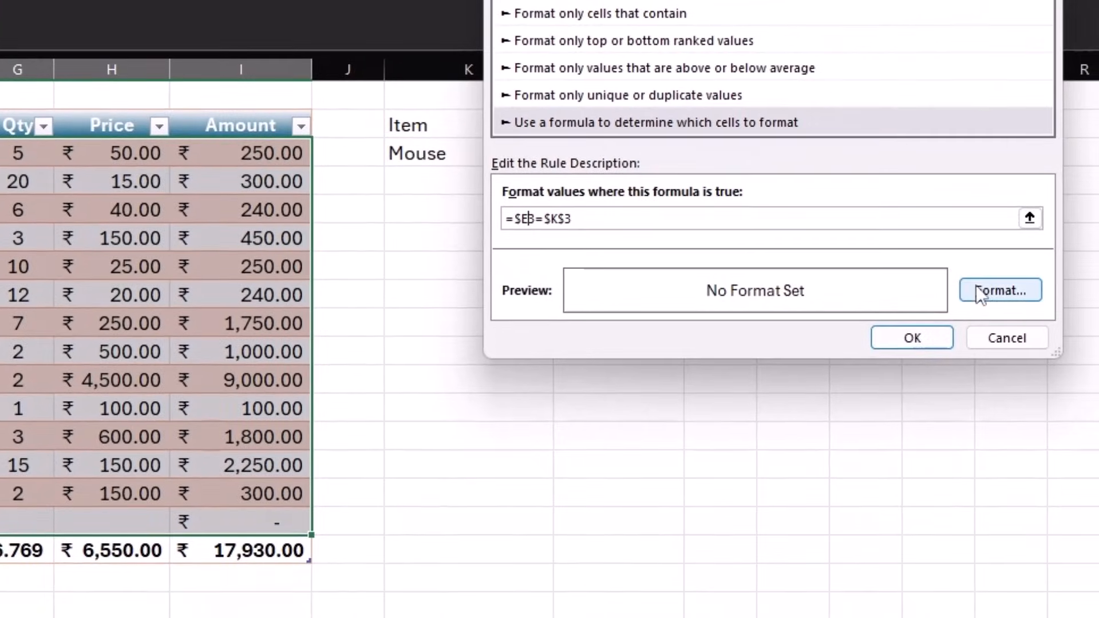
- Give the rule a light green fill and apply it to the table
left_click(1078, 309)
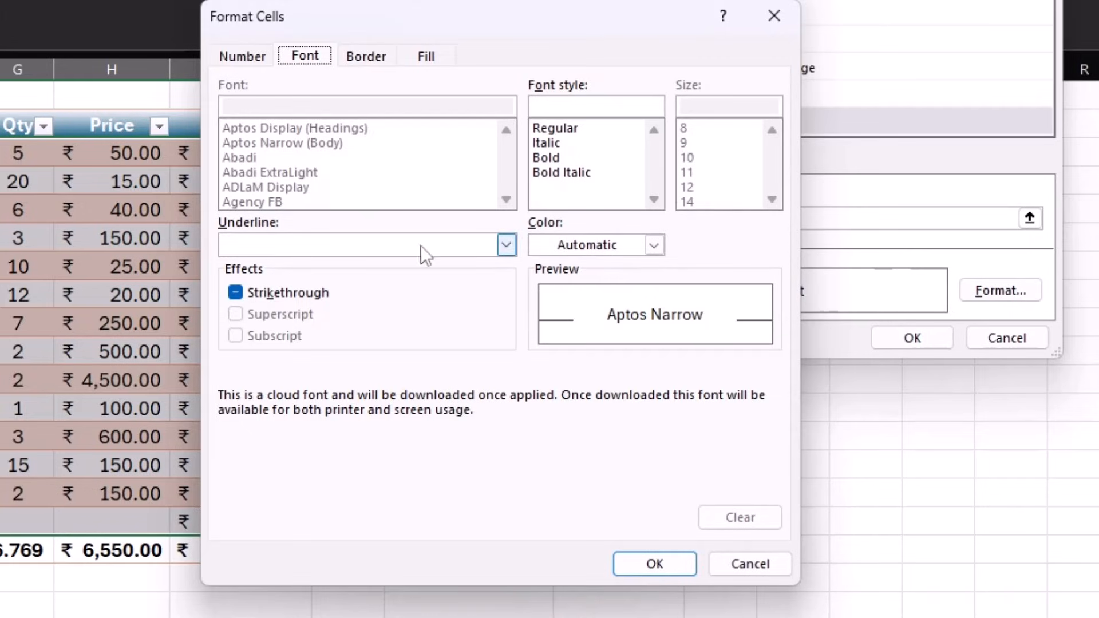
left_click(426, 56)
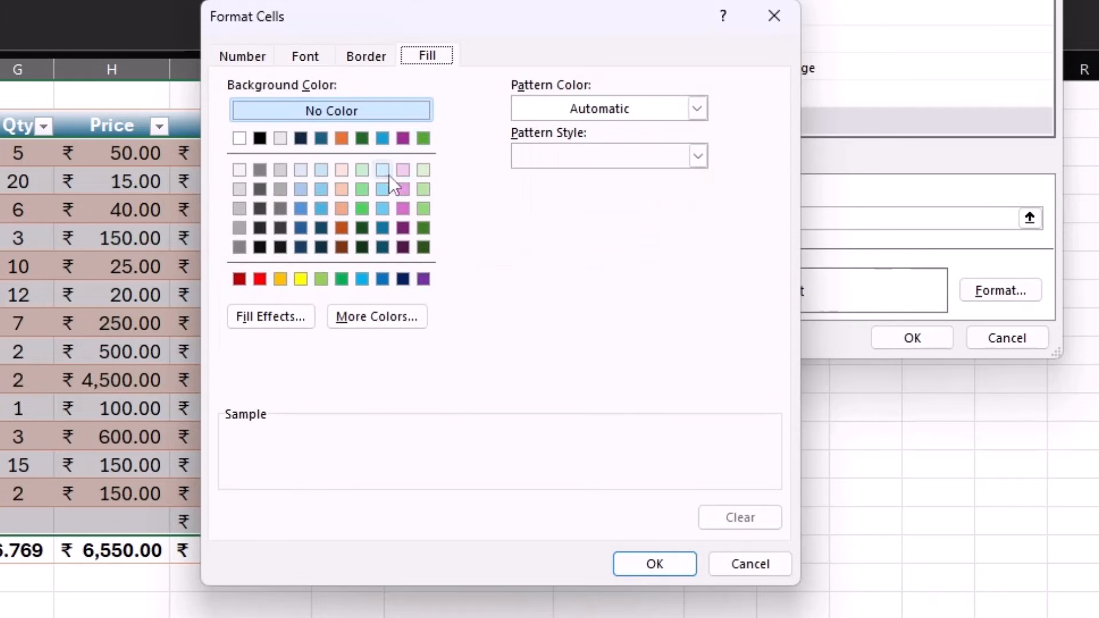
left_click(361, 189)
left_click(655, 564)
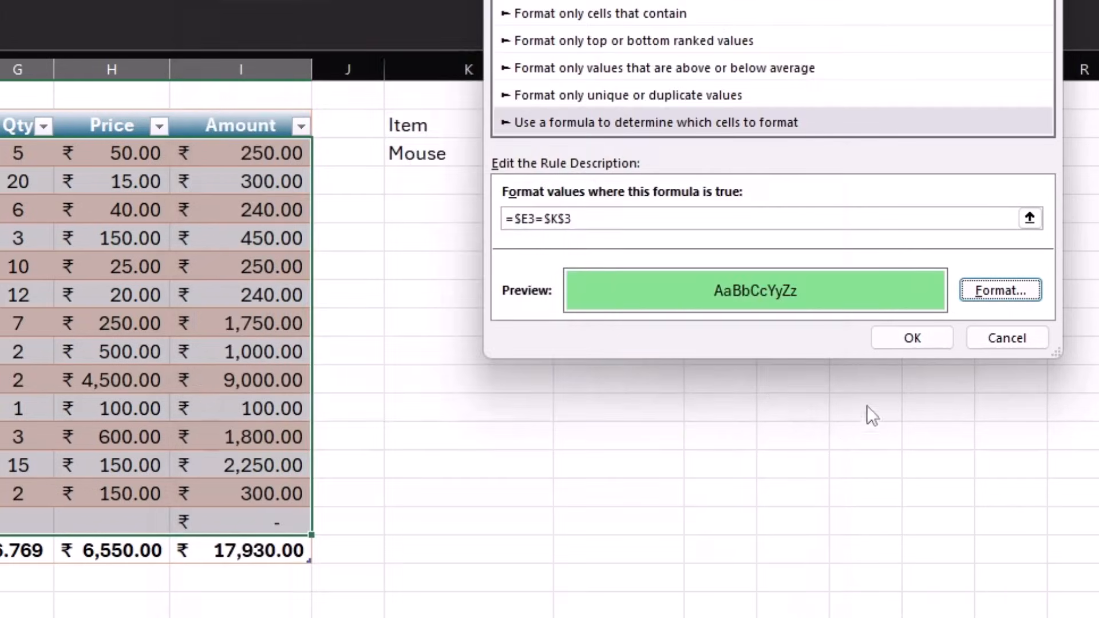
left_click(912, 337)
left_click(468, 434)
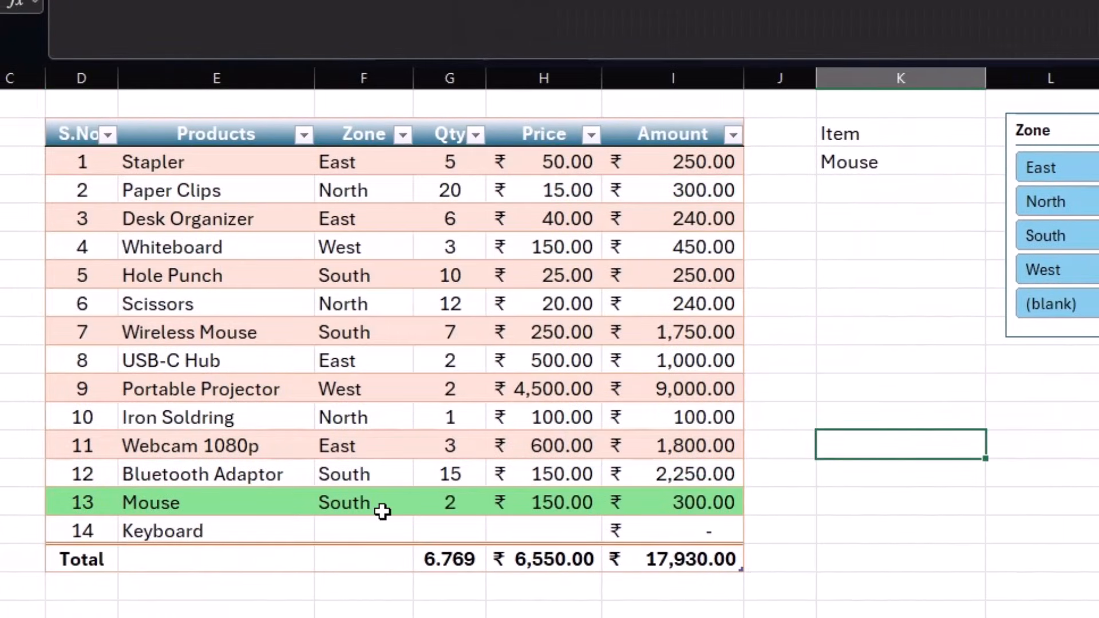
- Replace Whiteboard in cell E4 with Mouse
left_click(176, 246)
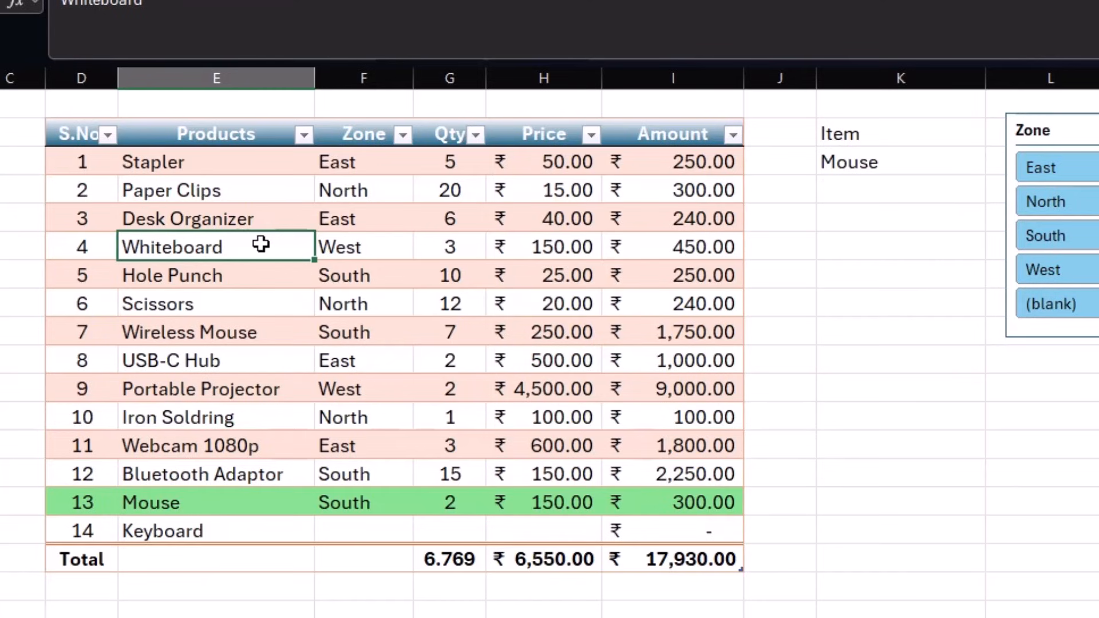
type("Mouse")
key("Return")
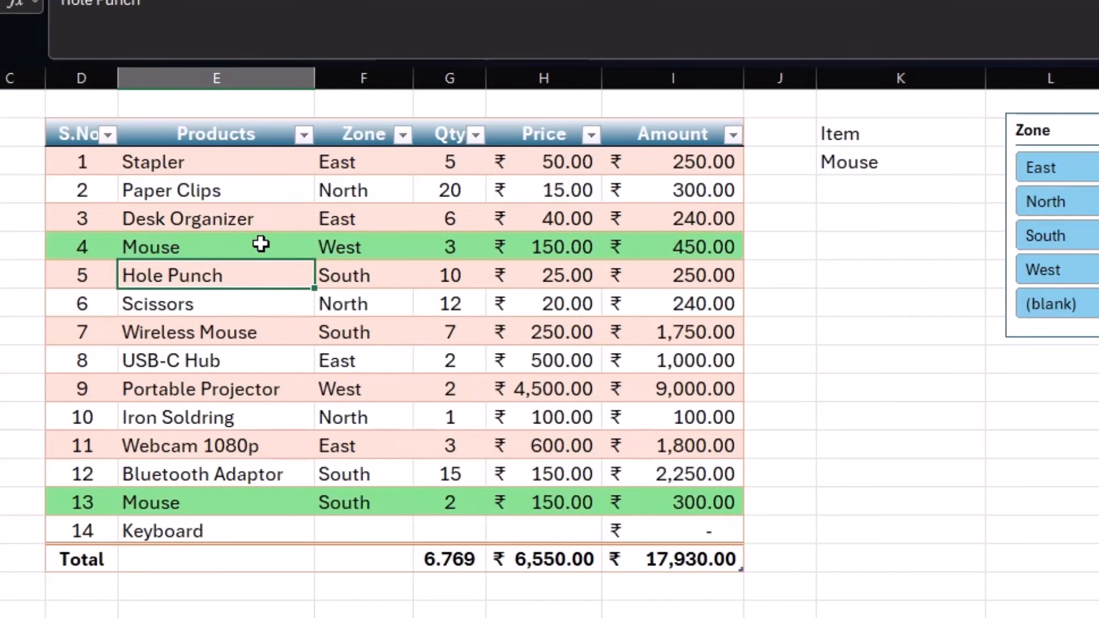
left_click(323, 276)
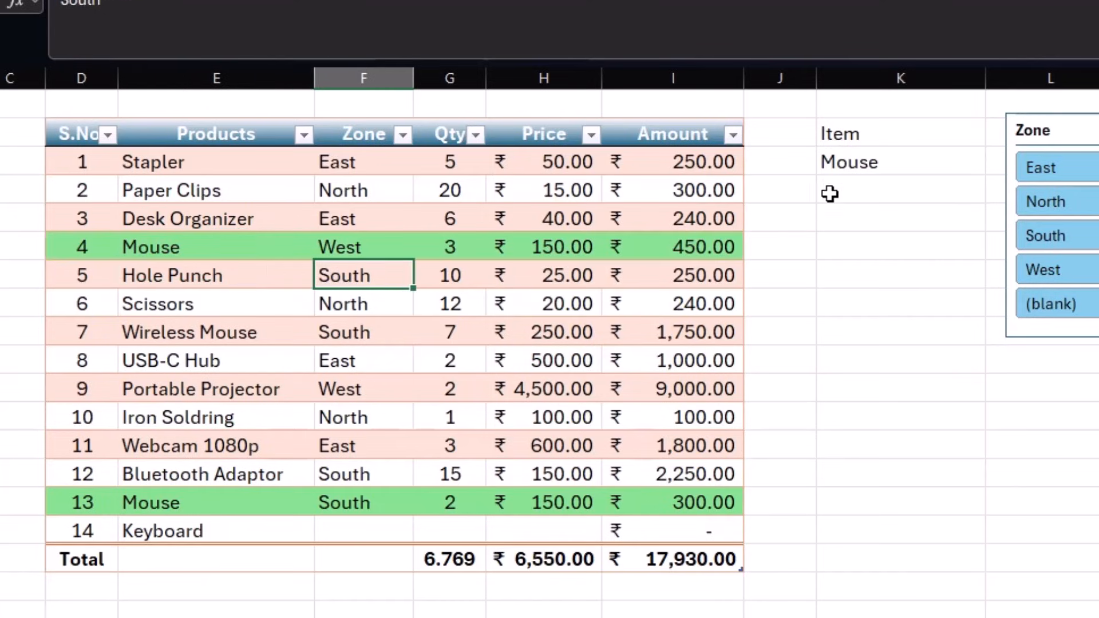
- Change the item in K3 to Wireless Mouse, then go to the Product ID sheet
left_click(892, 164)
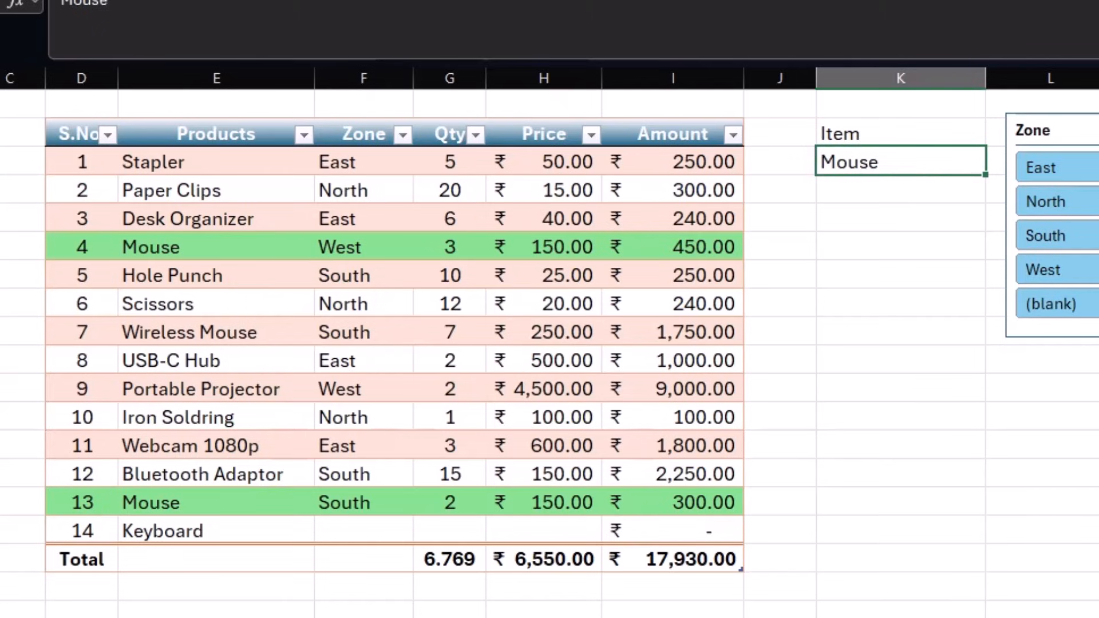
type("Wireless Mouse")
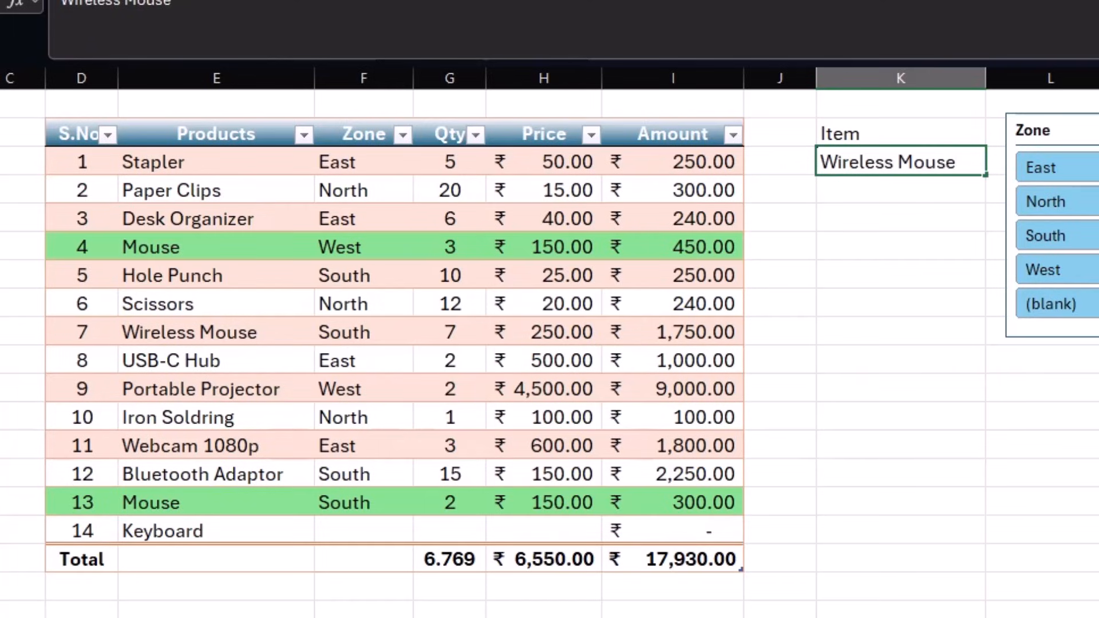
key("Return")
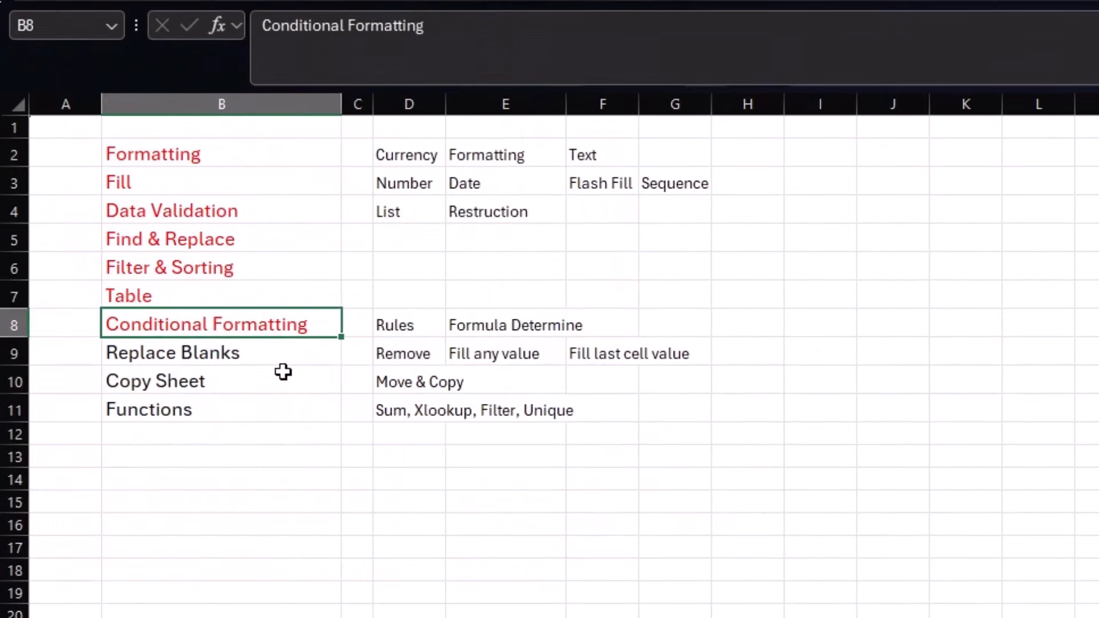
left_click(240, 354)
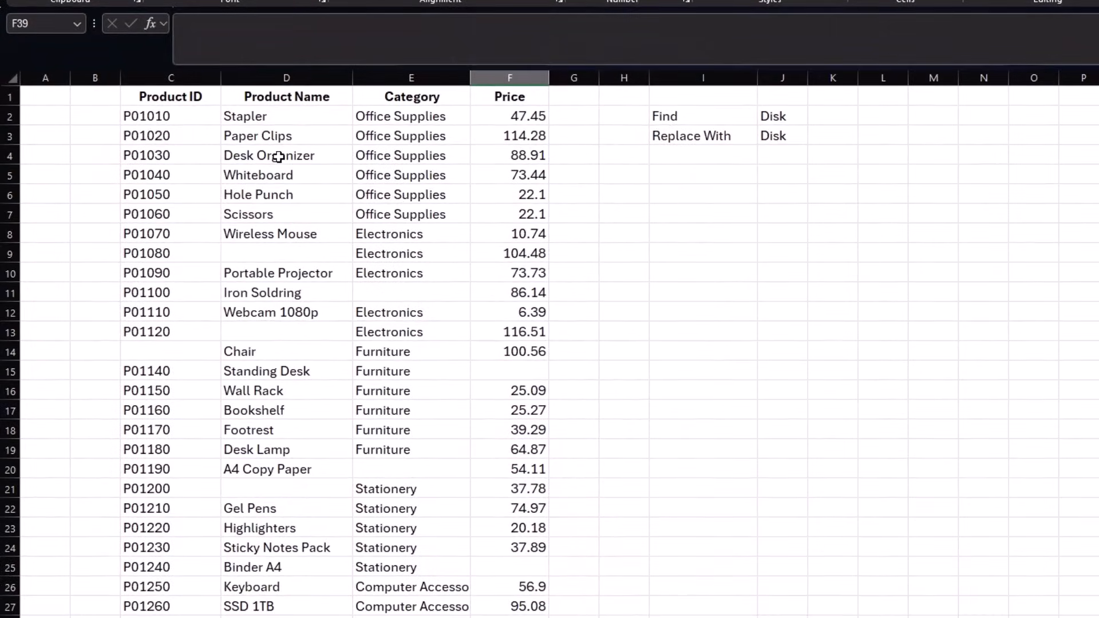
- Point out the blank cells in the product list, including a missing Product ID and F15's price
left_click(278, 156)
left_click(258, 255)
left_click(400, 292)
left_click(275, 332)
left_click(177, 345)
left_click(478, 371)
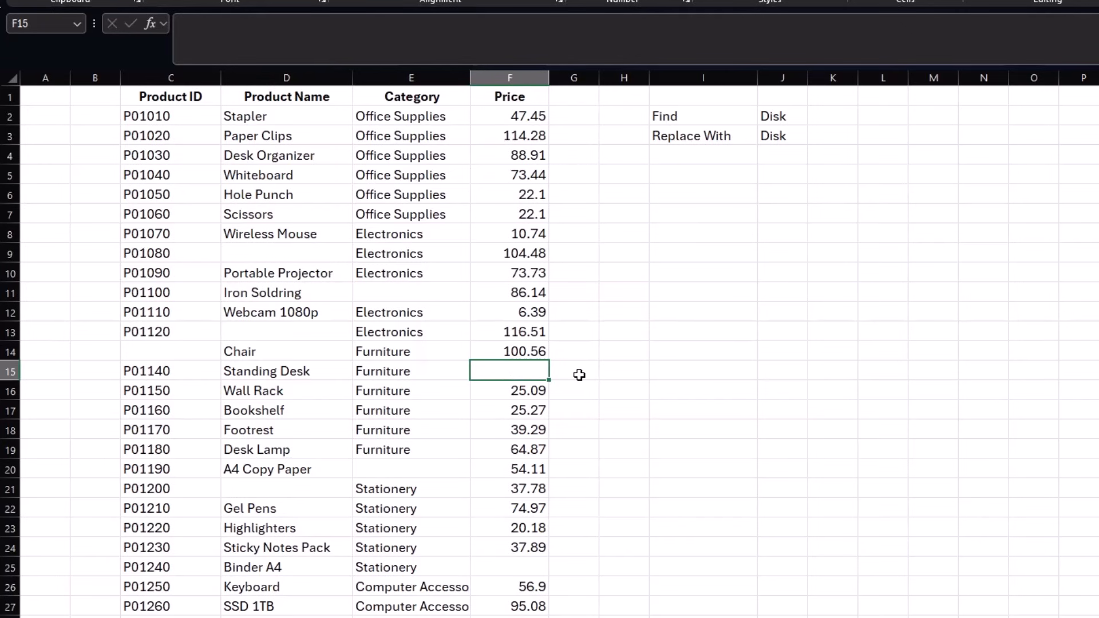
scroll(579, 375, "down", 8)
scroll(581, 376, "up", 5)
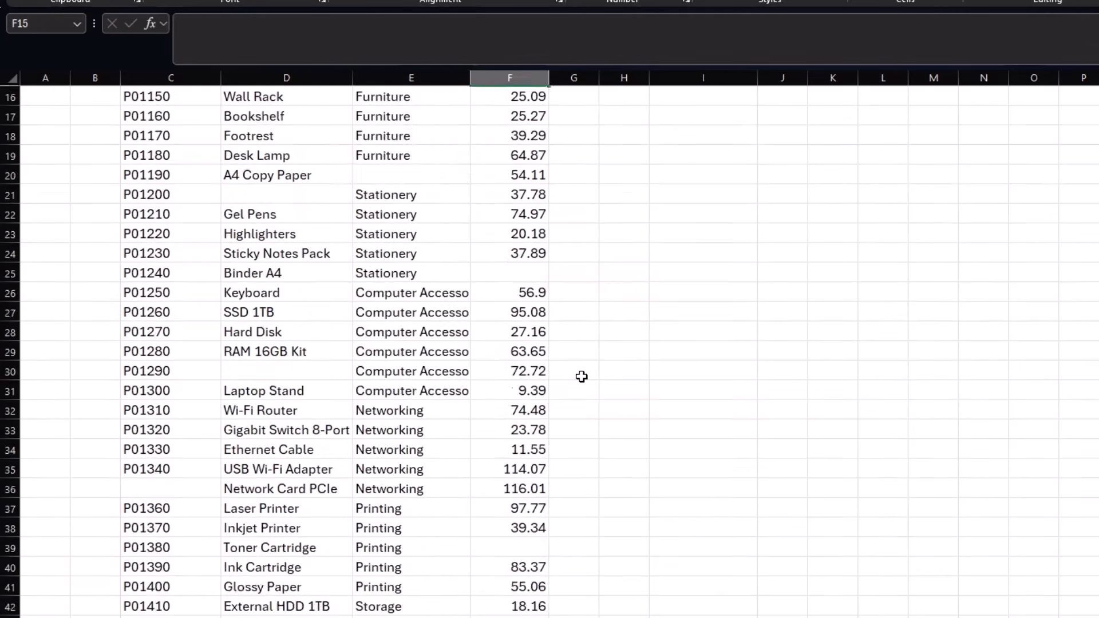
scroll(582, 376, "up", 3)
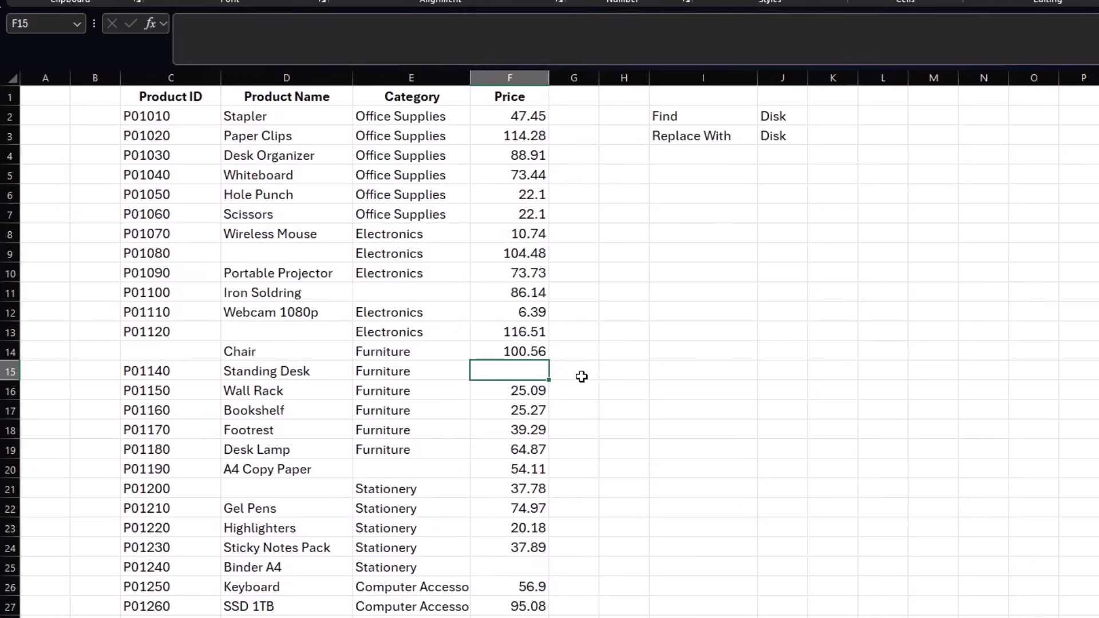
- Select the product list from the Product ID header through Price, down to row 81
left_click(270, 196)
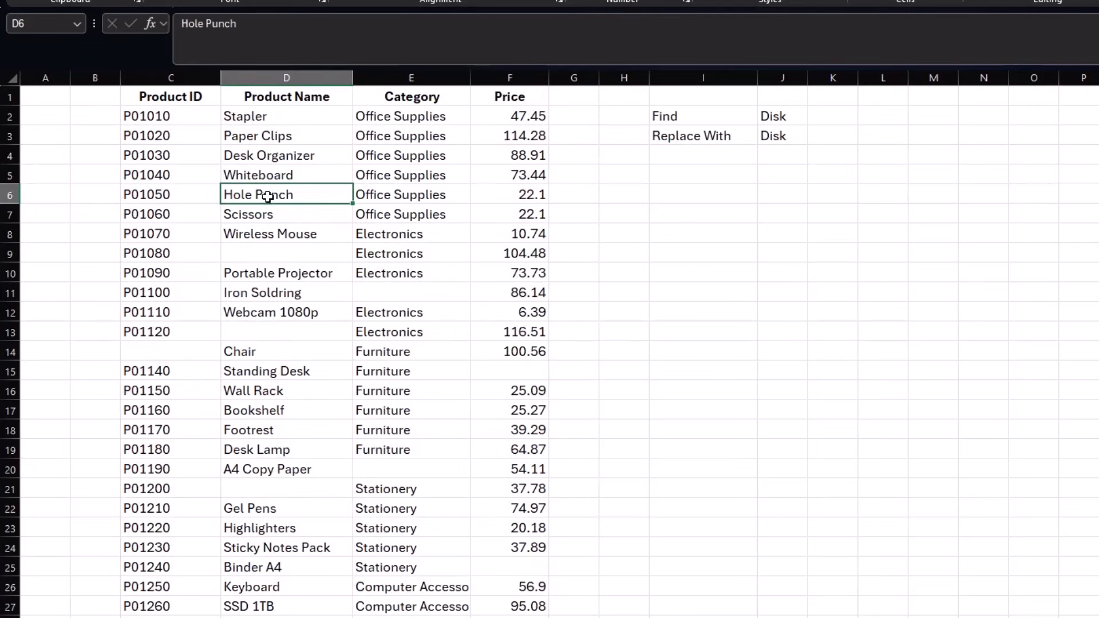
left_click_drag(164, 93, 544, 588)
scroll(543, 572, "up", 18)
- Use Go To Special with the Blanks option to select only the empty cells
key("ctrl+g")
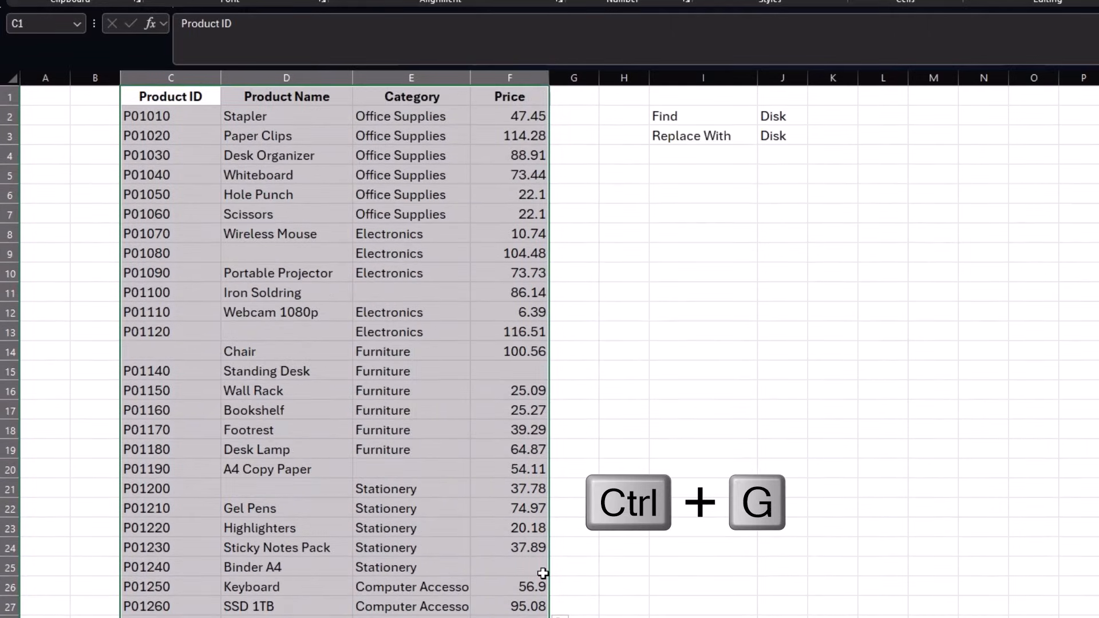
left_click_drag(943, 10, 486, 177)
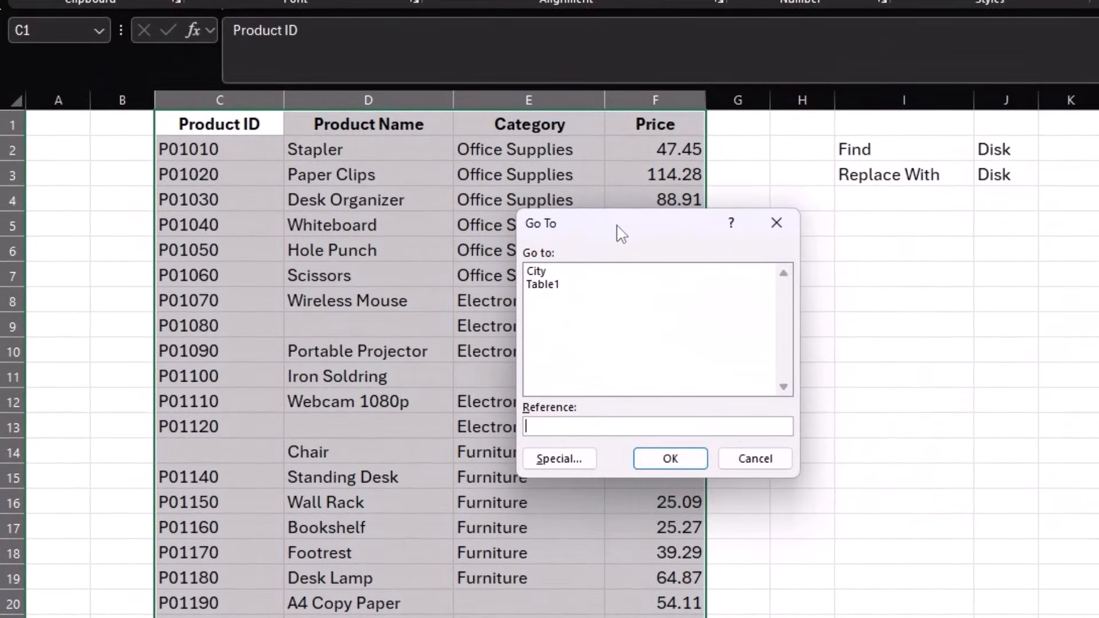
left_click(559, 459)
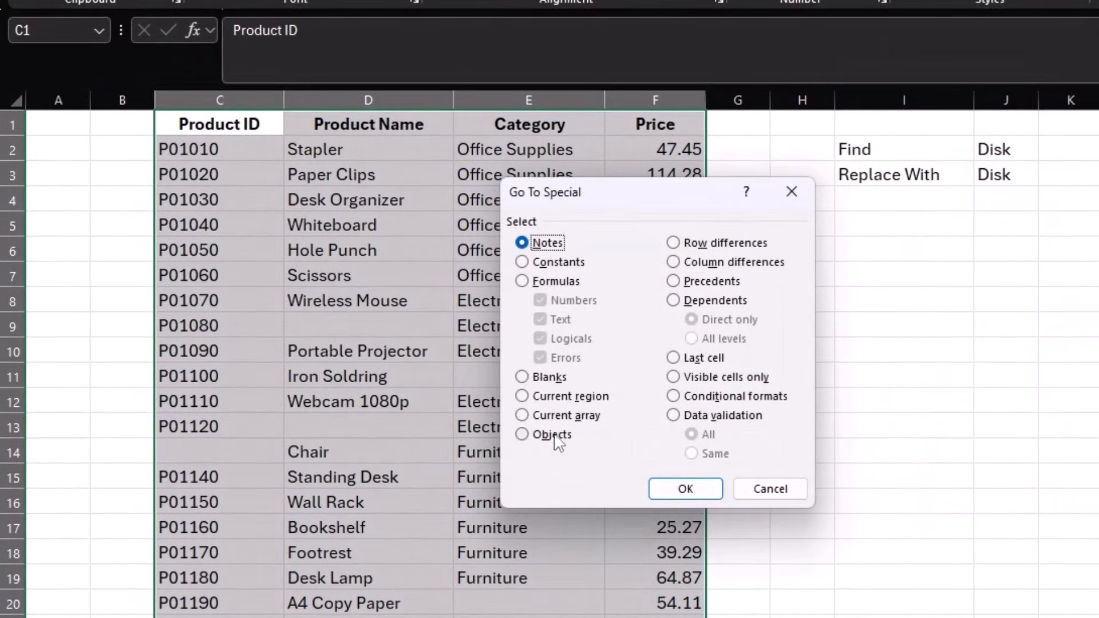
left_click(523, 377)
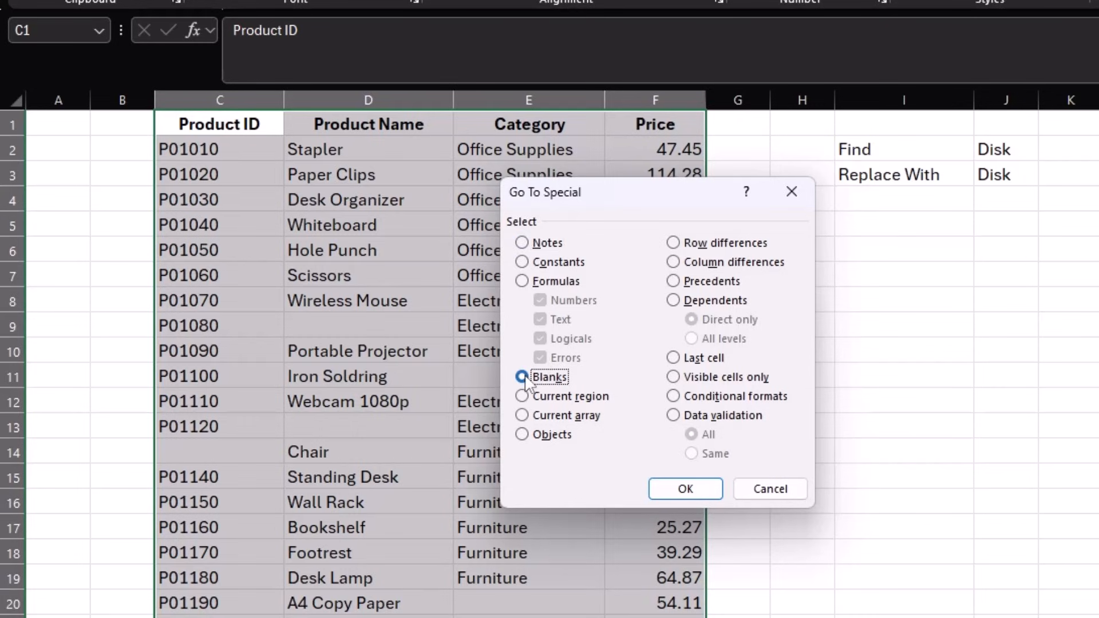
left_click(684, 488)
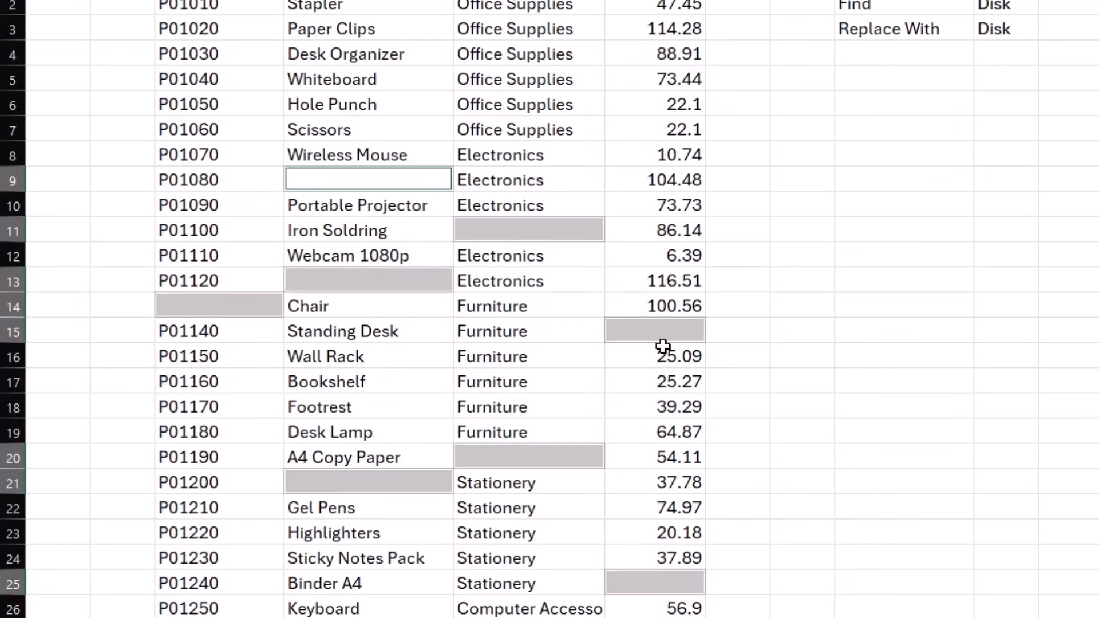
- Fill all selected blanks with na as a test, then undo it
type("na")
key("ctrl+Return")
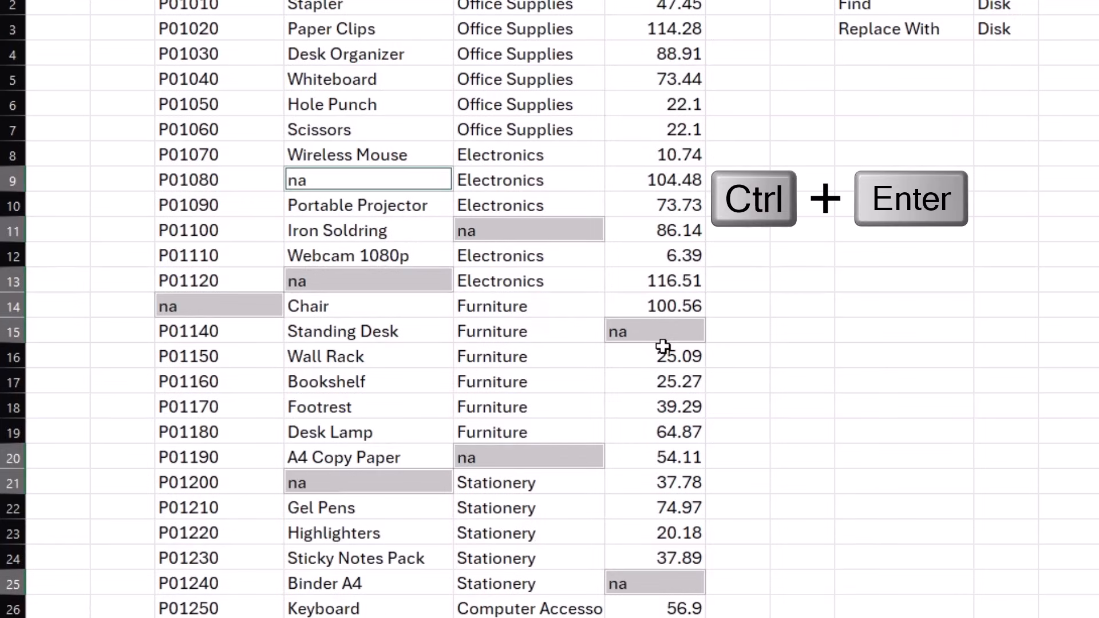
key("ctrl+z")
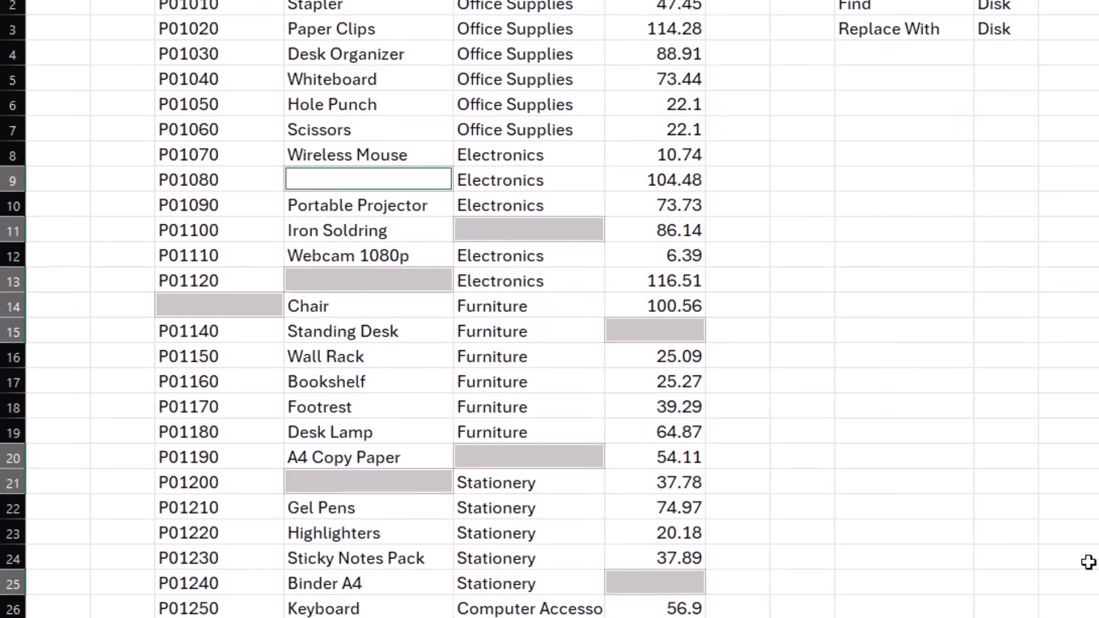
- Fill every blank with a formula referencing the cell above, e.g. P01120 in row 14
type("=")
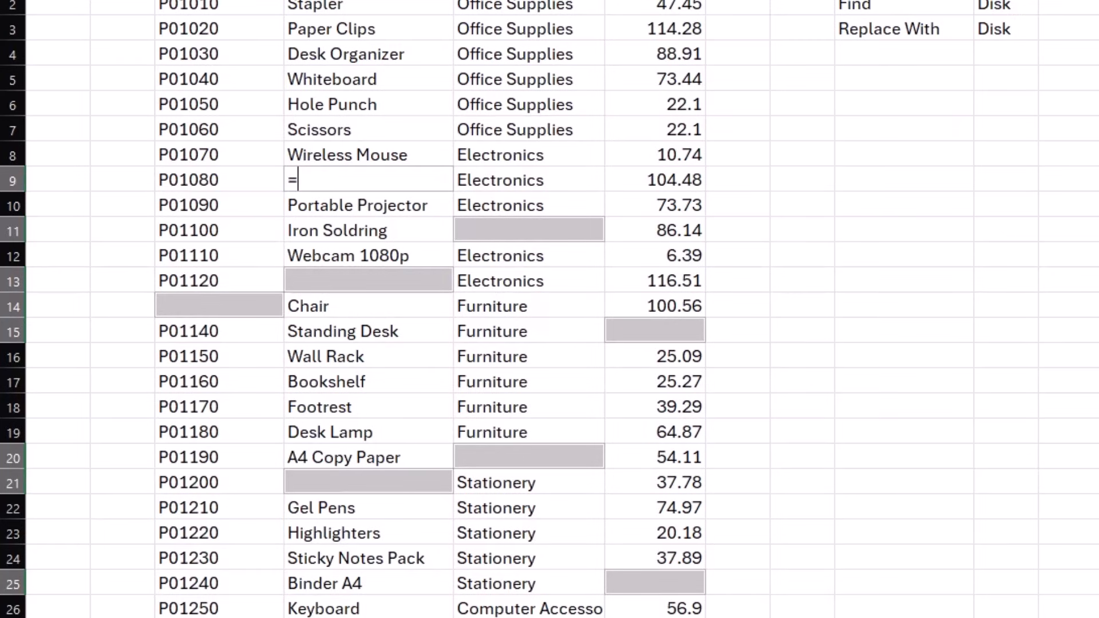
key("Up")
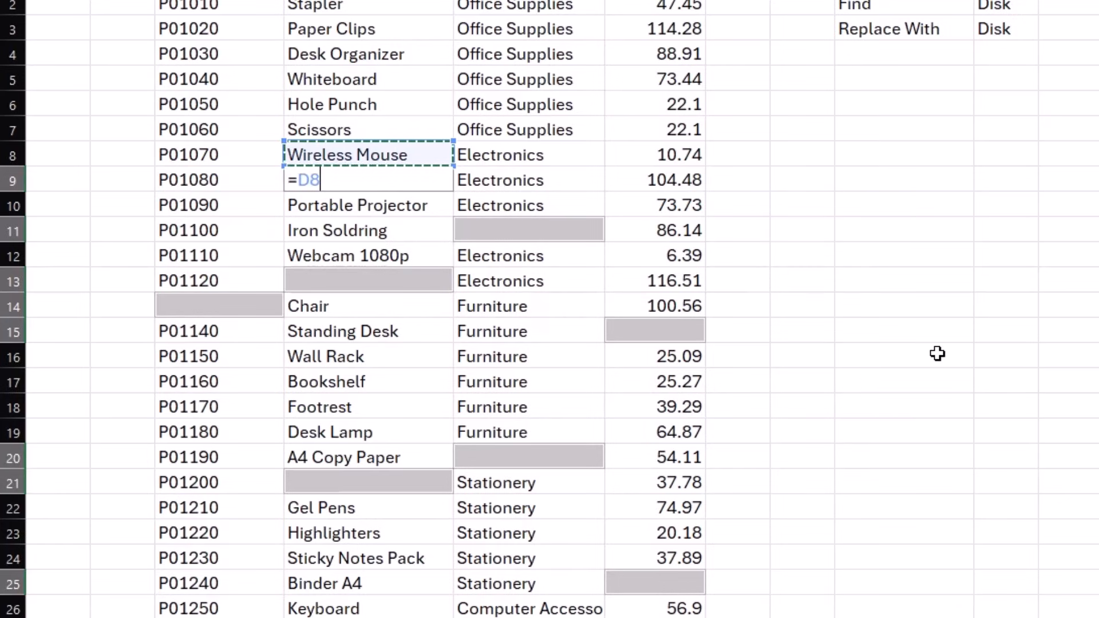
key("ctrl+Return")
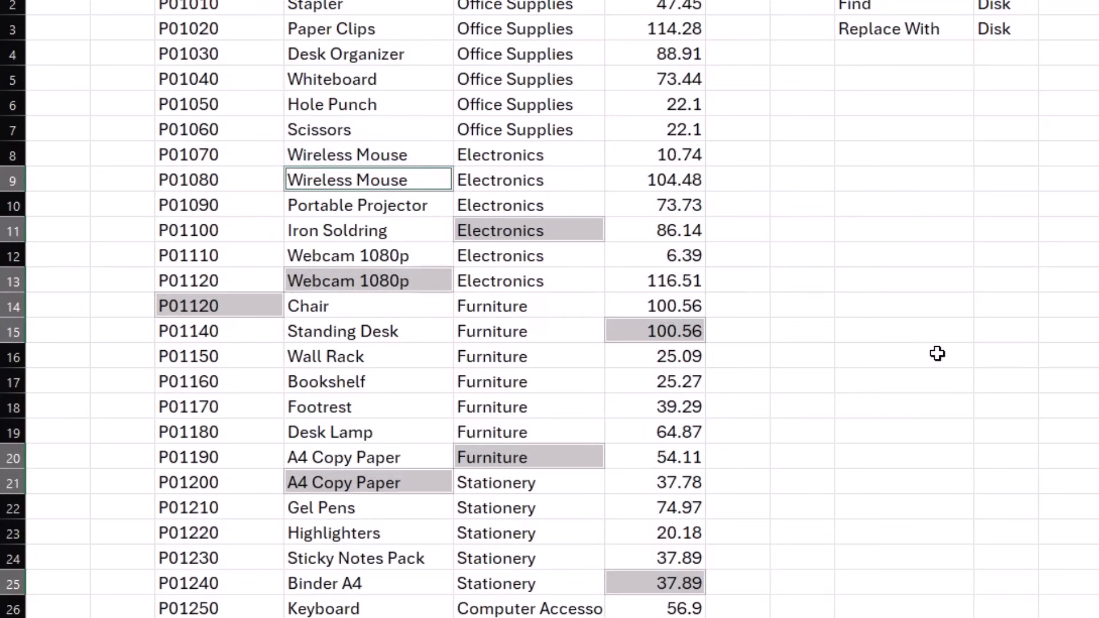
left_click(782, 324)
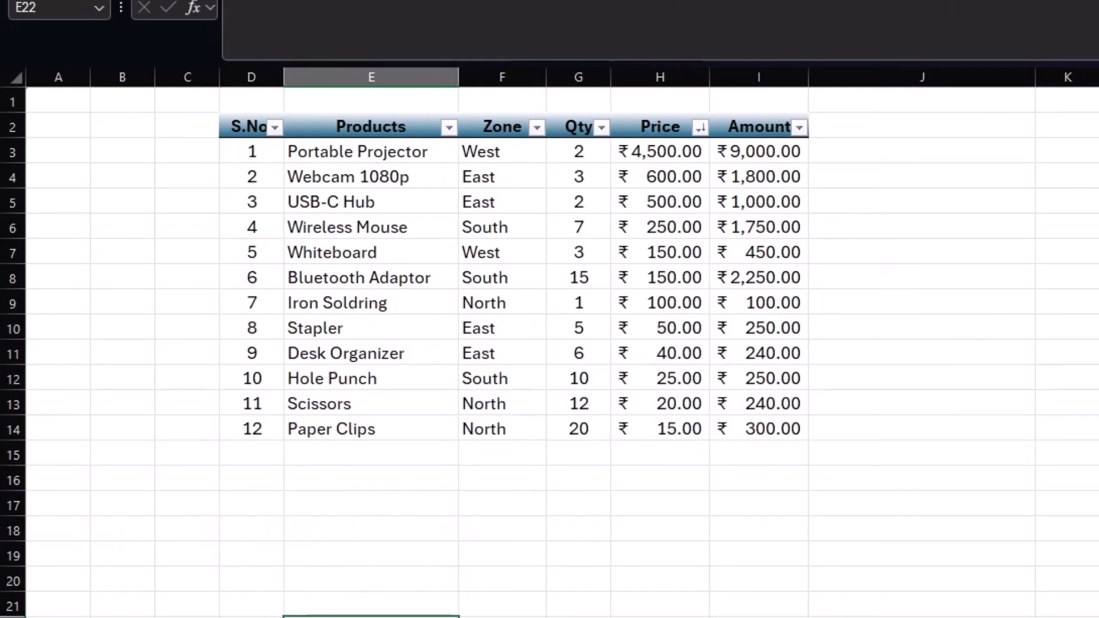
- Copy the S.No-to-Amount table D2:I14 and paste it at D2 on the next, empty sheet
left_click_drag(248, 118, 796, 424)
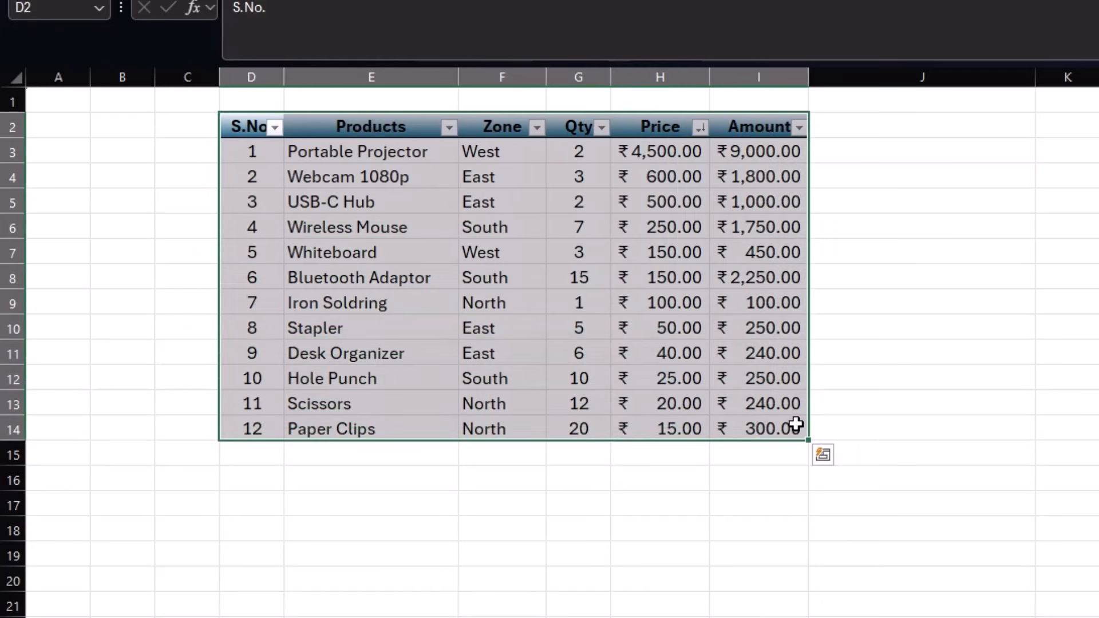
key("ctrl+c")
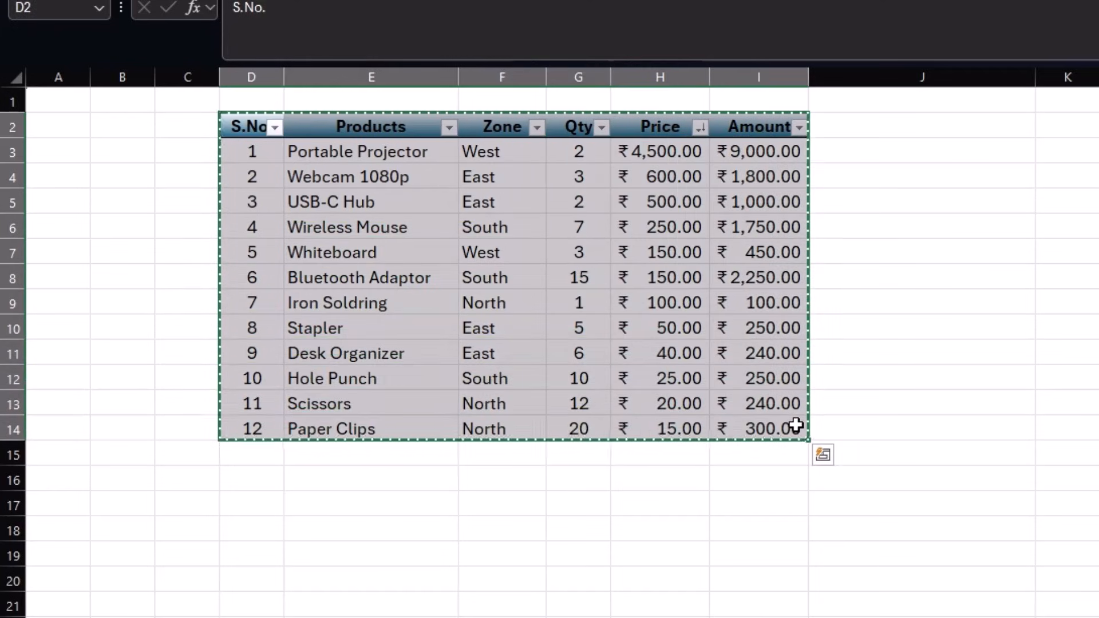
key("ctrl+Page_Down")
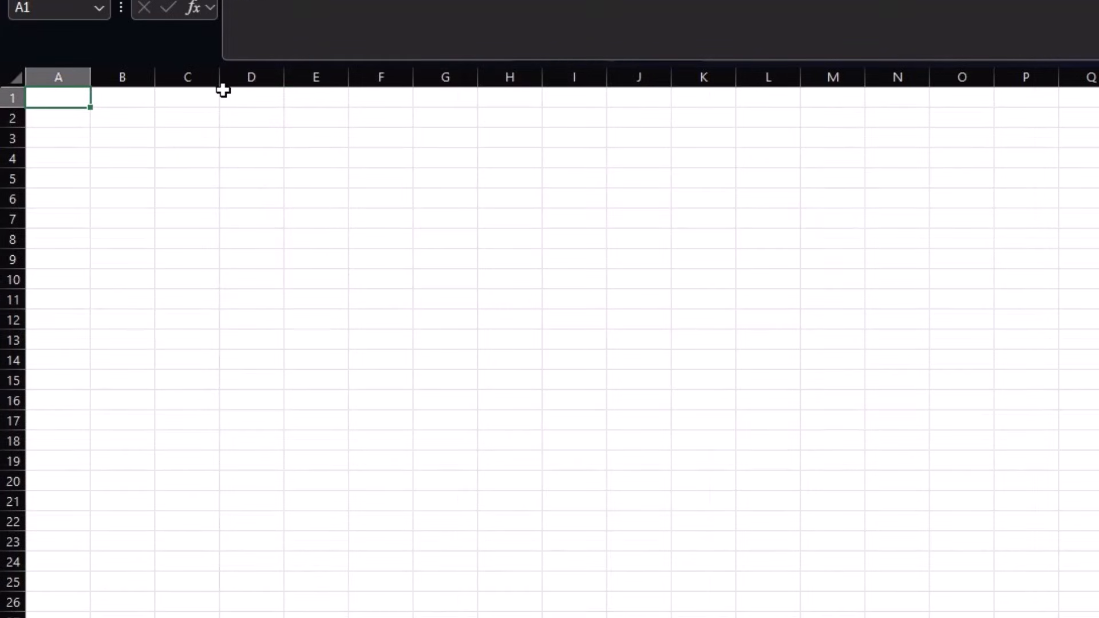
left_click(245, 122)
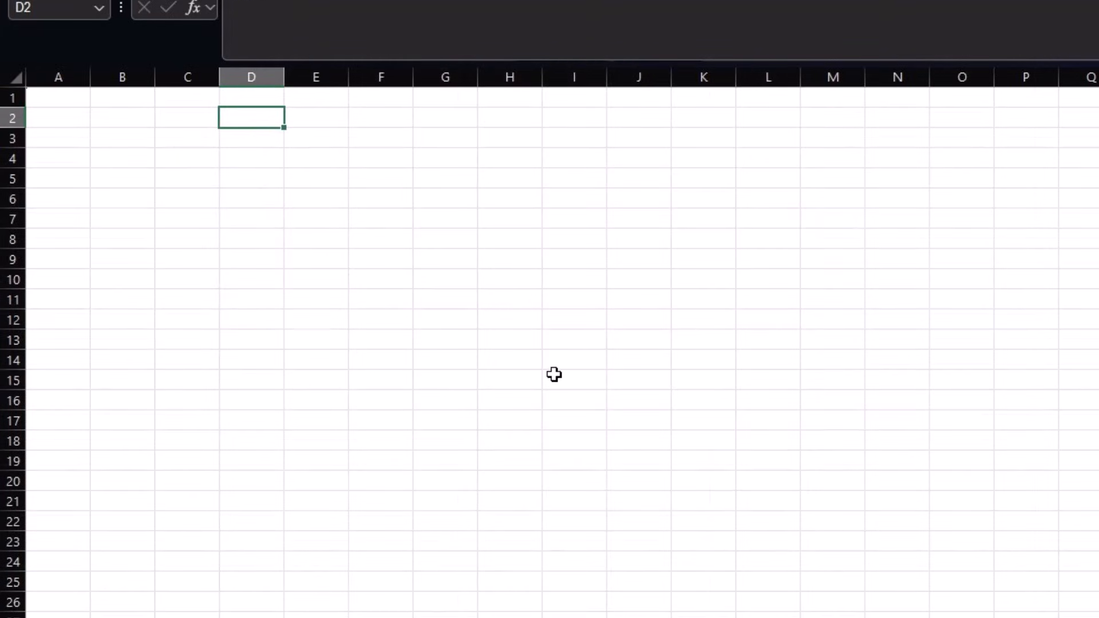
key("ctrl+v")
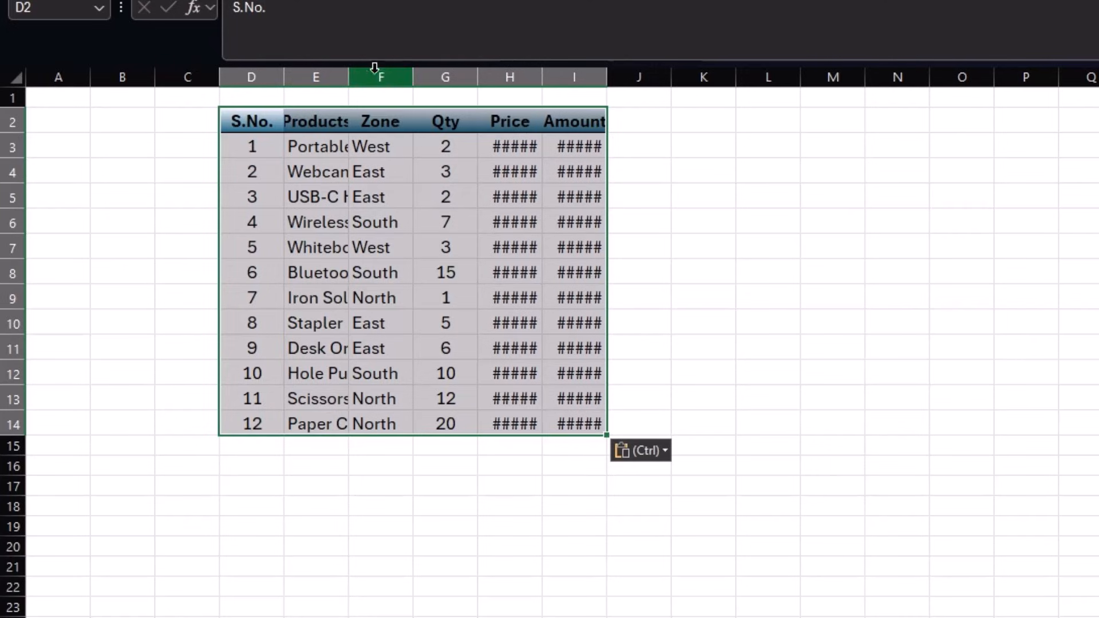
- Widen the pasted Products and Price columns, then undo the trial paste and return
left_click_drag(349, 71, 386, 71)
left_click_drag(284, 75, 313, 84)
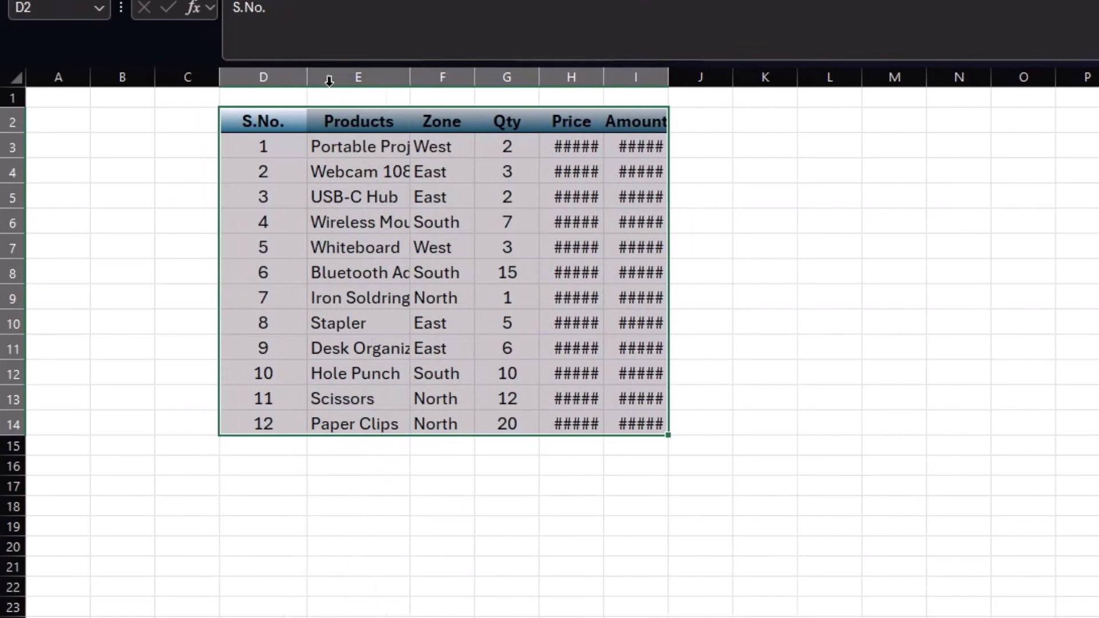
left_click_drag(409, 76, 437, 76)
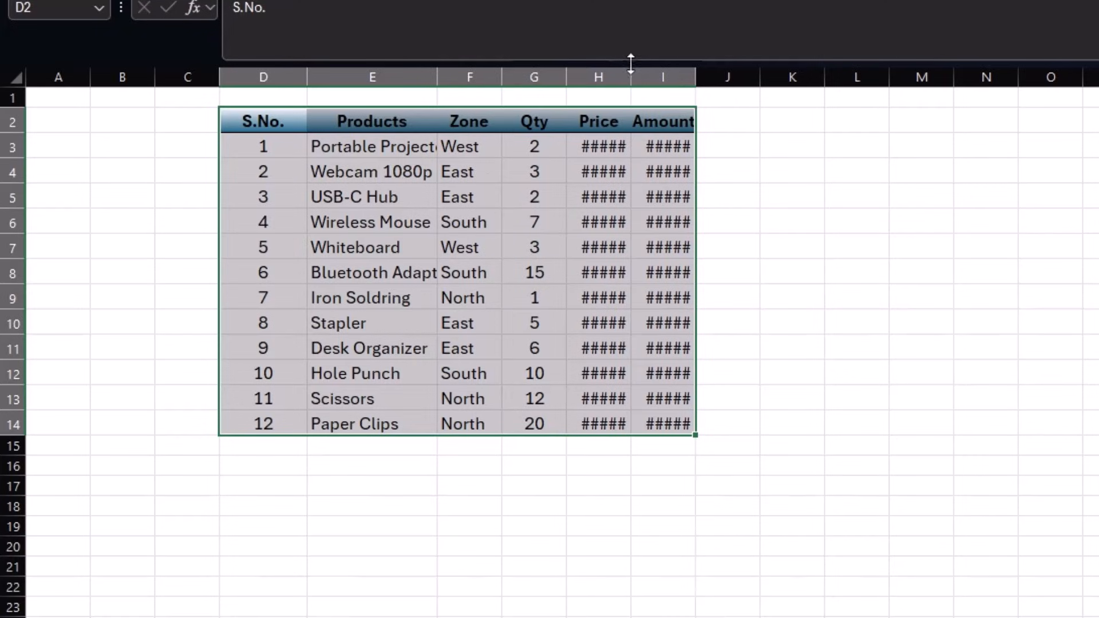
left_click_drag(632, 71, 654, 71)
left_click(818, 392)
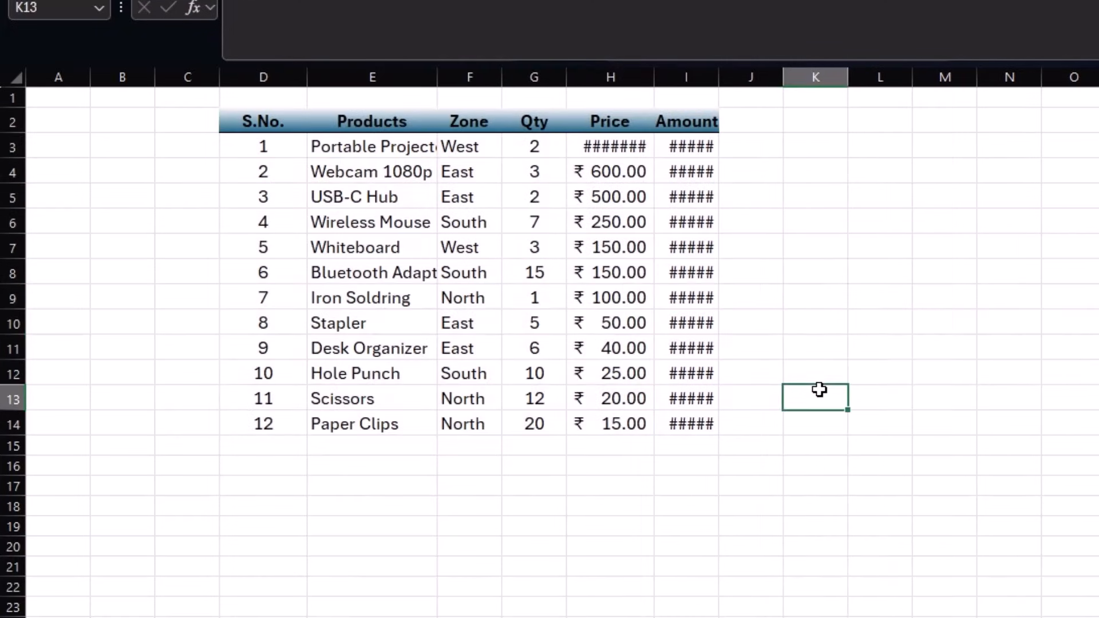
key("ctrl+z")
key("ctrl+z")
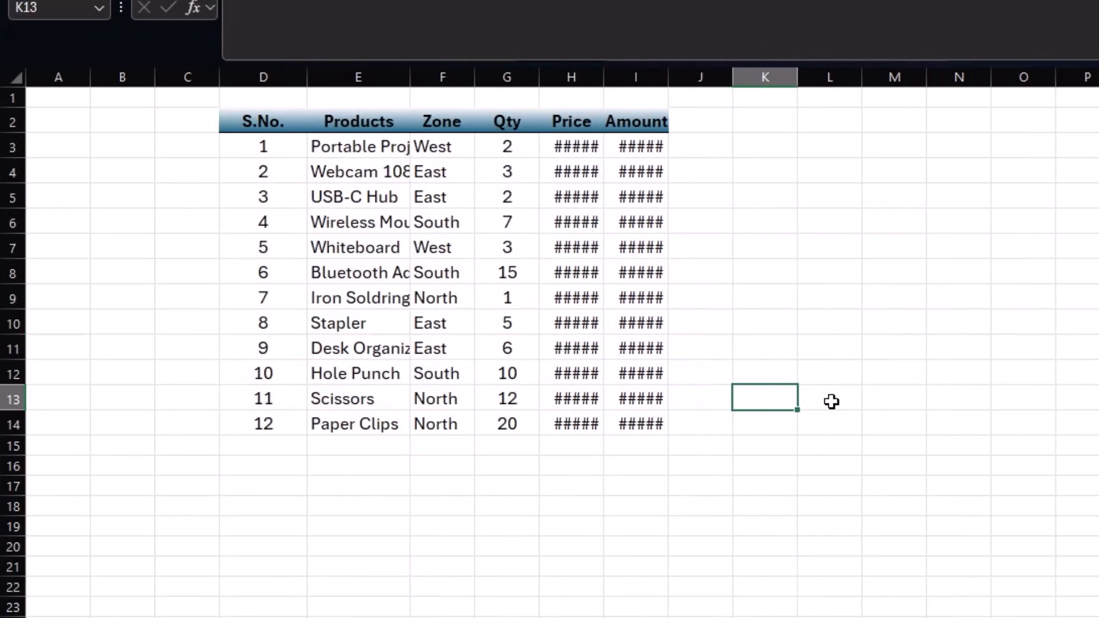
key("ctrl+Page_Down")
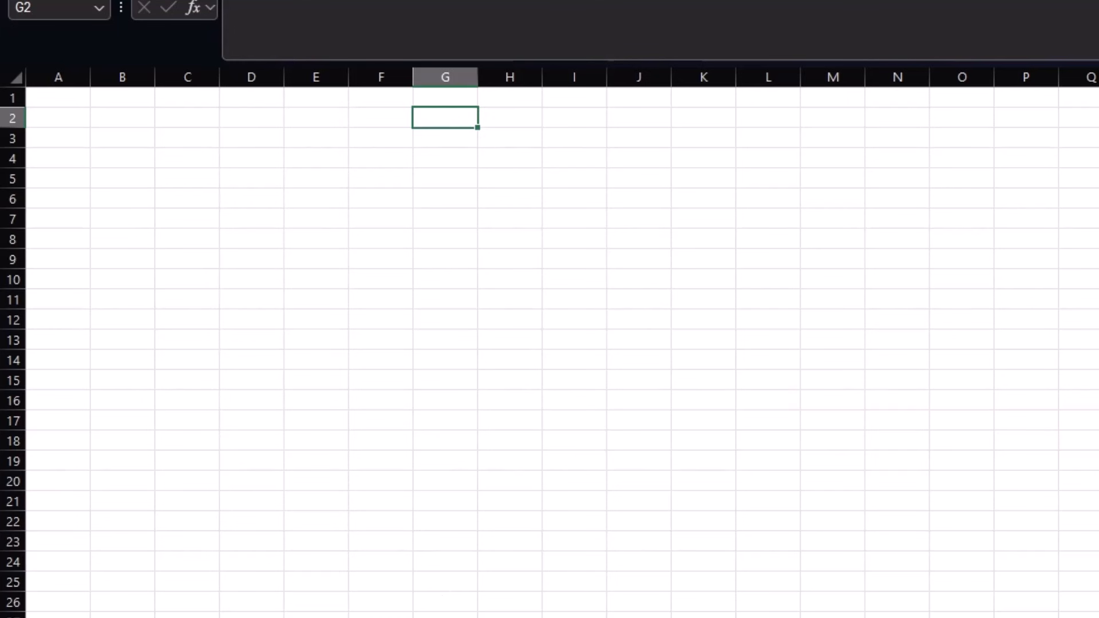
left_click(251, 118)
key("ctrl+v")
- Select the product names and the Qty and Price values in the original table
left_click(464, 304)
left_click(887, 245)
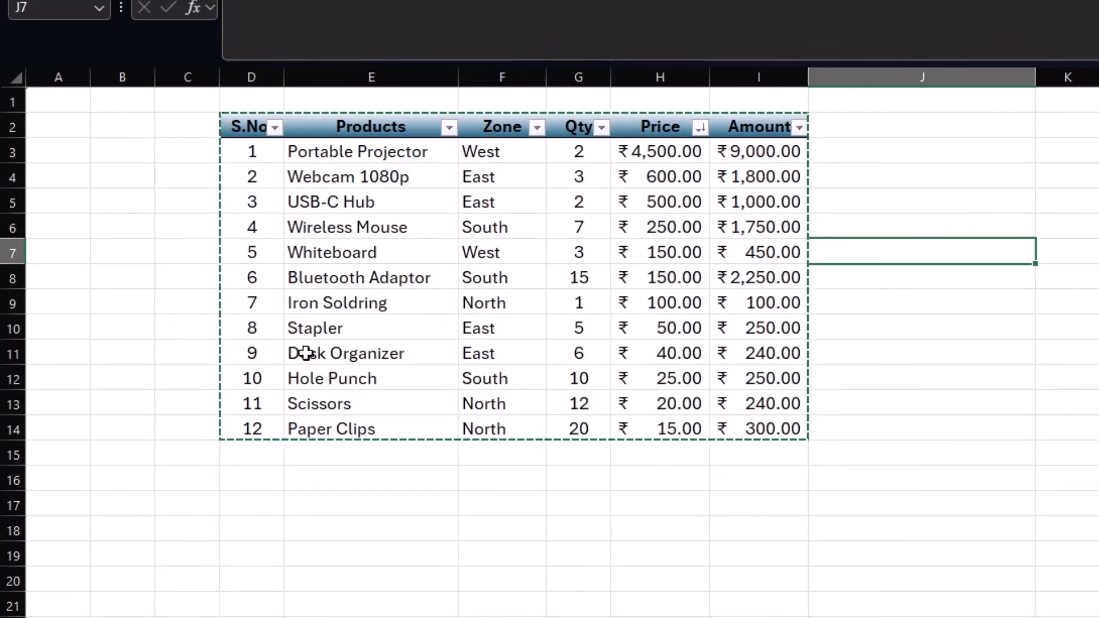
left_click_drag(297, 152, 303, 421)
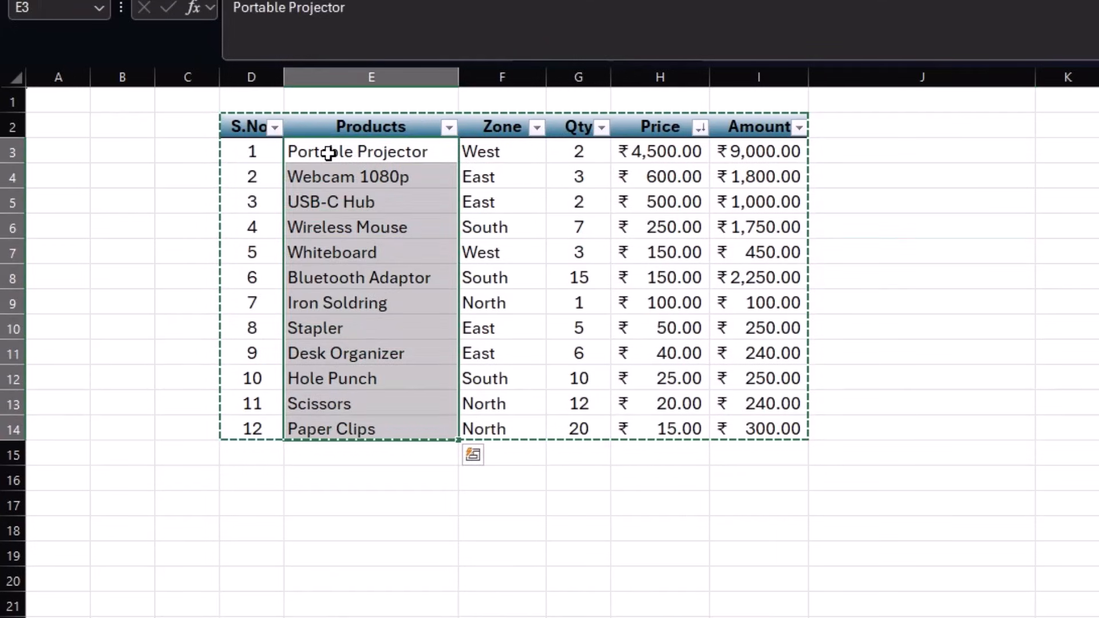
left_click_drag(328, 153, 330, 326)
left_click_drag(574, 150, 650, 451)
left_click(1059, 297)
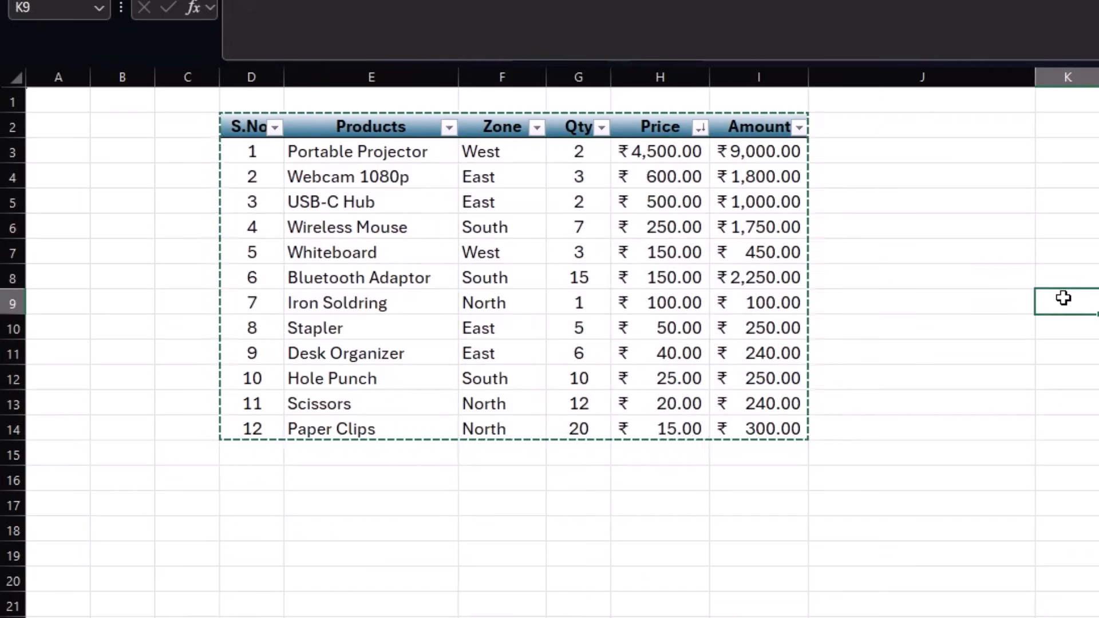
- Create a copy of the Data sheet at the end of the workbook via Move or Copy
left_click(390, 525)
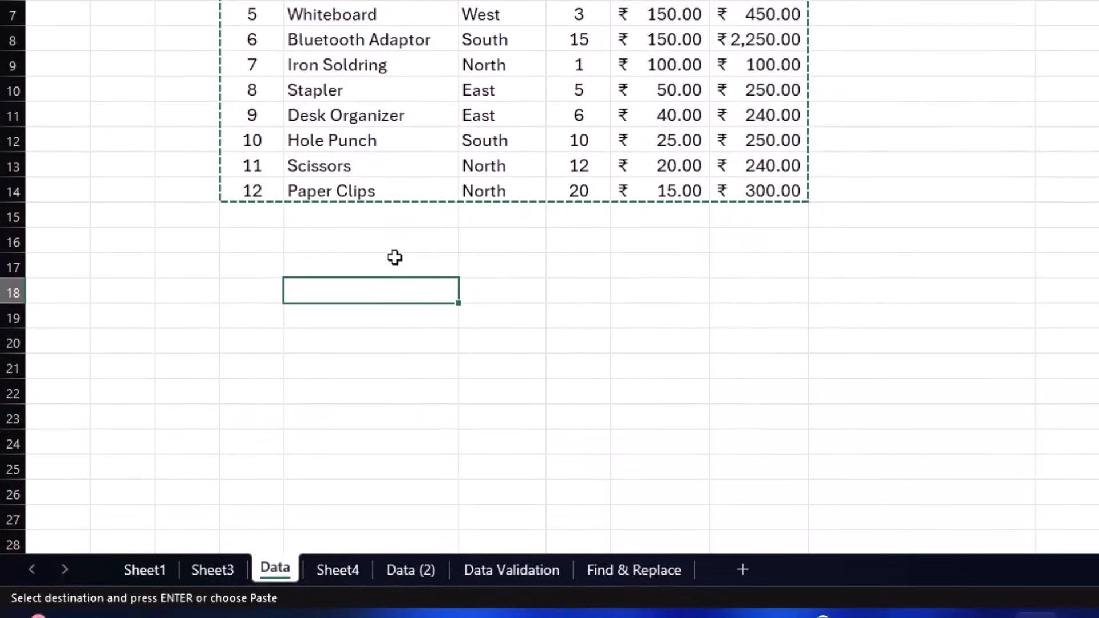
right_click(273, 572)
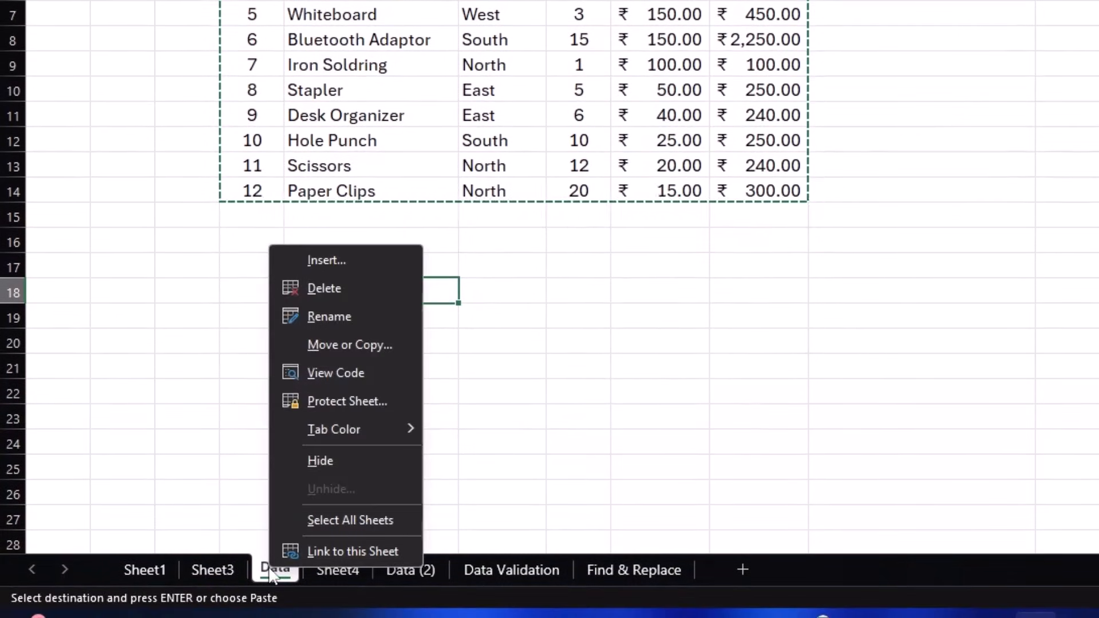
left_click(356, 345)
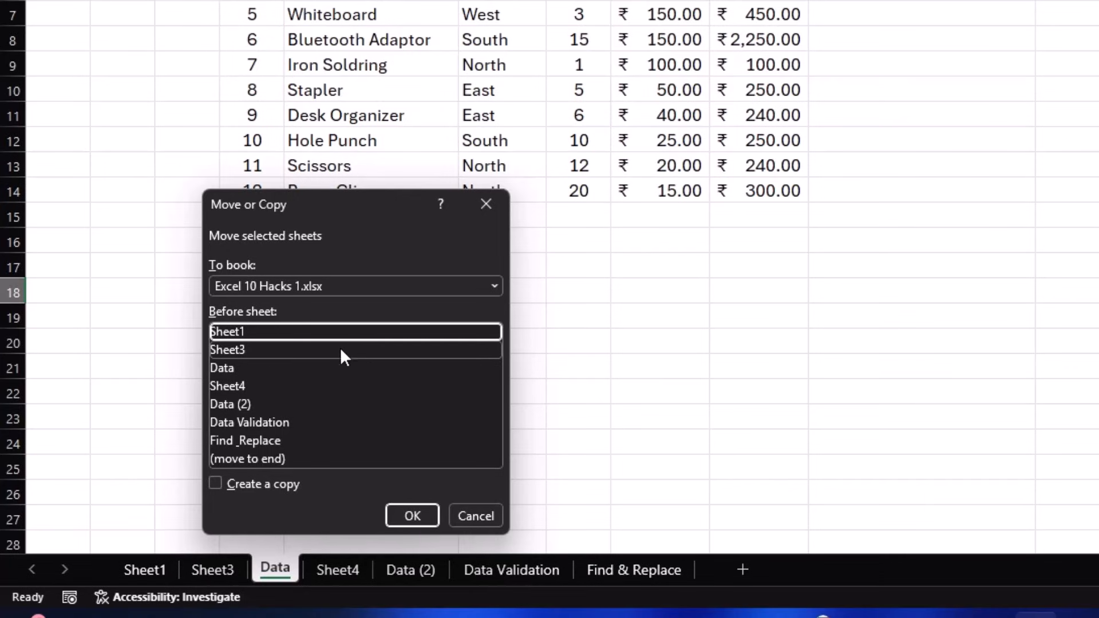
left_click(265, 459)
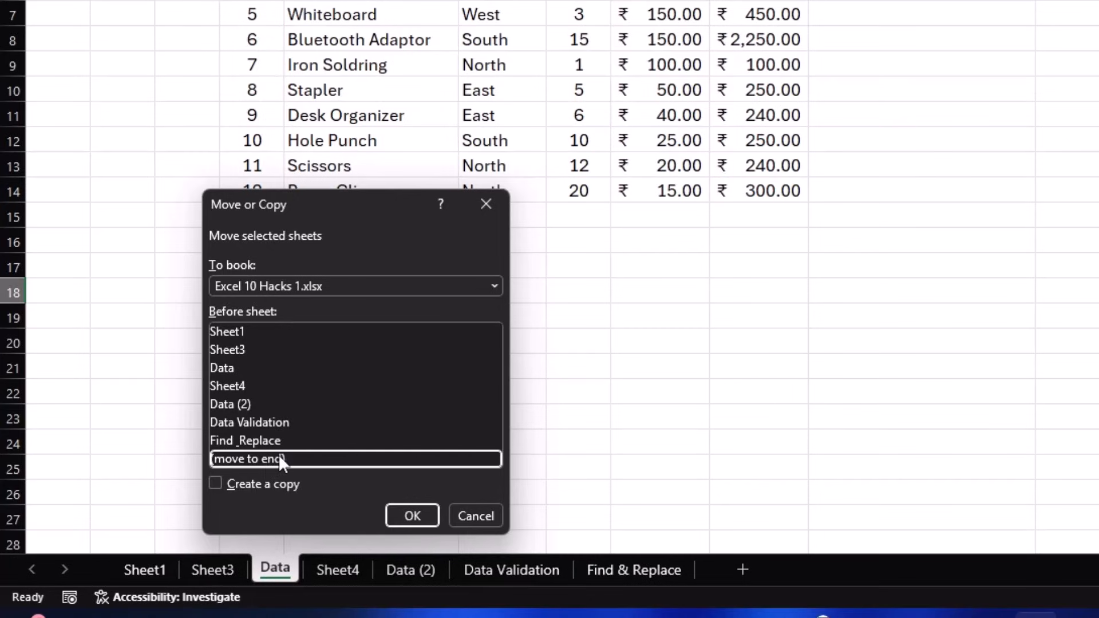
left_click(216, 485)
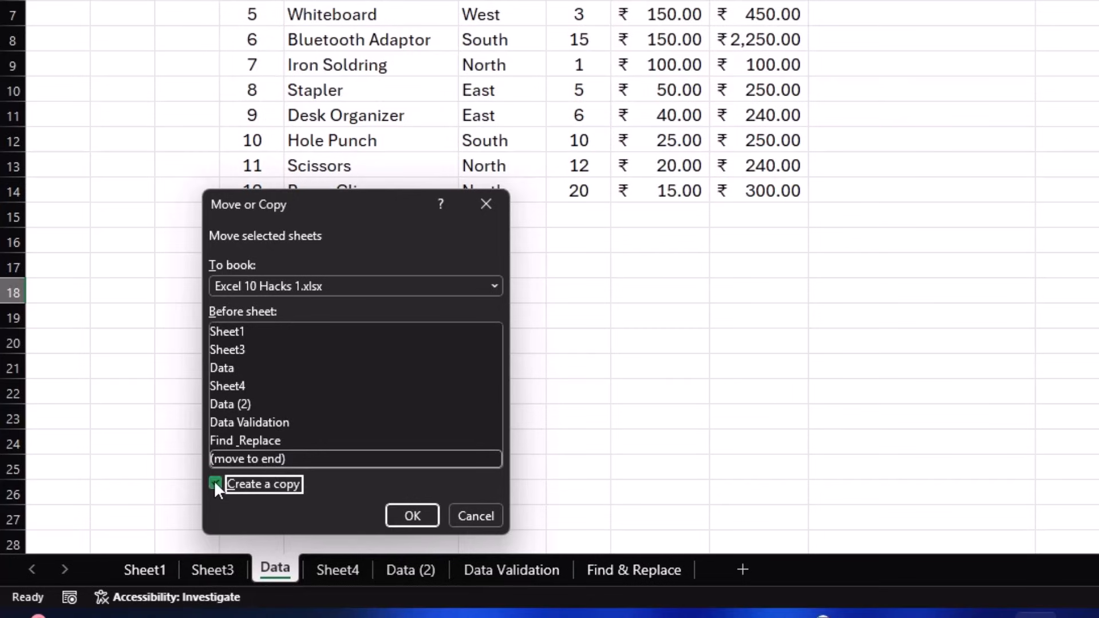
left_click(405, 514)
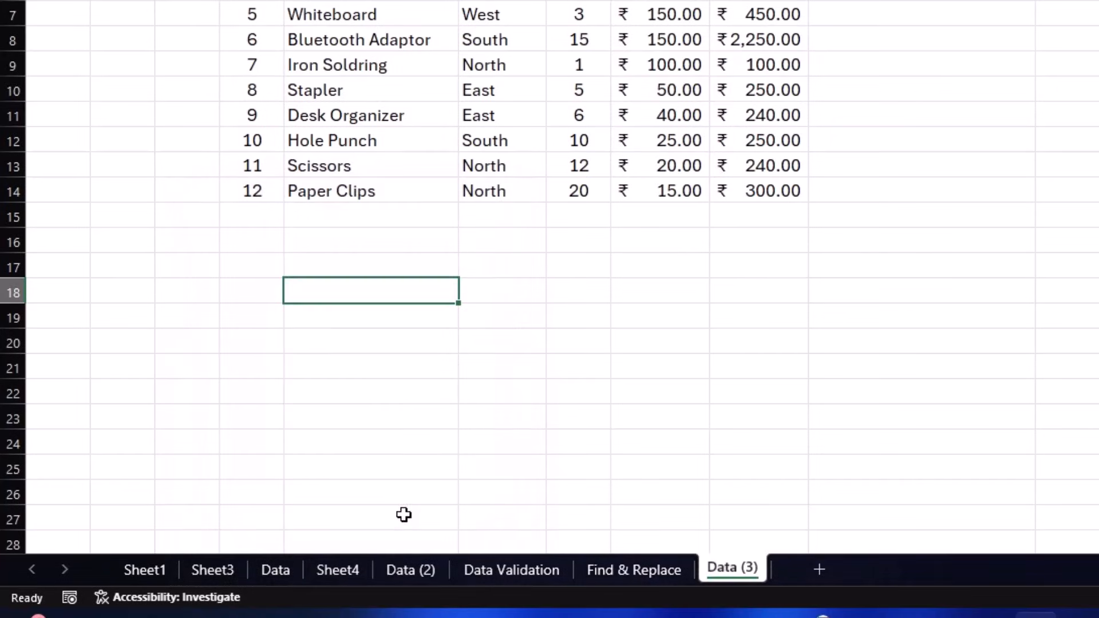
- Switch back and forth between the Data sheet and its Data (3) copy to compare them
left_click(271, 575)
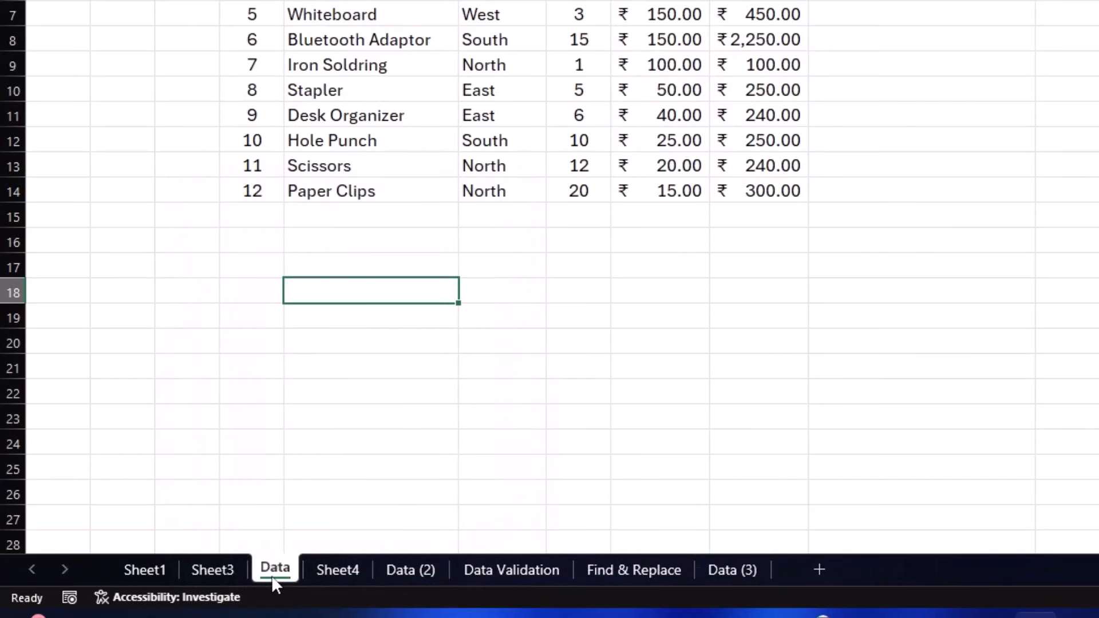
left_click(732, 571)
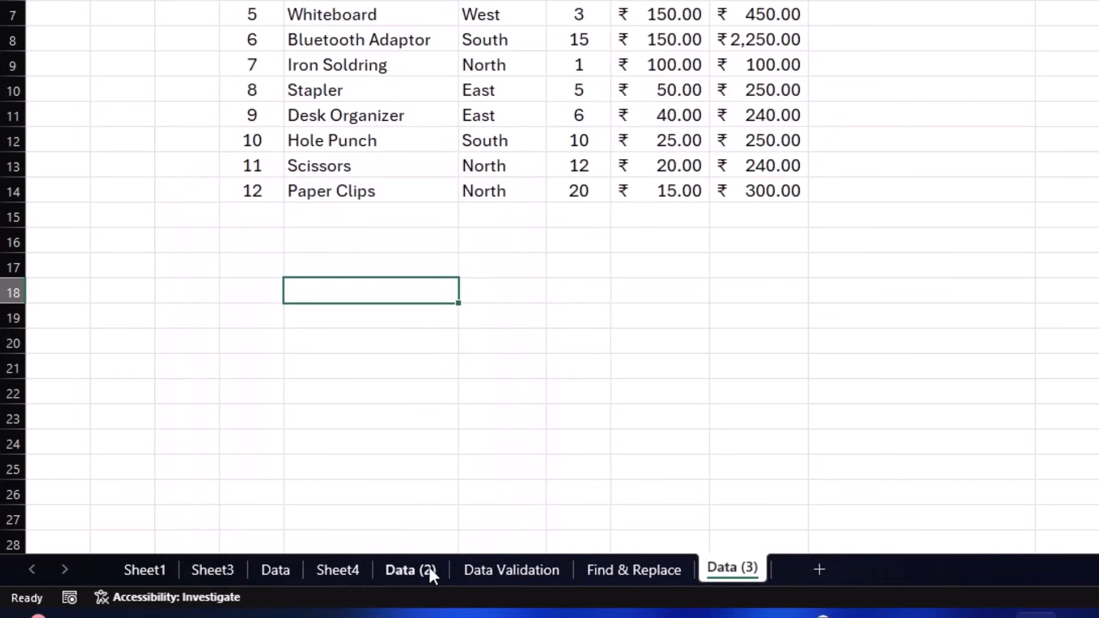
left_click(269, 567)
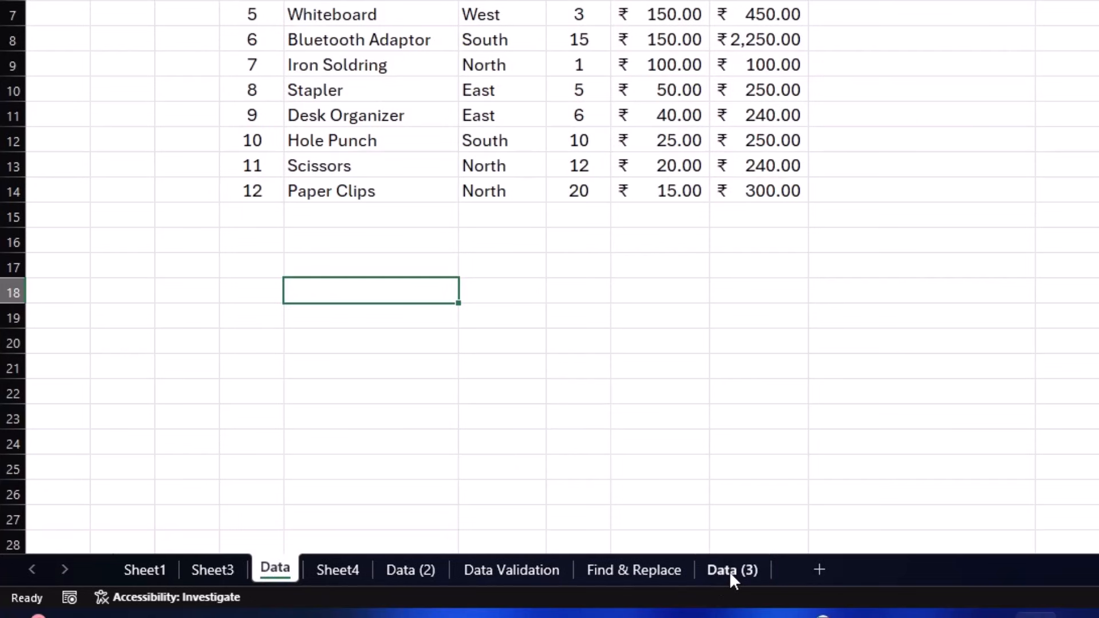
left_click(729, 575)
left_click(286, 561)
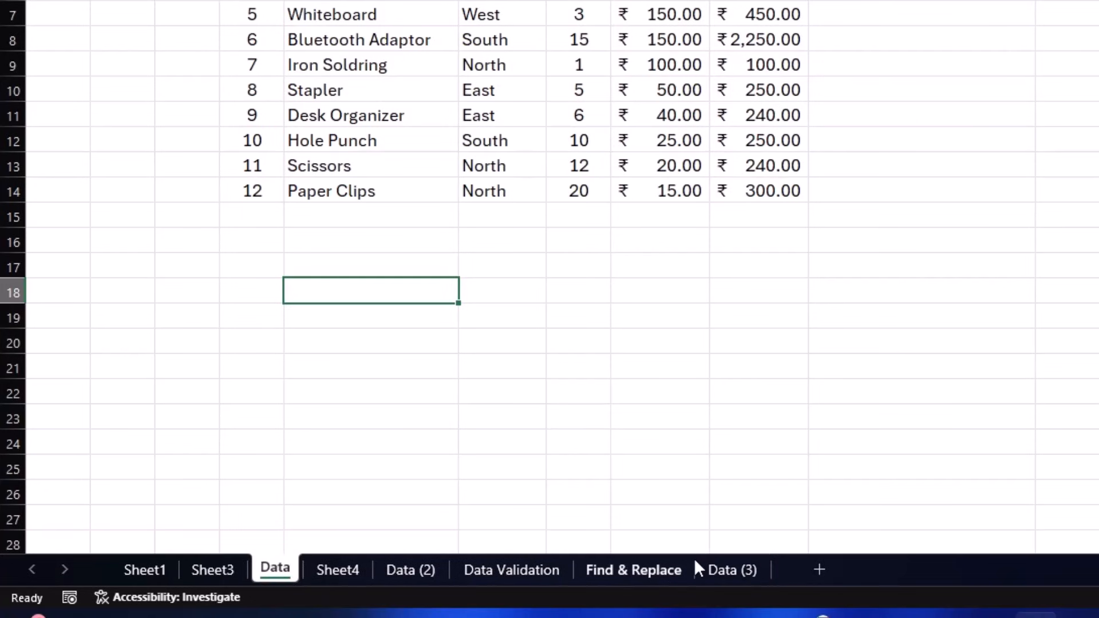
left_click(689, 562)
left_click(723, 561)
left_click(280, 569)
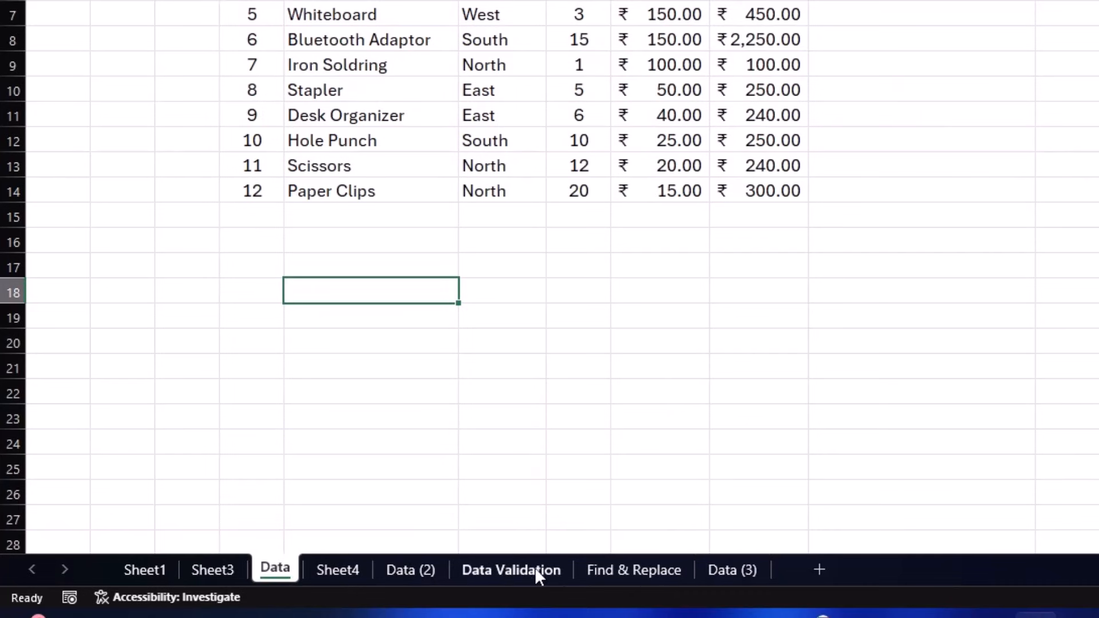
left_click(731, 575)
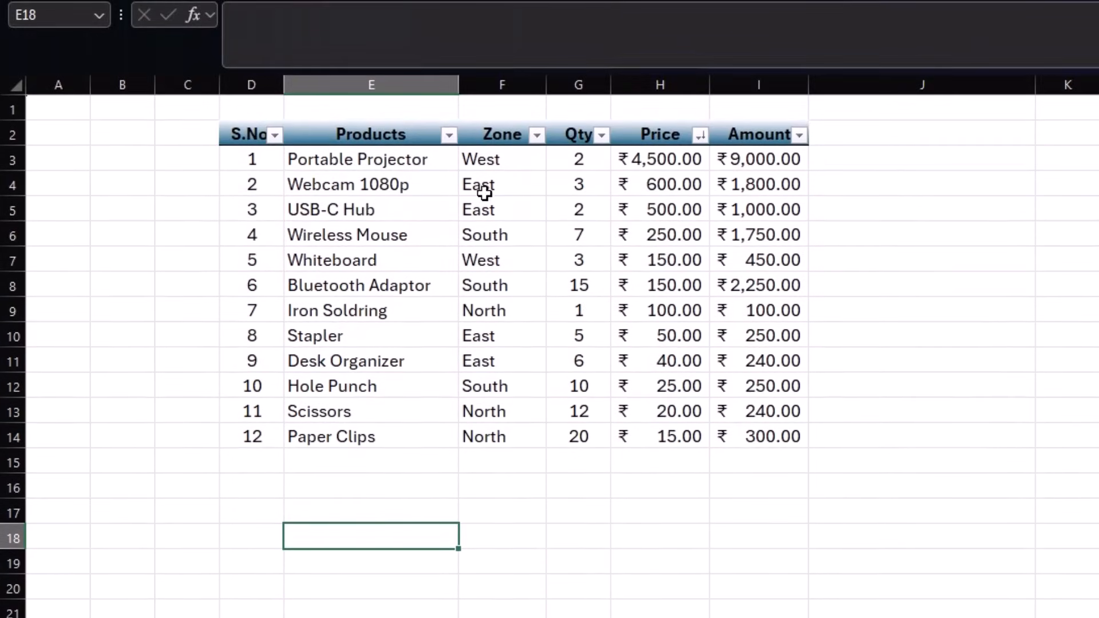
- Delete the Qty and Price values G3:H14, leaving the Amount column at ₹ -
left_click_drag(572, 158, 669, 429)
key("Delete")
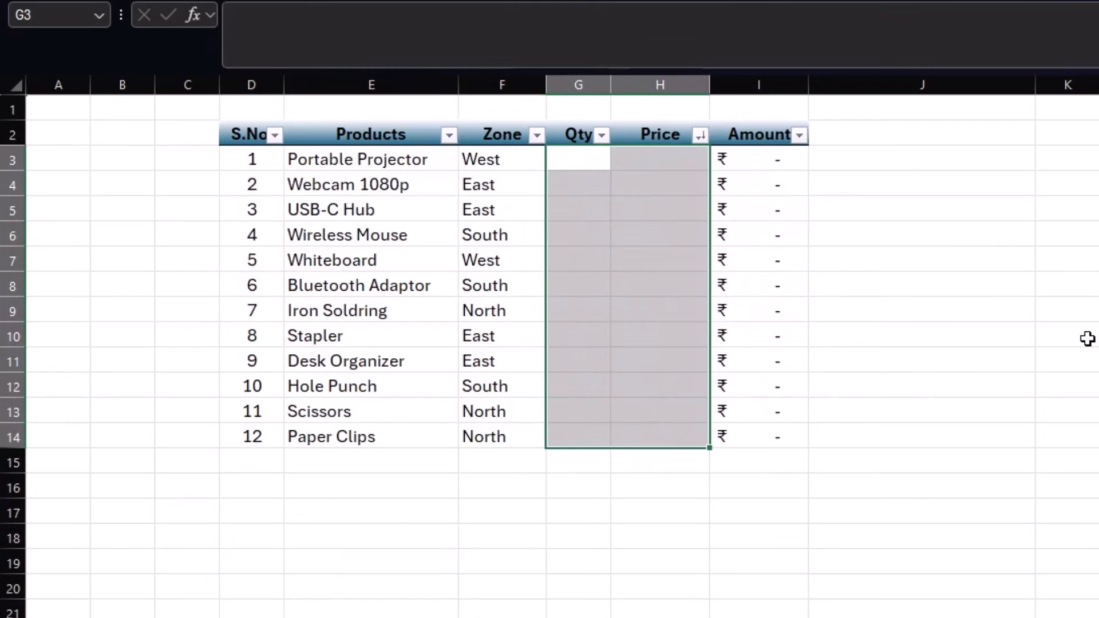
left_click(1086, 337)
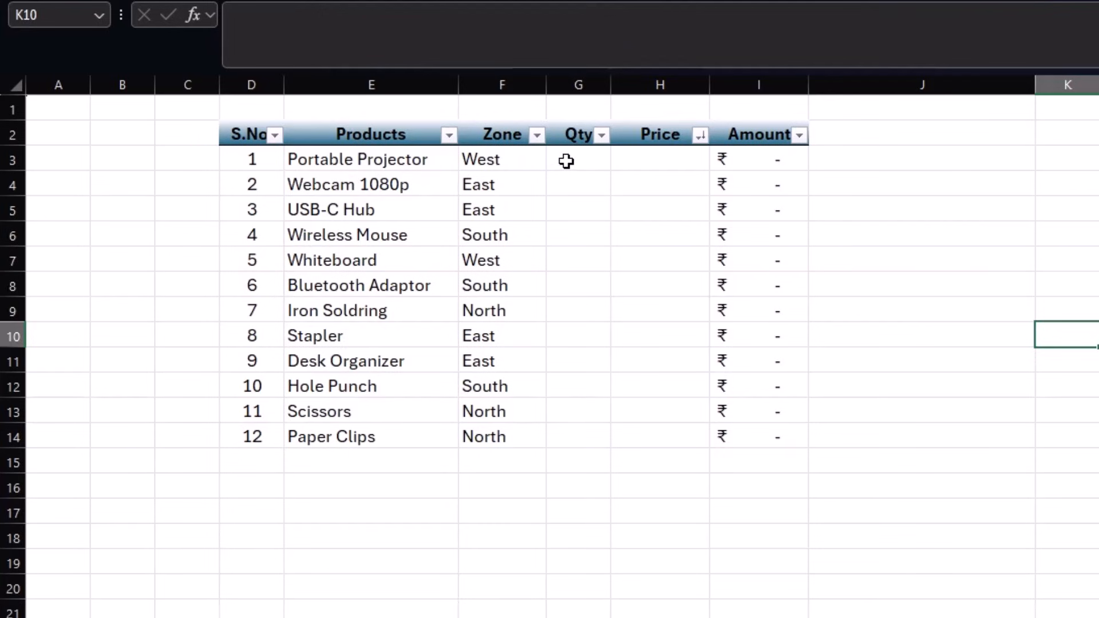
left_click_drag(564, 160, 630, 159)
left_click_drag(778, 160, 779, 361)
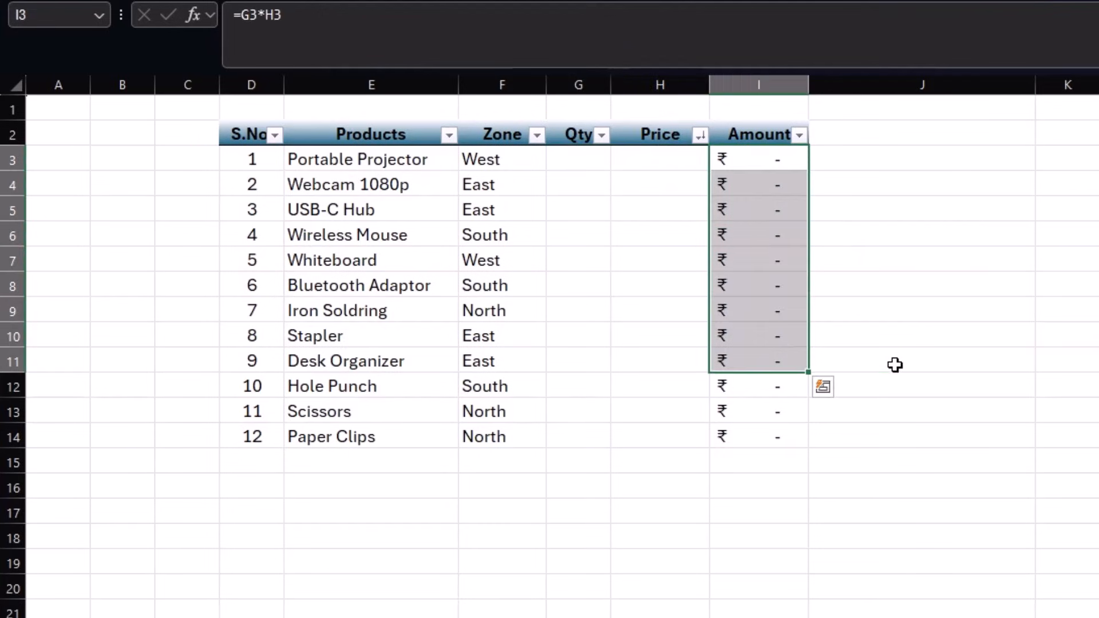
left_click(894, 362)
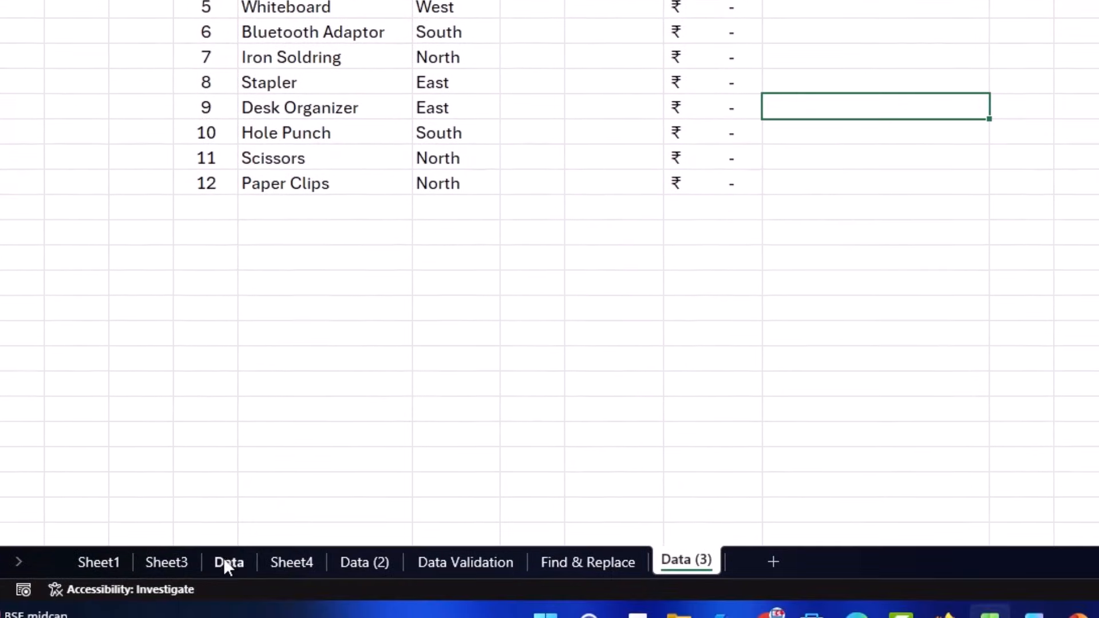
- Open Move or Copy for Data (3), tick Create a copy, then cancel
right_click(691, 559)
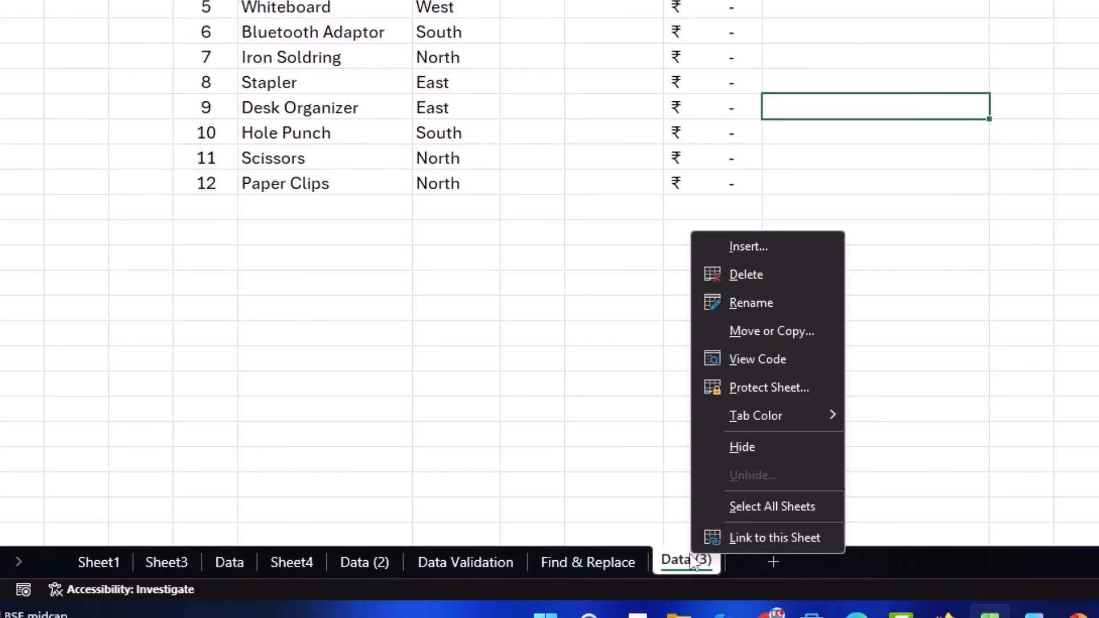
left_click(767, 332)
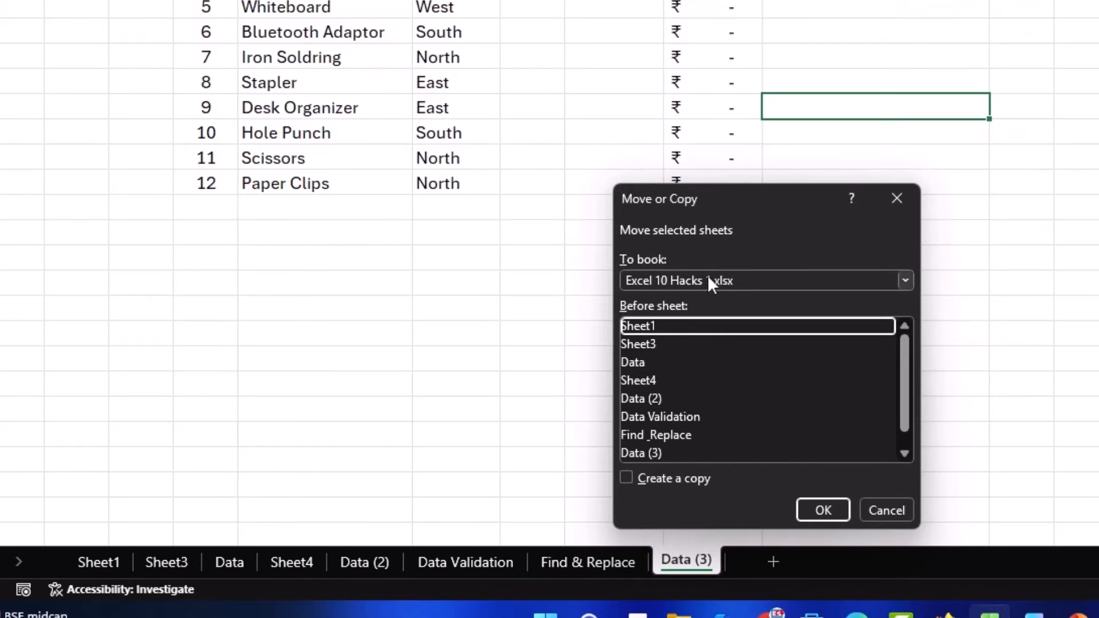
left_click(744, 279)
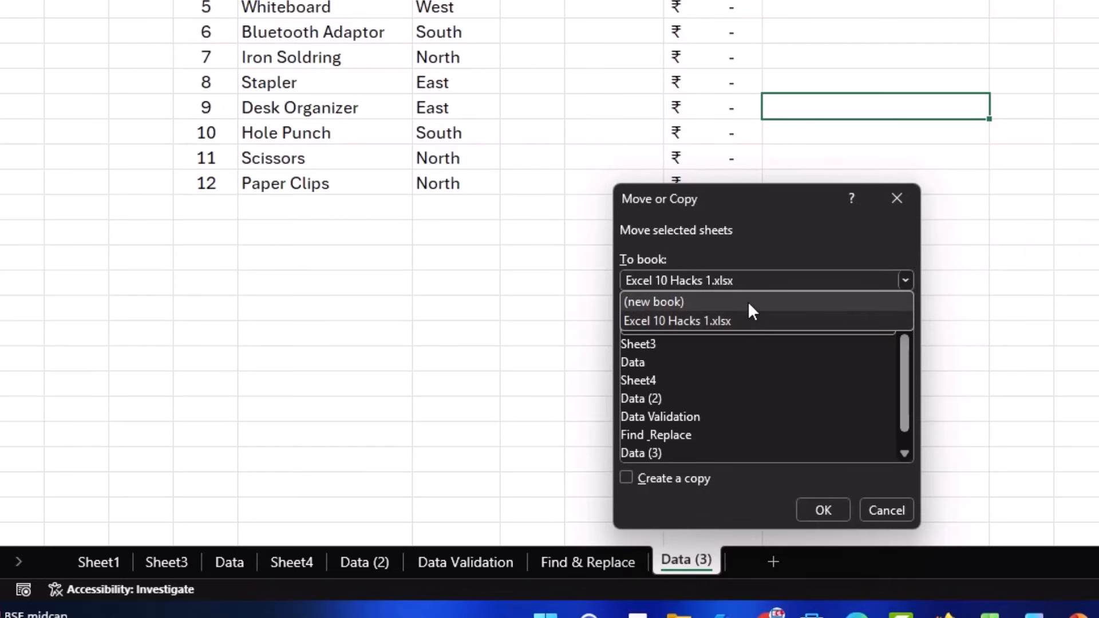
left_click(636, 482)
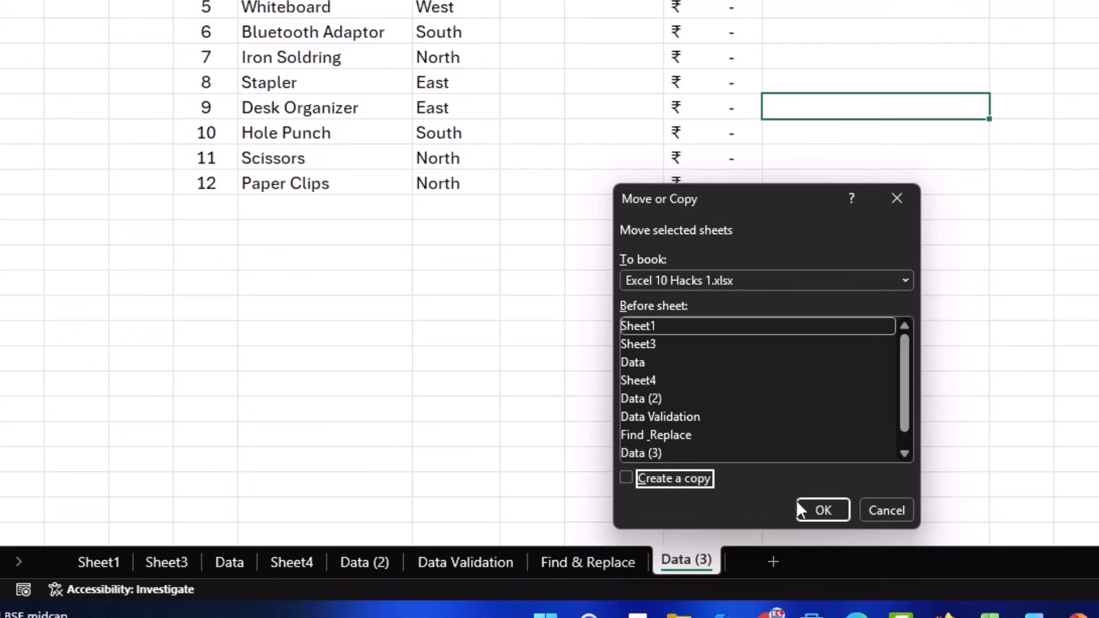
left_click(875, 508)
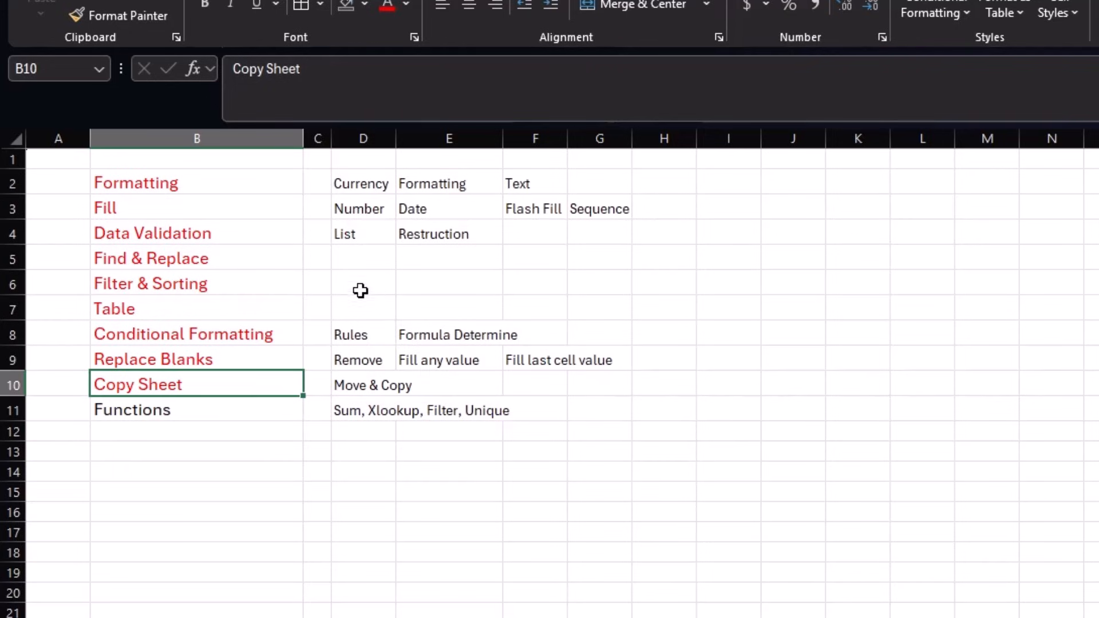
- Select the Fill and Functions rows on the topic list
left_click_drag(189, 208, 582, 213)
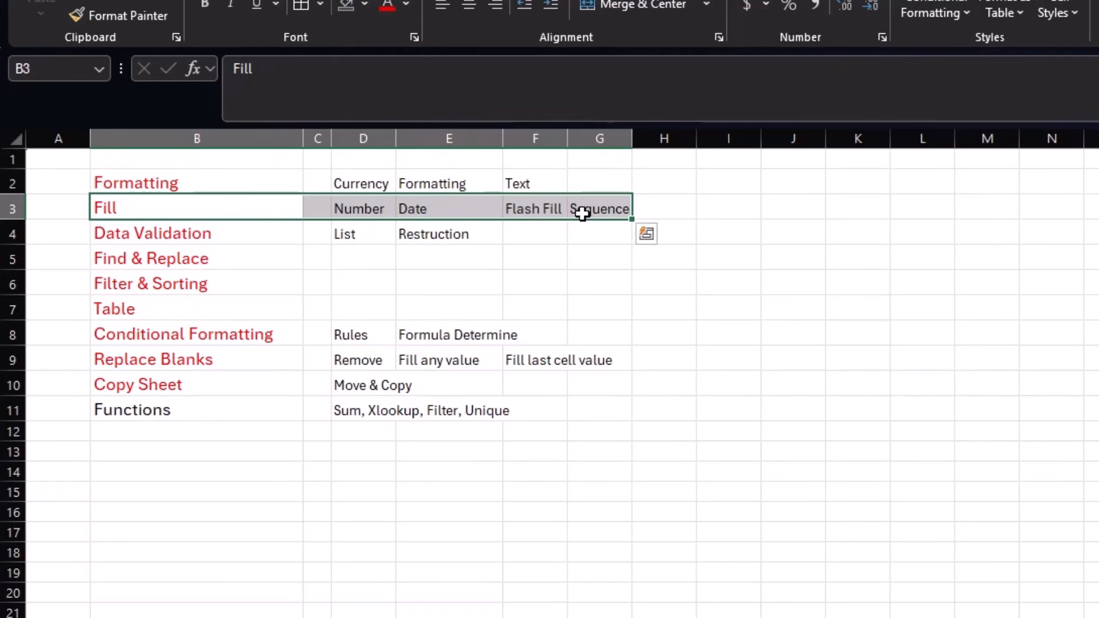
left_click(351, 410)
left_click(200, 416)
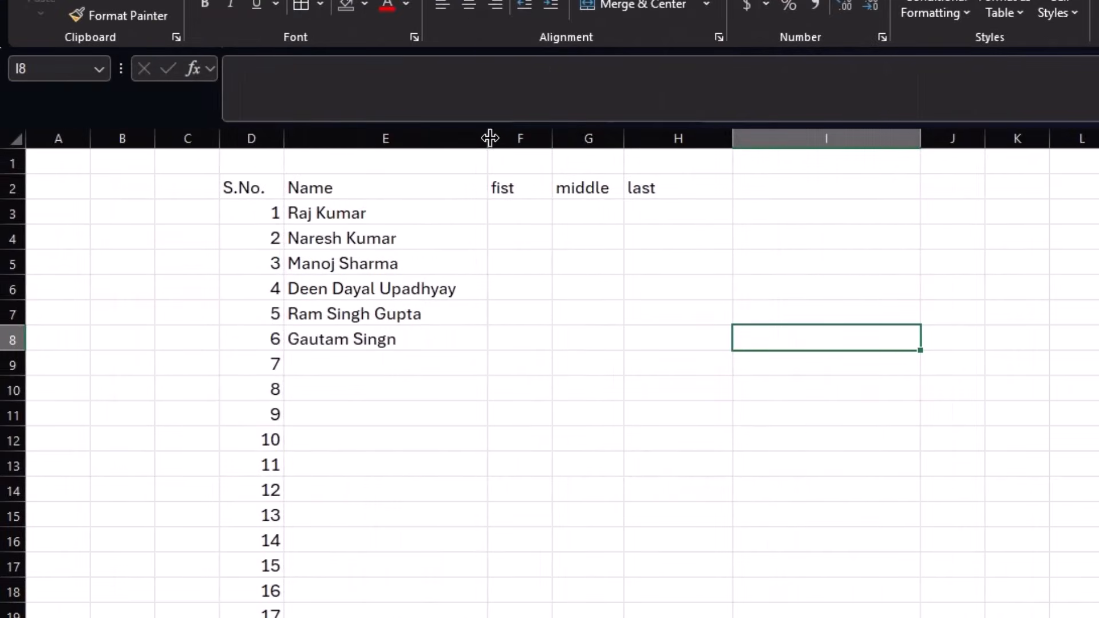
- Widen the Name, fist, middle and last columns on the names sheet
left_click_drag(489, 137, 498, 137)
left_click_drag(568, 129, 588, 138)
left_click_drag(659, 138, 687, 138)
left_click_drag(797, 138, 822, 139)
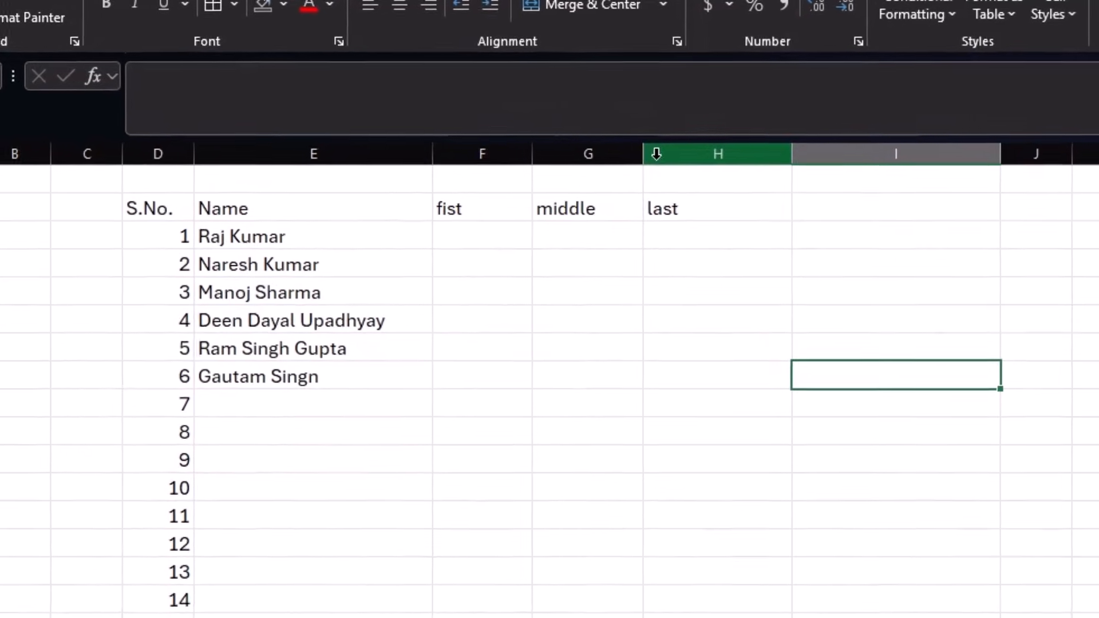
left_click_drag(643, 153, 668, 155)
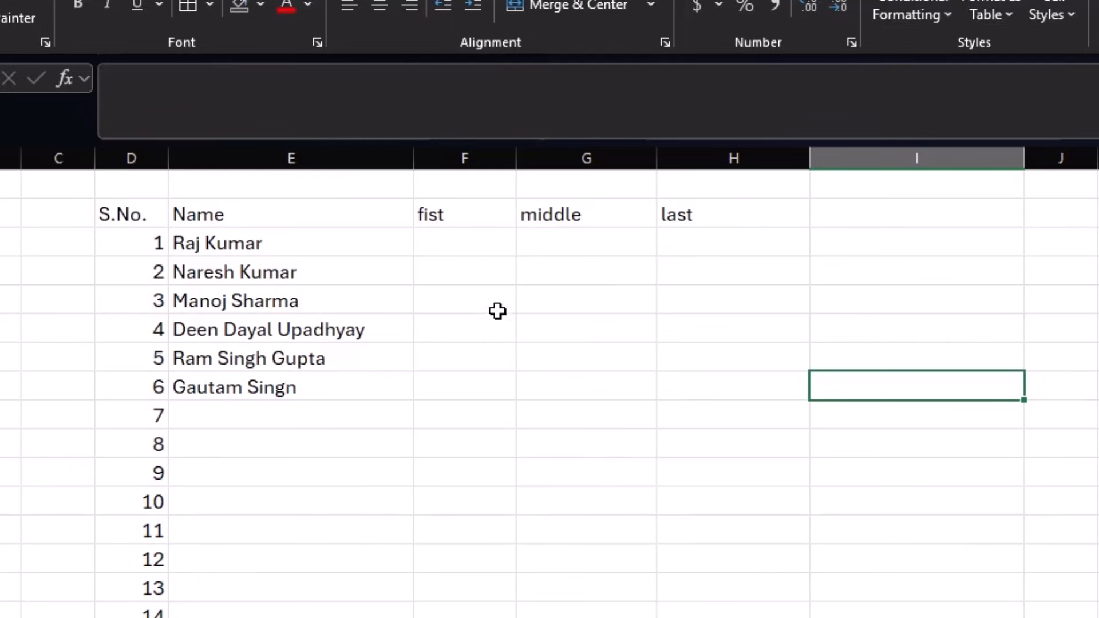
- Enter =TEXTSPLIT(E3," ") in F3 to split the first name at its space
left_click(476, 245)
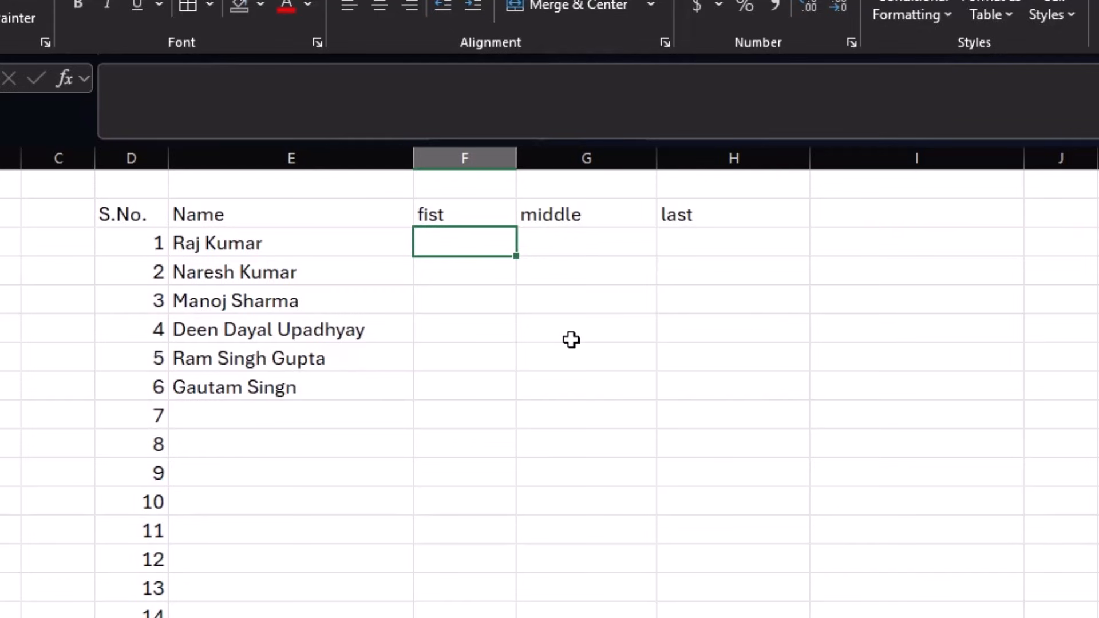
type("=")
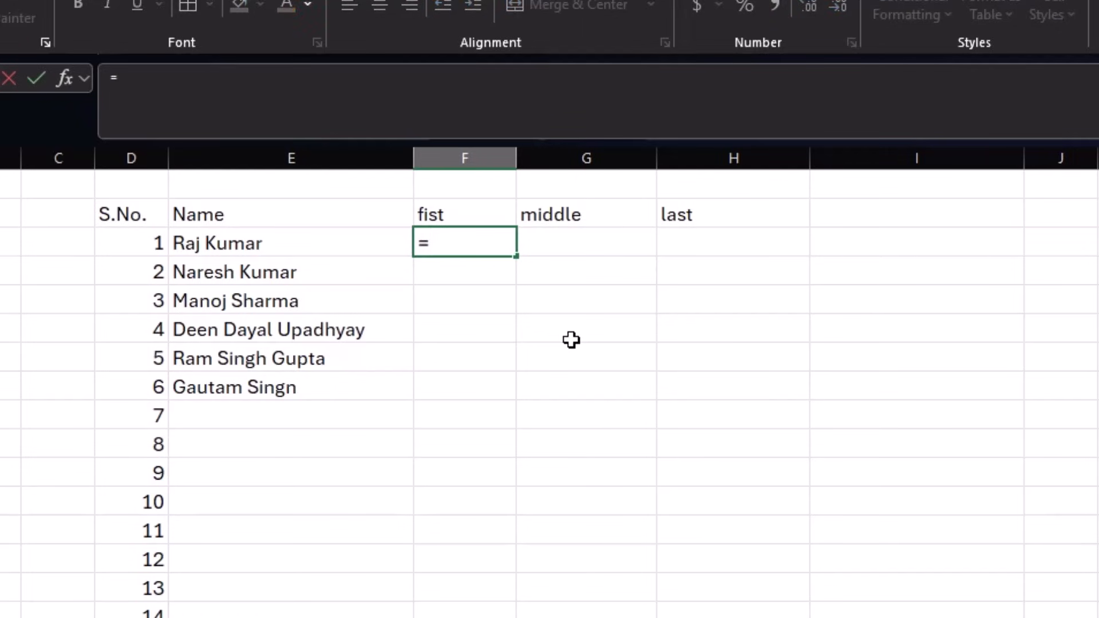
type("texts")
key("Tab")
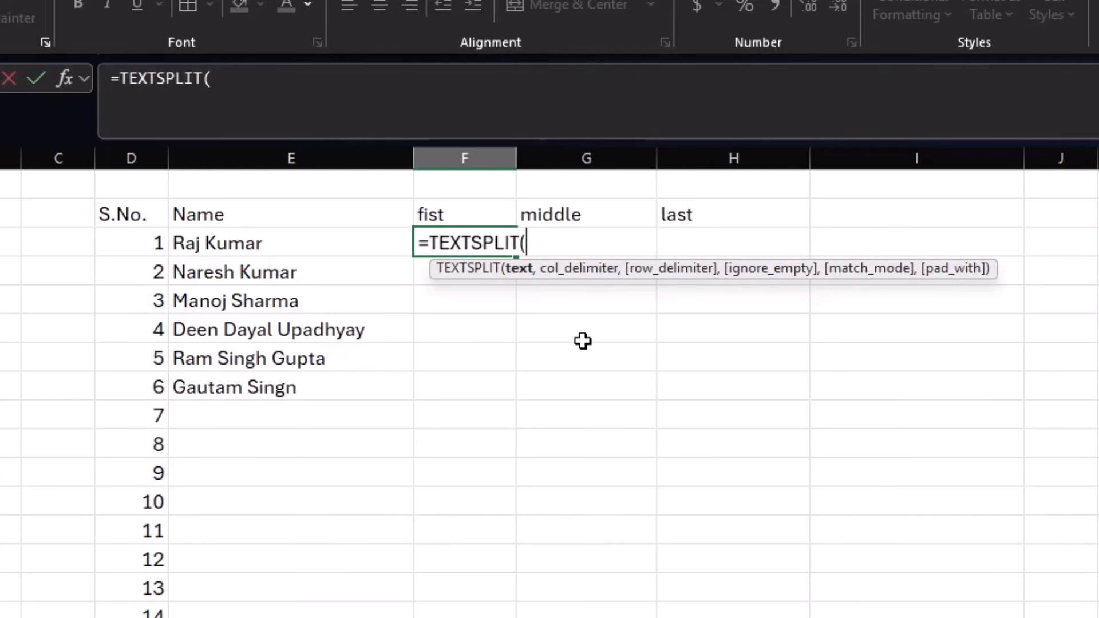
left_click(326, 241)
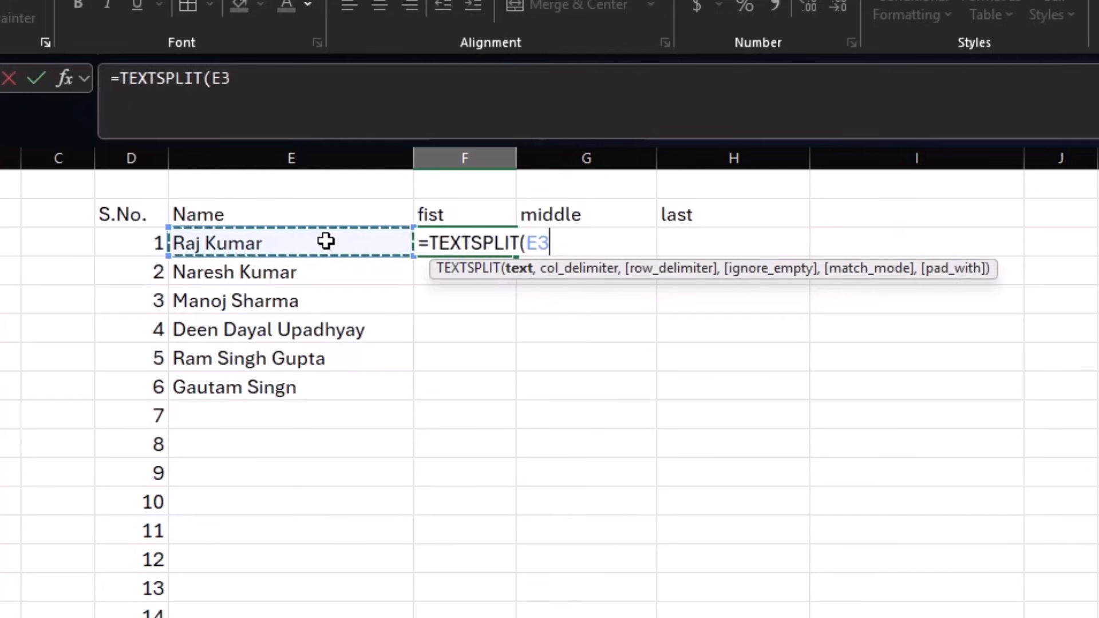
type(",")
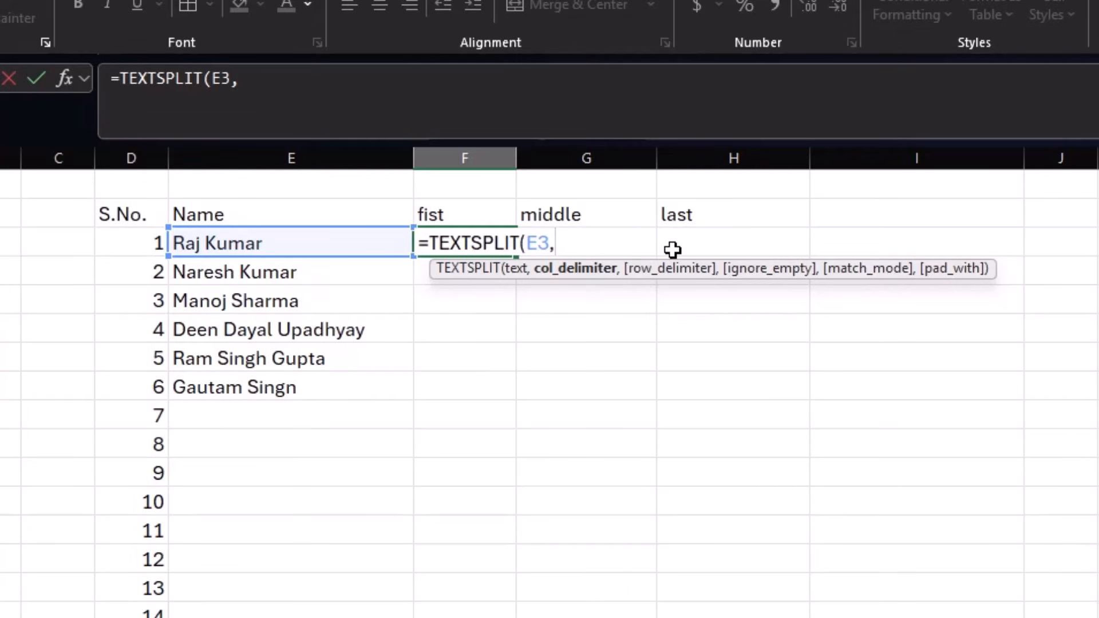
type(",")
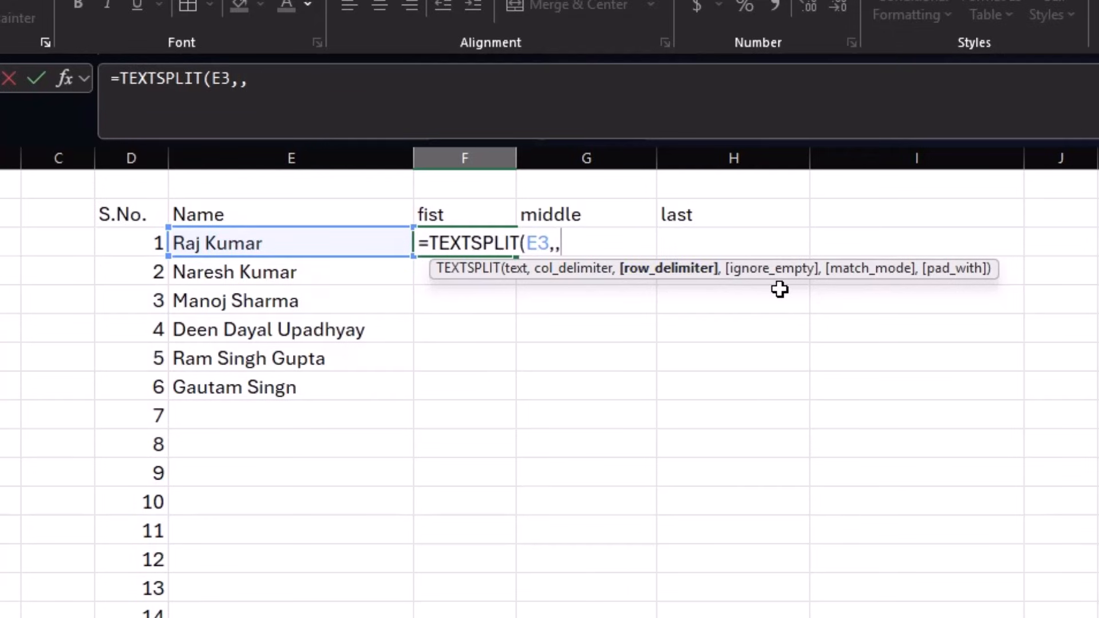
key("BackSpace")
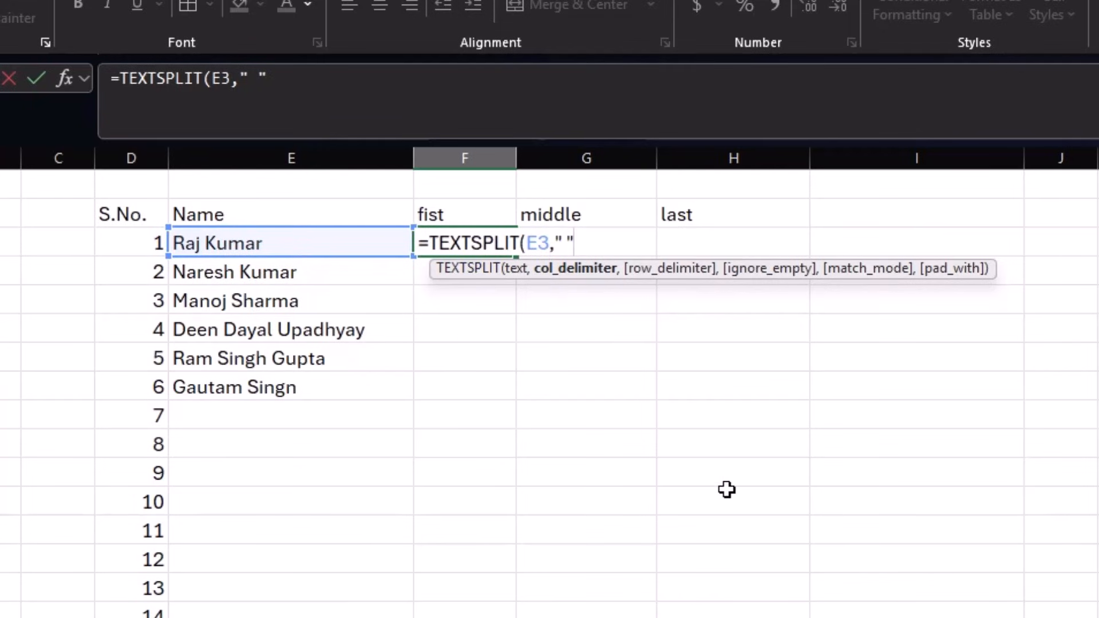
type(")")
key("Return")
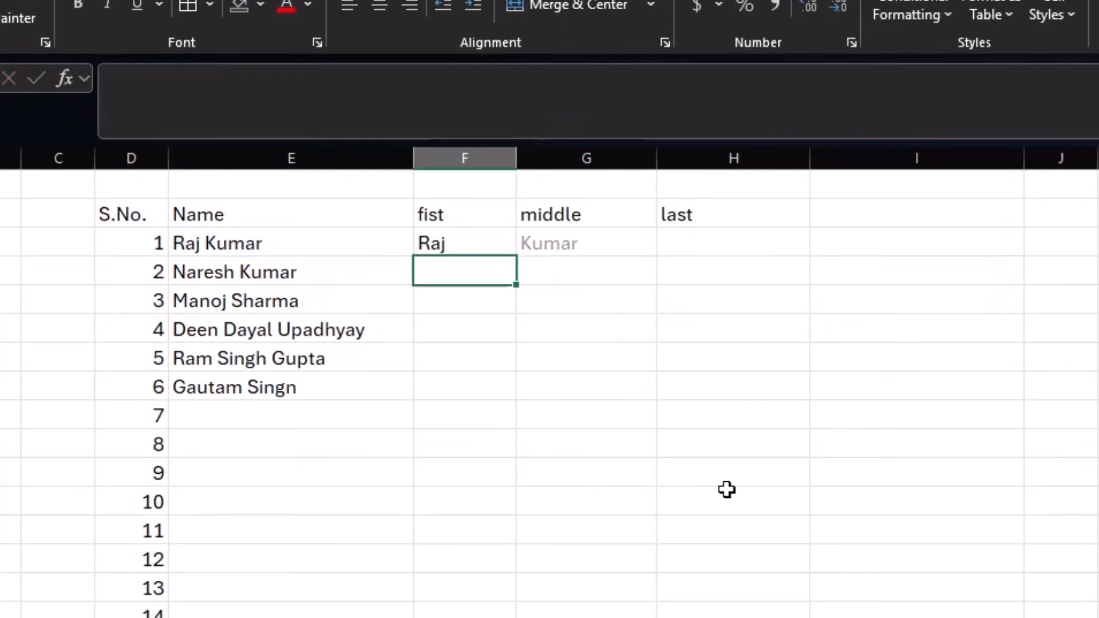
- Fill the TEXTSPLIT formula down column F, then undo the fill to keep only row 3
left_click(492, 242)
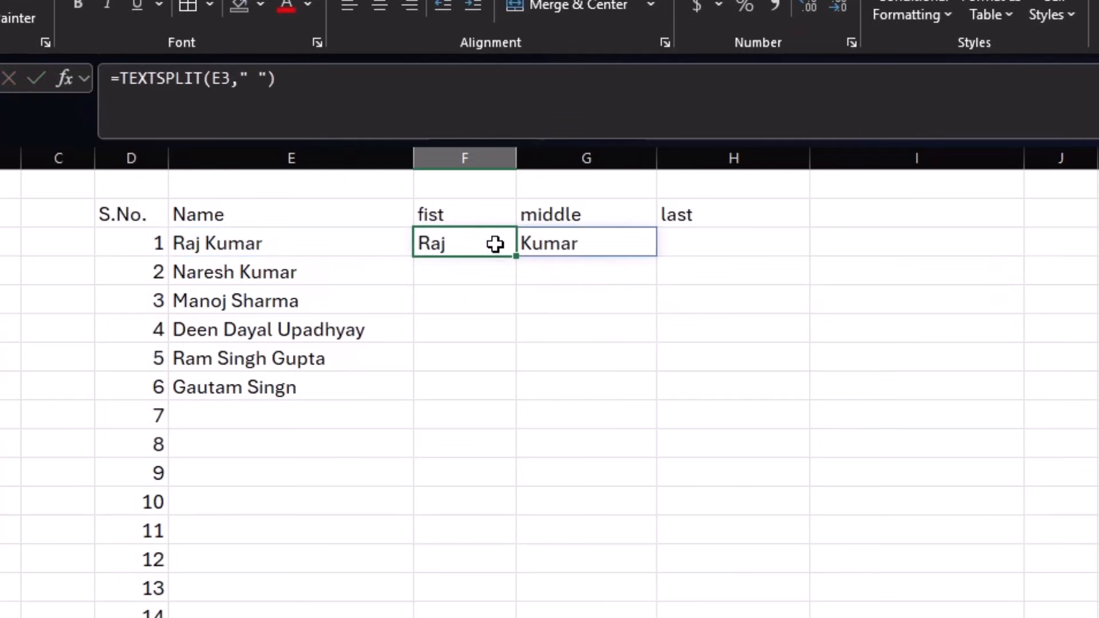
left_click_drag(515, 256, 515, 617)
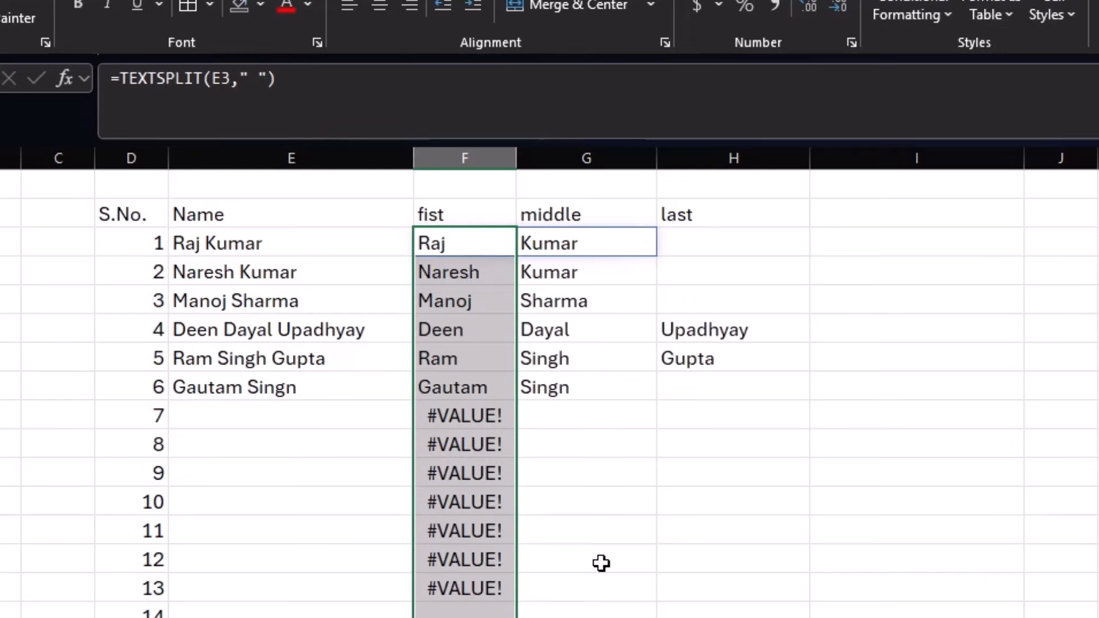
left_click(598, 549)
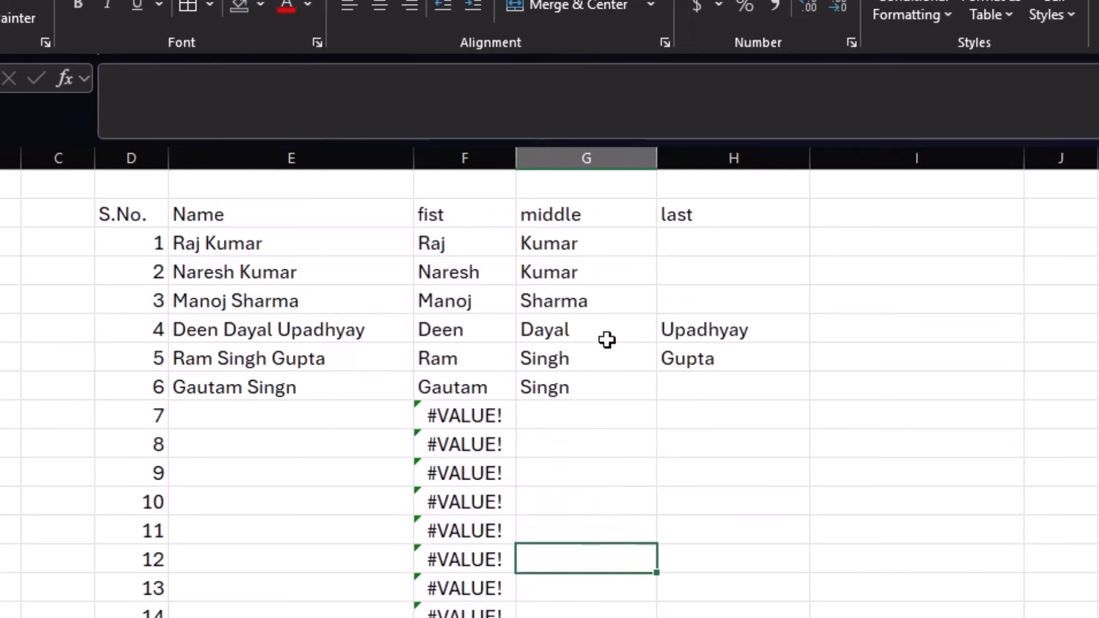
key("ctrl+z")
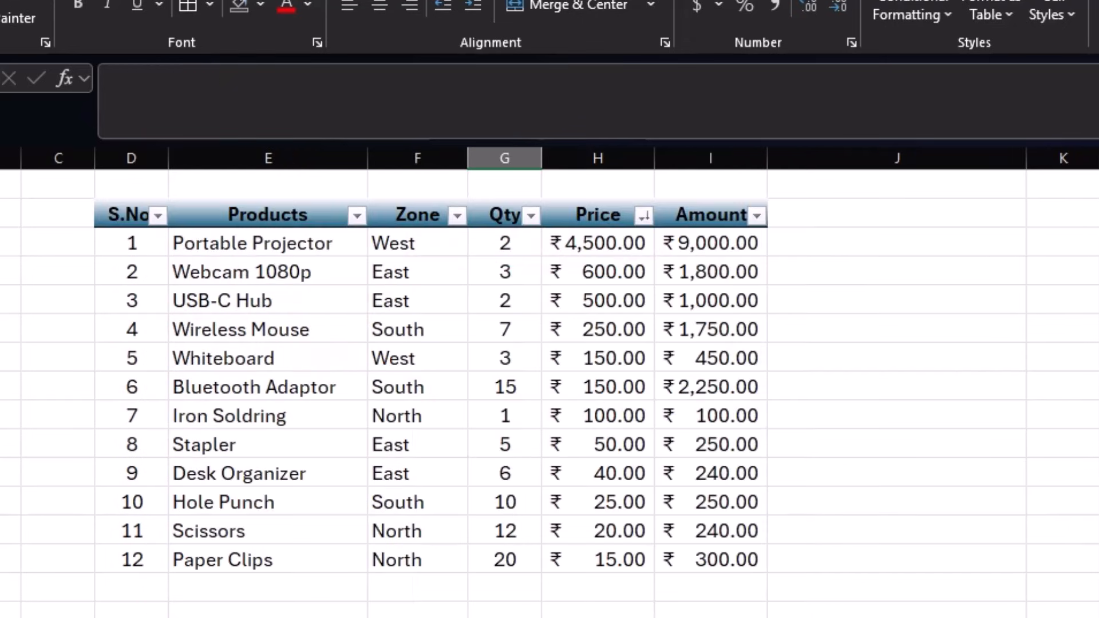
- Try AutoSum totals under the Qty and Price columns, then undo them
left_click(525, 584)
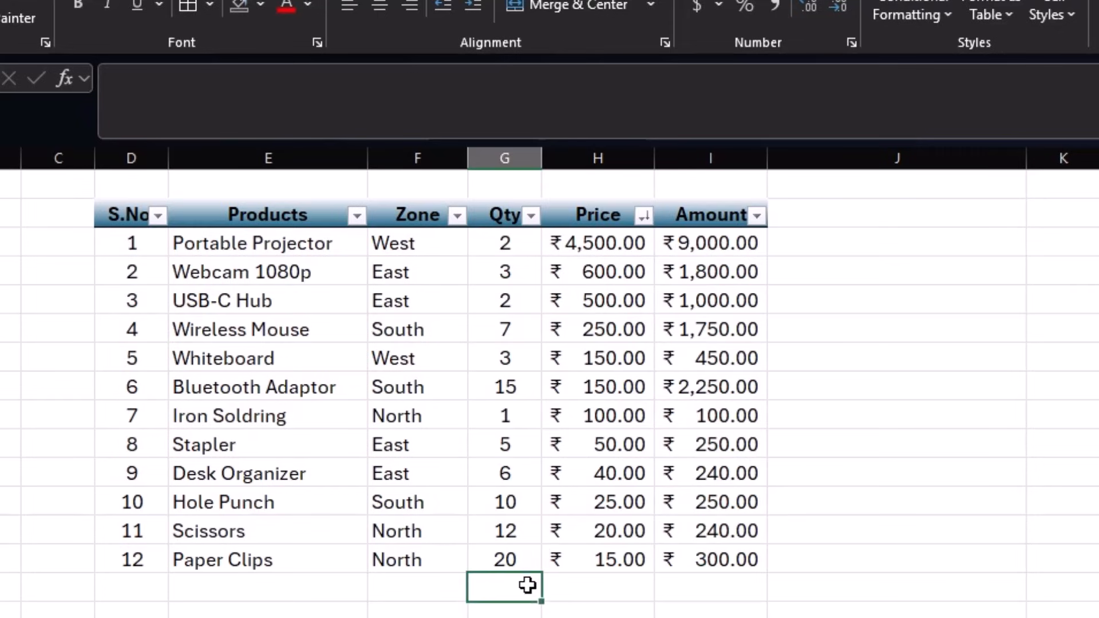
left_click(628, 586)
left_click(743, 580)
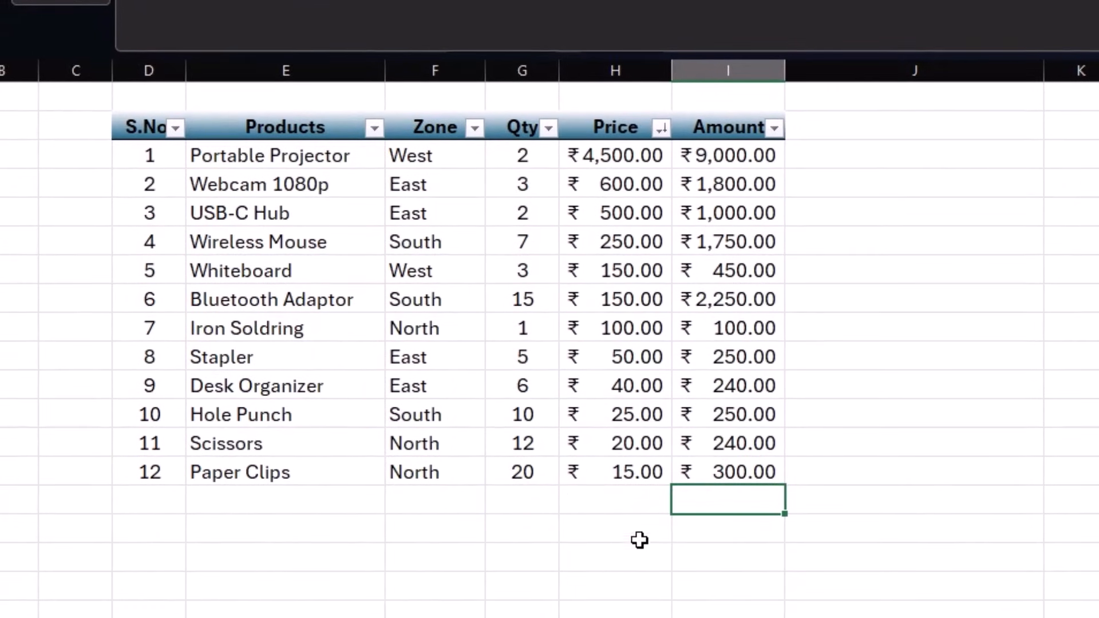
left_click_drag(512, 496, 721, 494)
key("alt+equal")
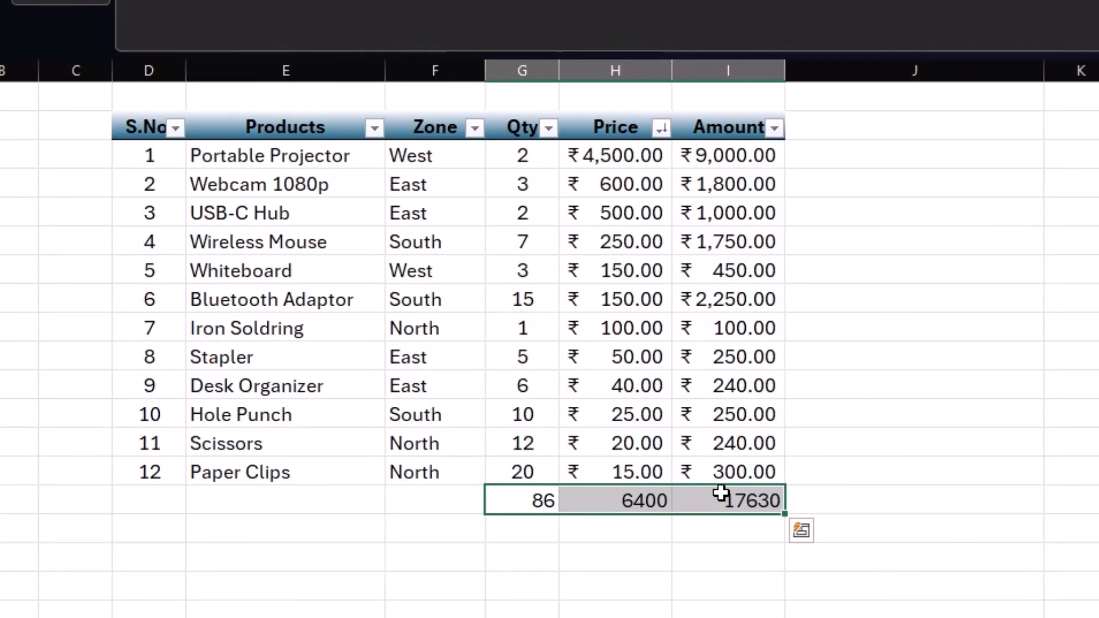
left_click(662, 563)
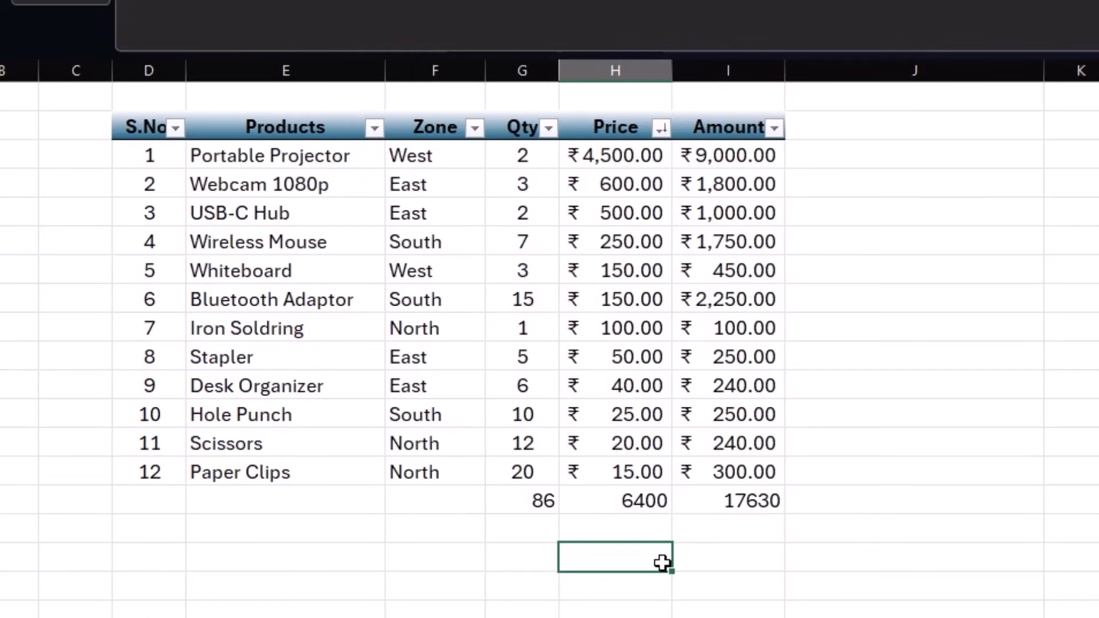
key("ctrl+z")
- AutoSum the numbers plus an empty row and column, giving totals 86, ₹6,400.00, ₹17,630.00 and row sums
left_click_drag(798, 154, 839, 213)
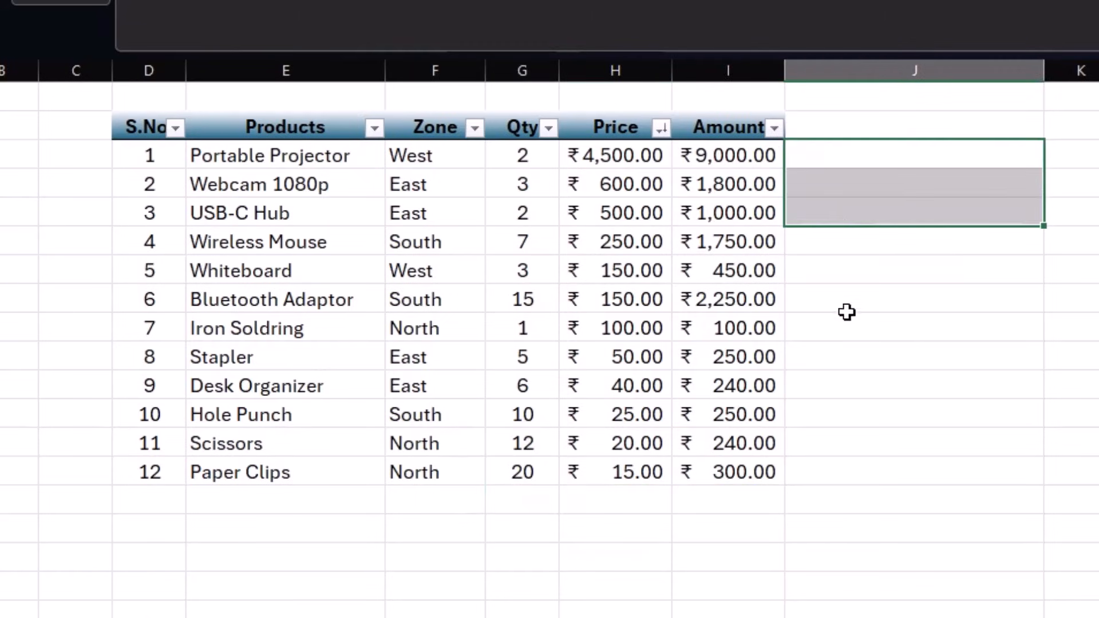
left_click_drag(522, 526, 629, 498)
left_click_drag(520, 150, 937, 506)
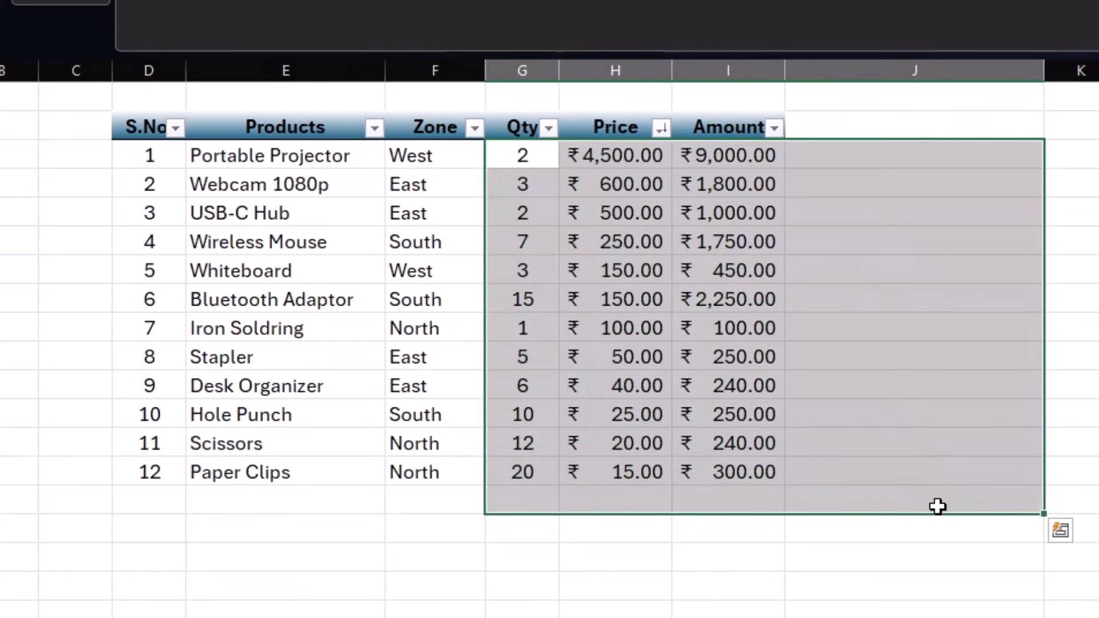
key("alt+=")
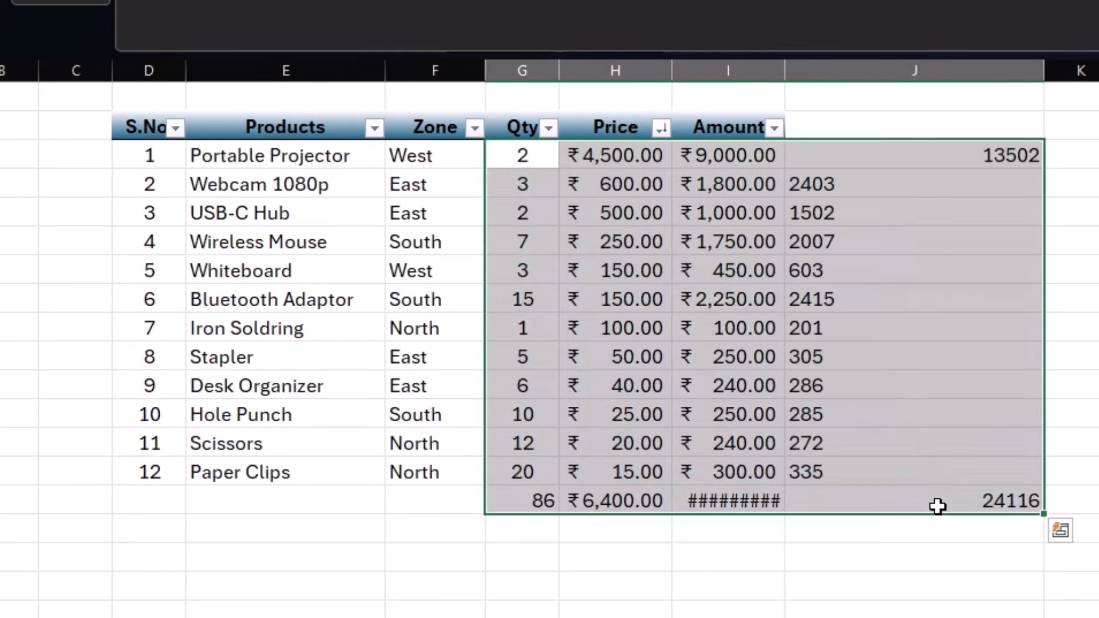
- Widen the Amount column and centre the row sums in column J
left_click_drag(785, 71, 796, 71)
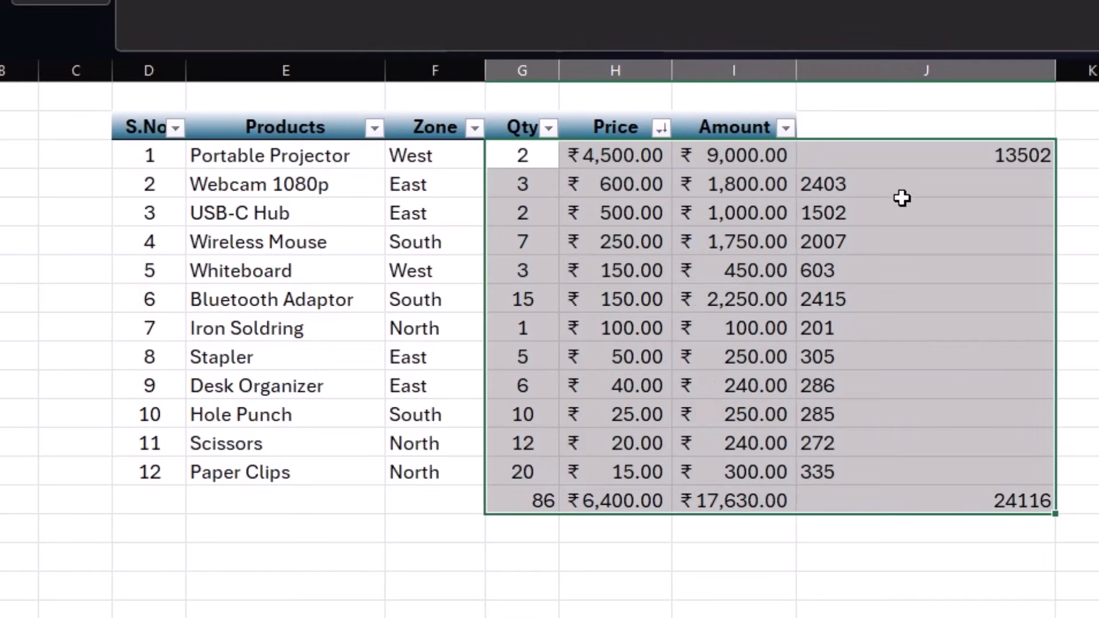
left_click_drag(915, 152, 945, 493)
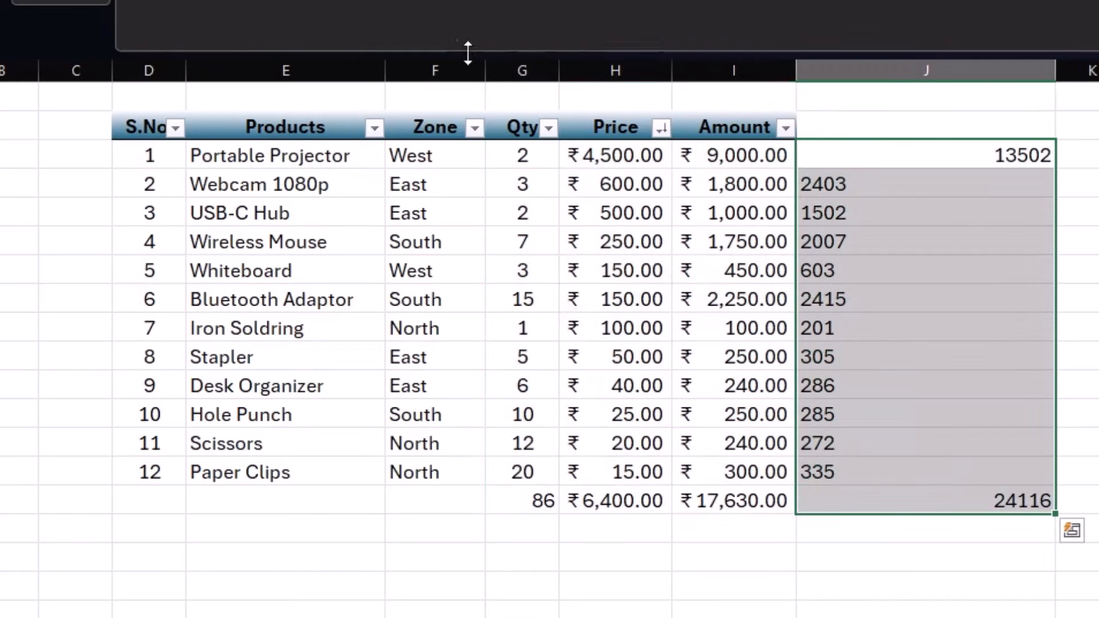
key("alt+h")
key("a")
key("c")
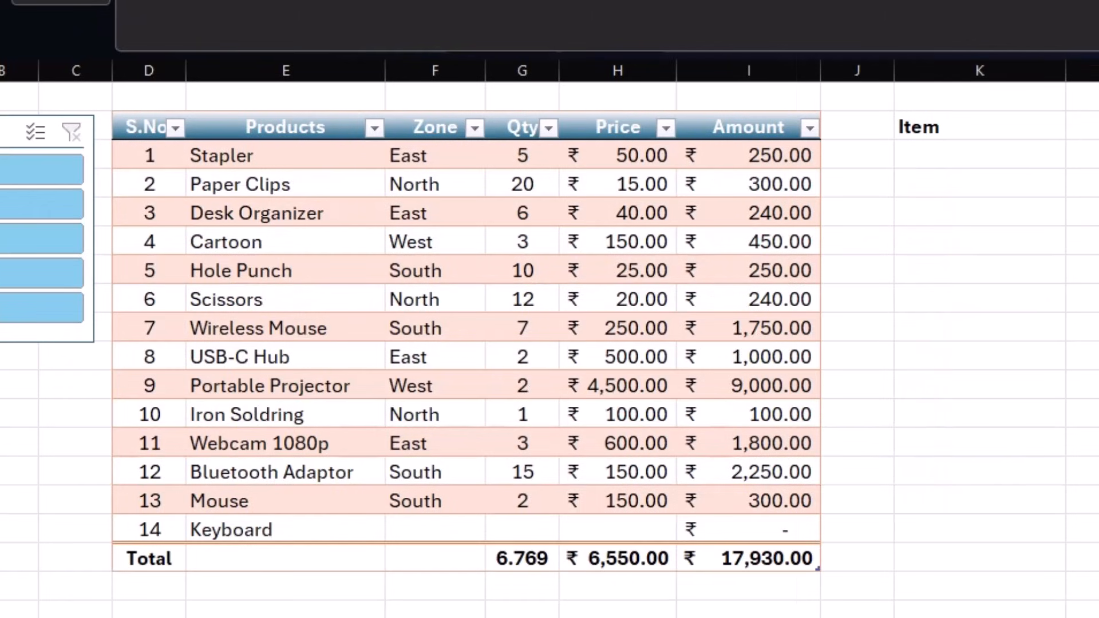
left_click(1019, 161)
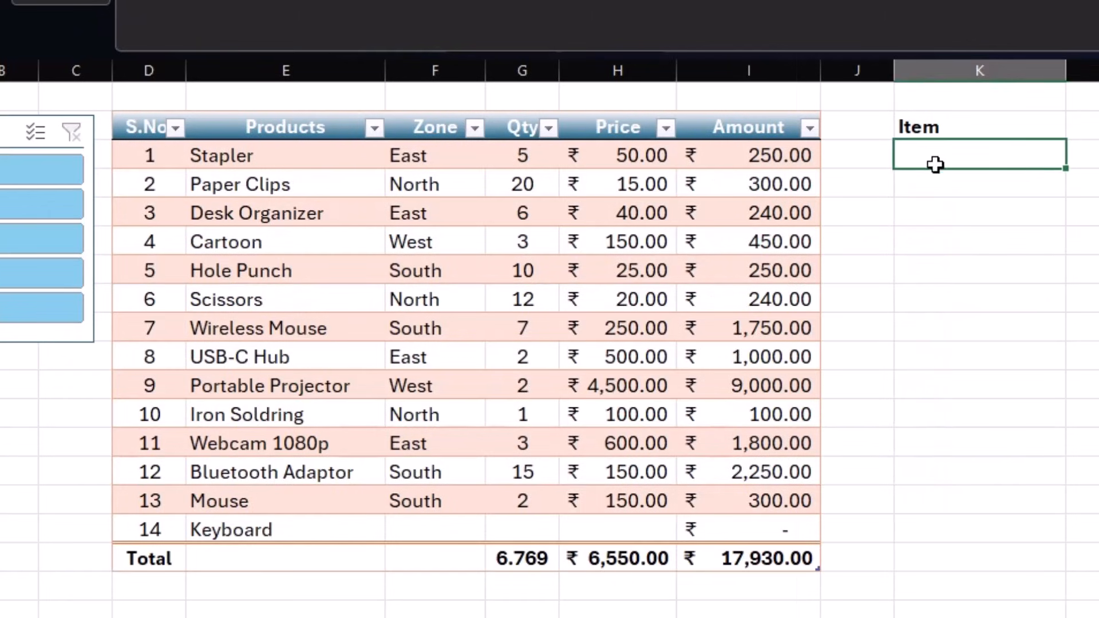
left_click(424, 157)
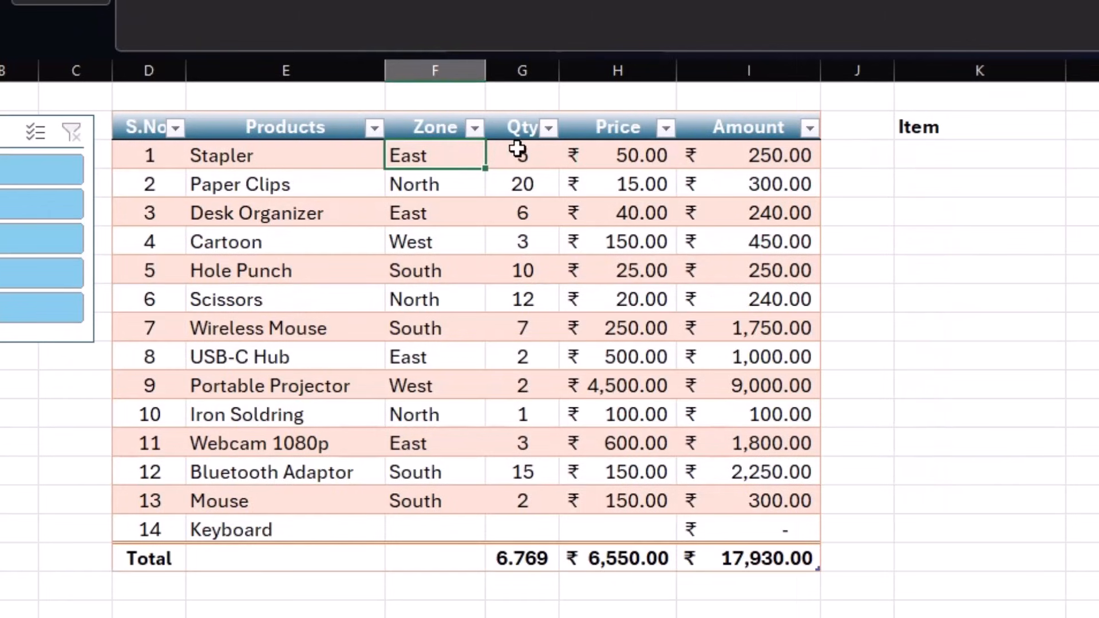
left_click(431, 239)
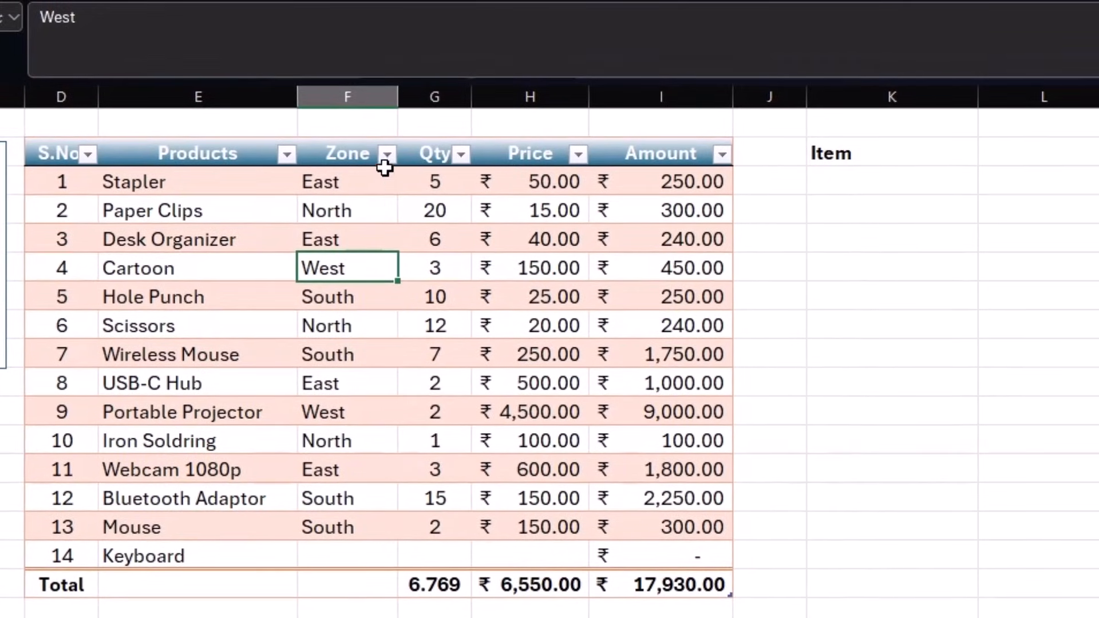
left_click(388, 155)
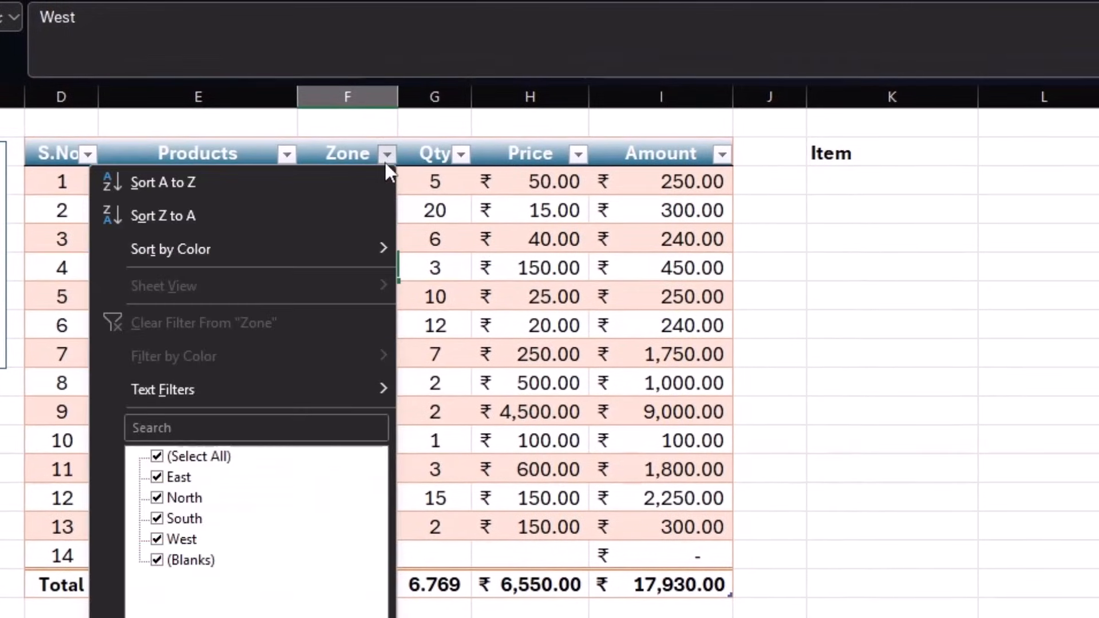
left_click(157, 456)
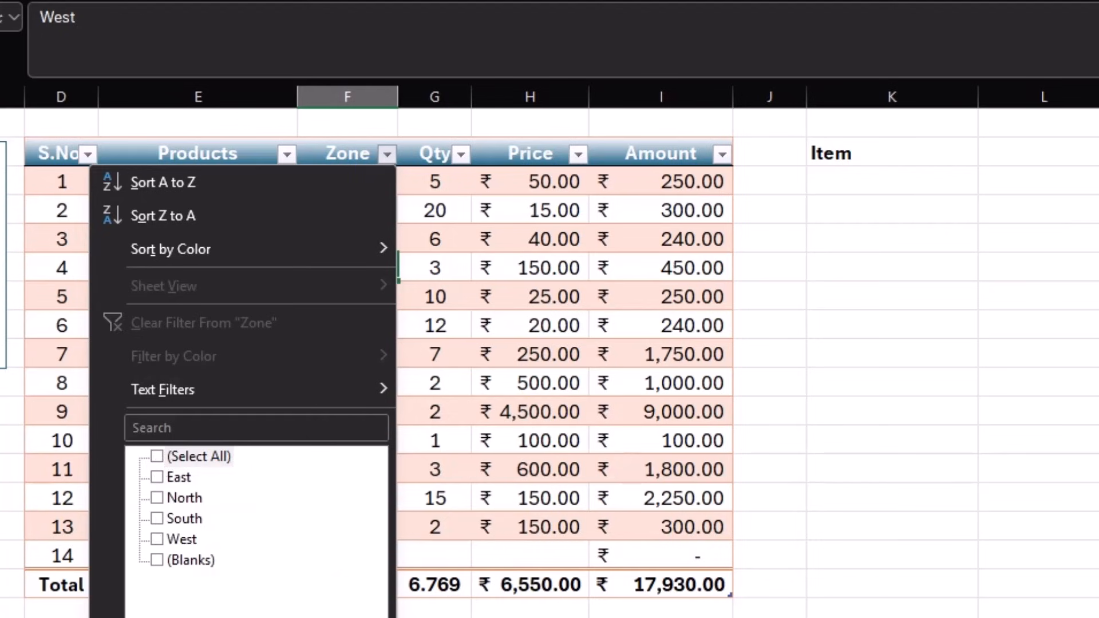
key("Escape")
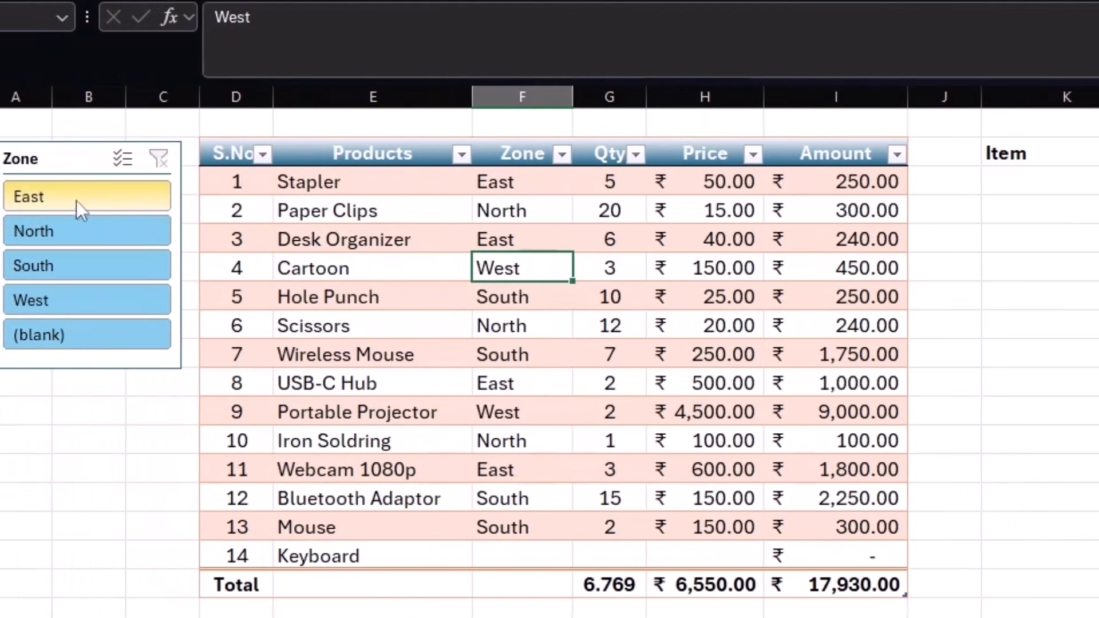
left_click(57, 199)
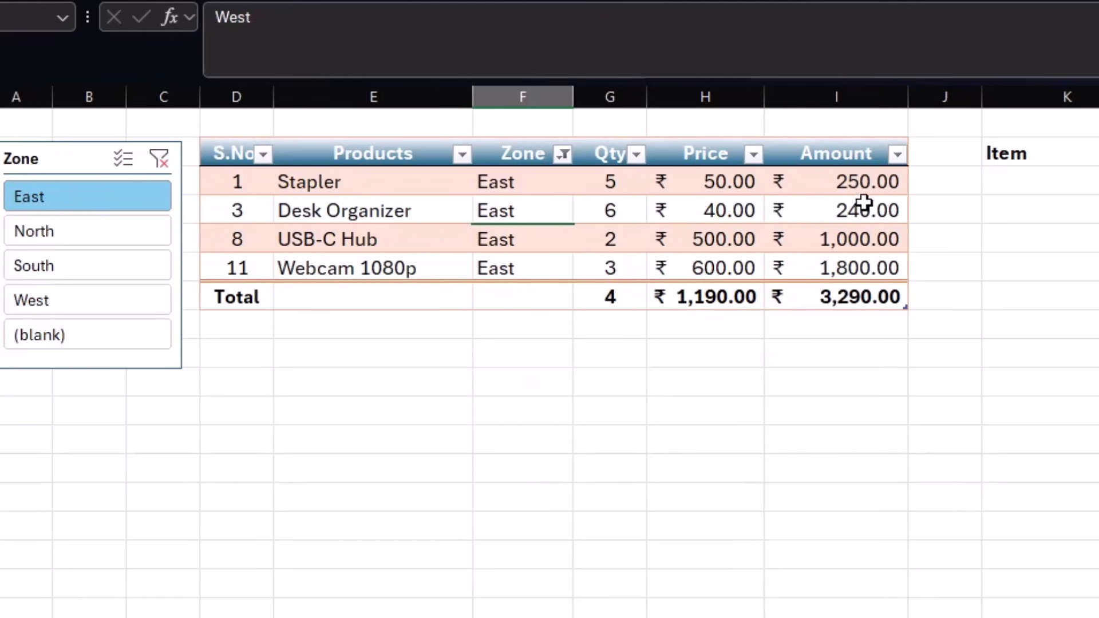
left_click(106, 231)
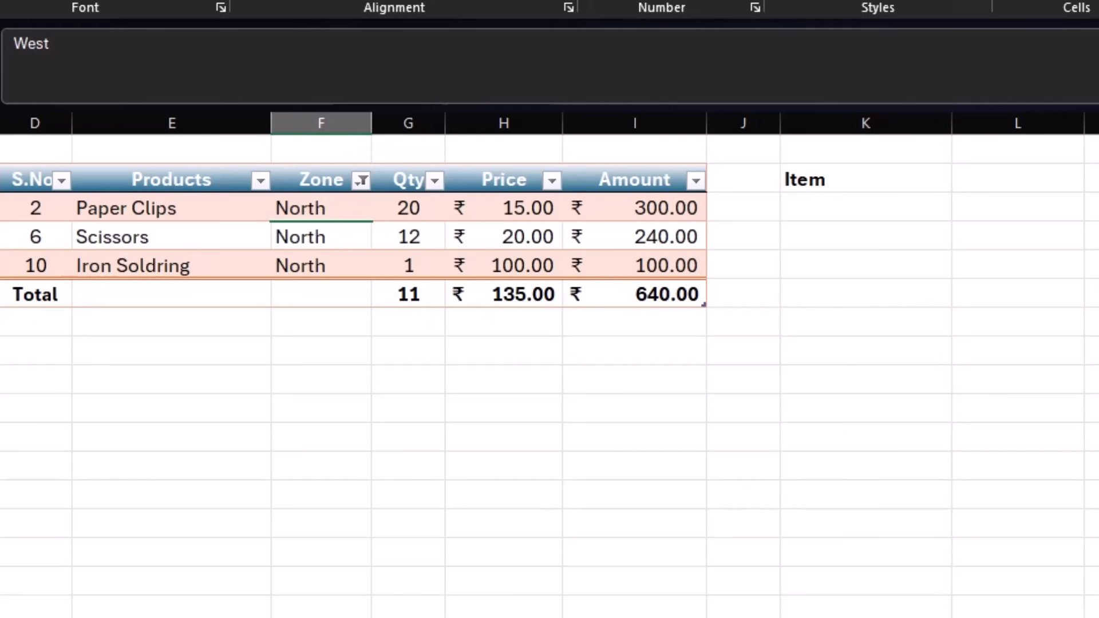
key("ctrl+z")
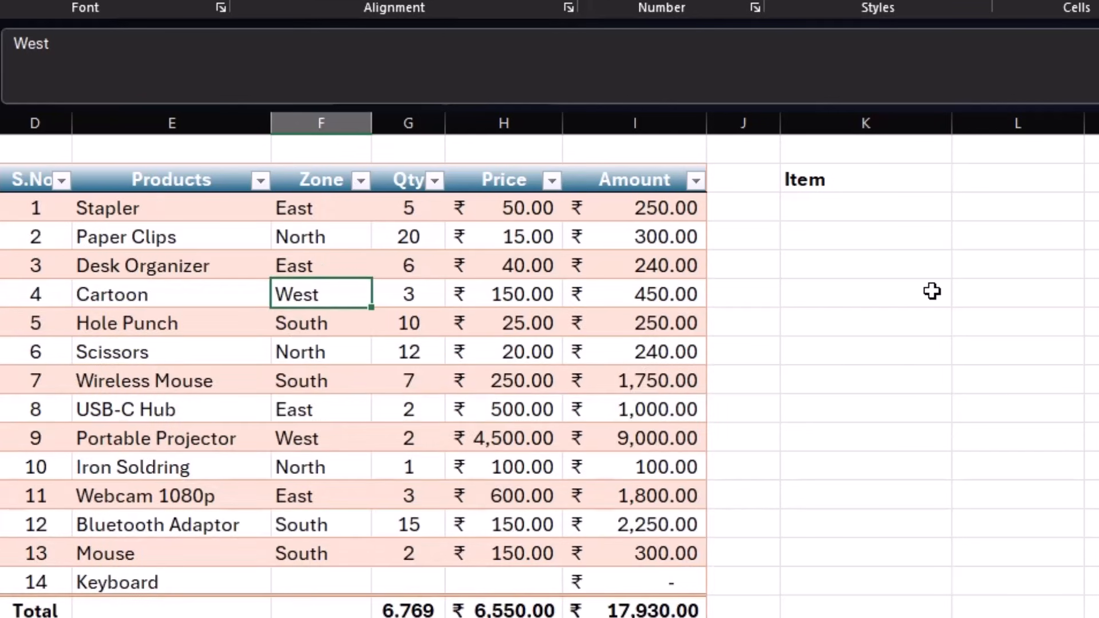
- Enter a trial =UNIQUE(F3:F15) under Item to spill the distinct zones
left_click(853, 210)
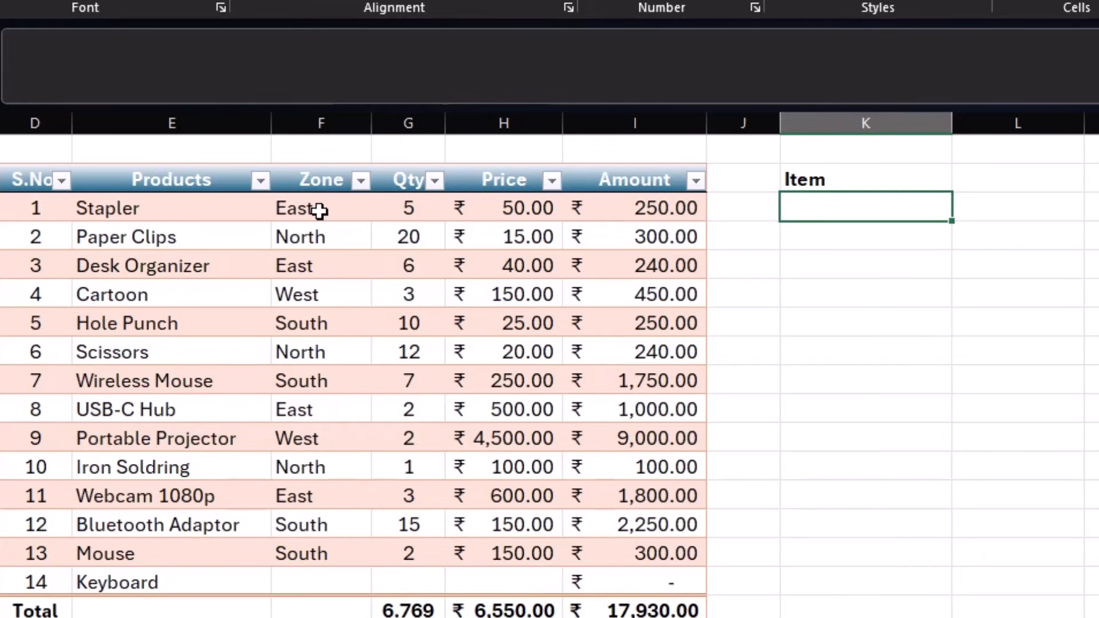
type("=unique")
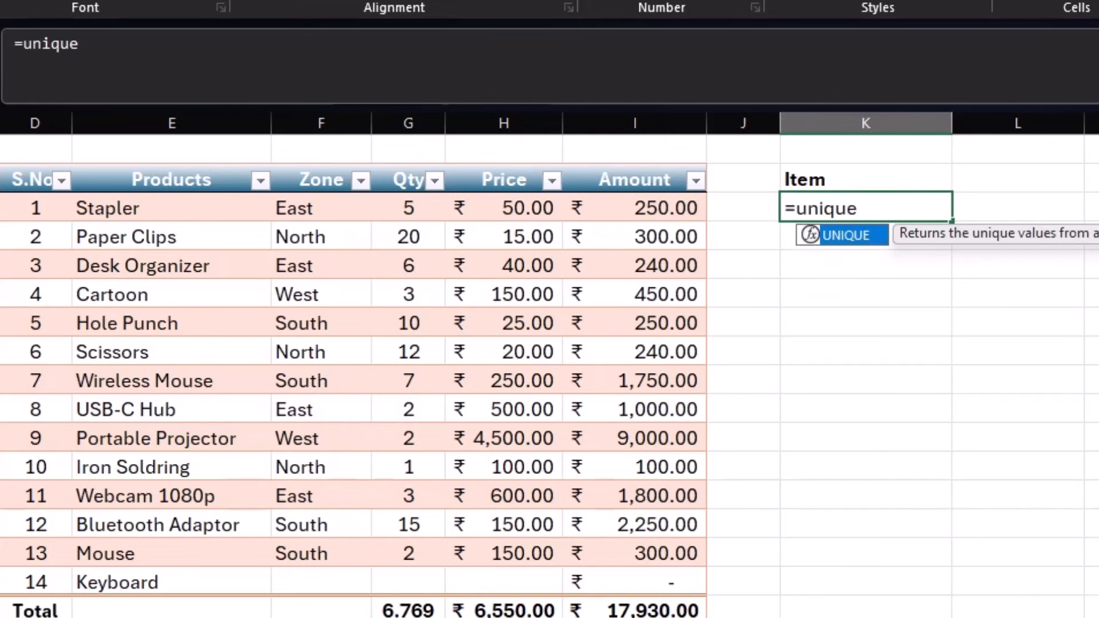
type("(")
left_click_drag(344, 208, 338, 548)
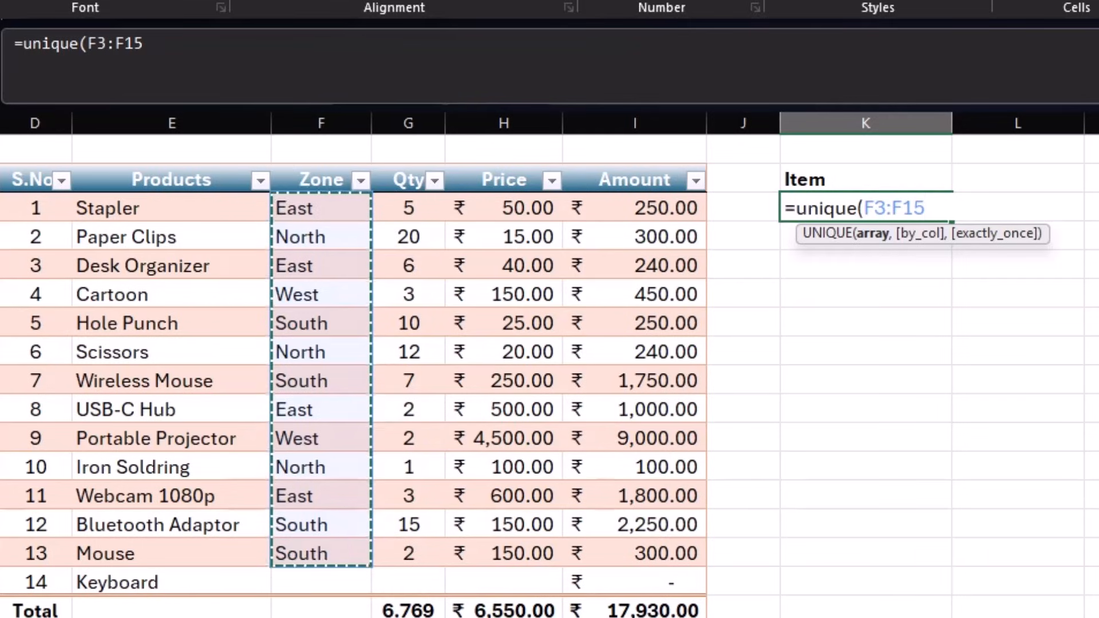
key("Return")
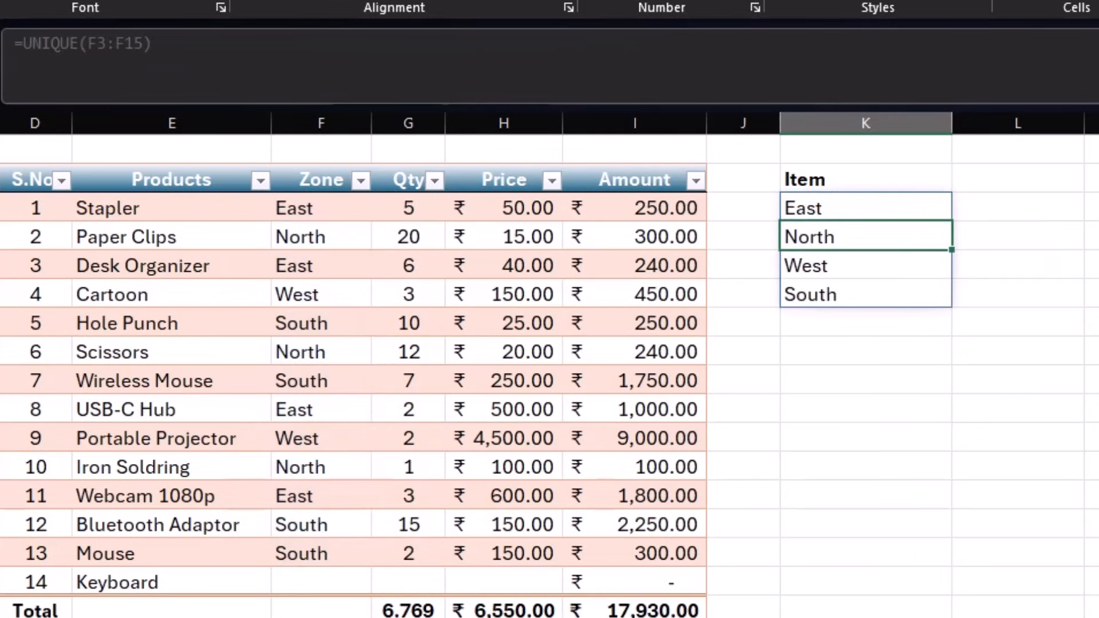
left_click(296, 318)
left_click(315, 379)
left_click(864, 316)
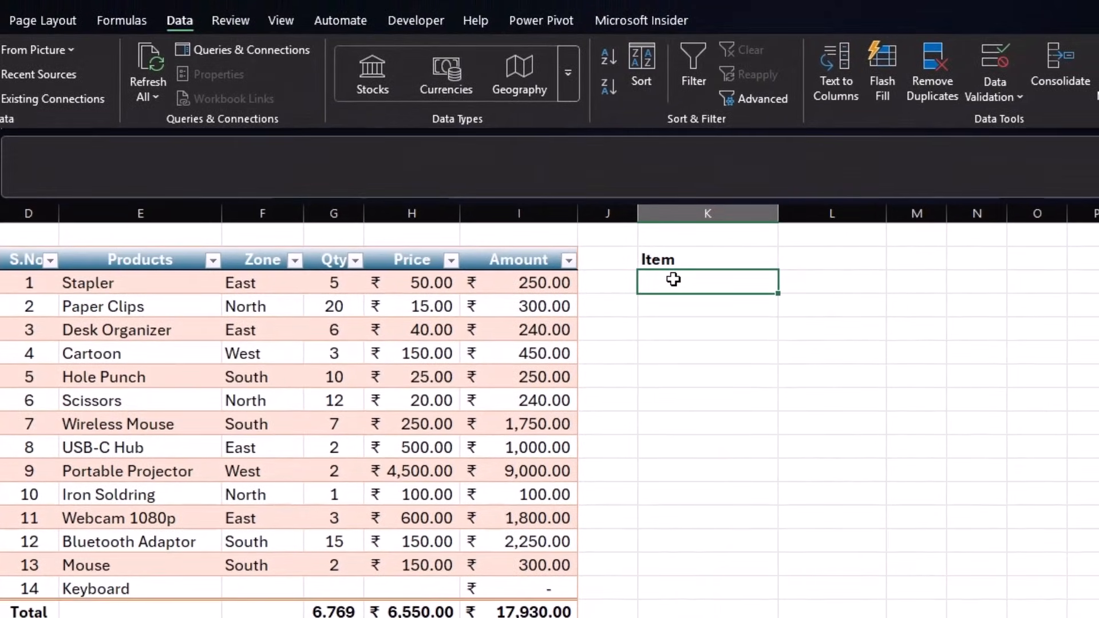
- Add a List data validation with source 'East, notrh,west,south' to the cell under Item
left_click(984, 91)
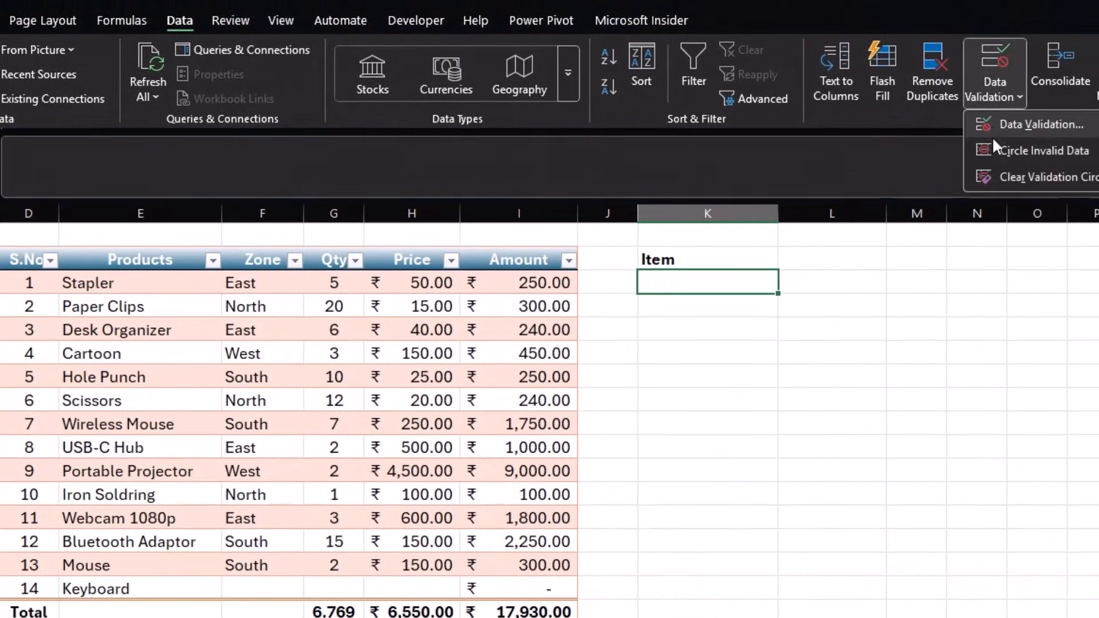
left_click(1006, 123)
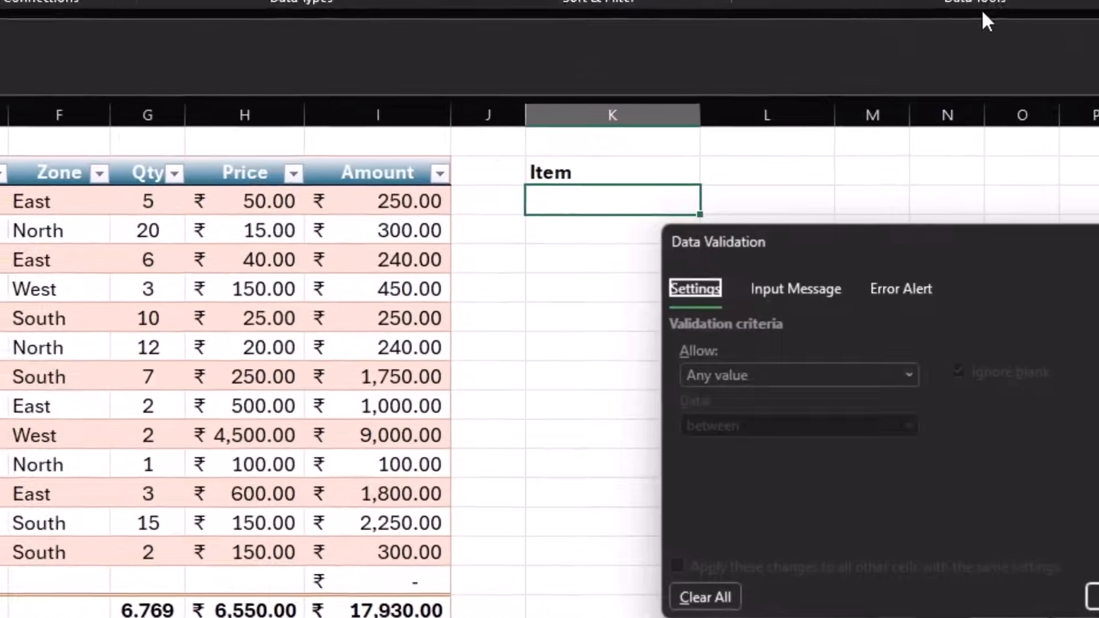
left_click(809, 378)
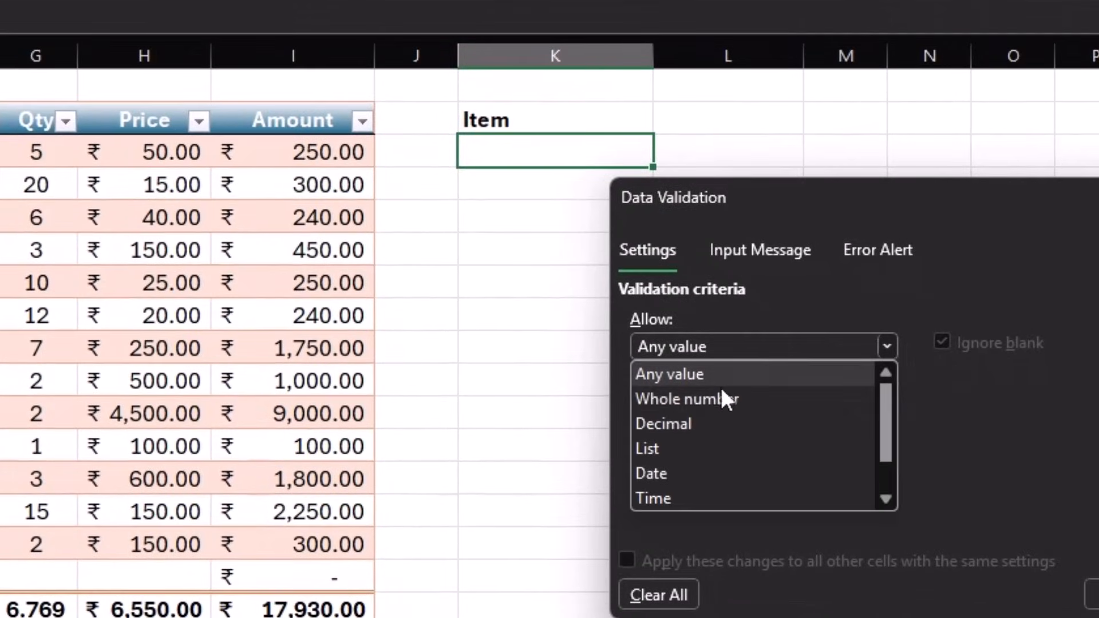
left_click(730, 475)
left_click(724, 461)
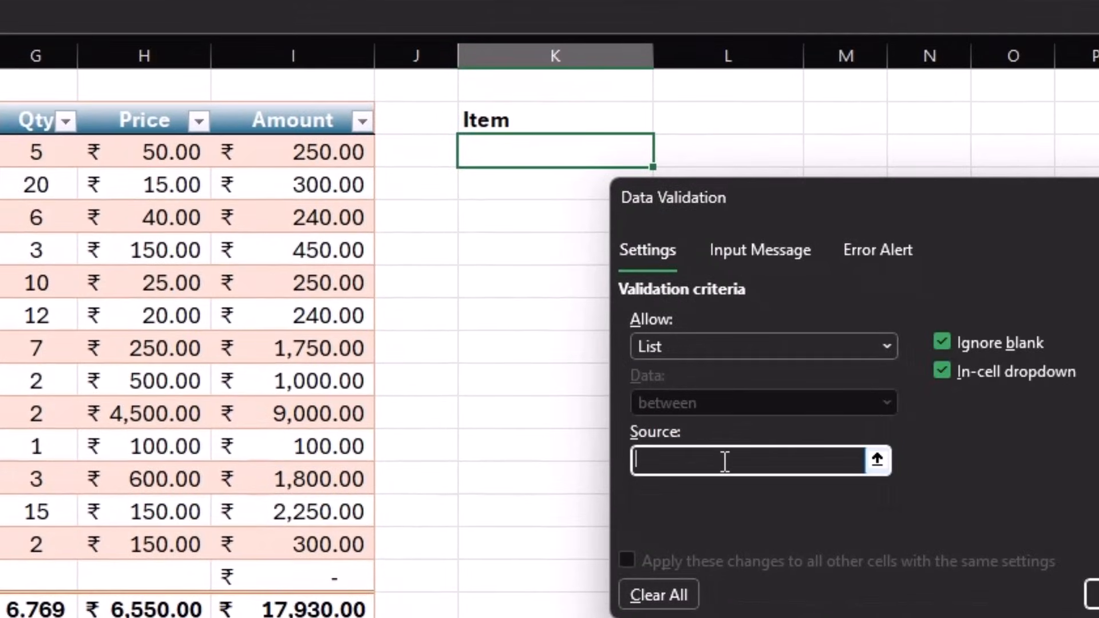
type("East, notrh,west,south")
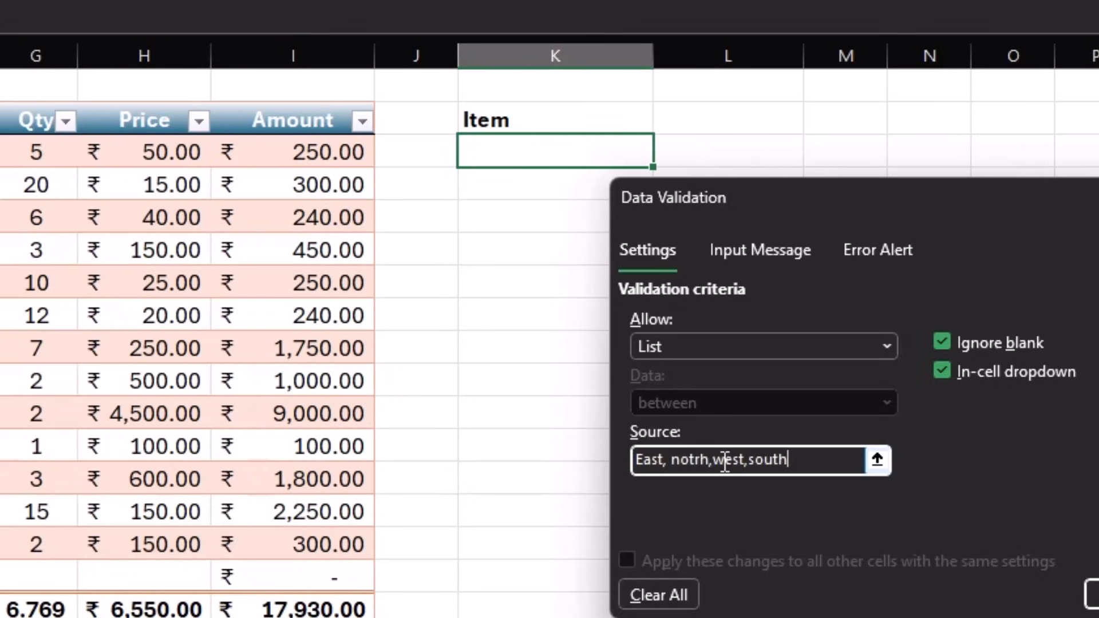
left_click(1087, 594)
- Pick notrh from the cell's new zone dropdown
left_click(666, 165)
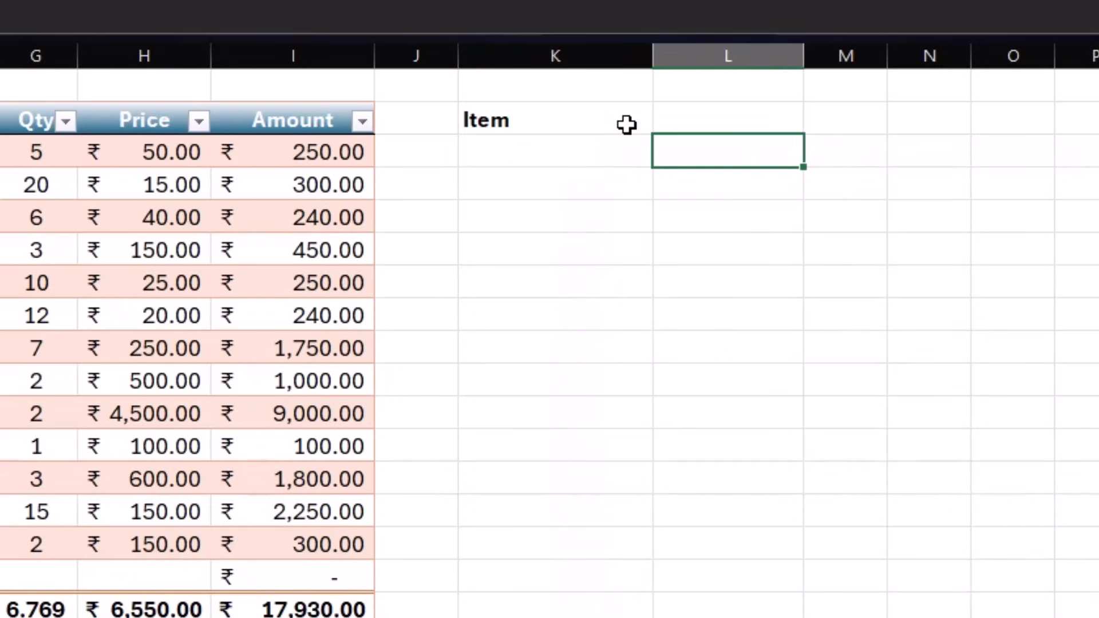
left_click(628, 122)
left_click(640, 147)
left_click(663, 155)
left_click(568, 204)
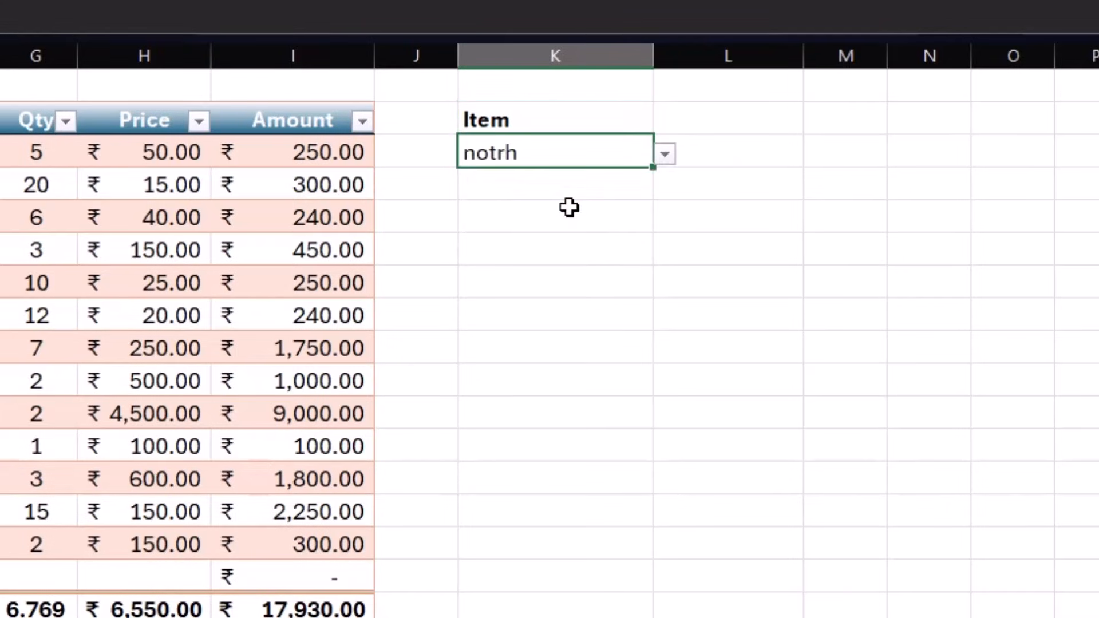
left_click(739, 129)
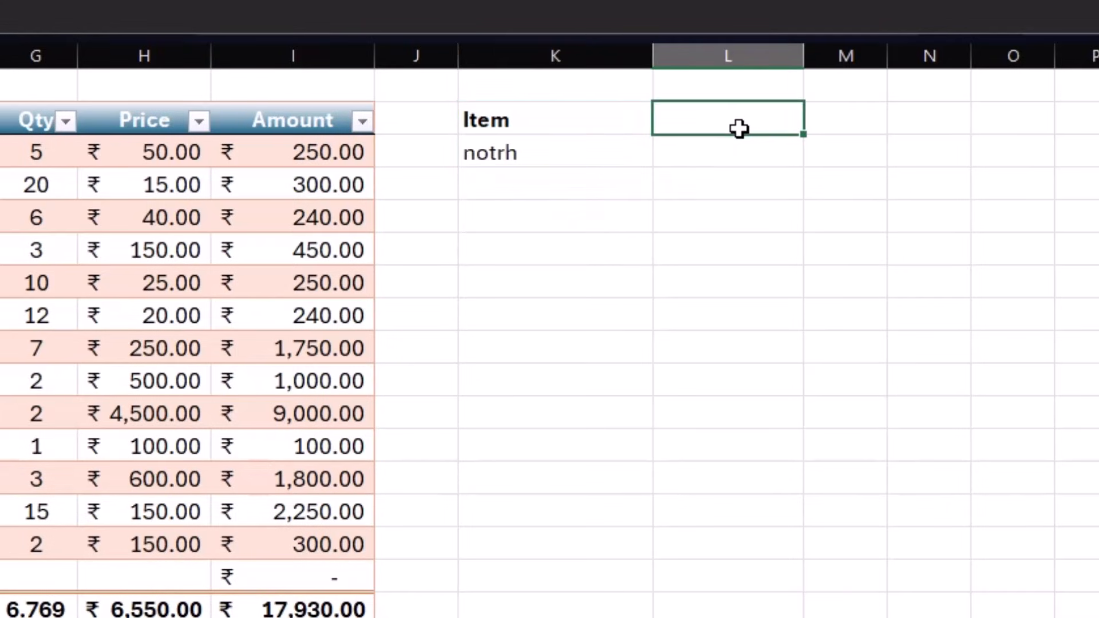
- Add an Amount heading and enter =SUMIF(Table1[Zone],K3,Table1[Qty]) below it, returning 0 for notrh
type("Amount")
key("Return")
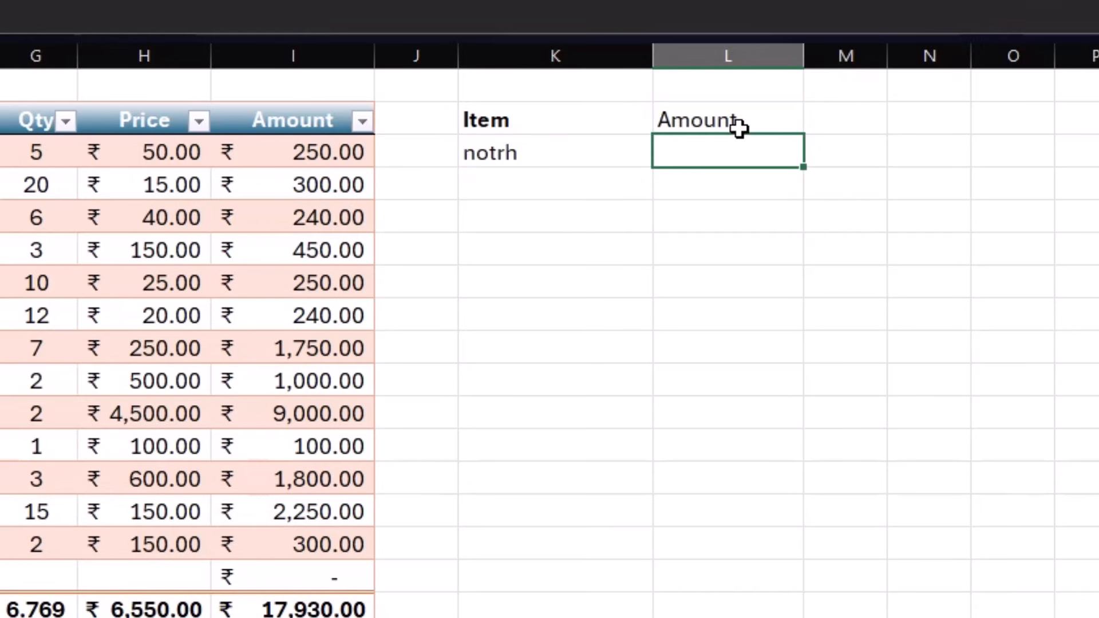
type("=sumi")
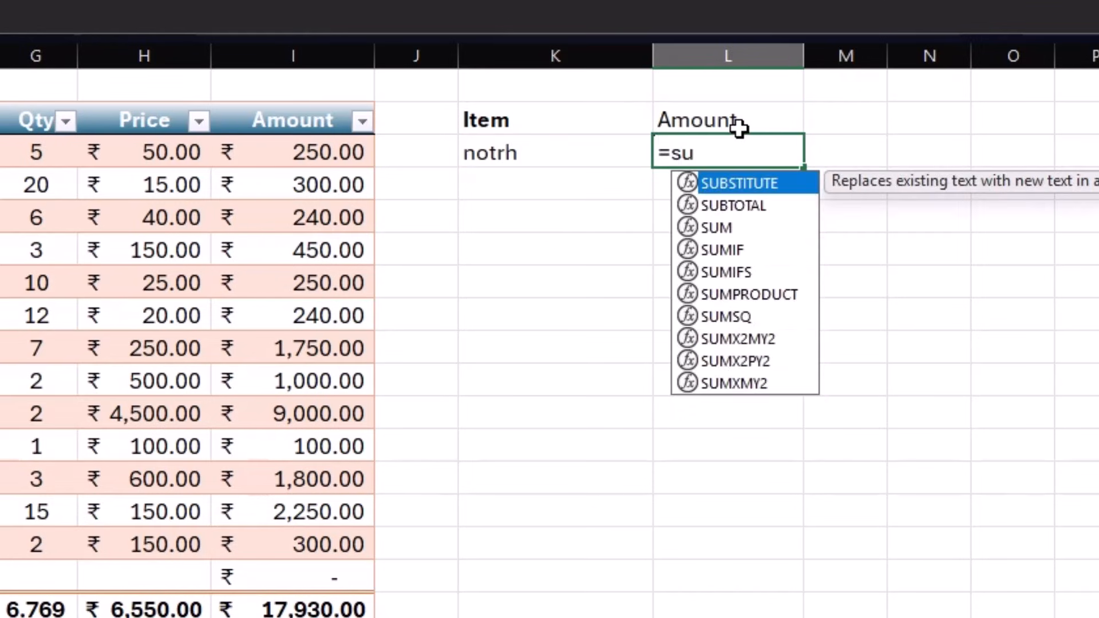
type("f(")
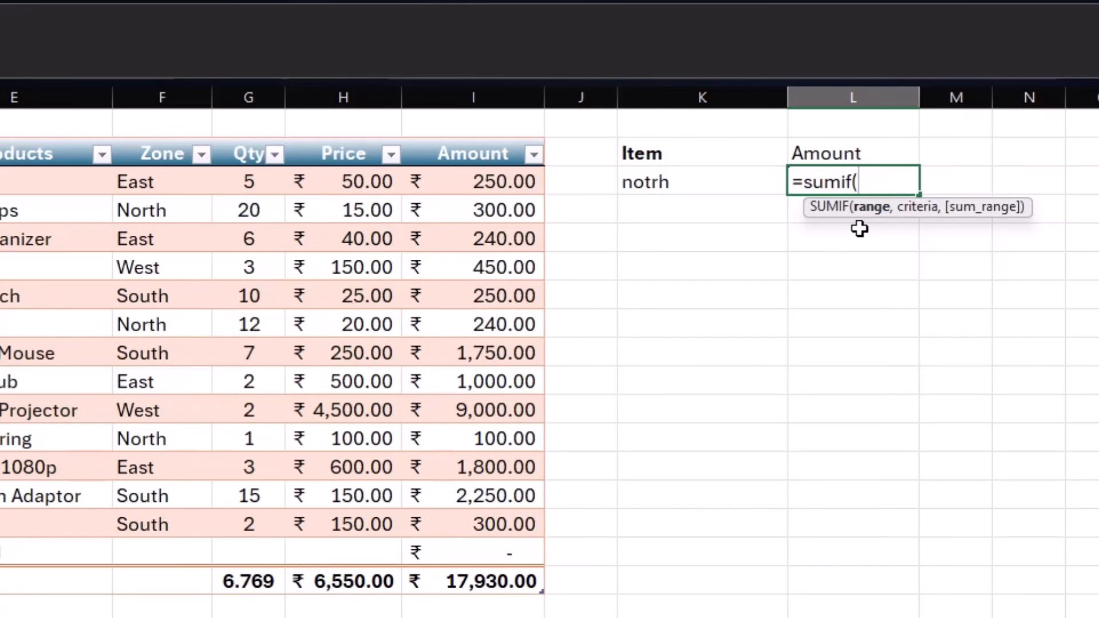
left_click_drag(165, 181, 179, 517)
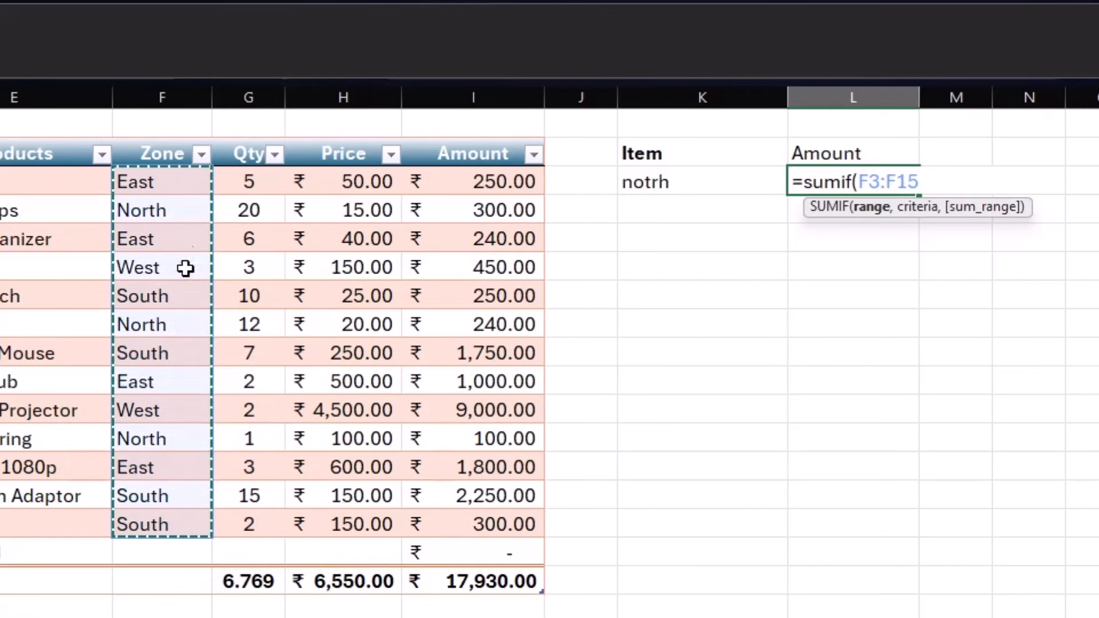
left_click_drag(186, 186, 183, 555)
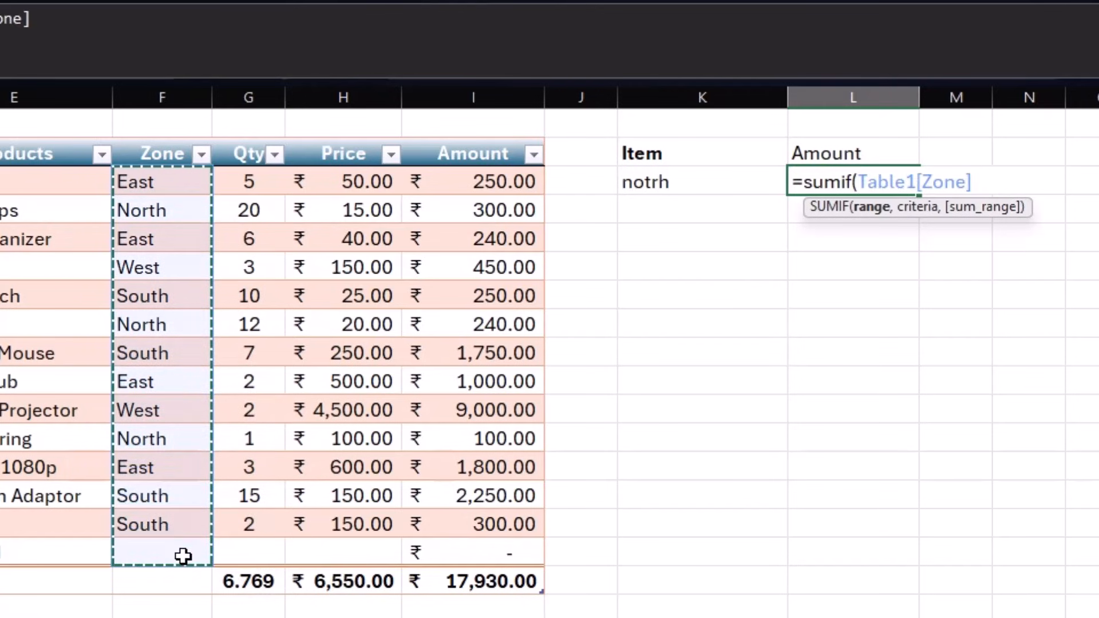
type(",")
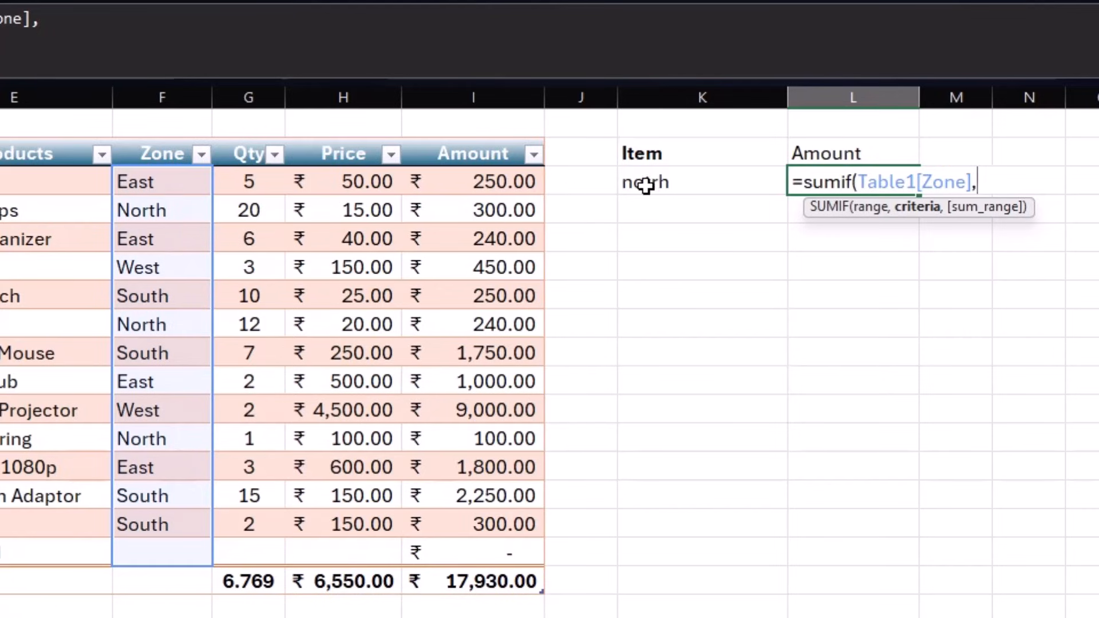
left_click(712, 183)
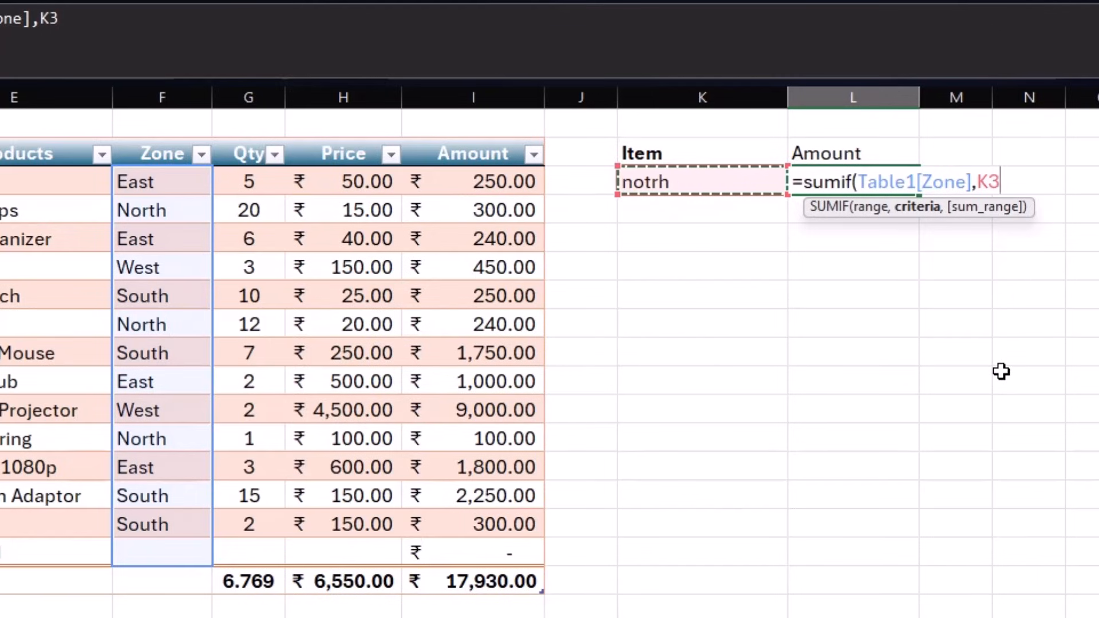
type(",")
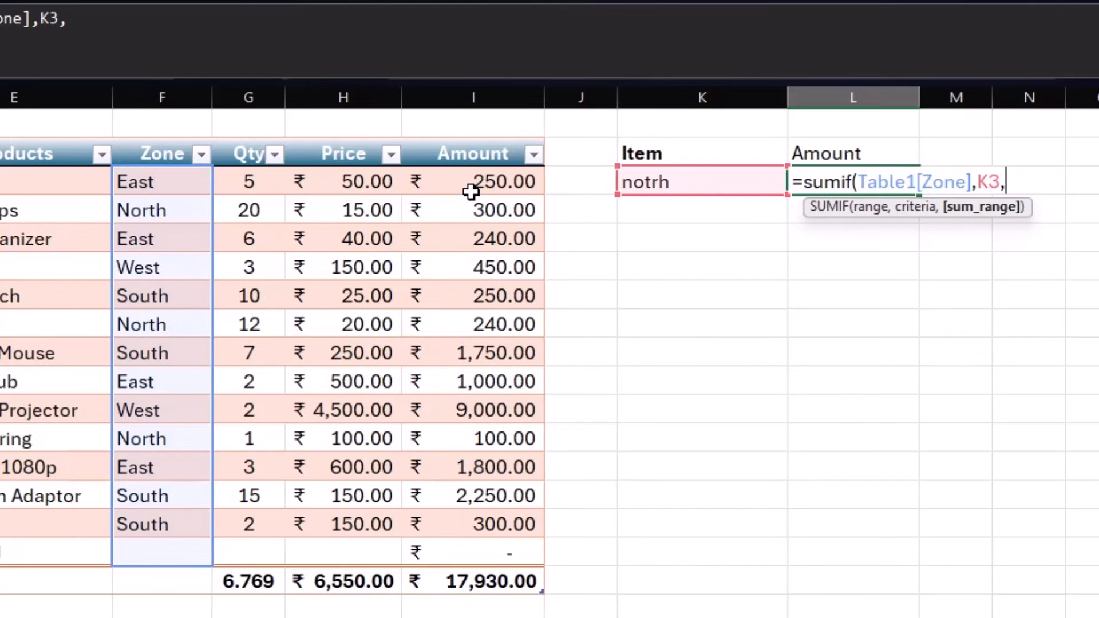
left_click_drag(248, 181, 233, 548)
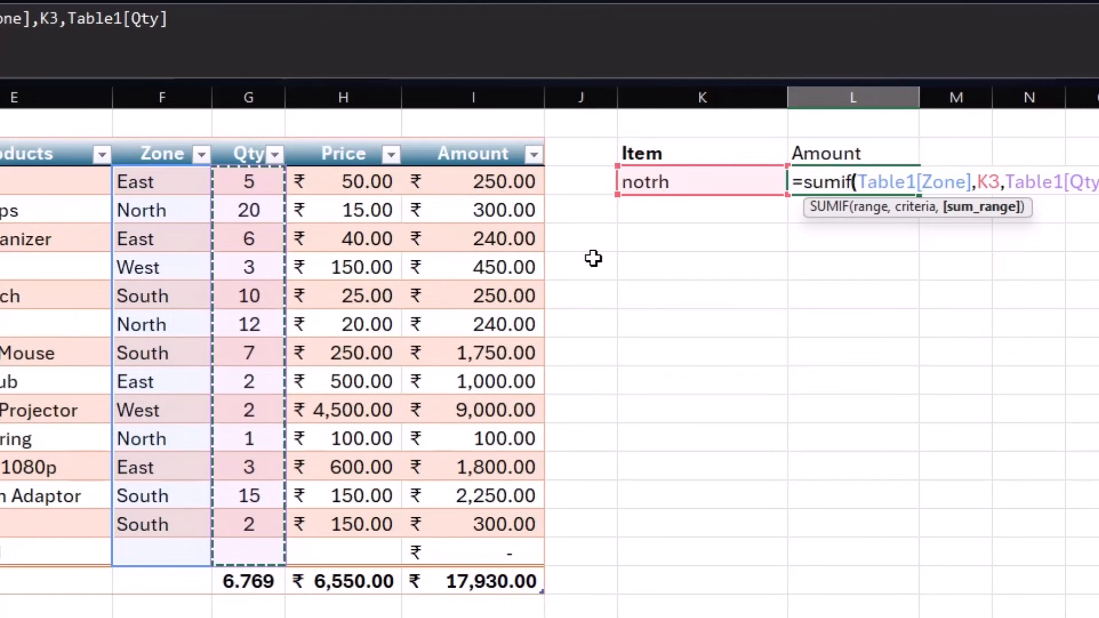
key("Return")
left_click(833, 189)
left_click(747, 189)
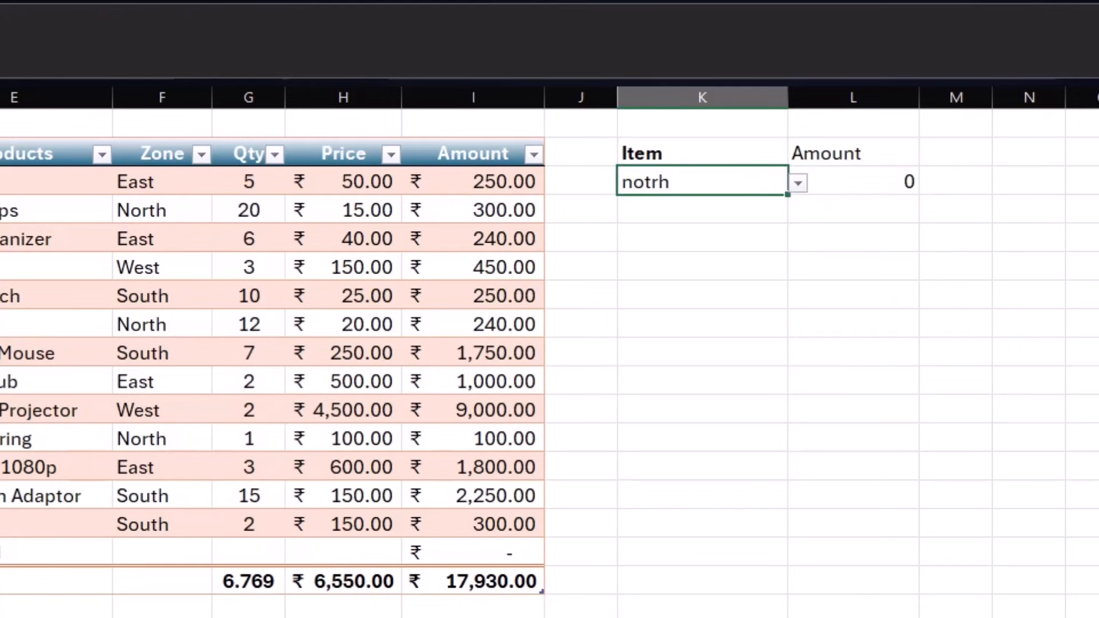
key("alt+a+v")
- Correct notrh to north in the zone cell's Data Validation source list
key("v")
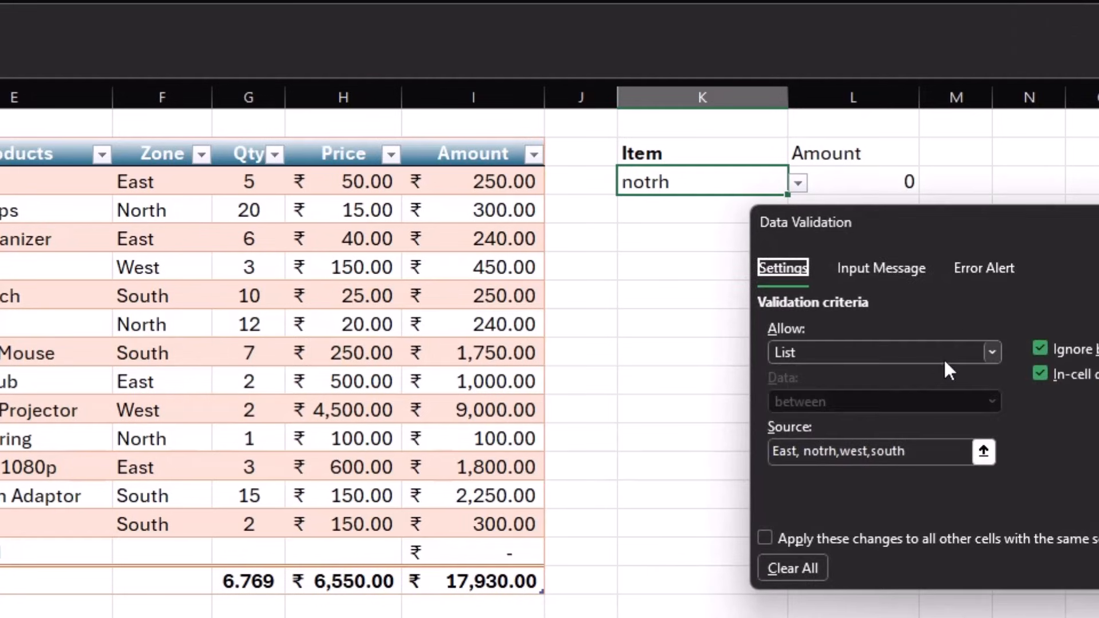
left_click(831, 446)
key("BackSpace")
key("BackSpace")
key("BackSpace")
type("rth")
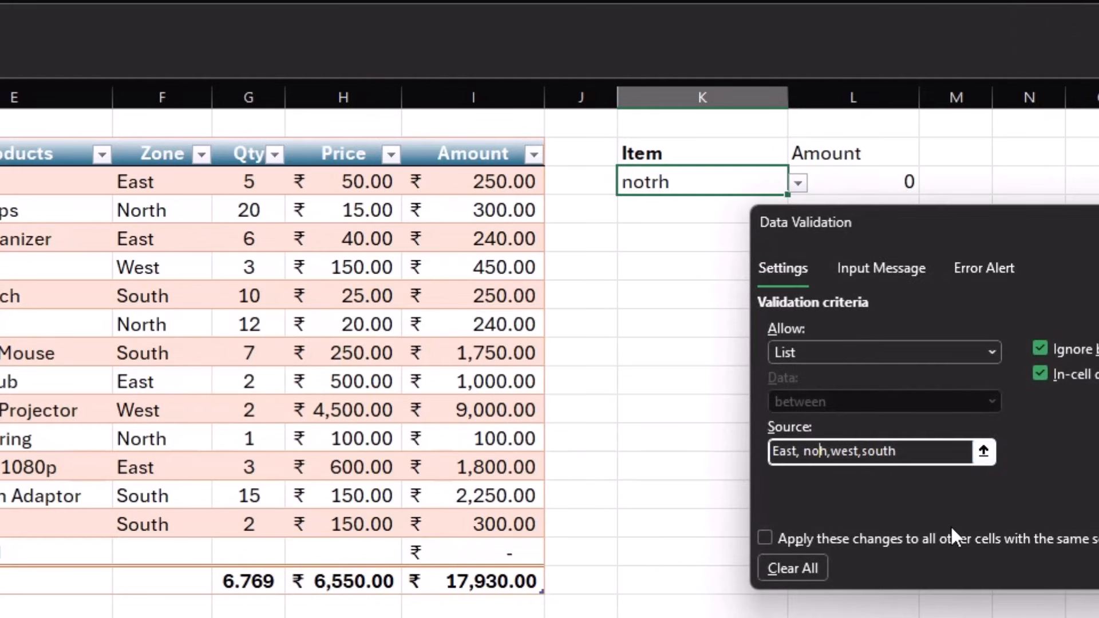
key("Return")
- Choose East, then west, from the zone dropdown; the SUMIF total shows West's Qty of 5
left_click(767, 241)
left_click(776, 187)
left_click(797, 184)
left_click(732, 206)
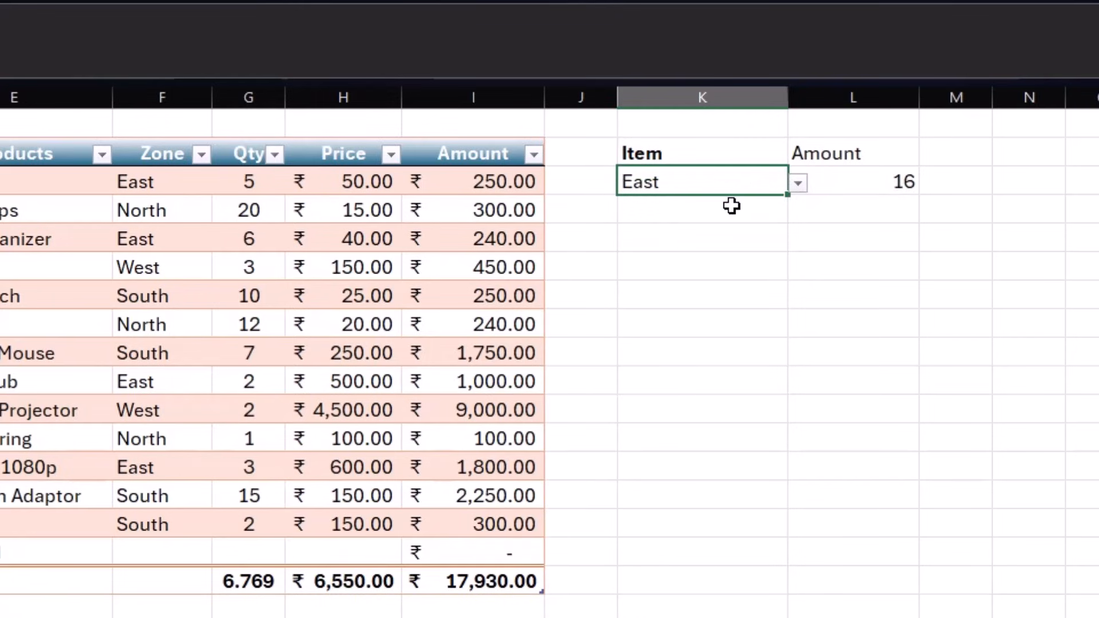
left_click(798, 183)
left_click(716, 246)
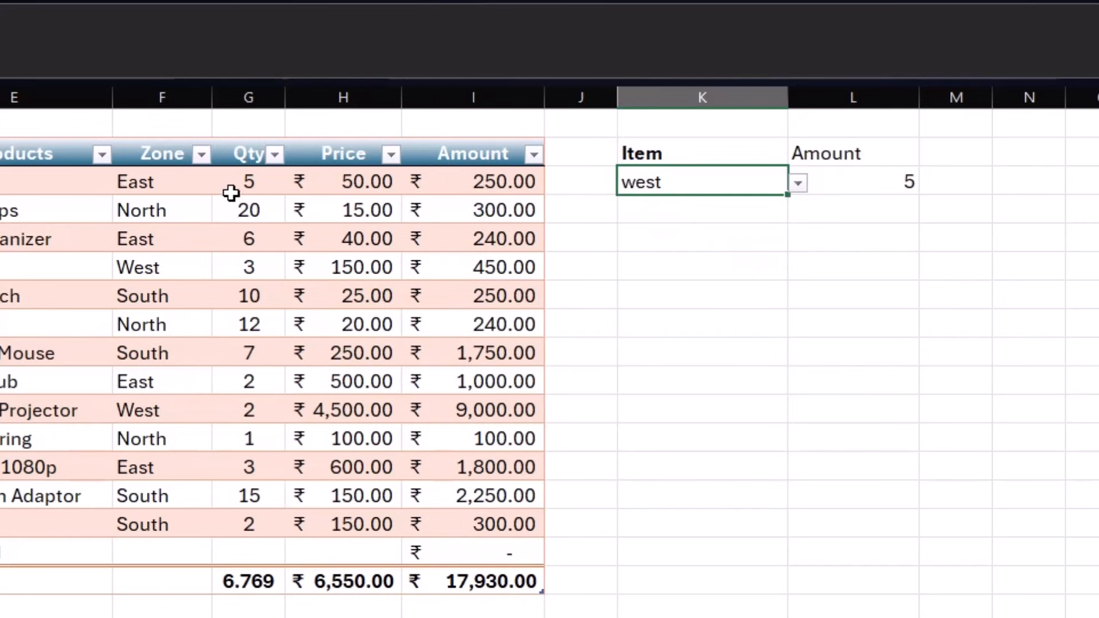
left_click(226, 269)
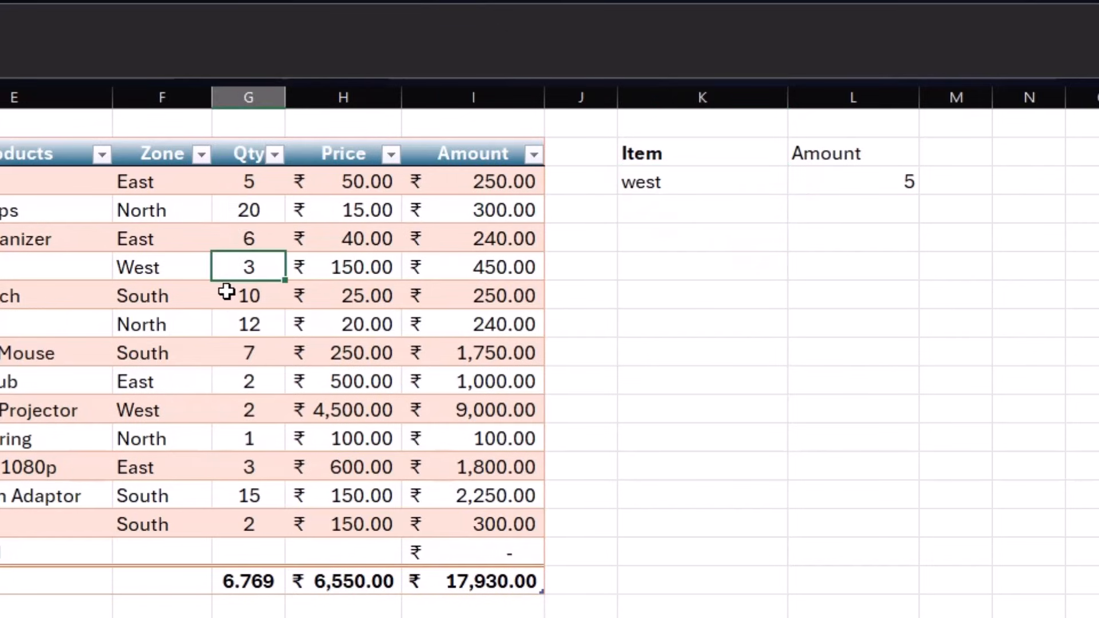
left_click(235, 410)
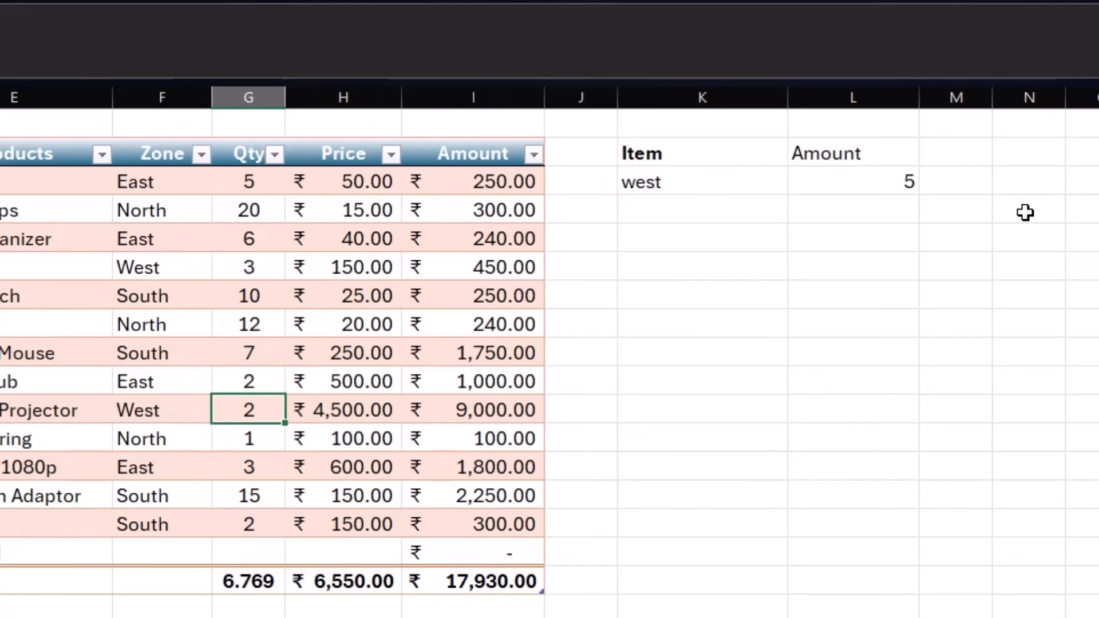
left_click(634, 267)
- Type Product and Amount headings below the zone summary and enter Paper Clips under Product
type("Product")
key("Tab")
type("Amount")
key("Return")
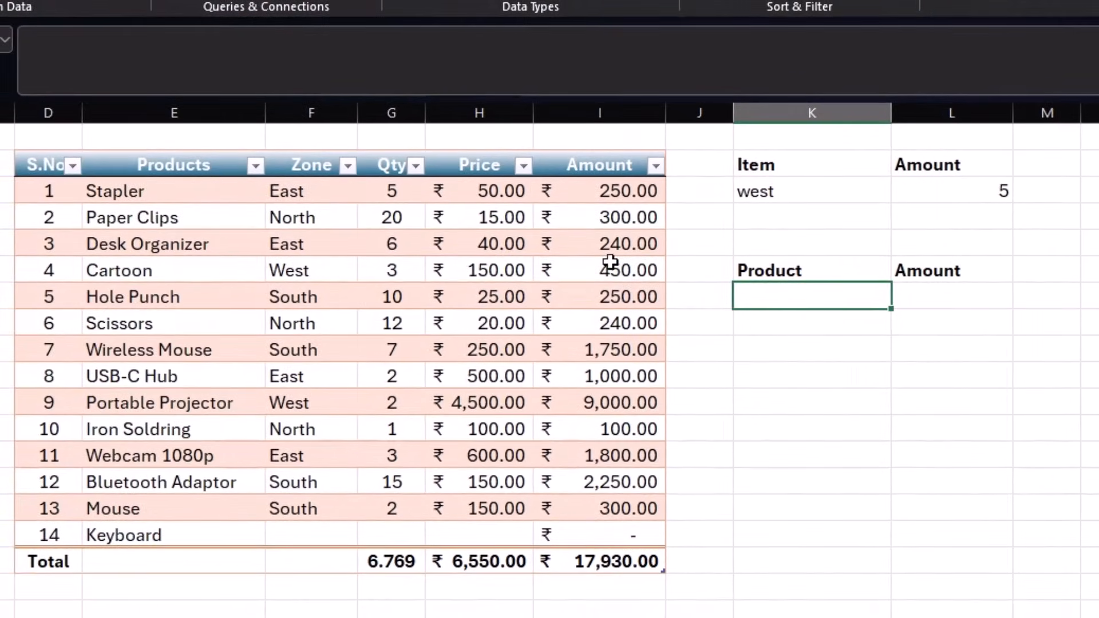
left_click(604, 262)
left_click(937, 297)
left_click(787, 295)
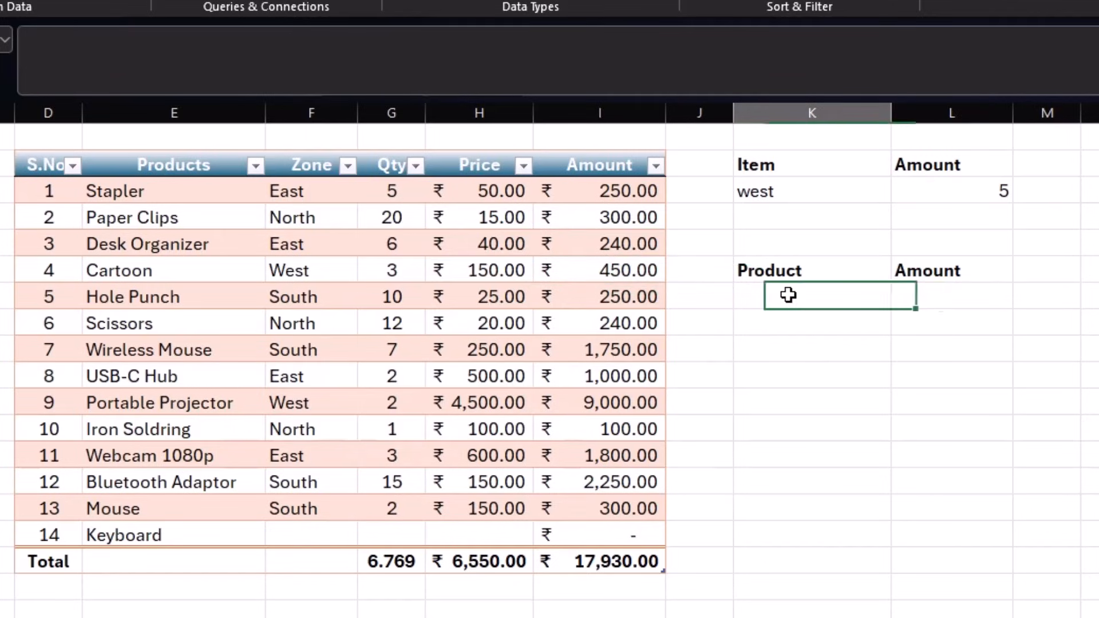
type("Paper Clips")
key("Tab")
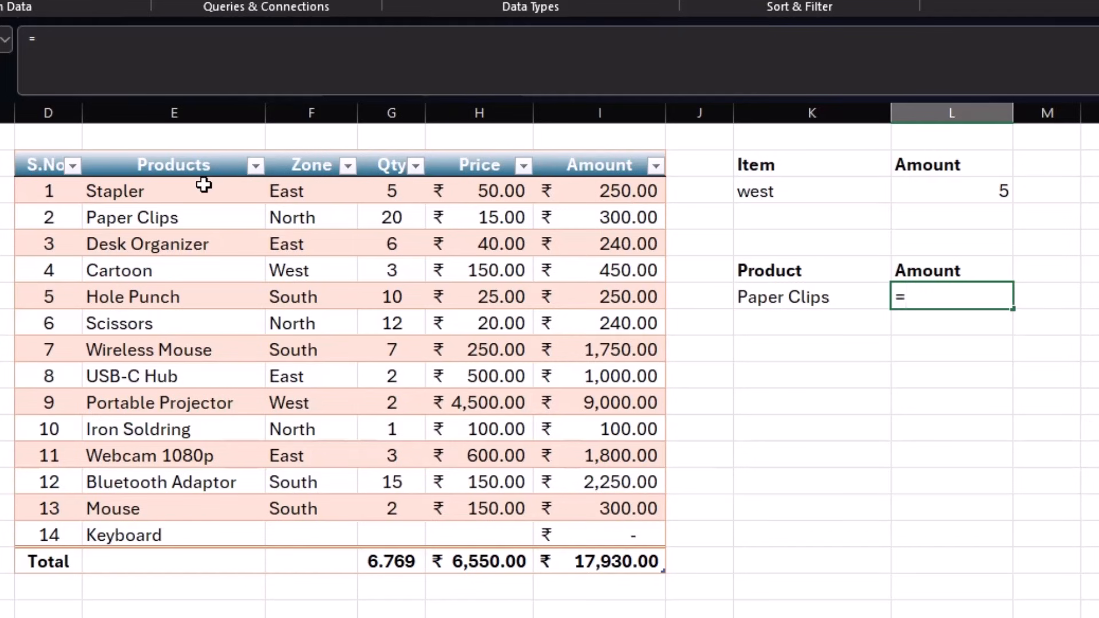
- Enter =VLOOKUP(K7,Table1[[Products]:[Amount]],5,0) beside Paper Clips, returning 300
type("vlookup")
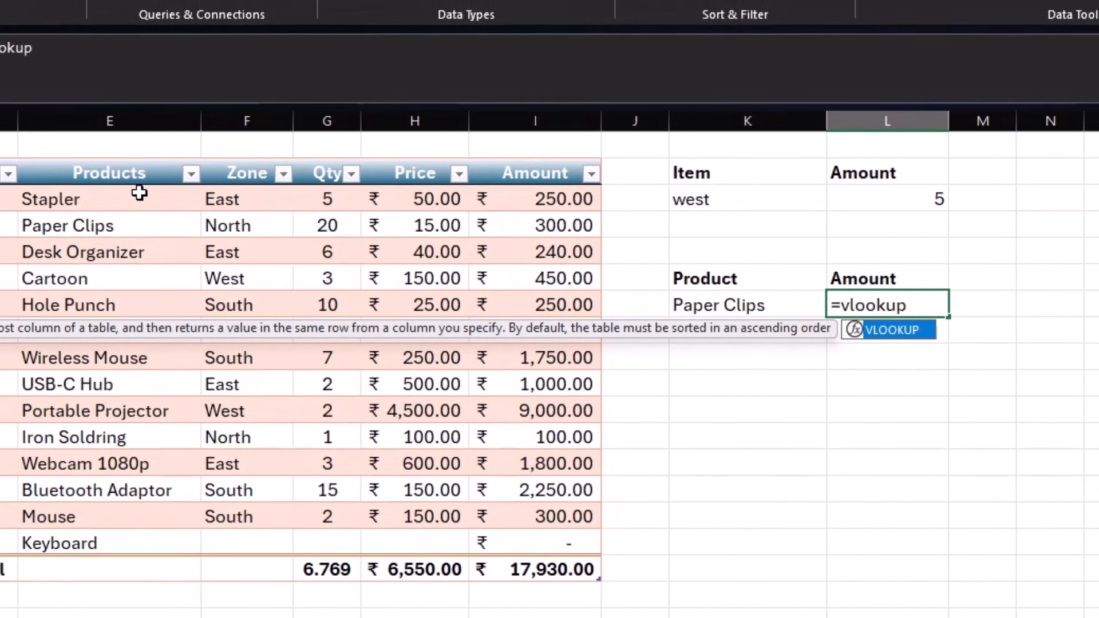
type("(")
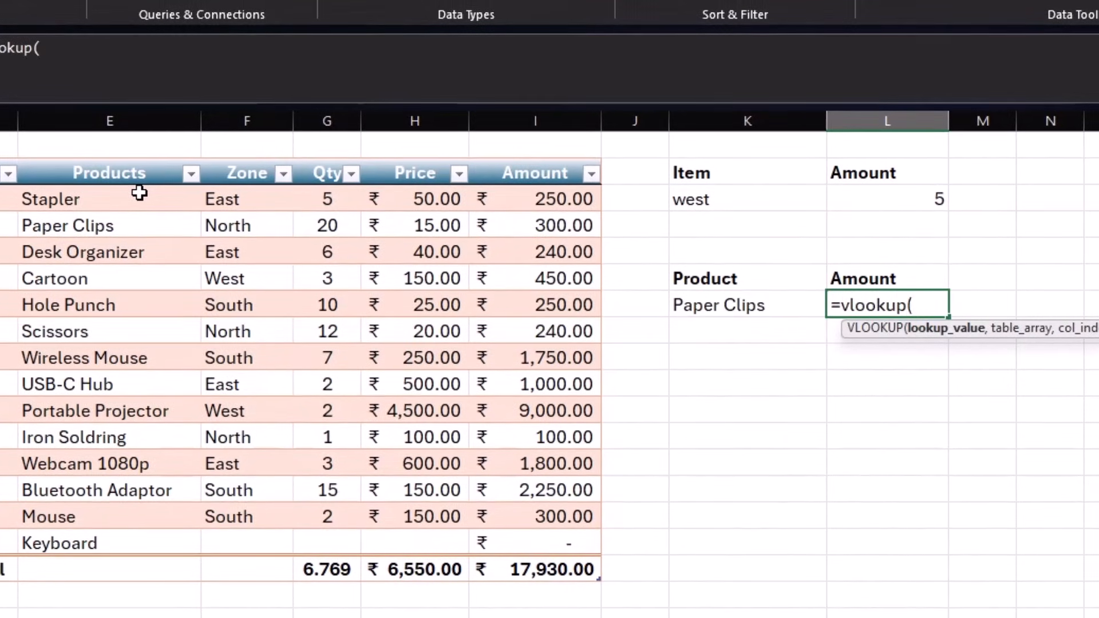
left_click(722, 304)
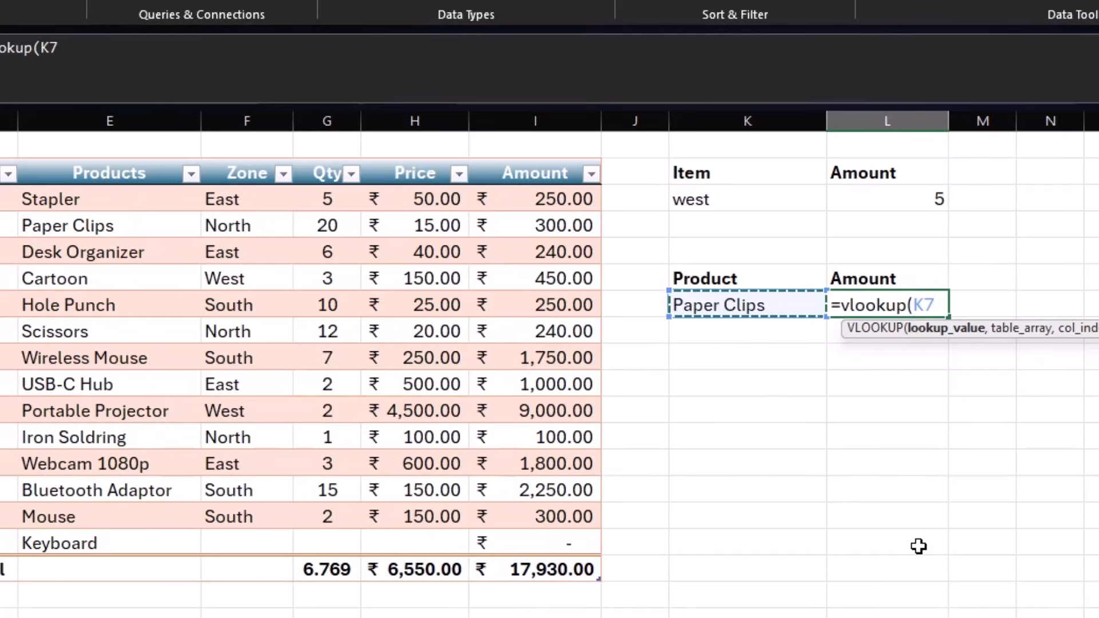
type(",")
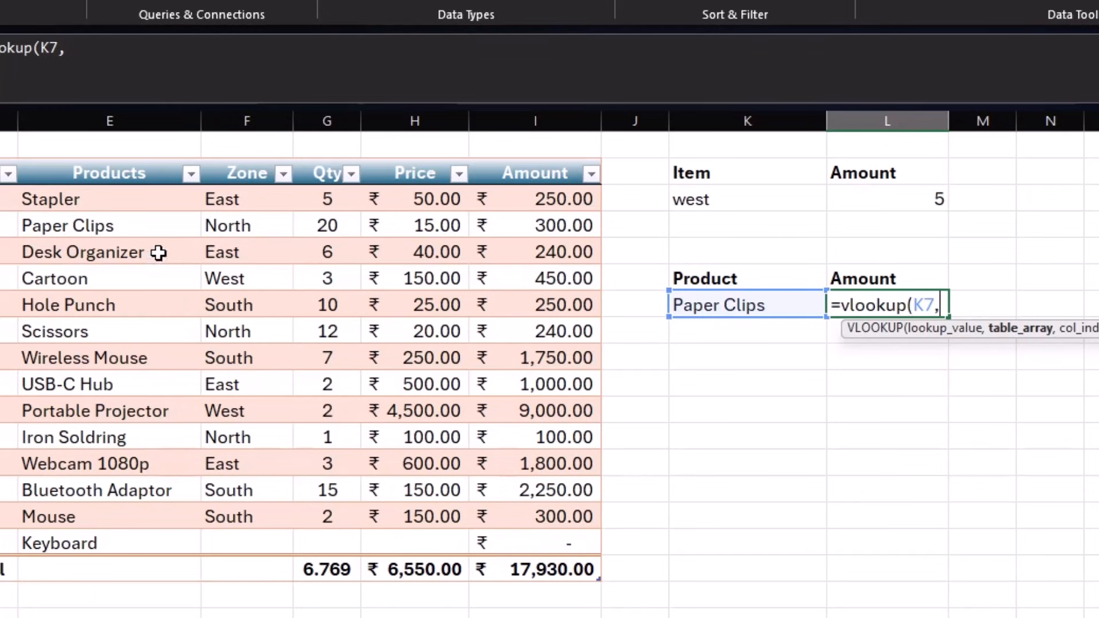
left_click_drag(97, 198, 591, 530)
type(",")
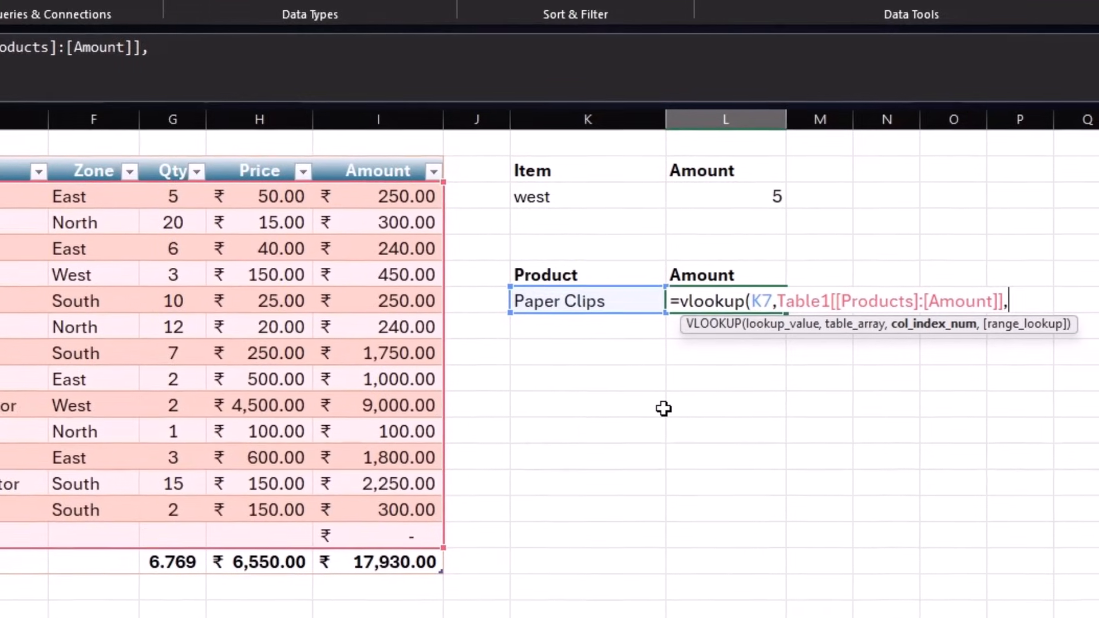
type("5")
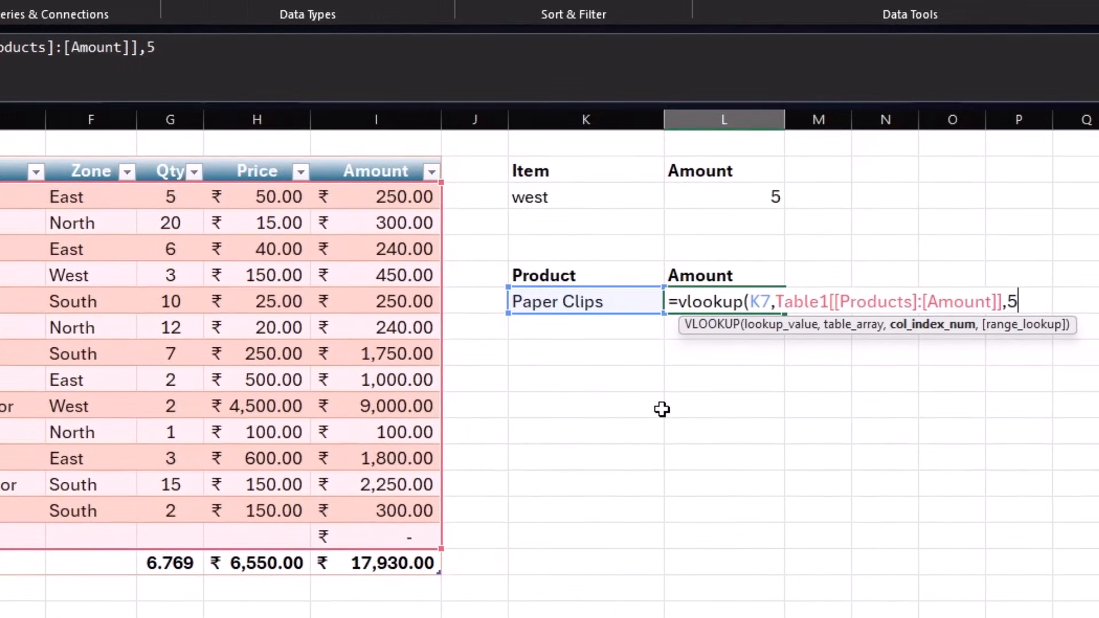
type(",0)")
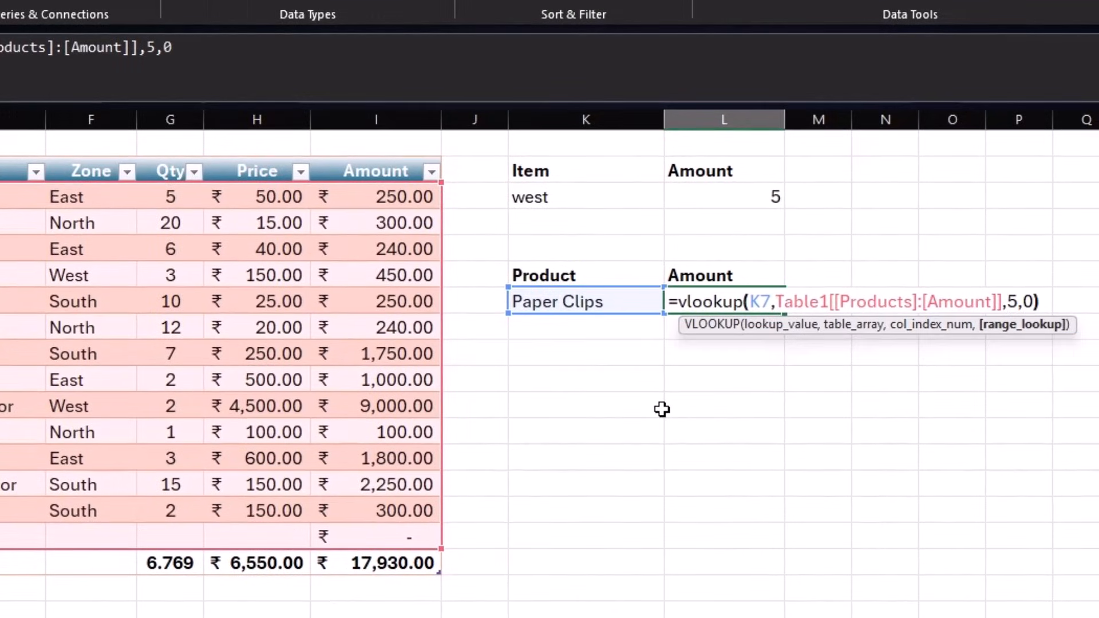
key("Return")
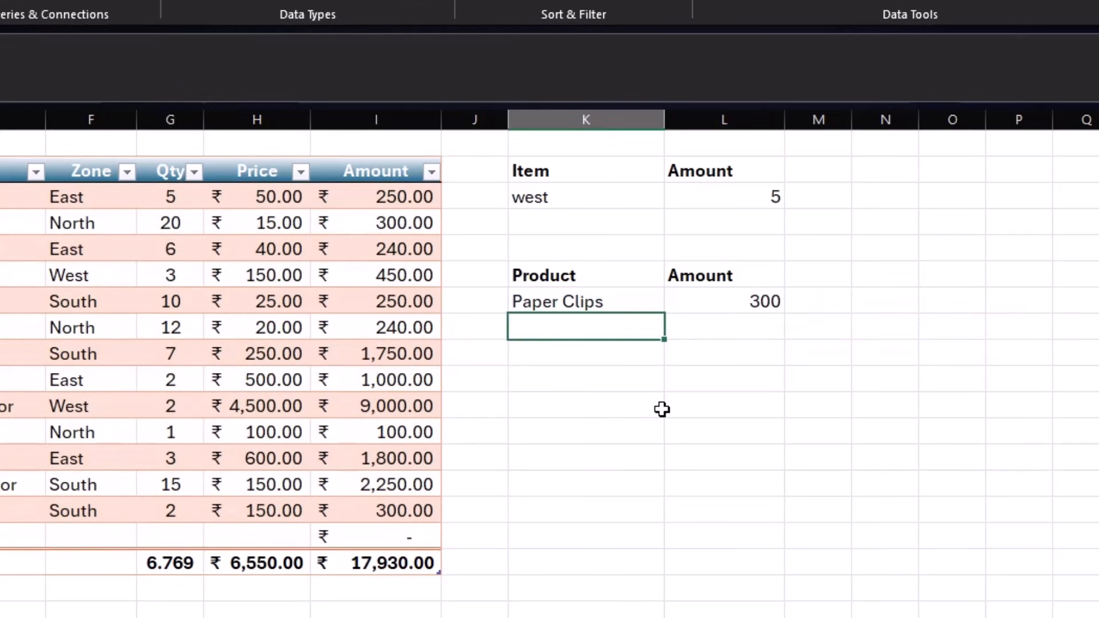
- Shorten the Paper Clips product entry to Paper, leaving the lookup at #N/A
key("Right")
key("Left")
key("Left")
key("Left")
key("Left")
key("Left")
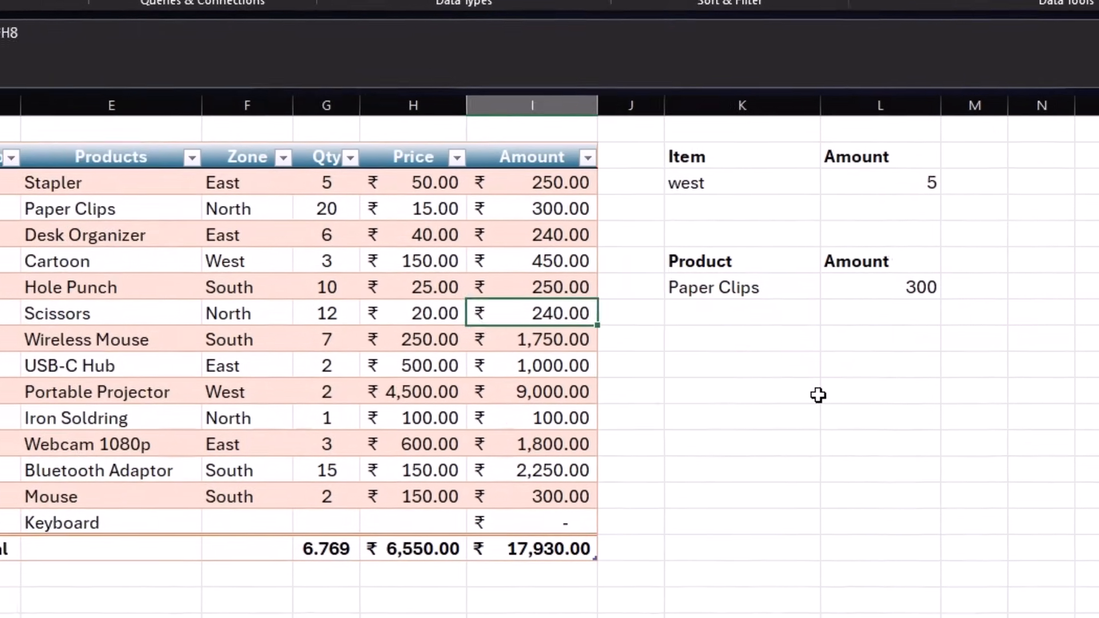
key("Left")
key("Left")
key("Up")
key("Up")
key("Up")
key("Up")
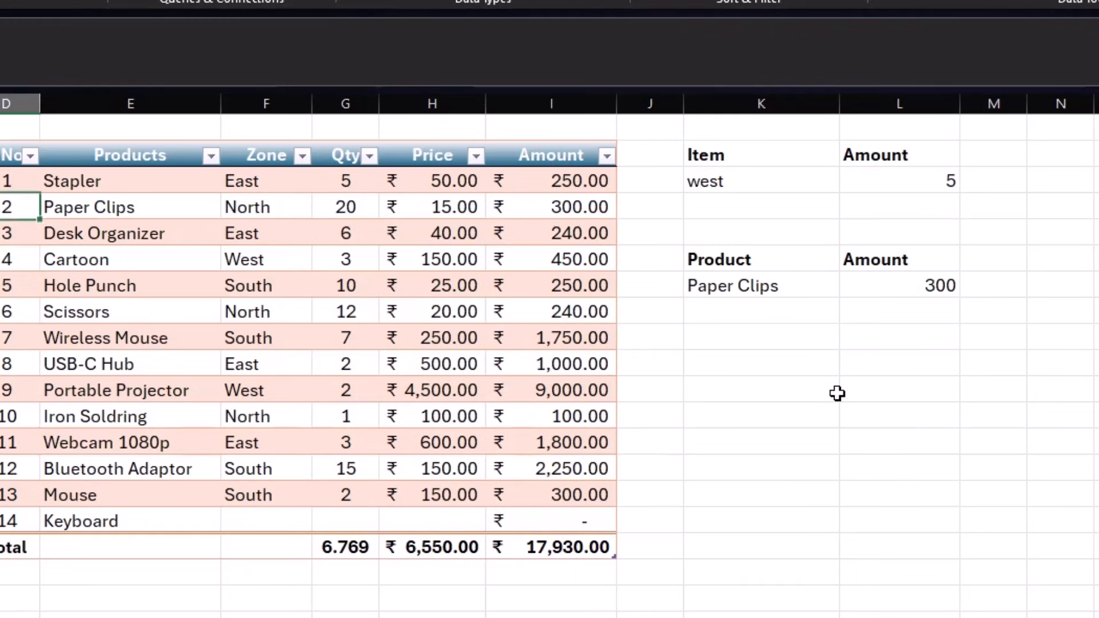
key("BackSpace")
key("BackSpace")
key("BackSpace")
key("BackSpace")
key("BackSpace")
key("BackSpace")
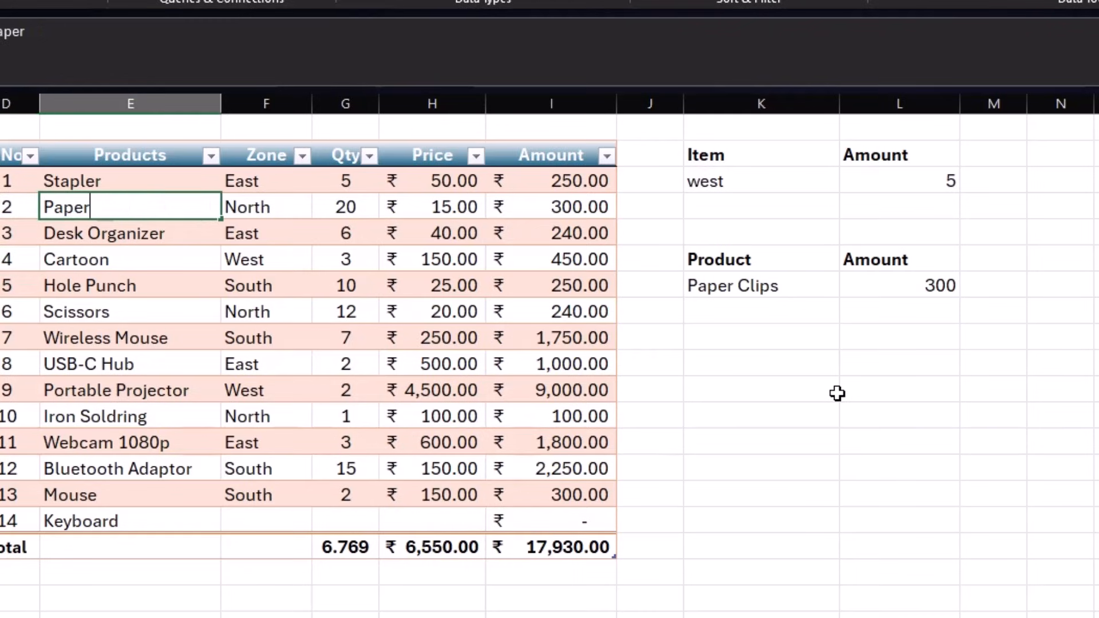
key("Return")
left_click(888, 287)
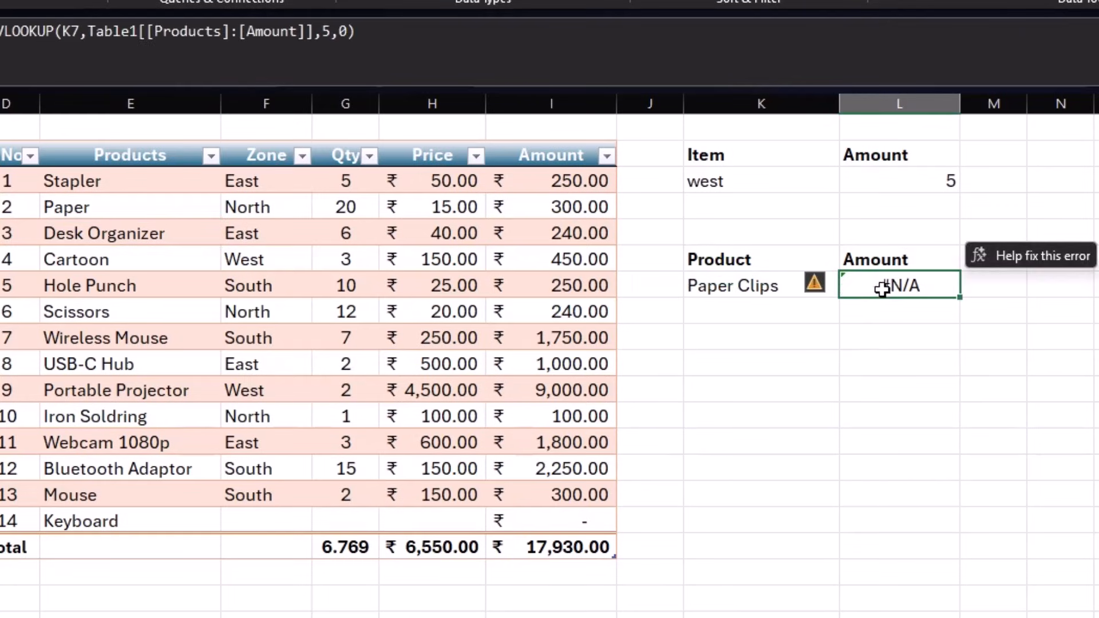
left_click(765, 289)
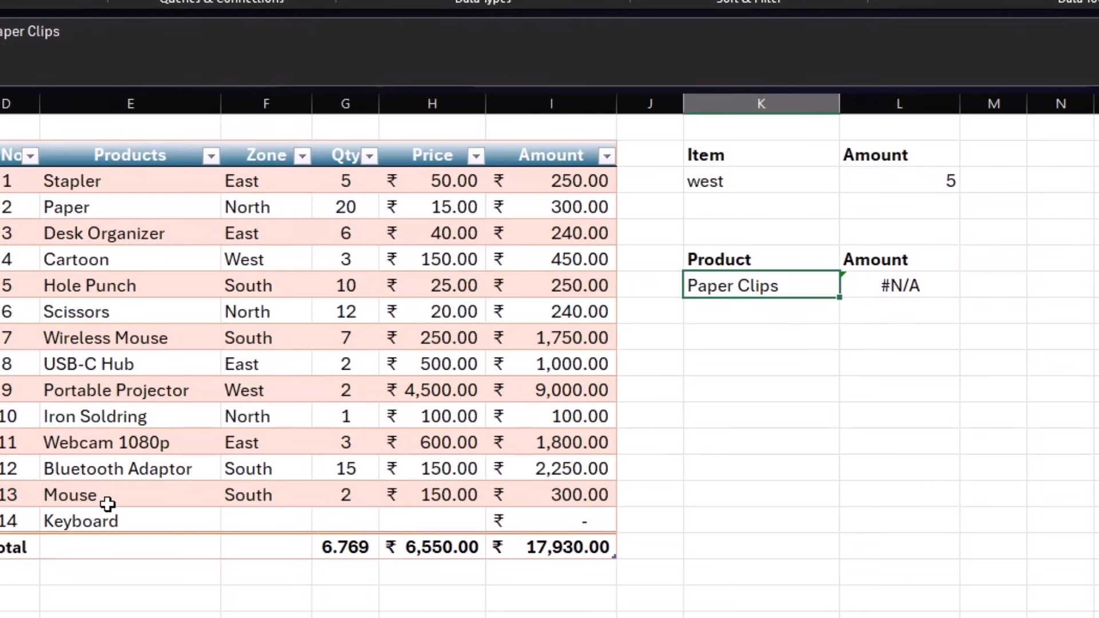
- Wrap the VLOOKUP formula in IFERROR with an empty-text "" fallback
left_click(915, 275)
double_click(916, 275)
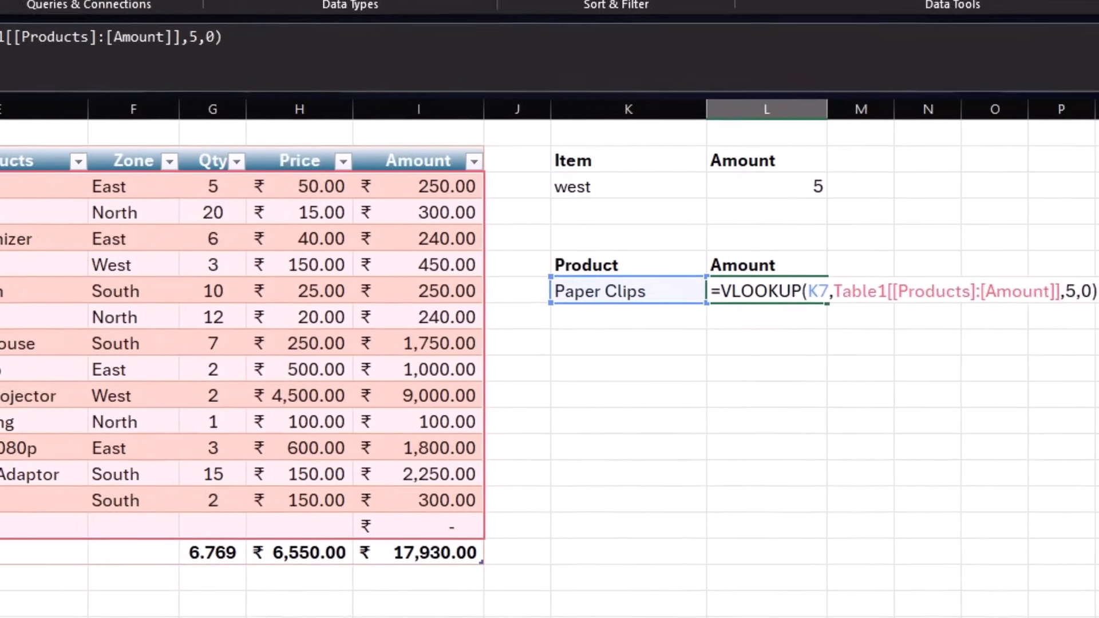
type("iferror")
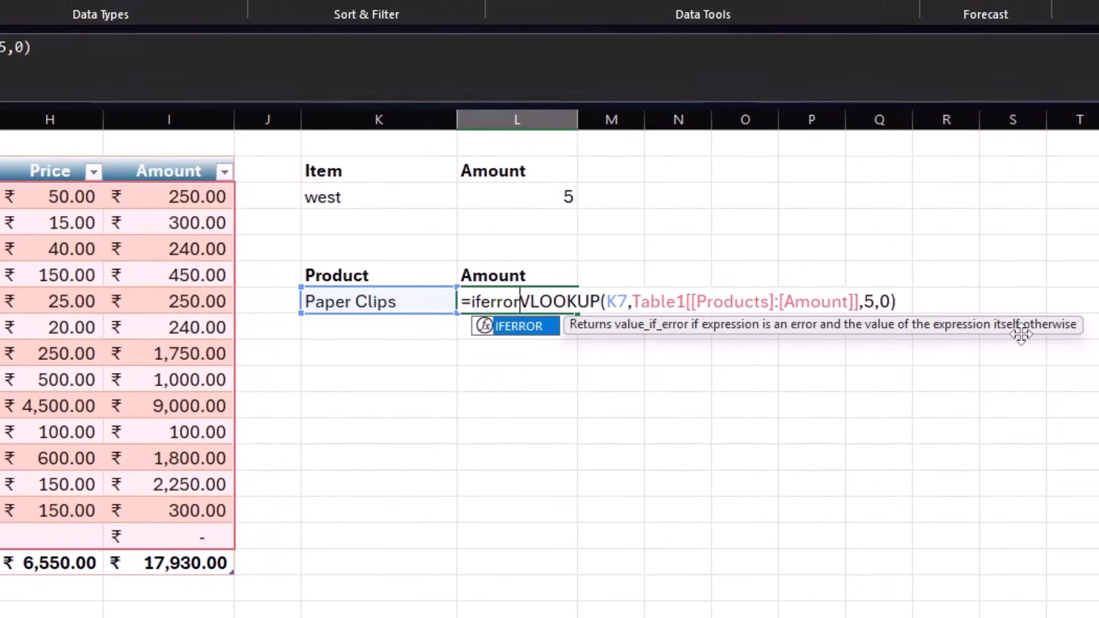
type("(")
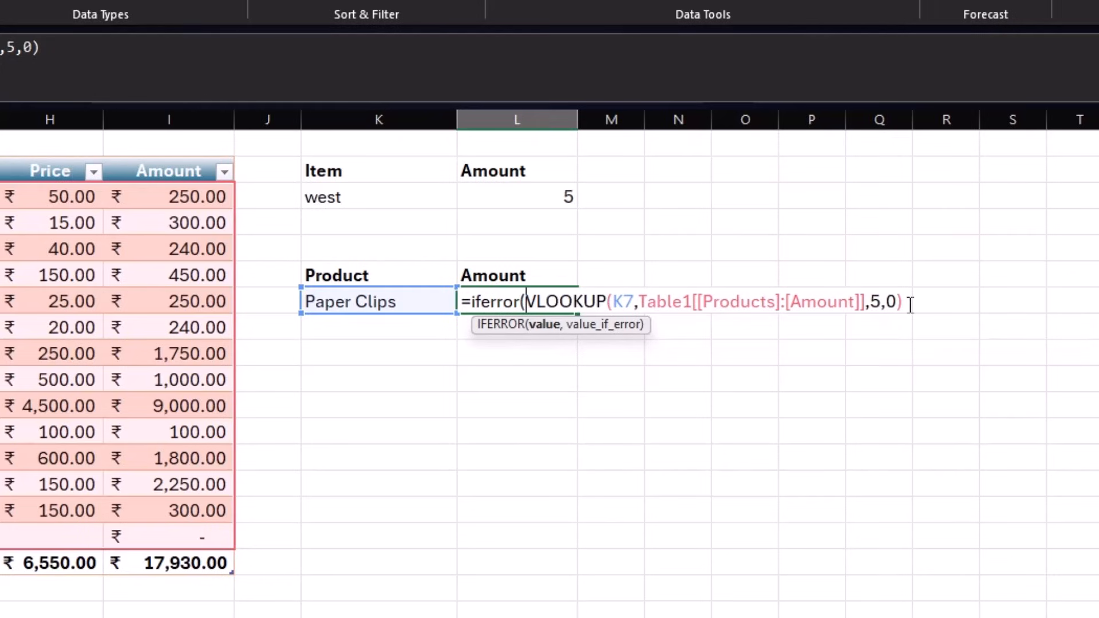
type(",")
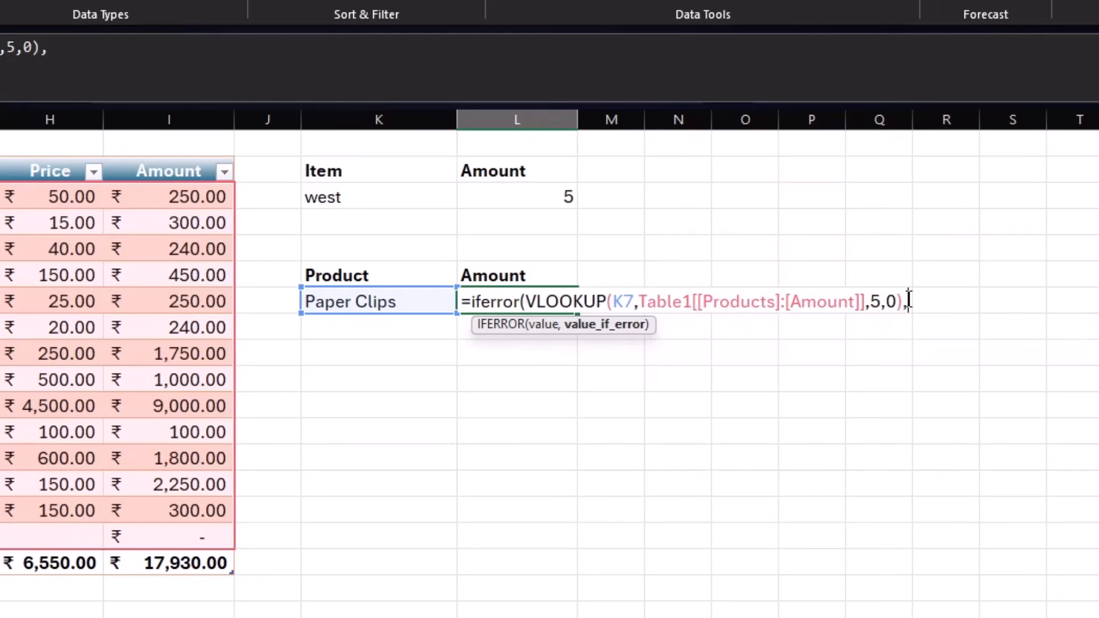
type("\"\")")
key("Return")
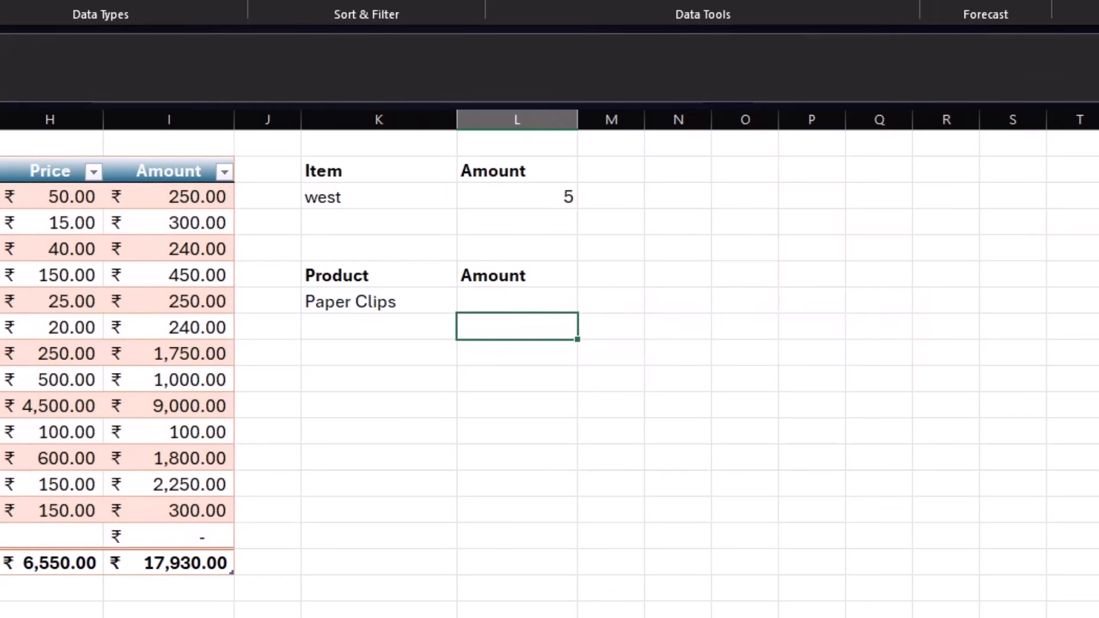
left_click(517, 299)
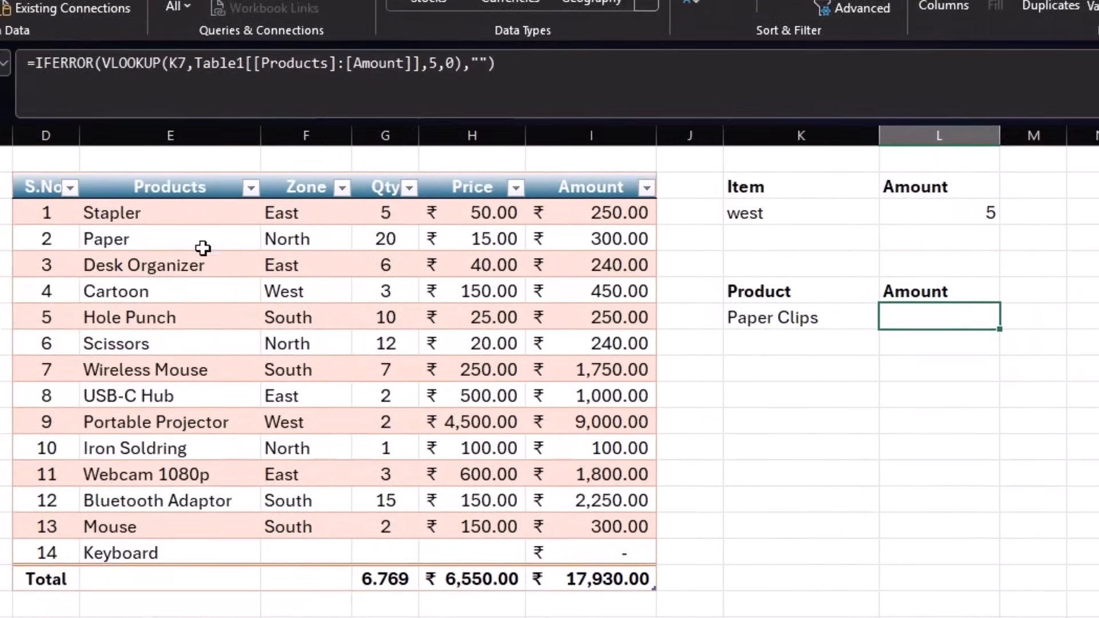
- Change the lookup Product cell to Paper so its Amount shows 300
left_click(812, 309)
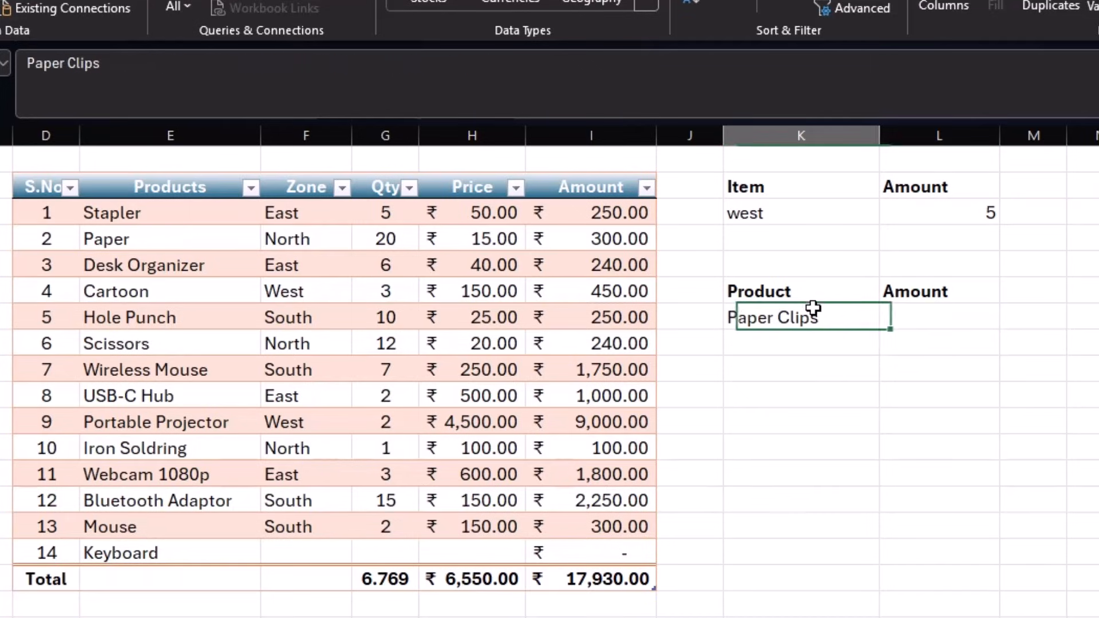
type("Paper")
key("Return")
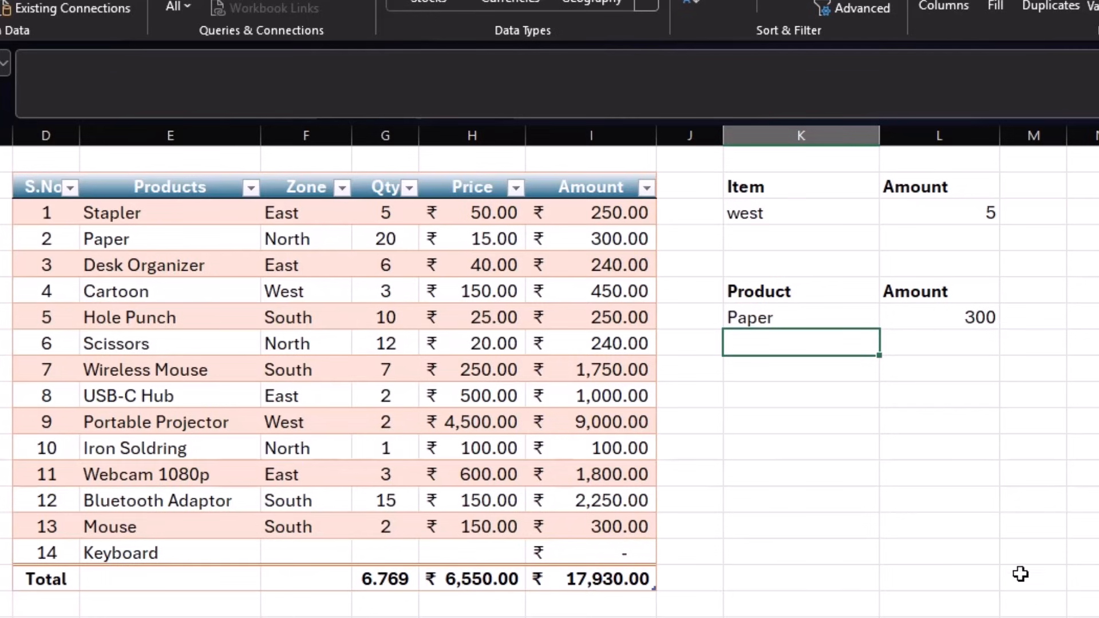
- Below the first Amount, enter =XLOOKUP(K7,Table1[Products],Table1[Amount],""), also returning 300
double_click(920, 343)
type("=")
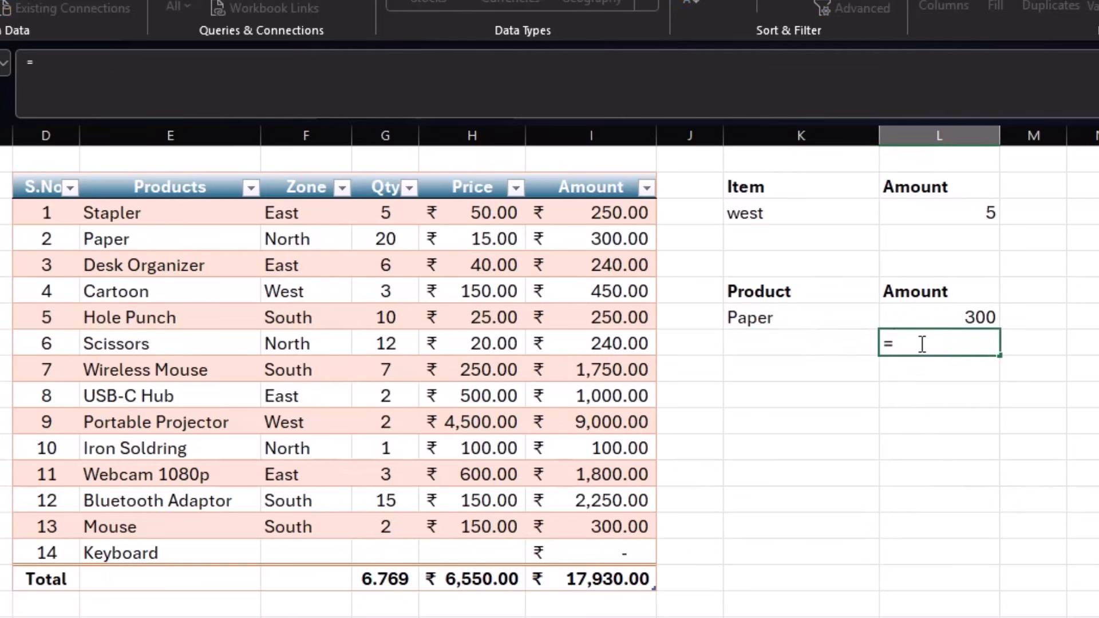
type("xlookup")
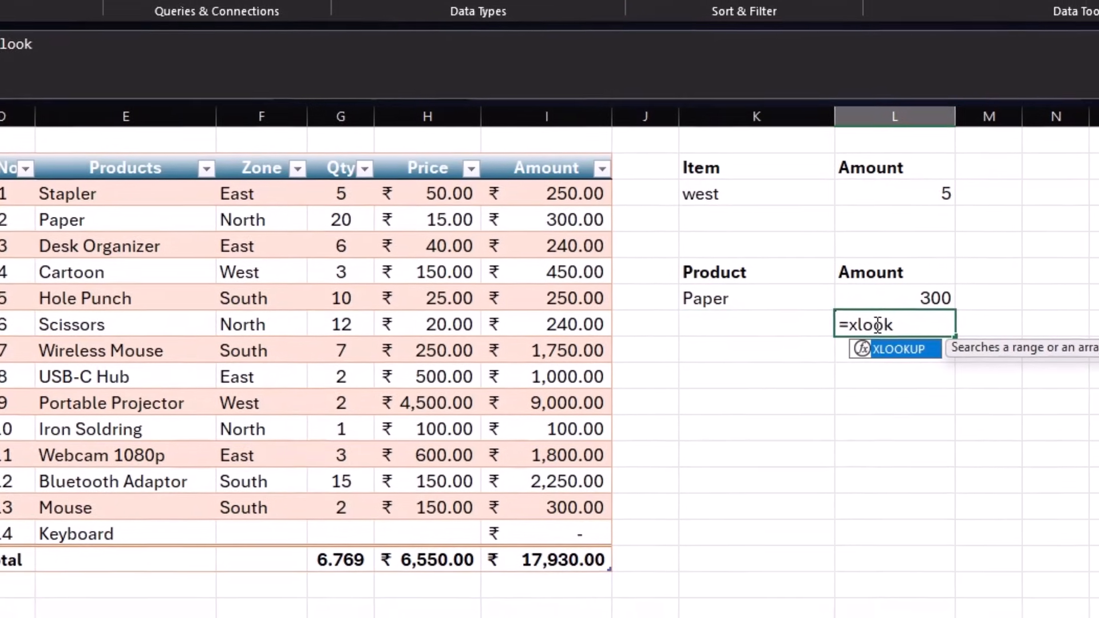
type("(")
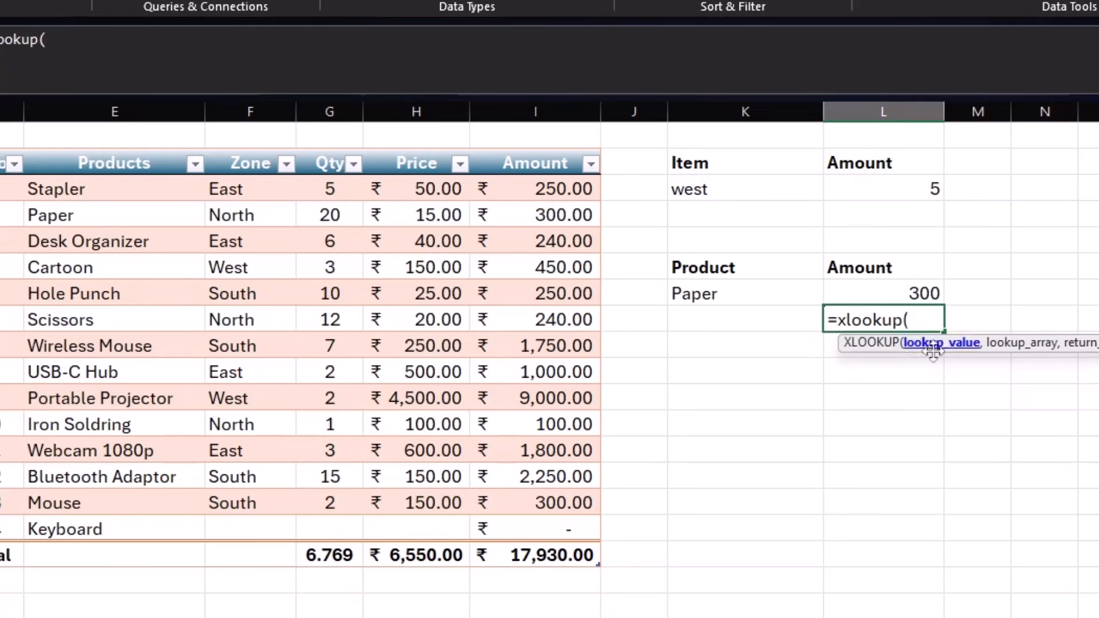
left_click(725, 293)
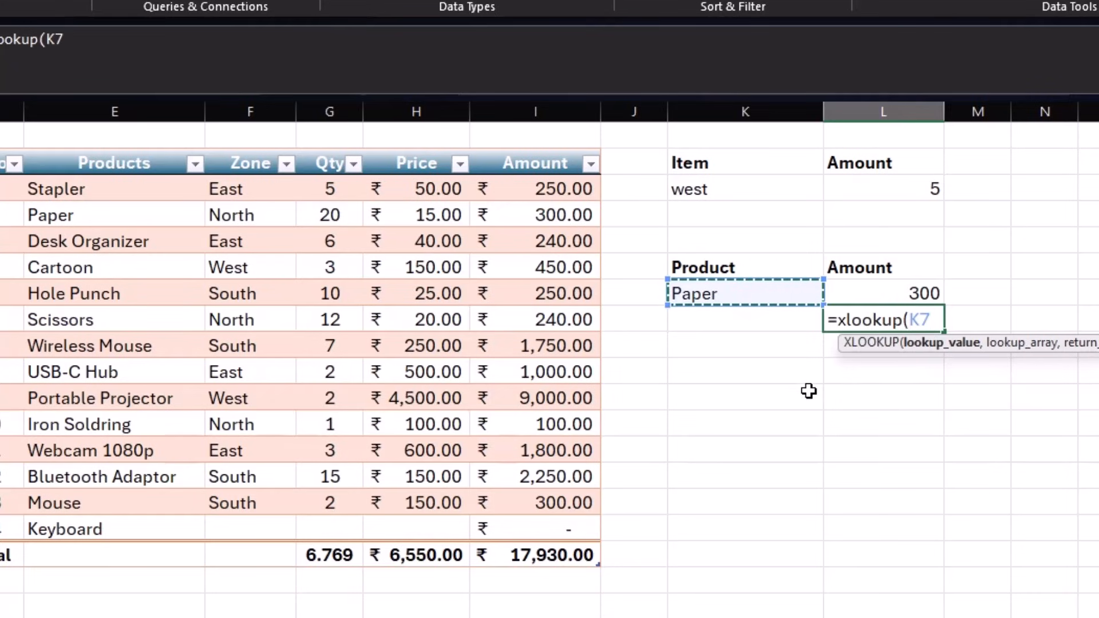
type(",")
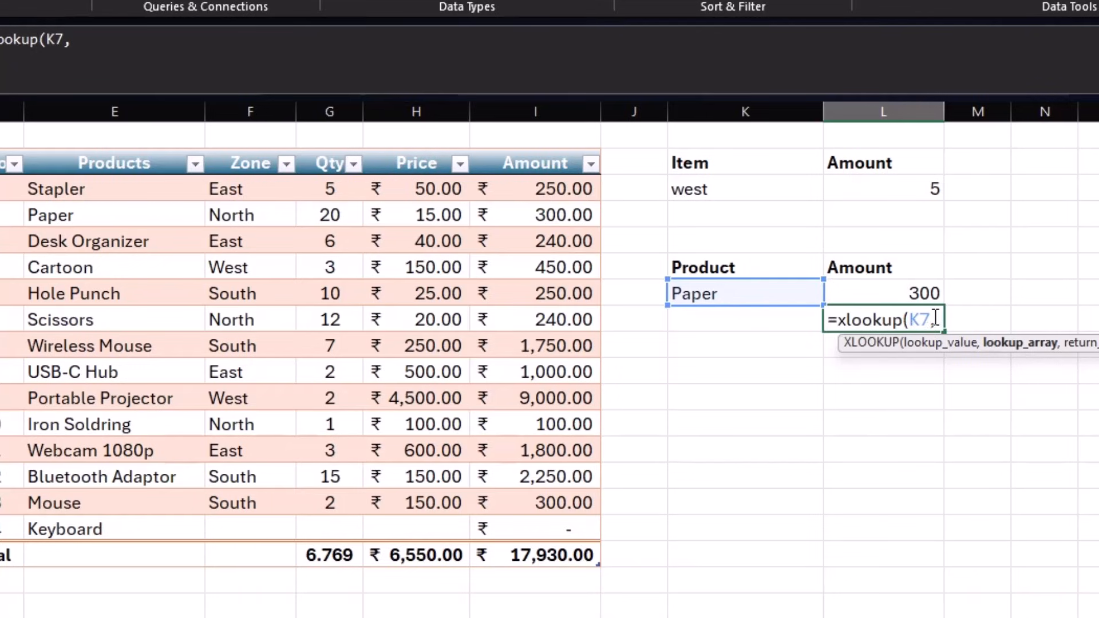
left_click_drag(99, 196, 103, 504)
left_click_drag(144, 189, 152, 529)
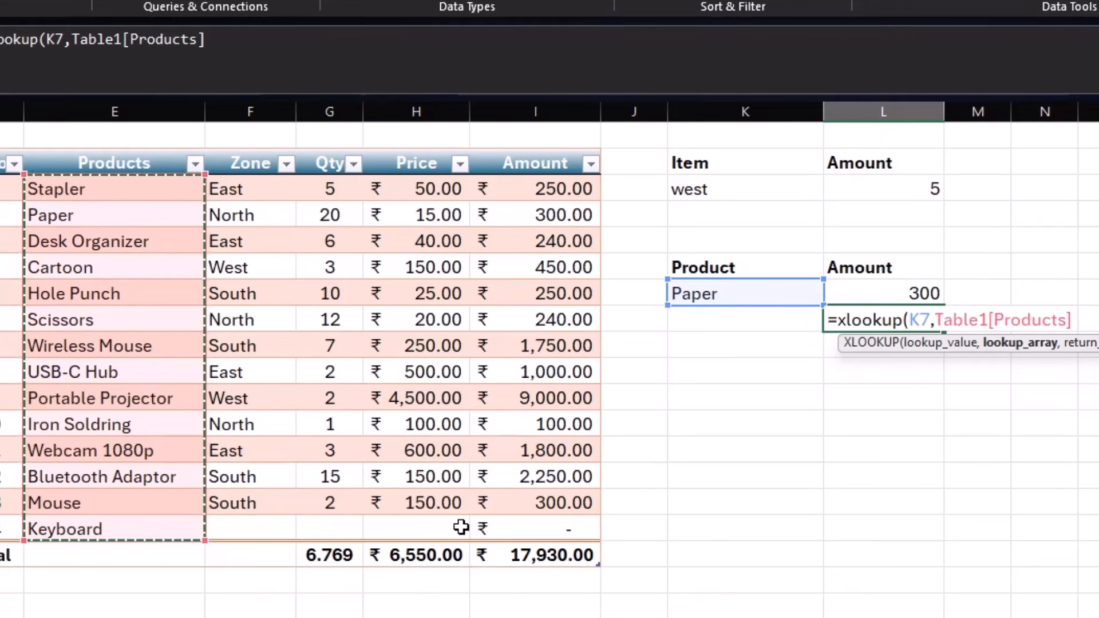
type(",")
left_click_drag(515, 186, 515, 530)
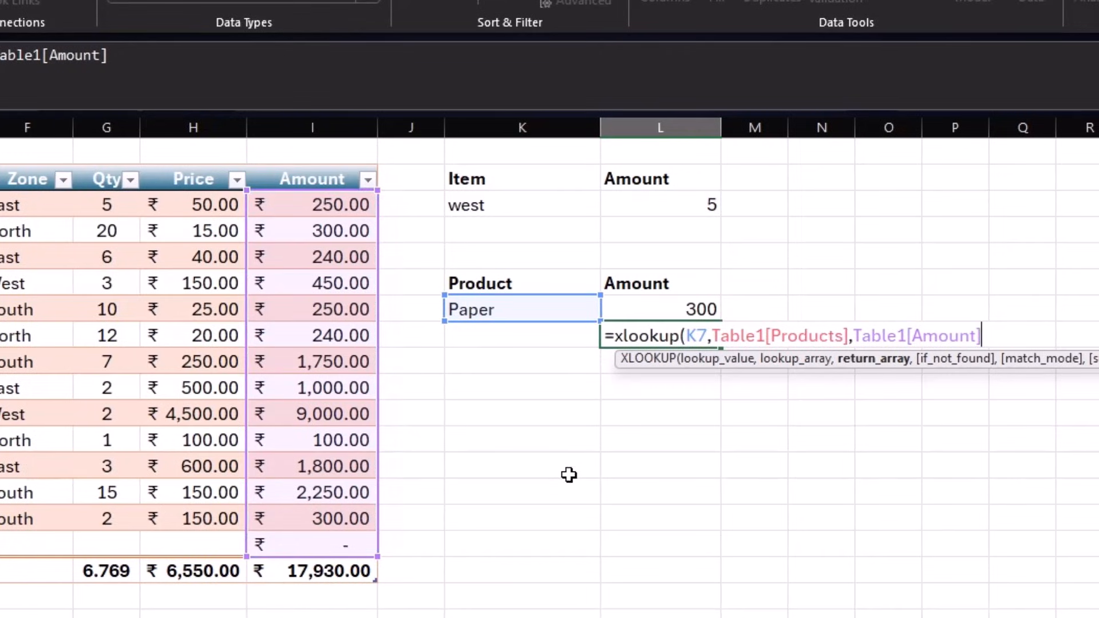
type(",")
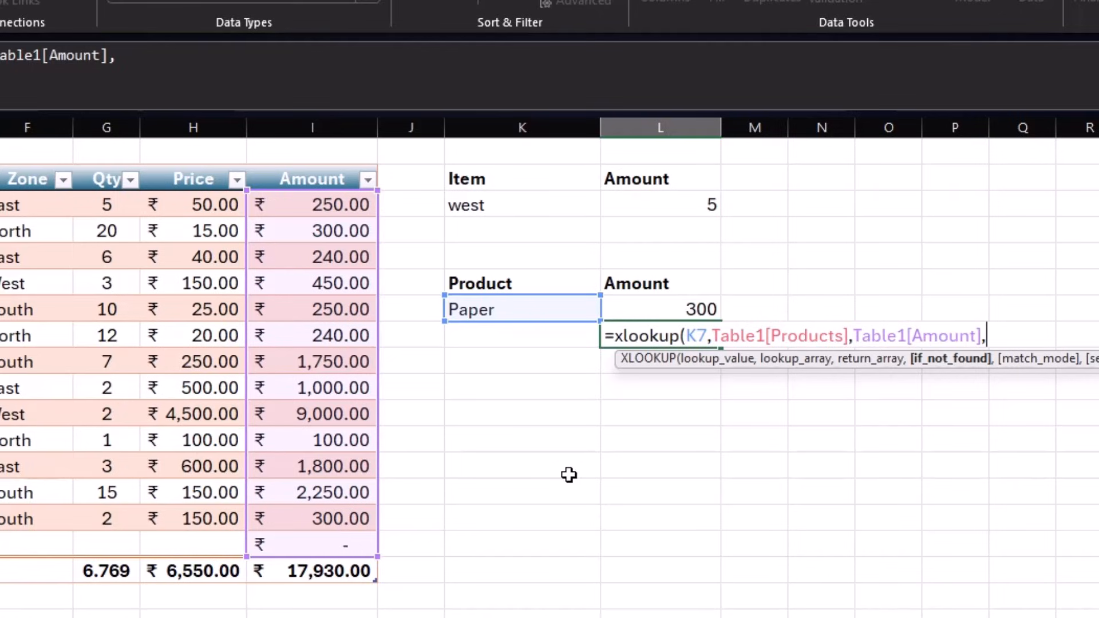
type("\"\")")
key("Return")
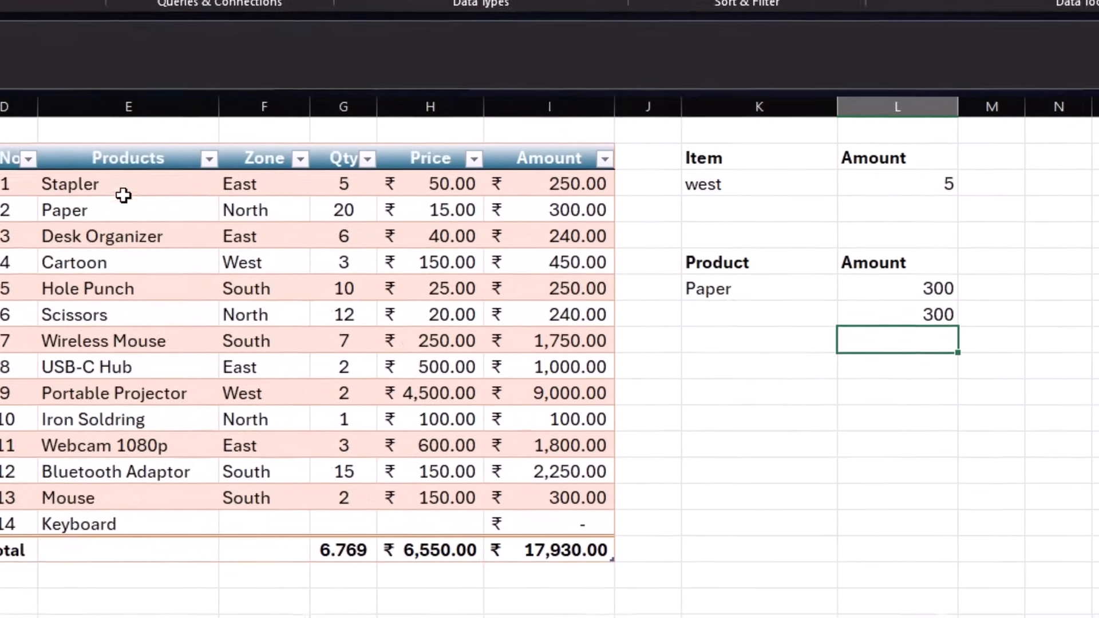
- Rename the table's Paper product to Paper Clip
left_click(114, 207)
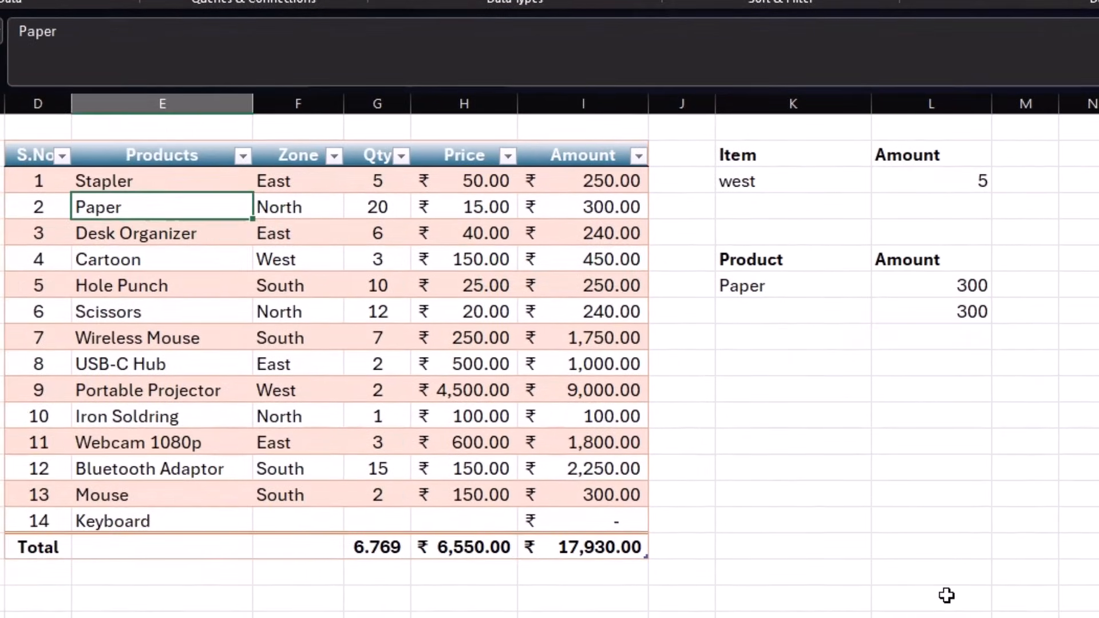
type("Paper Clip")
key("Return")
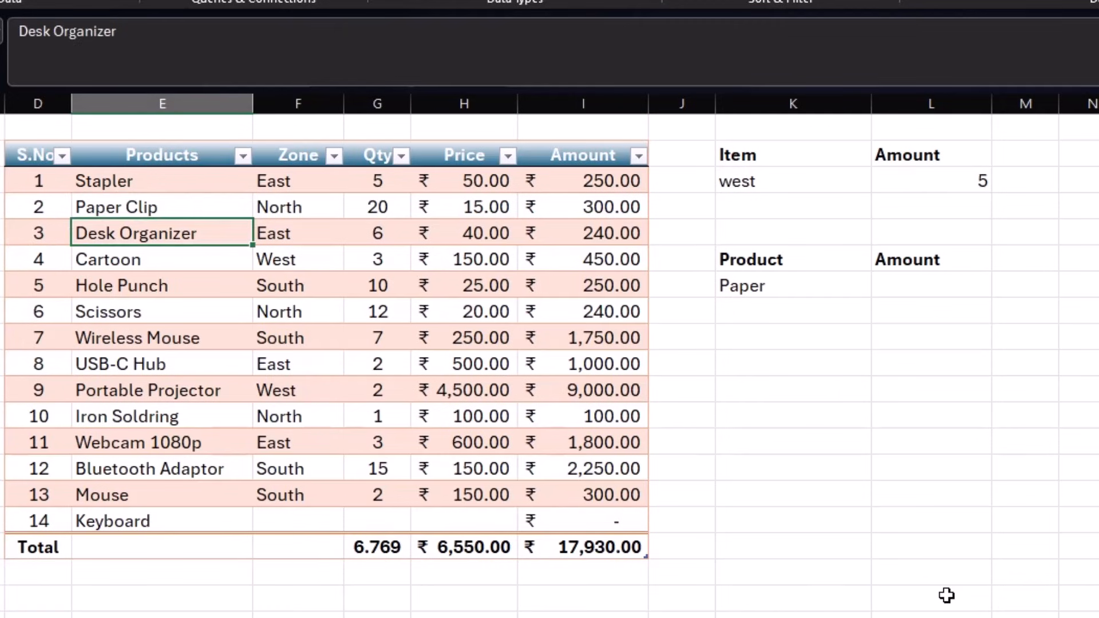
- Change the looked-up product to Paper Clip
left_click(823, 292)
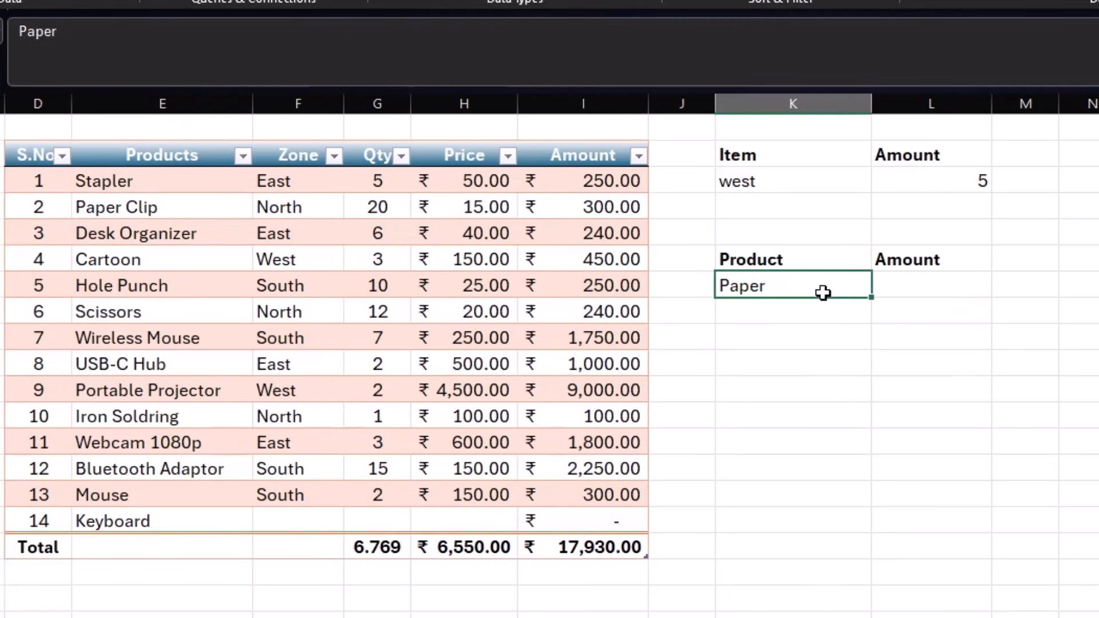
double_click(822, 293)
type("Clip")
key("Return")
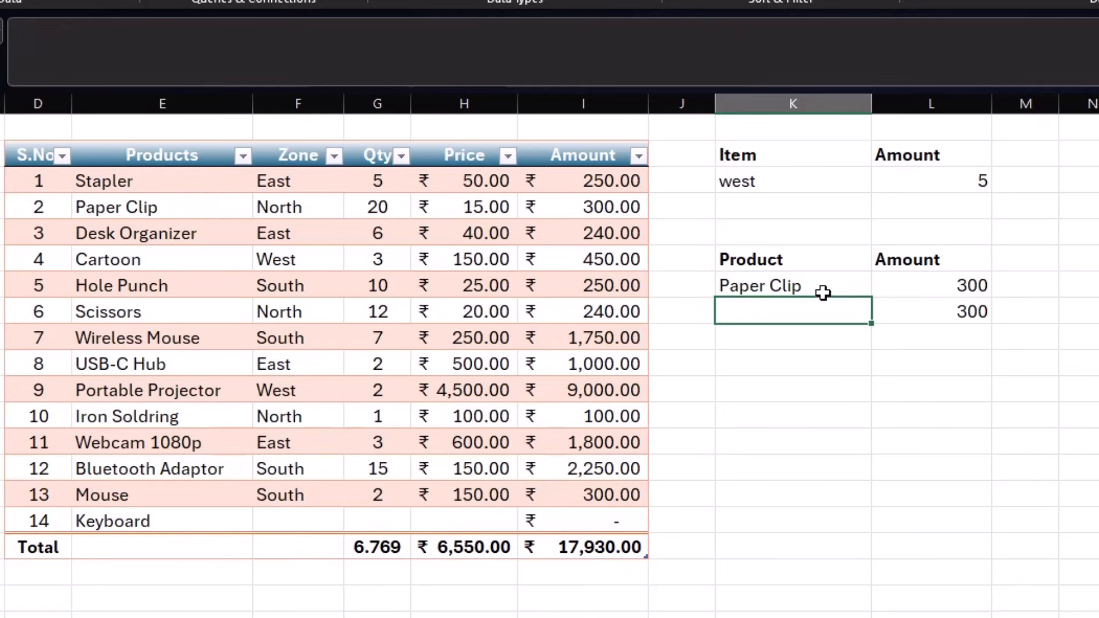
- Look up Iron Soldring instead, so both lookups return 100
left_click(822, 293)
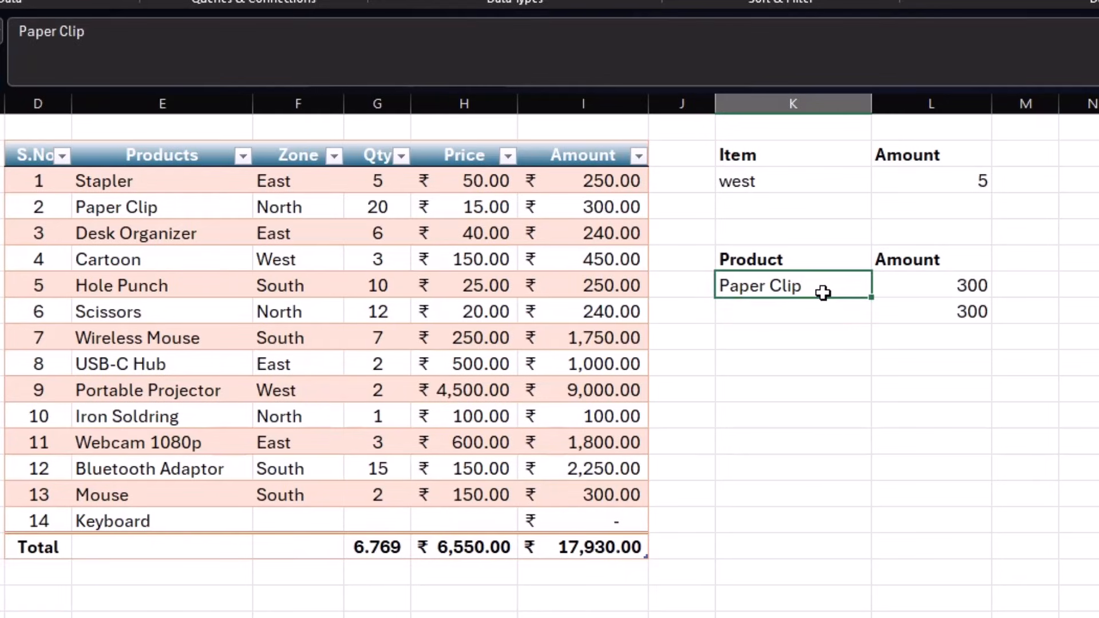
type("Iron")
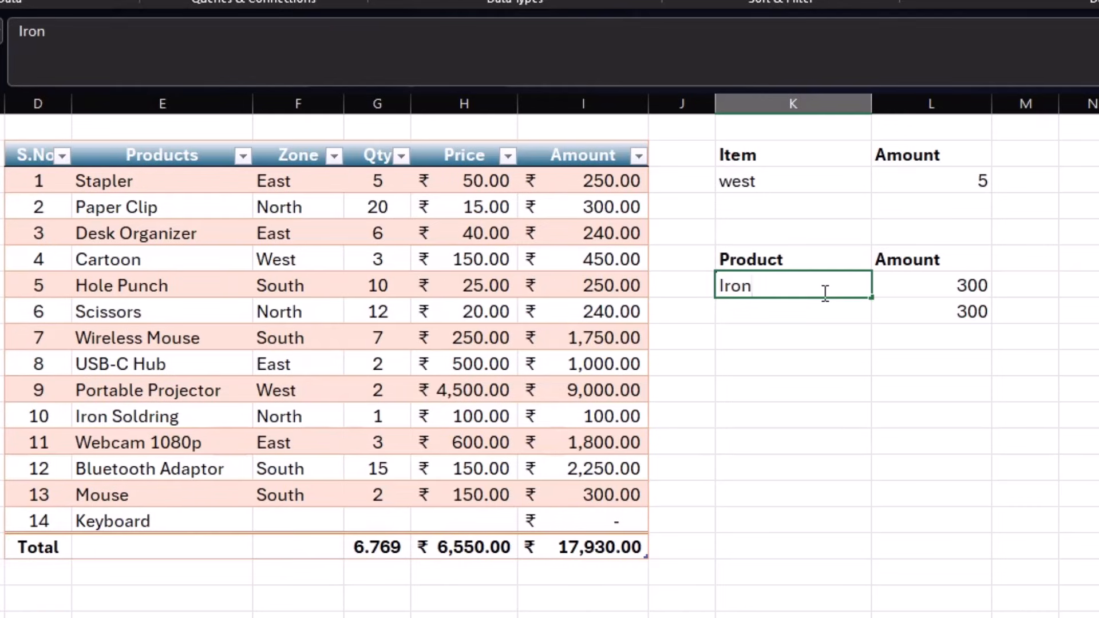
type(" Soldring")
key("Return")
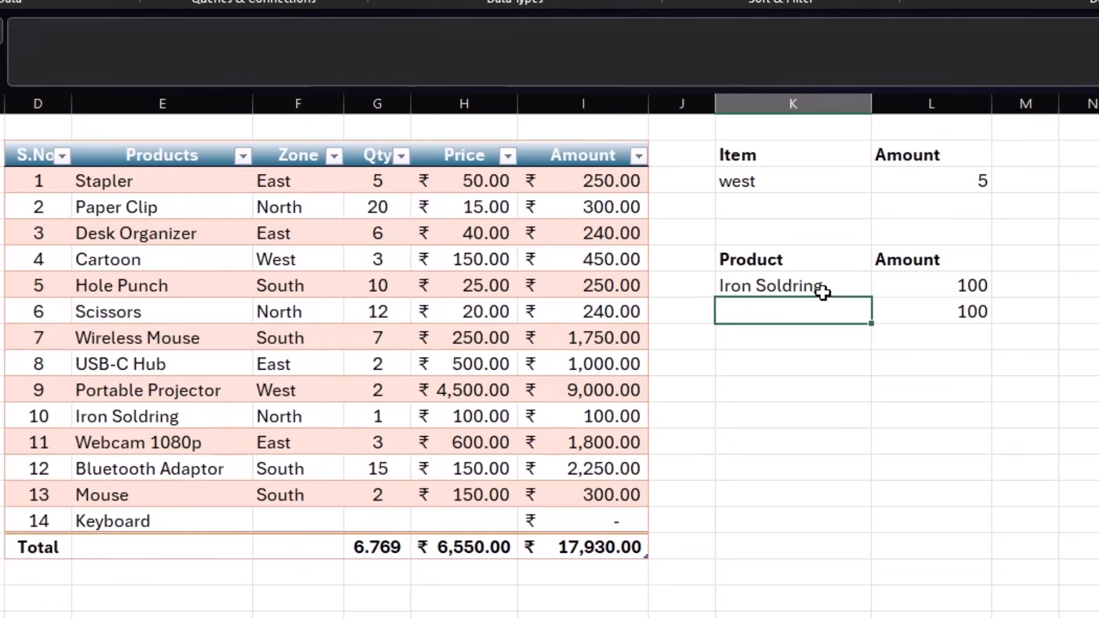
left_click(726, 357)
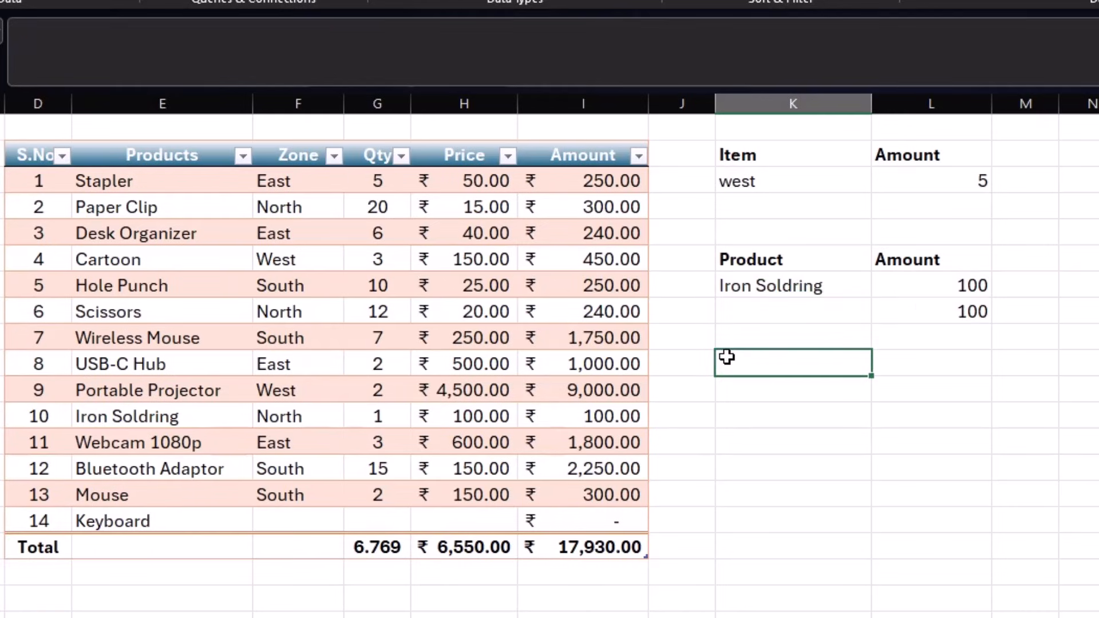